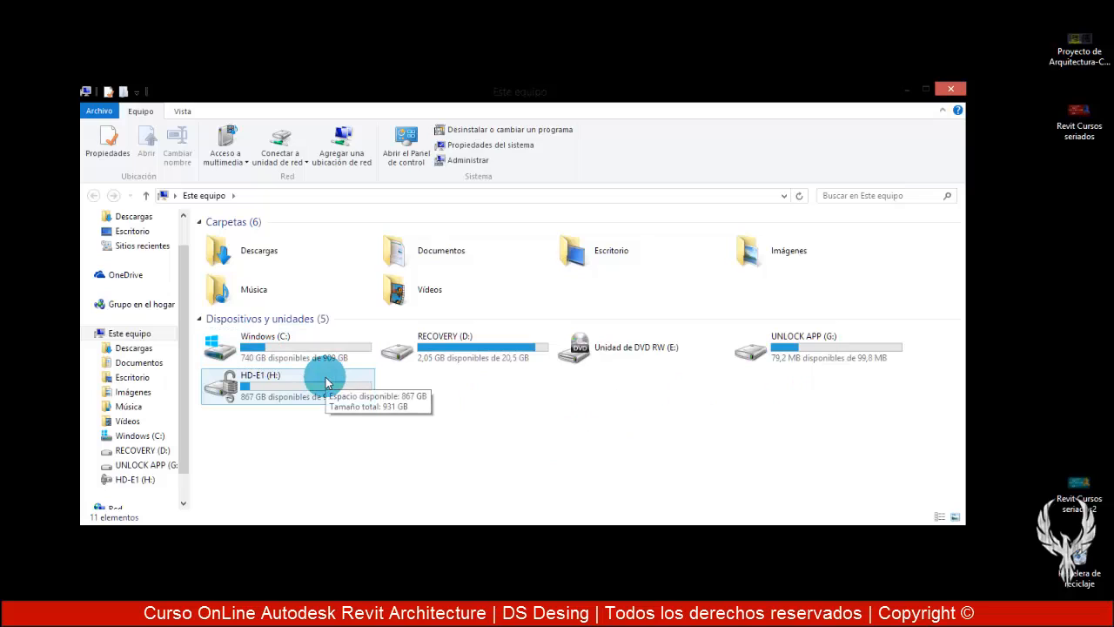
Compare the Windows (C:) and HD-E1 (H:) drives as storage locations and look through the root folder of C:
{"action": "left_click", "coordinate": [233, 360]}
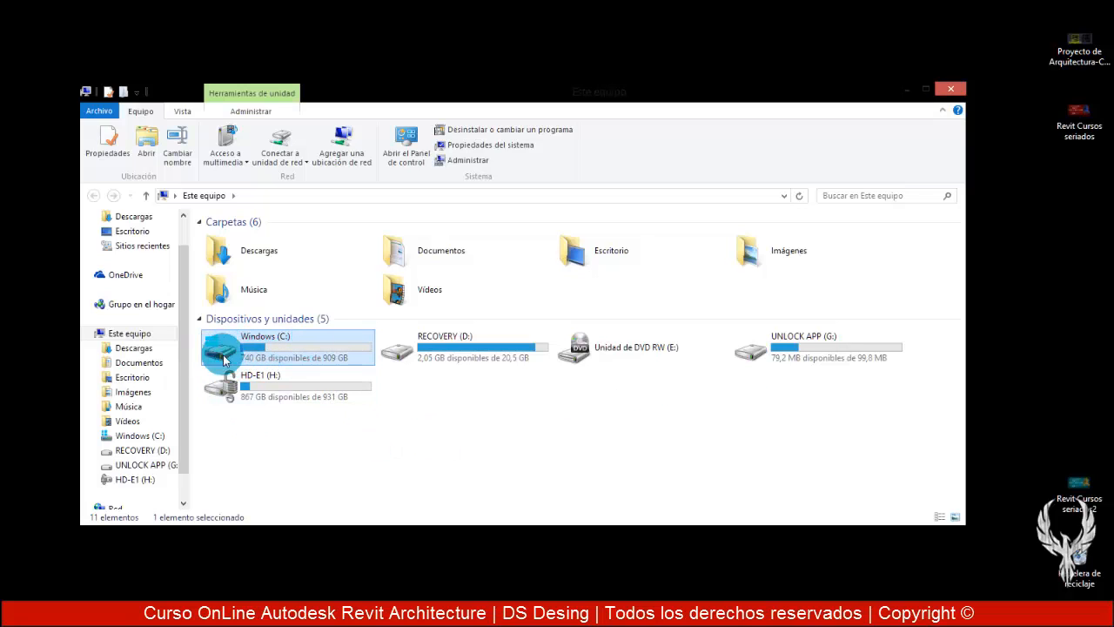
{"action": "left_click", "coordinate": [227, 396]}
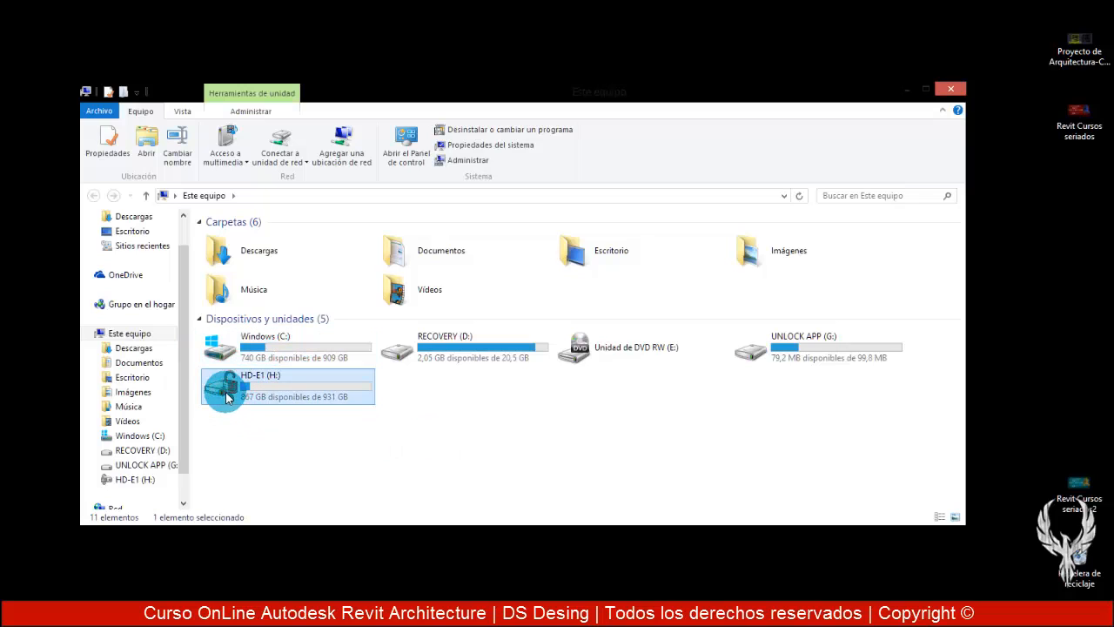
{"action": "left_click", "coordinate": [479, 435]}
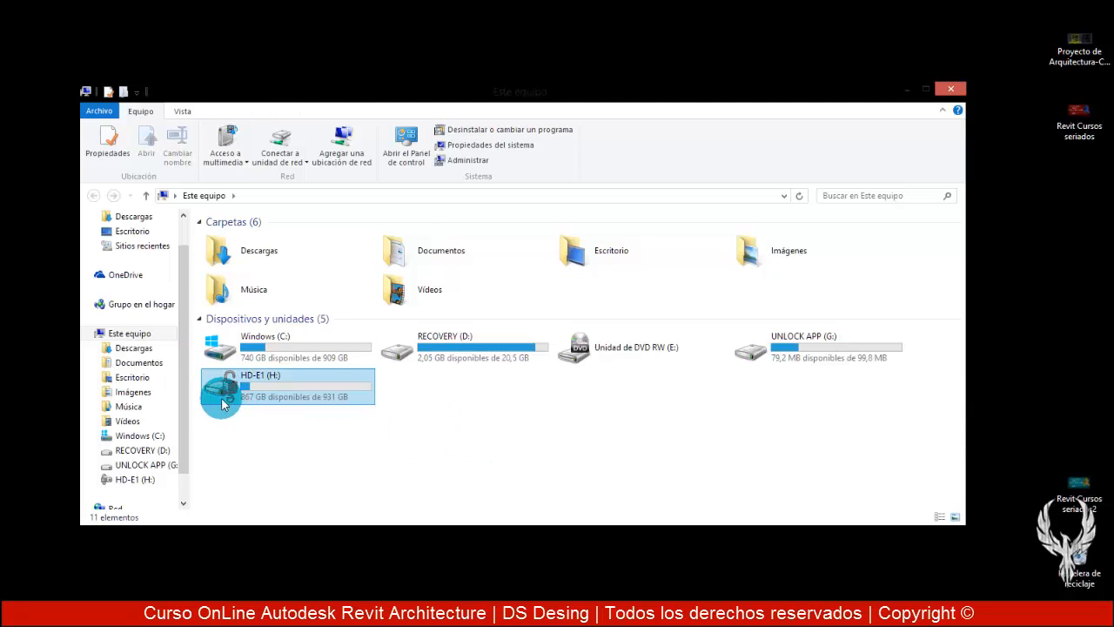
{"action": "double_click", "coordinate": [223, 351]}
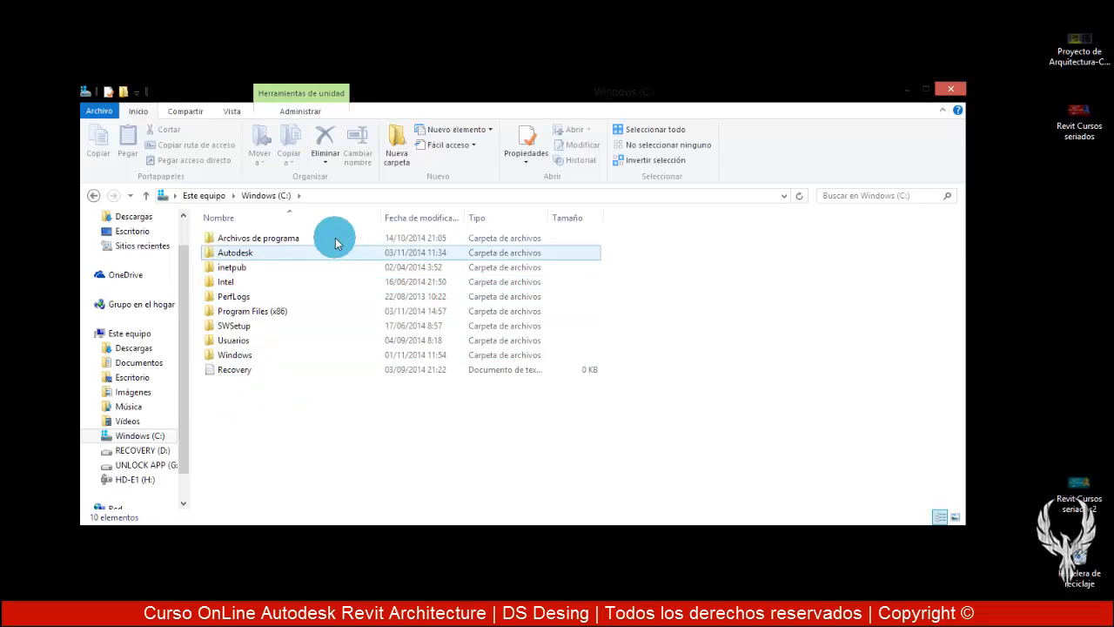
{"action": "left_click", "coordinate": [94, 195]}
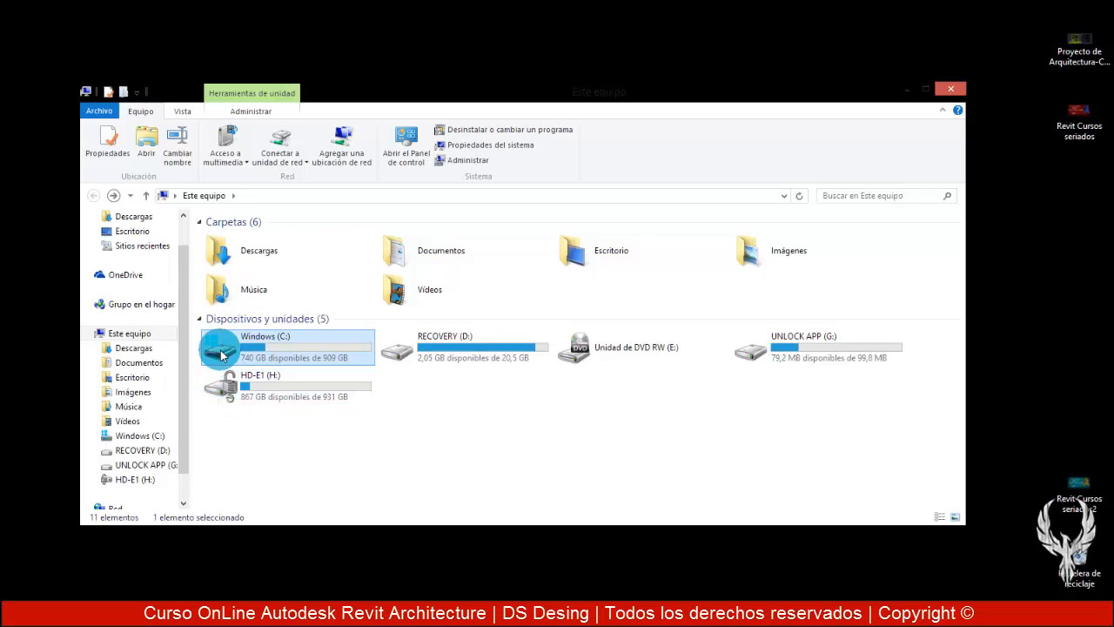
Browse on drive HD-E1 (H:) to the Revit folder inside Archivos
{"action": "left_click", "coordinate": [228, 393]}
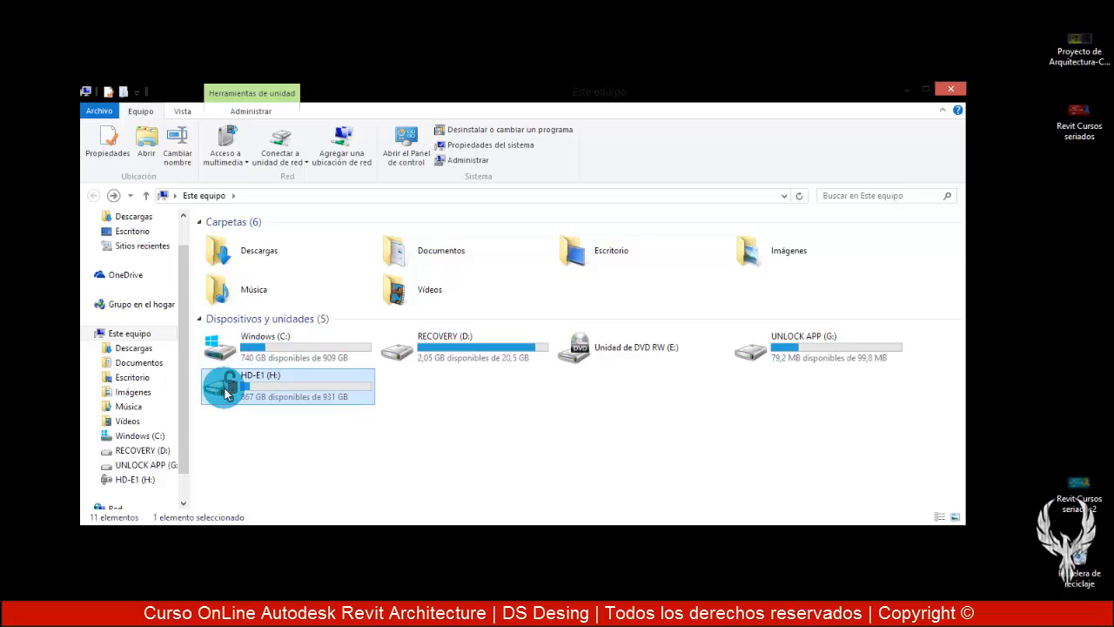
{"action": "double_click", "coordinate": [228, 388]}
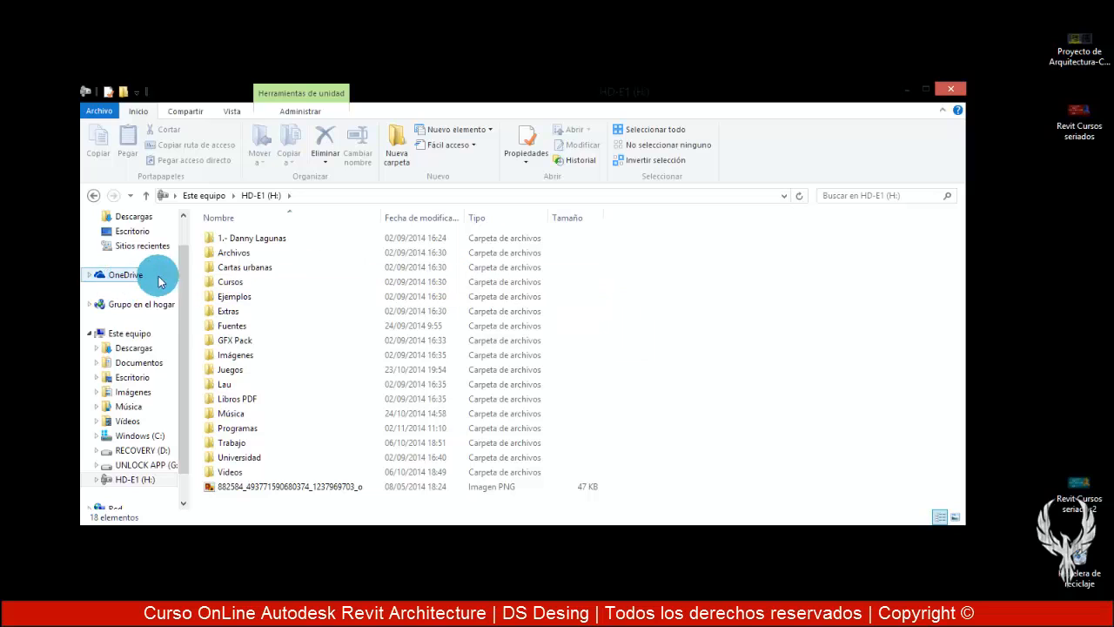
{"action": "double_click", "coordinate": [209, 251]}
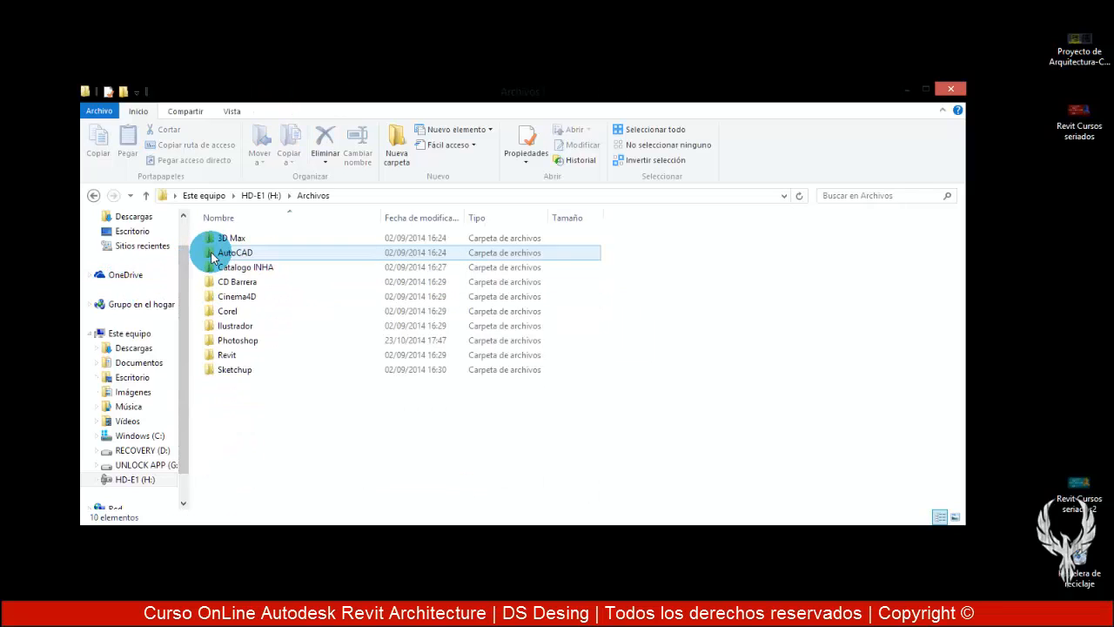
{"action": "double_click", "coordinate": [213, 355]}
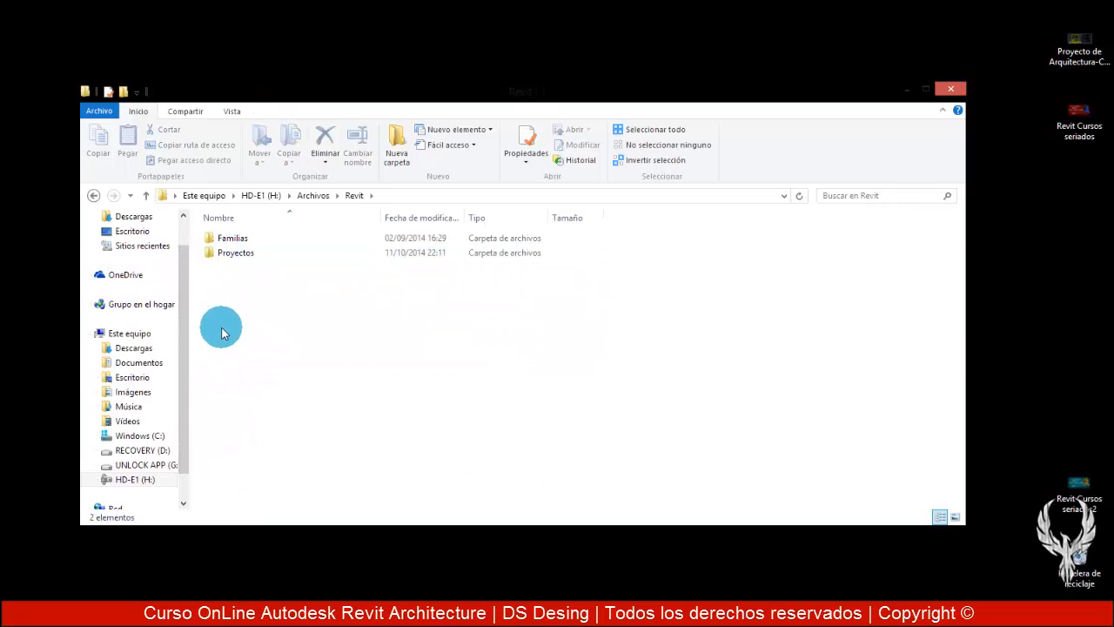
Create a new folder named Texturas inside H:\Archivos\Revit
{"action": "right_click", "coordinate": [288, 445]}
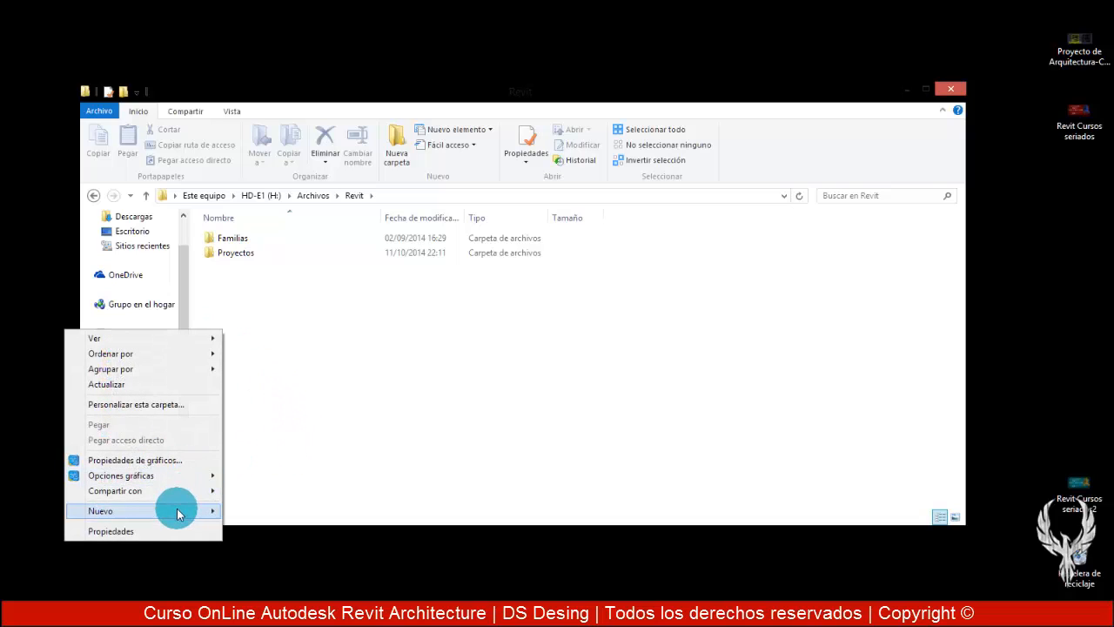
{"action": "mouse_move", "coordinate": [268, 509]}
{"action": "left_click", "coordinate": [287, 292]}
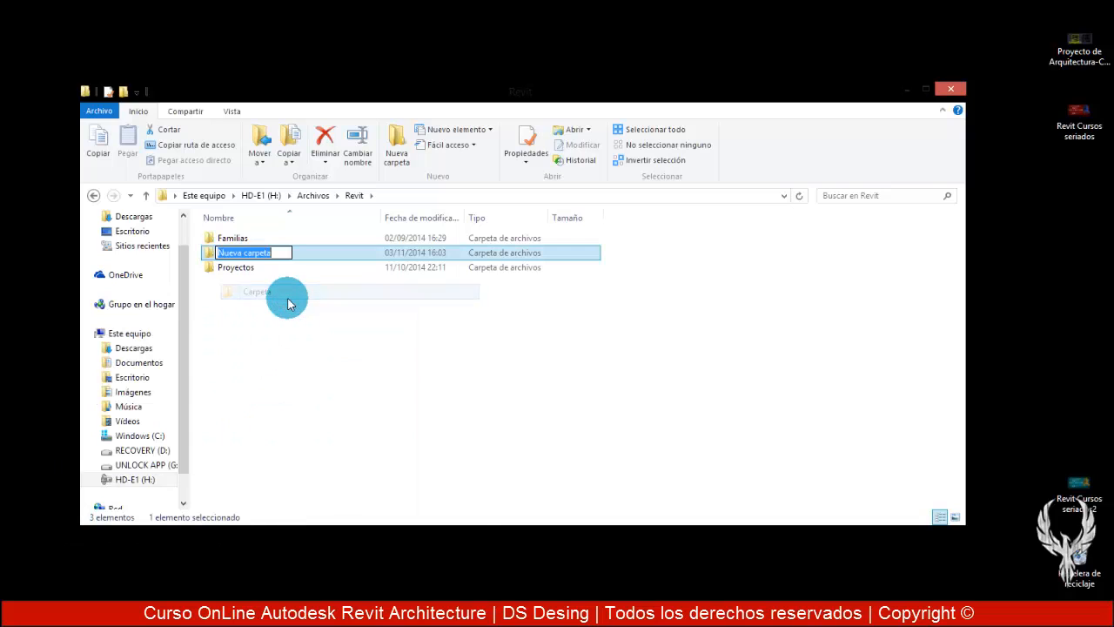
{"action": "type", "text": "Texturas"}
{"action": "left_click", "coordinate": [228, 342]}
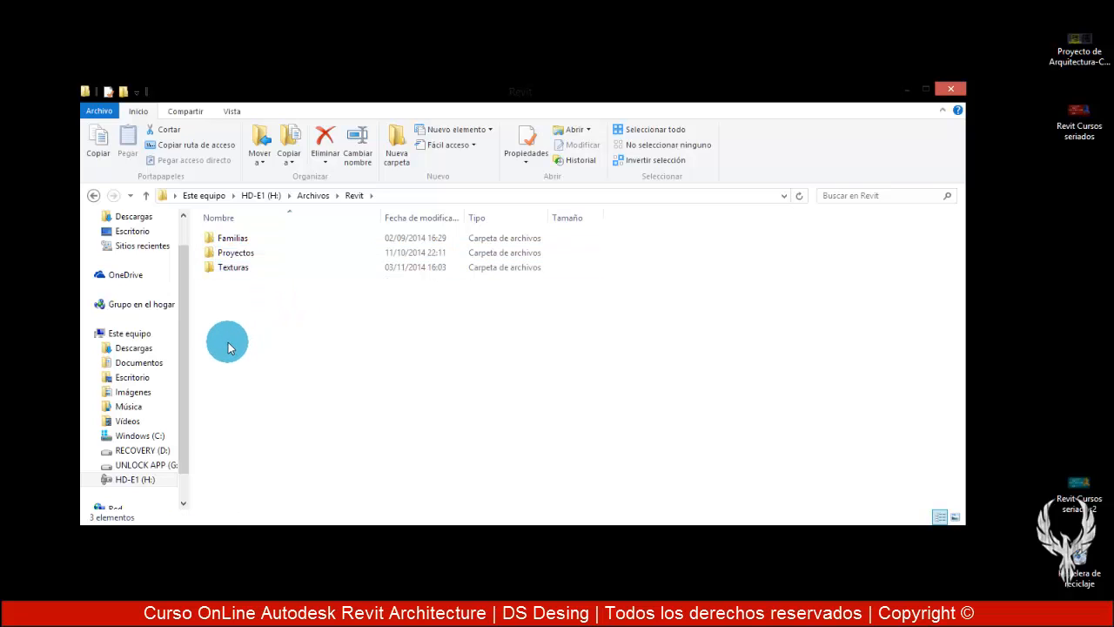
Look inside the new Texturas folder and return to its parent folder Revit
{"action": "double_click", "coordinate": [209, 278]}
{"action": "mouse_move", "coordinate": [537, 443]}
{"action": "left_mouse_down"}
{"action": "mouse_move", "coordinate": [272, 366]}
{"action": "mouse_move", "coordinate": [194, 249]}
{"action": "mouse_move", "coordinate": [478, 426]}
{"action": "mouse_move", "coordinate": [647, 485]}
{"action": "mouse_move", "coordinate": [211, 248]}
{"action": "mouse_move", "coordinate": [416, 381]}
{"action": "left_mouse_up"}
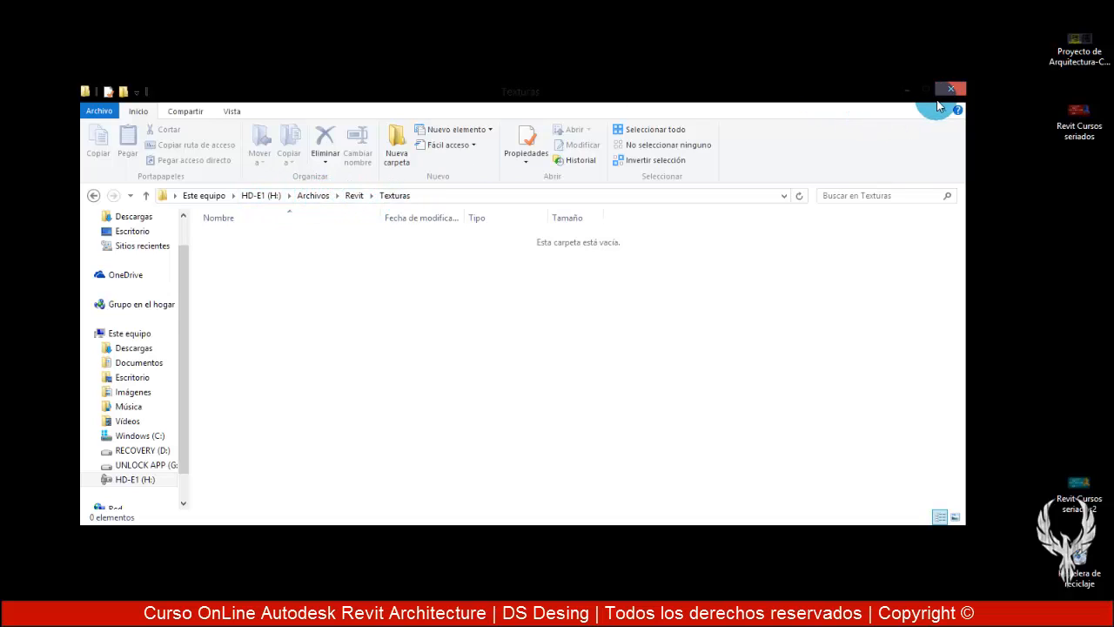
{"action": "left_click", "coordinate": [94, 195]}
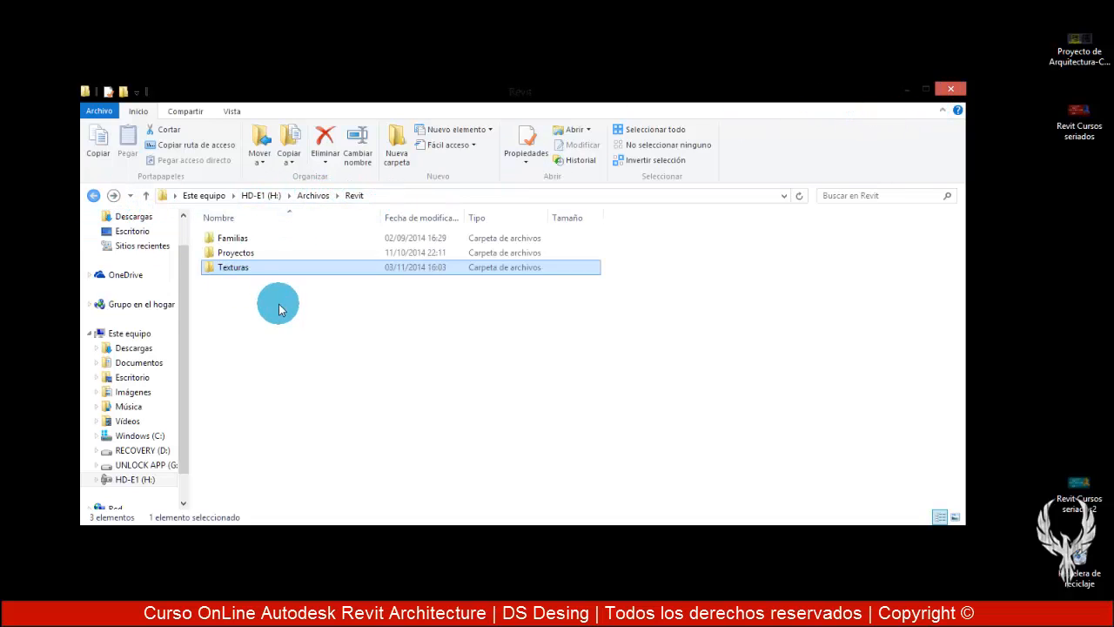
{"action": "left_click", "coordinate": [288, 366]}
Switch to Autodesk Revit and display the Renderización settings in the program options
{"action": "left_click", "coordinate": [907, 91]}
{"action": "left_click", "coordinate": [178, 579]}
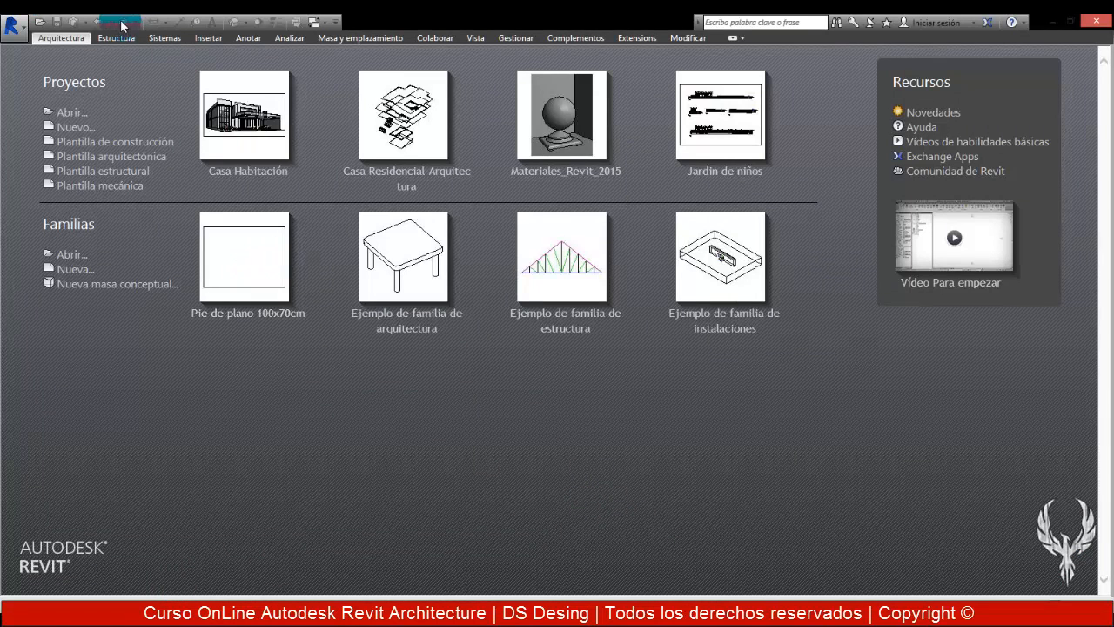
{"action": "left_click", "coordinate": [11, 26]}
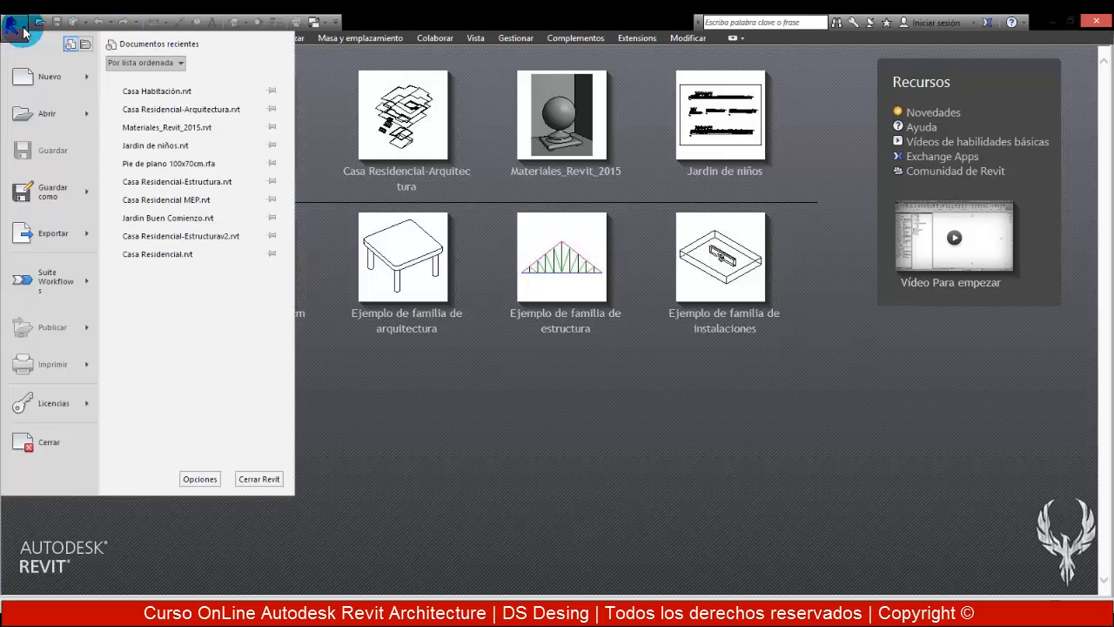
{"action": "left_click", "coordinate": [184, 474]}
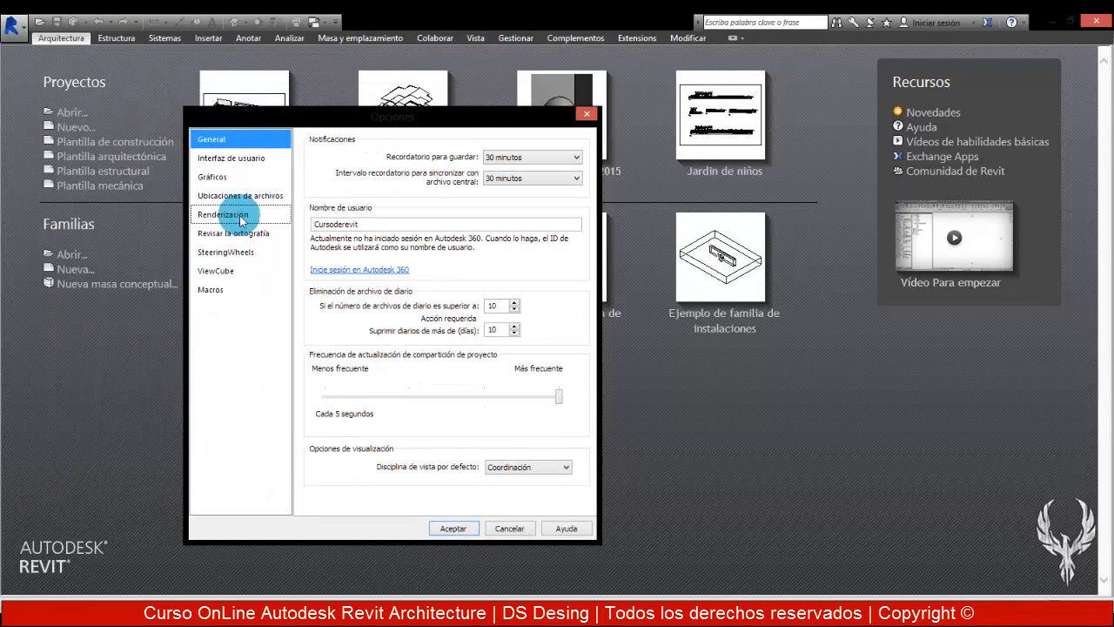
{"action": "left_click", "coordinate": [228, 215]}
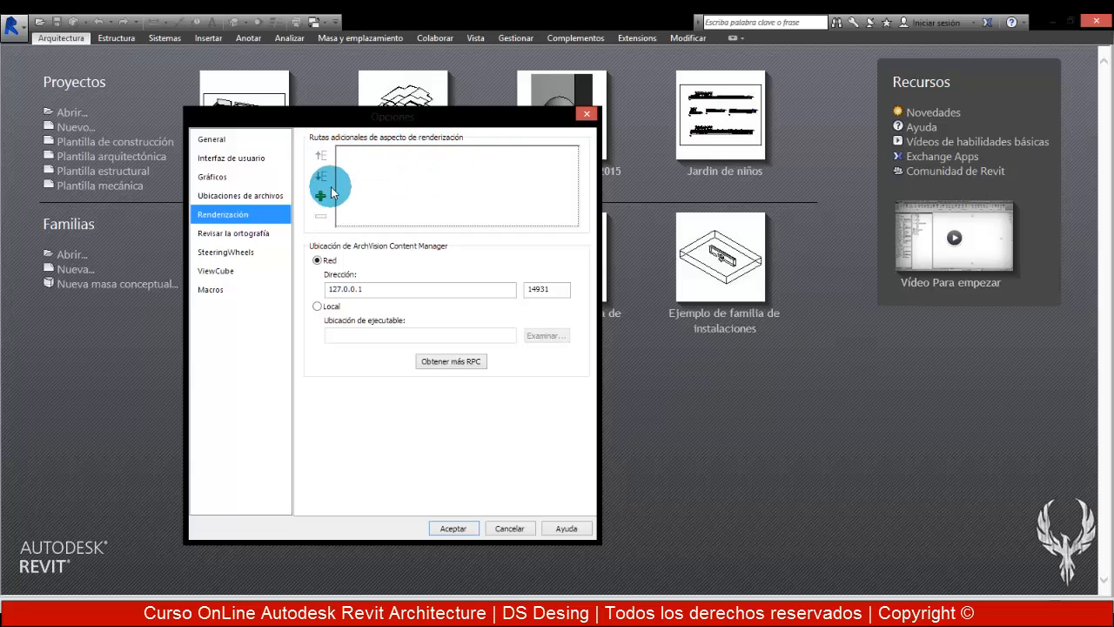
Add a new additional render appearance path and browse for its folder as far as H:\Archivos\Revit
{"action": "left_click", "coordinate": [321, 195]}
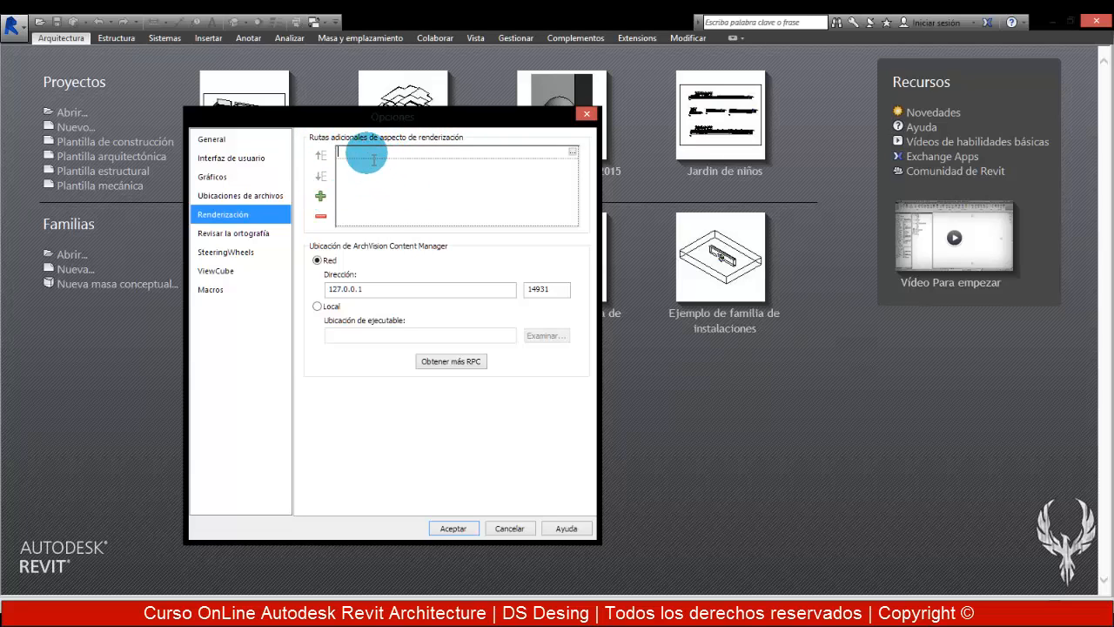
{"action": "left_click", "coordinate": [574, 155]}
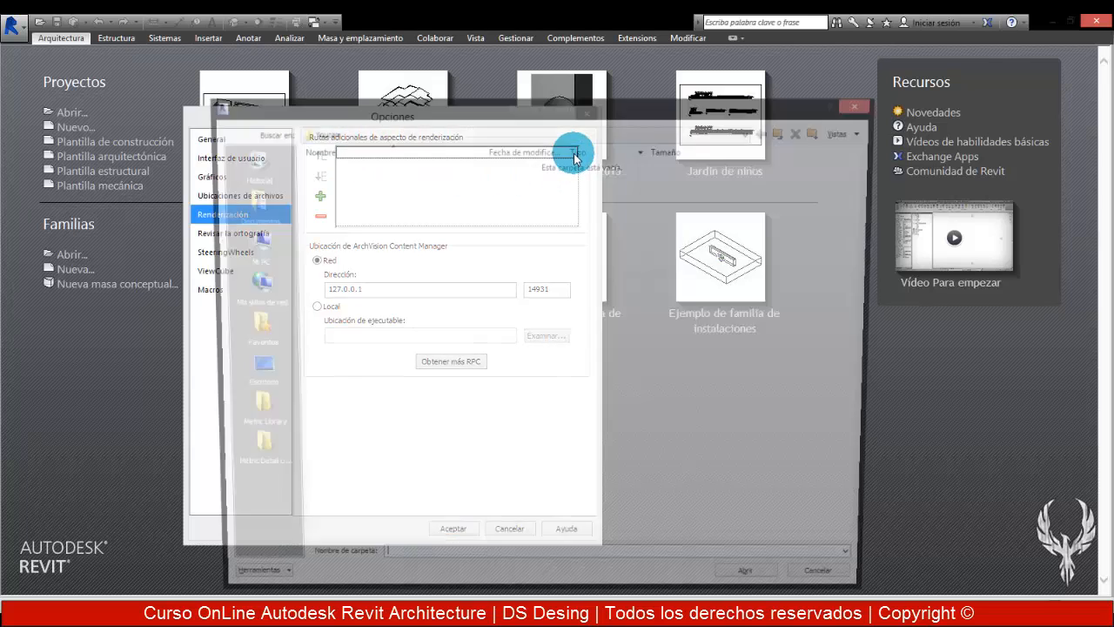
{"action": "left_click_drag", "start_coordinate": [447, 105], "coordinate": [361, 67]}
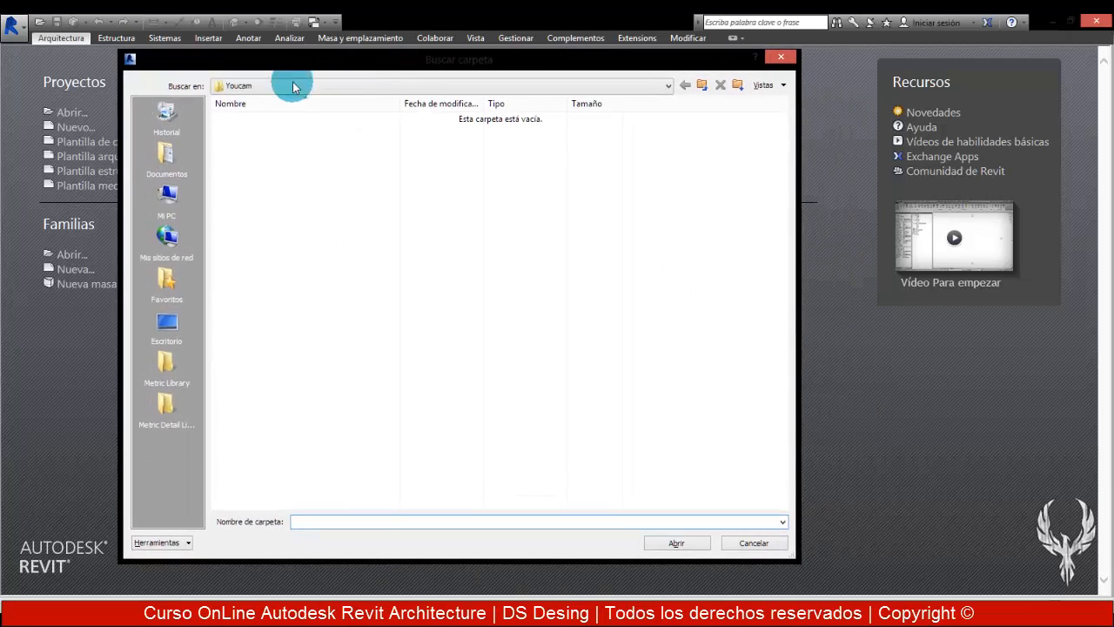
{"action": "left_click", "coordinate": [177, 198]}
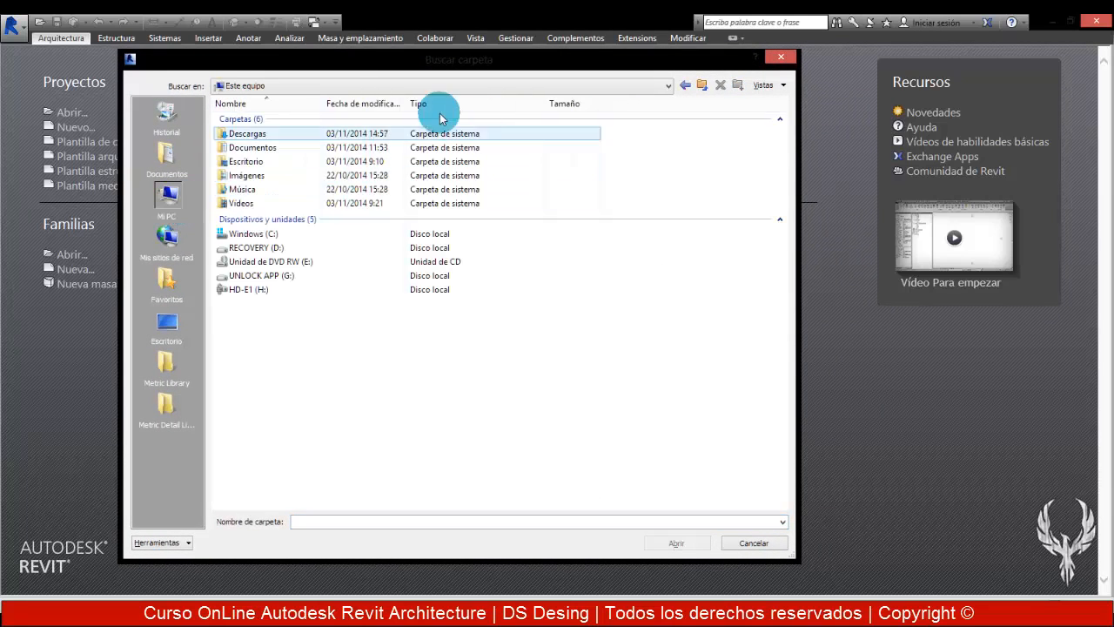
{"action": "double_click", "coordinate": [230, 293]}
{"action": "double_click", "coordinate": [228, 131]}
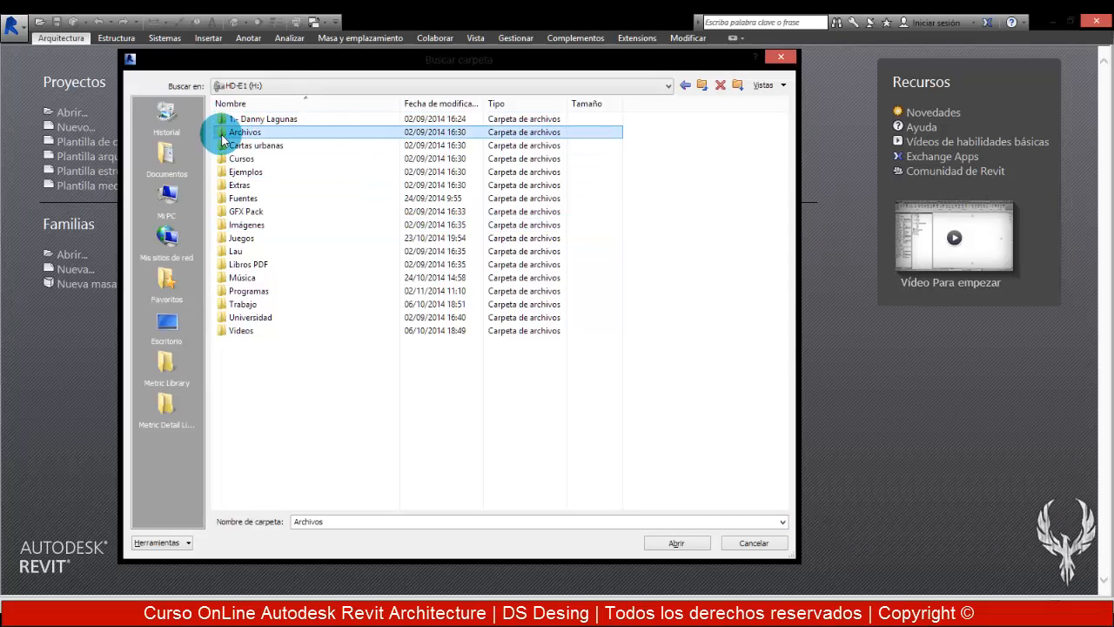
{"action": "double_click", "coordinate": [228, 228]}
Assign the Texturas folder as the additional render appearance path and accept the options
{"action": "left_click", "coordinate": [224, 148]}
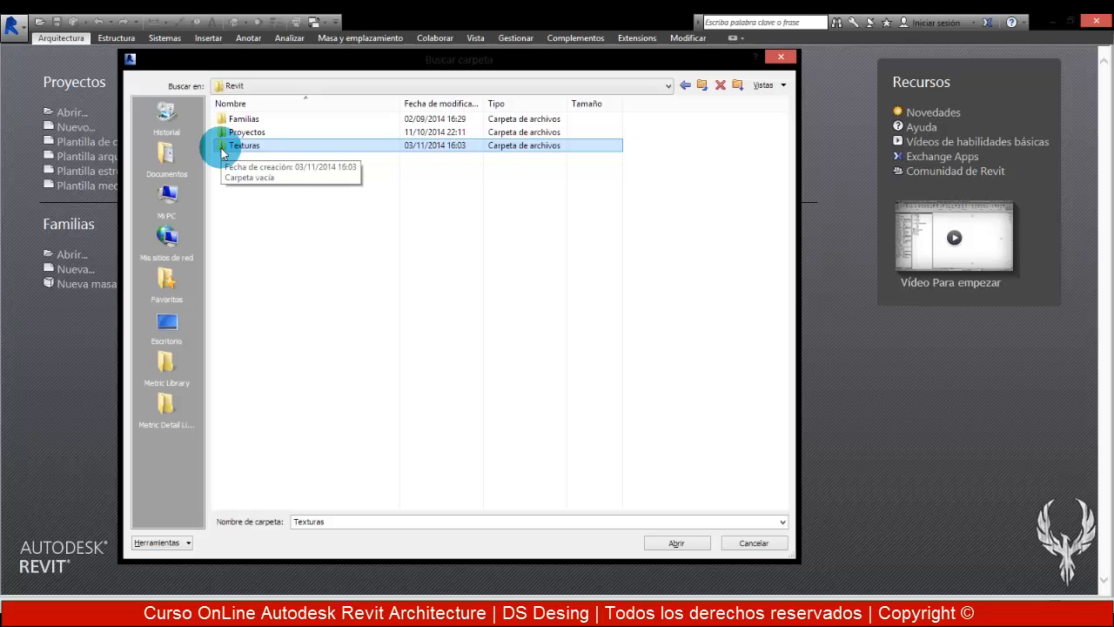
{"action": "double_click", "coordinate": [221, 144]}
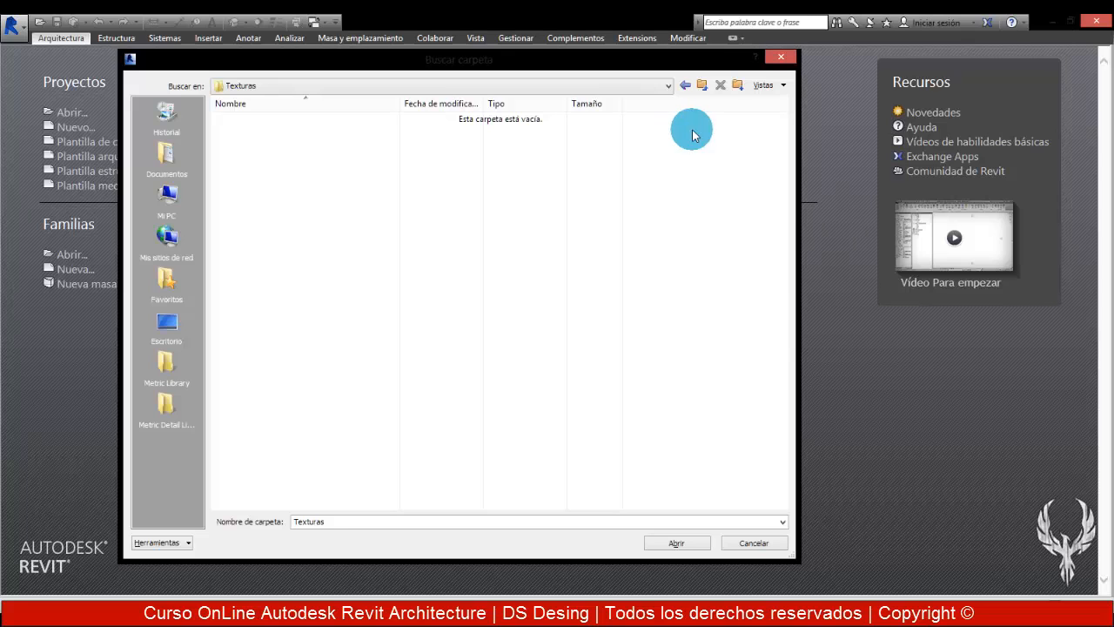
{"action": "left_click", "coordinate": [685, 86]}
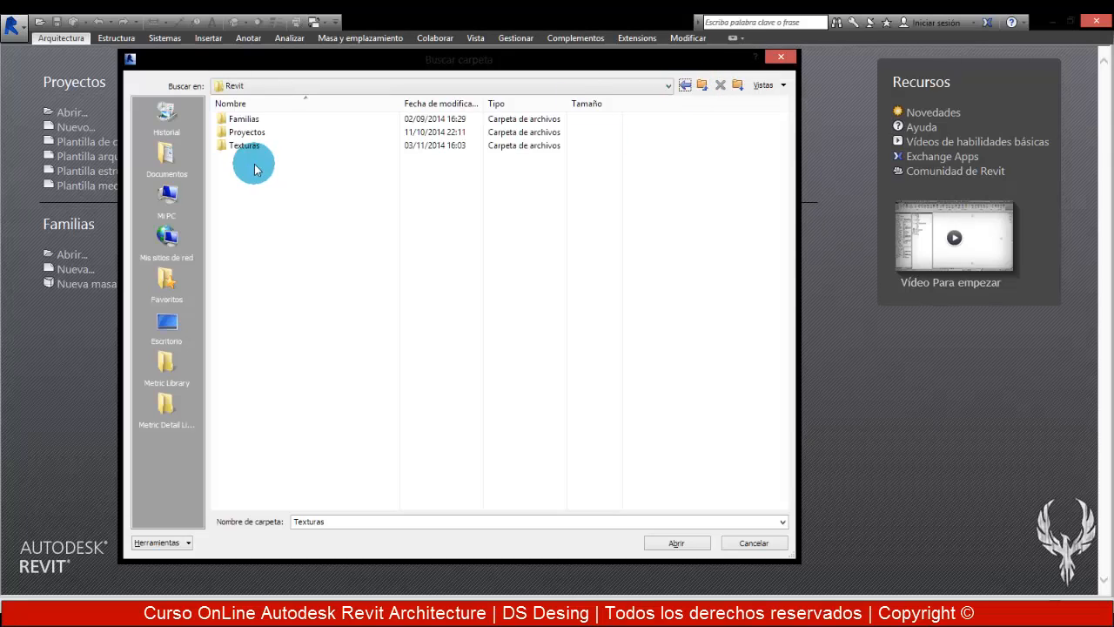
{"action": "left_click", "coordinate": [224, 148]}
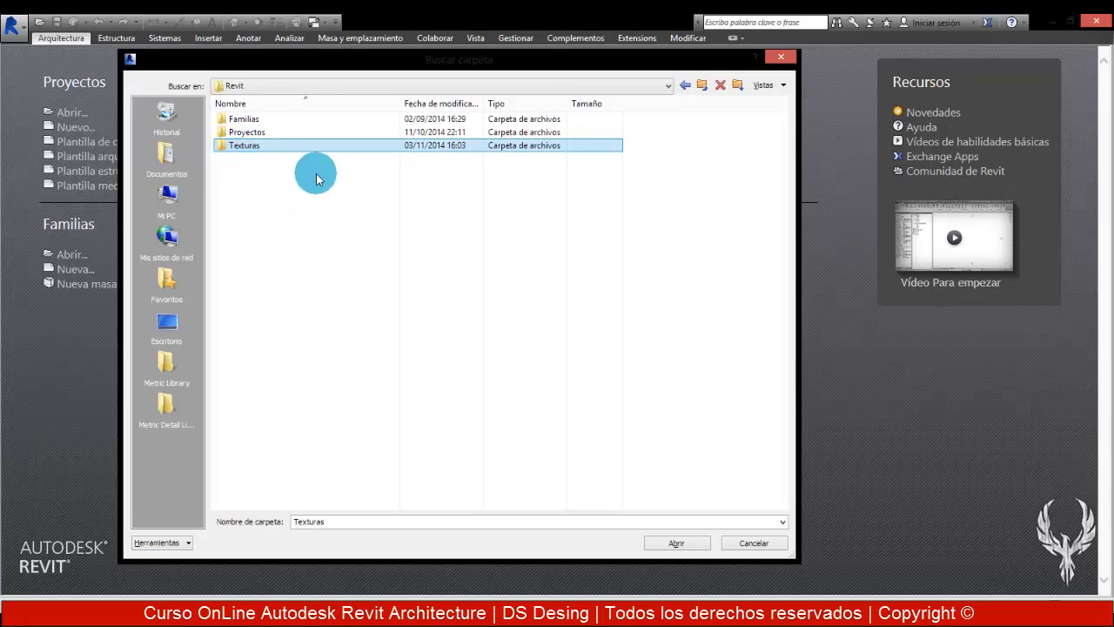
{"action": "left_click", "coordinate": [675, 543]}
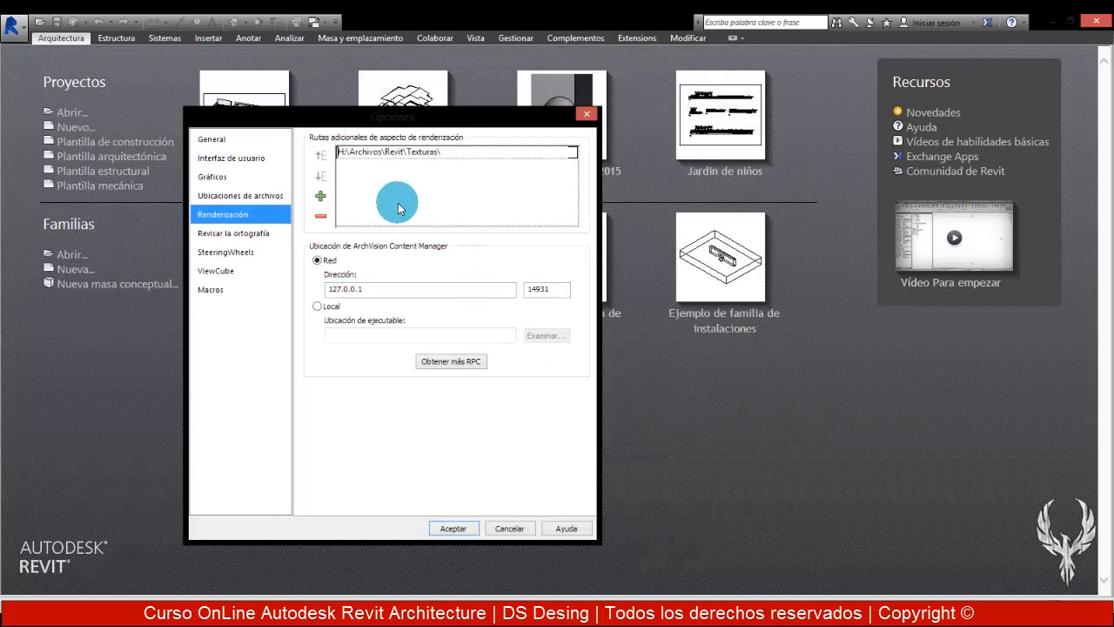
{"action": "double_click", "coordinate": [422, 152]}
{"action": "left_click_drag", "start_coordinate": [422, 174], "coordinate": [348, 166]}
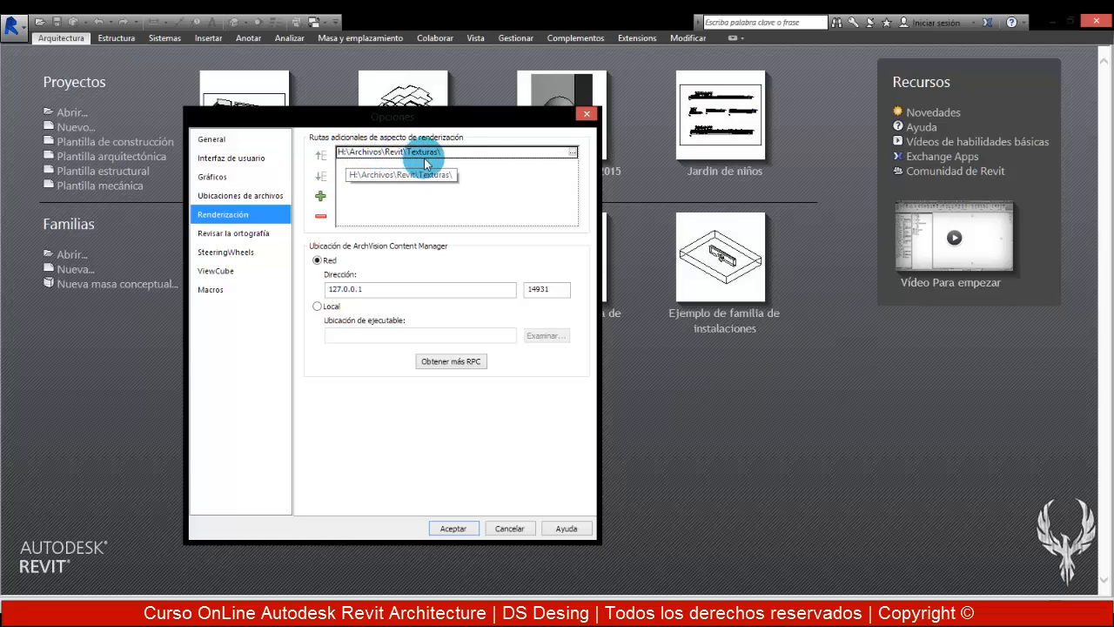
{"action": "left_click", "coordinate": [451, 529]}
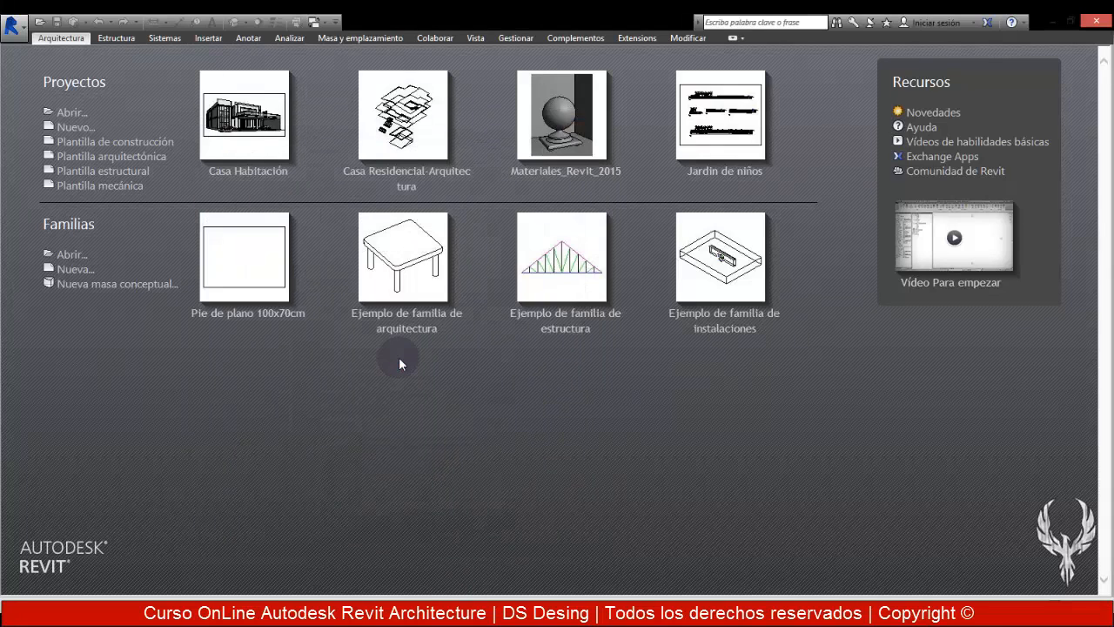
Reopen the program options to check the saved render appearance path, and close them without changes
{"action": "left_click", "coordinate": [12, 27]}
{"action": "left_click", "coordinate": [209, 479]}
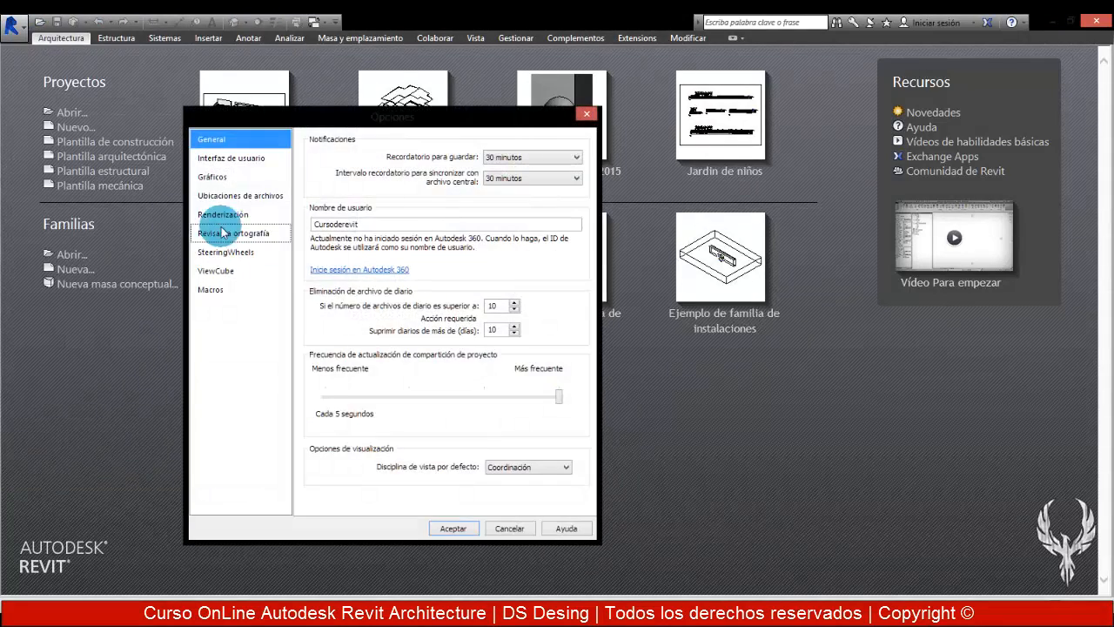
{"action": "left_click", "coordinate": [223, 214]}
{"action": "left_click", "coordinate": [586, 113]}
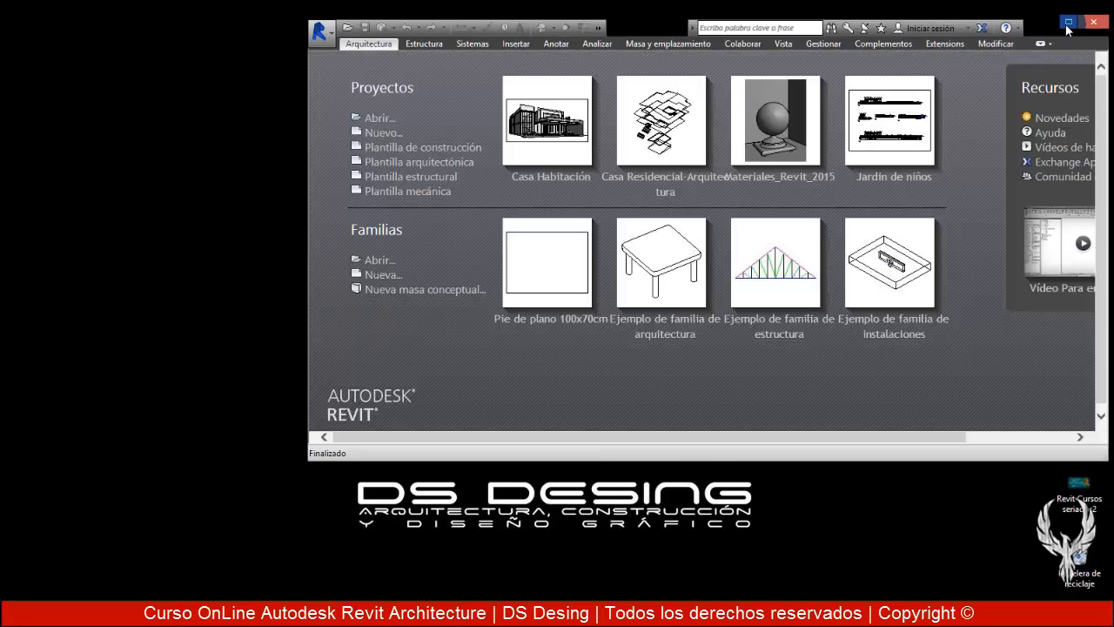
Maximize the Revit window and review the additional render appearance paths in the Renderización options once more
{"action": "left_click", "coordinate": [1065, 28]}
{"action": "left_click", "coordinate": [10, 26]}
{"action": "left_click", "coordinate": [197, 471]}
{"action": "left_click", "coordinate": [243, 215]}
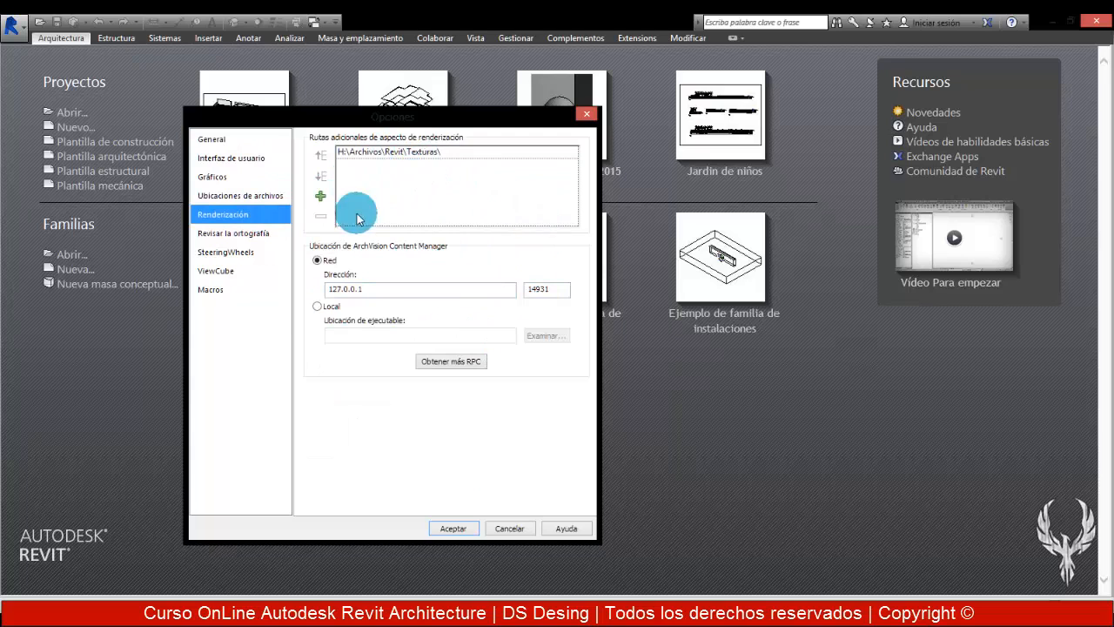
{"action": "left_click", "coordinate": [586, 116]}
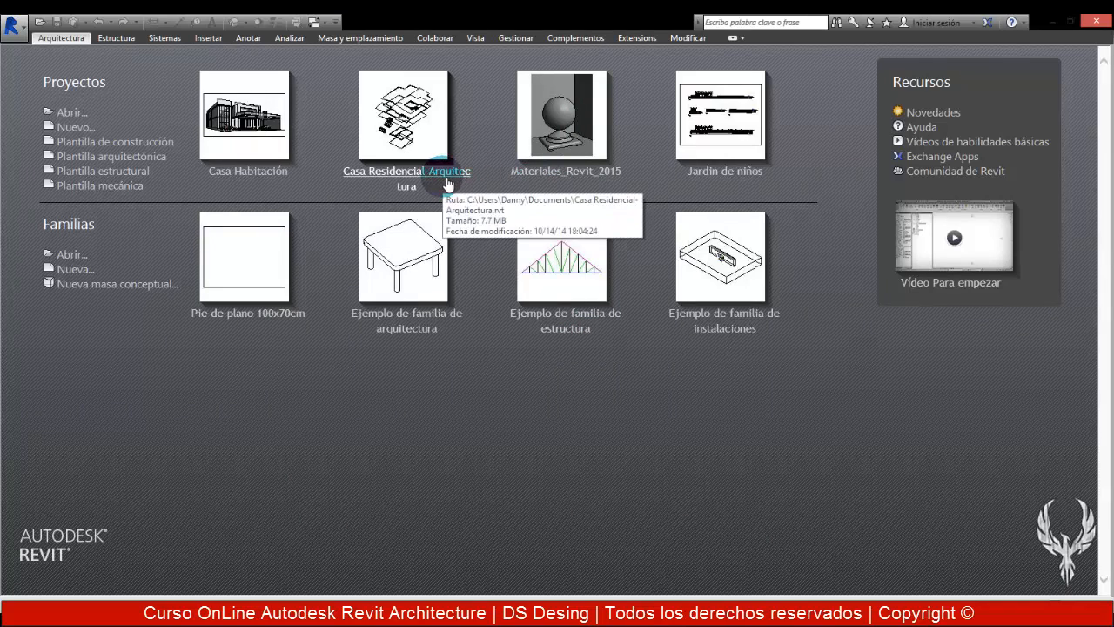
Open the recent project Casa Residencial-Arquitectura
{"action": "left_click", "coordinate": [411, 179]}
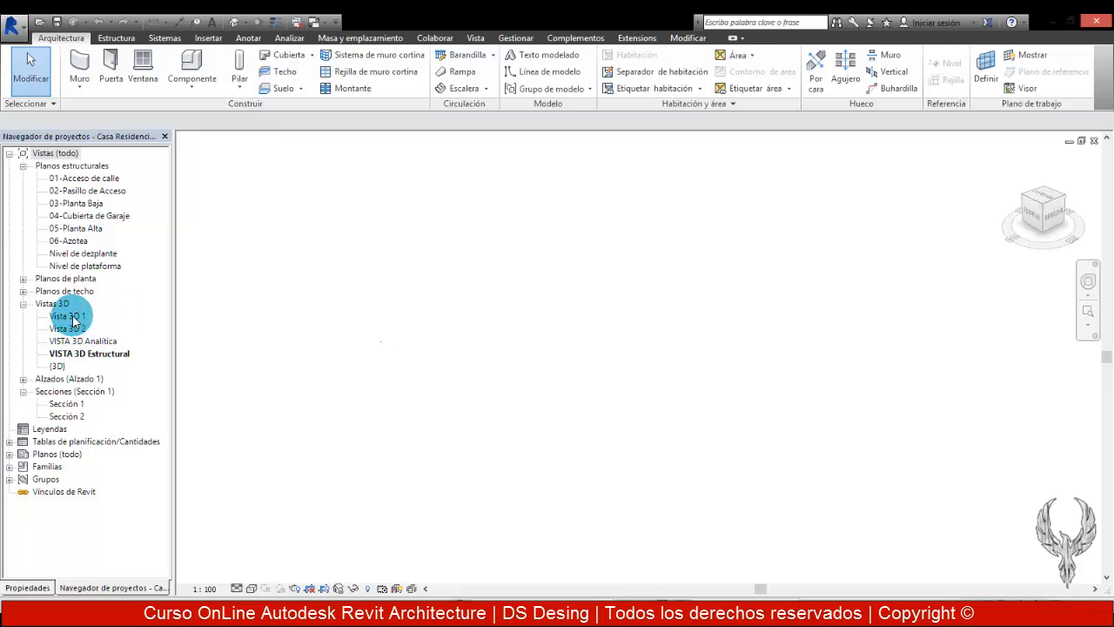
Open the {3D} view of the house and orbit it to inspect the front entrance up close
{"action": "double_click", "coordinate": [57, 365]}
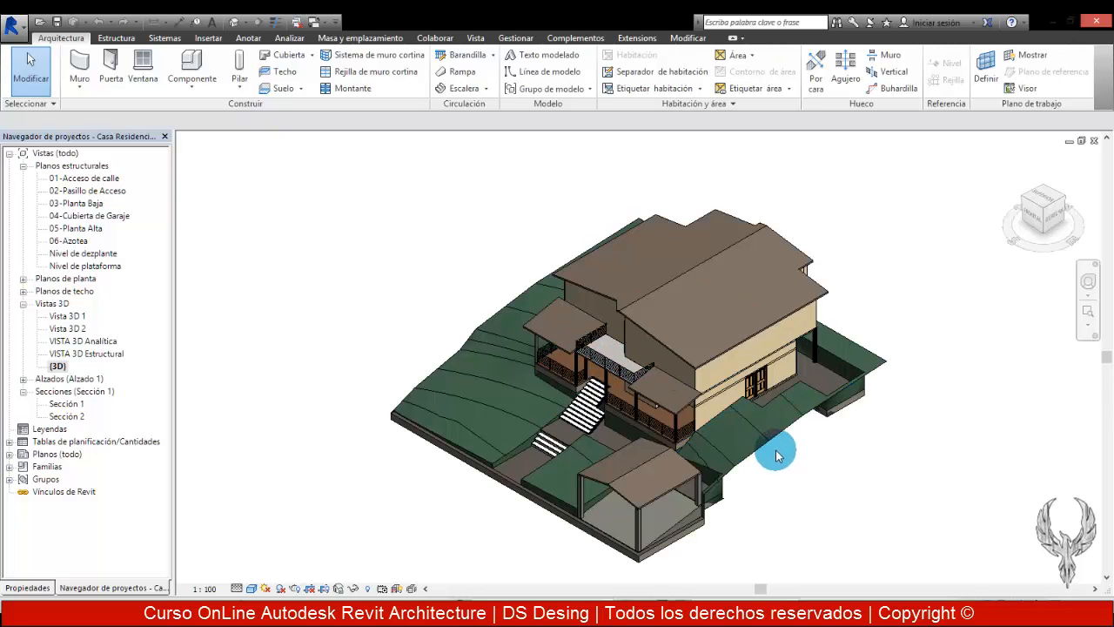
{"action": "middle_click_drag", "start_coordinate": [829, 337], "coordinate": [729, 339], "text": "shift"}
{"action": "scroll", "coordinate": [692, 374], "scroll_direction": "up", "scroll_amount": 5}
{"action": "middle_click_drag", "start_coordinate": [687, 370], "coordinate": [677, 287], "text": "shift"}
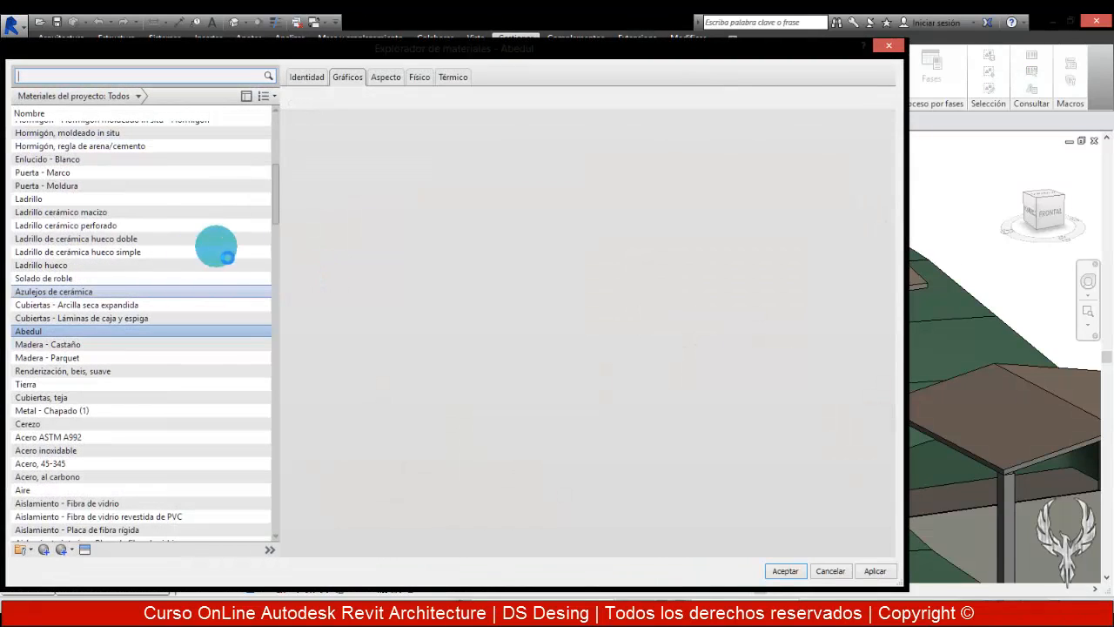
Review the project's materials list, including the Concreto f'c: 250 kg/cm2-Columnas material, and close the material browser
{"action": "left_click_drag", "start_coordinate": [273, 209], "coordinate": [278, 479]}
{"action": "left_click", "coordinate": [95, 402]}
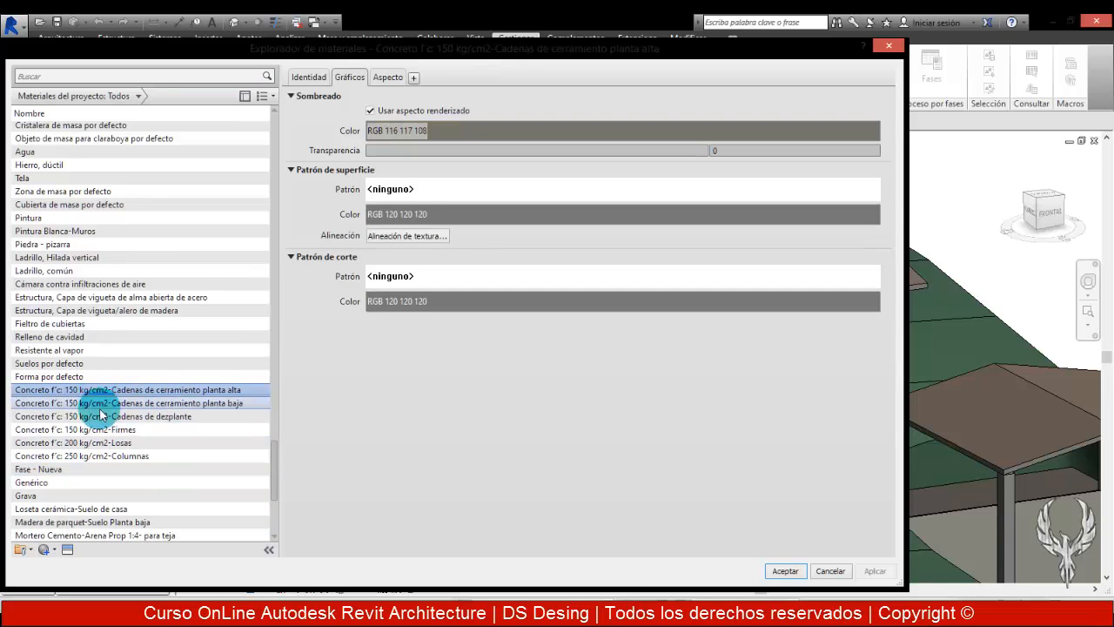
{"action": "left_click", "coordinate": [130, 455]}
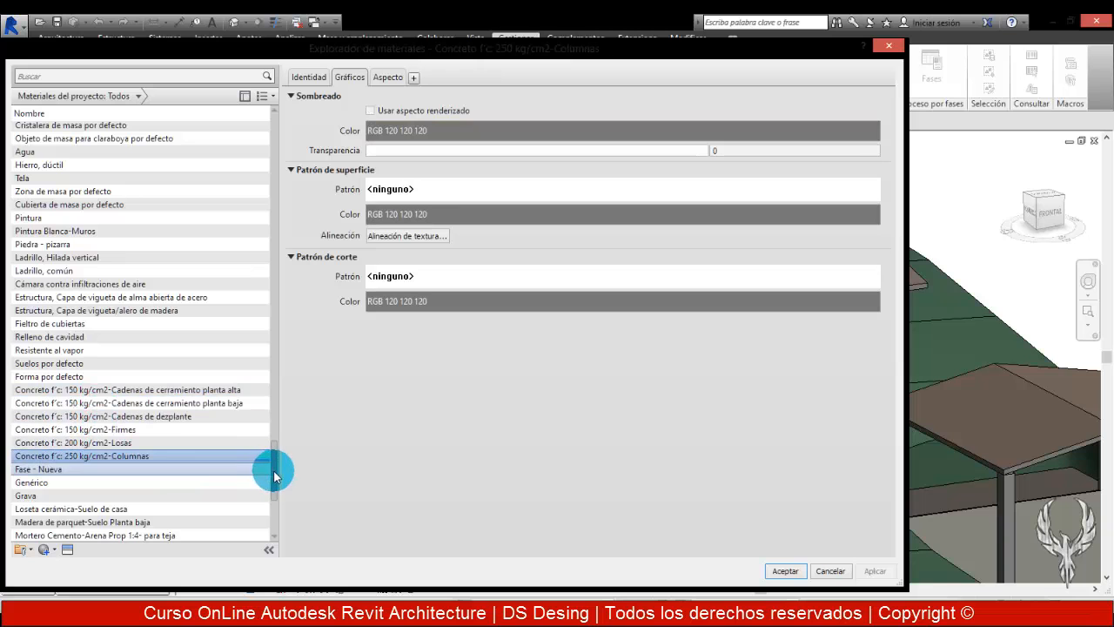
{"action": "left_click_drag", "start_coordinate": [287, 479], "coordinate": [286, 119]}
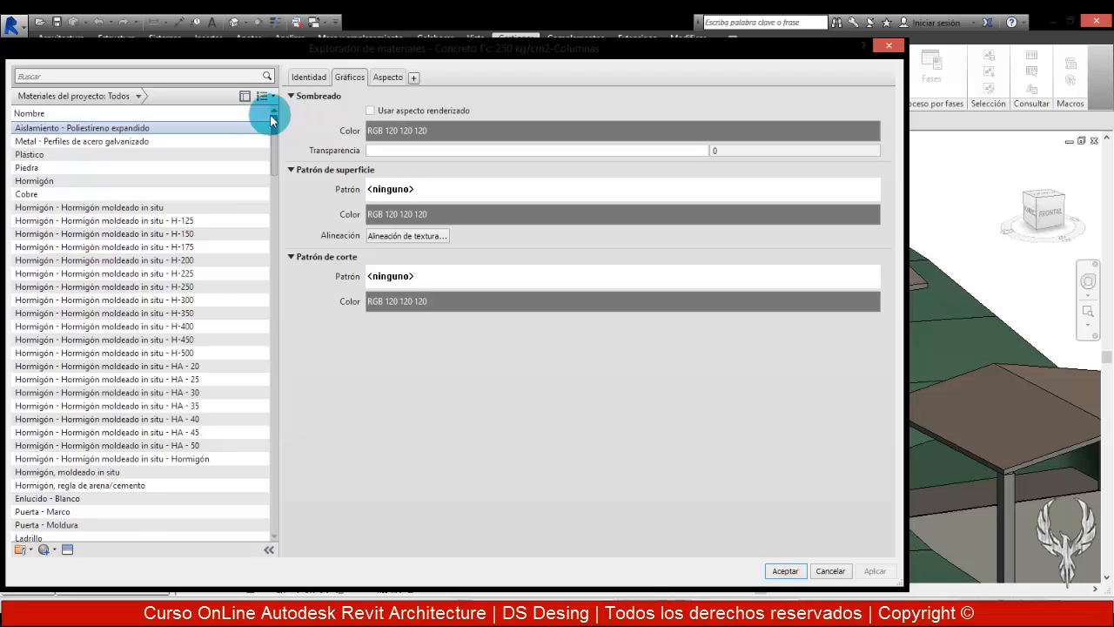
{"action": "scroll", "coordinate": [266, 135], "scroll_direction": "down", "scroll_amount": 6}
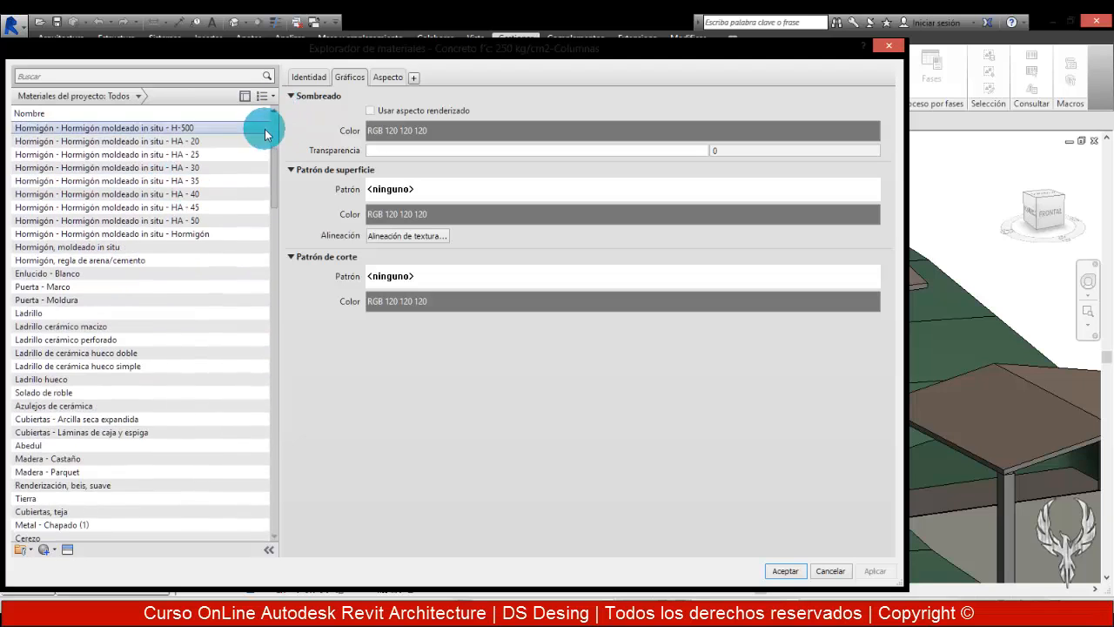
{"action": "left_click_drag", "start_coordinate": [273, 166], "coordinate": [303, 124]}
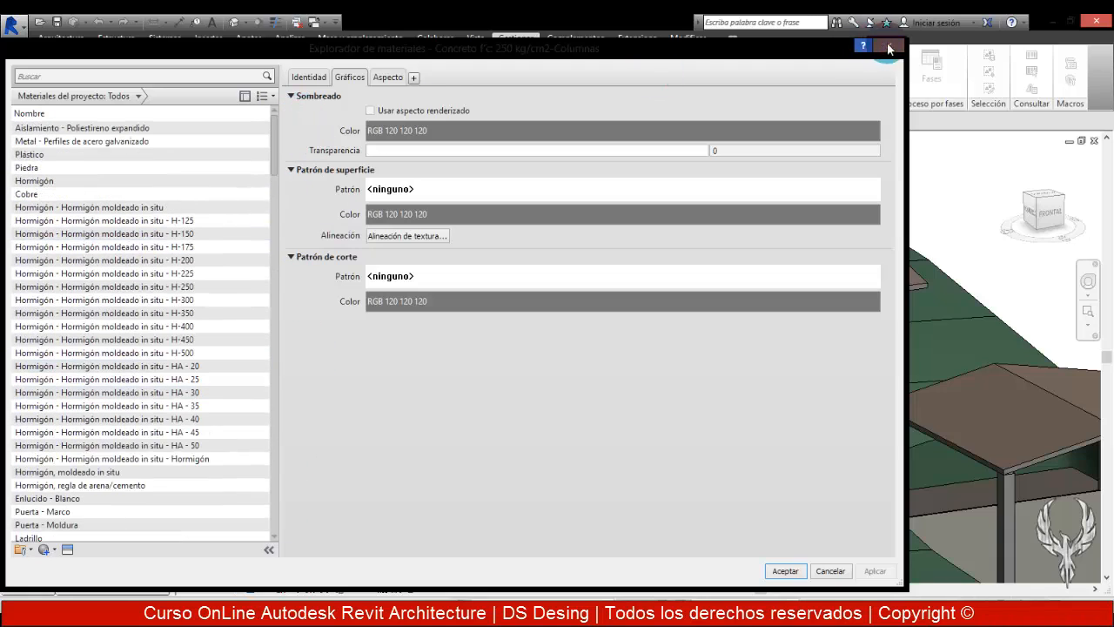
{"action": "left_click", "coordinate": [887, 47]}
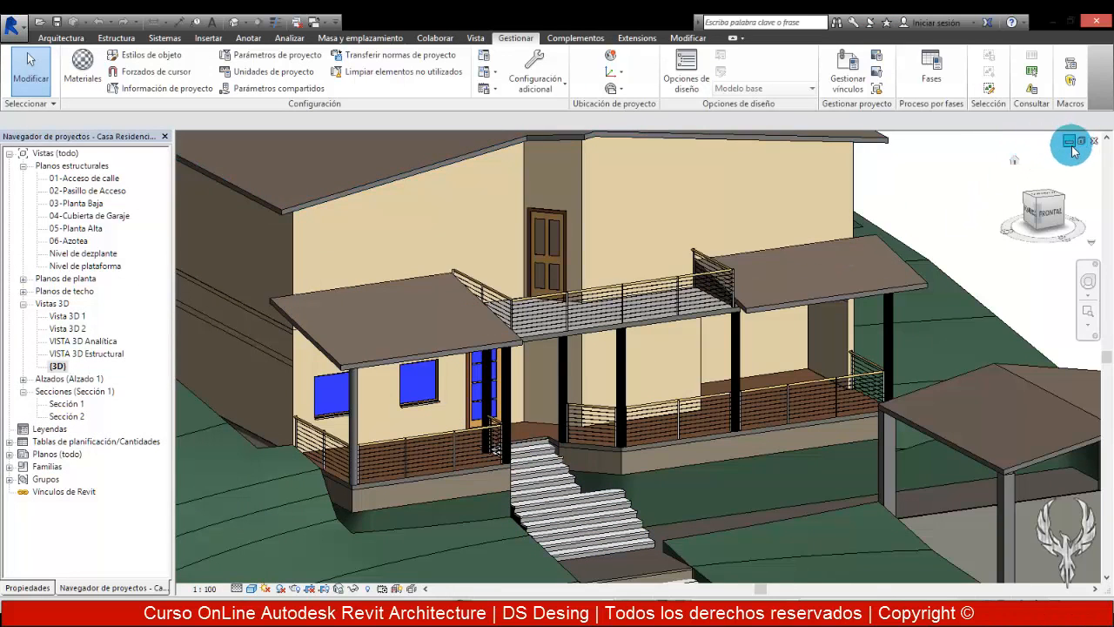
Close the Casa Residencial-Arquitectura project and open the recent project Materiales_Revit_2015
{"action": "left_click_drag", "start_coordinate": [1065, 204], "coordinate": [1016, 217]}
{"action": "left_click", "coordinate": [1016, 217]}
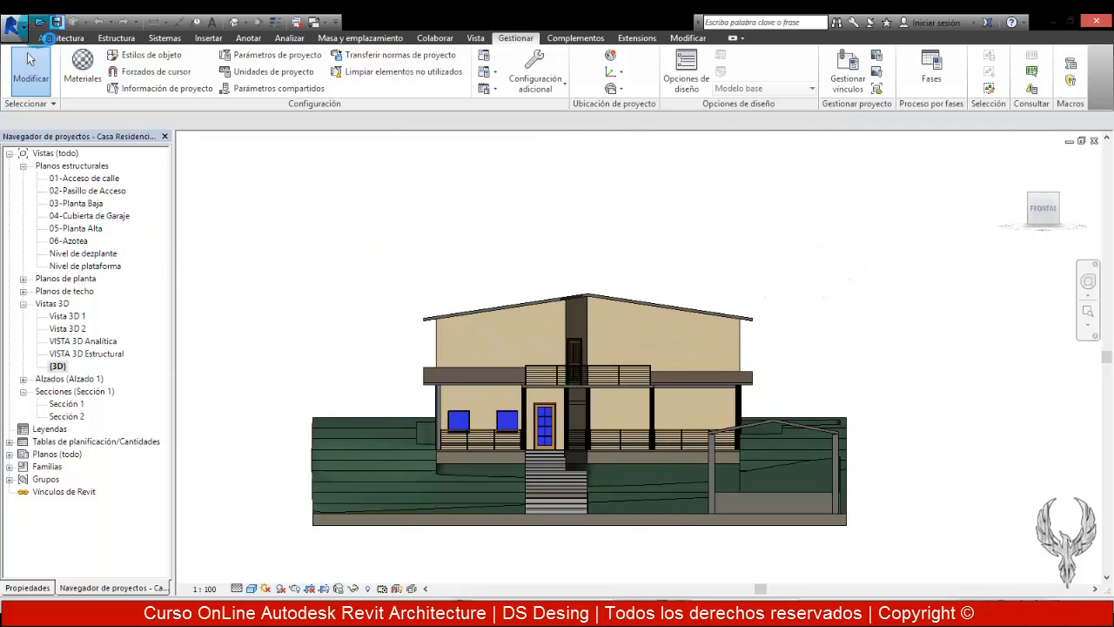
{"action": "left_click", "coordinate": [19, 29]}
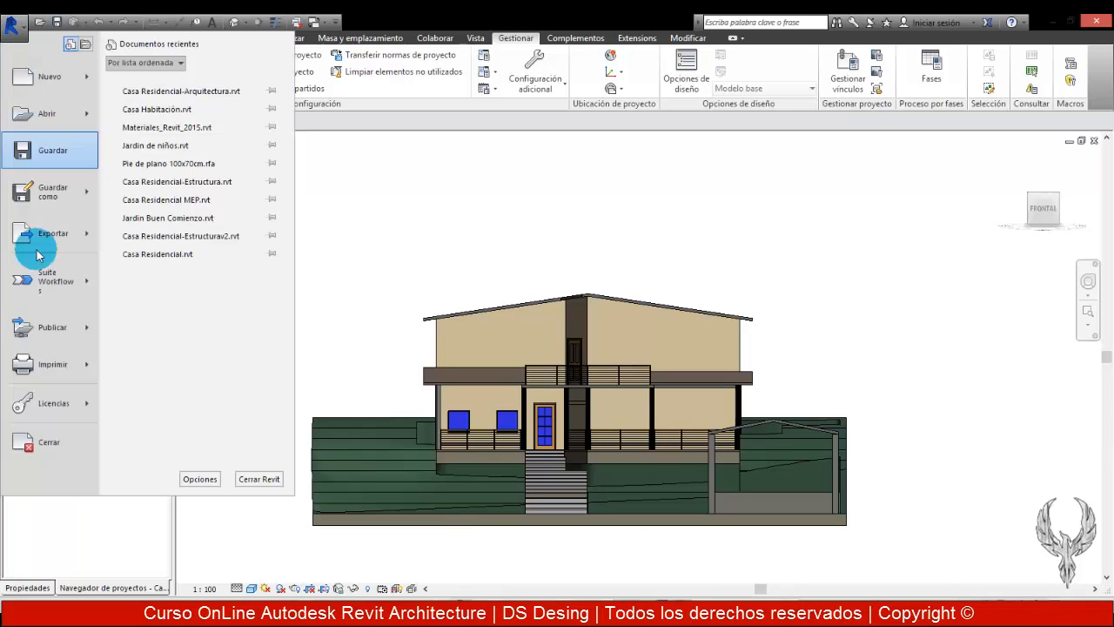
{"action": "left_click", "coordinate": [58, 440]}
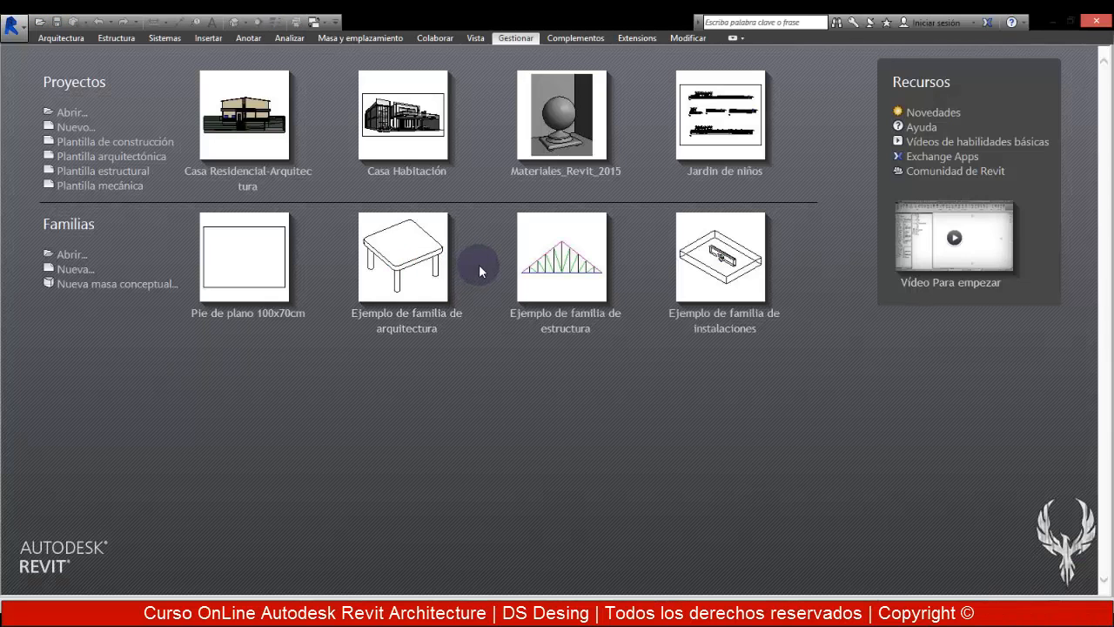
{"action": "left_click", "coordinate": [591, 174]}
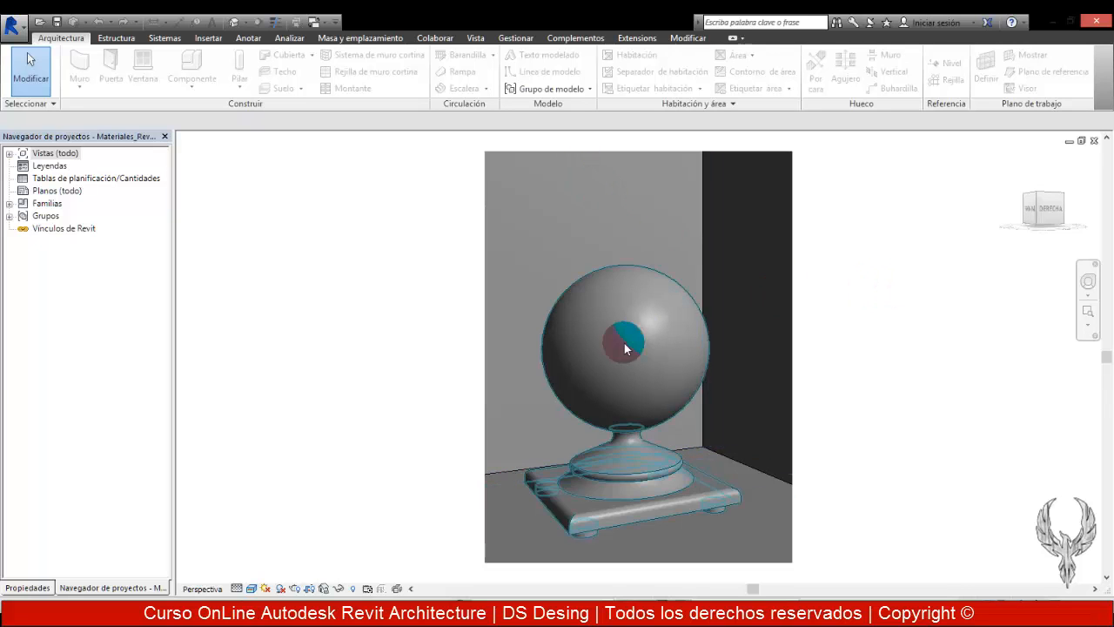
Inspect the elements of the material sample scene by selecting its walls and the sphere model, and clear the selection
{"action": "left_click", "coordinate": [603, 389]}
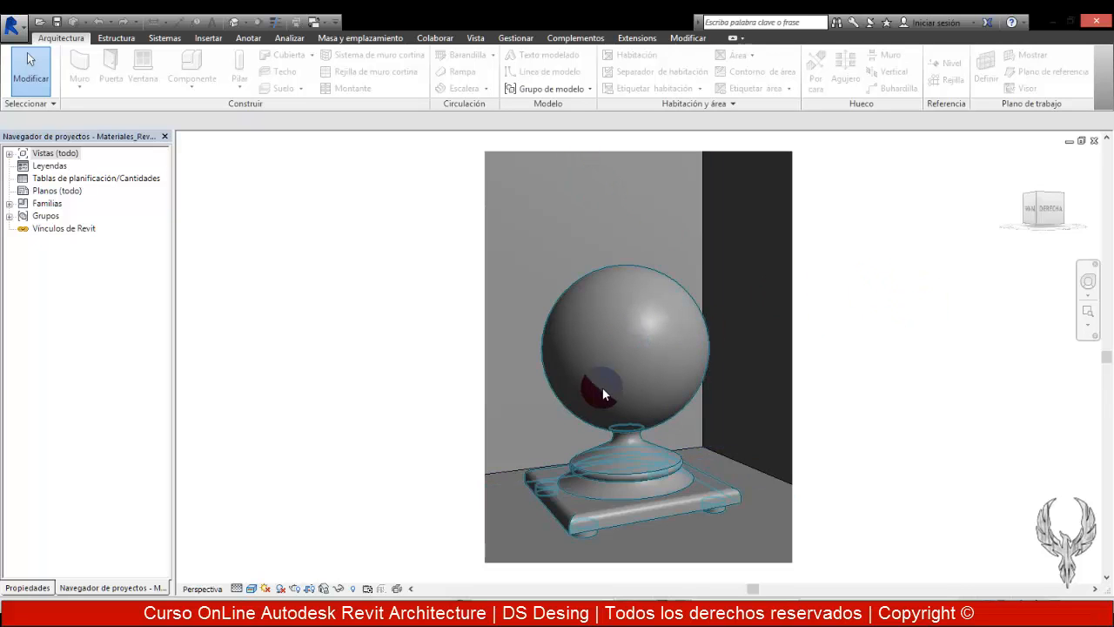
{"action": "left_click", "coordinate": [825, 378]}
{"action": "left_click", "coordinate": [711, 248]}
{"action": "left_click", "coordinate": [619, 236]}
{"action": "left_click", "coordinate": [707, 228]}
{"action": "left_click", "coordinate": [692, 226]}
{"action": "left_click", "coordinate": [713, 233]}
{"action": "left_click", "coordinate": [641, 232]}
{"action": "left_click", "coordinate": [723, 236]}
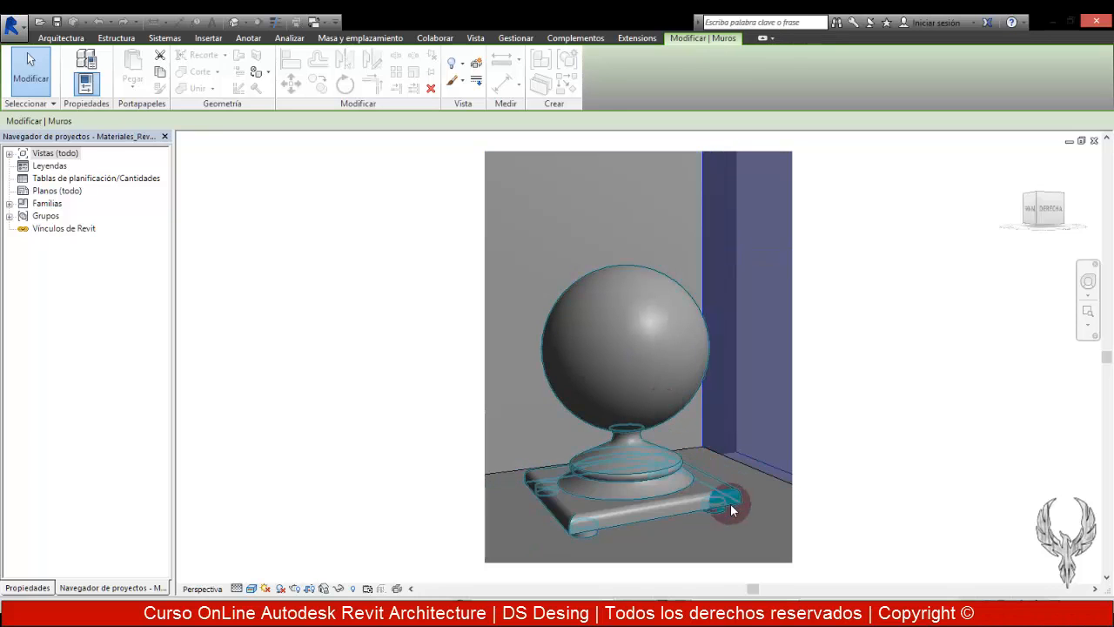
{"action": "left_click", "coordinate": [741, 510]}
{"action": "left_click", "coordinate": [714, 207]}
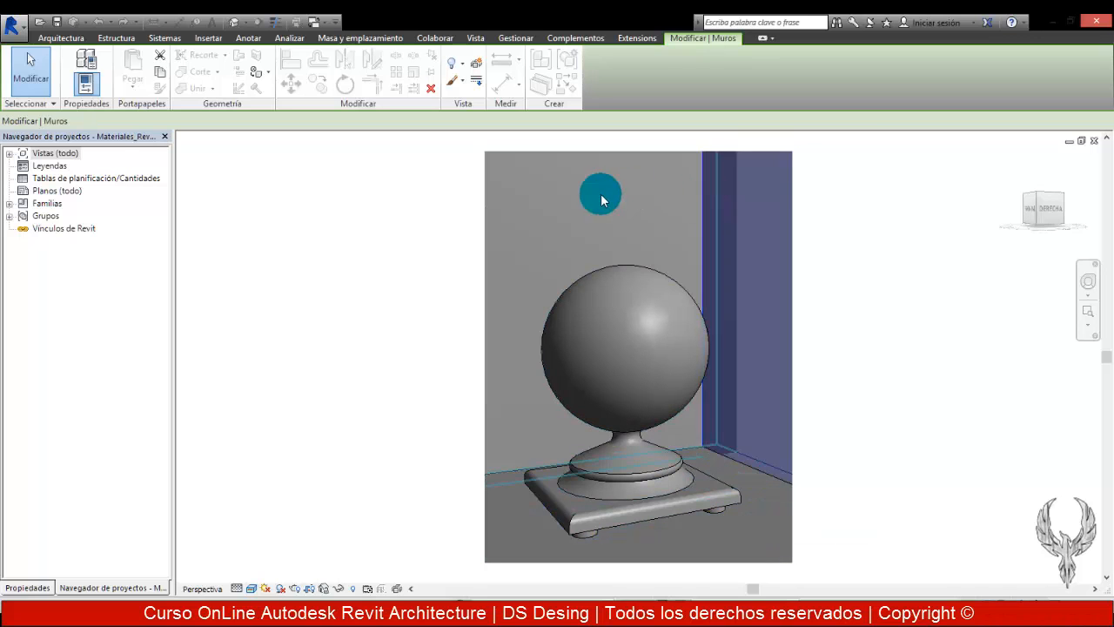
{"action": "left_click", "coordinate": [587, 193]}
{"action": "left_click", "coordinate": [828, 390]}
{"action": "left_click", "coordinate": [652, 468]}
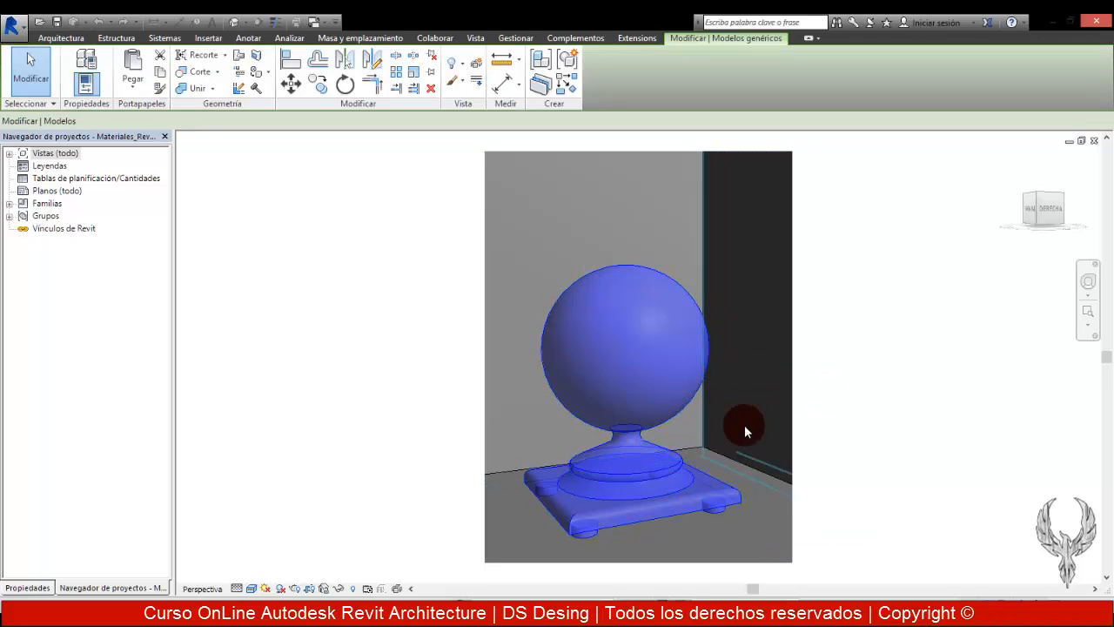
{"action": "left_click", "coordinate": [828, 455]}
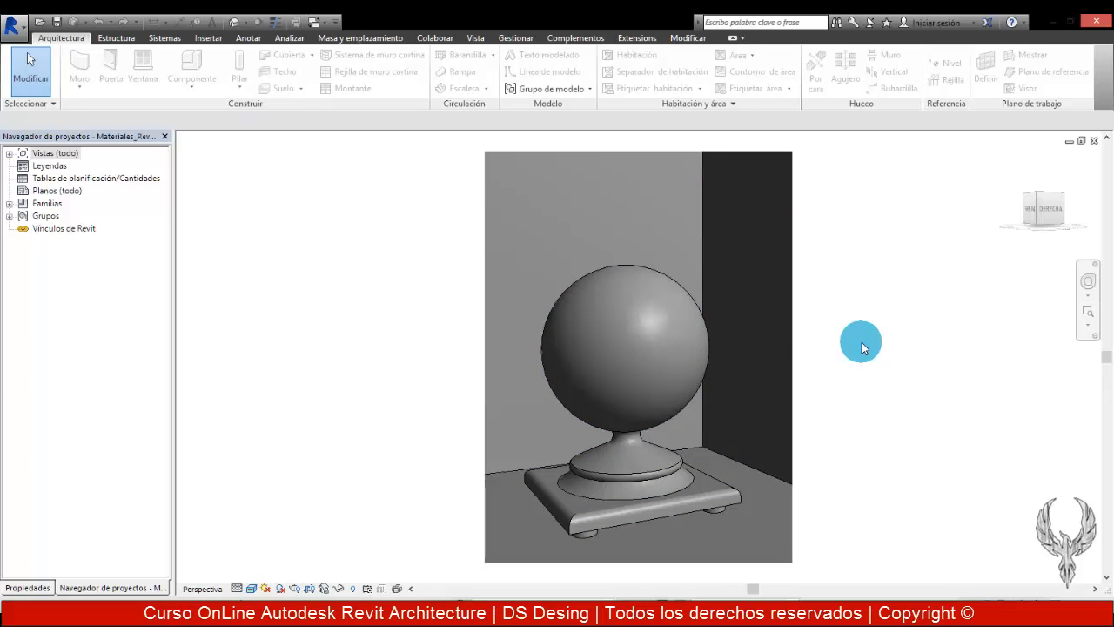
Check the materials list of the sample scene project and close the material browser
{"action": "left_click", "coordinate": [526, 44]}
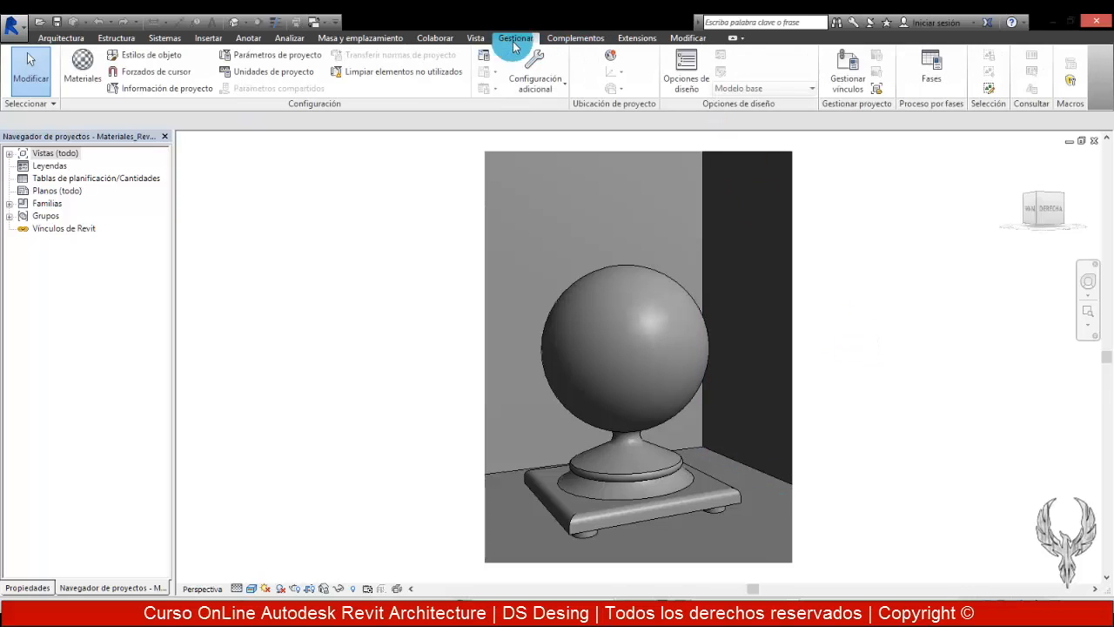
{"action": "left_click", "coordinate": [83, 68]}
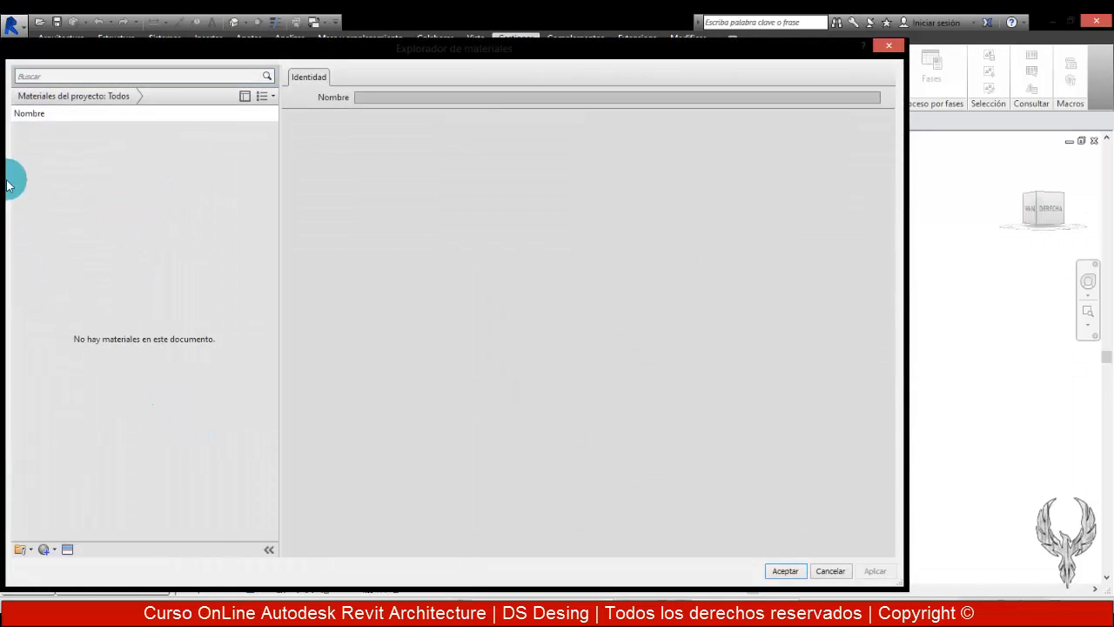
{"action": "left_click", "coordinate": [883, 46]}
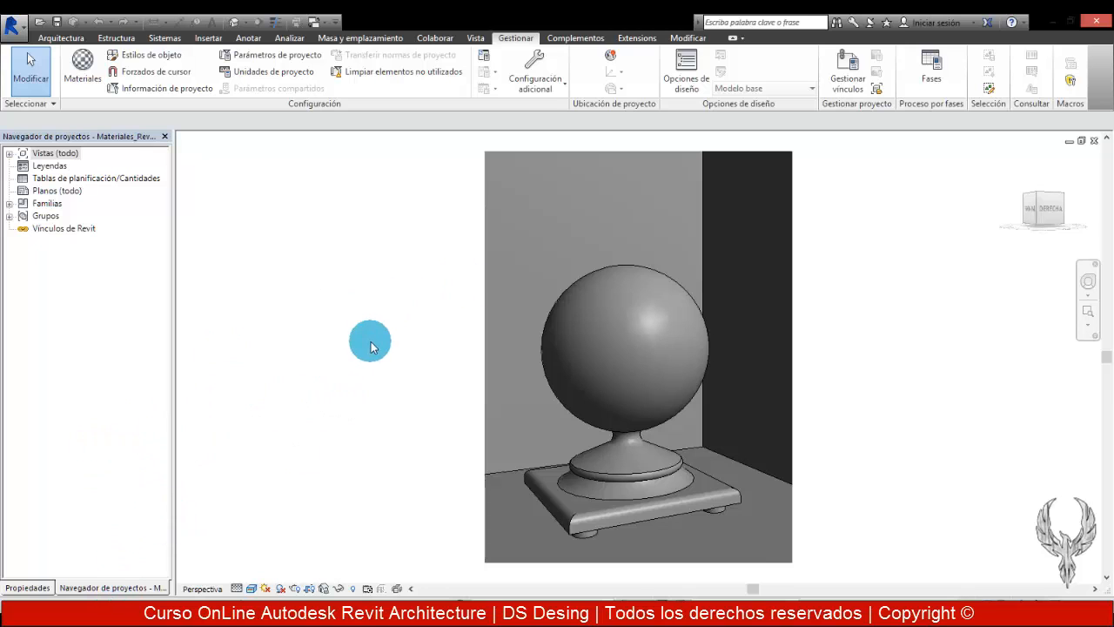
Switch to Chrome and search Google for "texturas hd de madera" in a new tab
{"action": "left_click", "coordinate": [92, 539]}
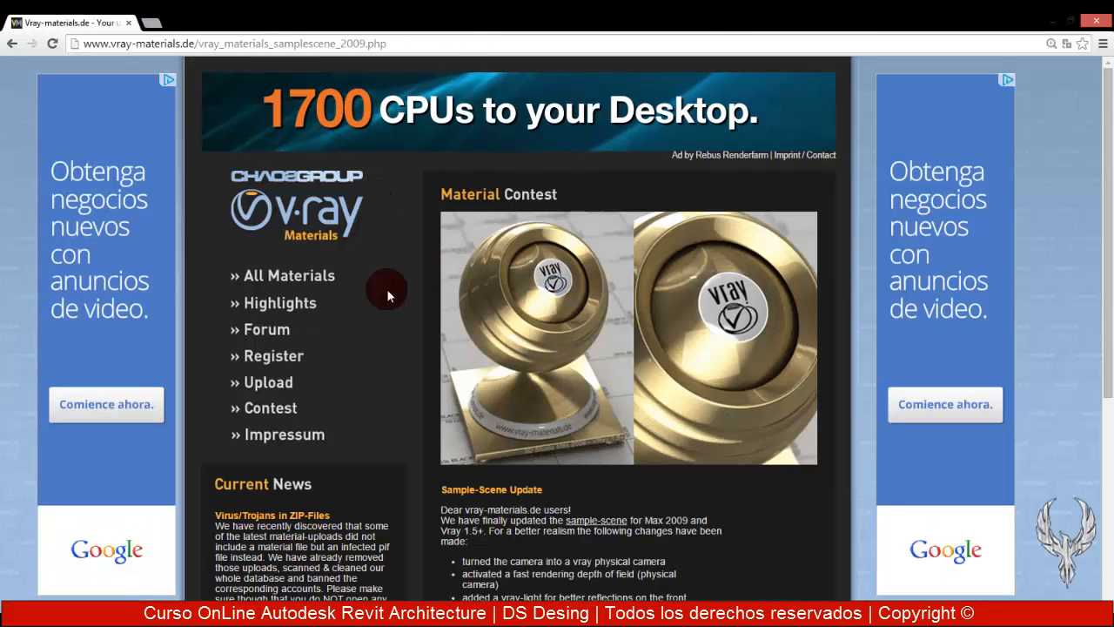
{"action": "left_click", "coordinate": [149, 24]}
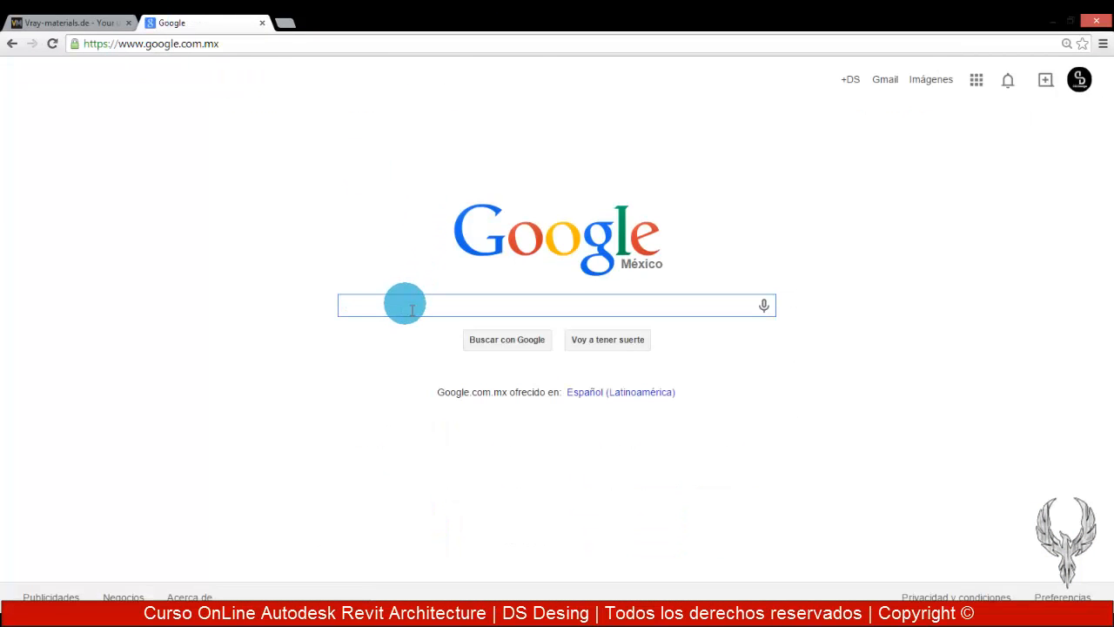
{"action": "type", "text": "texturas"}
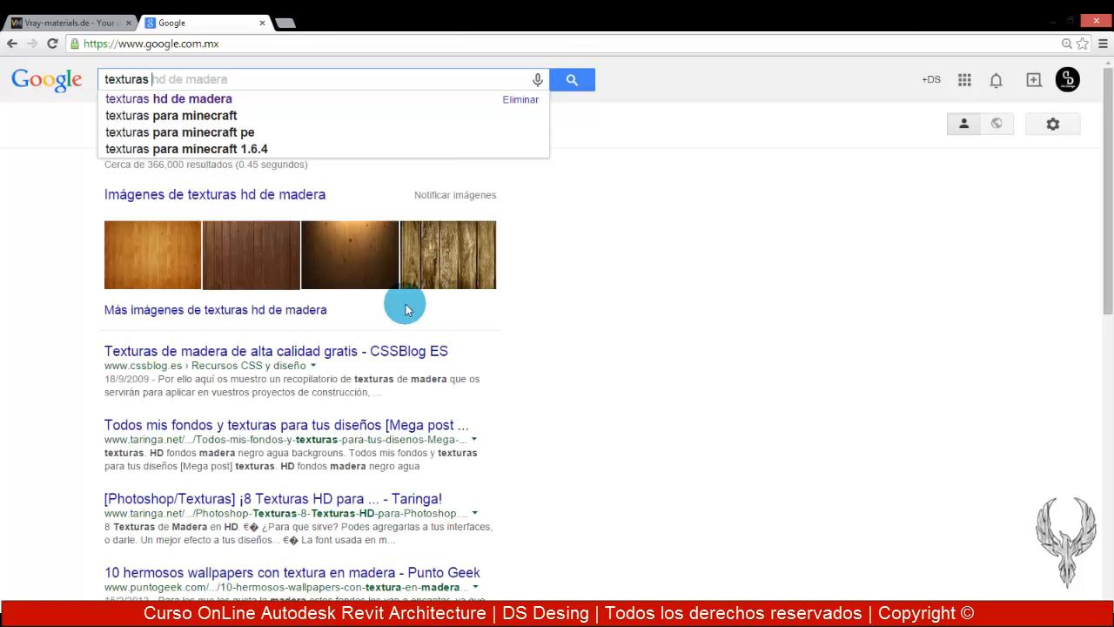
{"action": "key", "text": "Down"}
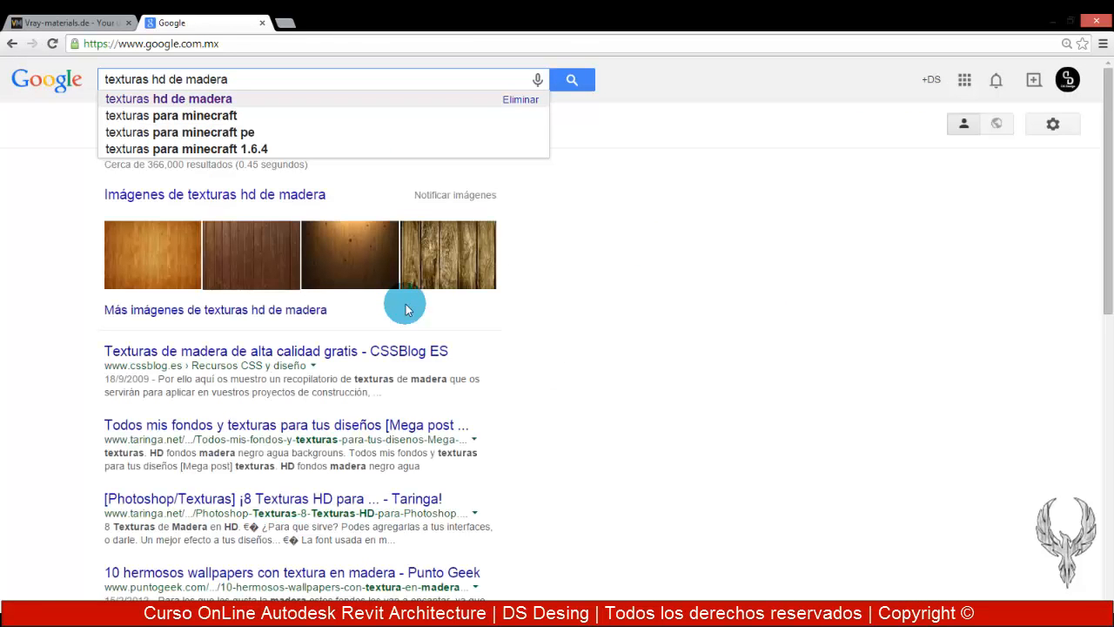
{"action": "key", "text": "Return"}
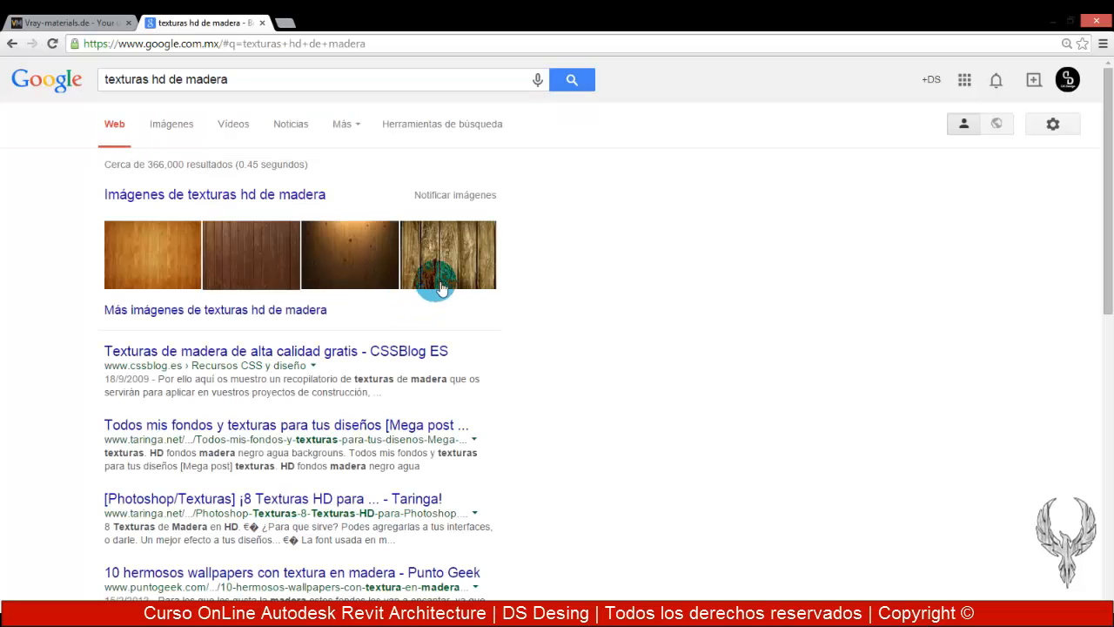
Show image results and refine the search to "texturas hd wallpaper de madera"
{"action": "left_click", "coordinate": [173, 131]}
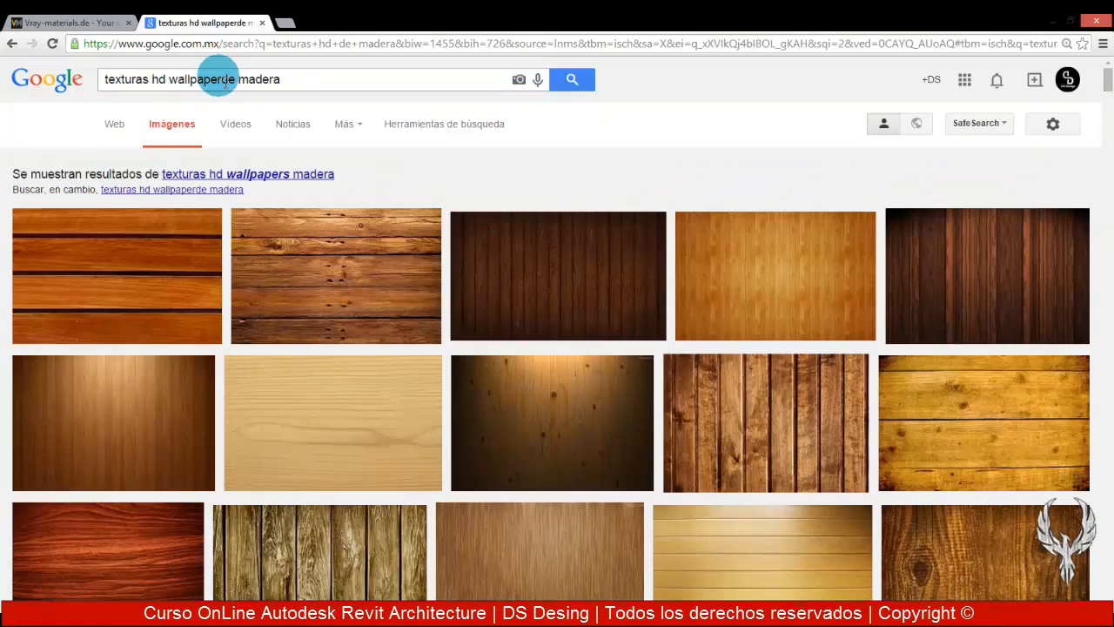
{"action": "left_click", "coordinate": [219, 79]}
{"action": "left_click", "coordinate": [573, 83]}
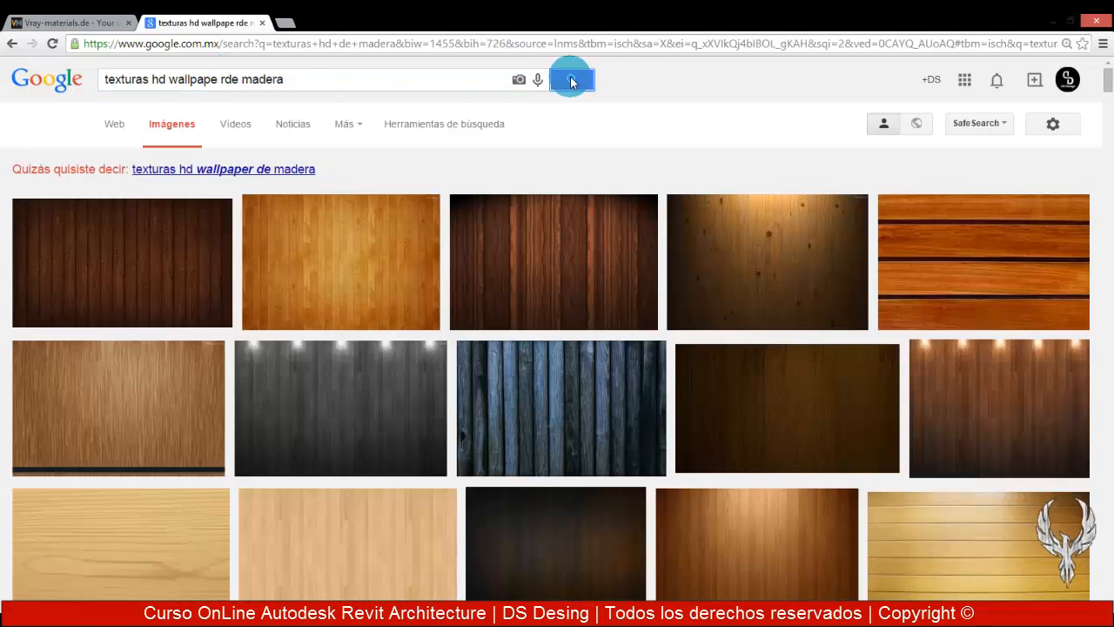
{"action": "left_click", "coordinate": [290, 169]}
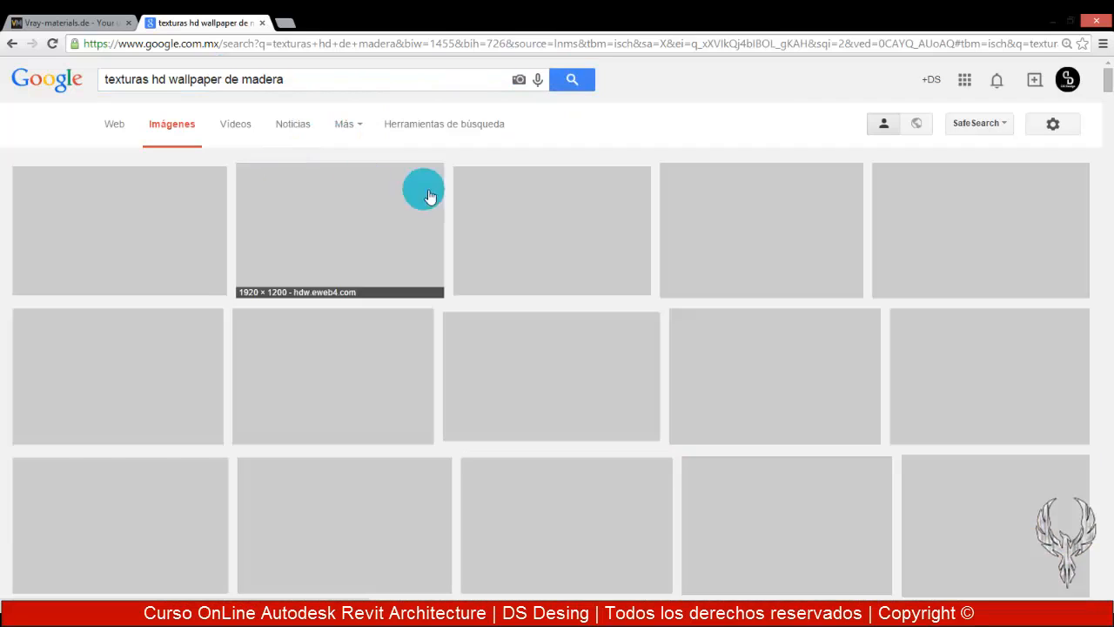
Look through the wood texture images and filter the results by size to Grande
{"action": "scroll", "coordinate": [444, 293], "scroll_direction": "down", "scroll_amount": 3}
{"action": "scroll", "coordinate": [444, 294], "scroll_direction": "down", "scroll_amount": 5}
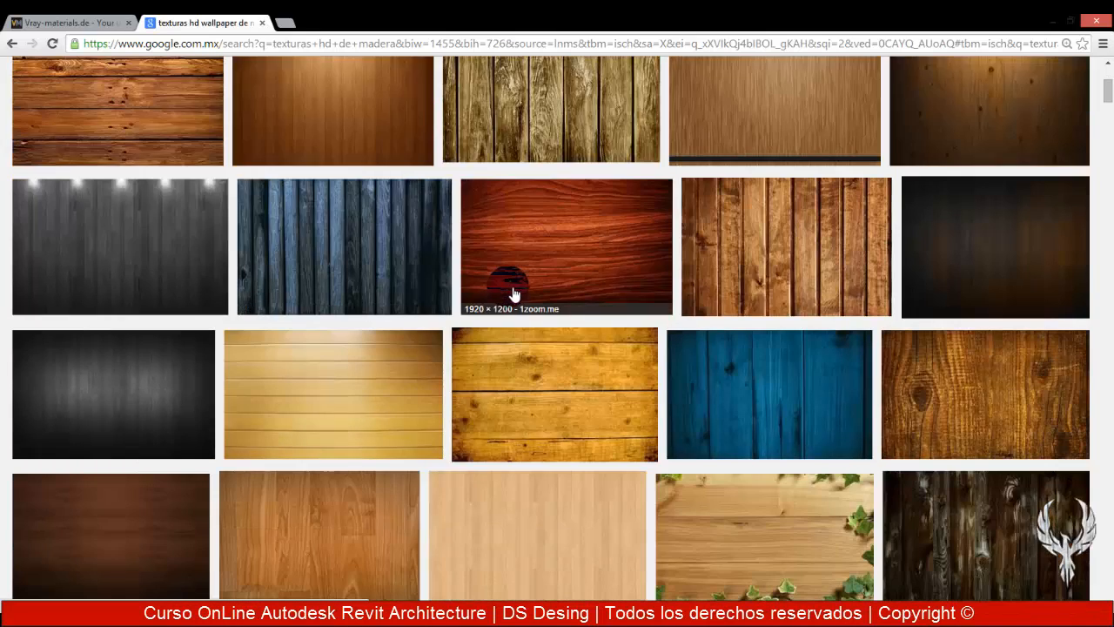
{"action": "scroll", "coordinate": [320, 324], "scroll_direction": "down", "scroll_amount": 3}
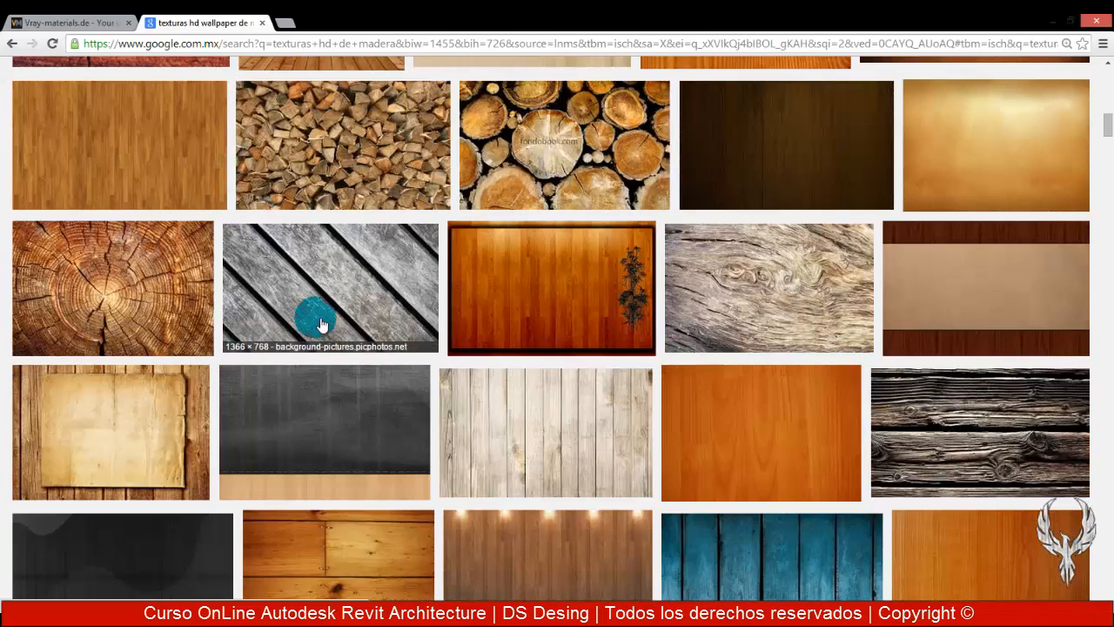
{"action": "scroll", "coordinate": [320, 324], "scroll_direction": "up", "scroll_amount": 10}
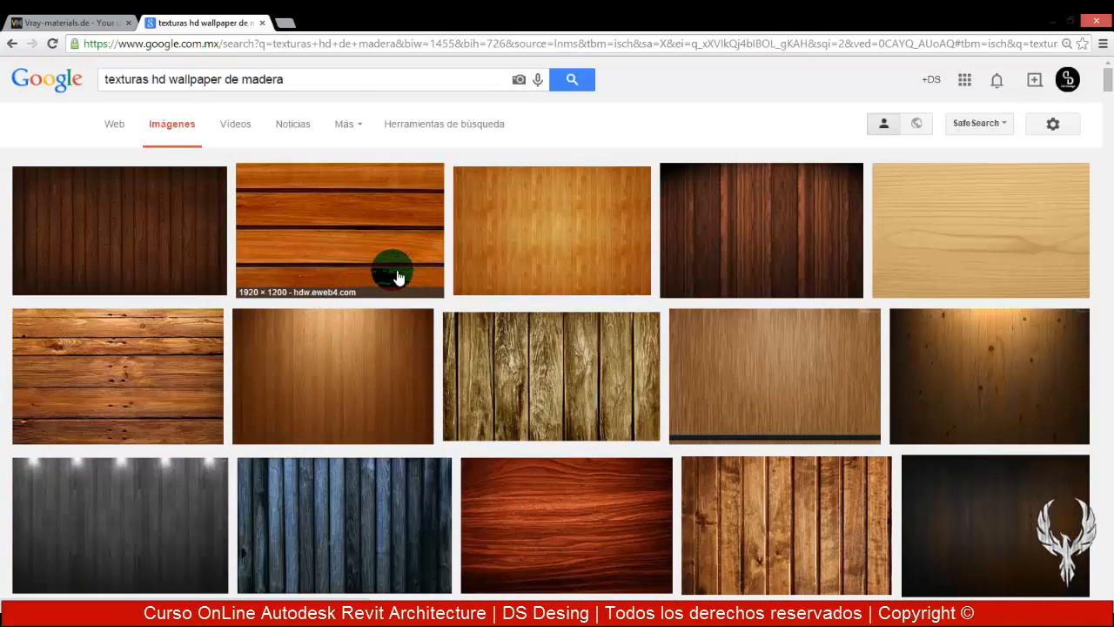
{"action": "left_click", "coordinate": [341, 123]}
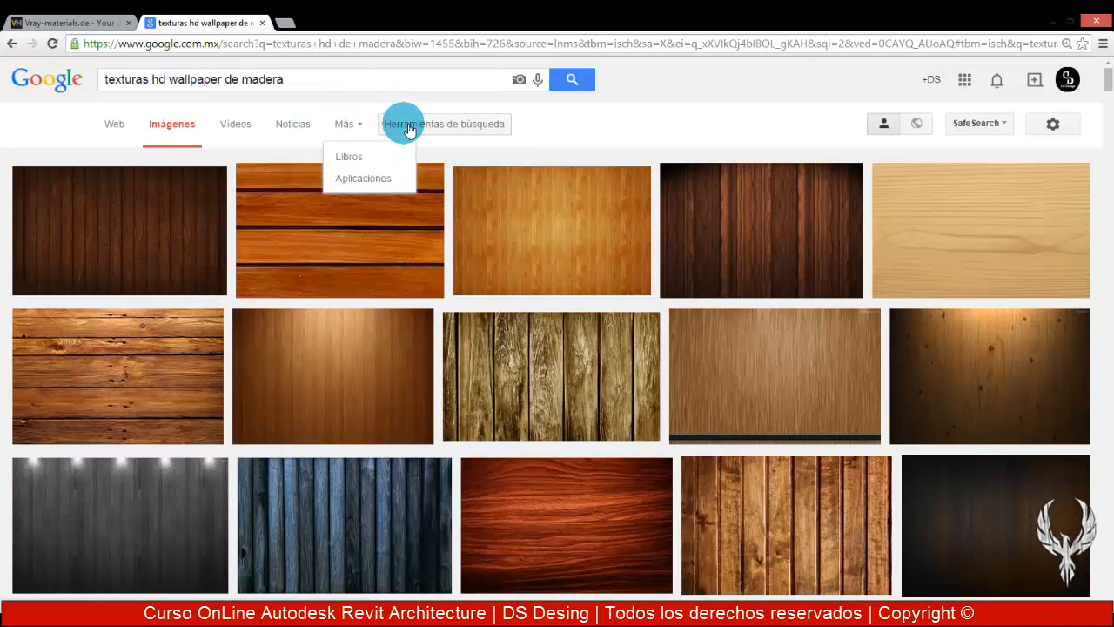
{"action": "left_click", "coordinate": [409, 129]}
{"action": "left_click", "coordinate": [139, 162]}
{"action": "left_click", "coordinate": [141, 210]}
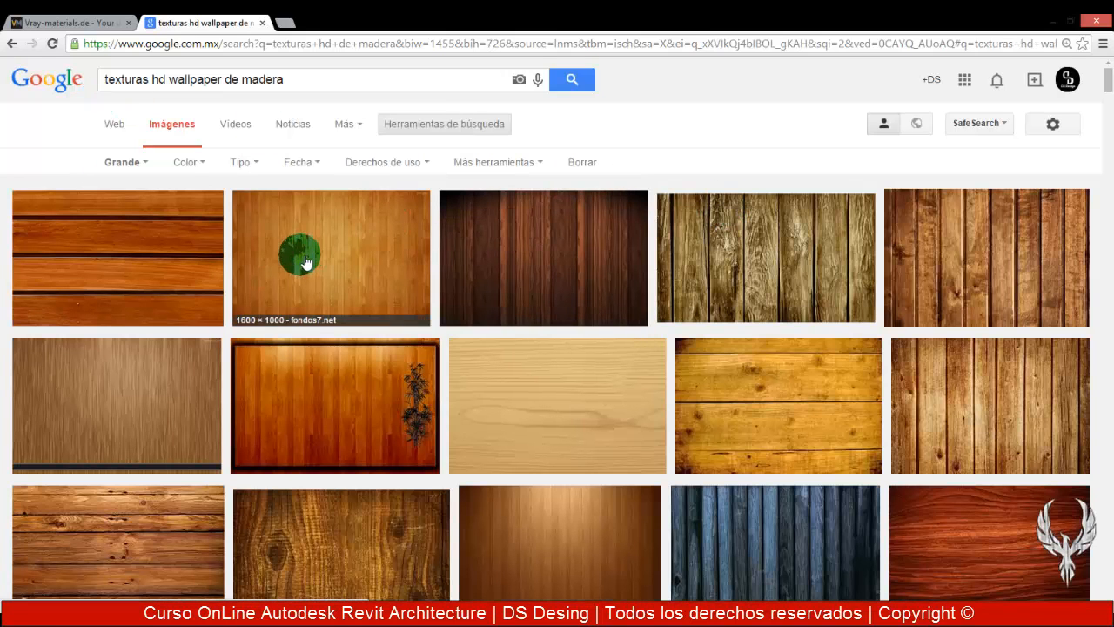
Browse the large-size image results for suitable high-resolution wood textures
{"action": "scroll", "coordinate": [304, 261], "scroll_direction": "down", "scroll_amount": 15}
{"action": "scroll", "coordinate": [739, 324], "scroll_direction": "up", "scroll_amount": 1}
{"action": "scroll", "coordinate": [744, 329], "scroll_direction": "down", "scroll_amount": 4}
{"action": "scroll", "coordinate": [744, 329], "scroll_direction": "down", "scroll_amount": 5}
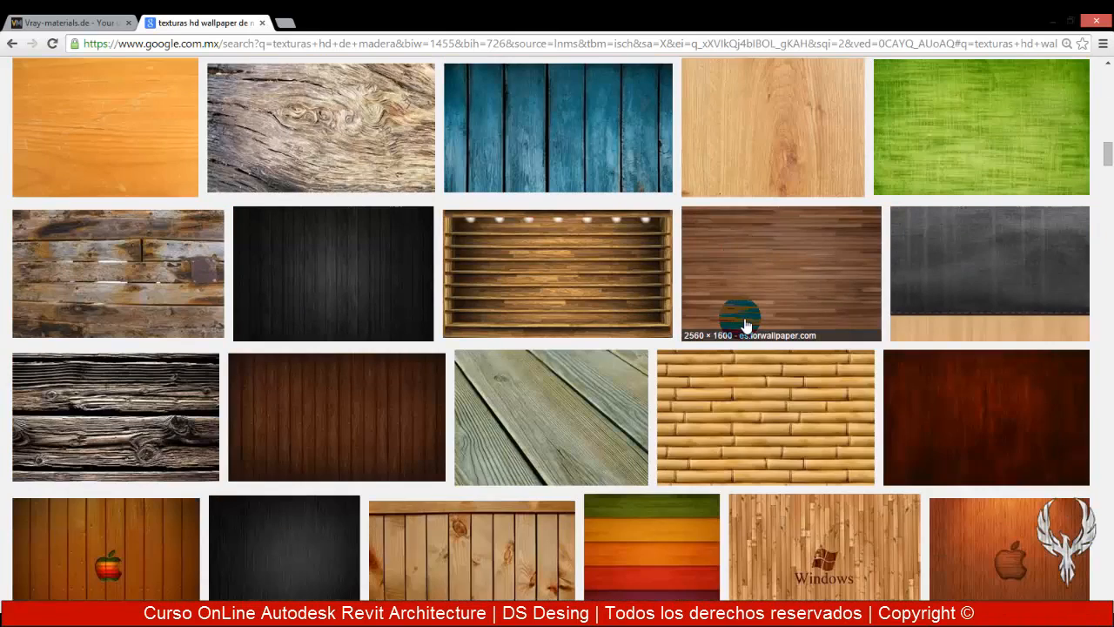
{"action": "scroll", "coordinate": [744, 323], "scroll_direction": "down", "scroll_amount": 2}
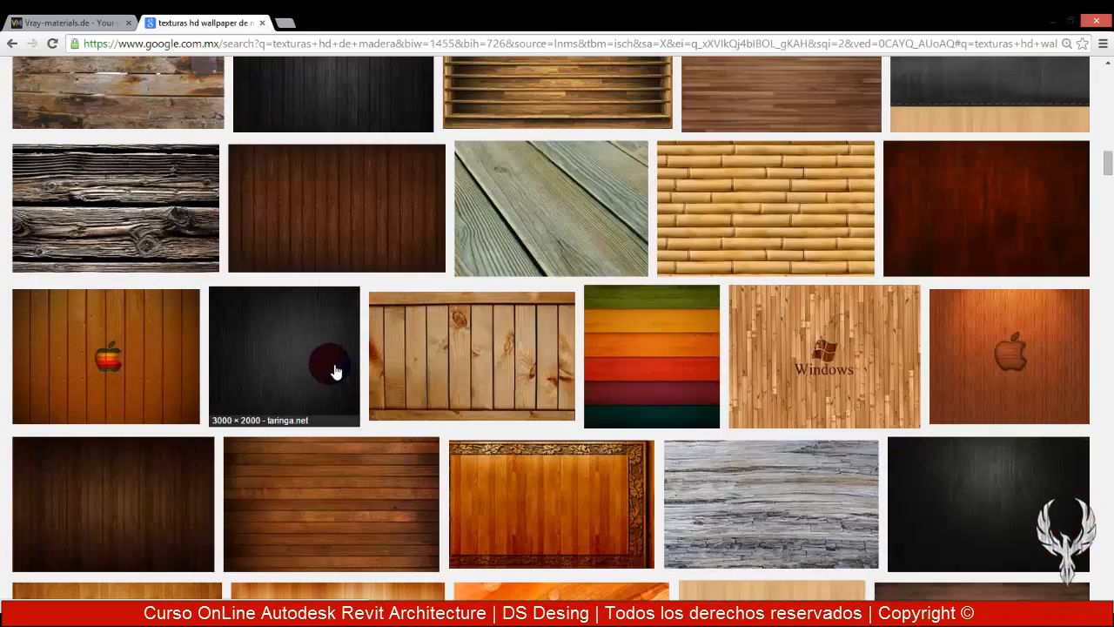
Open the brown wood-plank wallpaper with the bright upper centre from the image results and enlarge it to full size
{"action": "scroll", "coordinate": [333, 369], "scroll_direction": "up", "scroll_amount": 2}
{"action": "scroll", "coordinate": [330, 369], "scroll_direction": "down", "scroll_amount": 4}
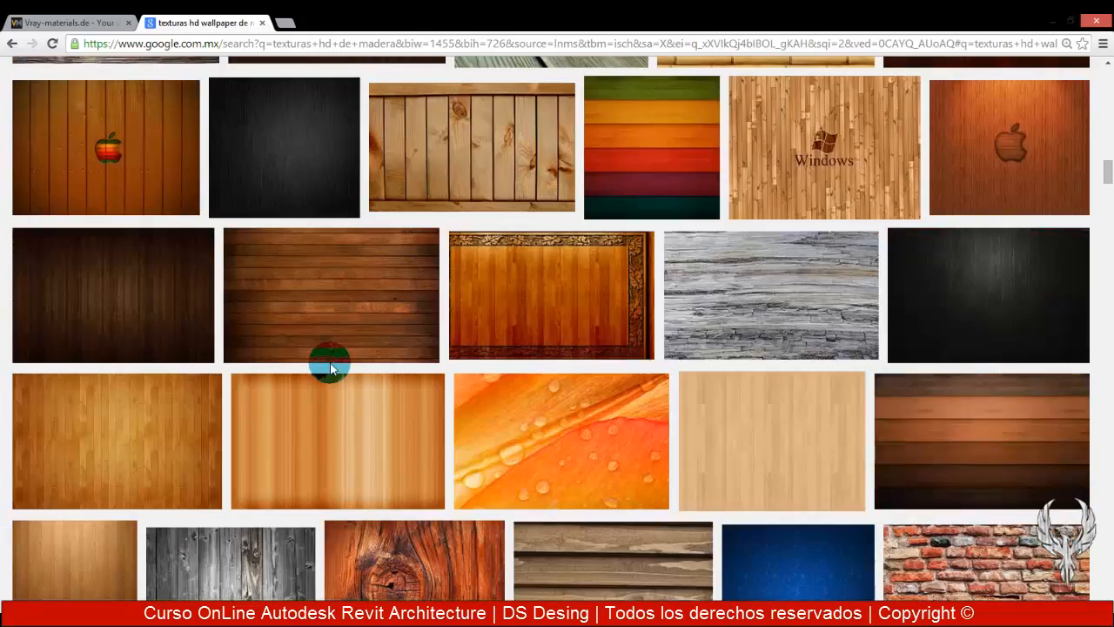
{"action": "scroll", "coordinate": [331, 369], "scroll_direction": "down", "scroll_amount": 1}
{"action": "scroll", "coordinate": [335, 369], "scroll_direction": "up", "scroll_amount": 18}
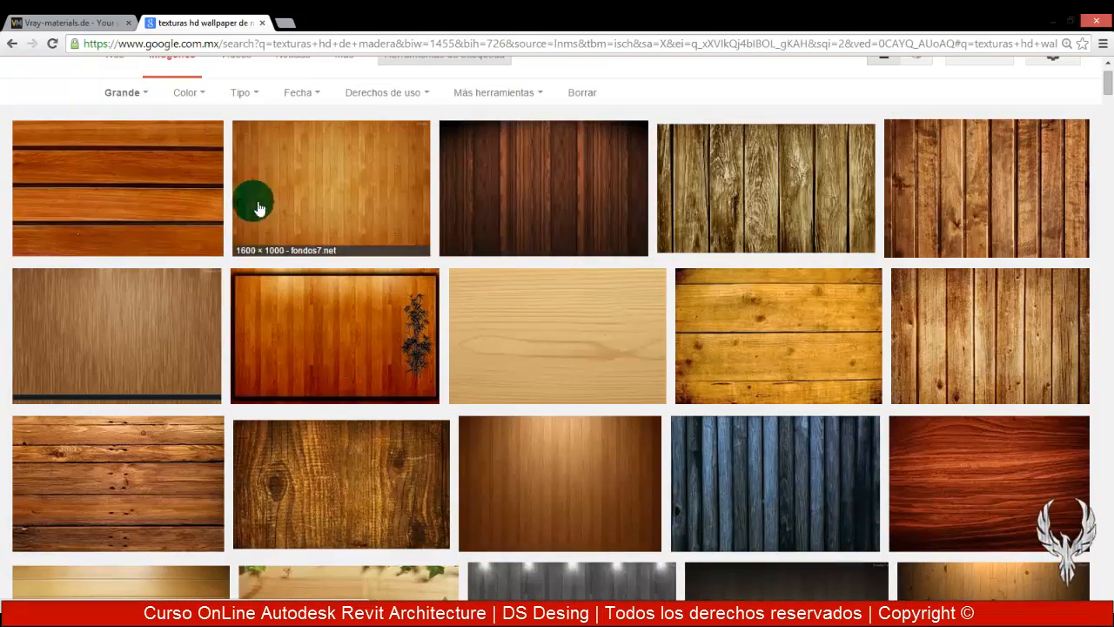
{"action": "scroll", "coordinate": [534, 410], "scroll_direction": "down", "scroll_amount": 1}
{"action": "left_click", "coordinate": [537, 416]}
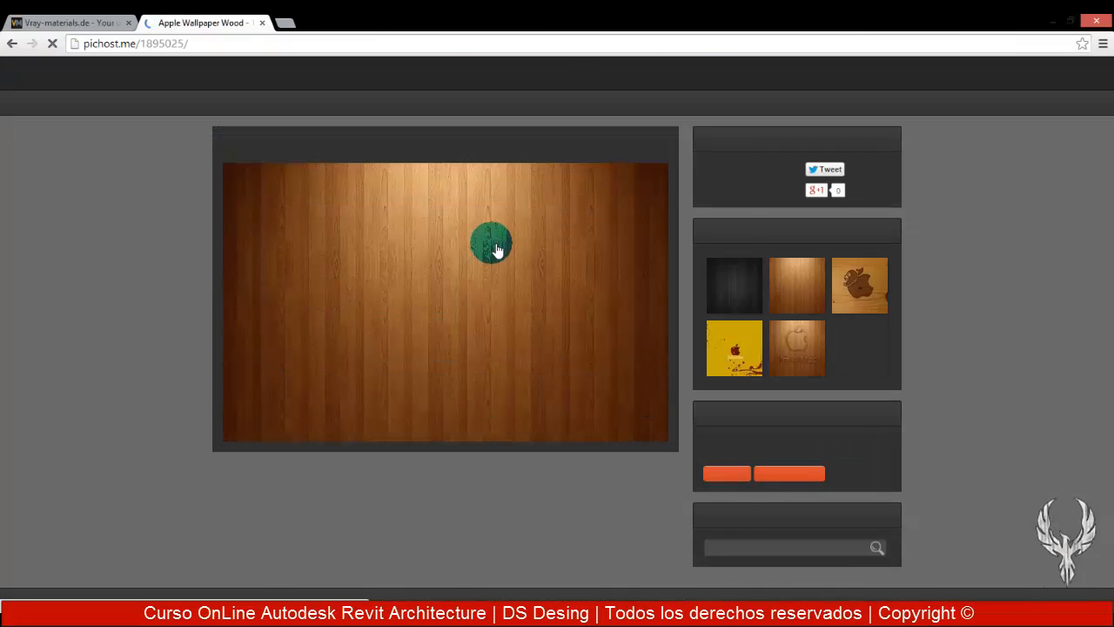
{"action": "left_click", "coordinate": [496, 250]}
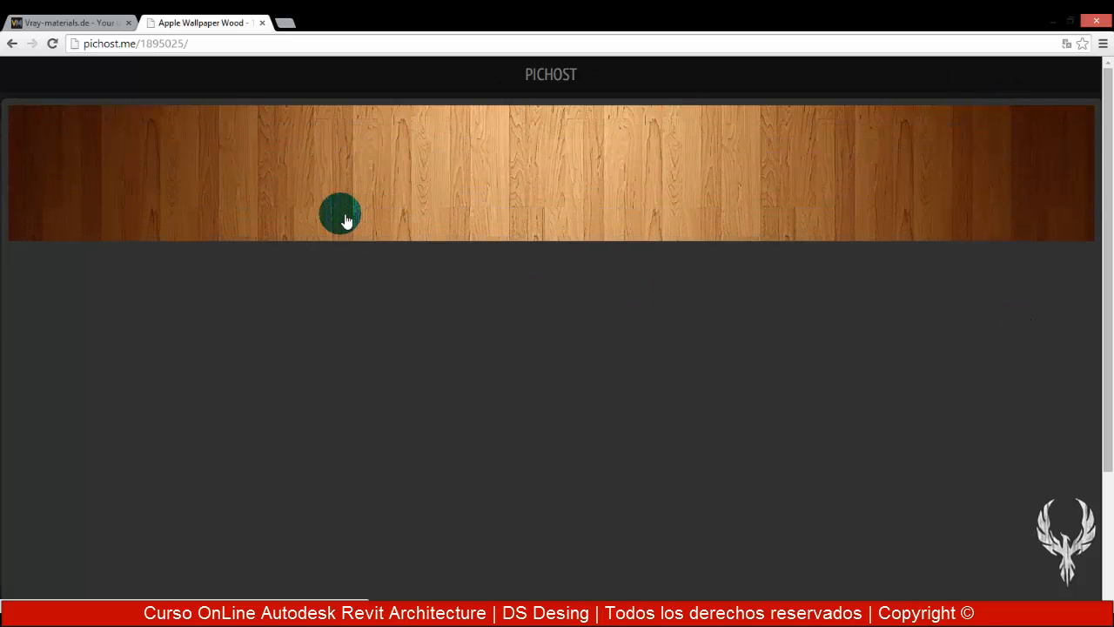
{"action": "left_click", "coordinate": [345, 221]}
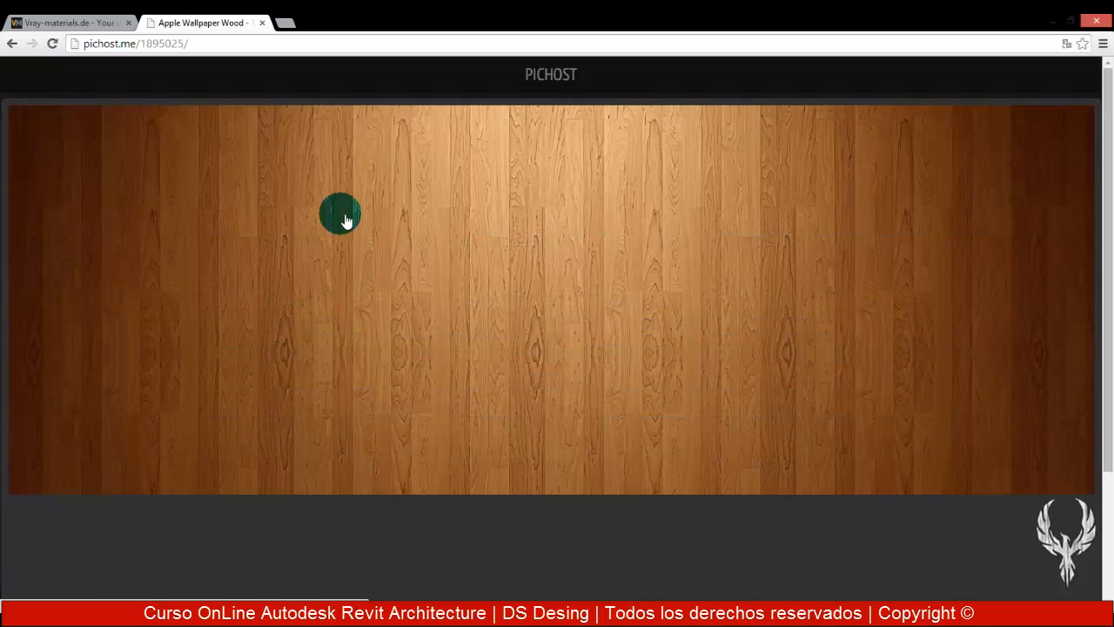
Examine the plank grain and resolution across the enlarged wood wallpaper
{"action": "scroll", "coordinate": [346, 220], "scroll_direction": "down", "scroll_amount": 2}
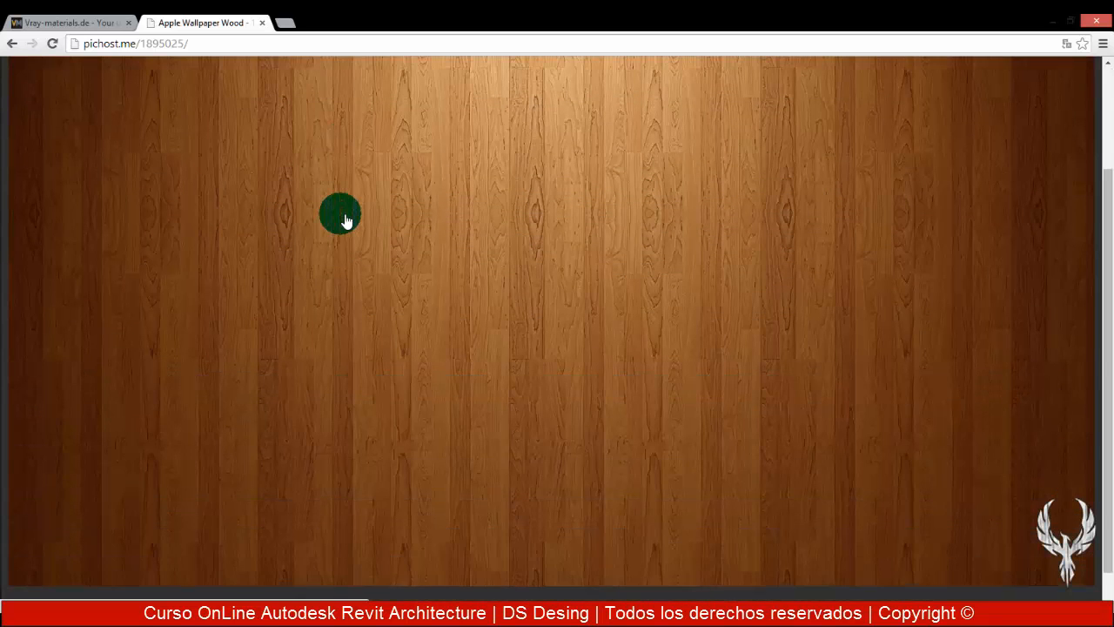
{"action": "scroll", "coordinate": [346, 220], "scroll_direction": "up", "scroll_amount": 3}
{"action": "scroll", "coordinate": [345, 220], "scroll_direction": "down", "scroll_amount": 2}
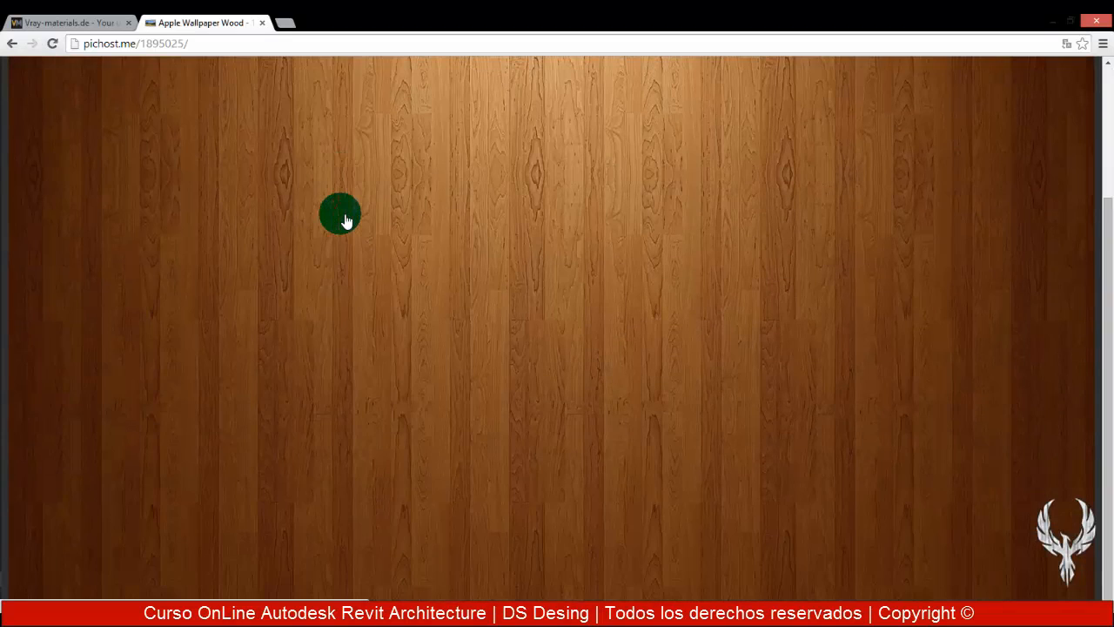
{"action": "scroll", "coordinate": [345, 221], "scroll_direction": "up", "scroll_amount": 2}
{"action": "scroll", "coordinate": [344, 213], "scroll_direction": "down", "scroll_amount": 2}
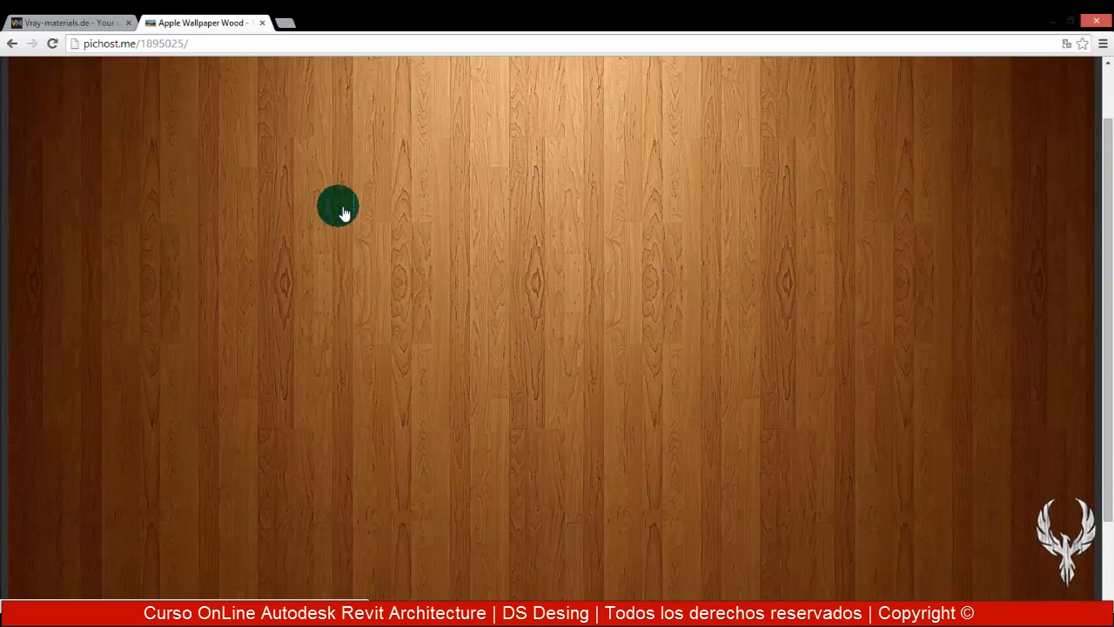
{"action": "scroll", "coordinate": [343, 213], "scroll_direction": "down", "scroll_amount": 5, "text": "ctrl"}
{"action": "scroll", "coordinate": [344, 213], "scroll_direction": "up", "scroll_amount": 5, "text": "ctrl"}
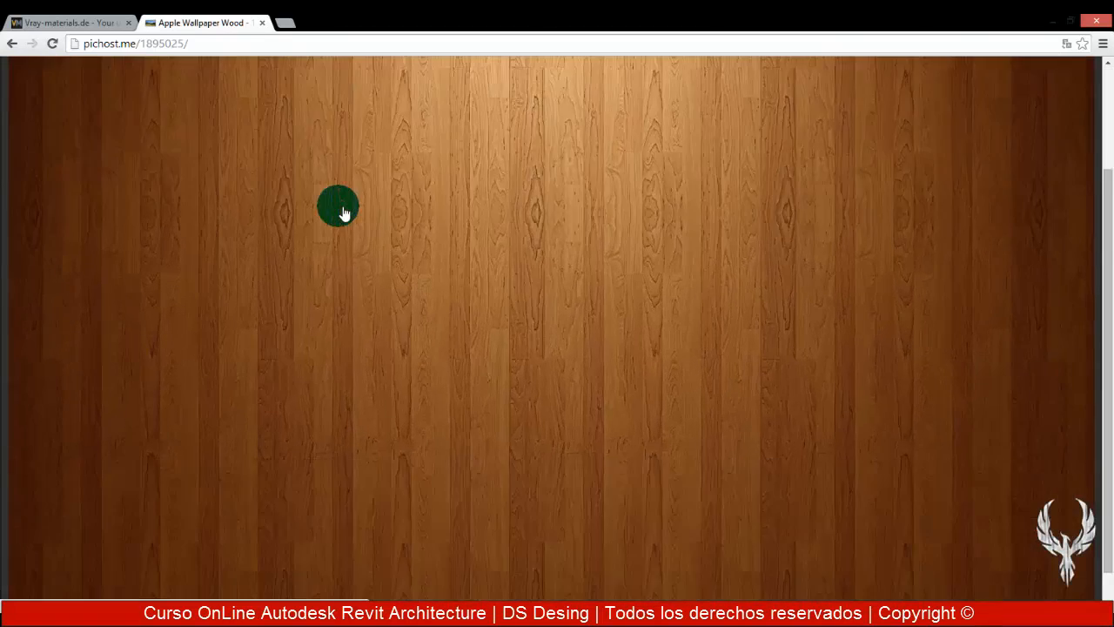
Start saving the wood image and browse to Archivos > Revit > Texturas on drive HD-E1 (H:)
{"action": "right_click", "coordinate": [341, 207]}
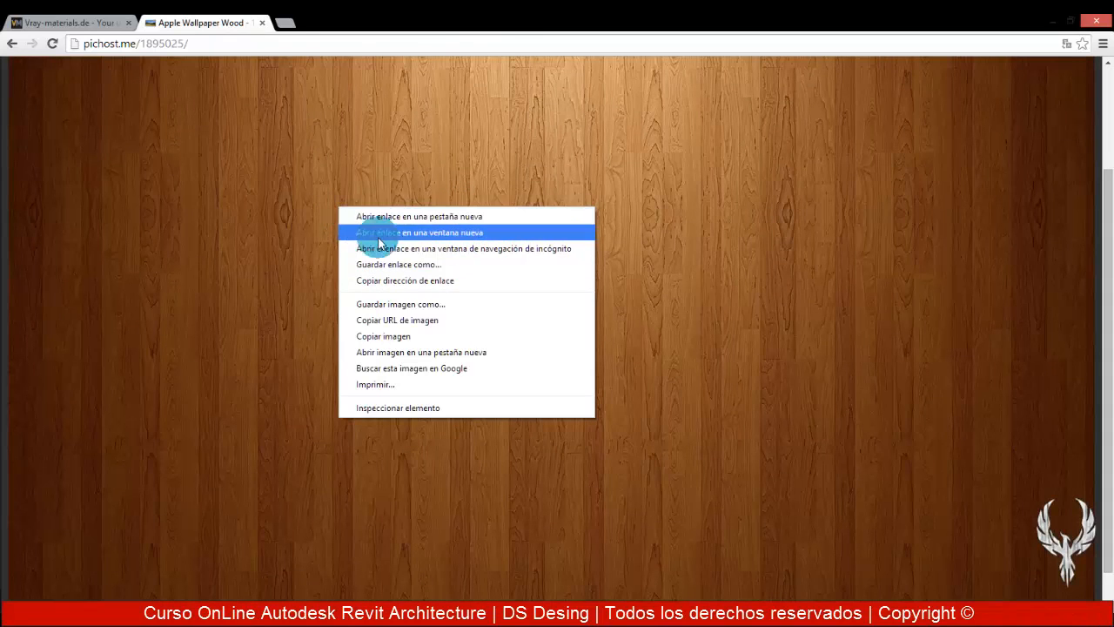
{"action": "right_click", "coordinate": [218, 153]}
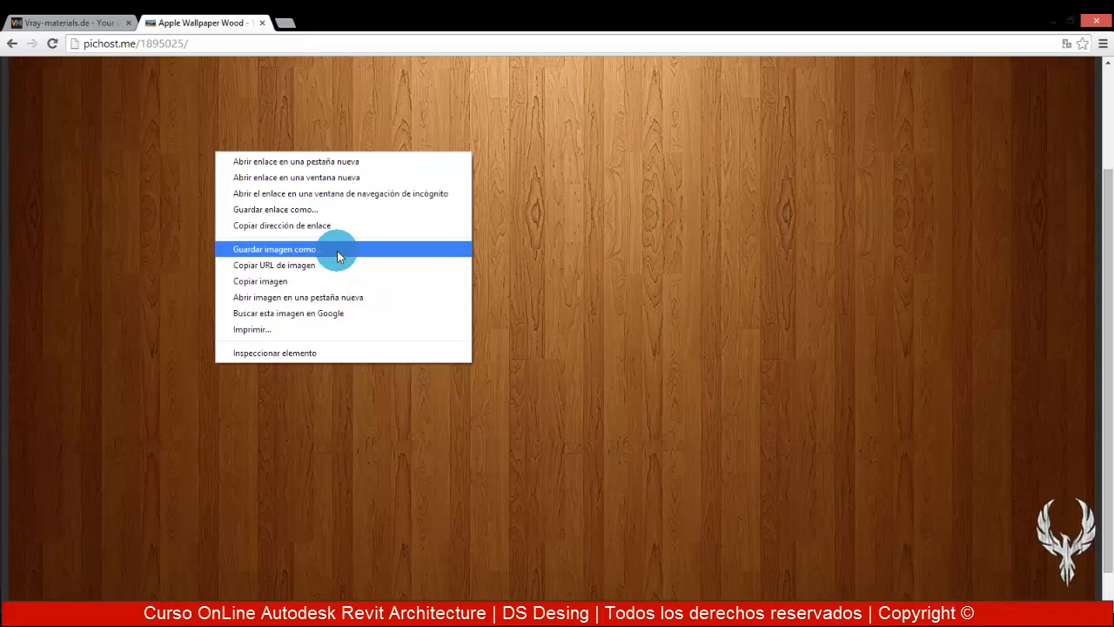
{"action": "left_click", "coordinate": [338, 249]}
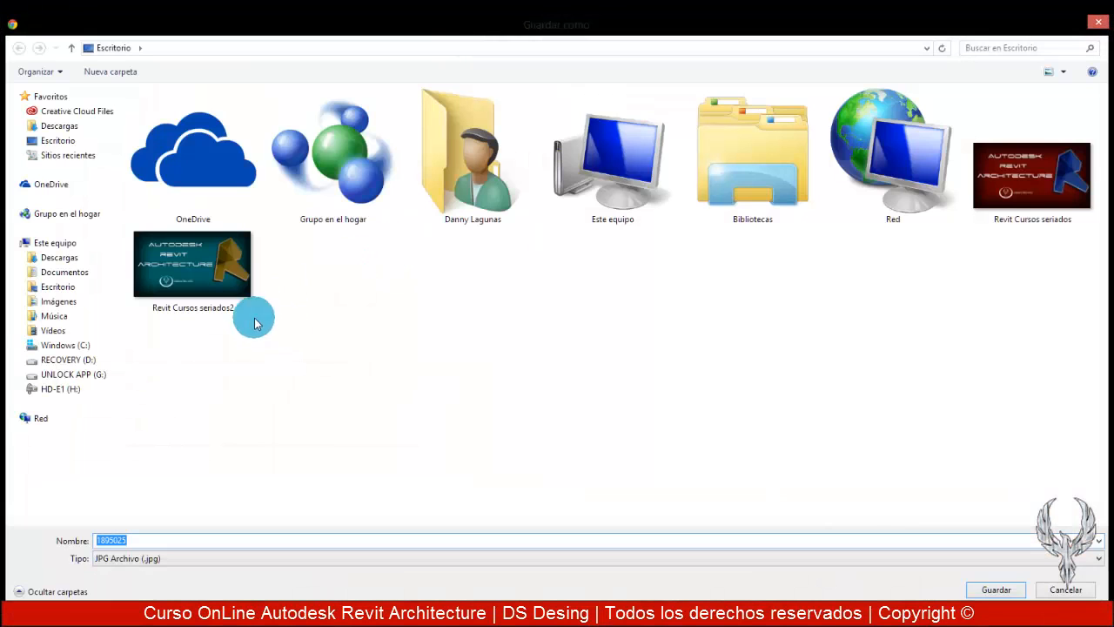
{"action": "left_click", "coordinate": [48, 392]}
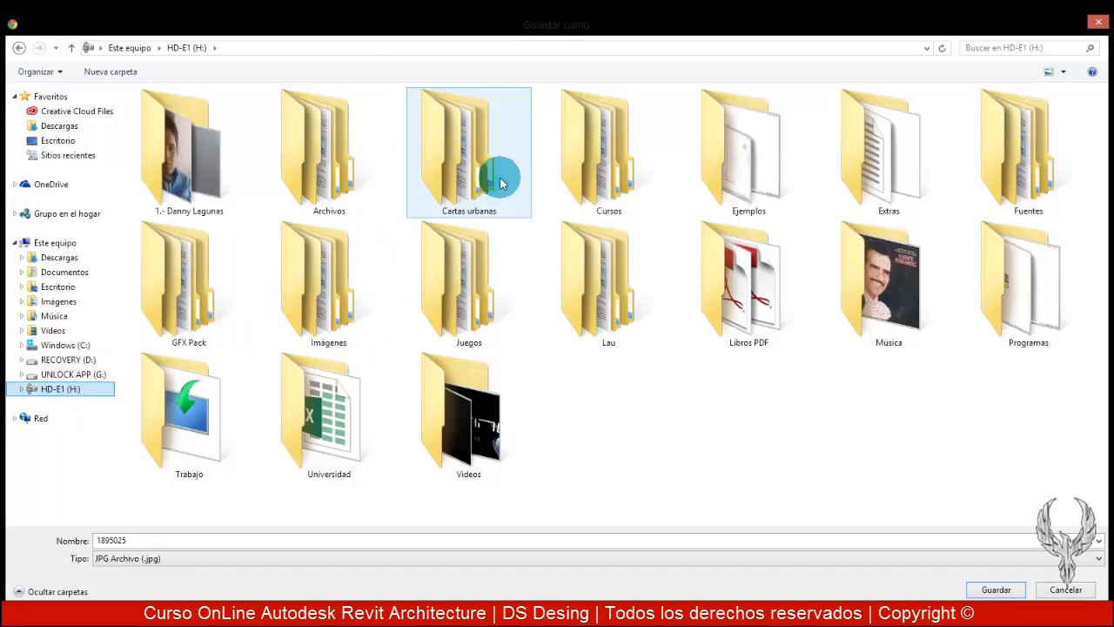
{"action": "left_click", "coordinate": [325, 177]}
{"action": "double_click", "coordinate": [325, 177]}
{"action": "double_click", "coordinate": [143, 230]}
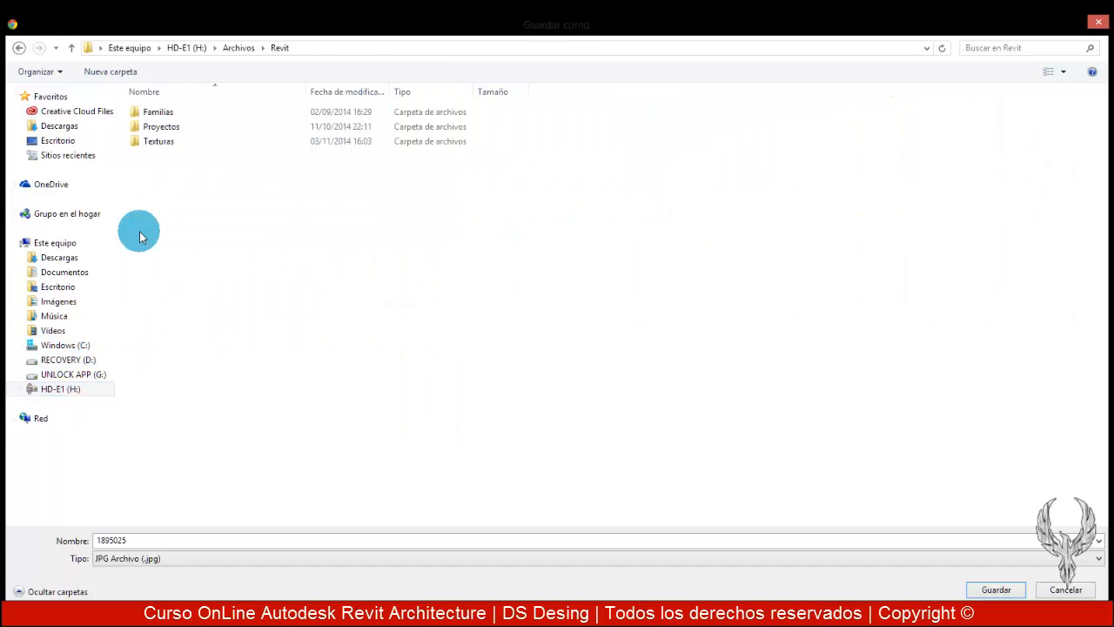
{"action": "double_click", "coordinate": [139, 143]}
Create a folder named Madera inside Texturas and open it
{"action": "right_click", "coordinate": [185, 249]}
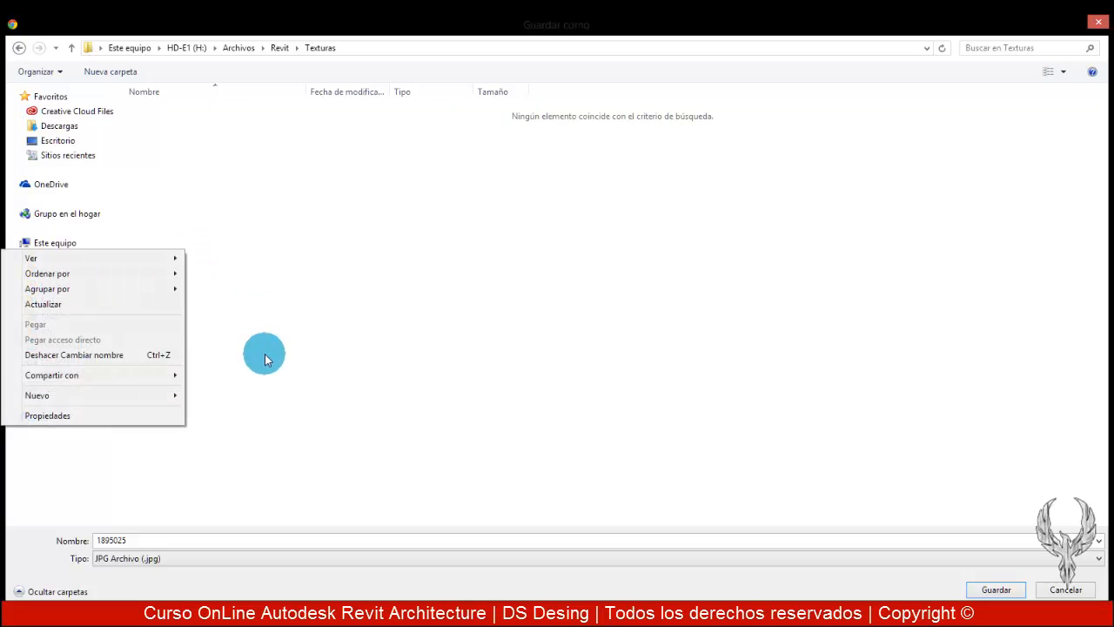
{"action": "mouse_move", "coordinate": [140, 396]}
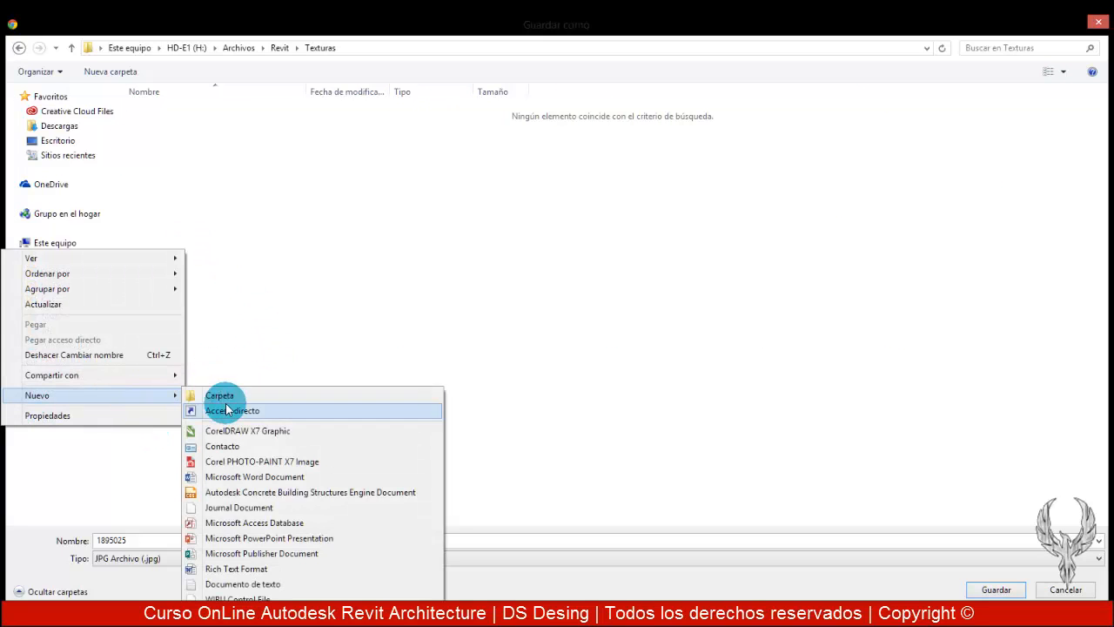
{"action": "left_click", "coordinate": [226, 399]}
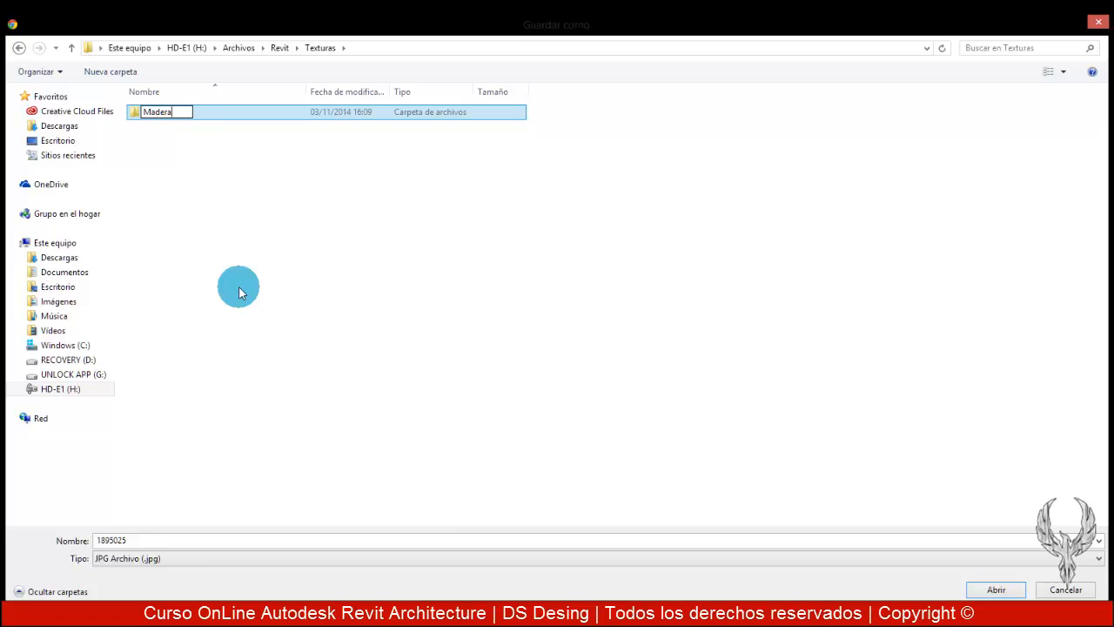
{"action": "type", "text": "Madera"}
{"action": "key", "text": "Return"}
{"action": "double_click", "coordinate": [133, 117]}
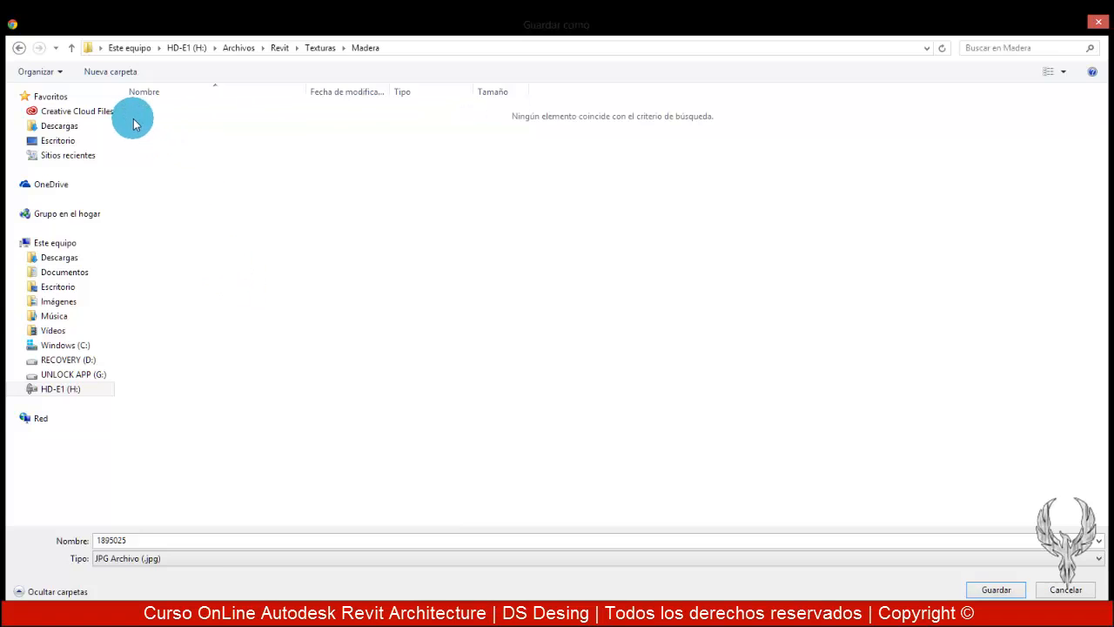
Save the wood image in the Madera folder as the JPG file 1895025
{"action": "right_click", "coordinate": [223, 308]}
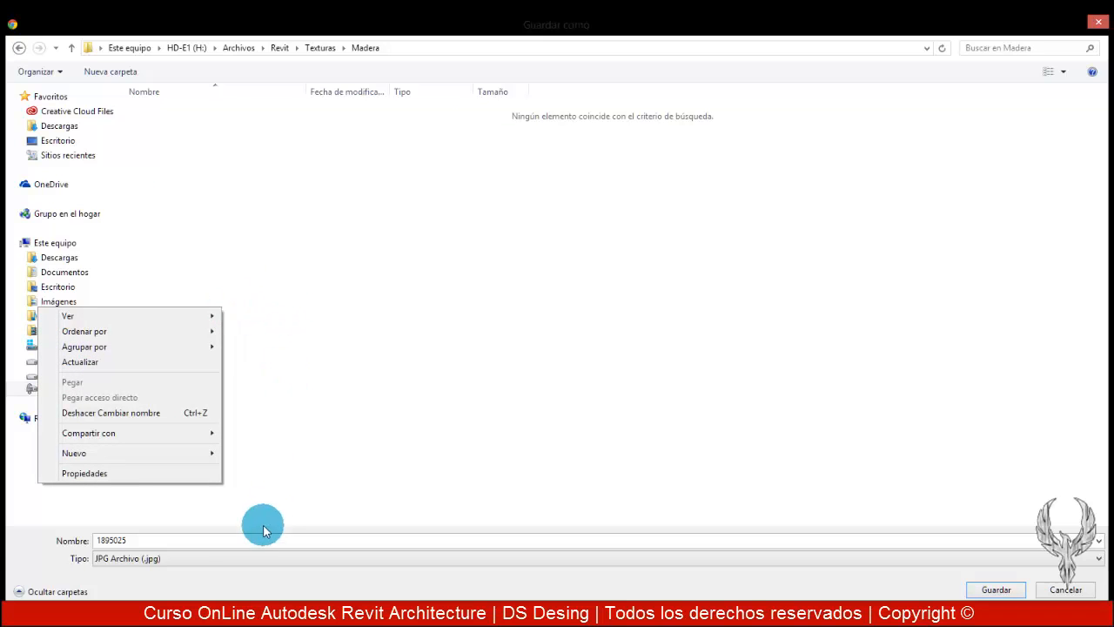
{"action": "left_click", "coordinate": [199, 540]}
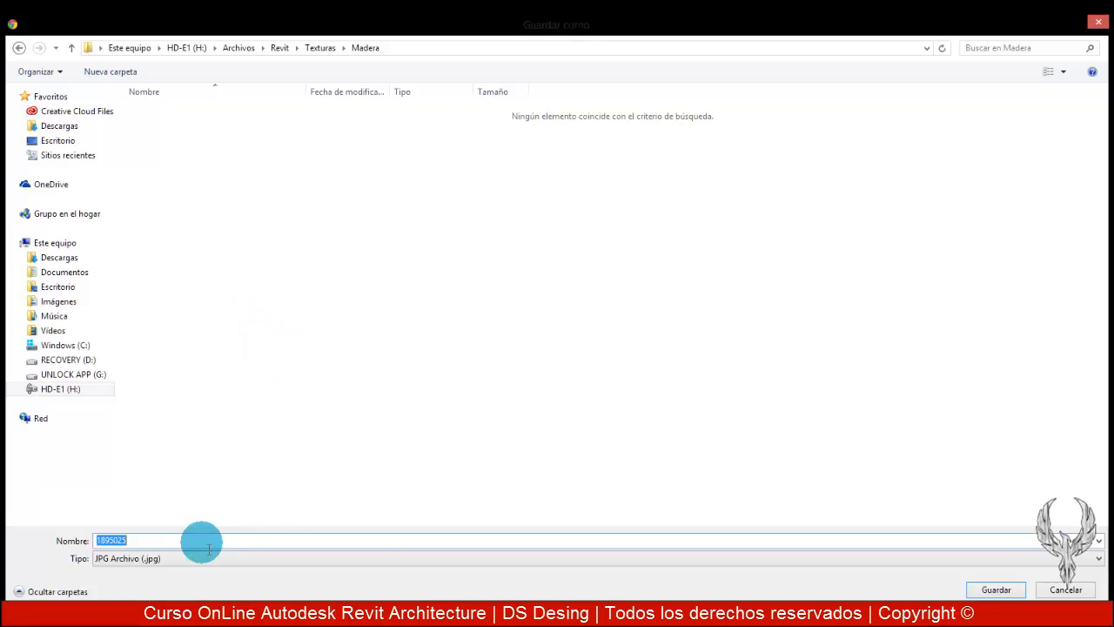
{"action": "left_click", "coordinate": [994, 590]}
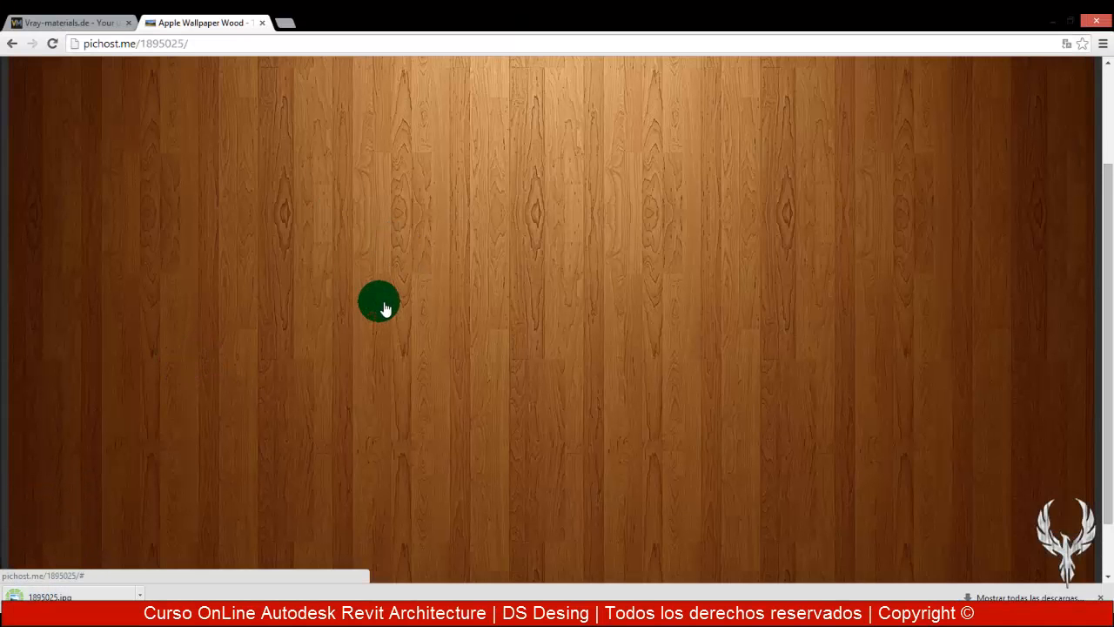
{"action": "left_click", "coordinate": [385, 309]}
Switch to Revit and open the materials browser over the material preview scene
{"action": "left_click", "coordinate": [1052, 20]}
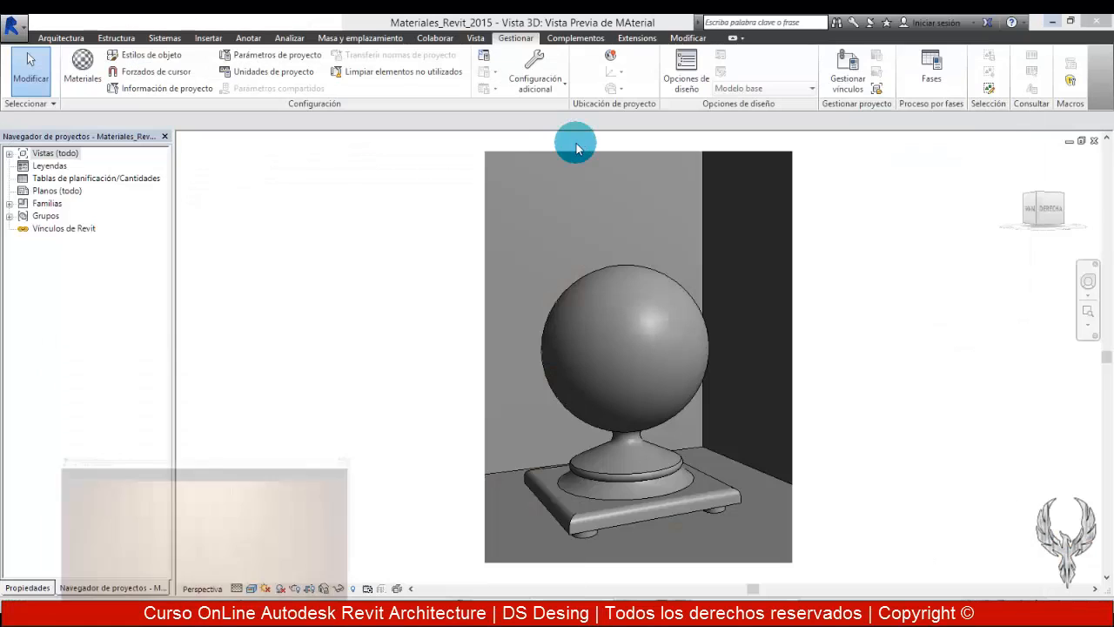
{"action": "left_click", "coordinate": [652, 226]}
{"action": "left_click", "coordinate": [640, 352]}
{"action": "left_click", "coordinate": [765, 323]}
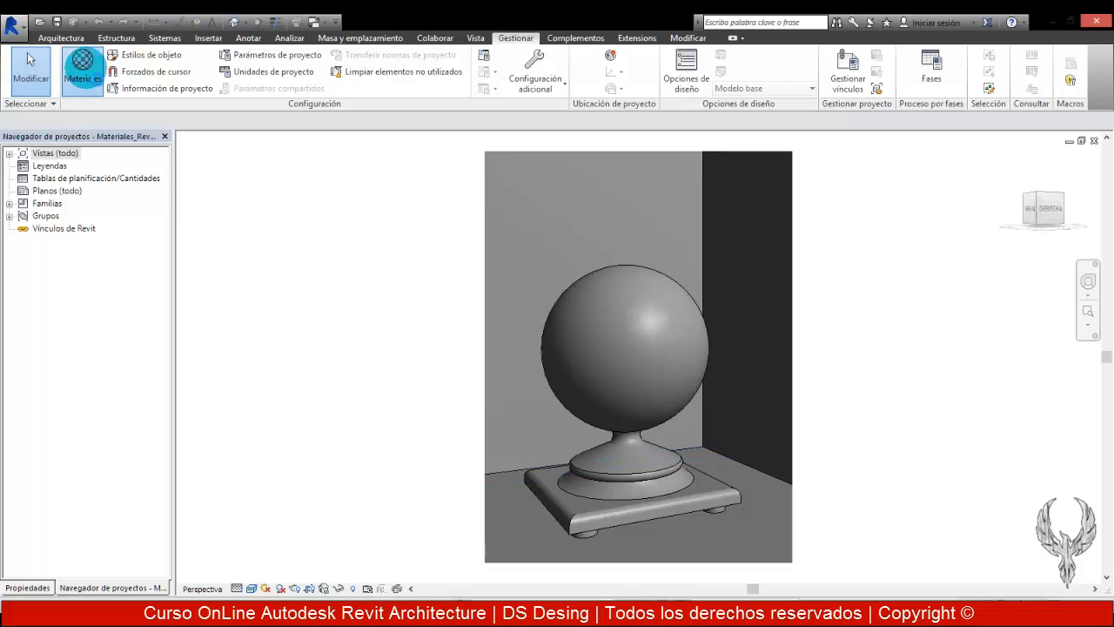
{"action": "left_click", "coordinate": [83, 63]}
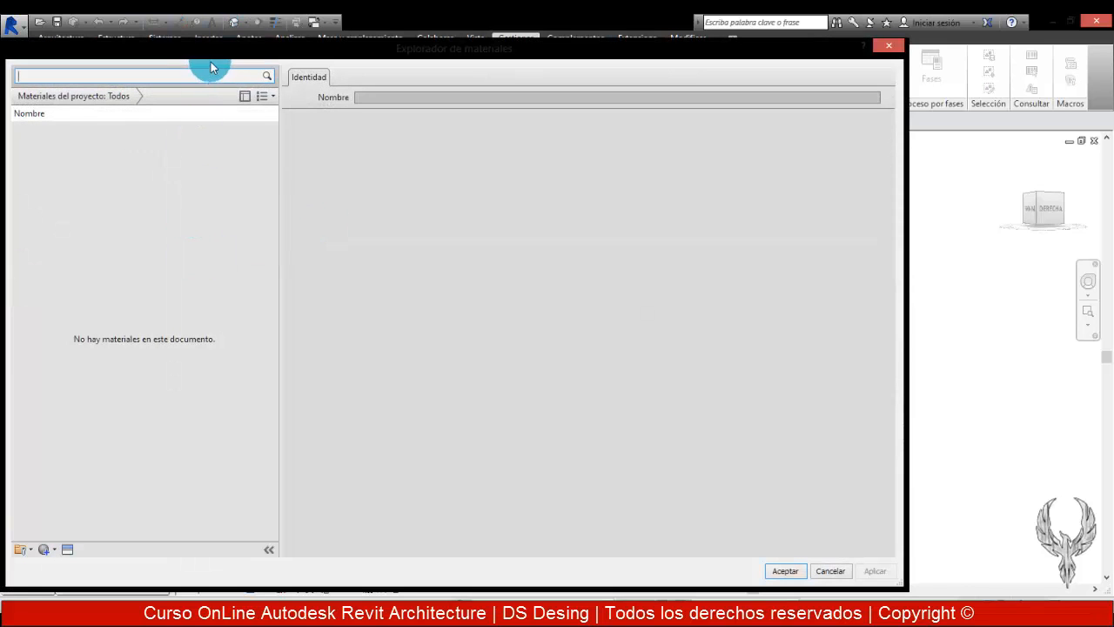
{"action": "left_click_drag", "start_coordinate": [213, 57], "coordinate": [271, 79]}
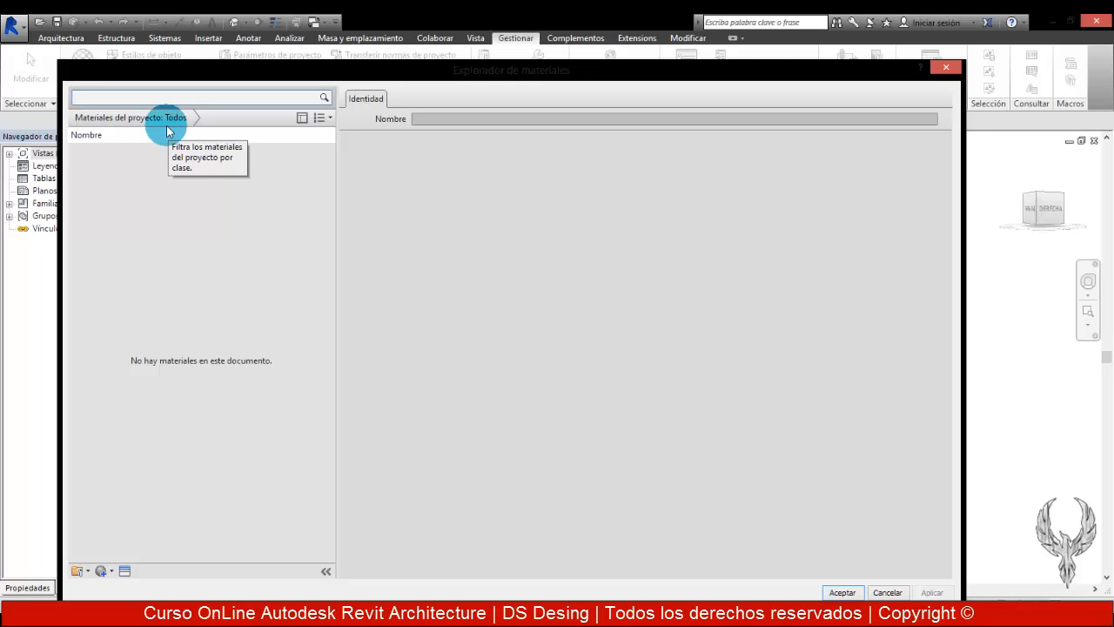
Create a new material named Madera-Duela and set its class to Madera
{"action": "left_click", "coordinate": [107, 572]}
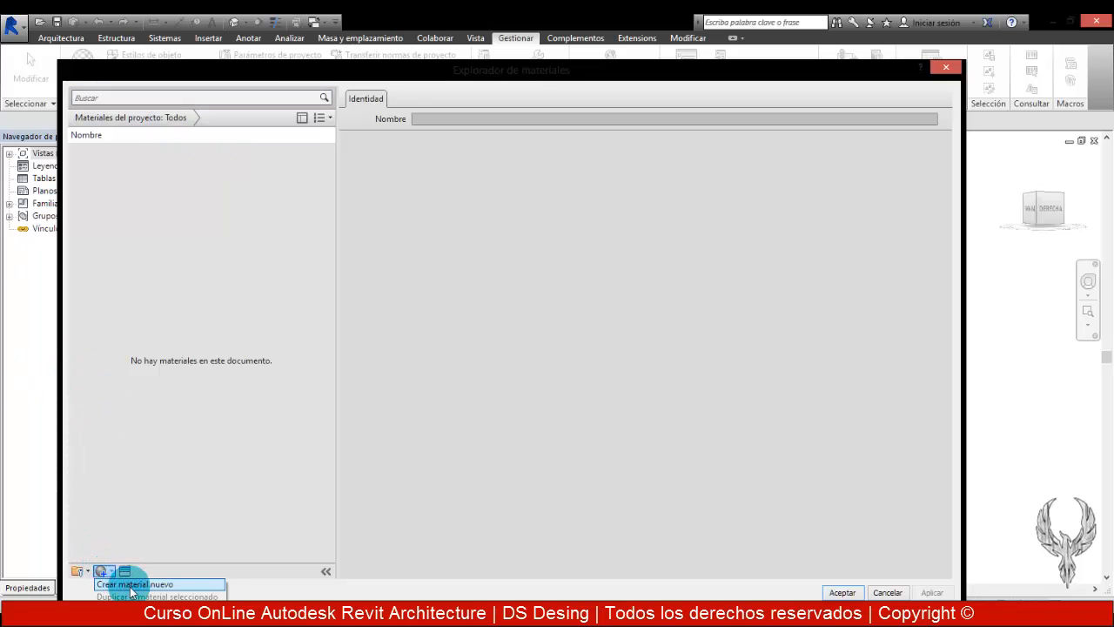
{"action": "left_click", "coordinate": [133, 591]}
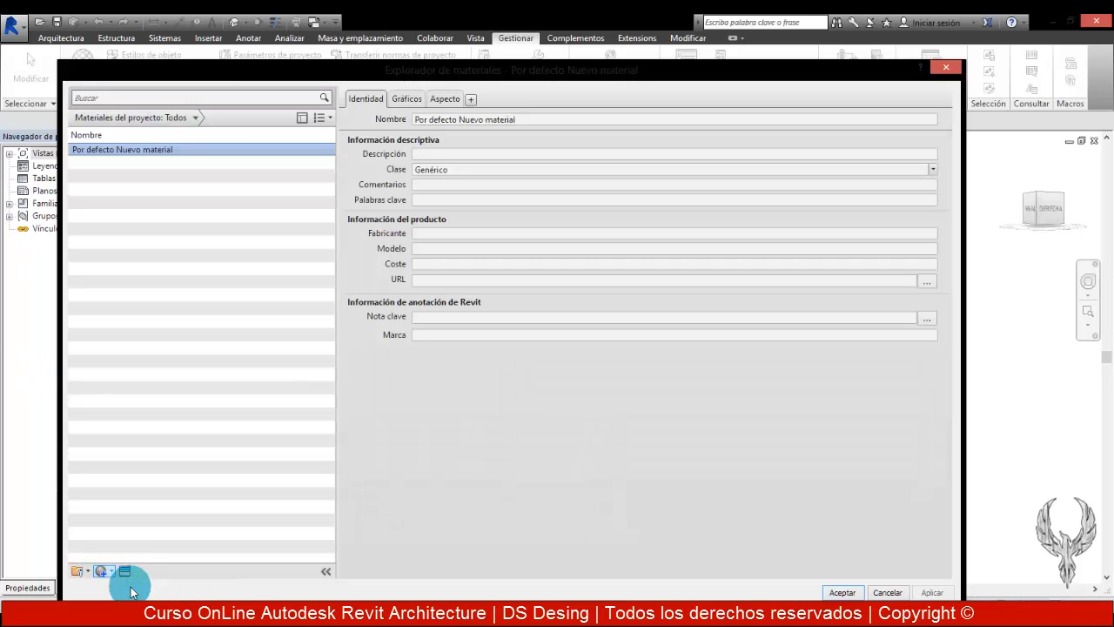
{"action": "left_click", "coordinate": [500, 121]}
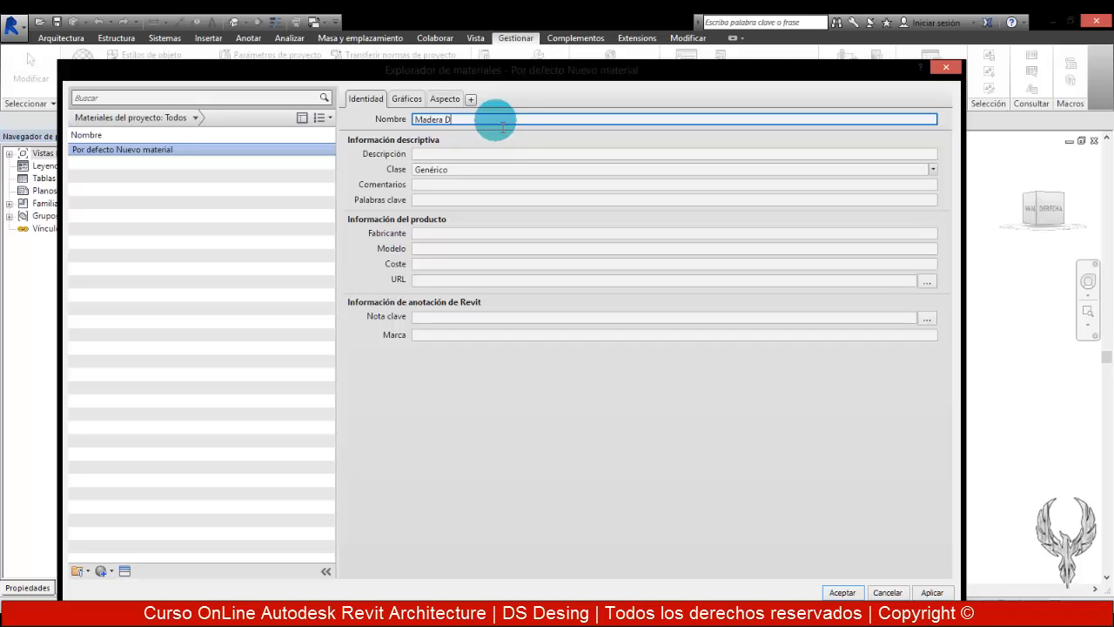
{"action": "left_click_drag", "start_coordinate": [502, 128], "coordinate": [455, 126]}
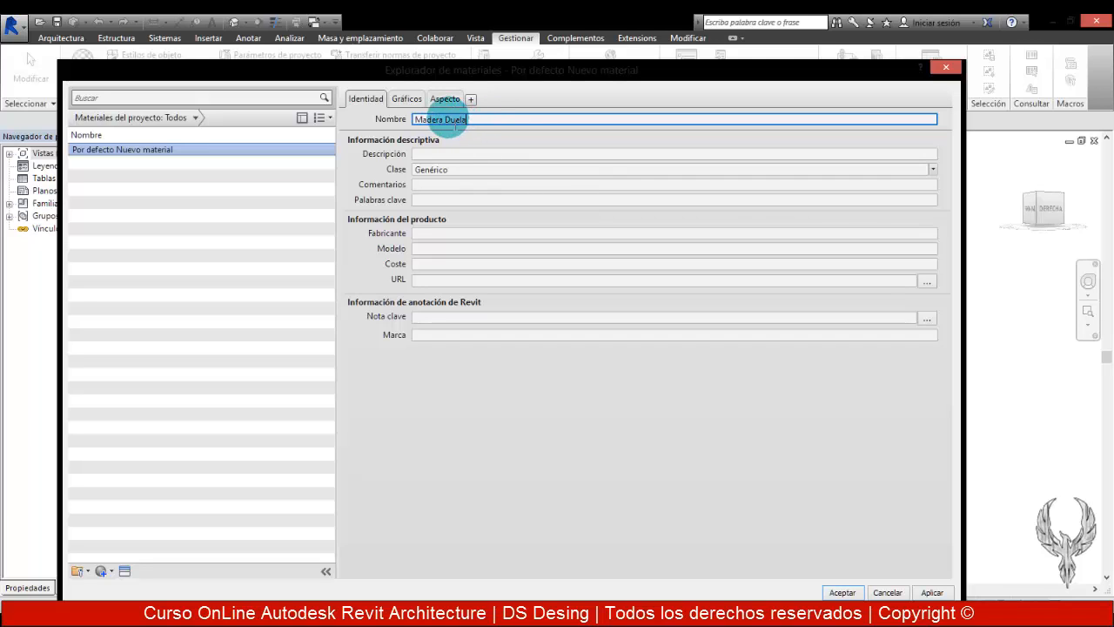
{"action": "left_click", "coordinate": [519, 180]}
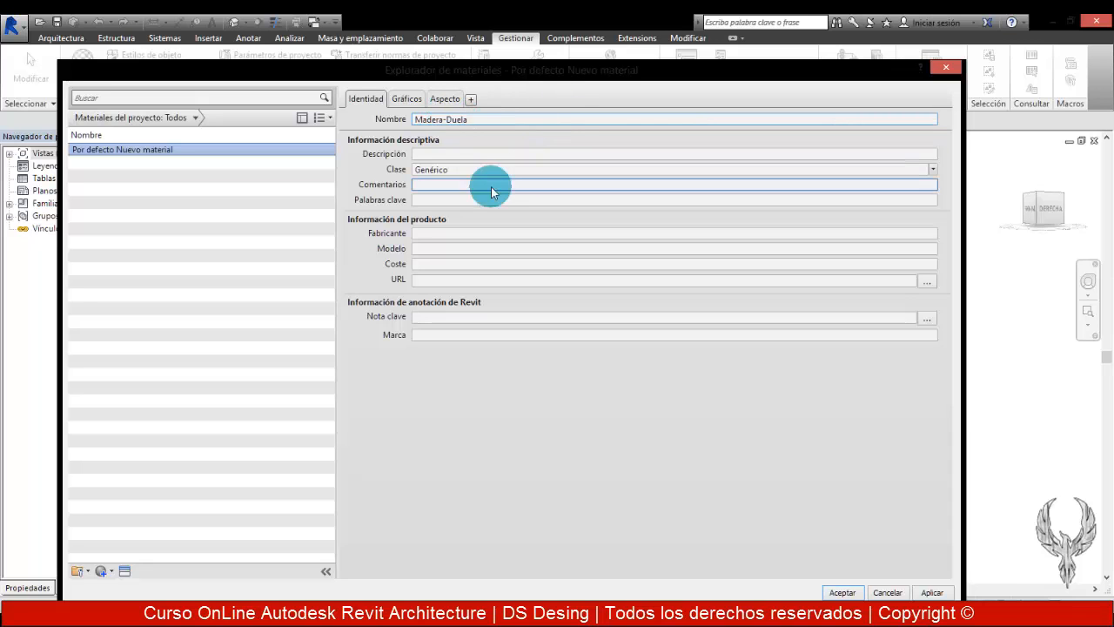
{"action": "left_click", "coordinate": [929, 170]}
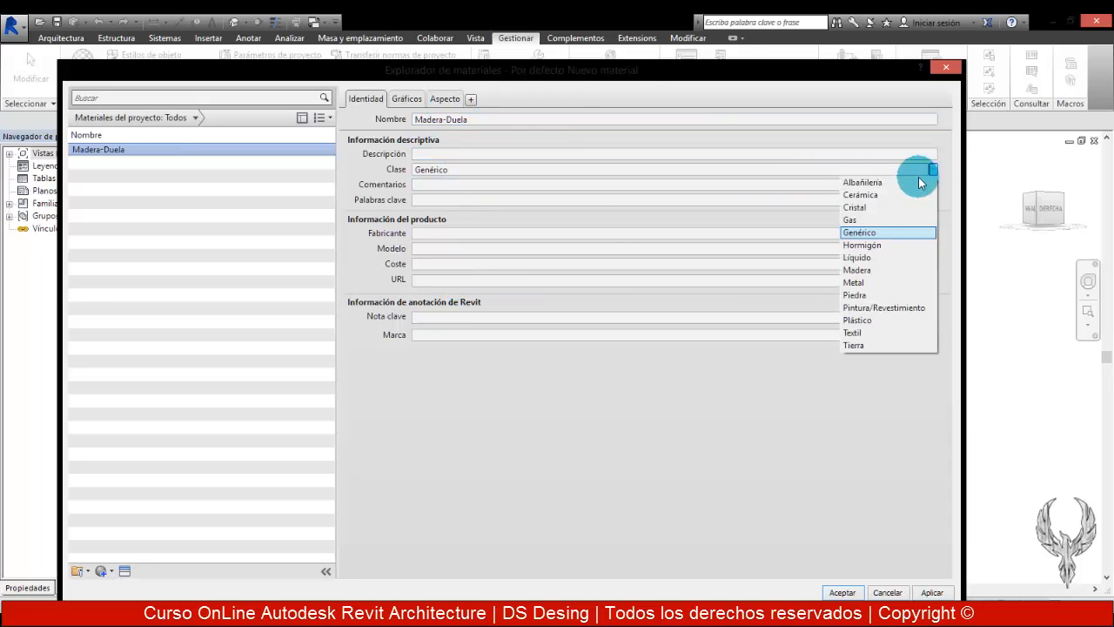
{"action": "left_click", "coordinate": [887, 270]}
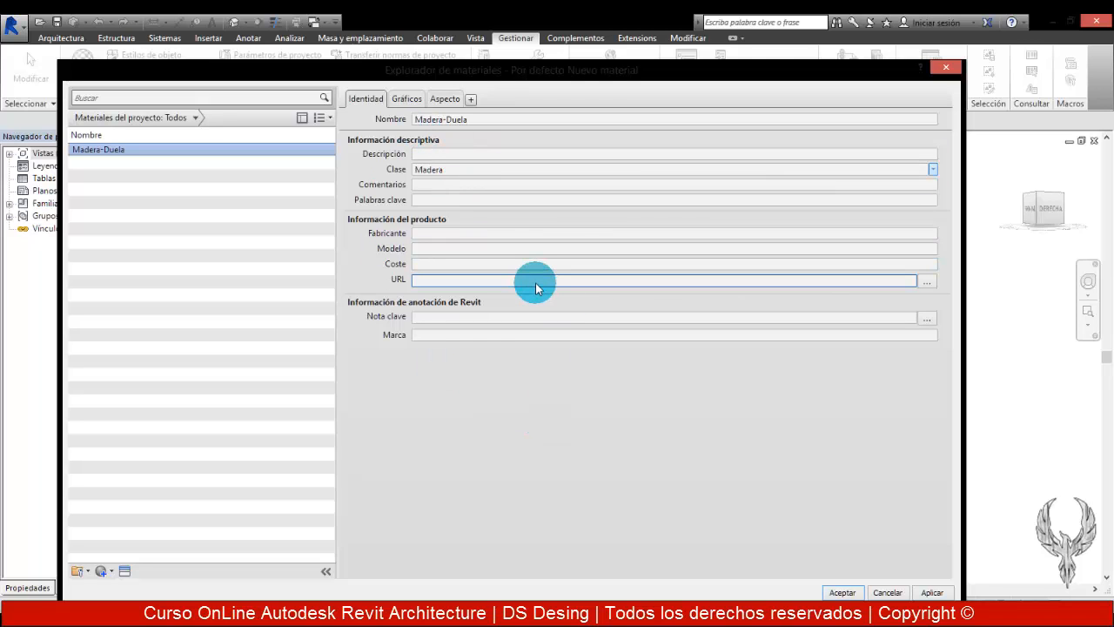
Make the Madera-Duela material use its render appearance for shading
{"action": "left_click", "coordinate": [406, 98]}
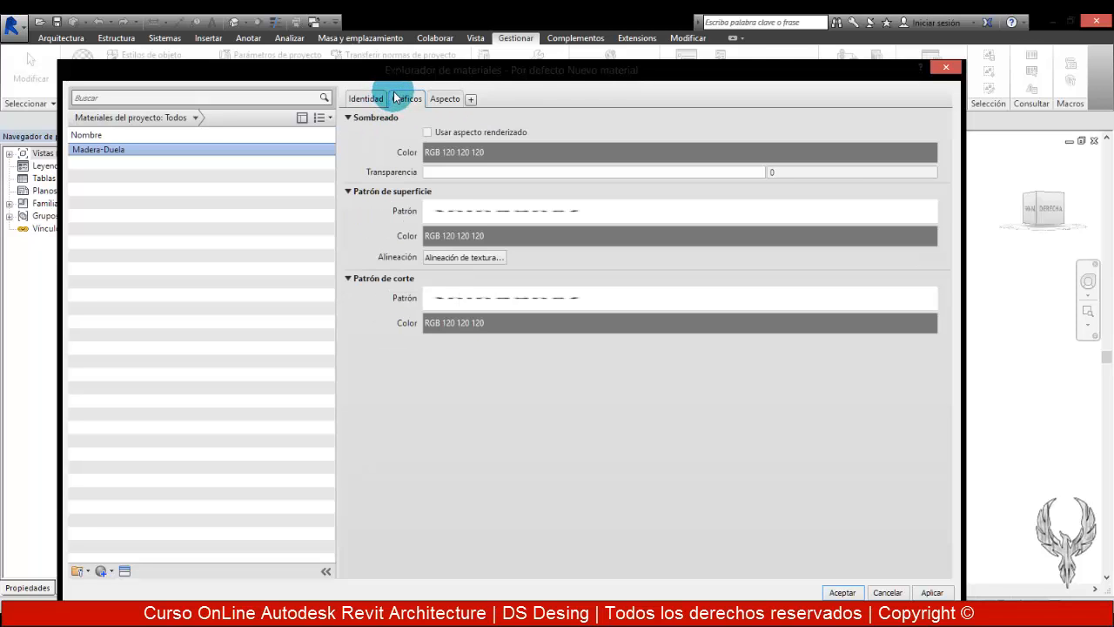
{"action": "left_click", "coordinate": [427, 132]}
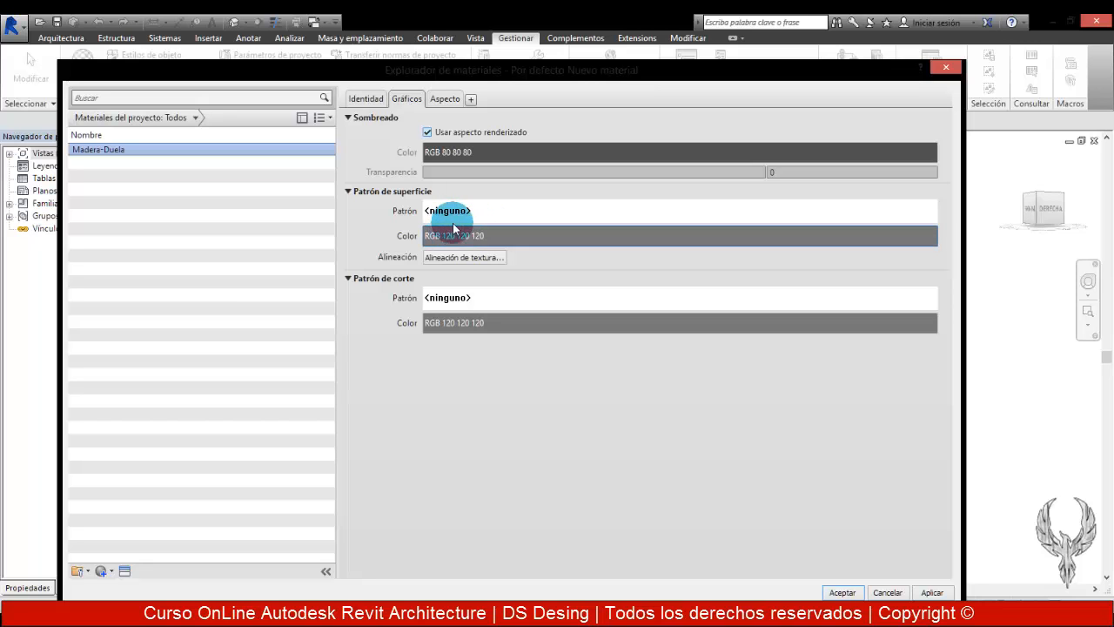
{"action": "left_click_drag", "start_coordinate": [512, 67], "coordinate": [483, 60]}
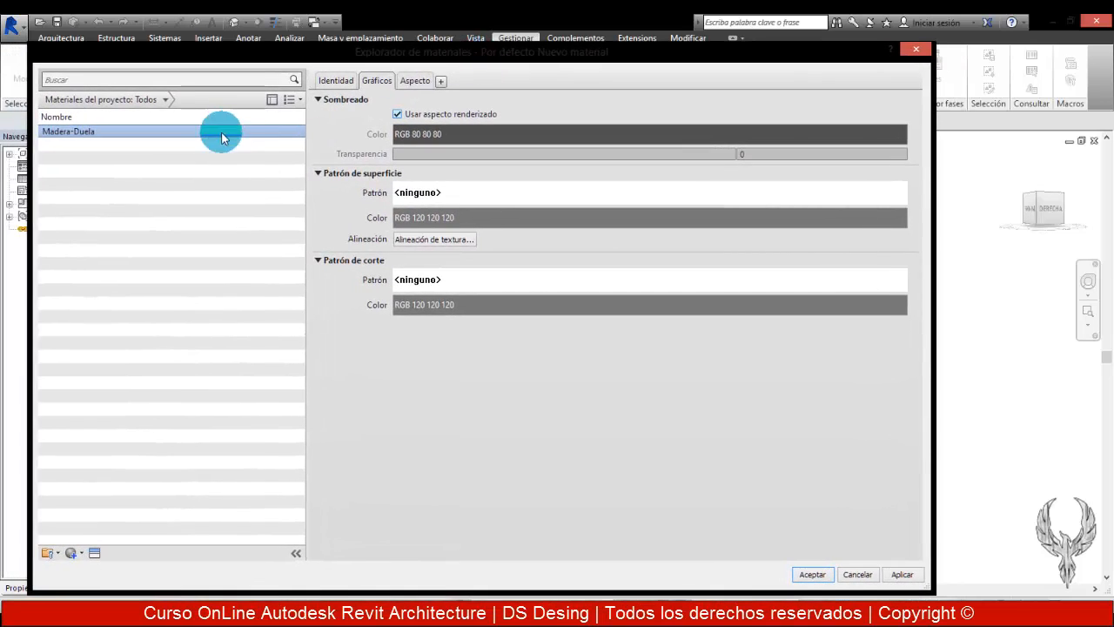
Assign the model-type fill pattern Madera as the surface pattern of the Madera-Duela material
{"action": "left_click", "coordinate": [449, 193]}
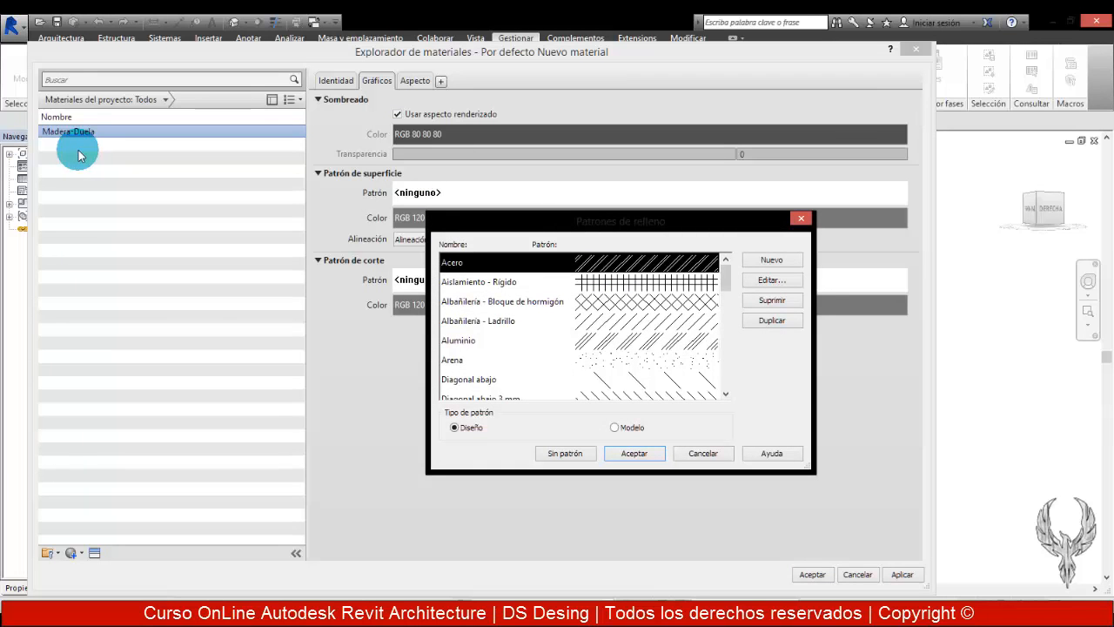
{"action": "left_click_drag", "start_coordinate": [490, 228], "coordinate": [473, 308]}
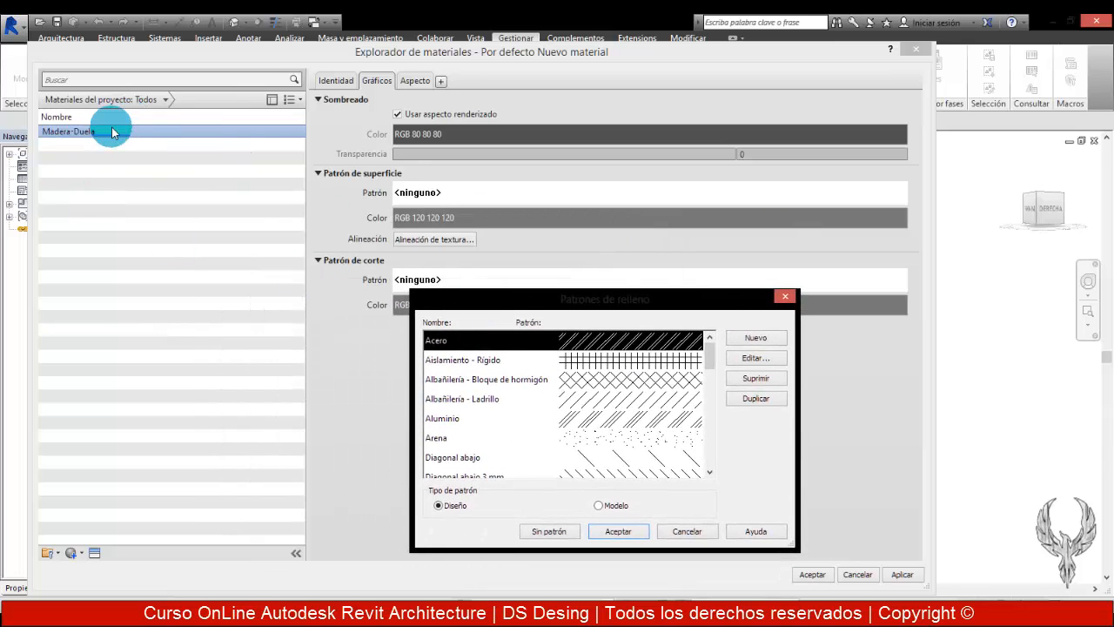
{"action": "left_click_drag", "start_coordinate": [711, 367], "coordinate": [715, 433]}
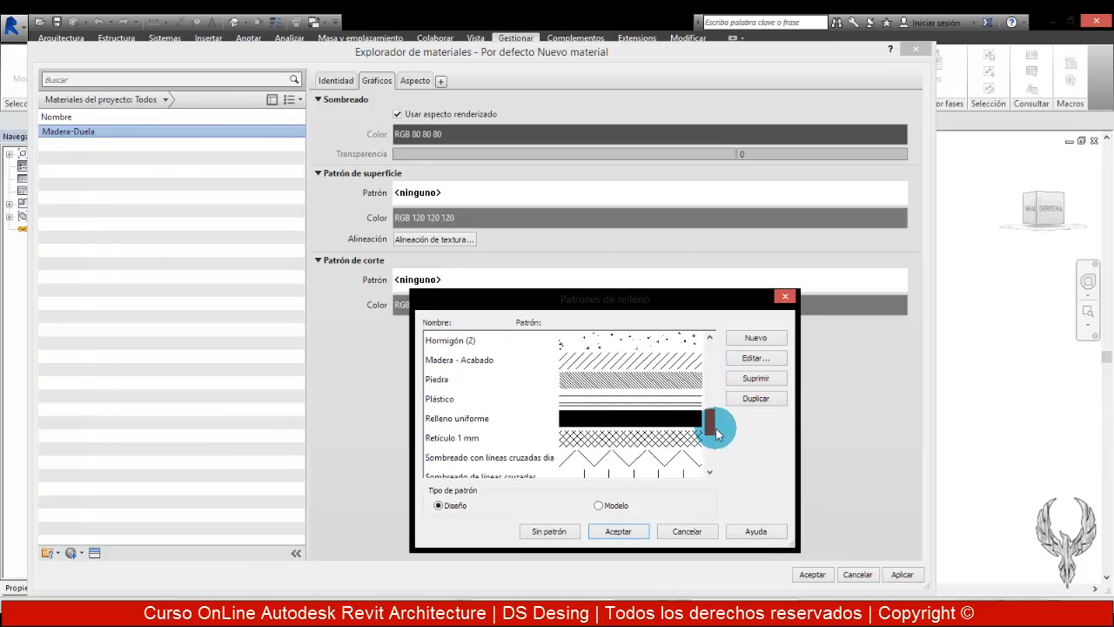
{"action": "left_click", "coordinate": [492, 359]}
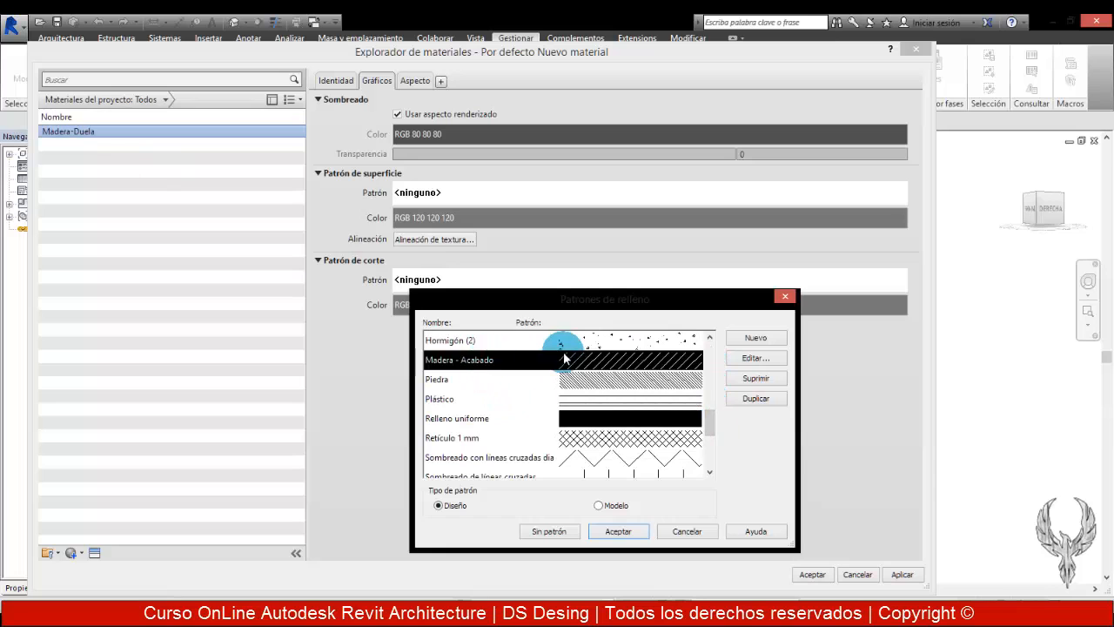
{"action": "left_click", "coordinate": [597, 506]}
{"action": "scroll", "coordinate": [588, 407], "scroll_direction": "down", "scroll_amount": 3}
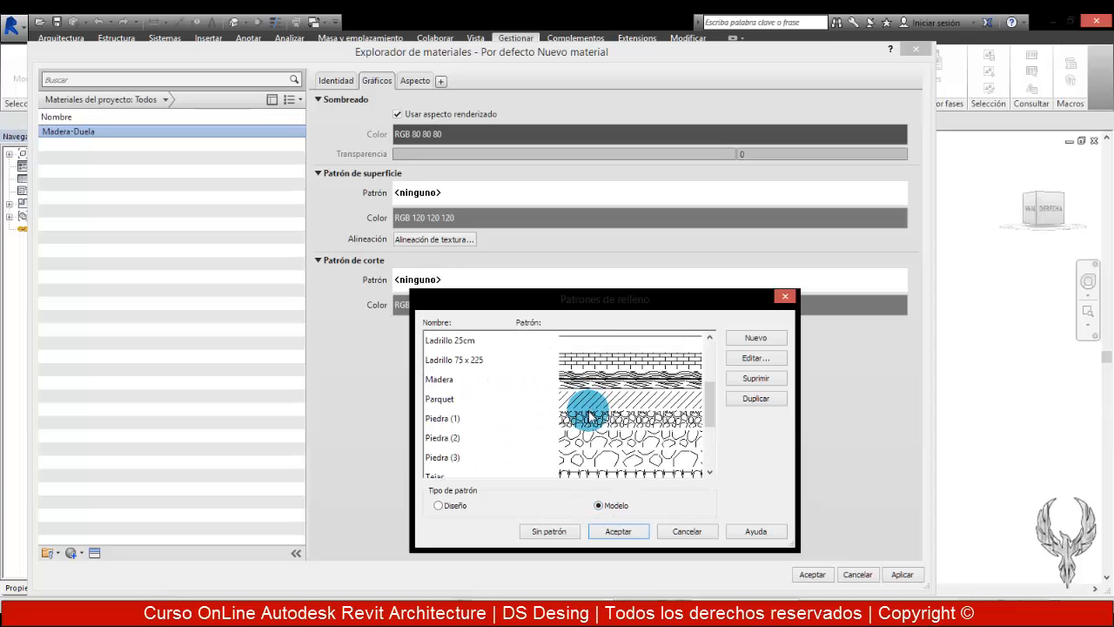
{"action": "scroll", "coordinate": [588, 416], "scroll_direction": "down", "scroll_amount": 2}
{"action": "scroll", "coordinate": [588, 416], "scroll_direction": "up", "scroll_amount": 3}
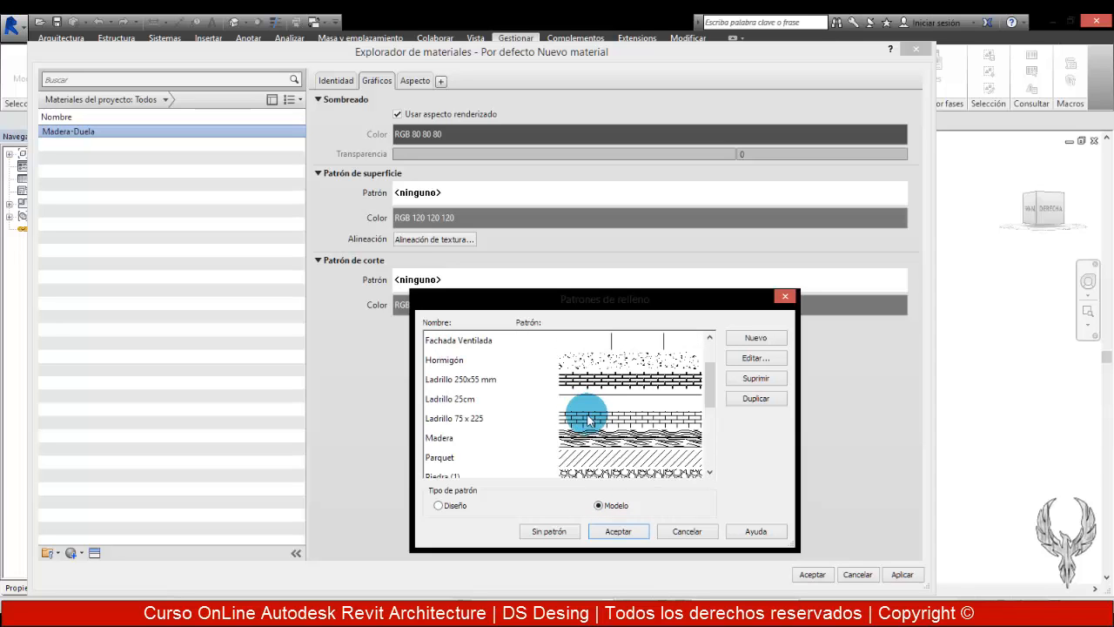
{"action": "left_click", "coordinate": [597, 437]}
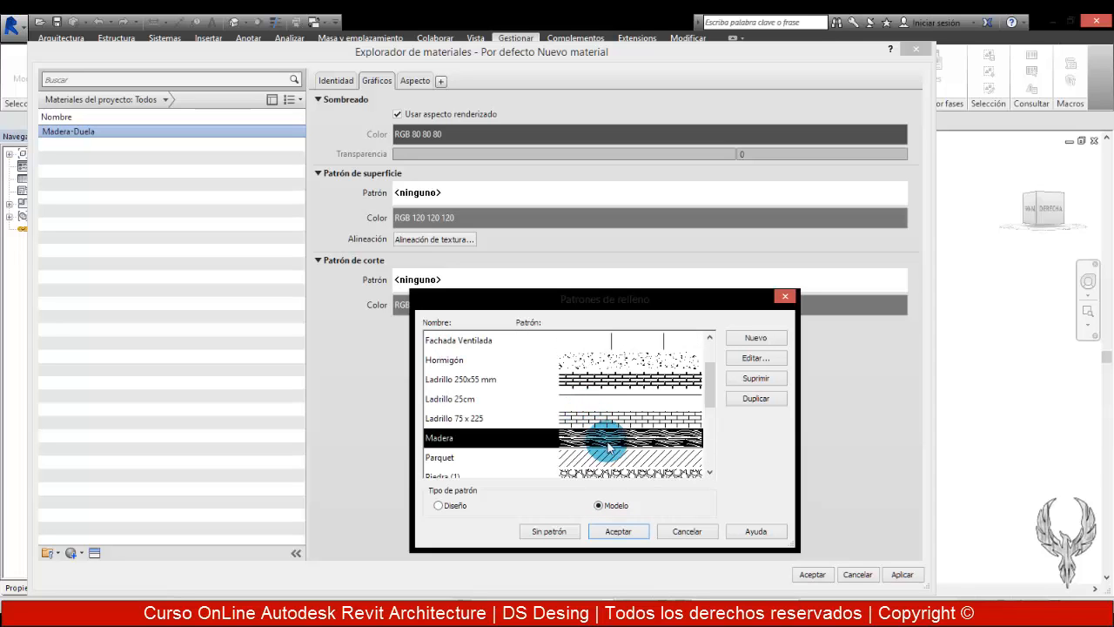
{"action": "left_click", "coordinate": [612, 530]}
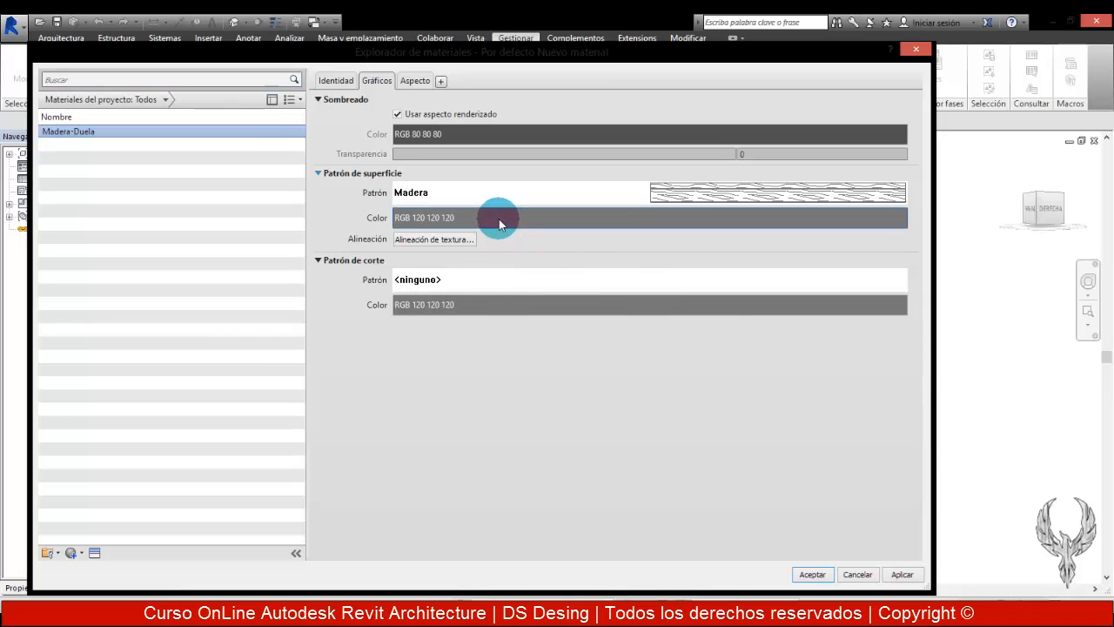
Set the surface pattern's colour to red, RGB 255 0 0
{"action": "left_click", "coordinate": [499, 219]}
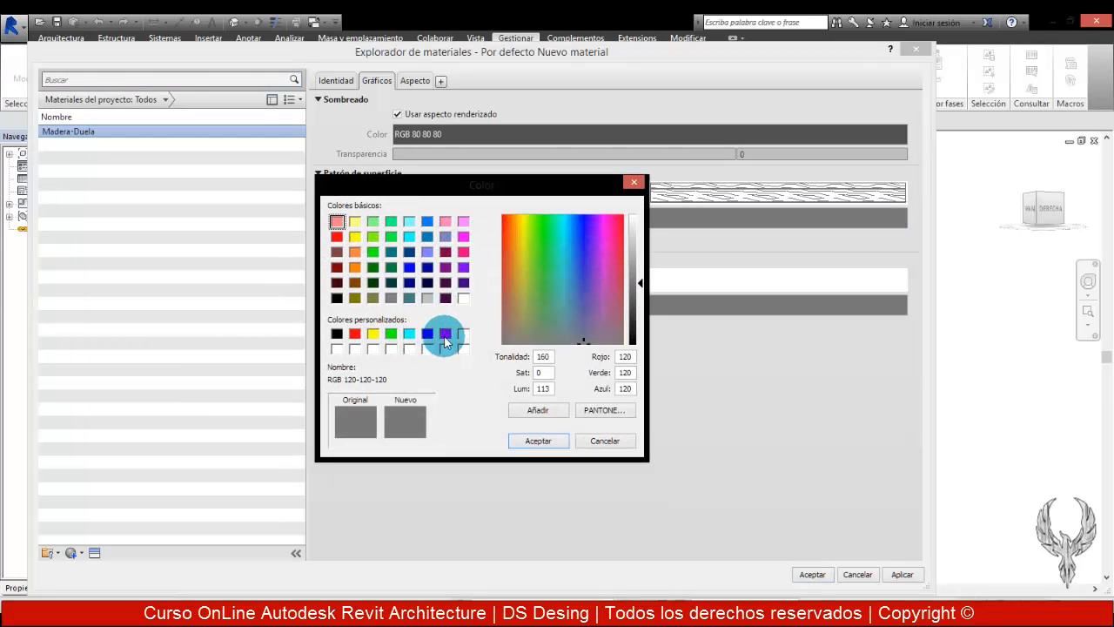
{"action": "left_click", "coordinate": [354, 334]}
{"action": "left_click", "coordinate": [535, 441]}
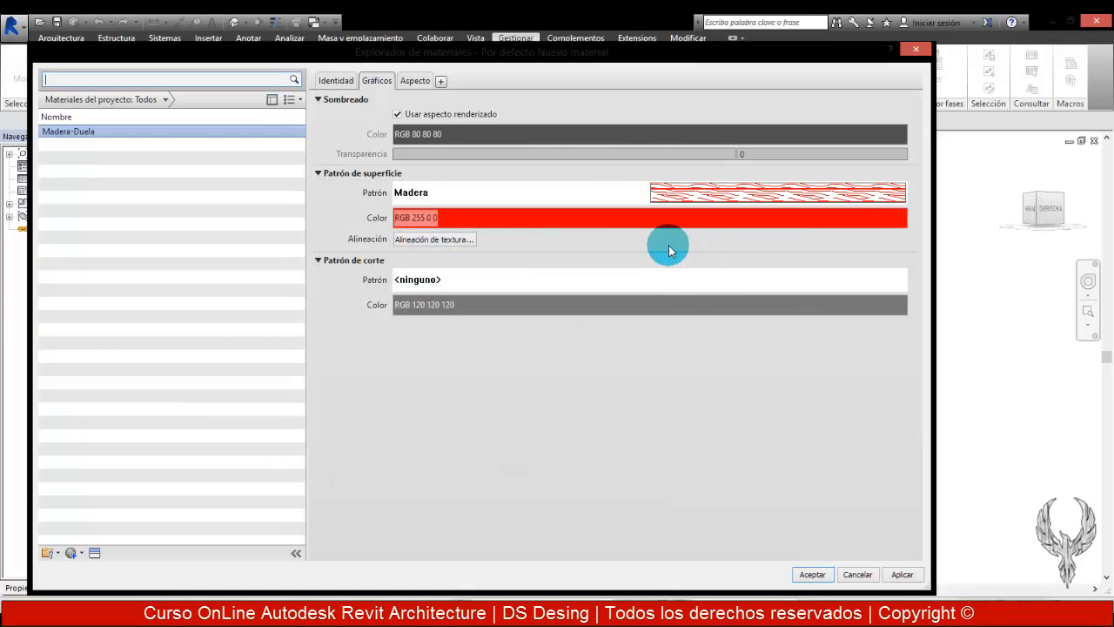
Set the surface pattern's colour to the basic grey RGB 128 128 128
{"action": "left_click", "coordinate": [454, 218]}
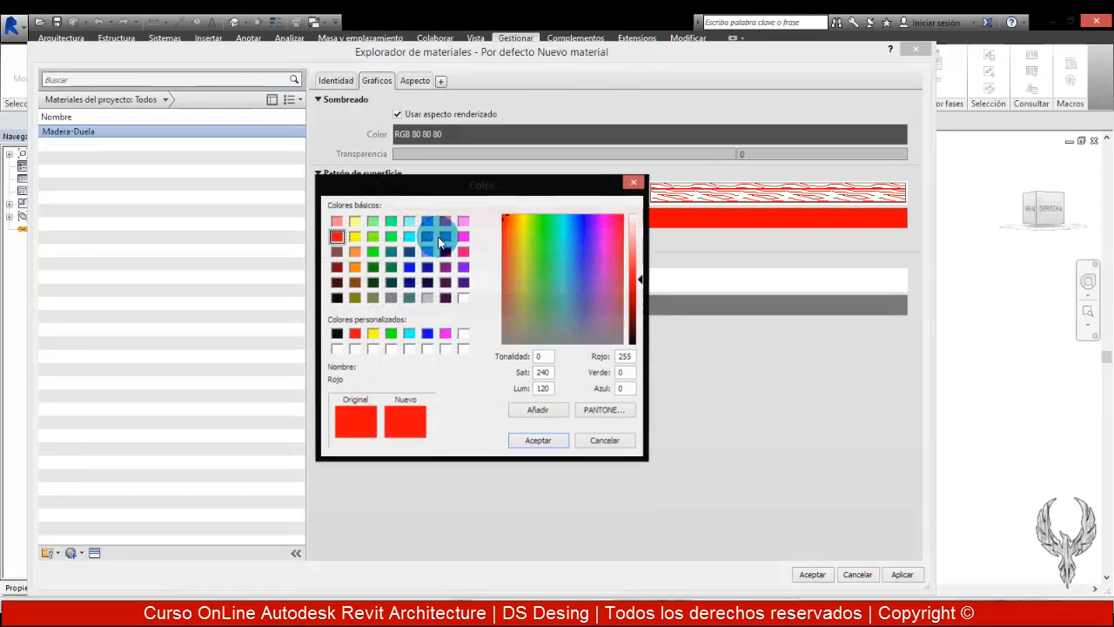
{"action": "left_click", "coordinate": [391, 298]}
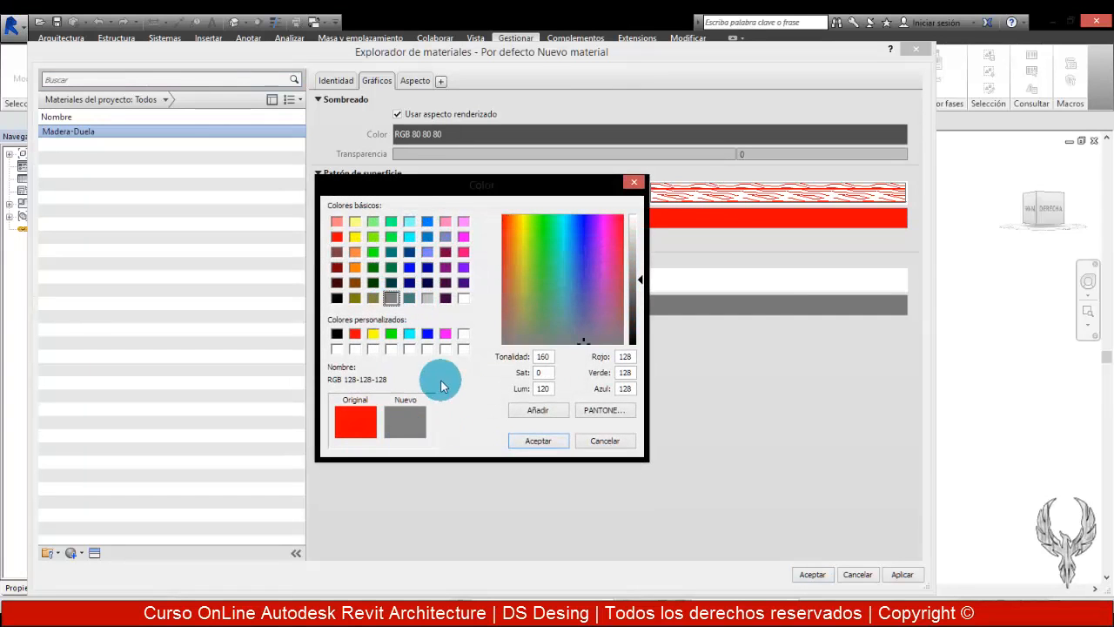
{"action": "left_click", "coordinate": [536, 441]}
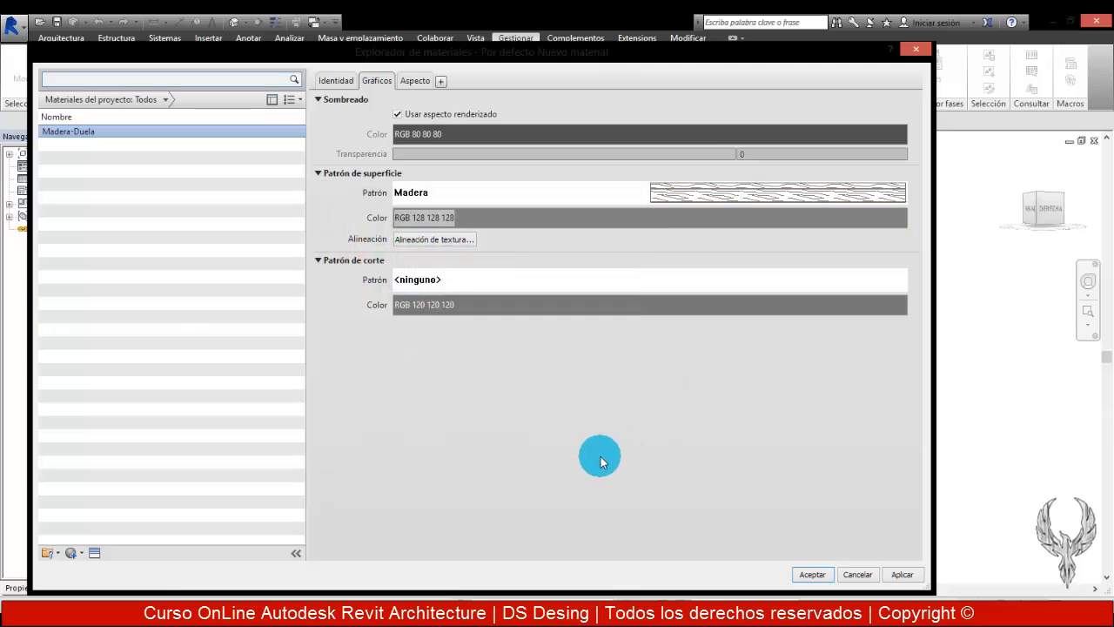
Examine the drafting fill patterns available for the material's cut pattern
{"action": "left_click", "coordinate": [487, 280]}
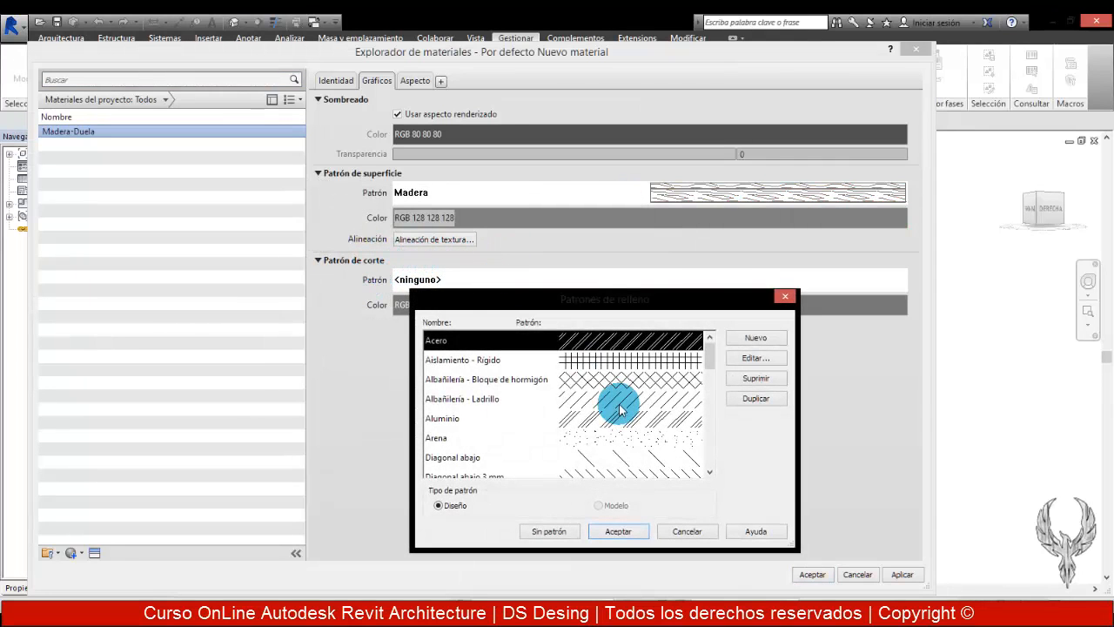
{"action": "scroll", "coordinate": [619, 404], "scroll_direction": "down", "scroll_amount": 10}
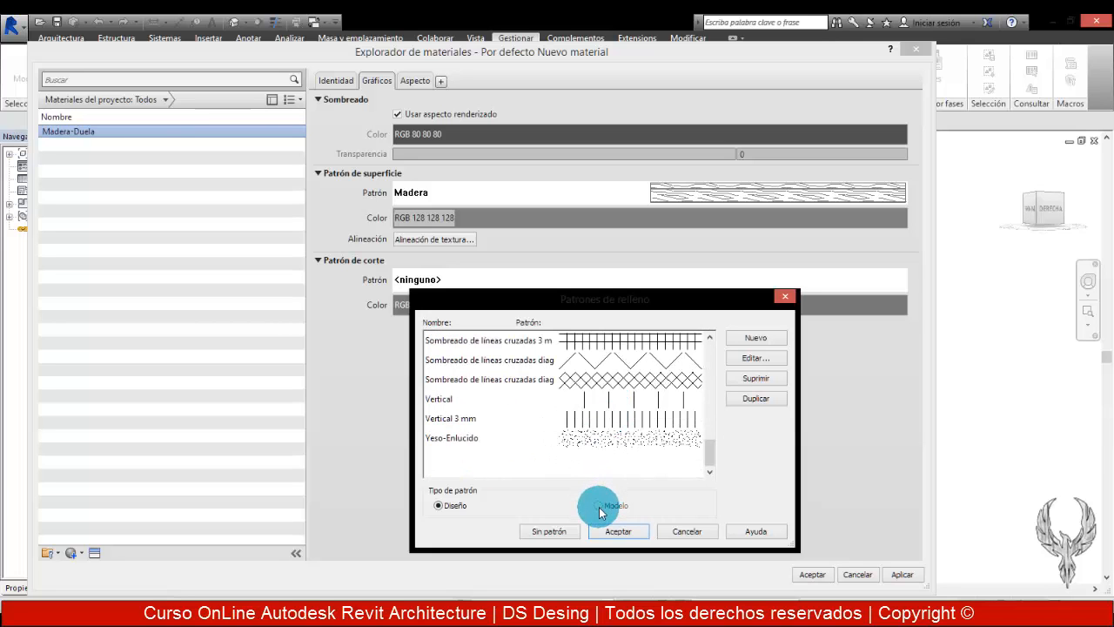
{"action": "scroll", "coordinate": [597, 510], "scroll_direction": "up", "scroll_amount": 5}
{"action": "scroll", "coordinate": [597, 510], "scroll_direction": "down", "scroll_amount": 5}
{"action": "scroll", "coordinate": [646, 435], "scroll_direction": "up", "scroll_amount": 8}
{"action": "scroll", "coordinate": [642, 413], "scroll_direction": "down", "scroll_amount": 3}
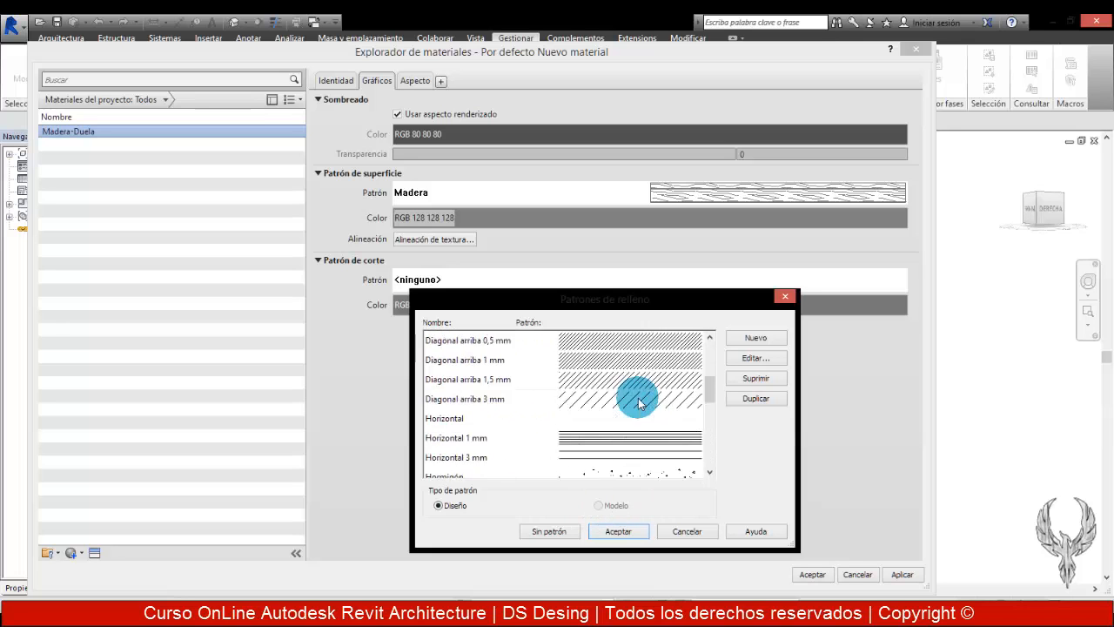
{"action": "scroll", "coordinate": [637, 402], "scroll_direction": "down", "scroll_amount": 5}
{"action": "left_click", "coordinate": [755, 336]}
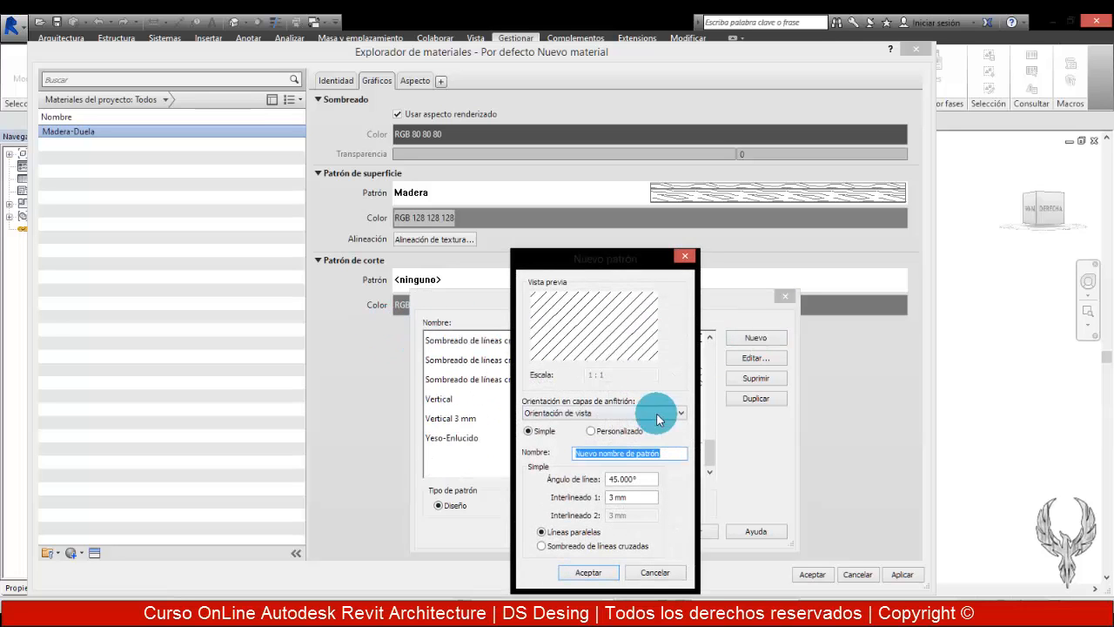
{"action": "left_click", "coordinate": [639, 412]}
{"action": "left_click", "coordinate": [556, 429]}
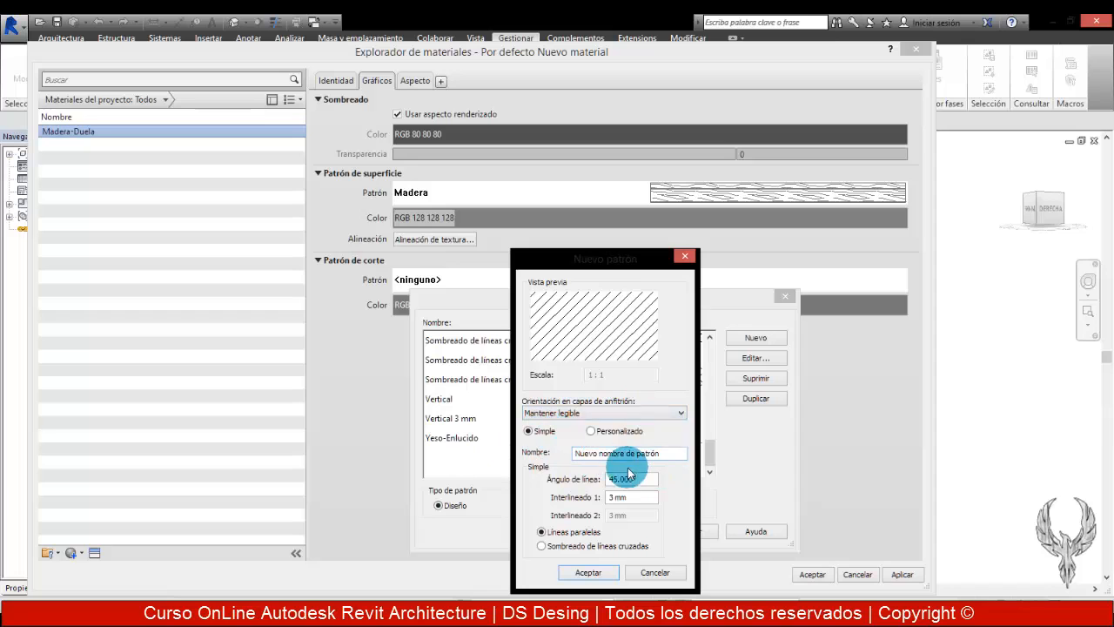
{"action": "left_click", "coordinate": [654, 571]}
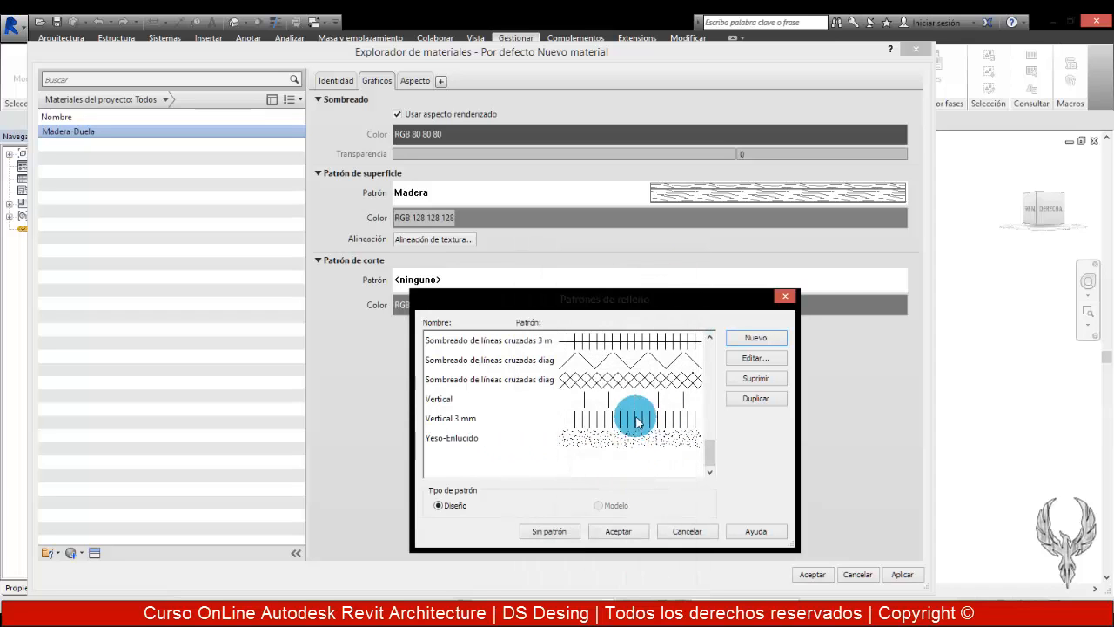
Assign the drafting pattern Madera - Acabado as the cut pattern and apply the changes to the material
{"action": "left_click", "coordinate": [642, 399]}
{"action": "scroll", "coordinate": [646, 402], "scroll_direction": "up", "scroll_amount": 4}
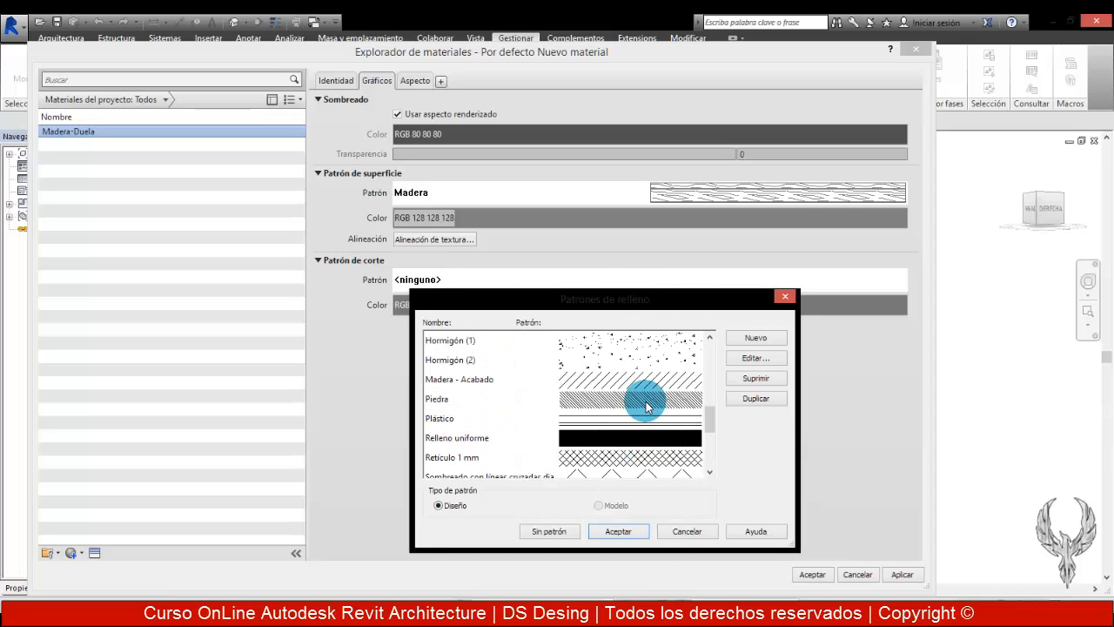
{"action": "left_click", "coordinate": [544, 379]}
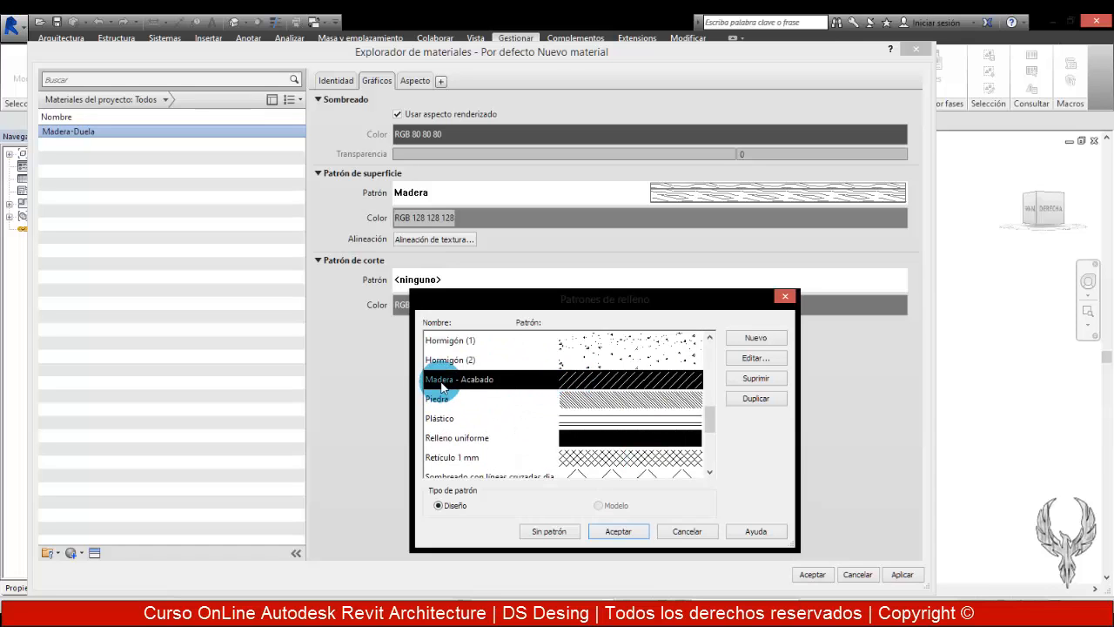
{"action": "left_click", "coordinate": [619, 531]}
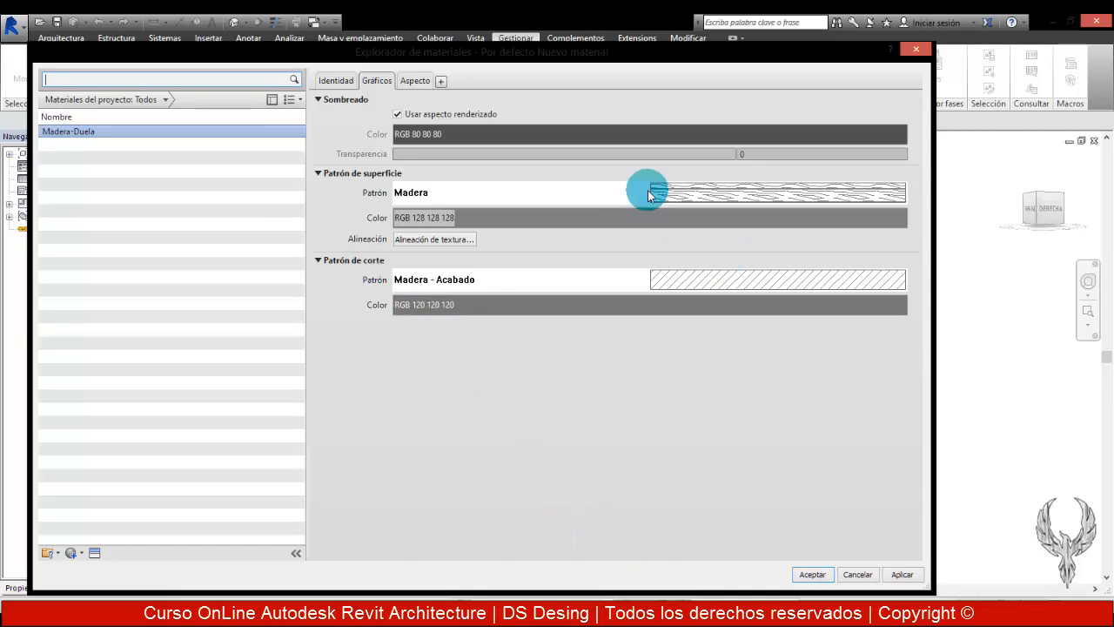
{"action": "left_click", "coordinate": [899, 576]}
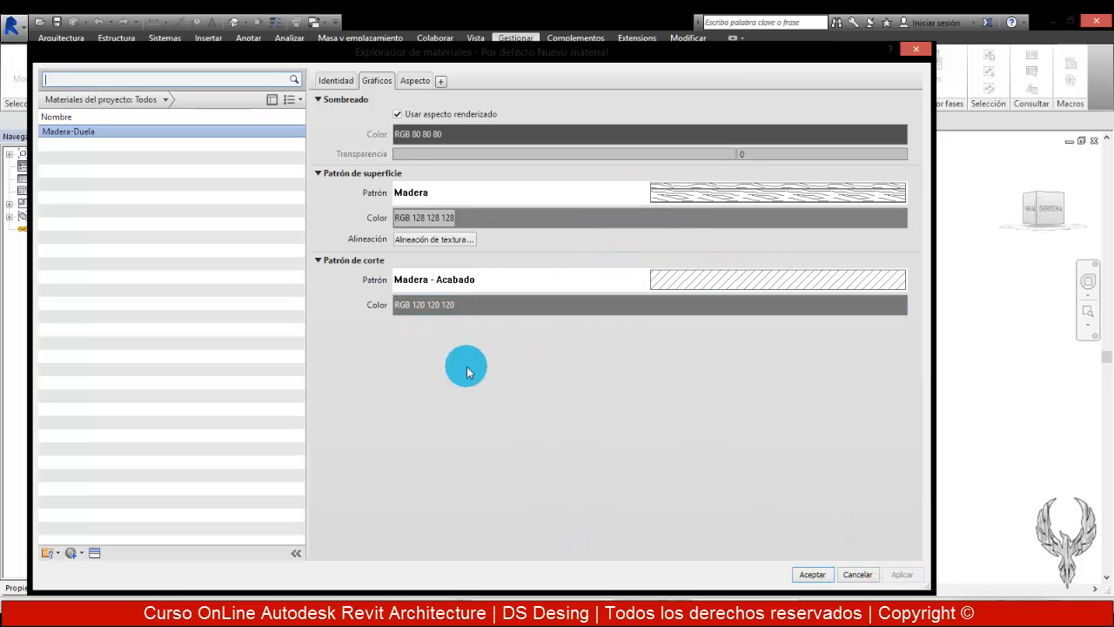
Display the material's appearance properties and enlarge the preview image
{"action": "left_click", "coordinate": [414, 82]}
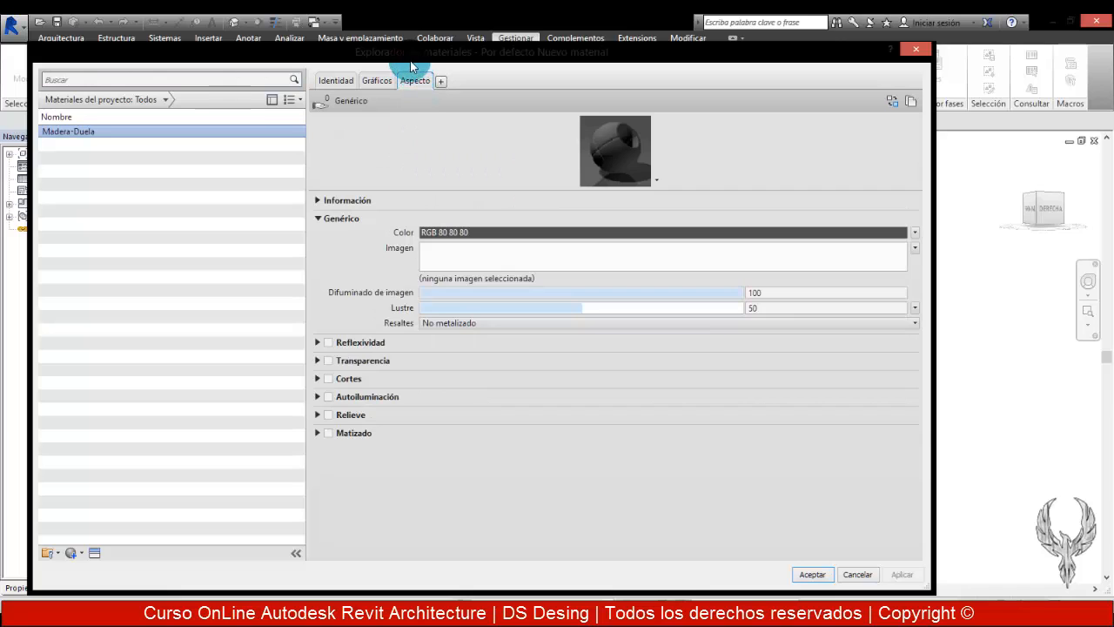
{"action": "left_click", "coordinate": [606, 171]}
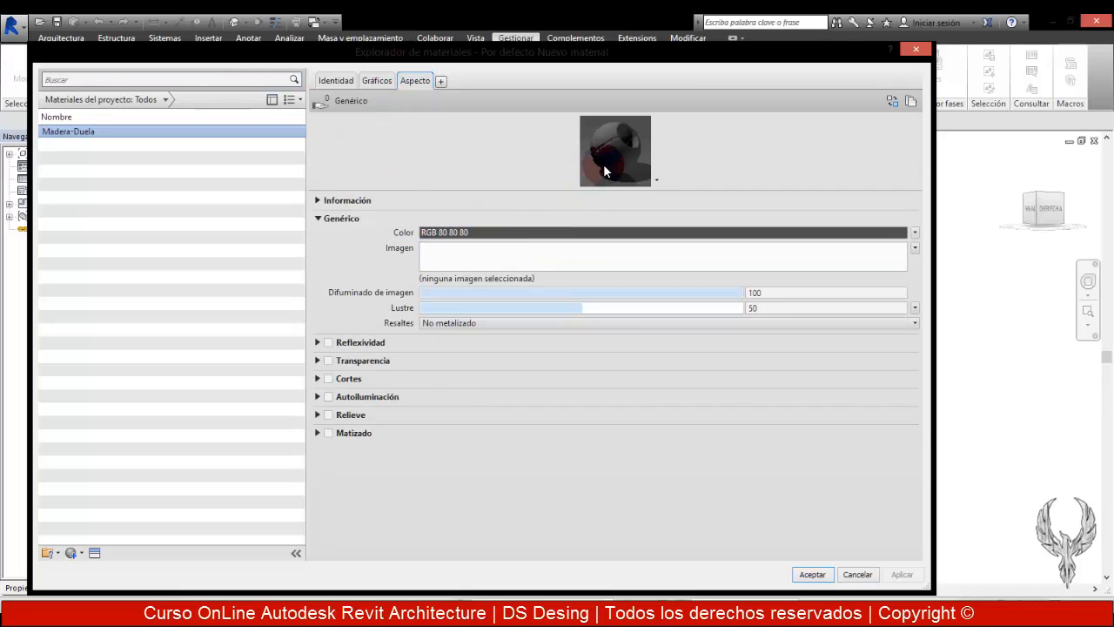
{"action": "left_click", "coordinate": [638, 179]}
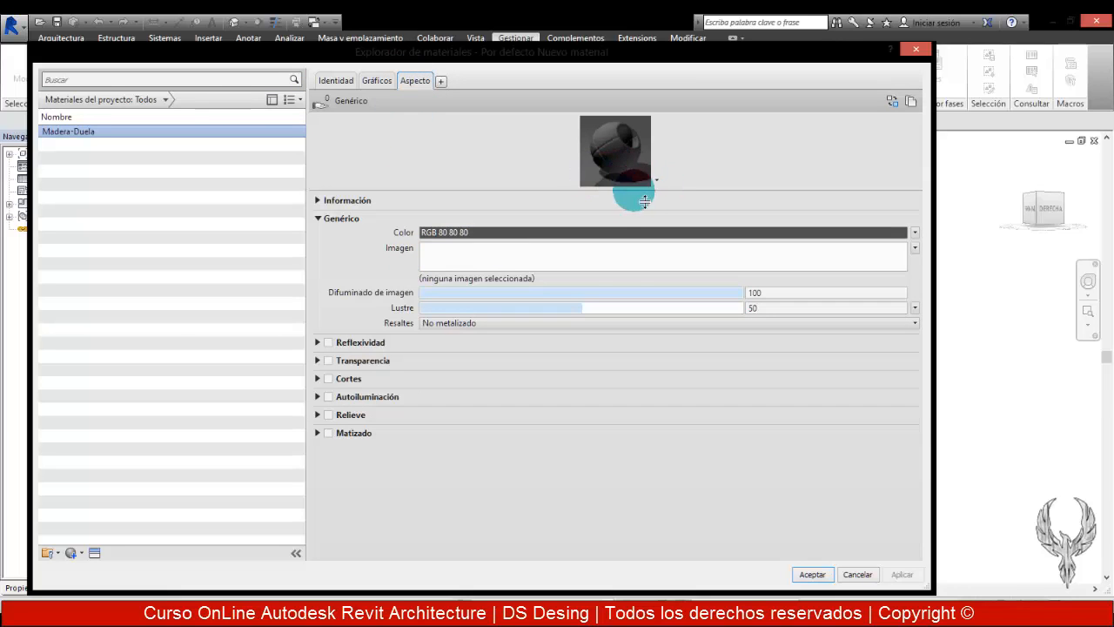
{"action": "left_click_drag", "start_coordinate": [616, 193], "coordinate": [627, 294]}
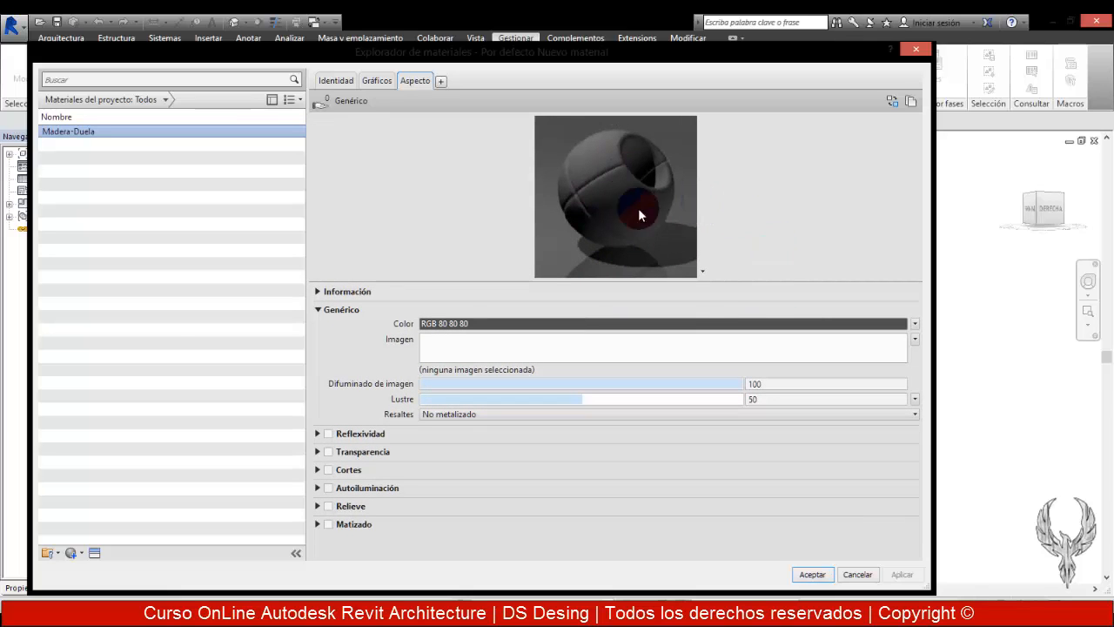
Try the Jarrón and Muros scenes for the material preview
{"action": "left_click", "coordinate": [702, 271]}
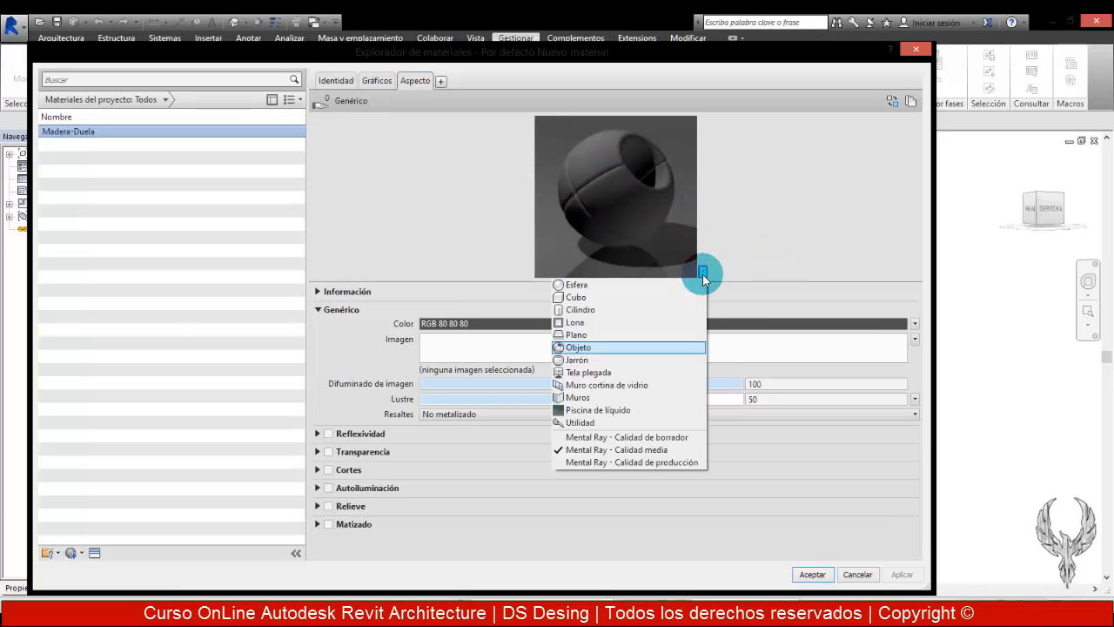
{"action": "left_click", "coordinate": [596, 360]}
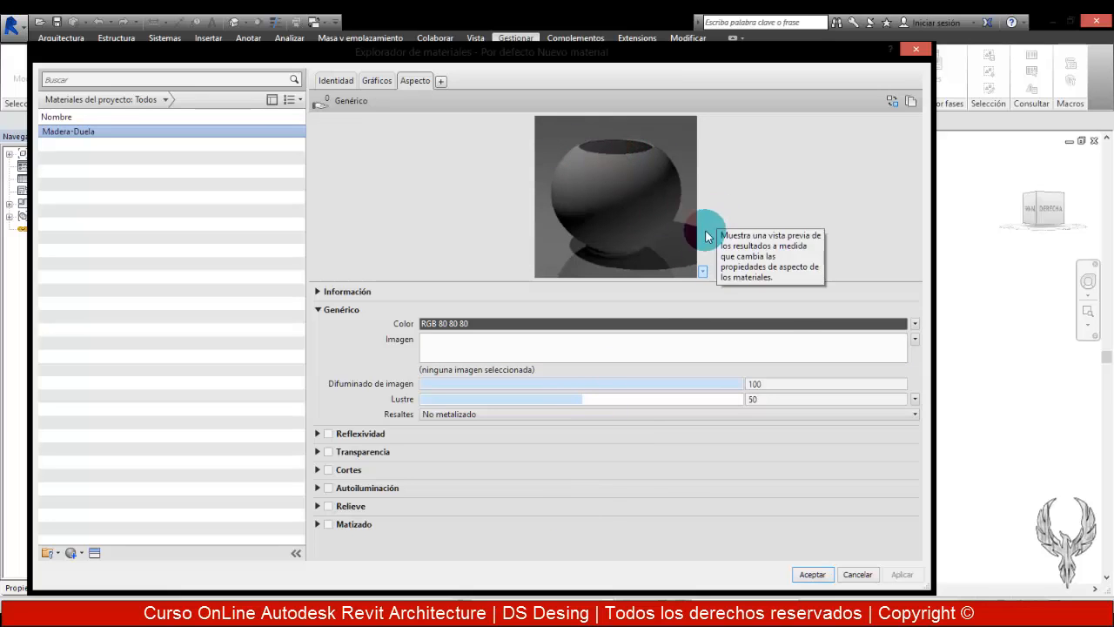
{"action": "left_click", "coordinate": [703, 273]}
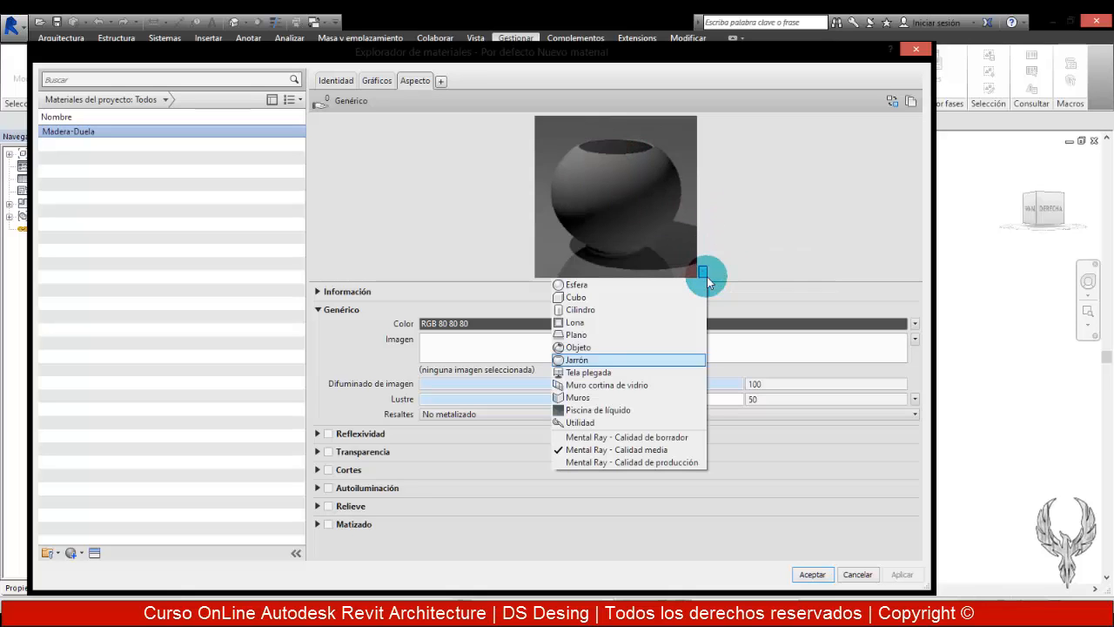
{"action": "left_click", "coordinate": [591, 396]}
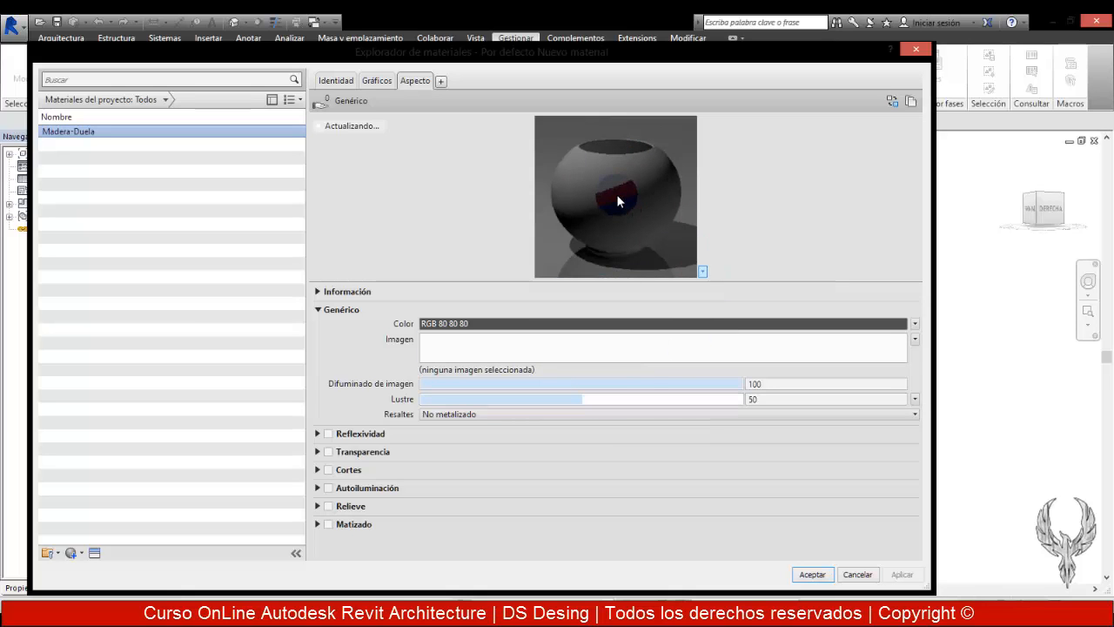
Set the material preview scene to Utilidad and enlarge the preview image further
{"action": "left_click", "coordinate": [702, 272]}
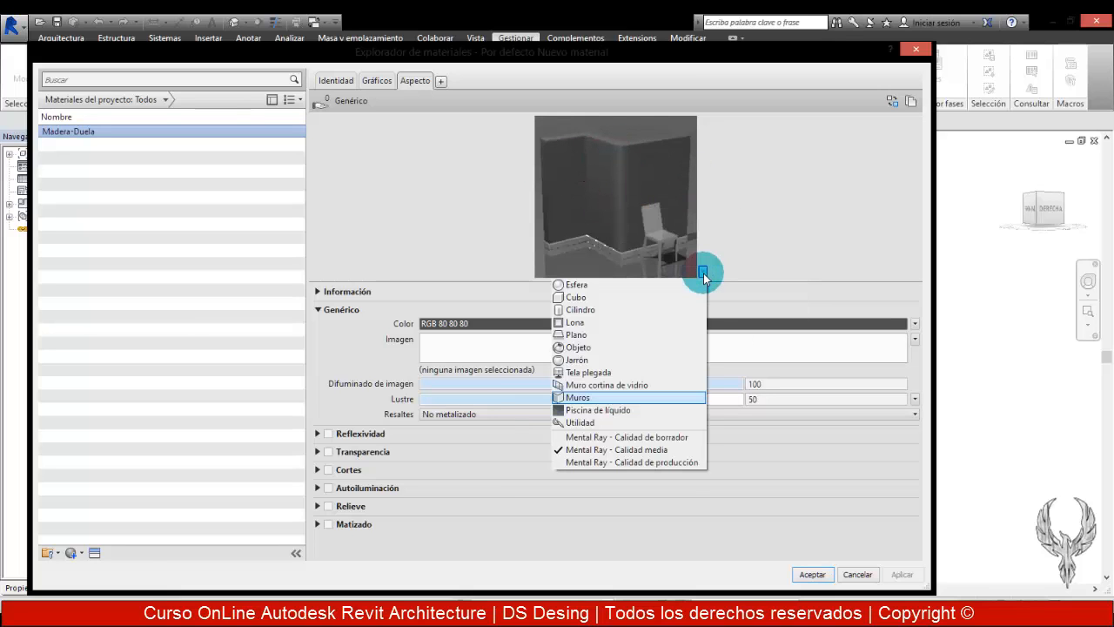
{"action": "left_click", "coordinate": [615, 424]}
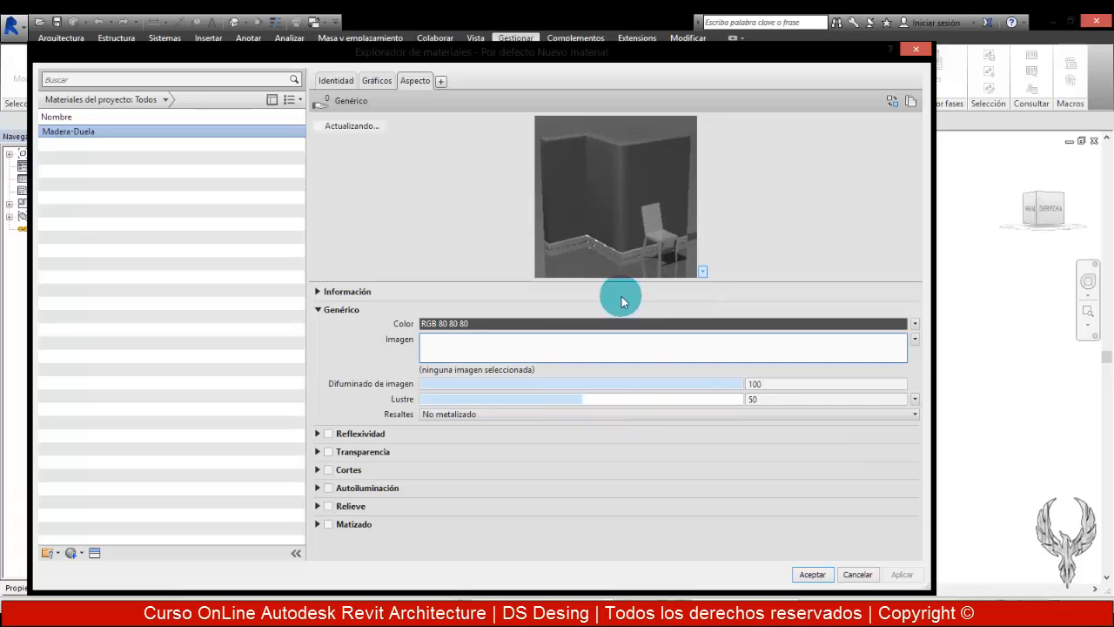
{"action": "left_click_drag", "start_coordinate": [632, 286], "coordinate": [634, 409]}
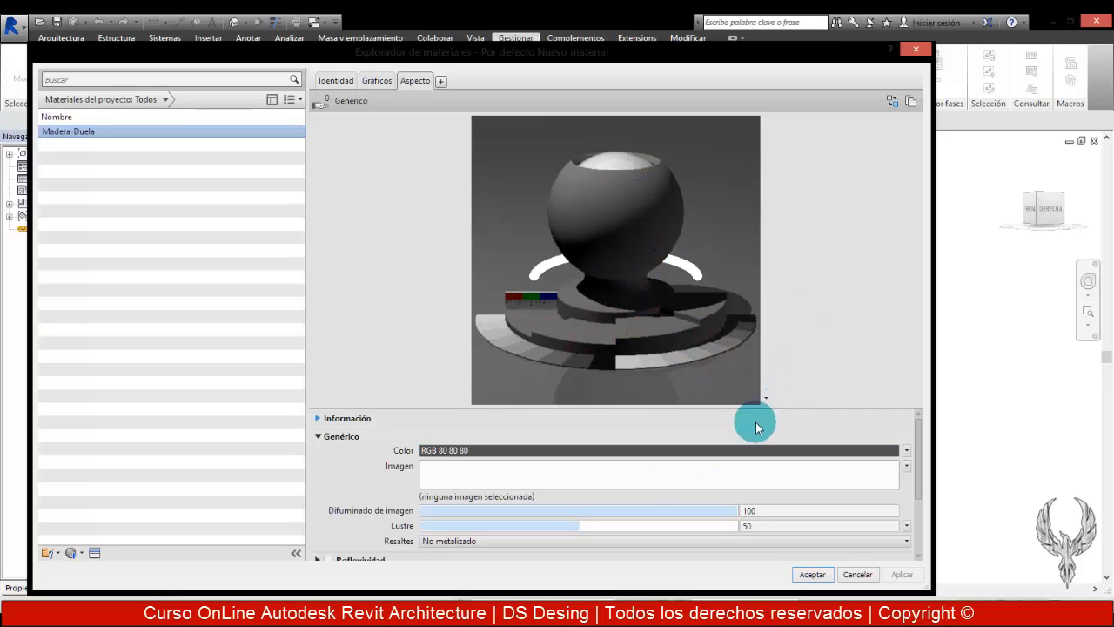
{"action": "left_click", "coordinate": [767, 401]}
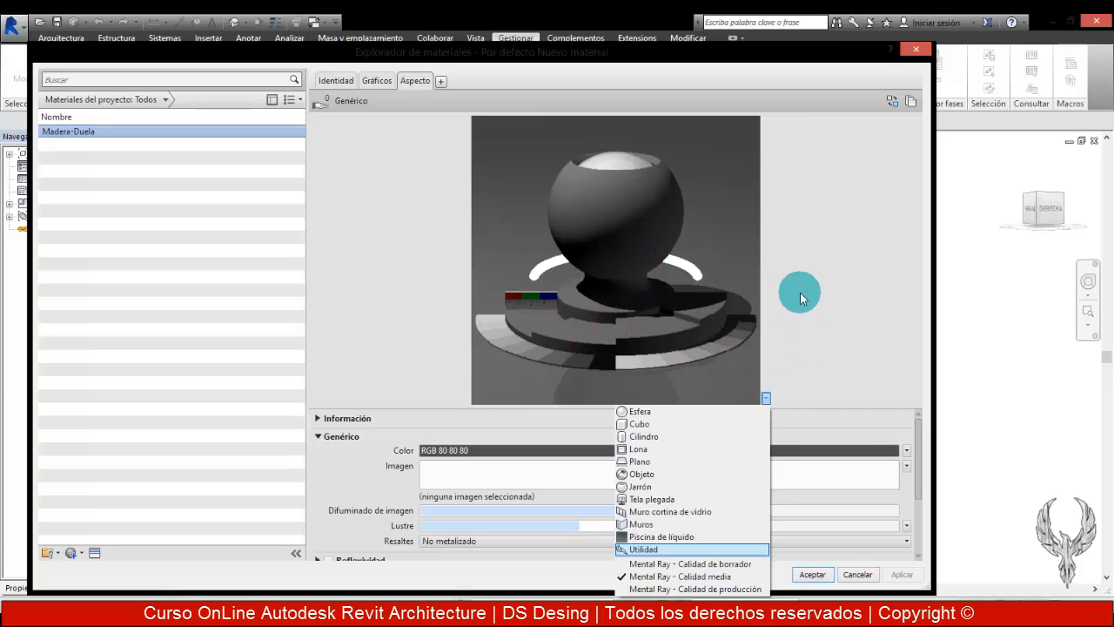
Reduce the preview image and try the Objeto scene, leaving the material preview set to Esfera
{"action": "left_click", "coordinate": [670, 412]}
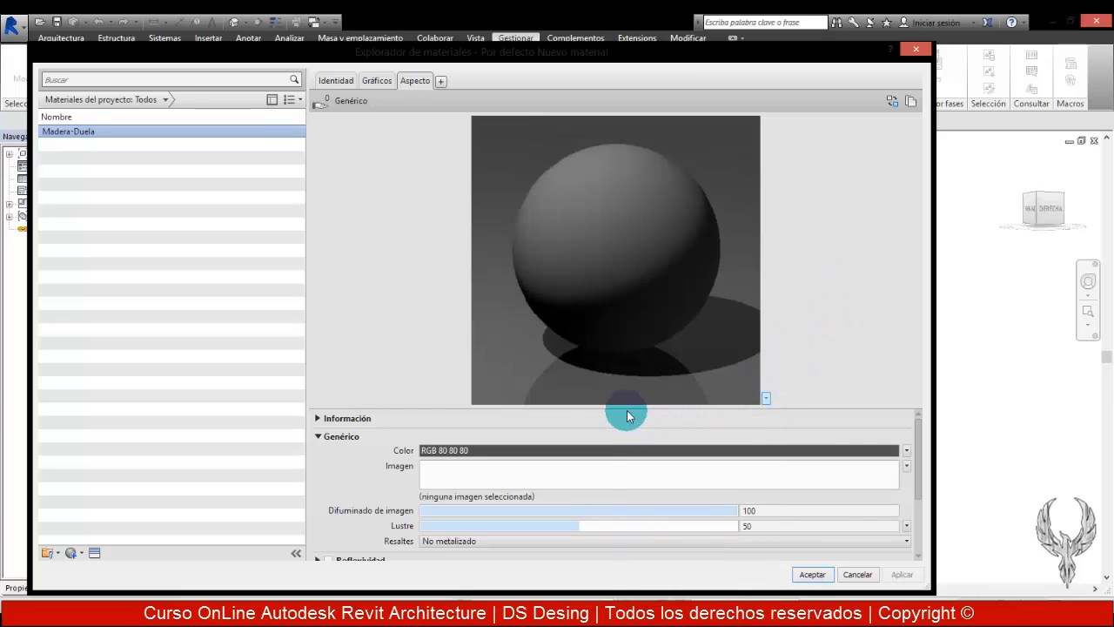
{"action": "left_click_drag", "start_coordinate": [637, 418], "coordinate": [641, 293]}
{"action": "left_click", "coordinate": [708, 280]}
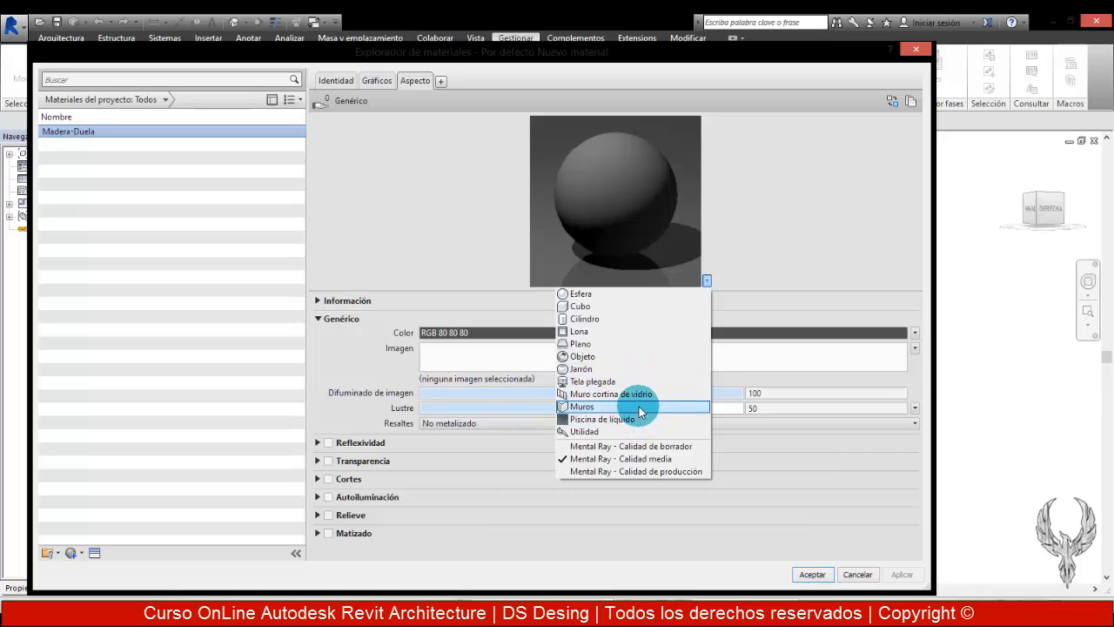
{"action": "left_click", "coordinate": [623, 358]}
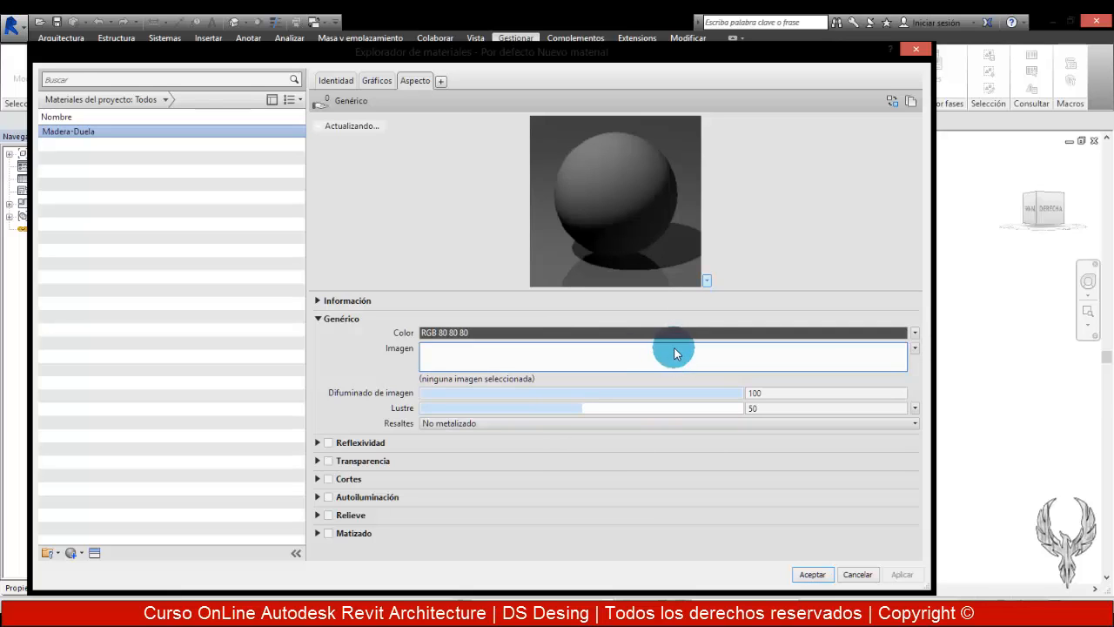
{"action": "left_click", "coordinate": [706, 280]}
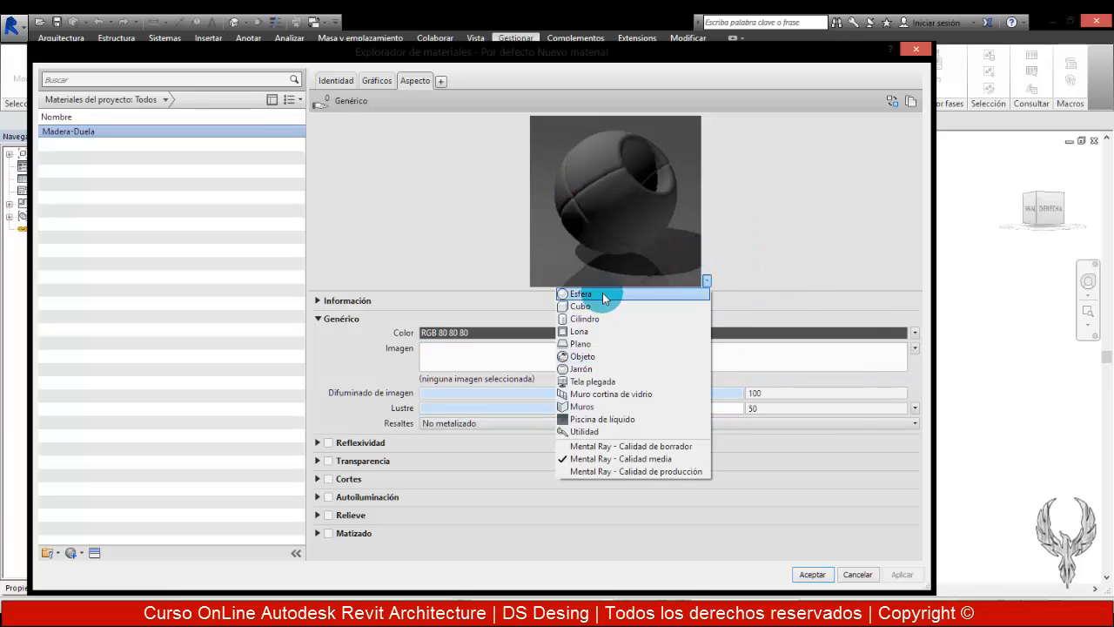
{"action": "left_click", "coordinate": [603, 295]}
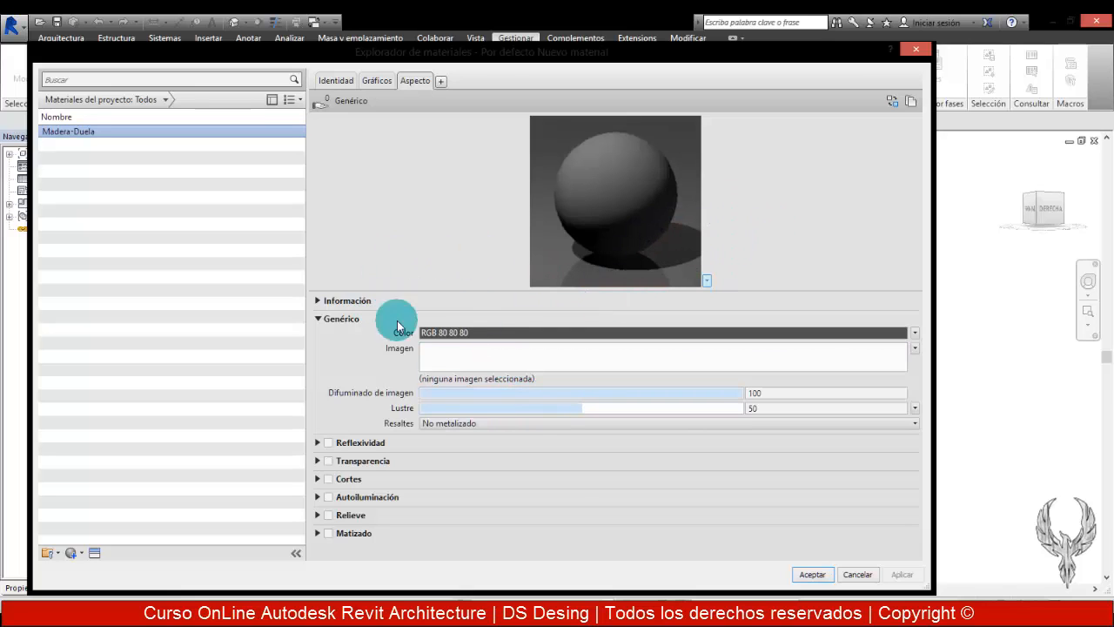
Collapse the Genérico appearance properties and briefly view the Información section
{"action": "left_click", "coordinate": [318, 319]}
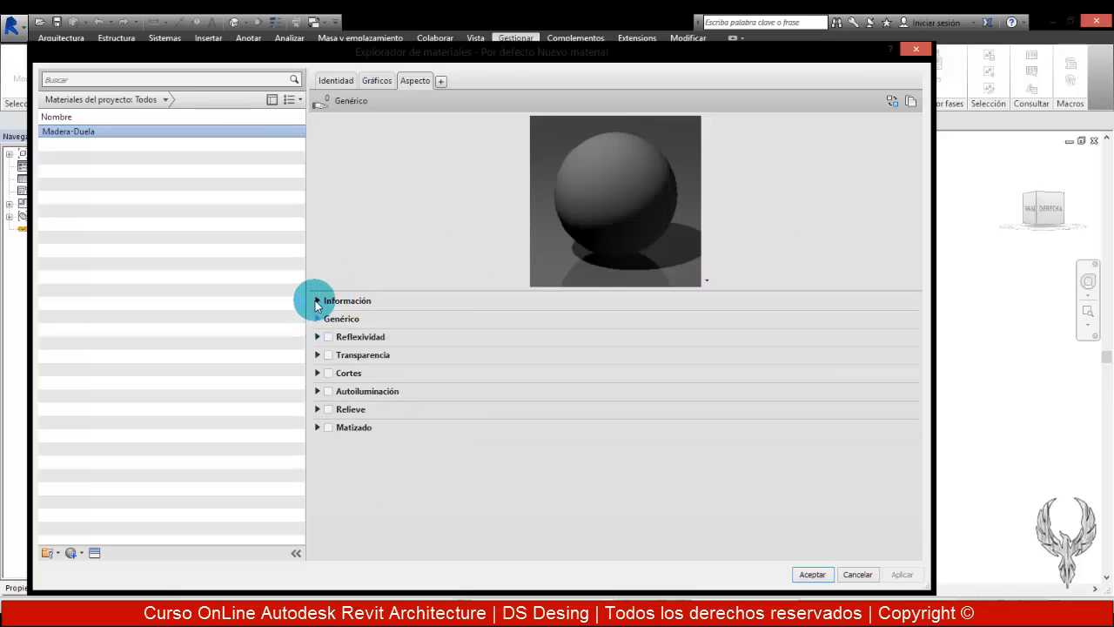
{"action": "left_click", "coordinate": [317, 300]}
{"action": "left_click", "coordinate": [317, 301]}
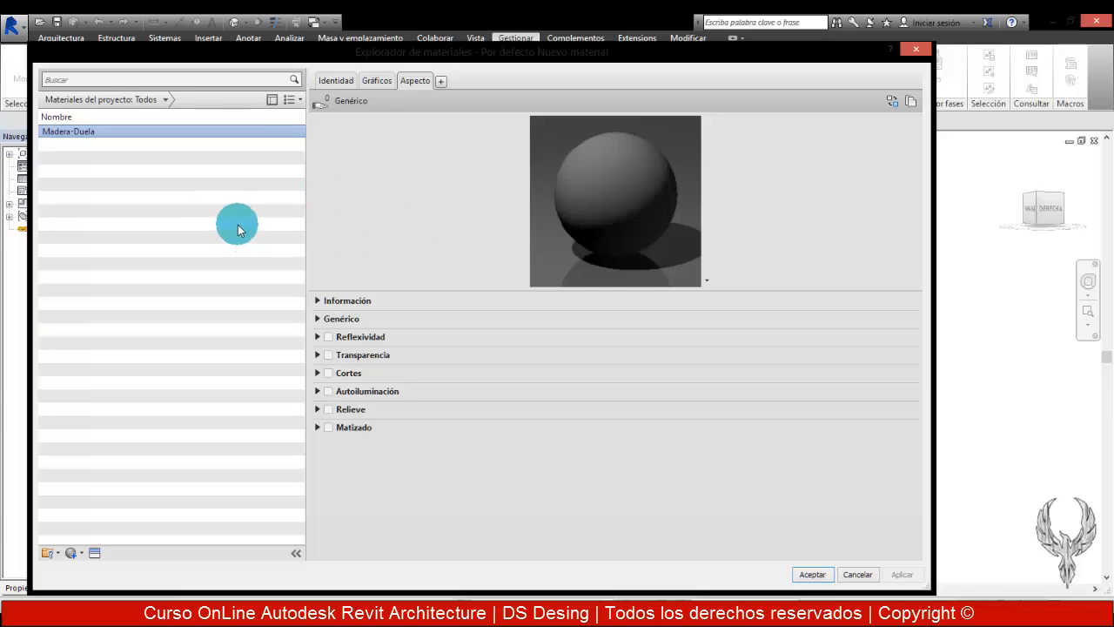
Duplicate the Madera-Duela material as Madera-Duela 2 and reselect the original Madera-Duela
{"action": "right_click", "coordinate": [110, 135]}
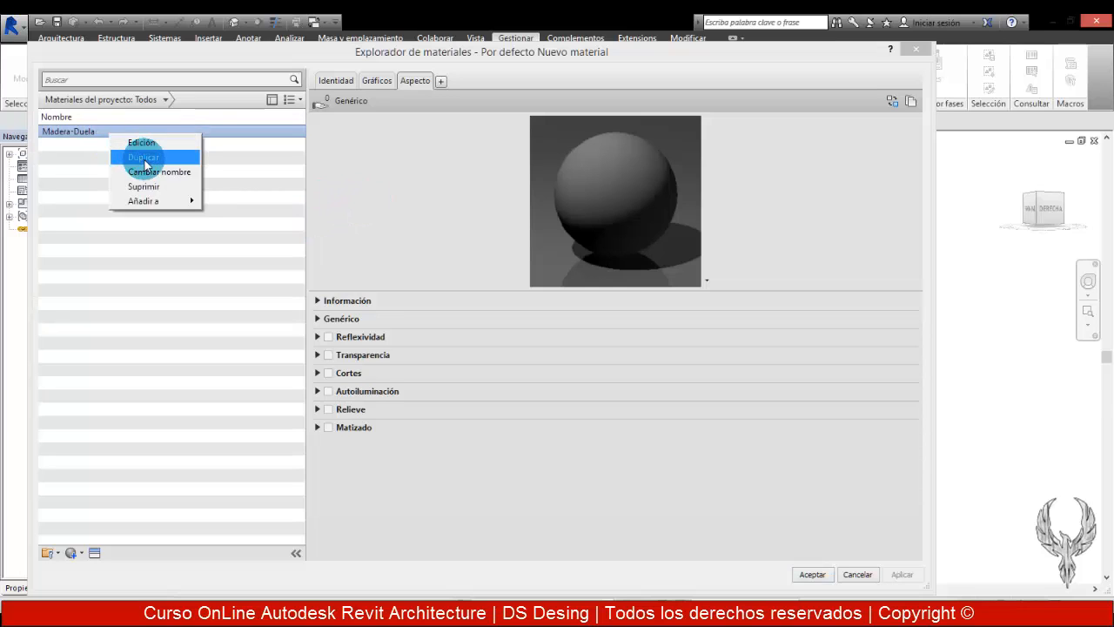
{"action": "left_click", "coordinate": [146, 165]}
{"action": "left_click", "coordinate": [111, 153]}
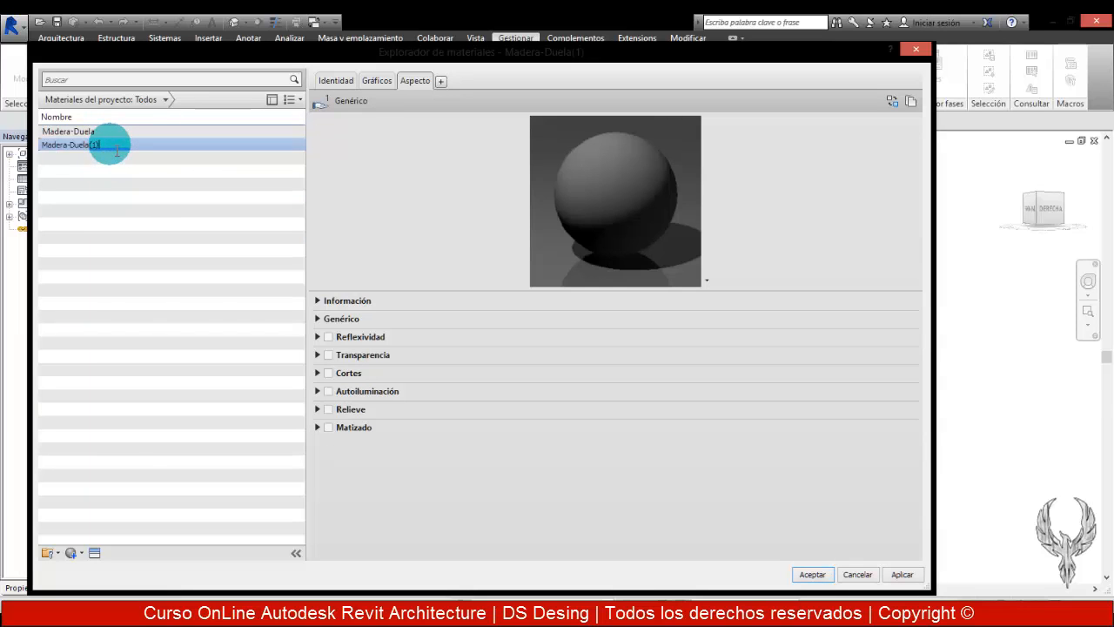
{"action": "key", "text": "BackSpace"}
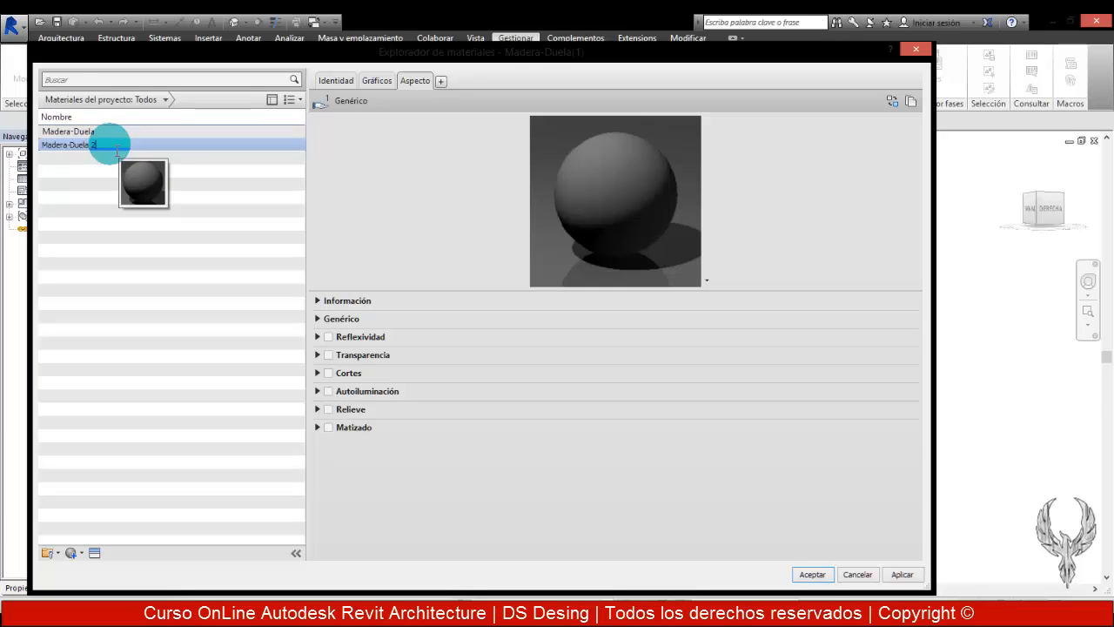
{"action": "type", "text": "2"}
{"action": "left_click", "coordinate": [114, 131]}
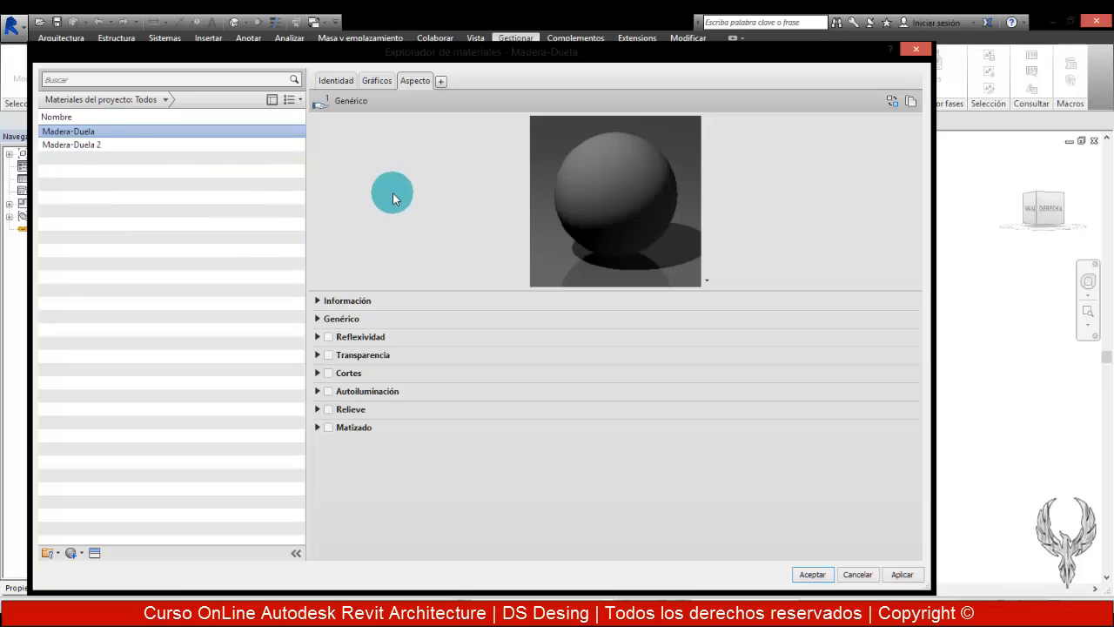
Open the asset browser for Madera-Duela's appearance and look through the categories of Biblioteca de aspectos
{"action": "left_click", "coordinate": [891, 104]}
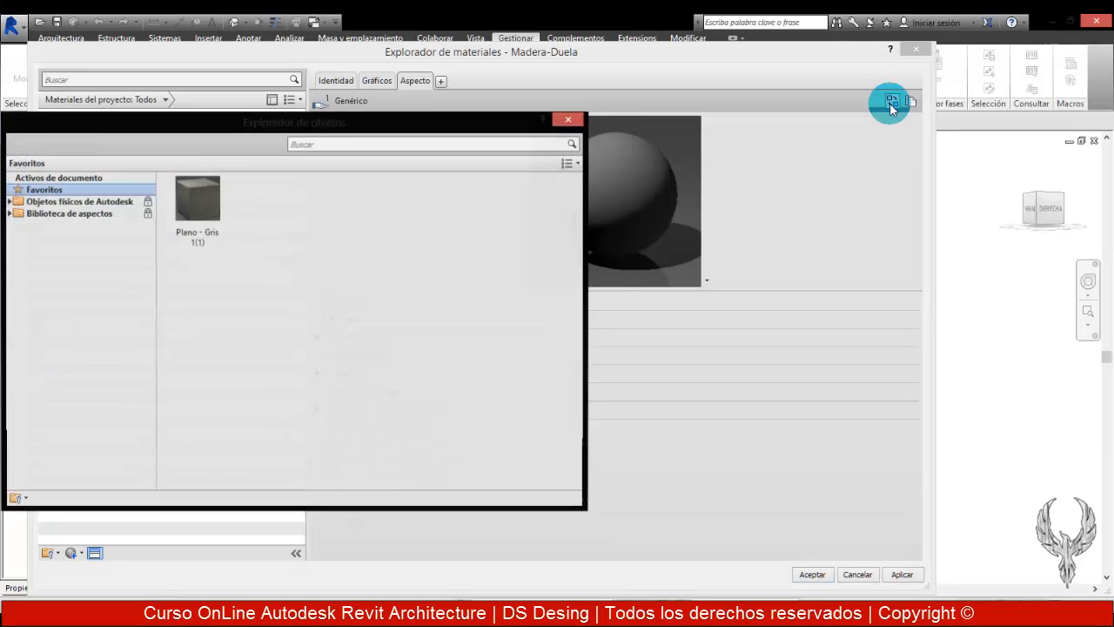
{"action": "left_click", "coordinate": [10, 213]}
{"action": "left_click_drag", "start_coordinate": [153, 128], "coordinate": [444, 91]}
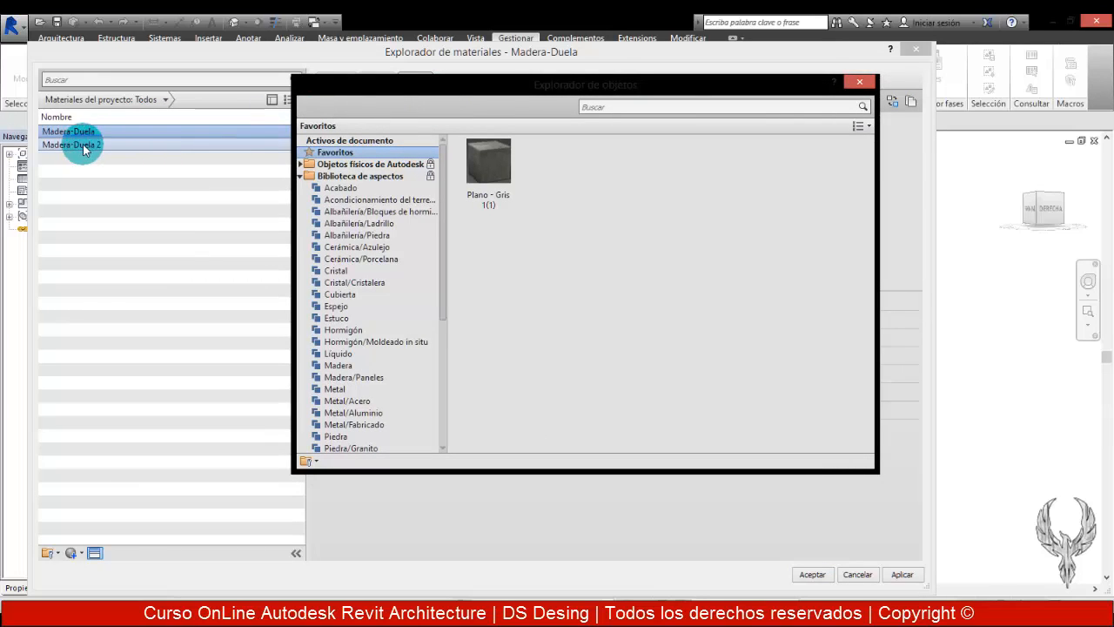
{"action": "mouse_move", "coordinate": [142, 154]}
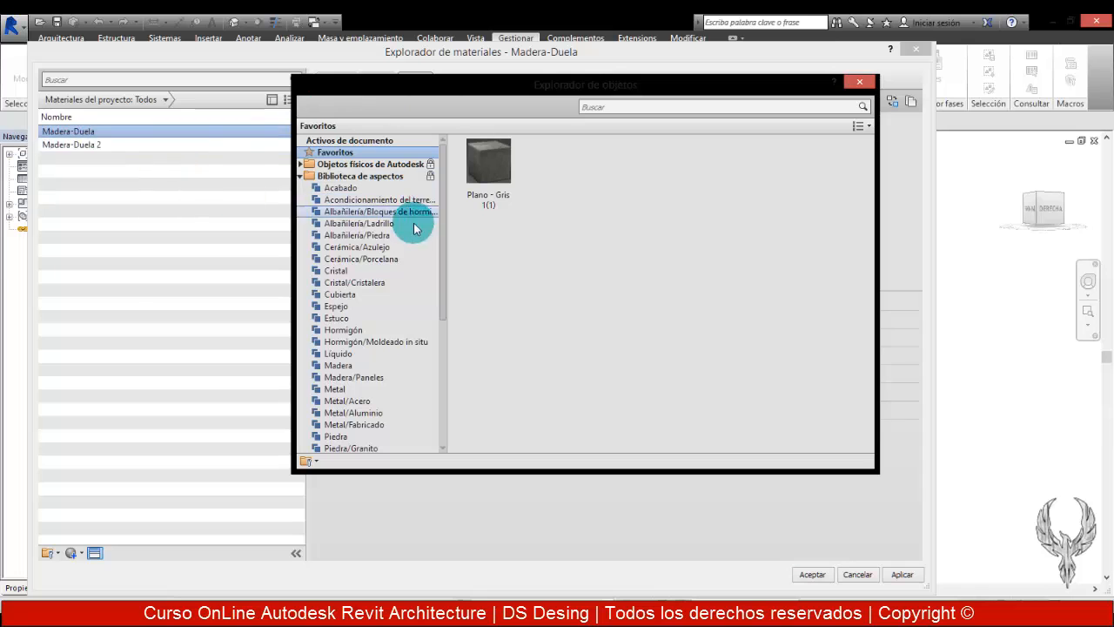
{"action": "left_click_drag", "start_coordinate": [443, 229], "coordinate": [444, 280]}
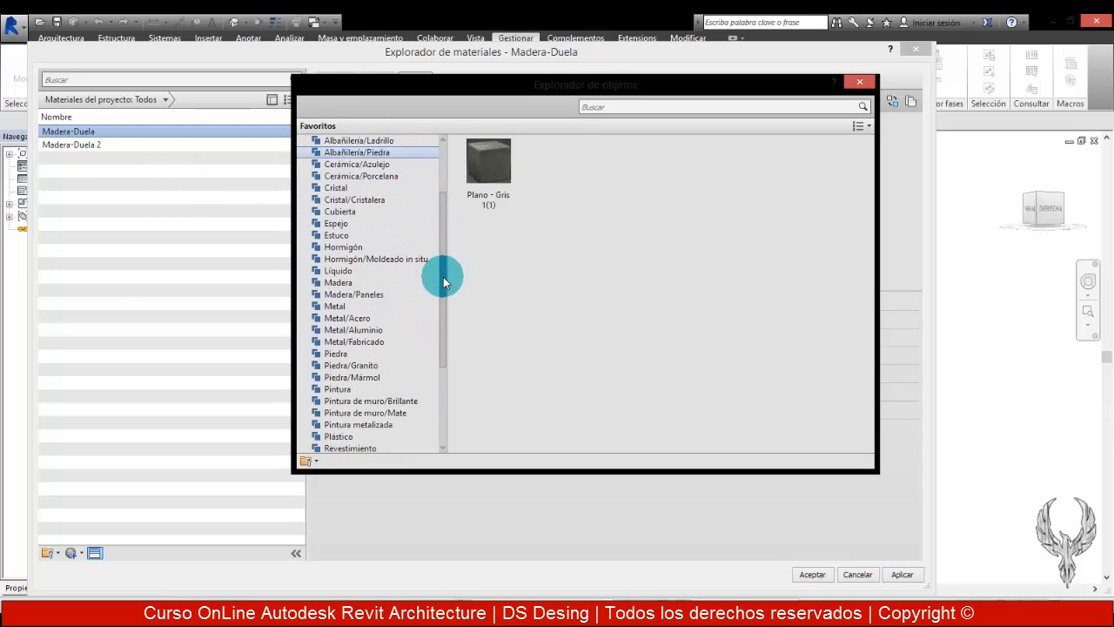
{"action": "scroll", "coordinate": [360, 360], "scroll_direction": "down", "scroll_amount": 3}
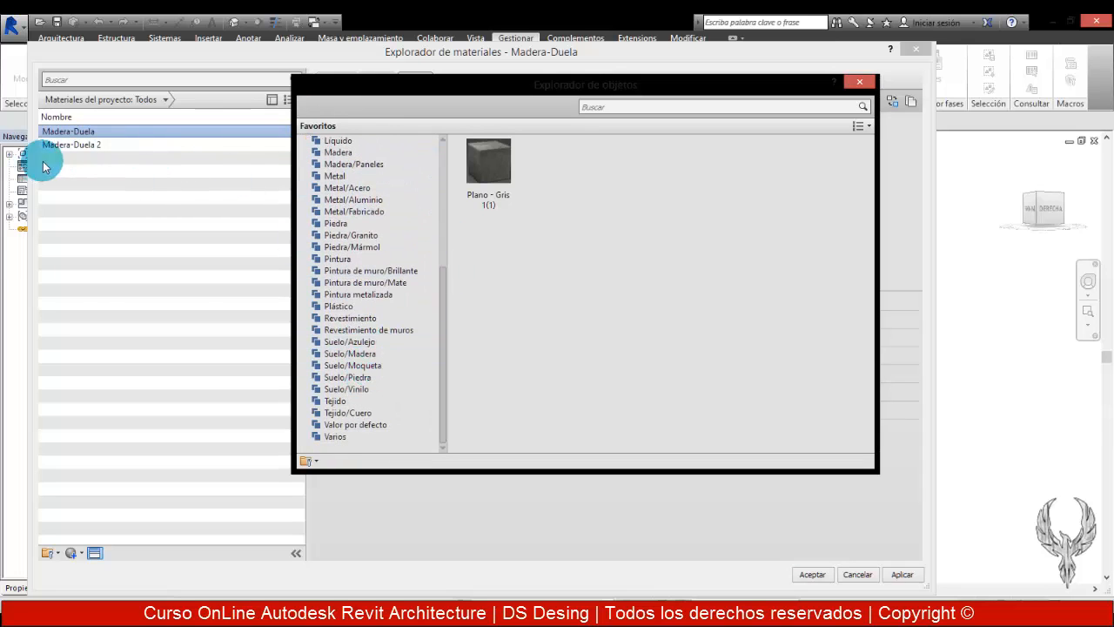
{"action": "left_click", "coordinate": [100, 145], "text": "ctrl"}
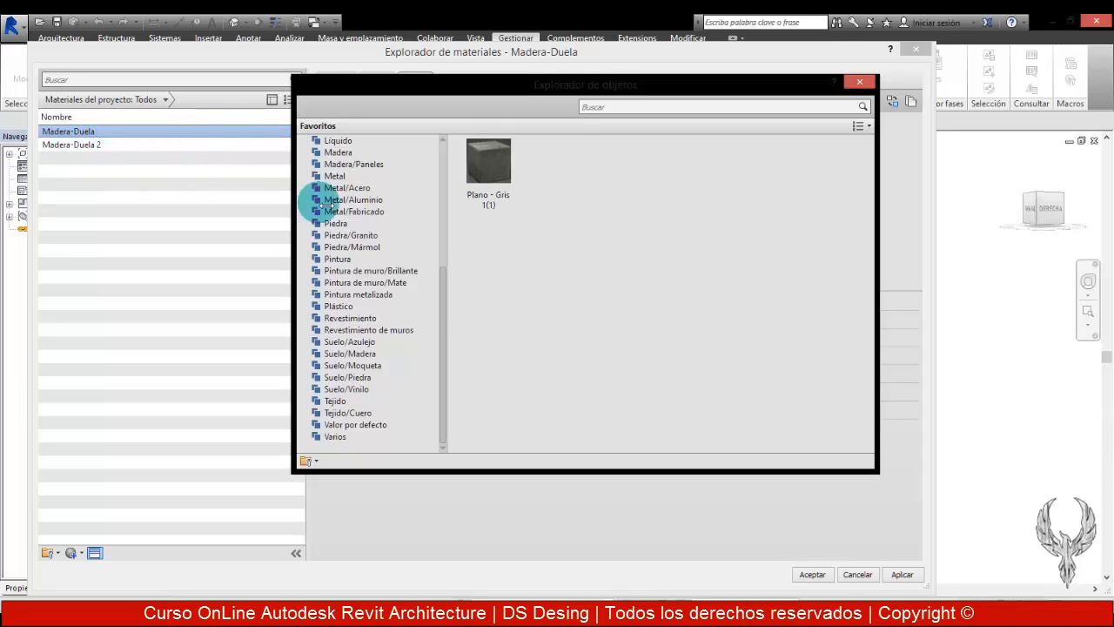
{"action": "left_click_drag", "start_coordinate": [442, 304], "coordinate": [438, 174]}
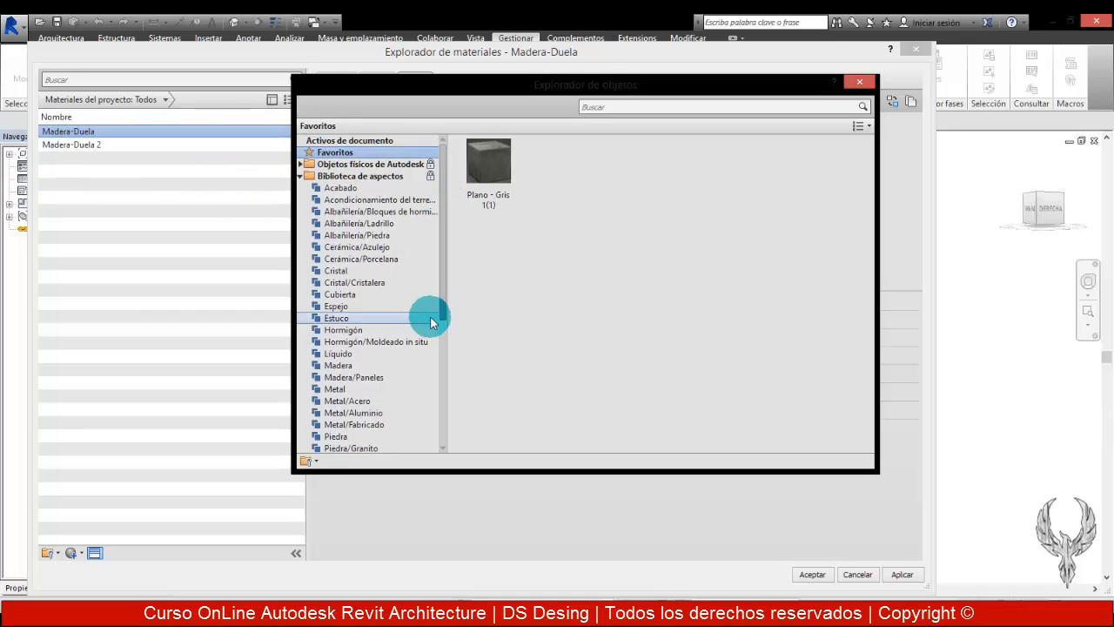
{"action": "left_click_drag", "start_coordinate": [442, 278], "coordinate": [450, 338]}
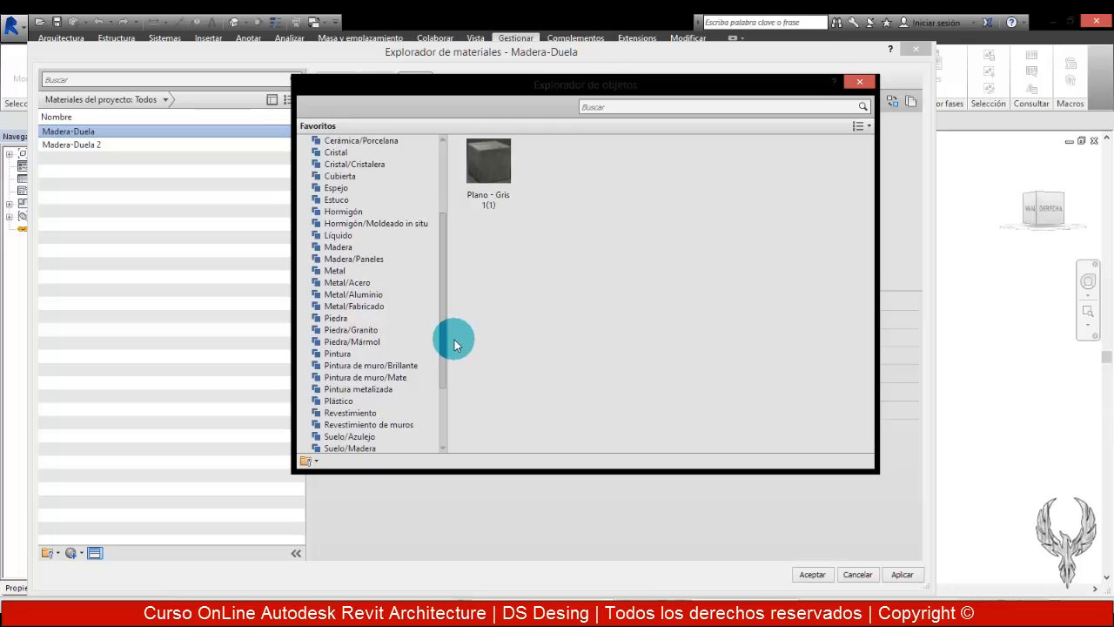
Replace Madera-Duela's appearance with Cocobolo from the Madera category of the library and close the asset browser
{"action": "left_click", "coordinate": [313, 260]}
{"action": "left_click", "coordinate": [312, 248]}
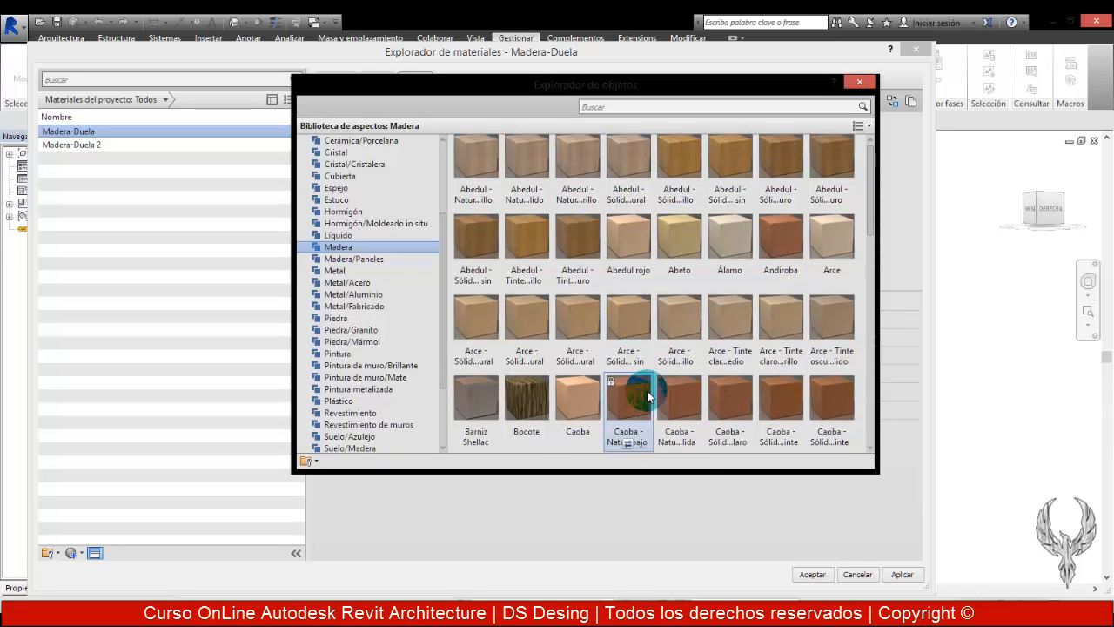
{"action": "scroll", "coordinate": [648, 389], "scroll_direction": "down", "scroll_amount": 10}
{"action": "scroll", "coordinate": [675, 385], "scroll_direction": "down", "scroll_amount": 2}
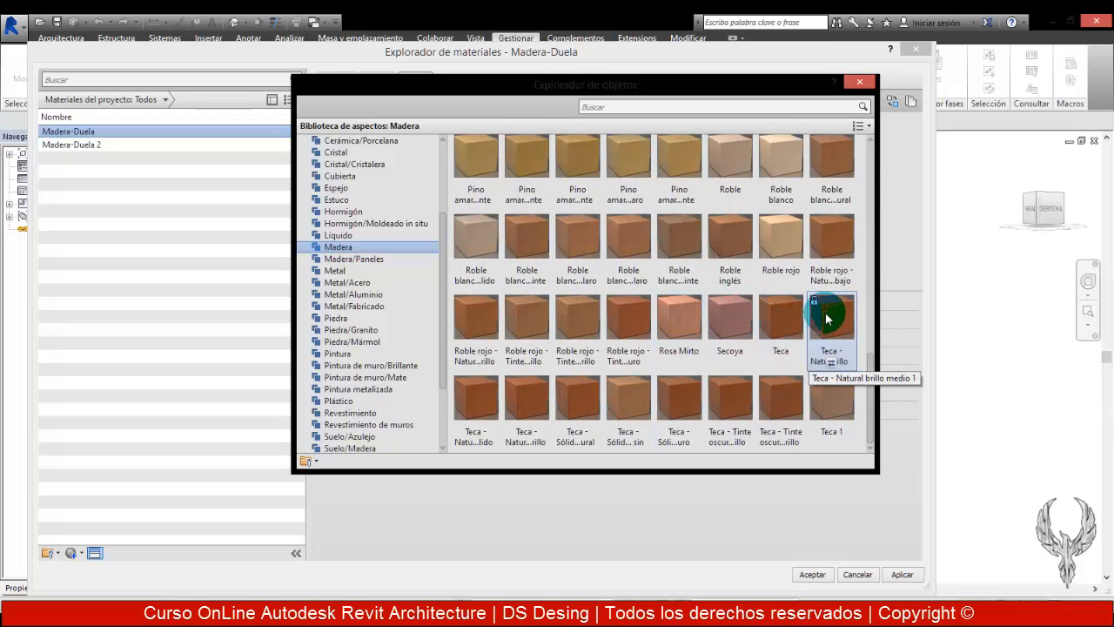
{"action": "scroll", "coordinate": [744, 255], "scroll_direction": "up", "scroll_amount": 3}
{"action": "scroll", "coordinate": [730, 253], "scroll_direction": "up", "scroll_amount": 6}
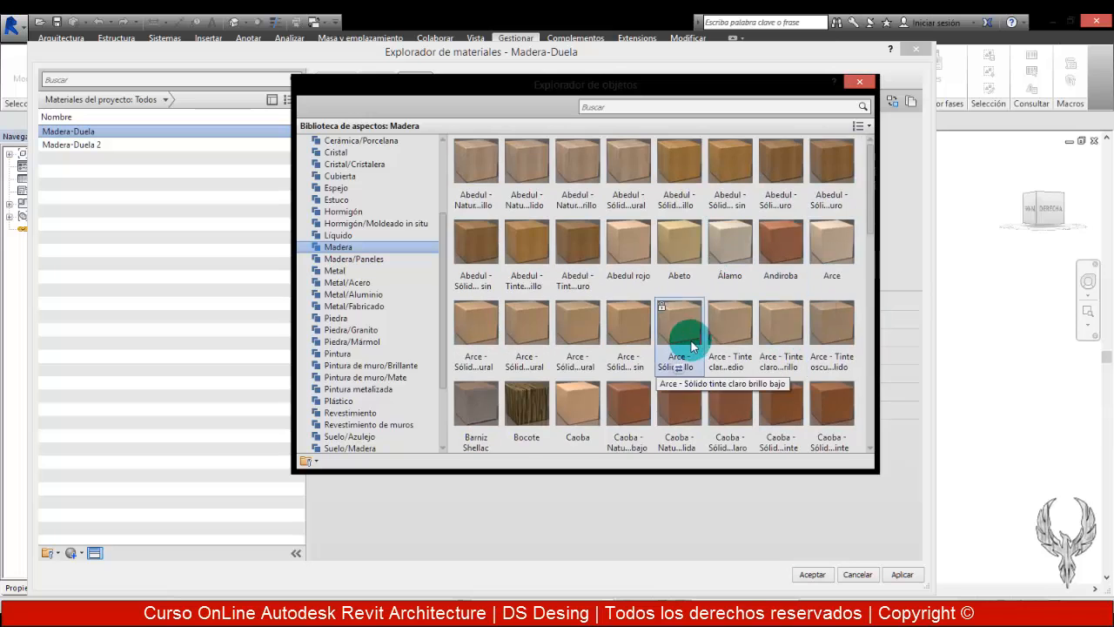
{"action": "scroll", "coordinate": [690, 348], "scroll_direction": "down", "scroll_amount": 3}
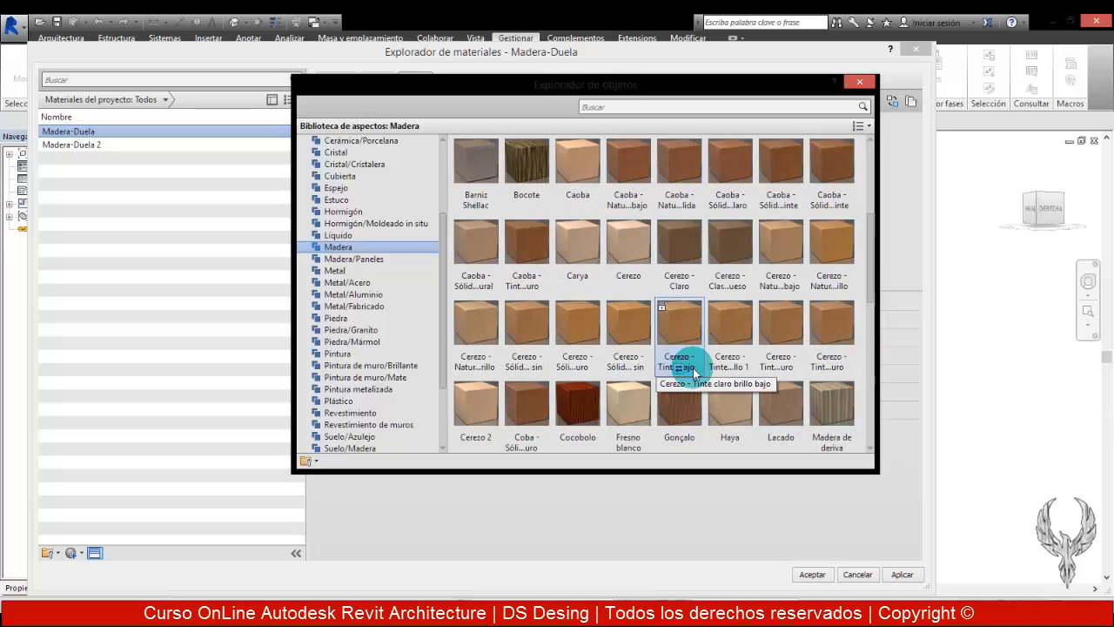
{"action": "double_click", "coordinate": [579, 409]}
{"action": "left_click_drag", "start_coordinate": [748, 94], "coordinate": [447, 154]}
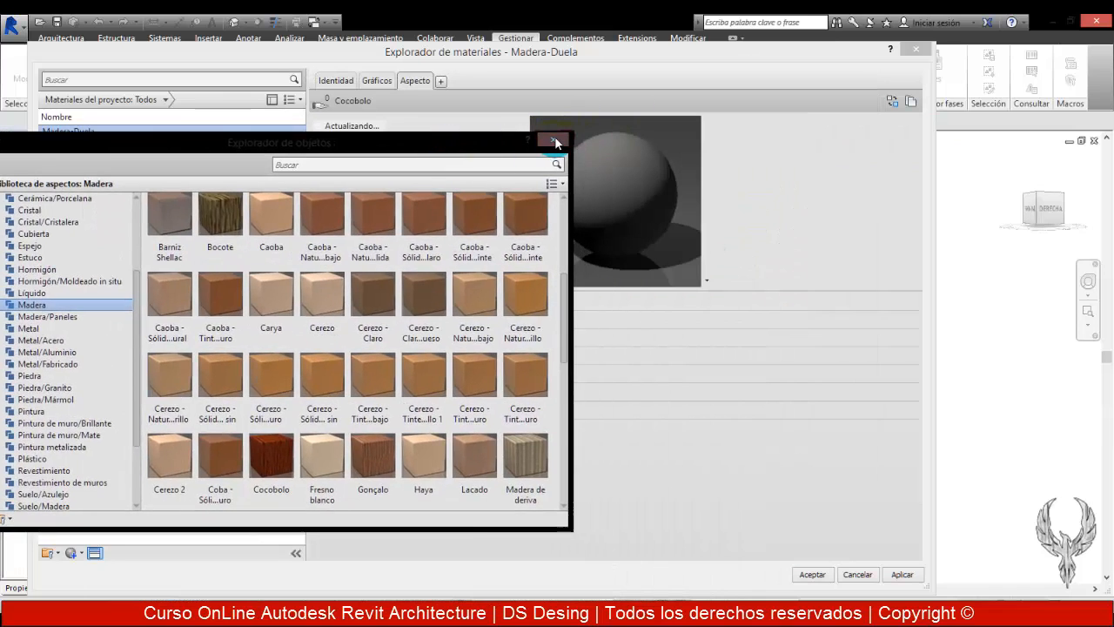
{"action": "left_click", "coordinate": [553, 140]}
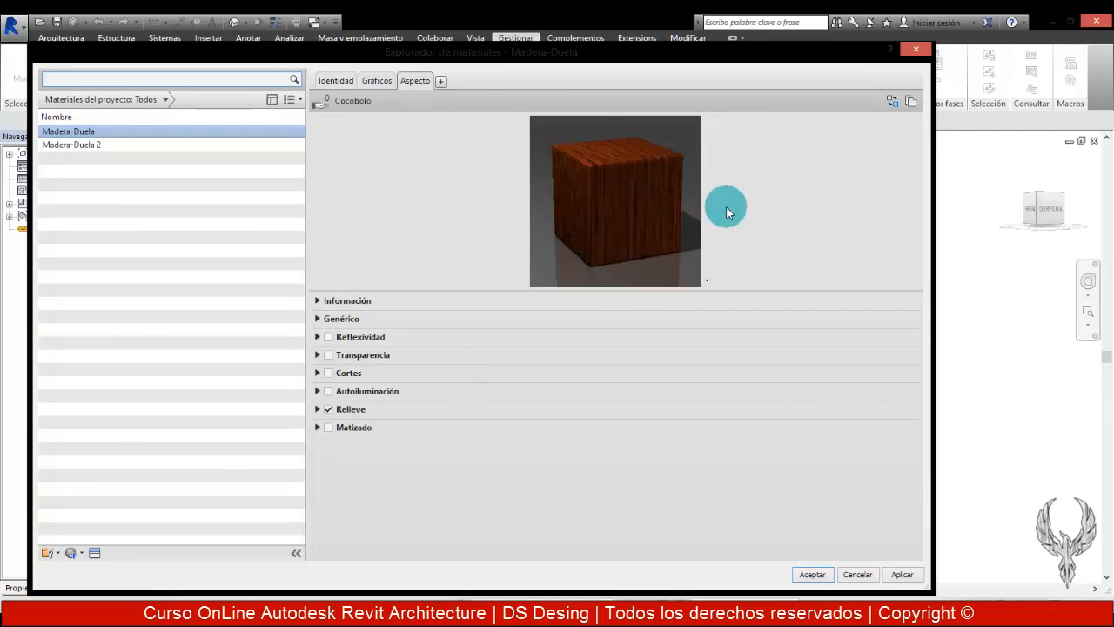
Enlarge the Cocobolo preview slightly and view it in the Esfera and Utilidad scenes
{"action": "mouse_move", "coordinate": [633, 292]}
{"action": "left_mouse_down"}
{"action": "mouse_move", "coordinate": [667, 524]}
{"action": "mouse_move", "coordinate": [600, 214]}
{"action": "mouse_move", "coordinate": [621, 298]}
{"action": "left_mouse_up"}
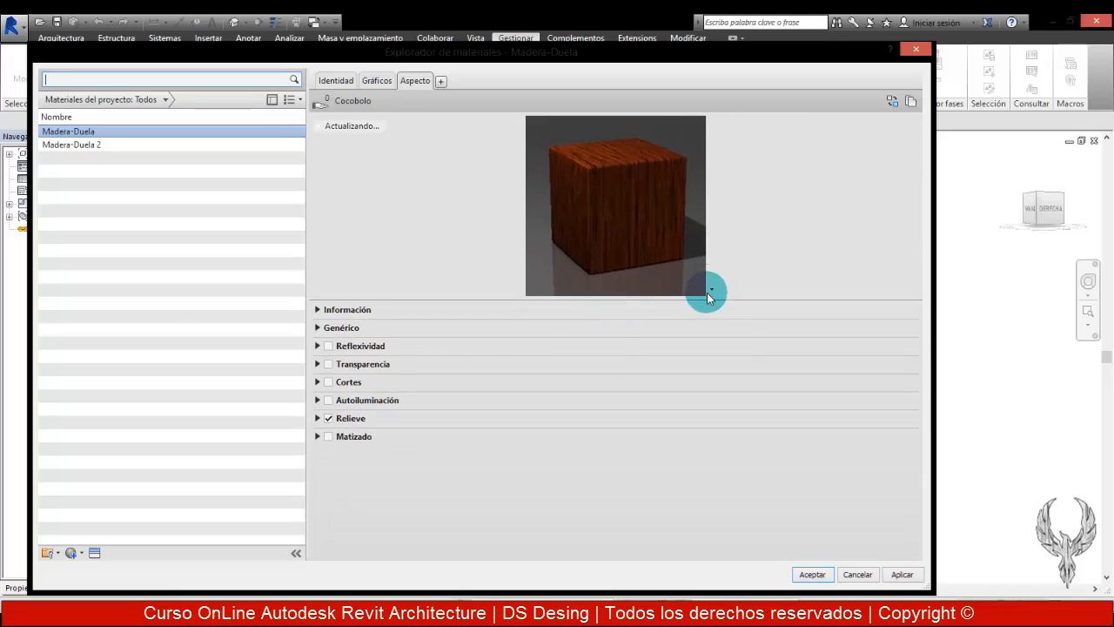
{"action": "left_click", "coordinate": [712, 291]}
{"action": "left_click", "coordinate": [604, 300]}
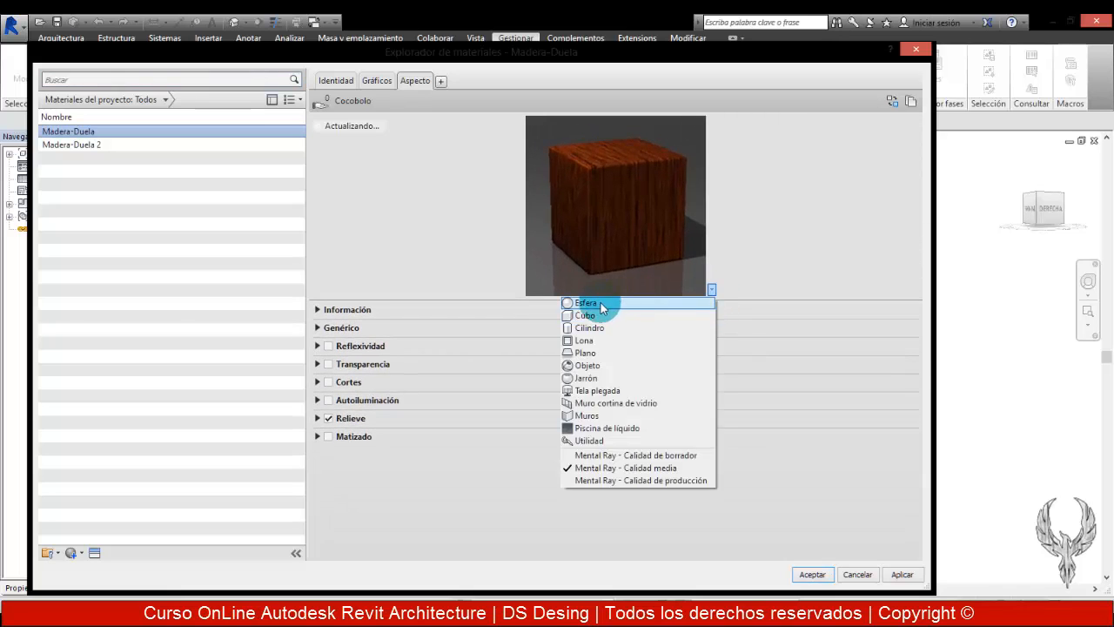
{"action": "left_click", "coordinate": [712, 290]}
{"action": "left_click", "coordinate": [604, 438]}
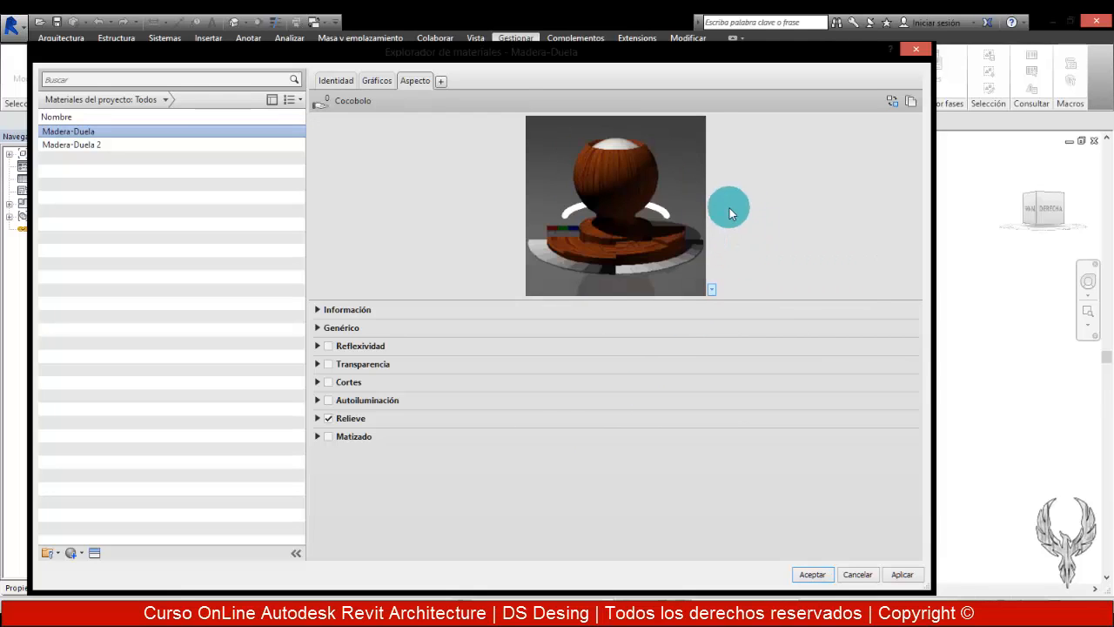
Reduce the Cocobolo preview image and set its scene to Esfera
{"action": "mouse_move", "coordinate": [632, 310]}
{"action": "left_mouse_down"}
{"action": "mouse_move", "coordinate": [634, 301]}
{"action": "mouse_move", "coordinate": [612, 499]}
{"action": "mouse_move", "coordinate": [631, 292]}
{"action": "left_mouse_up"}
{"action": "left_click", "coordinate": [707, 280]}
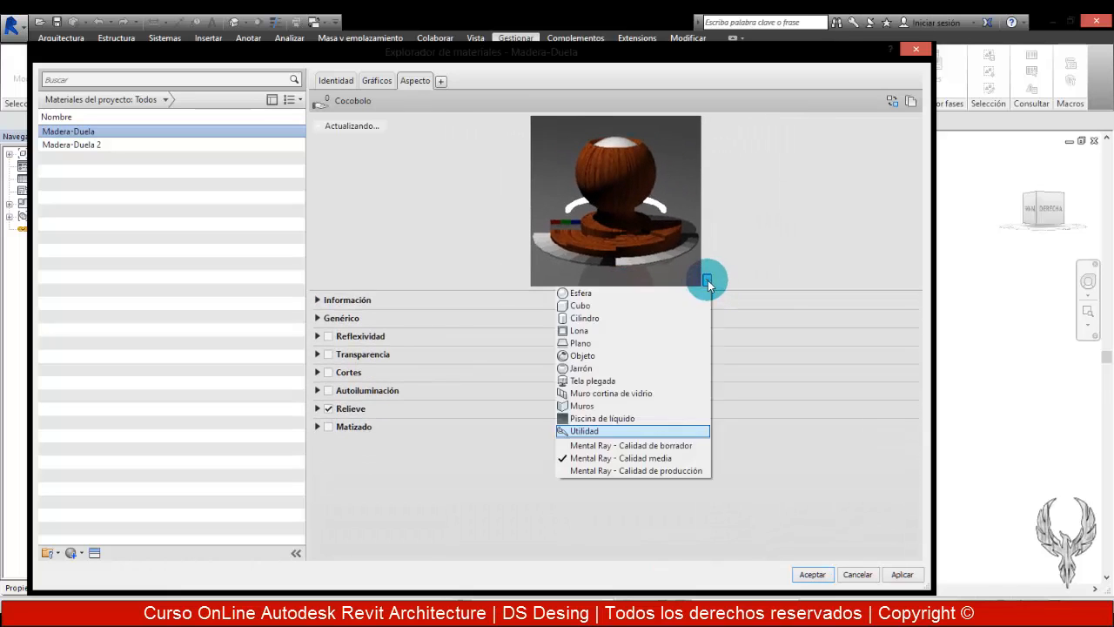
{"action": "left_click", "coordinate": [629, 295]}
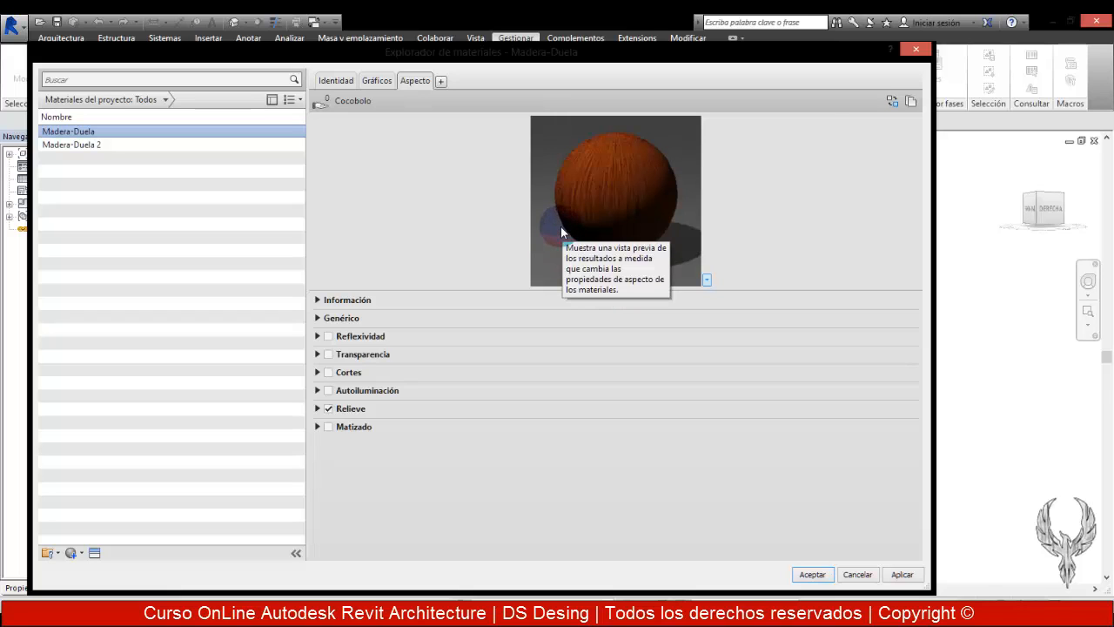
{"action": "mouse_move", "coordinate": [646, 288]}
{"action": "left_mouse_down"}
{"action": "mouse_move", "coordinate": [653, 450]}
{"action": "mouse_move", "coordinate": [668, 460]}
{"action": "mouse_move", "coordinate": [684, 336]}
{"action": "mouse_move", "coordinate": [666, 296]}
{"action": "left_mouse_up"}
{"action": "left_click", "coordinate": [513, 426]}
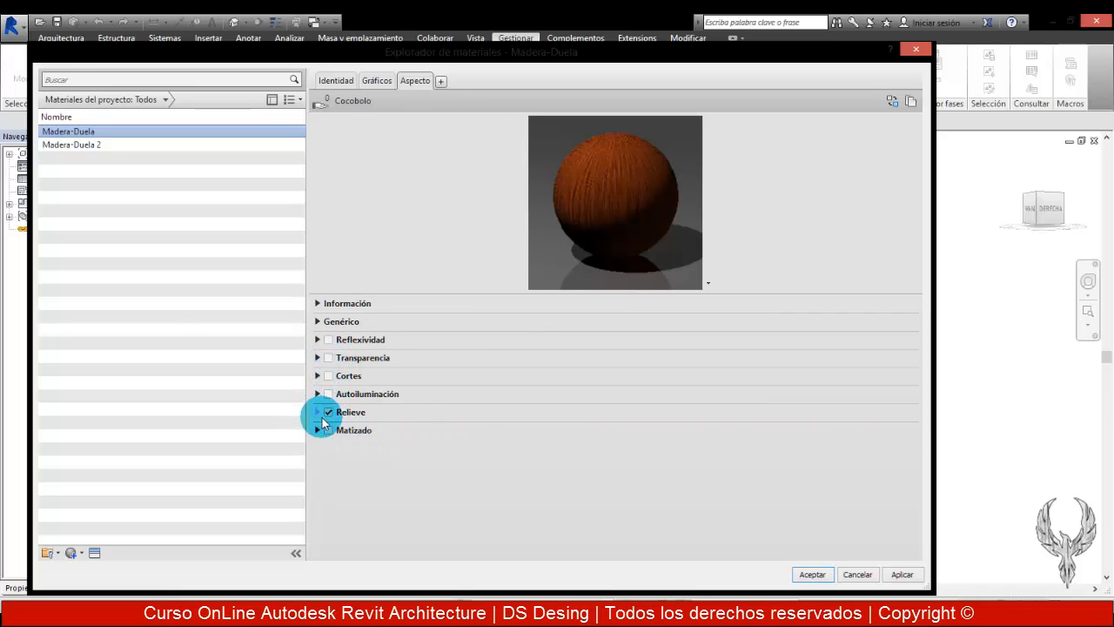
Expand the Relieve properties and enlarge the preview to examine the relief of the wood grain
{"action": "left_click", "coordinate": [318, 411]}
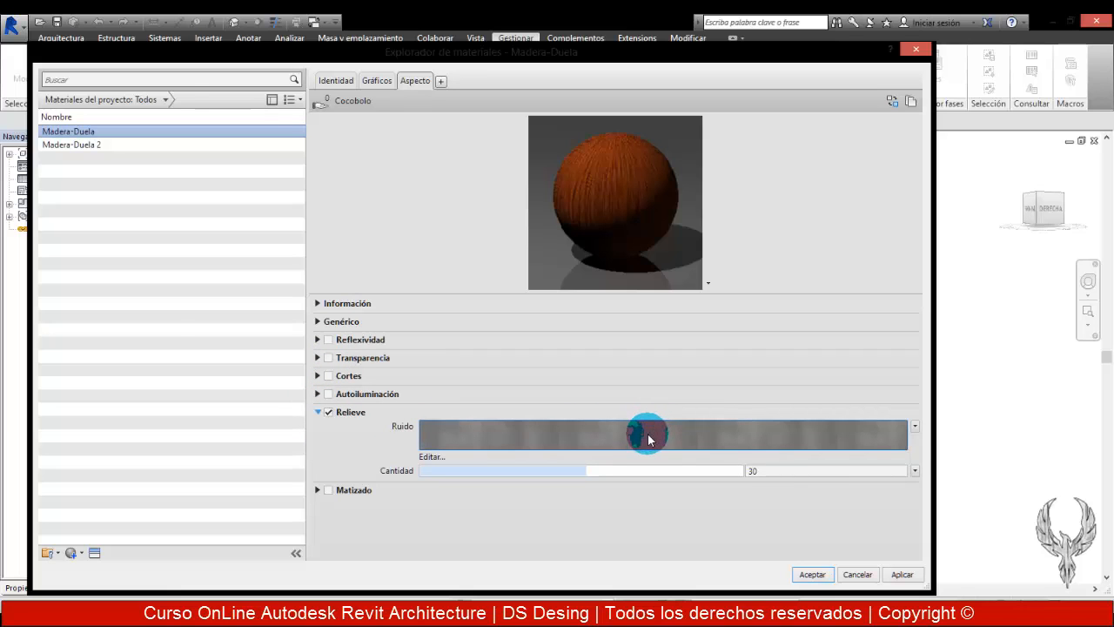
{"action": "mouse_move", "coordinate": [648, 440]}
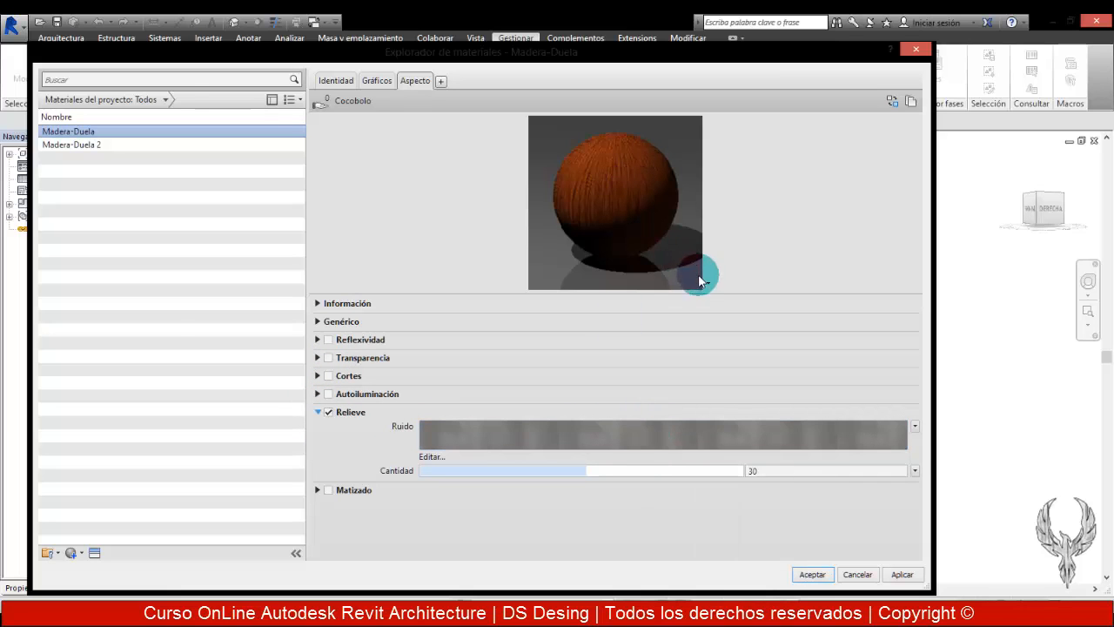
{"action": "left_click_drag", "start_coordinate": [661, 295], "coordinate": [662, 536]}
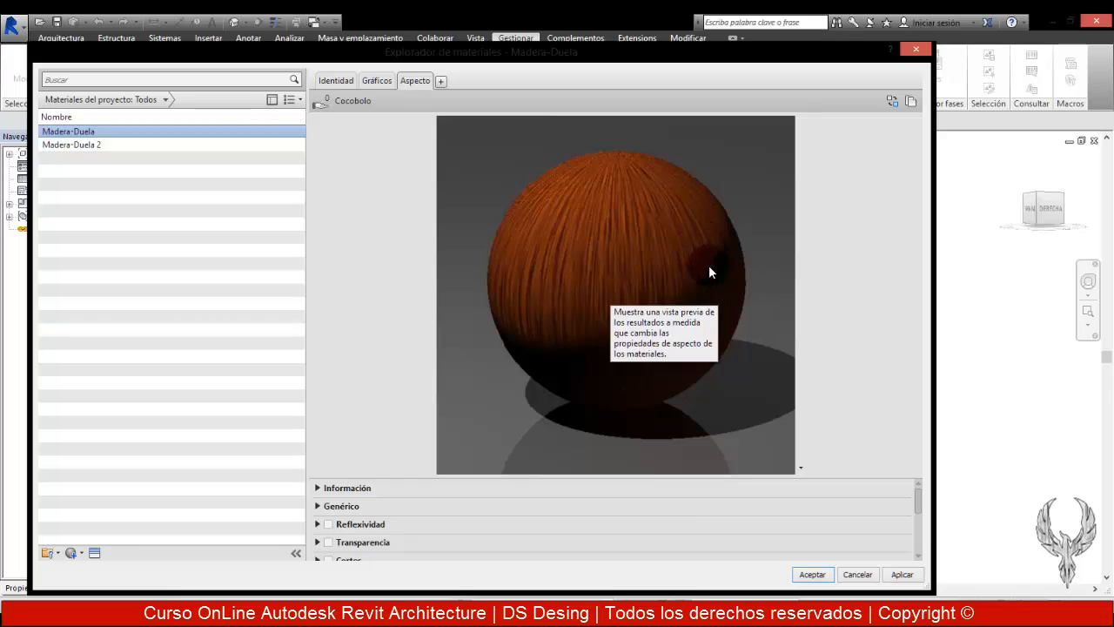
Try a Relieve amount of 1000 on the Cocobolo appearance and examine the enlarged preview
{"action": "left_click_drag", "start_coordinate": [630, 477], "coordinate": [647, 247]}
{"action": "left_click", "coordinate": [516, 424]}
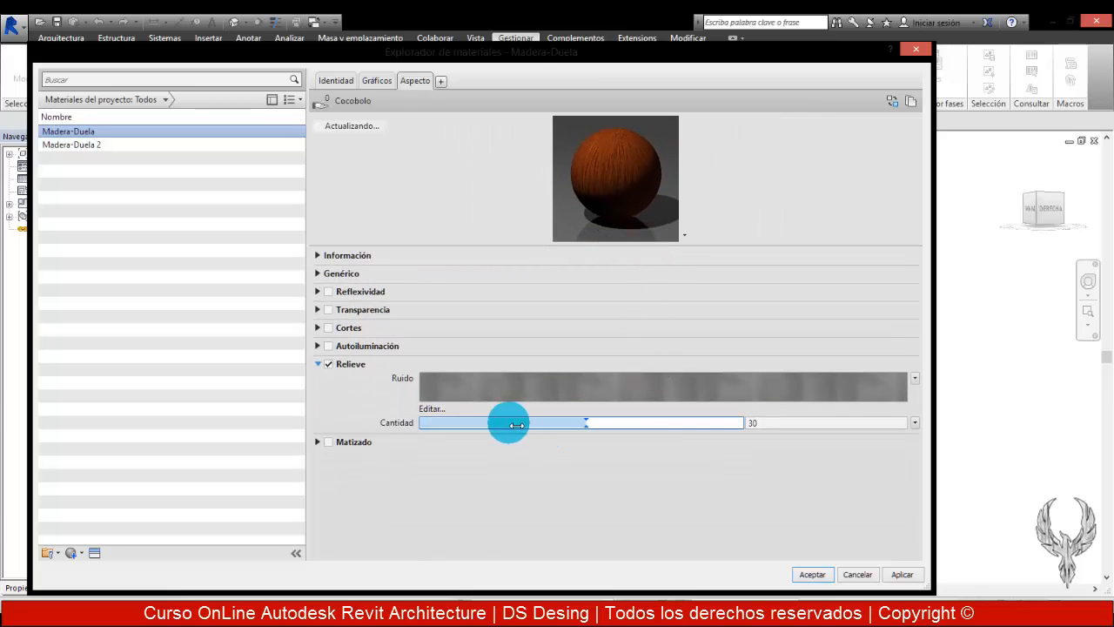
{"action": "left_click_drag", "start_coordinate": [604, 419], "coordinate": [745, 427]}
{"action": "left_click_drag", "start_coordinate": [628, 254], "coordinate": [617, 459]}
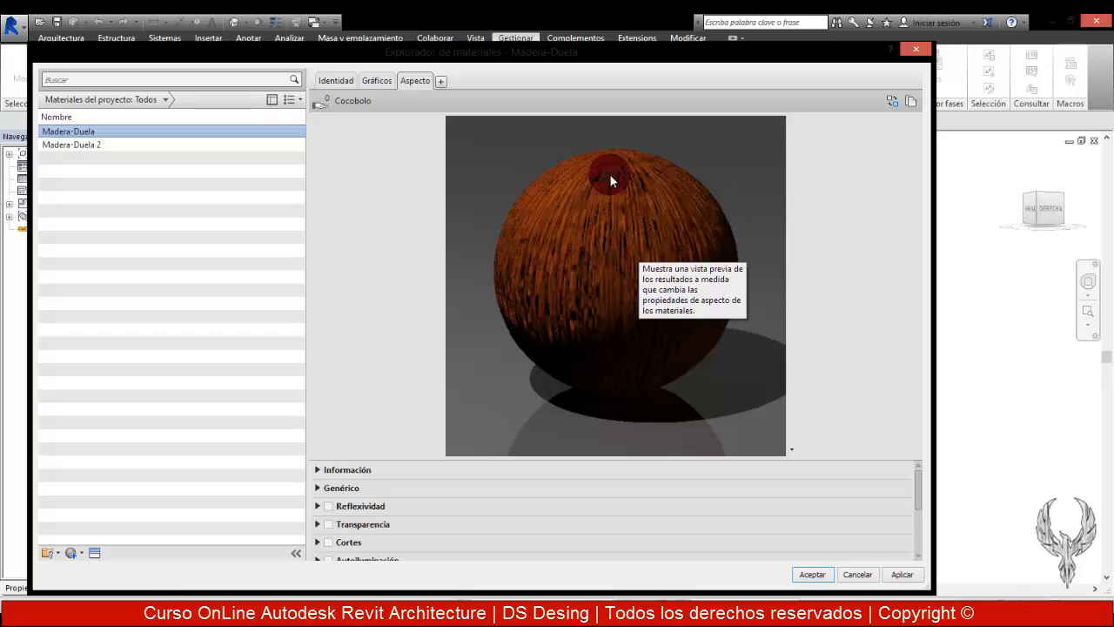
{"action": "left_click_drag", "start_coordinate": [644, 470], "coordinate": [645, 301]}
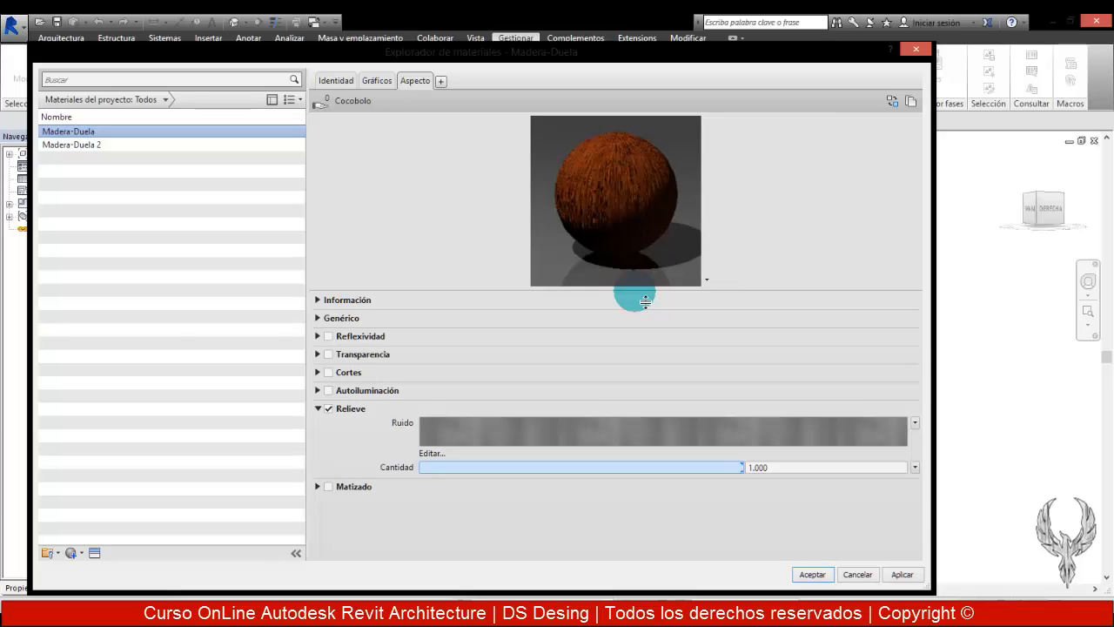
Collapse the Relieve properties and review the name, description and keywords in the Información properties
{"action": "left_click", "coordinate": [317, 408]}
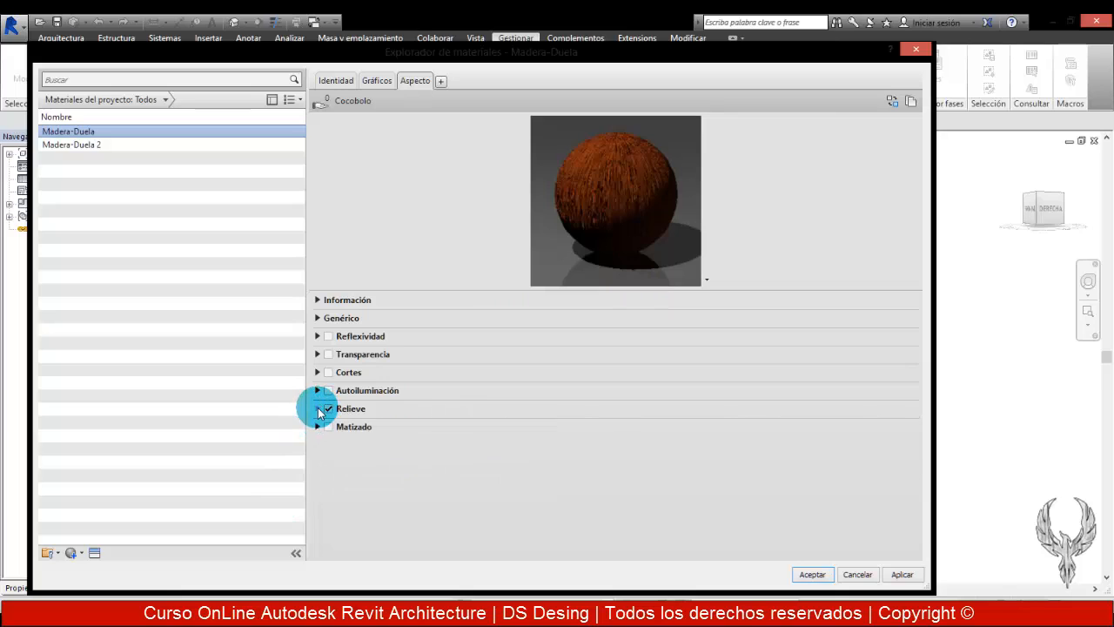
{"action": "left_click", "coordinate": [318, 300]}
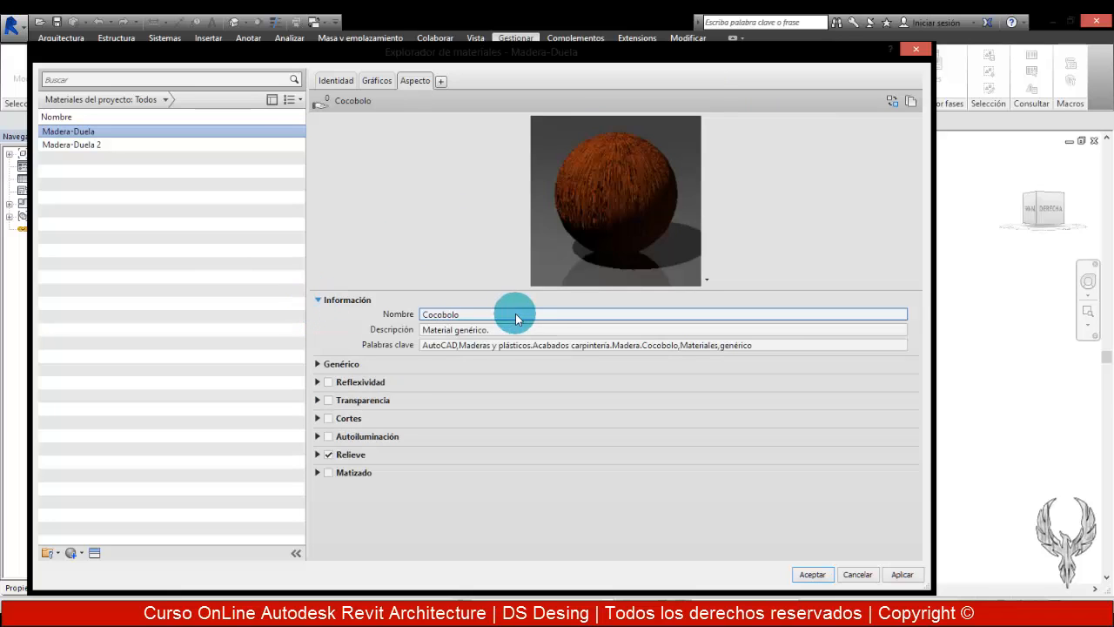
{"action": "left_click", "coordinate": [317, 299]}
{"action": "left_click", "coordinate": [316, 299]}
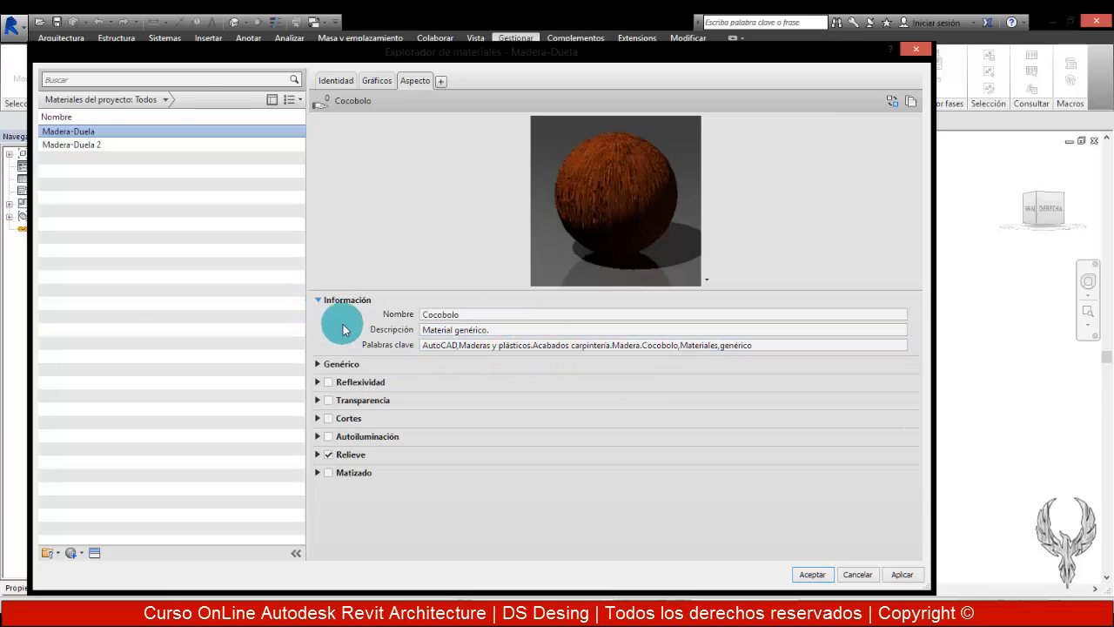
{"action": "left_click", "coordinate": [318, 301]}
Examine the Ruido texture and its parameters in the Genérico properties, and close the texture editor
{"action": "left_click", "coordinate": [316, 317]}
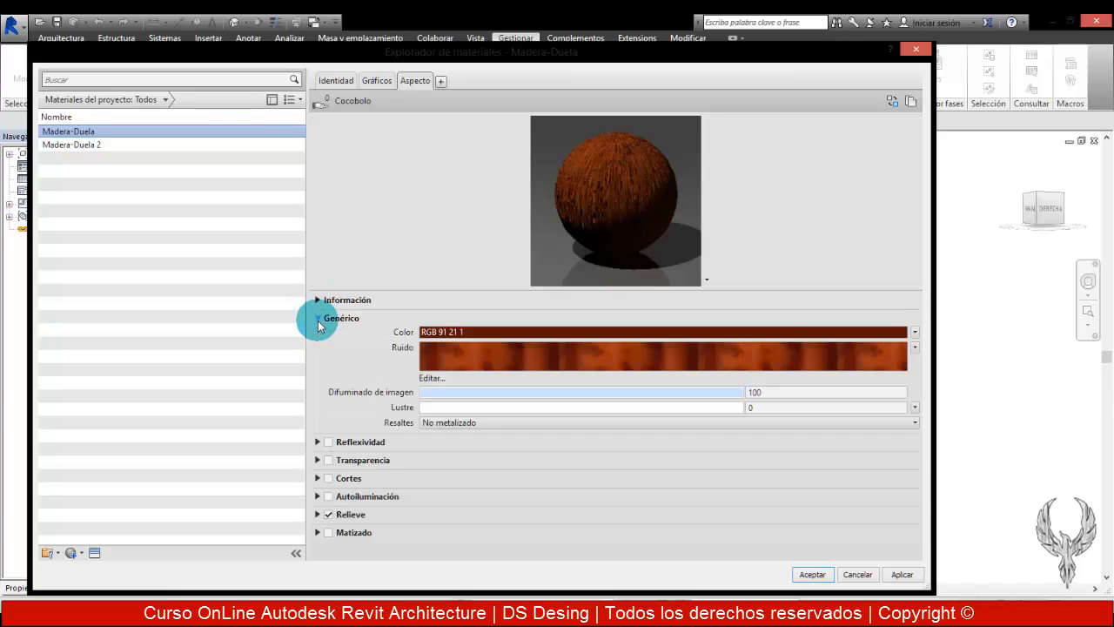
{"action": "left_click", "coordinate": [567, 353]}
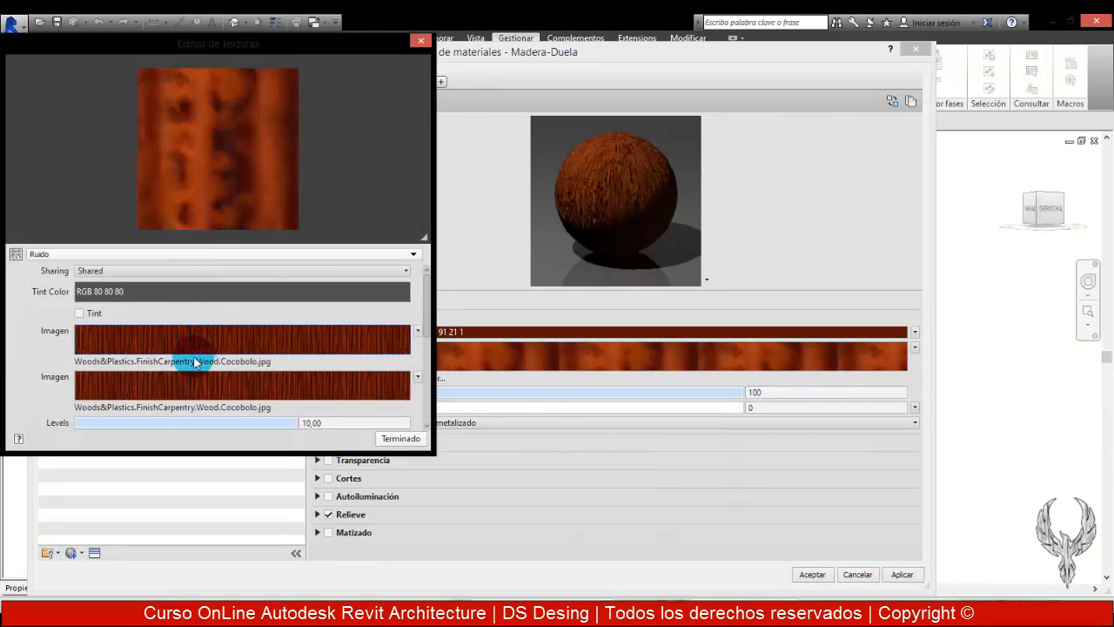
{"action": "left_click", "coordinate": [210, 151]}
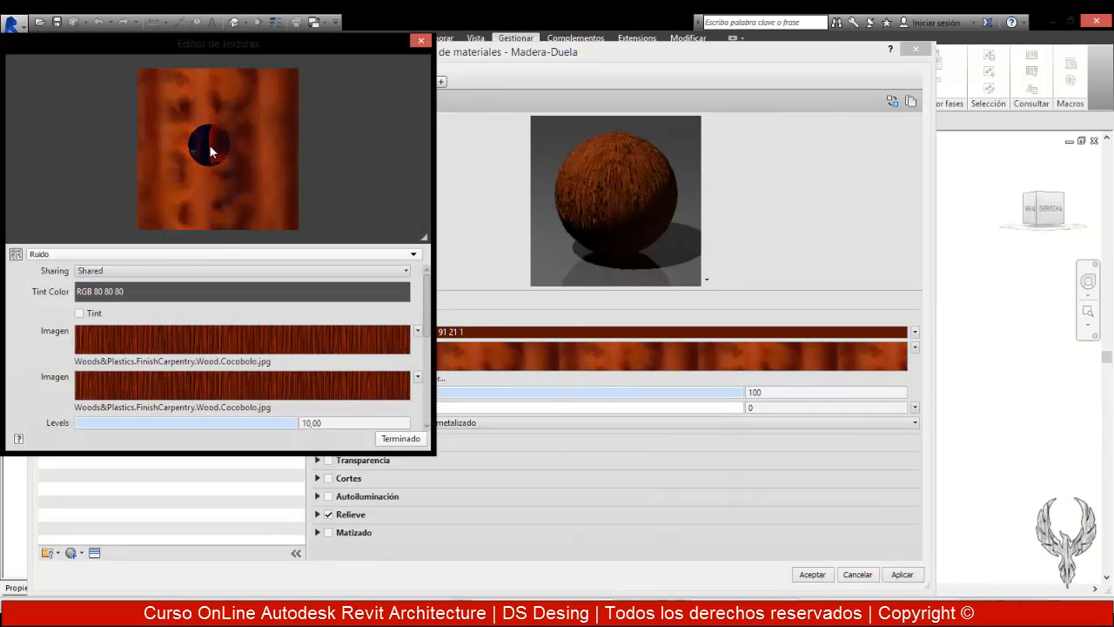
{"action": "scroll", "coordinate": [248, 323], "scroll_direction": "down", "scroll_amount": 4}
{"action": "left_click", "coordinate": [241, 315]}
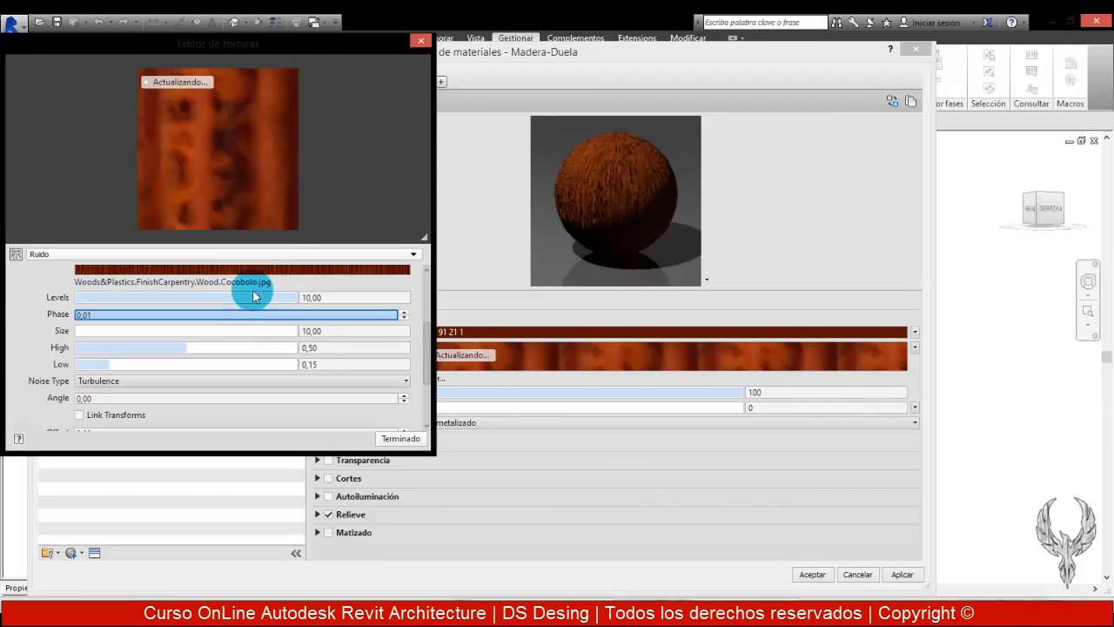
{"action": "left_click", "coordinate": [516, 143]}
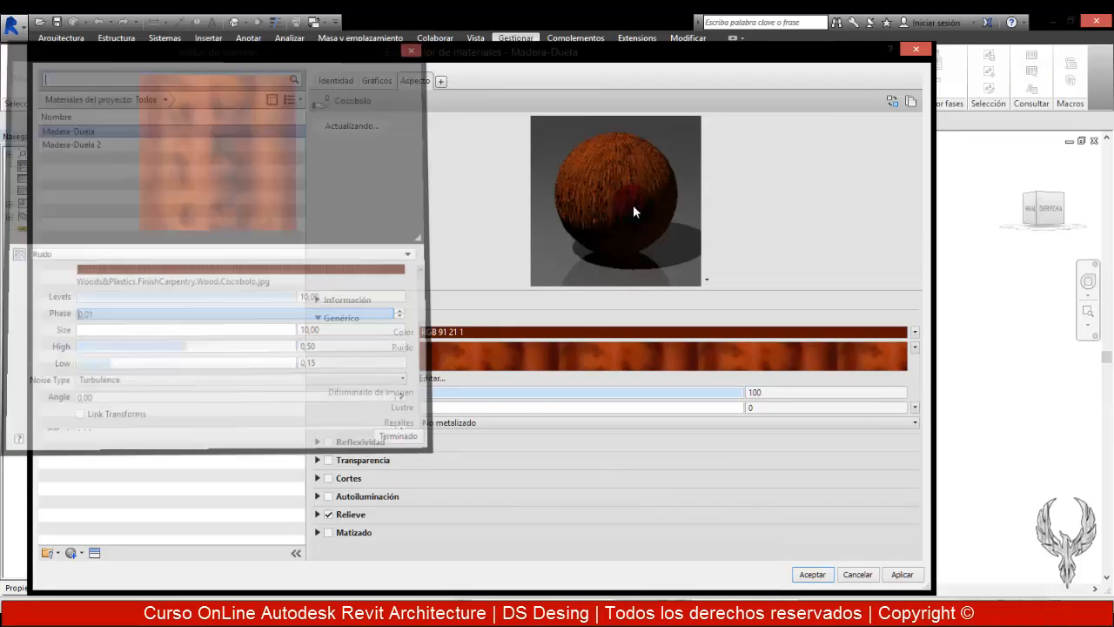
{"action": "left_click", "coordinate": [317, 318]}
Set the Relieve amount to 30, apply the change and collapse the Relieve properties
{"action": "left_click", "coordinate": [318, 408]}
{"action": "left_click_drag", "start_coordinate": [744, 468], "coordinate": [575, 467]}
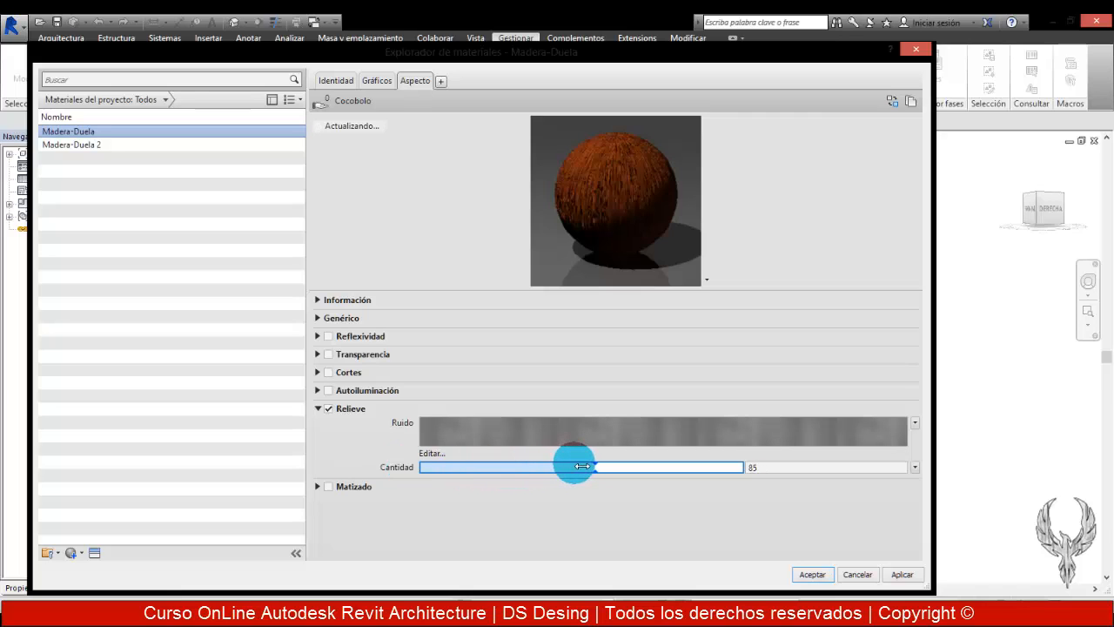
{"action": "left_click", "coordinate": [774, 465]}
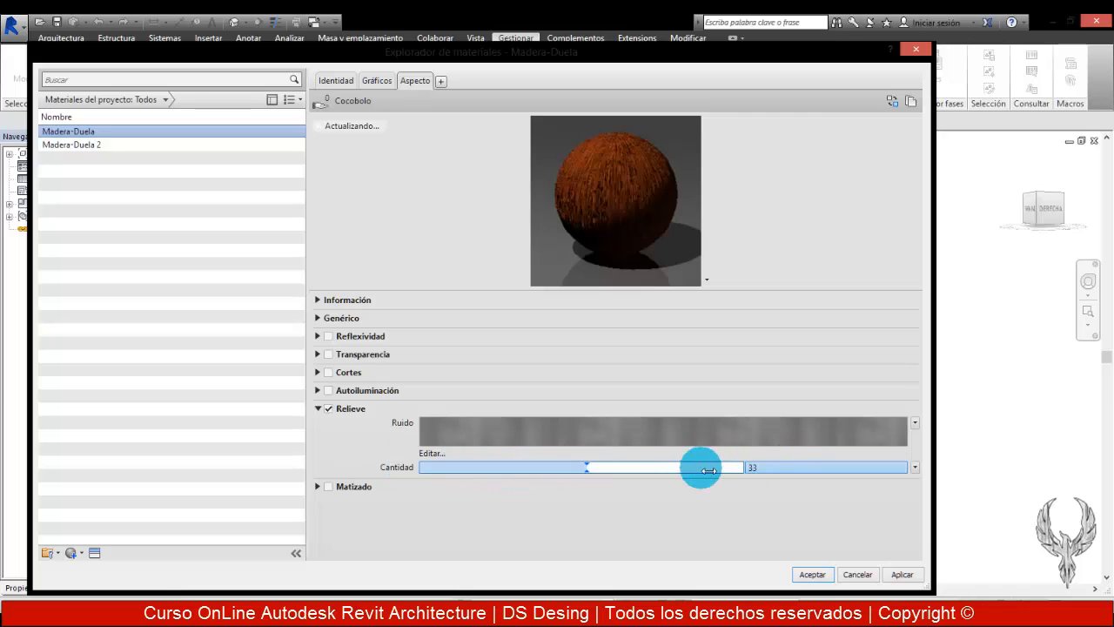
{"action": "left_click", "coordinate": [766, 468]}
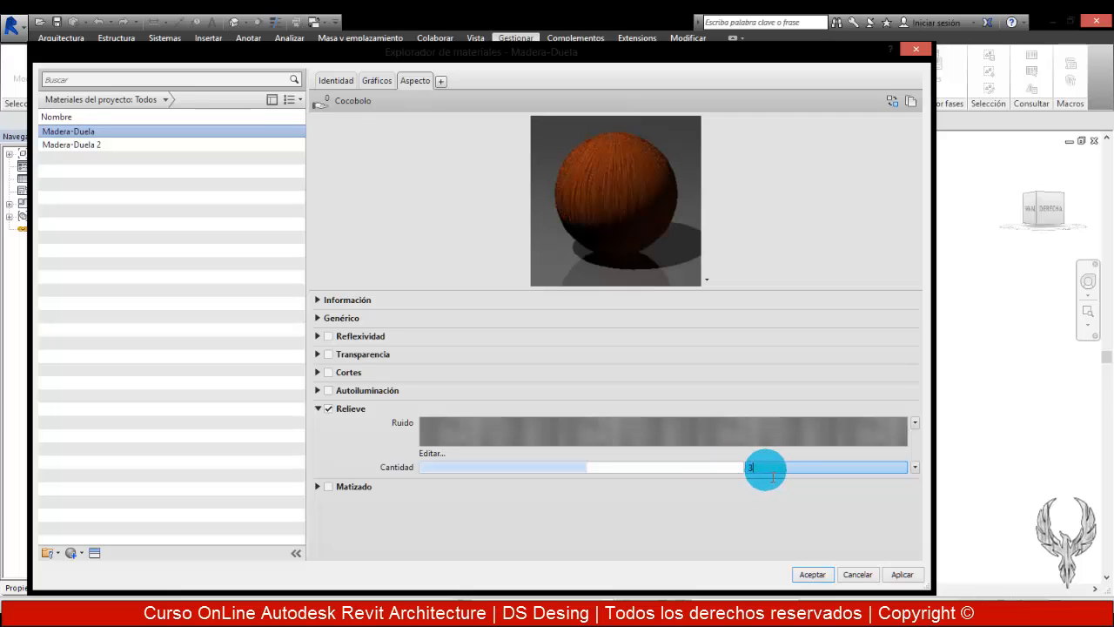
{"action": "left_click", "coordinate": [901, 572]}
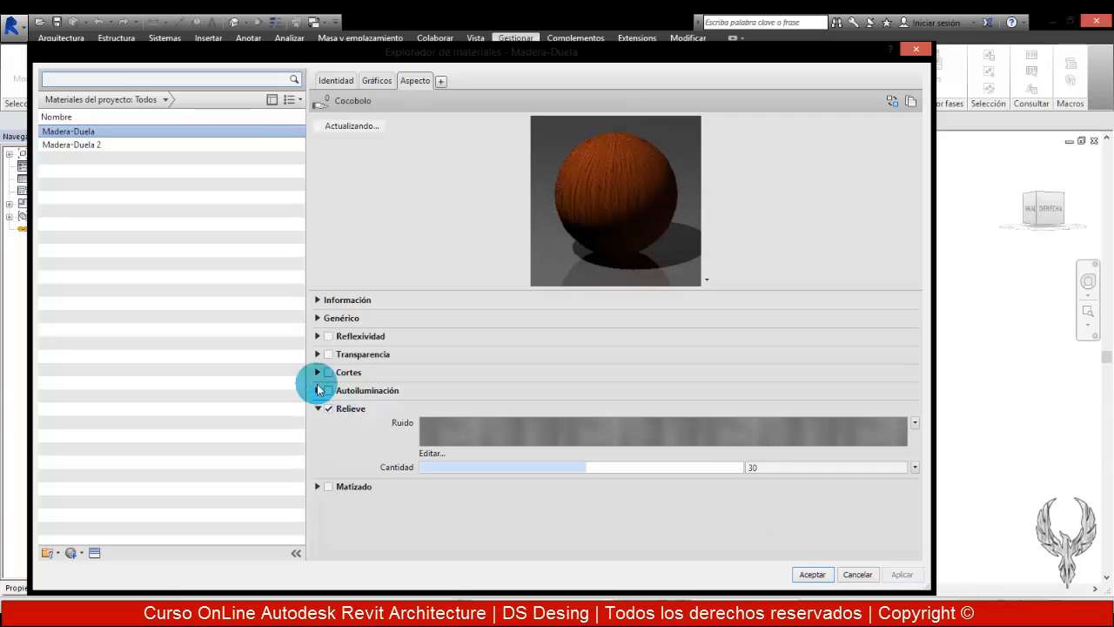
{"action": "left_click", "coordinate": [318, 409]}
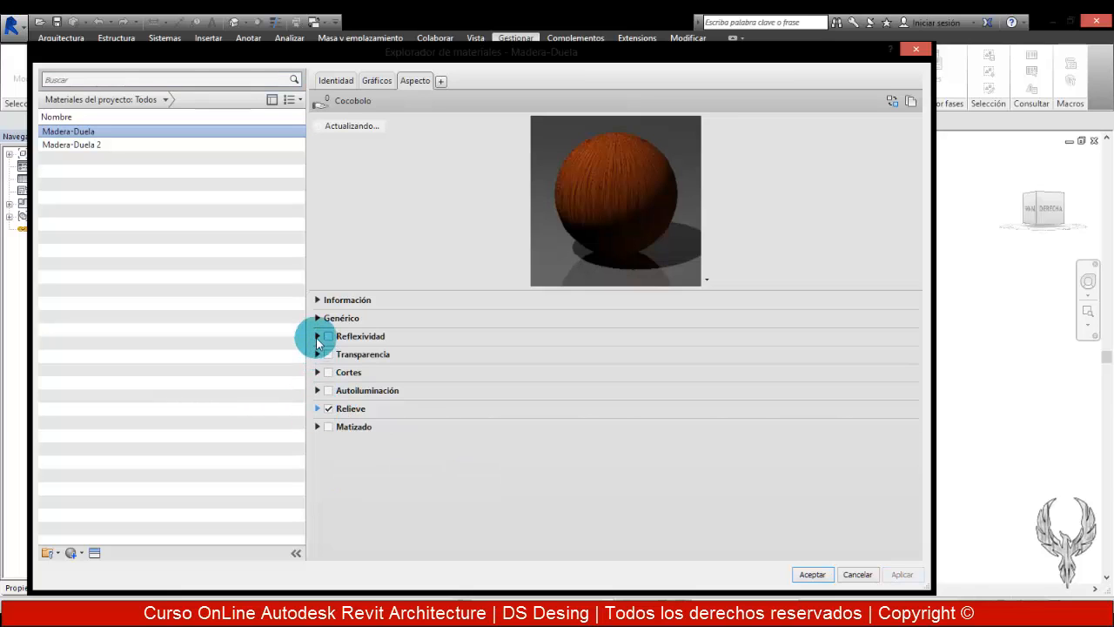
Enable Reflexividad for the Cocobolo appearance and set Directa to 5 and Oblicua to 4
{"action": "left_click", "coordinate": [316, 337]}
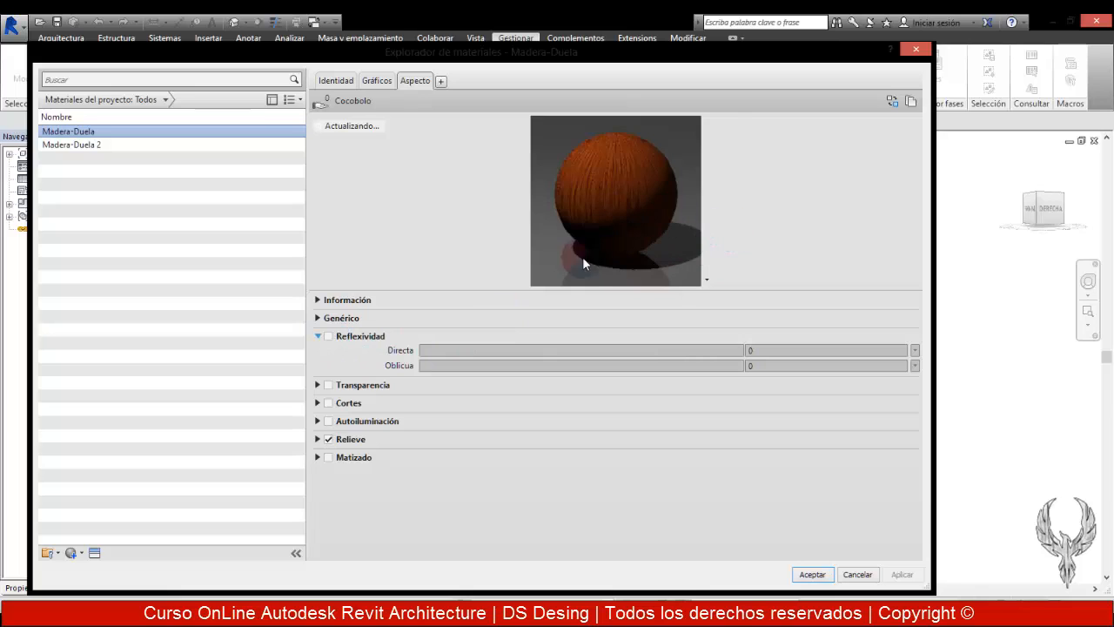
{"action": "left_click", "coordinate": [328, 336]}
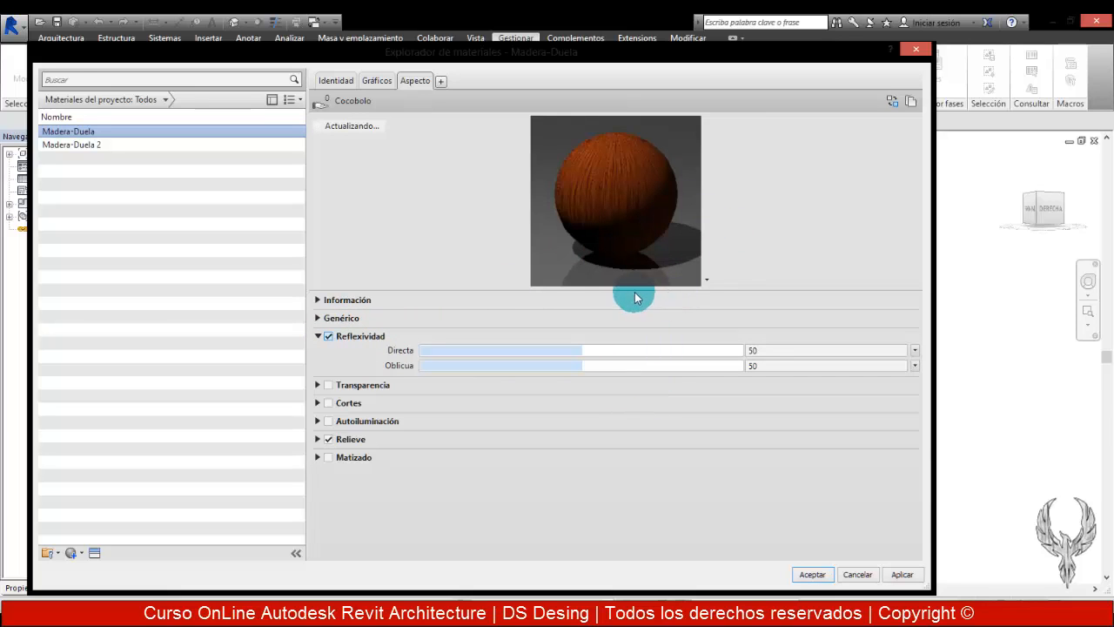
{"action": "left_click_drag", "start_coordinate": [639, 299], "coordinate": [629, 346]}
{"action": "left_click", "coordinate": [530, 396]}
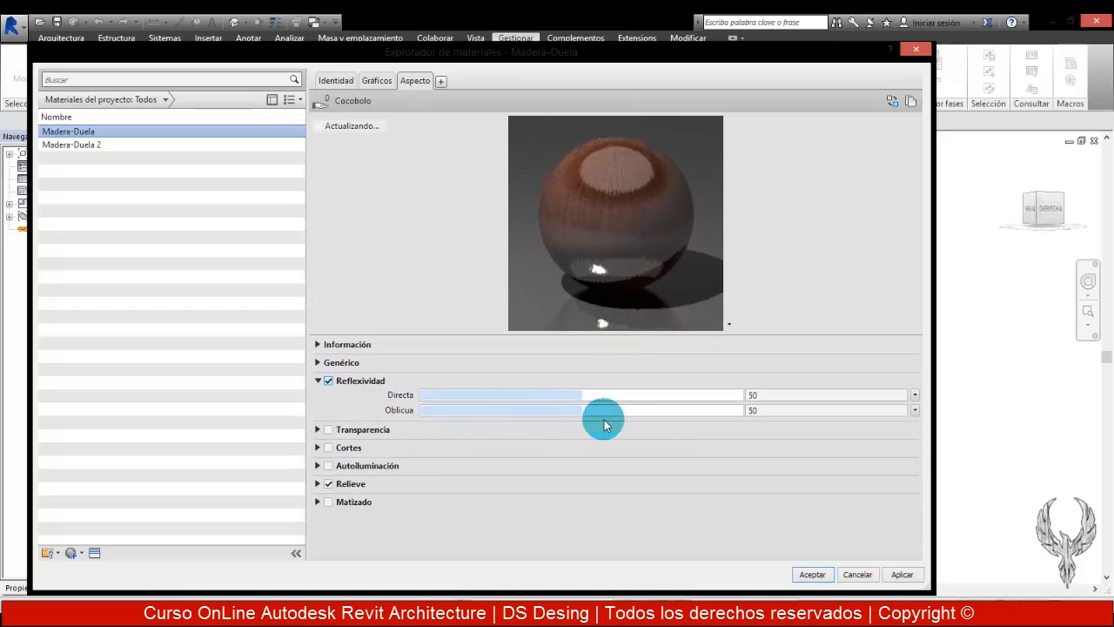
{"action": "left_click_drag", "start_coordinate": [574, 396], "coordinate": [447, 410]}
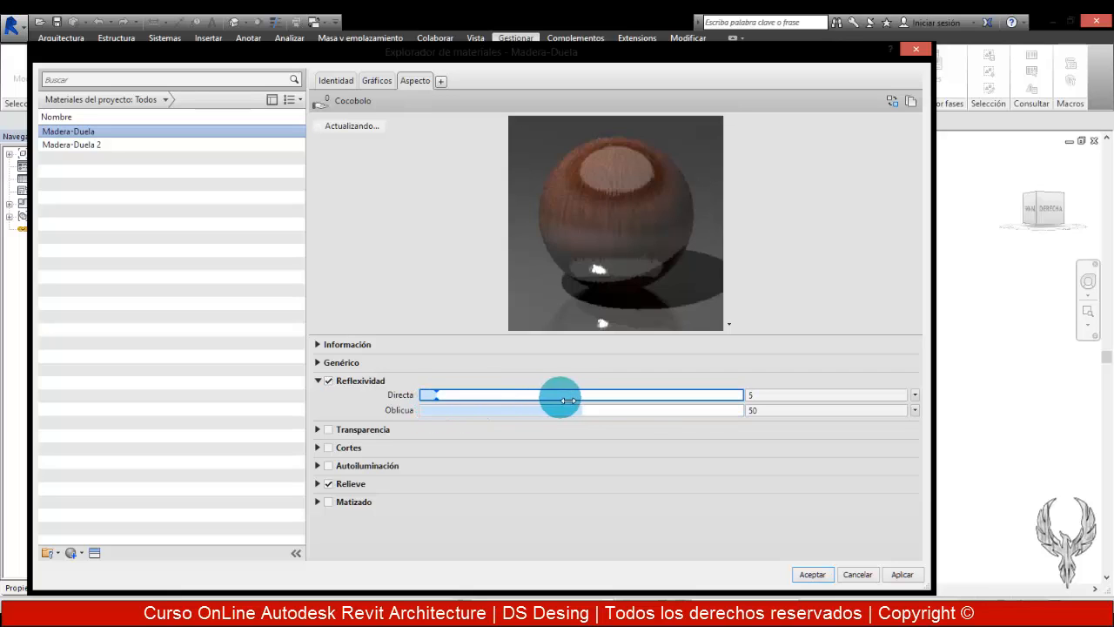
{"action": "left_click_drag", "start_coordinate": [579, 406], "coordinate": [437, 420]}
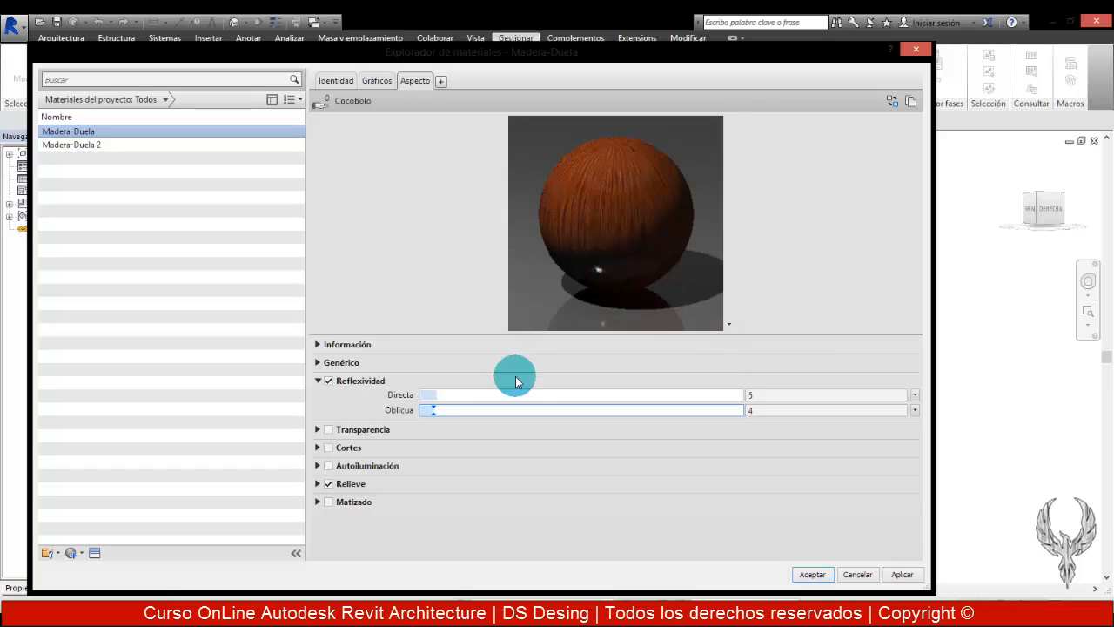
Try a Directa reflectivity of 8 and an Oblicua of 1, and disable Reflexividad
{"action": "left_click", "coordinate": [435, 394]}
{"action": "left_click_drag", "start_coordinate": [468, 395], "coordinate": [523, 391]}
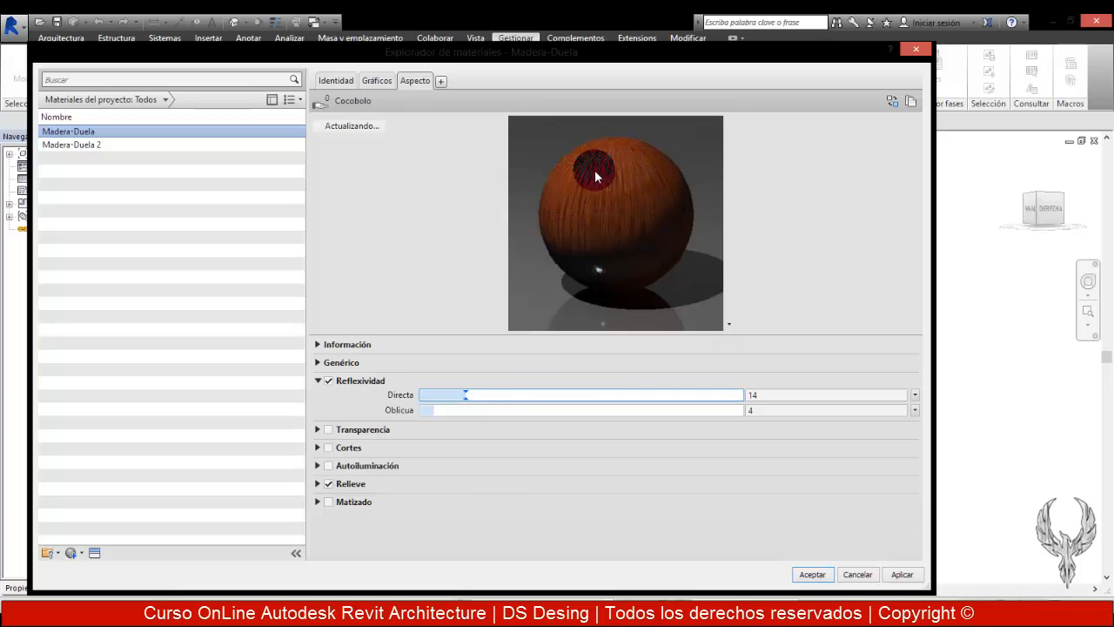
{"action": "left_click", "coordinate": [451, 395]}
{"action": "left_click_drag", "start_coordinate": [438, 395], "coordinate": [434, 395]}
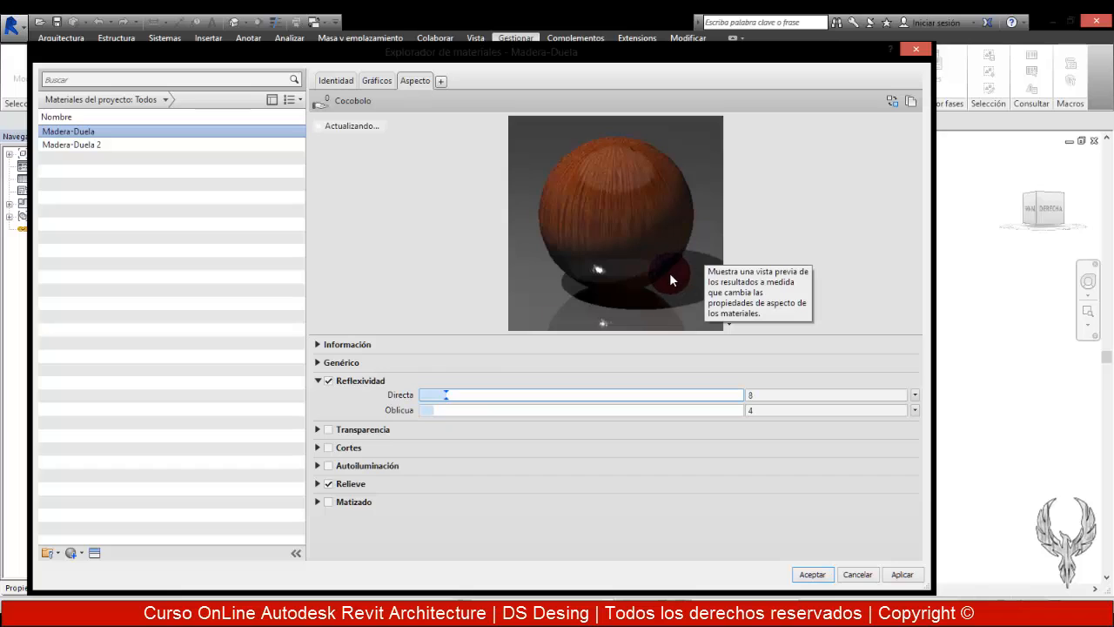
{"action": "left_click", "coordinate": [566, 375]}
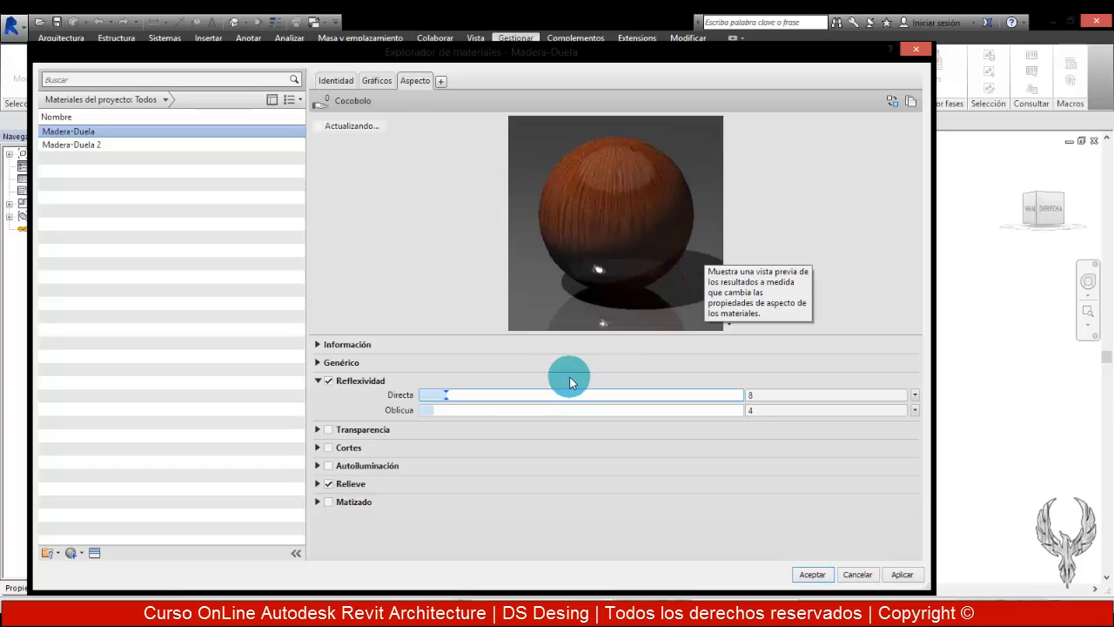
{"action": "left_click", "coordinate": [436, 404]}
{"action": "left_click_drag", "start_coordinate": [436, 407], "coordinate": [426, 411]}
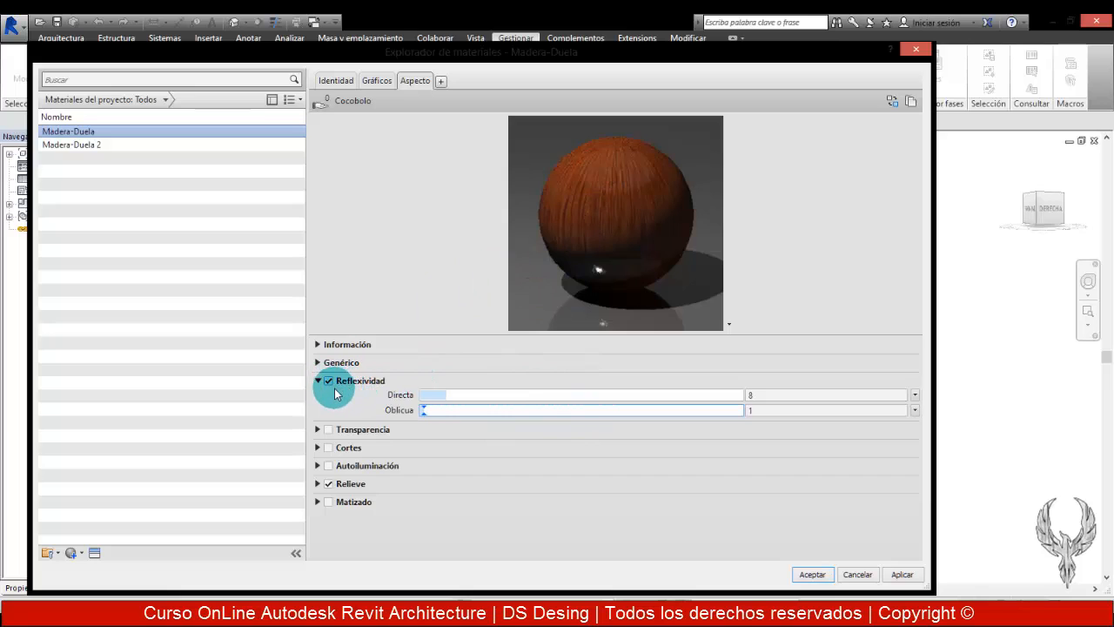
{"action": "left_click", "coordinate": [328, 381]}
{"action": "left_click", "coordinate": [318, 381]}
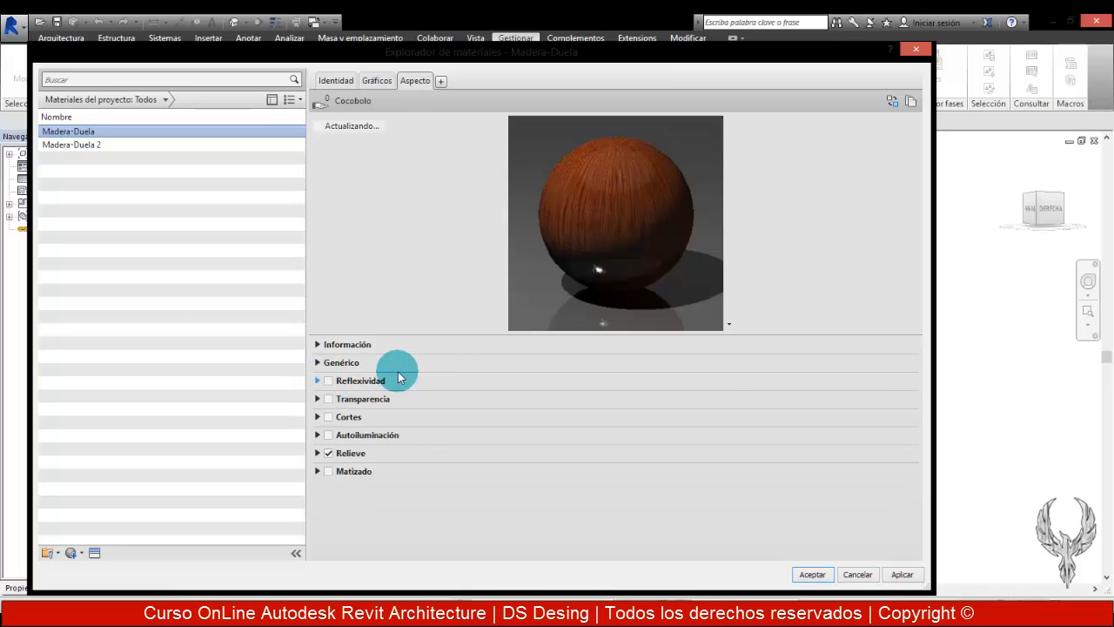
Look over the Información properties and the wood texture page in the browser, and return to the material explorer
{"action": "left_click", "coordinate": [316, 344]}
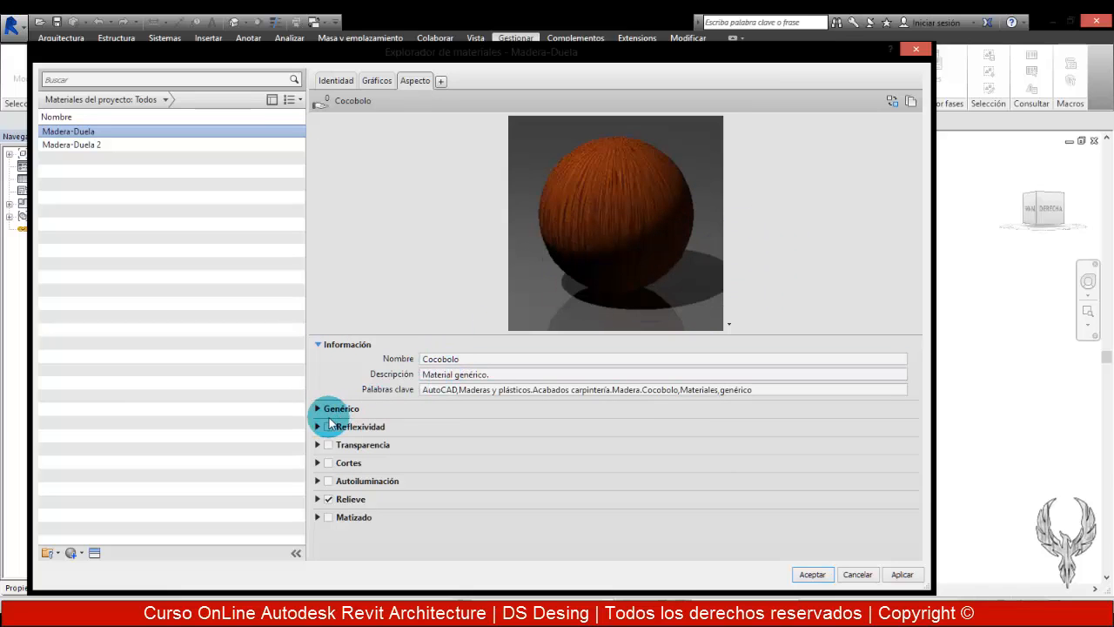
{"action": "left_click", "coordinate": [318, 348]}
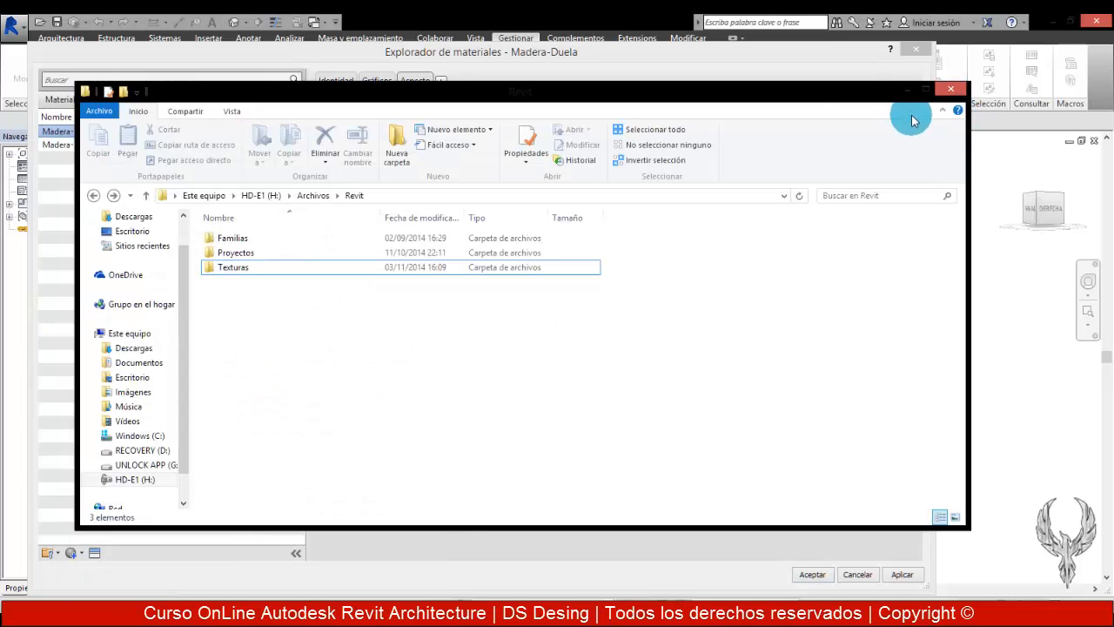
{"action": "left_click", "coordinate": [950, 88]}
{"action": "left_click", "coordinate": [145, 587]}
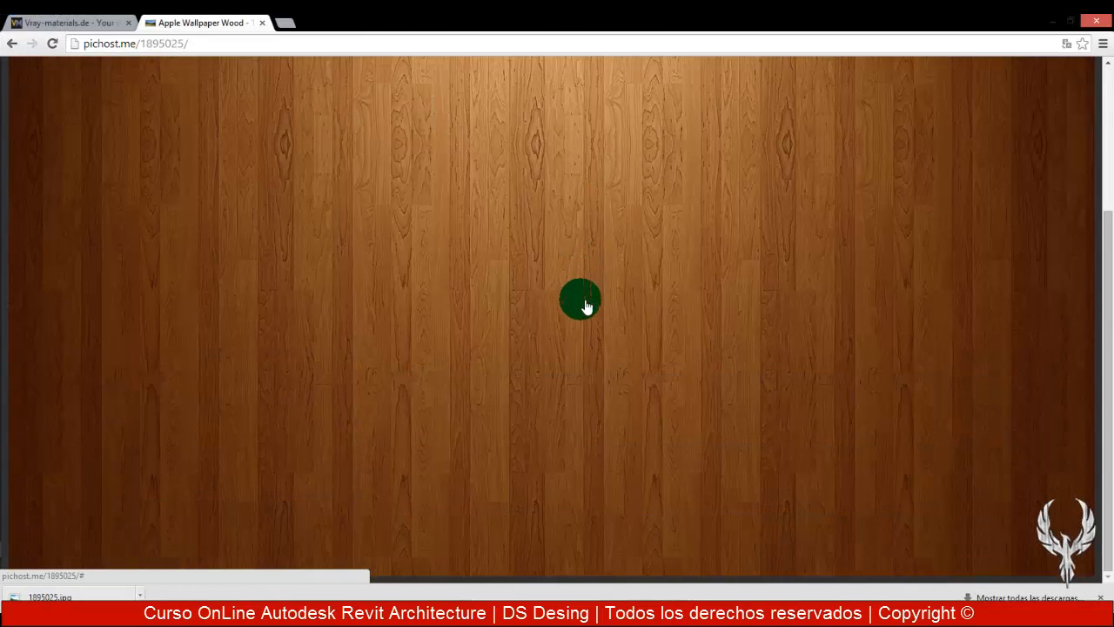
{"action": "left_click", "coordinate": [1055, 21]}
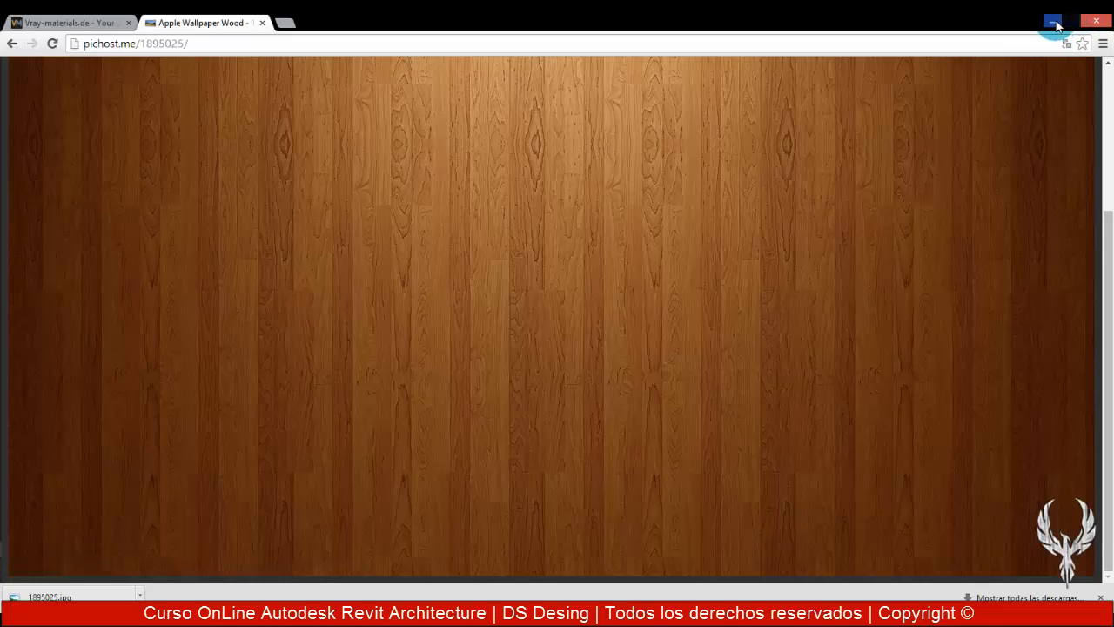
Open the Genérico Ruido texture of the Cocobolo appearance and bring up the file selection for its second image
{"action": "left_click", "coordinate": [318, 362]}
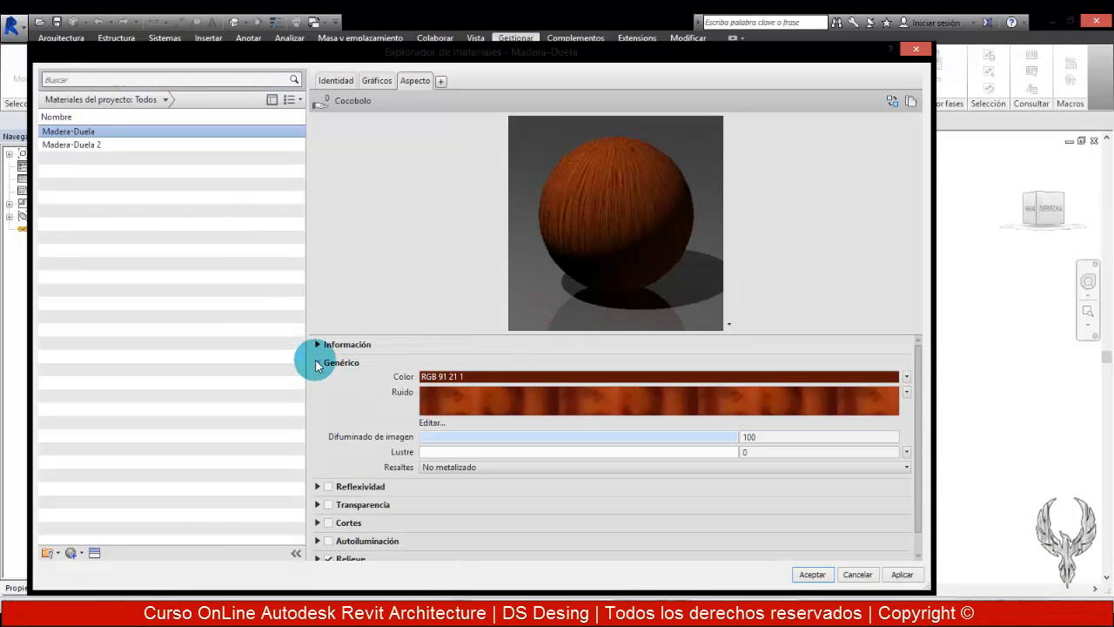
{"action": "left_click", "coordinate": [520, 408]}
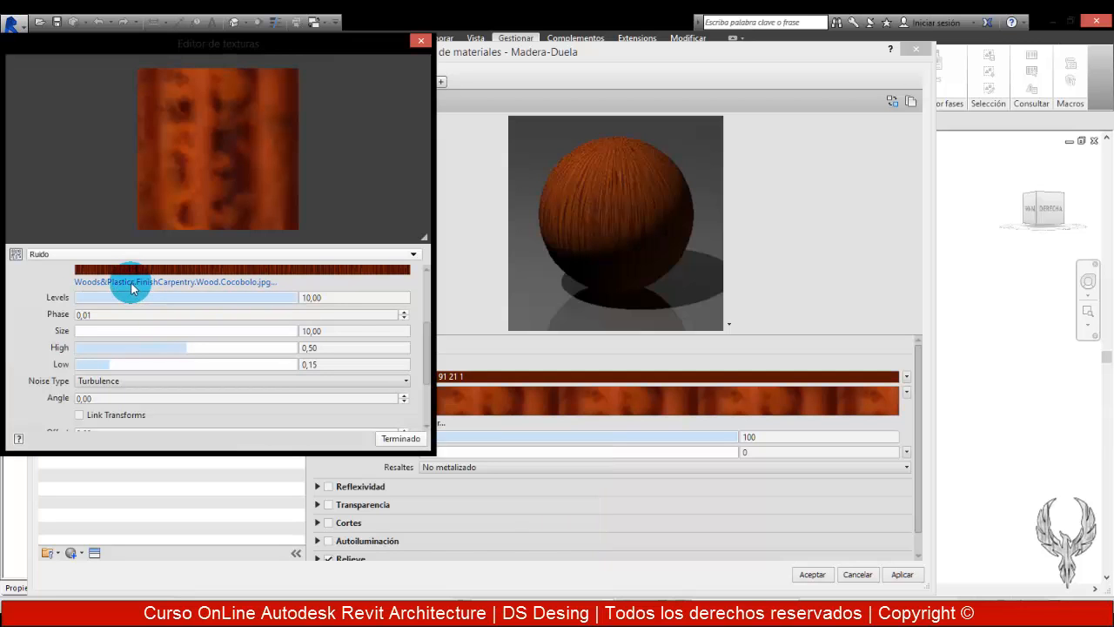
{"action": "left_click", "coordinate": [212, 288]}
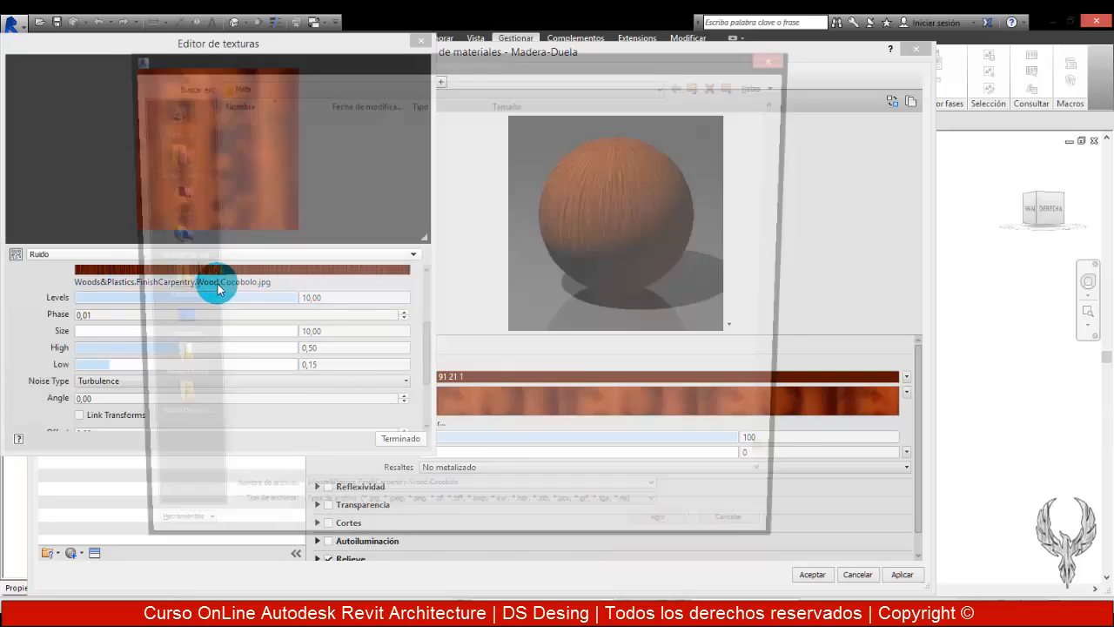
{"action": "scroll", "coordinate": [627, 287], "scroll_direction": "up", "scroll_amount": 5}
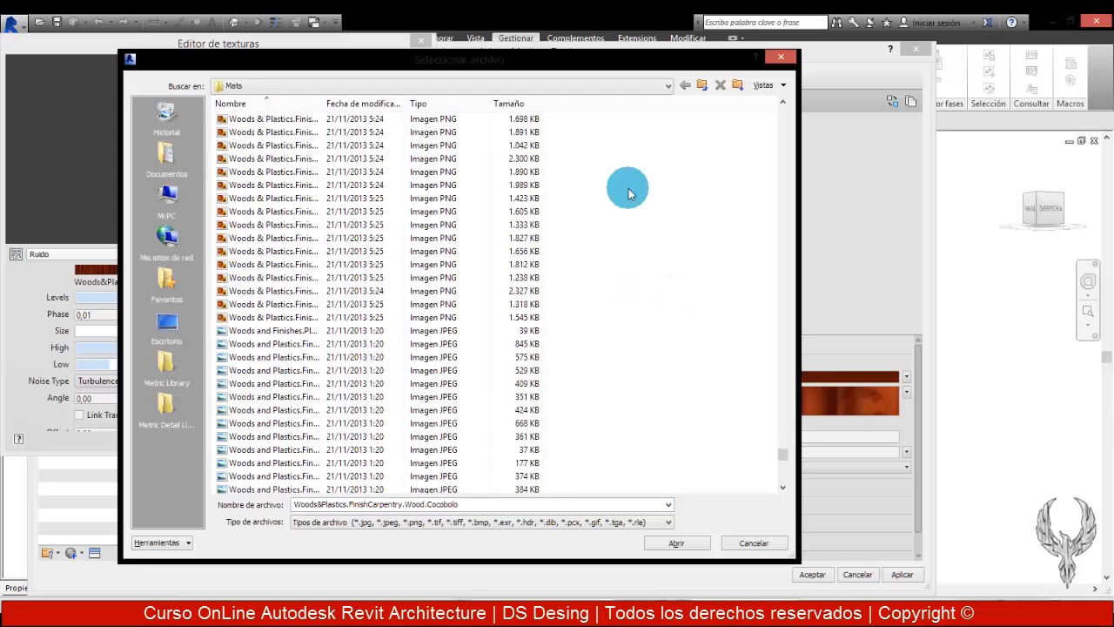
Load 1895025 from the Texturas > Madera folder on drive HD-E1 (H:) as the second noise image and apply the change
{"action": "left_click", "coordinate": [667, 86]}
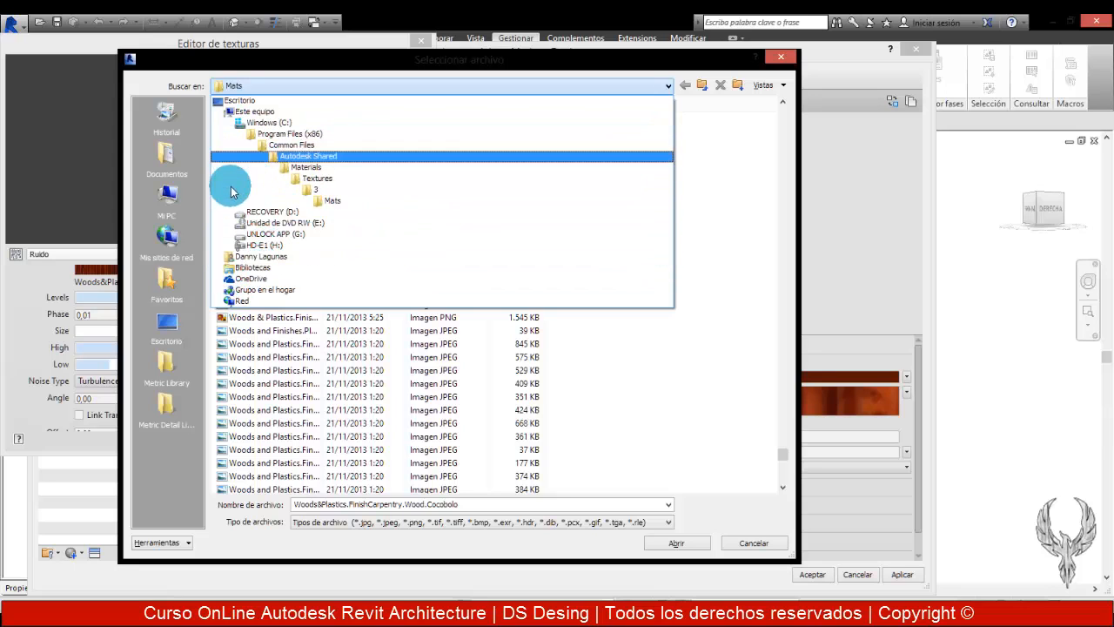
{"action": "left_click", "coordinate": [244, 245]}
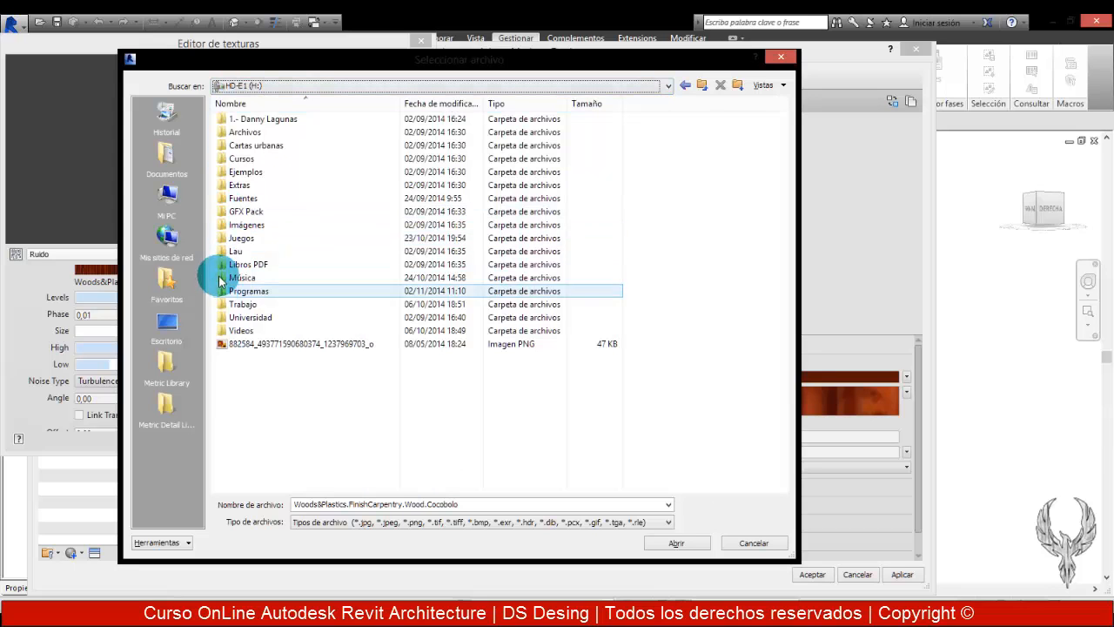
{"action": "double_click", "coordinate": [222, 131]}
{"action": "double_click", "coordinate": [224, 225]}
{"action": "double_click", "coordinate": [222, 145]}
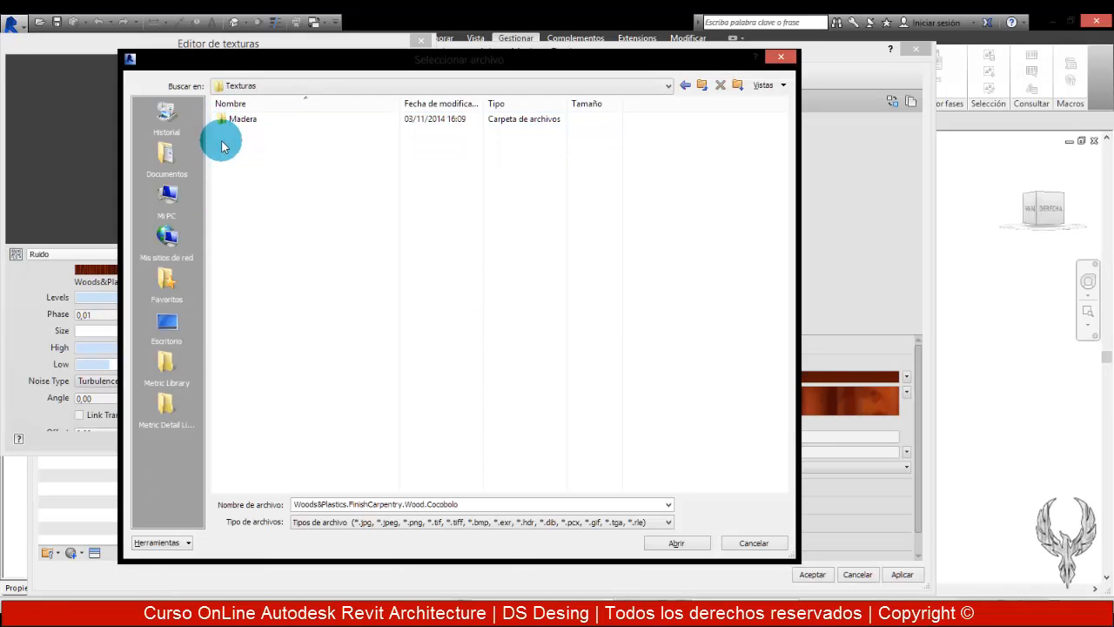
{"action": "double_click", "coordinate": [225, 120]}
{"action": "left_click", "coordinate": [243, 119]}
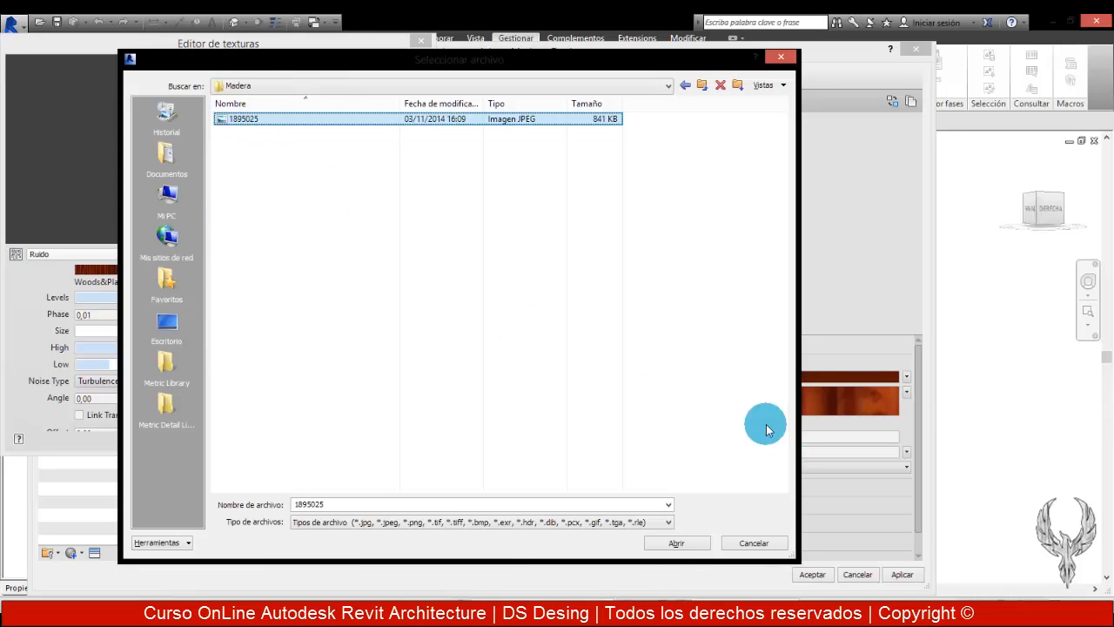
{"action": "left_click", "coordinate": [688, 541]}
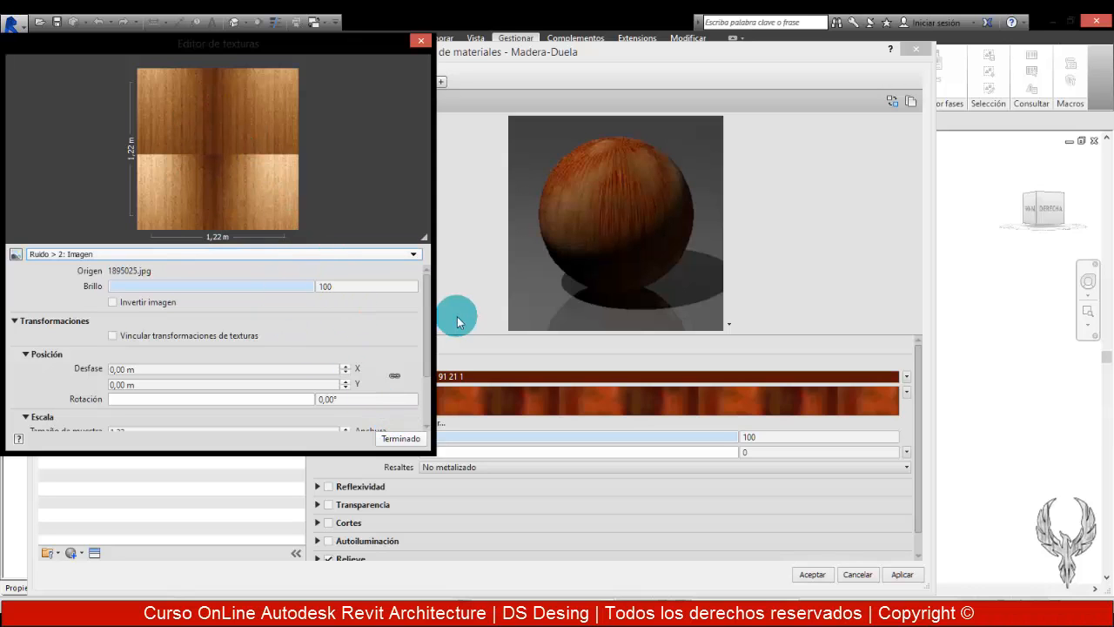
{"action": "left_click", "coordinate": [396, 438]}
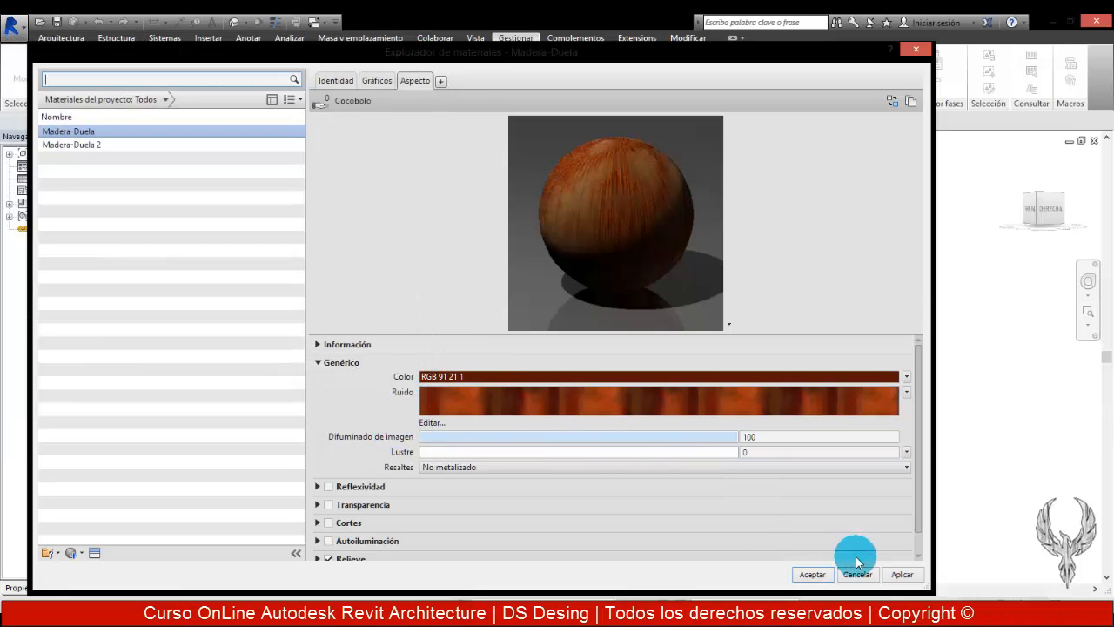
{"action": "left_click", "coordinate": [902, 574]}
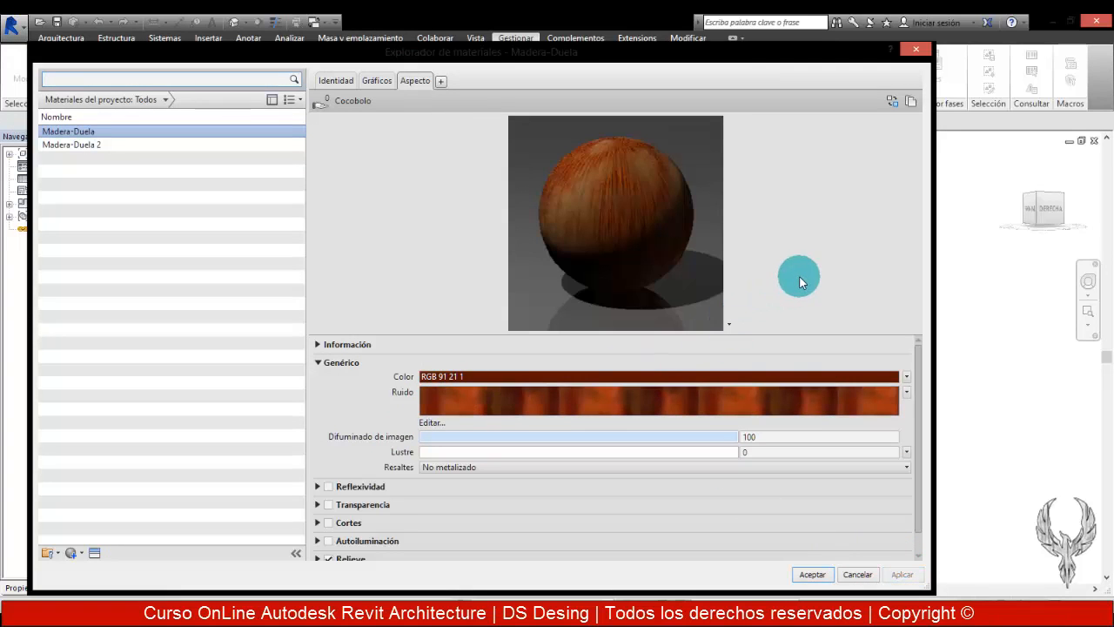
Replace the first image of the Genérico Ruido texture with the 1895025 image from the Madera folder
{"action": "left_click_drag", "start_coordinate": [917, 393], "coordinate": [913, 345]}
{"action": "left_click", "coordinate": [432, 423]}
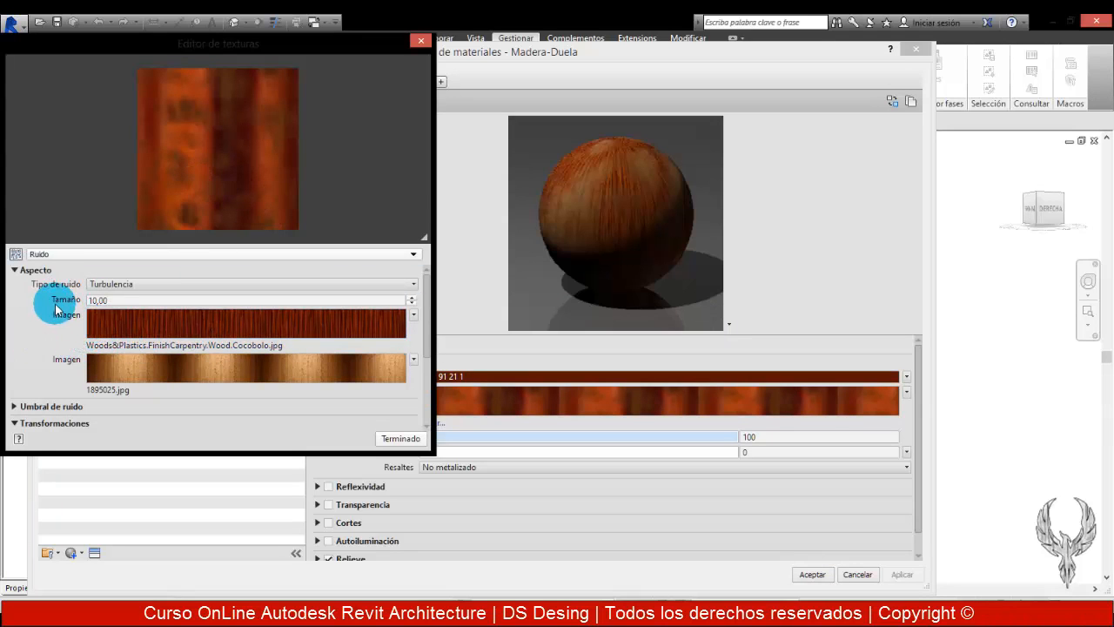
{"action": "left_click", "coordinate": [134, 329]}
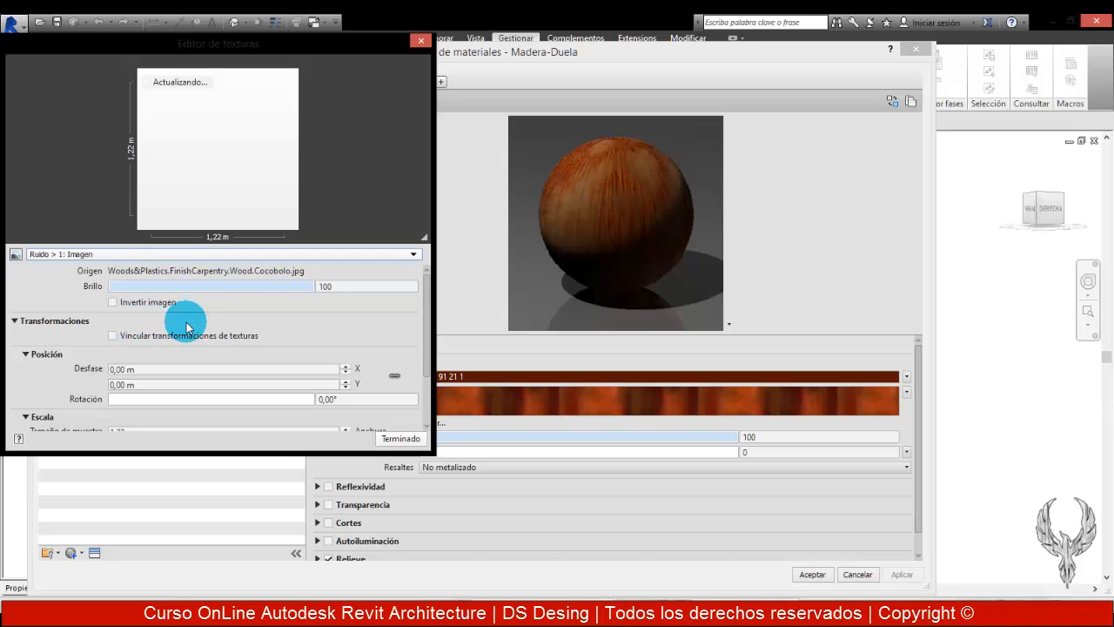
{"action": "left_click", "coordinate": [144, 271]}
{"action": "left_click", "coordinate": [238, 120]}
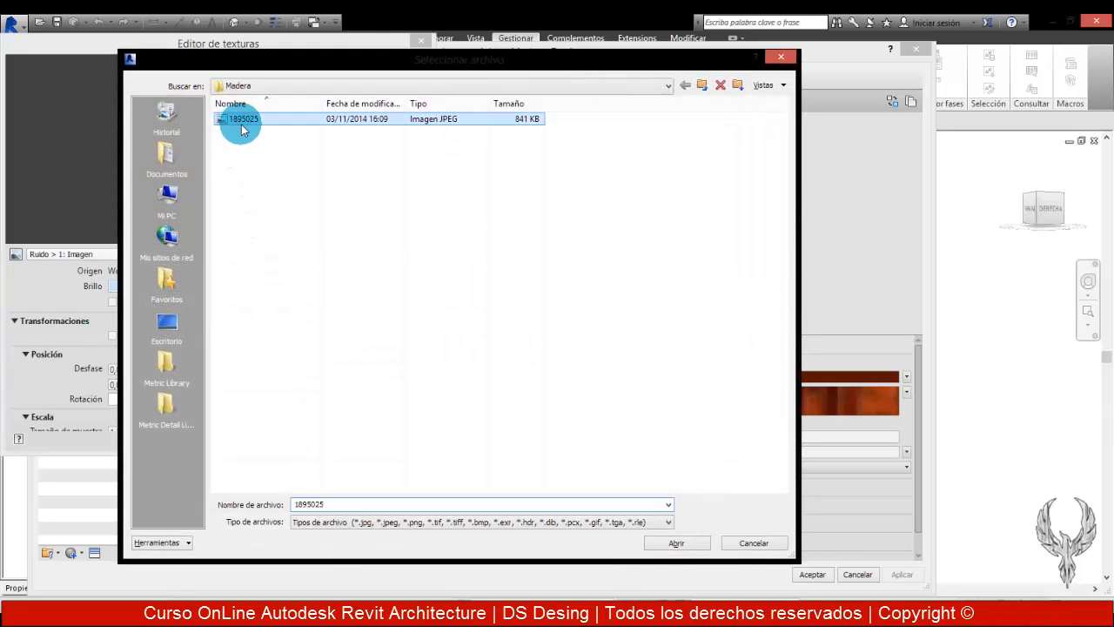
{"action": "left_click", "coordinate": [696, 540]}
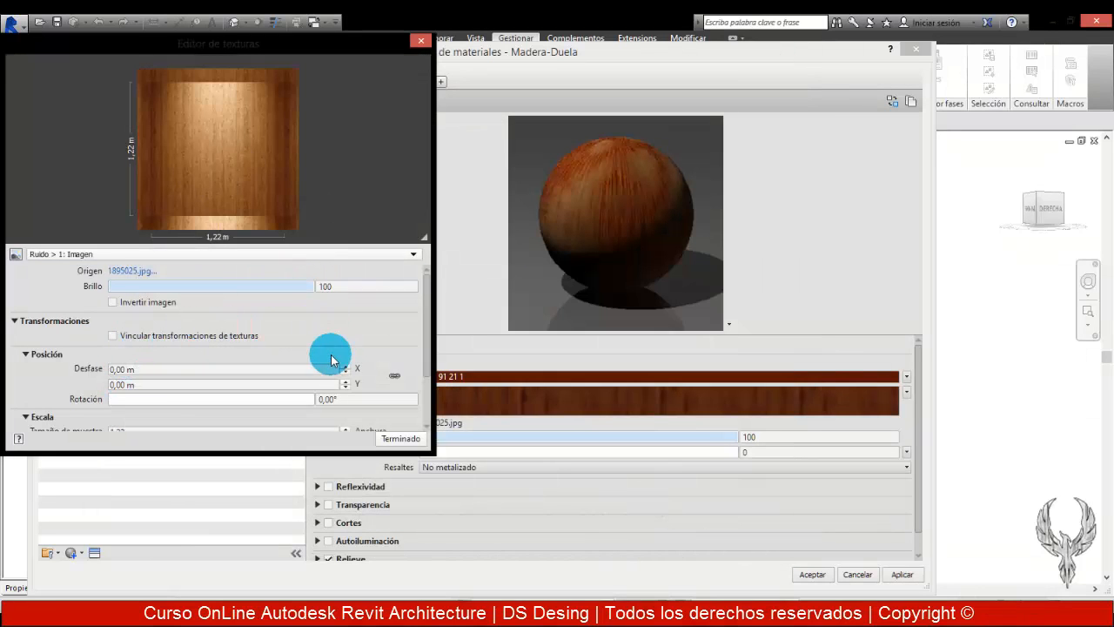
{"action": "left_click_drag", "start_coordinate": [421, 363], "coordinate": [431, 309]}
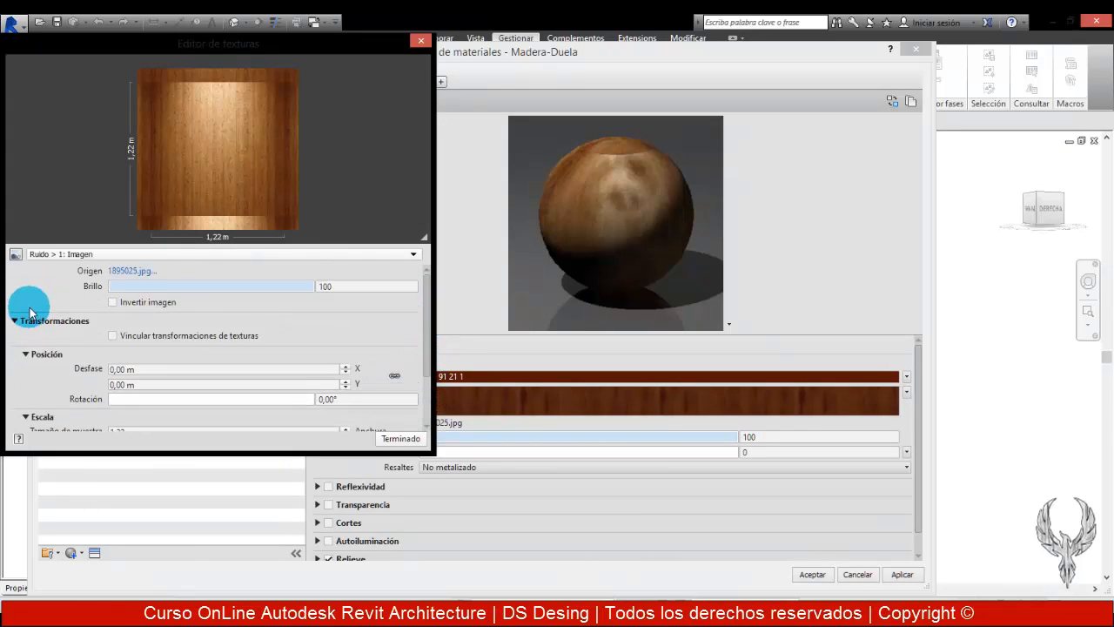
Check the Color 2 image and the main Ruido settings, finish the texture editing and apply the change
{"action": "left_click", "coordinate": [40, 256]}
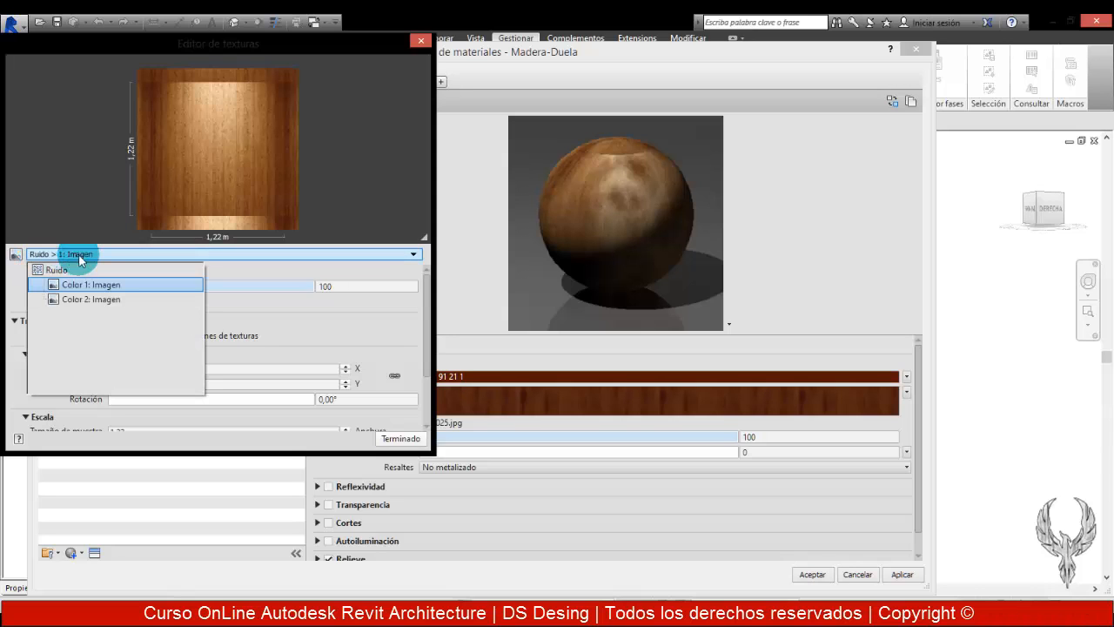
{"action": "left_click", "coordinate": [87, 300]}
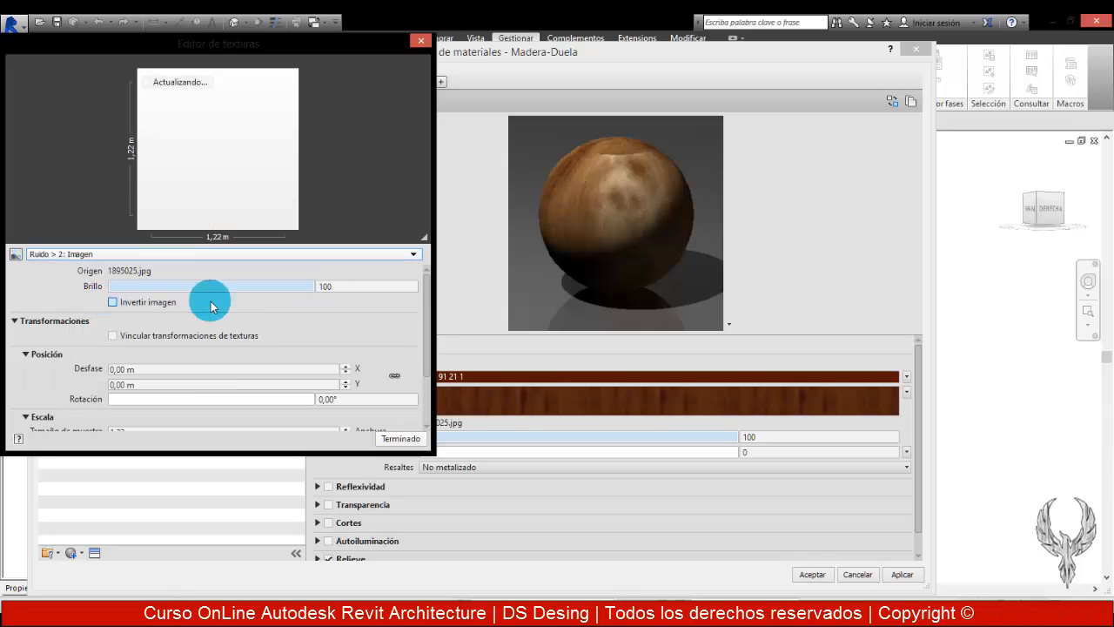
{"action": "left_click", "coordinate": [79, 254]}
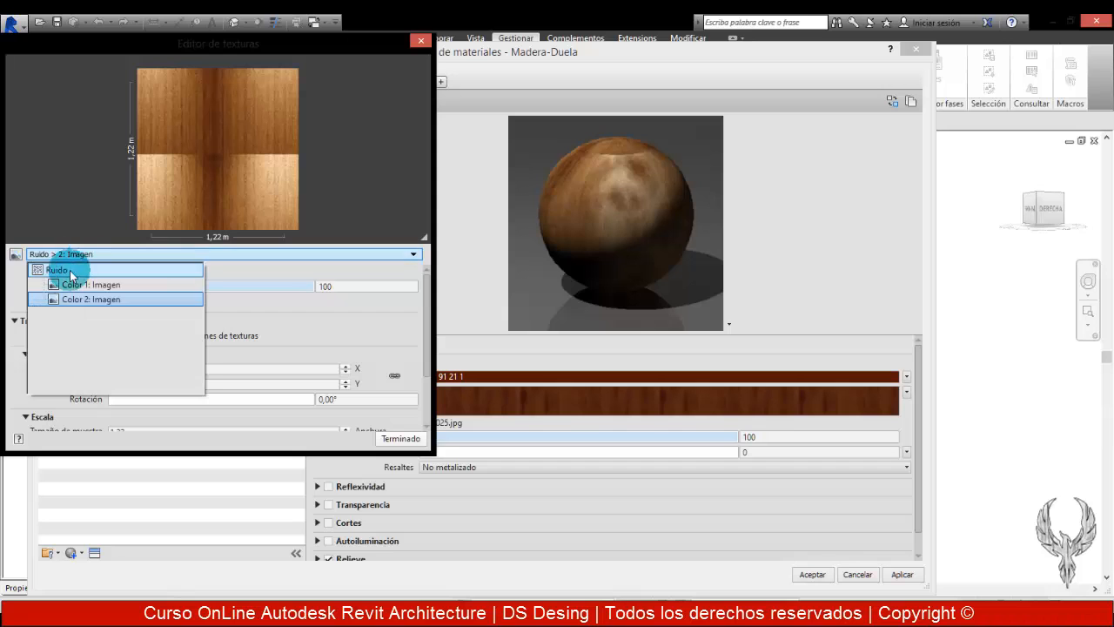
{"action": "left_click", "coordinate": [54, 270]}
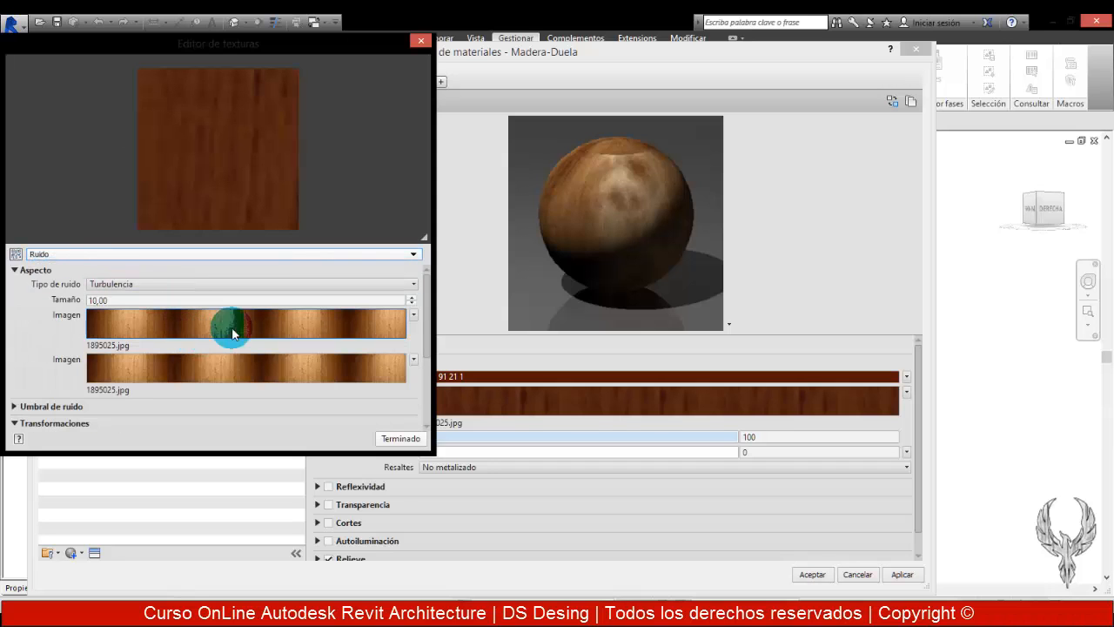
{"action": "mouse_move", "coordinate": [425, 317]}
{"action": "left_mouse_down"}
{"action": "mouse_move", "coordinate": [422, 360]}
{"action": "mouse_move", "coordinate": [428, 296]}
{"action": "left_mouse_up"}
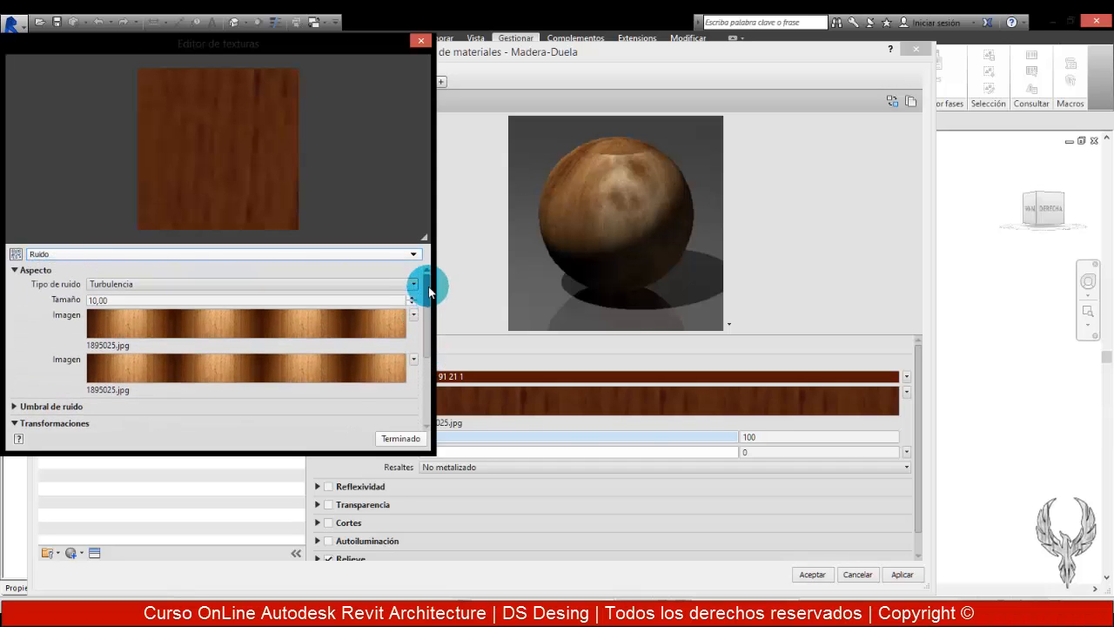
{"action": "left_click", "coordinate": [143, 317]}
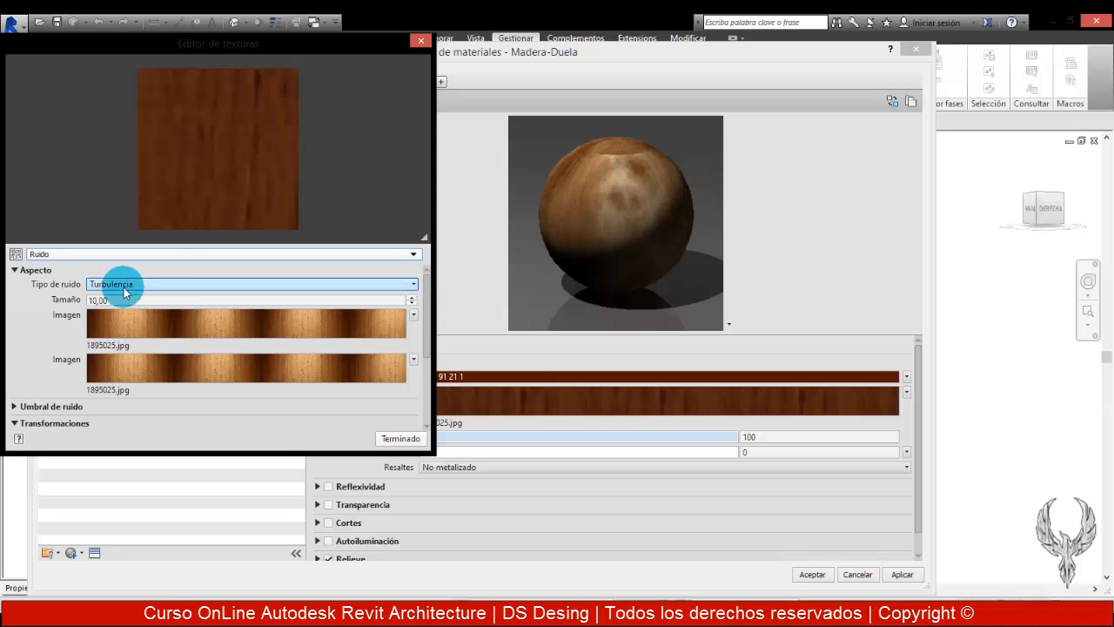
{"action": "left_click", "coordinate": [398, 438]}
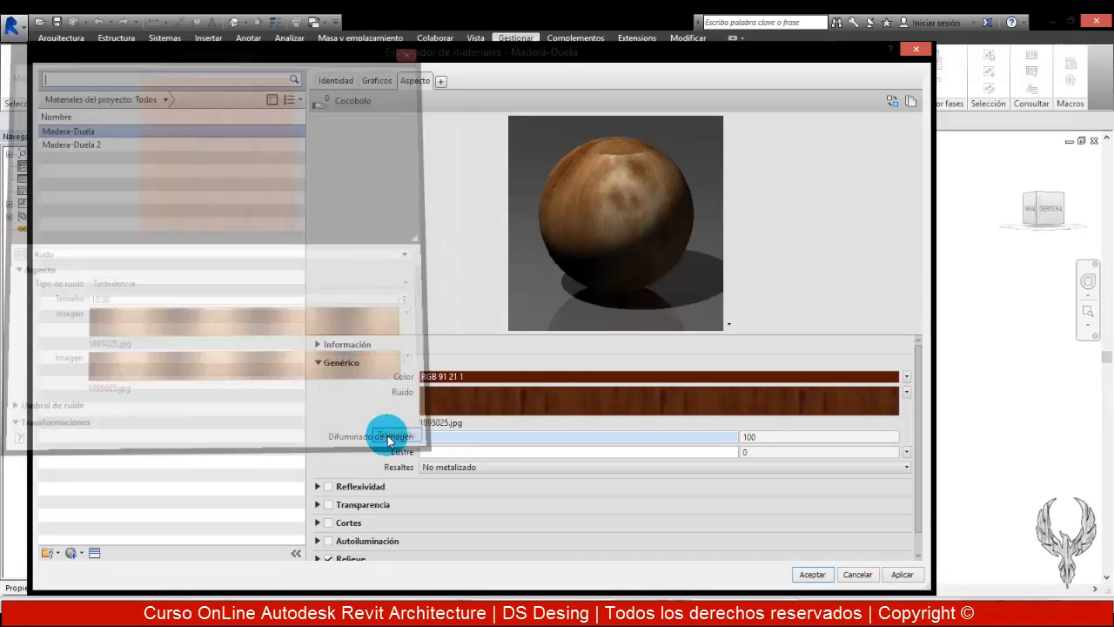
{"action": "left_click", "coordinate": [901, 574]}
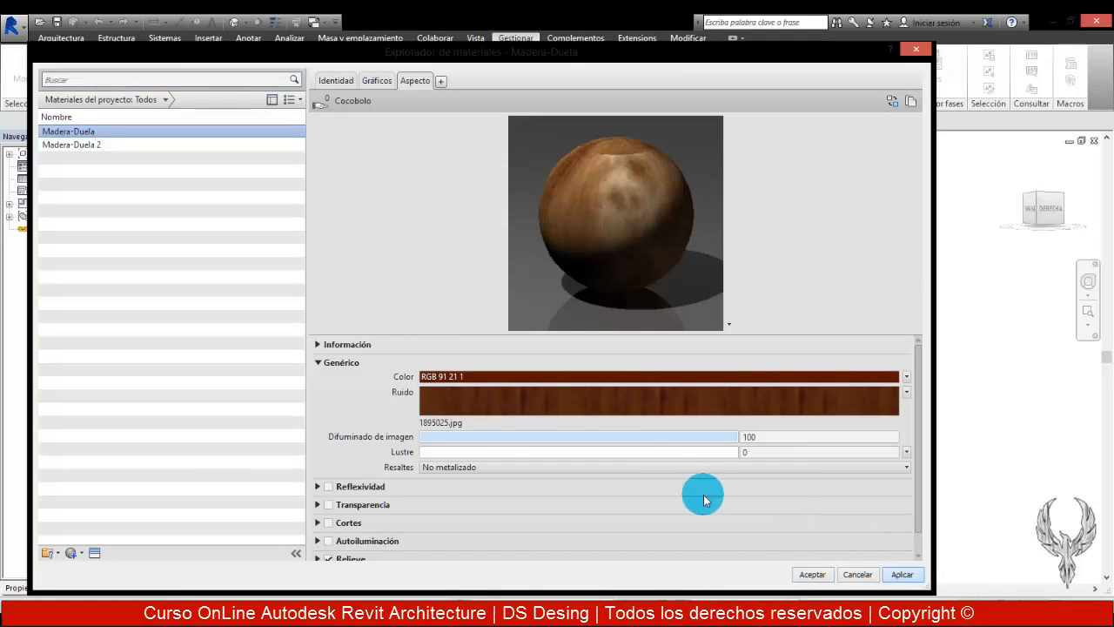
{"action": "mouse_move", "coordinate": [603, 411]}
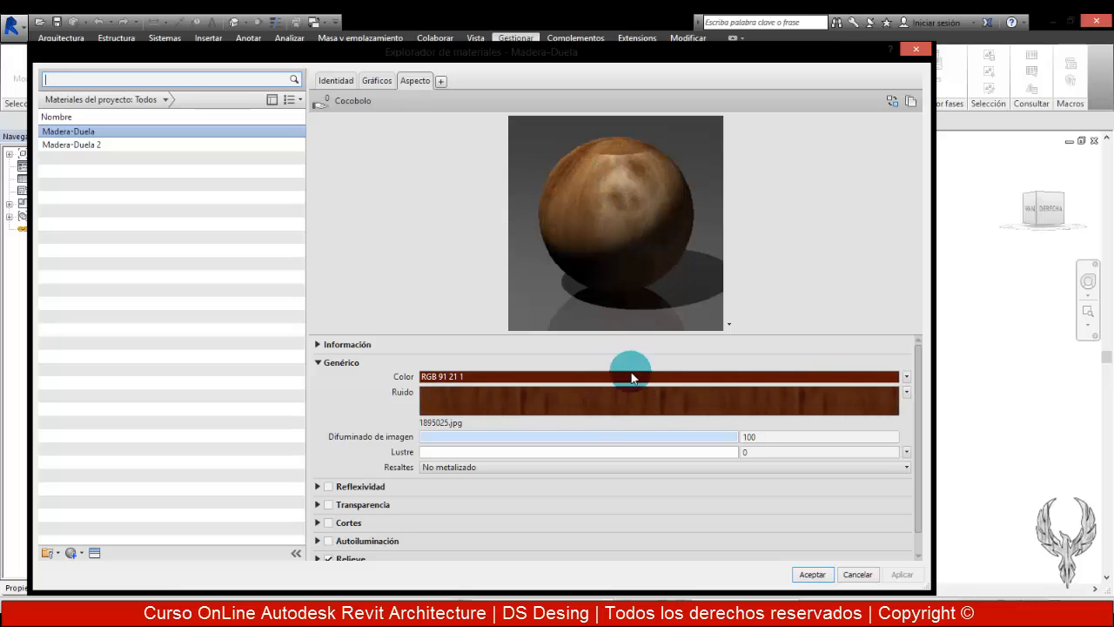
Set the Genérico color of the Cocobolo appearance to the dark green RGB 17 74 55
{"action": "left_click", "coordinate": [632, 377]}
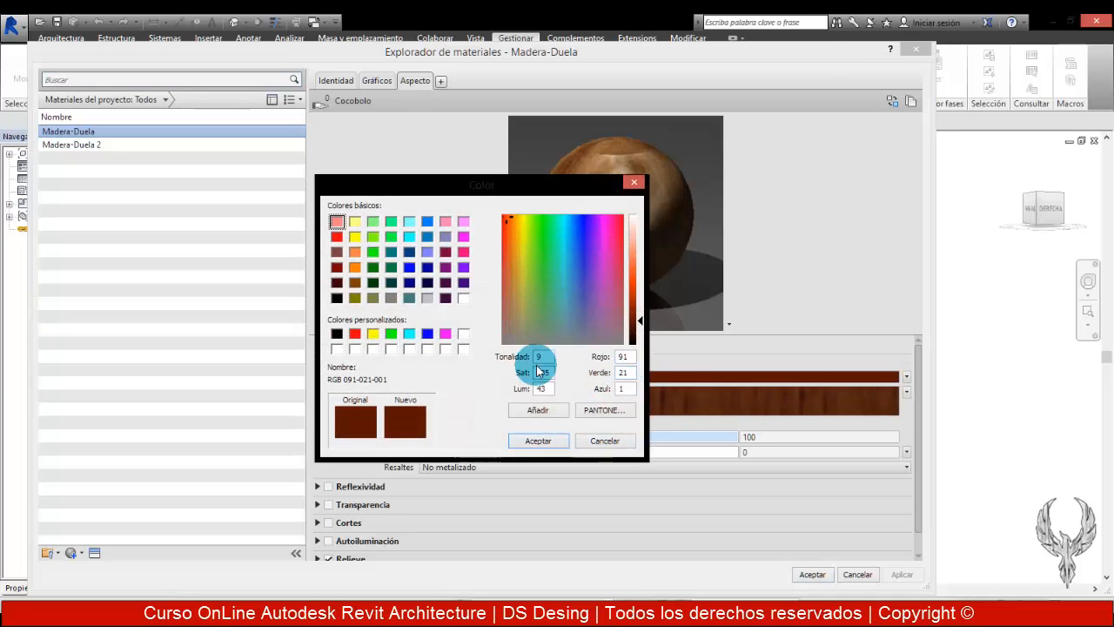
{"action": "left_click_drag", "start_coordinate": [551, 193], "coordinate": [389, 189]}
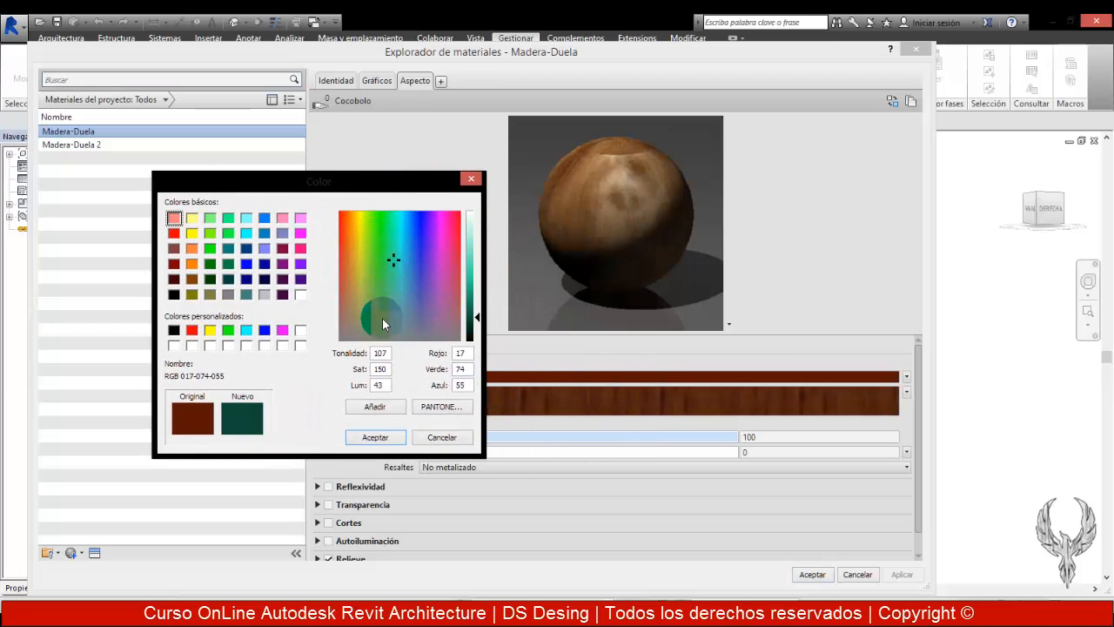
{"action": "left_click", "coordinate": [375, 436]}
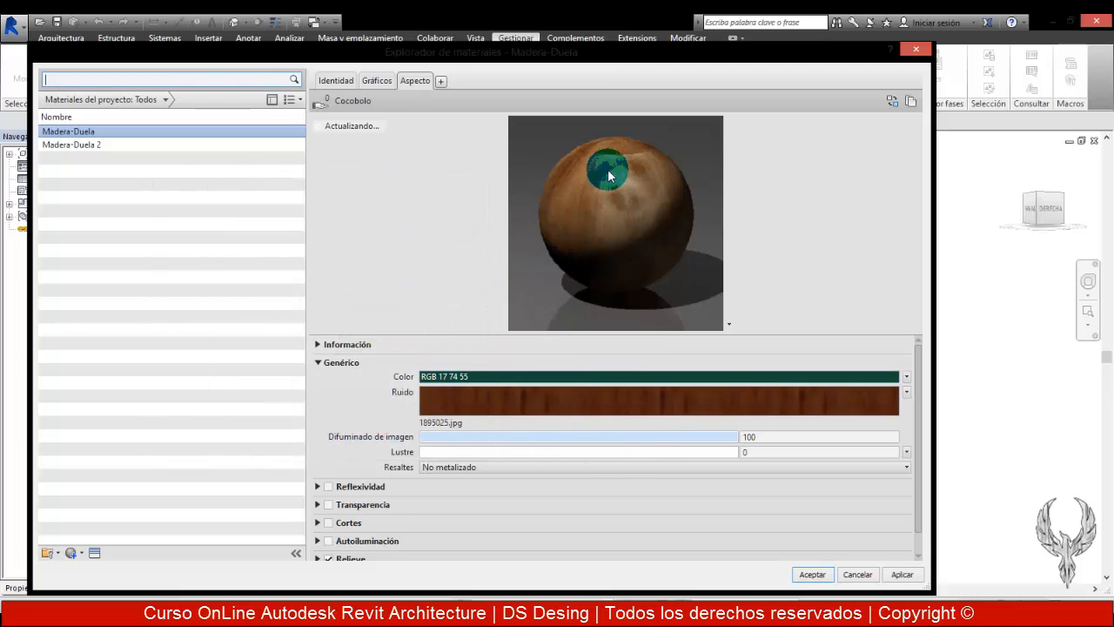
{"action": "left_click", "coordinate": [638, 377]}
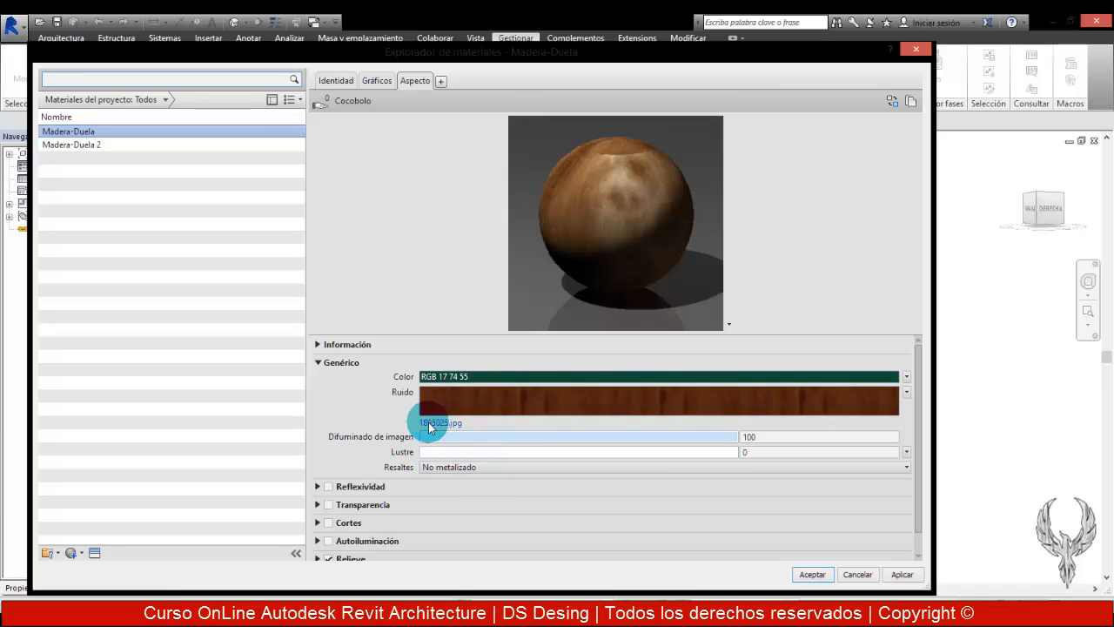
{"action": "left_click", "coordinate": [905, 378]}
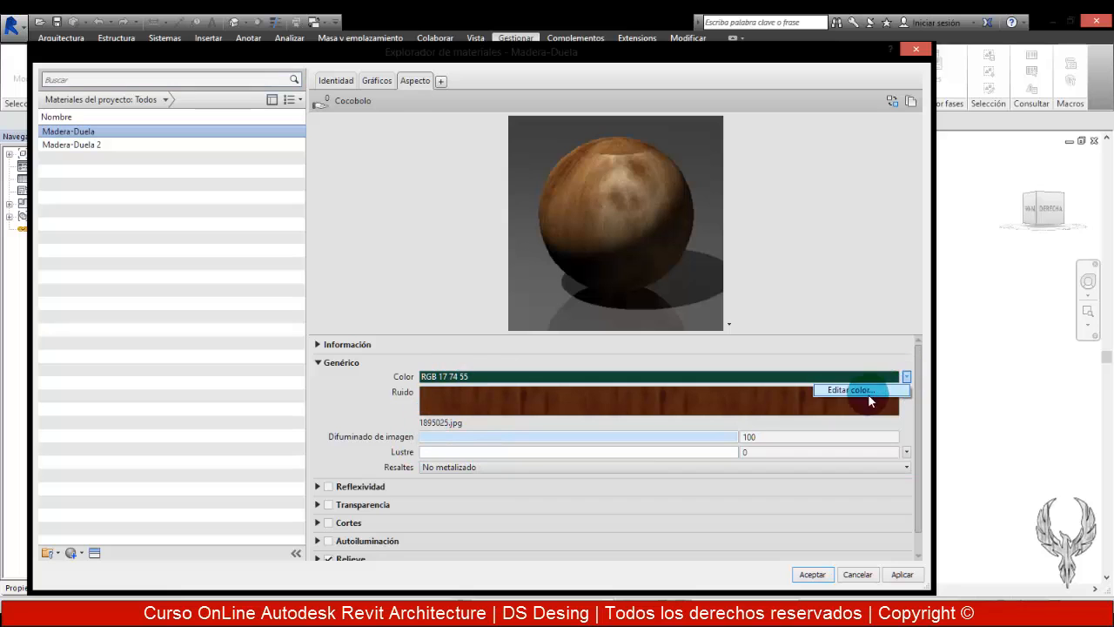
{"action": "left_click", "coordinate": [849, 390]}
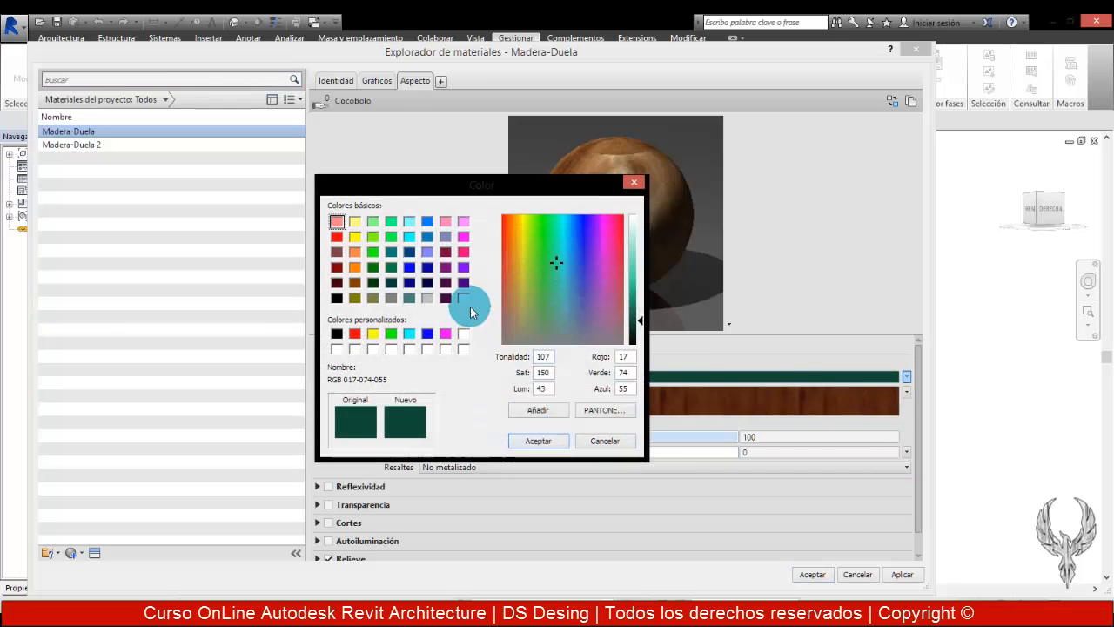
{"action": "left_click", "coordinate": [607, 439]}
Replace the first image of the Relieve noise texture with the 1895025 image from the Madera folder
{"action": "left_click", "coordinate": [315, 361]}
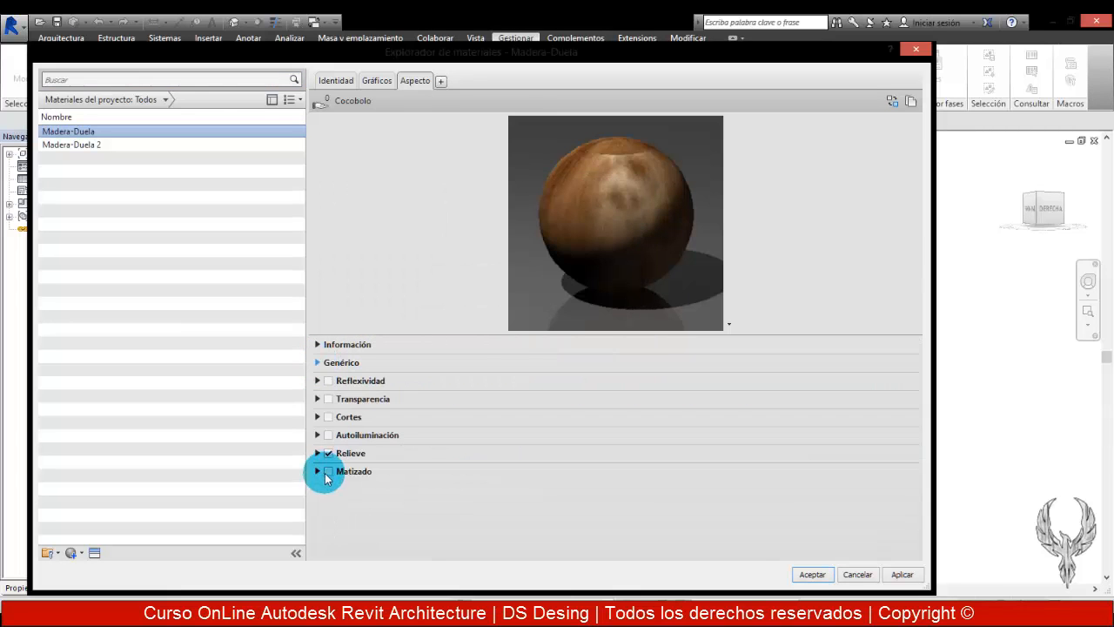
{"action": "left_click", "coordinate": [317, 454]}
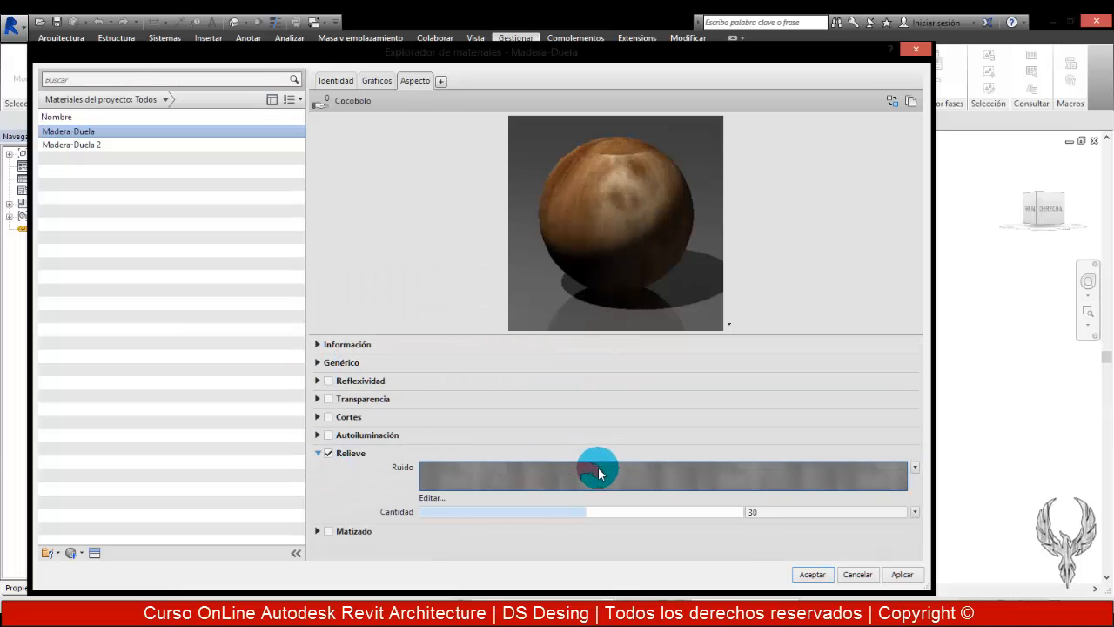
{"action": "left_click", "coordinate": [598, 474]}
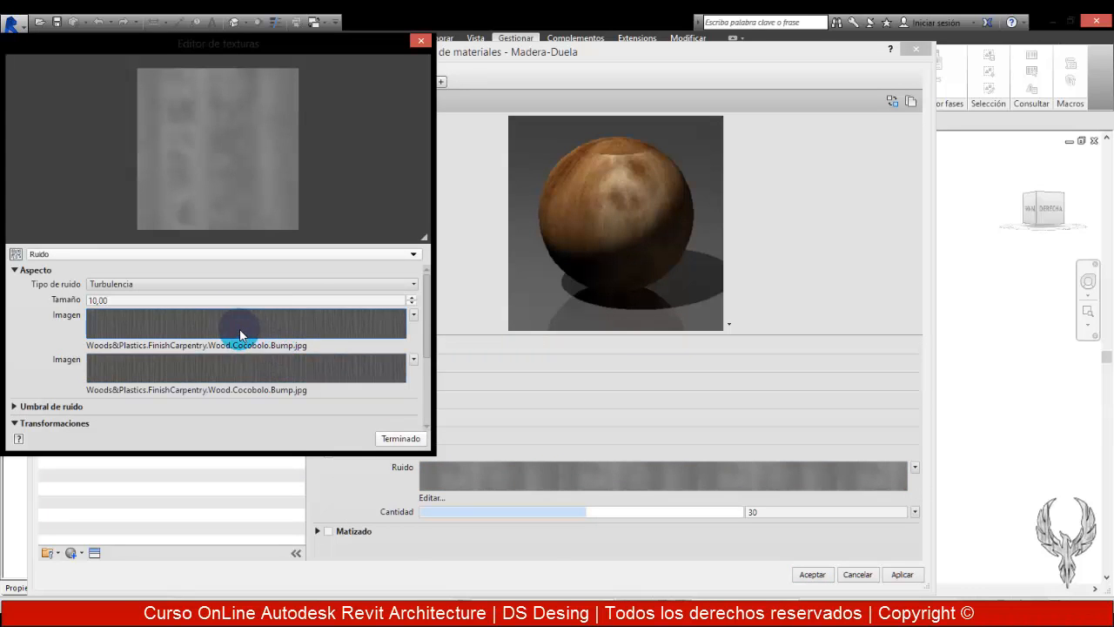
{"action": "left_click", "coordinate": [240, 335]}
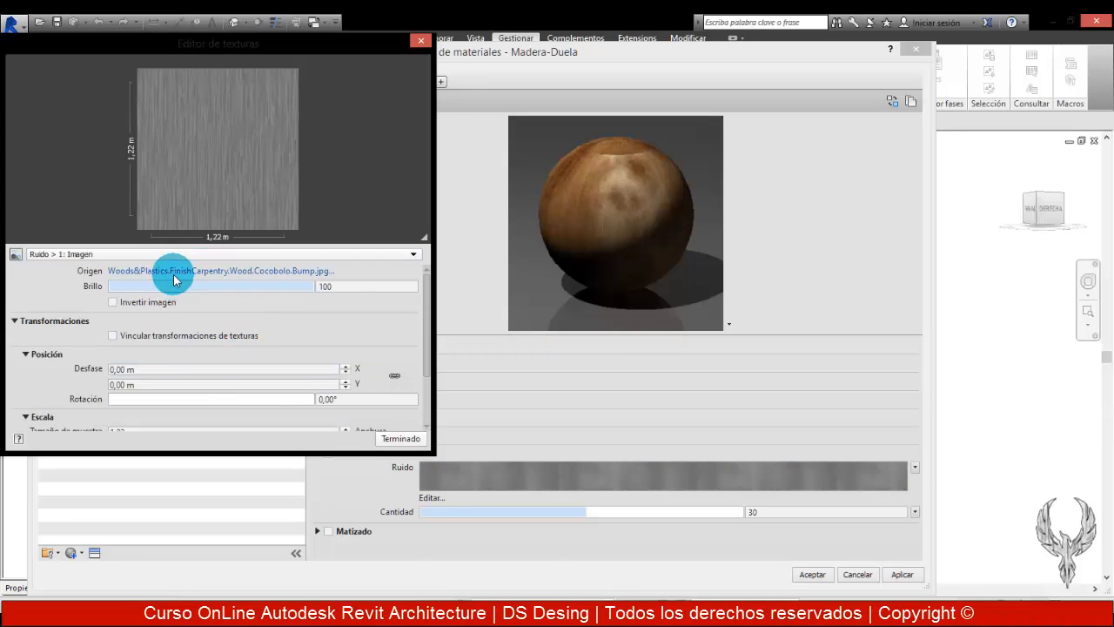
{"action": "left_click", "coordinate": [173, 277]}
{"action": "left_click", "coordinate": [280, 119]}
{"action": "left_click", "coordinate": [683, 545]}
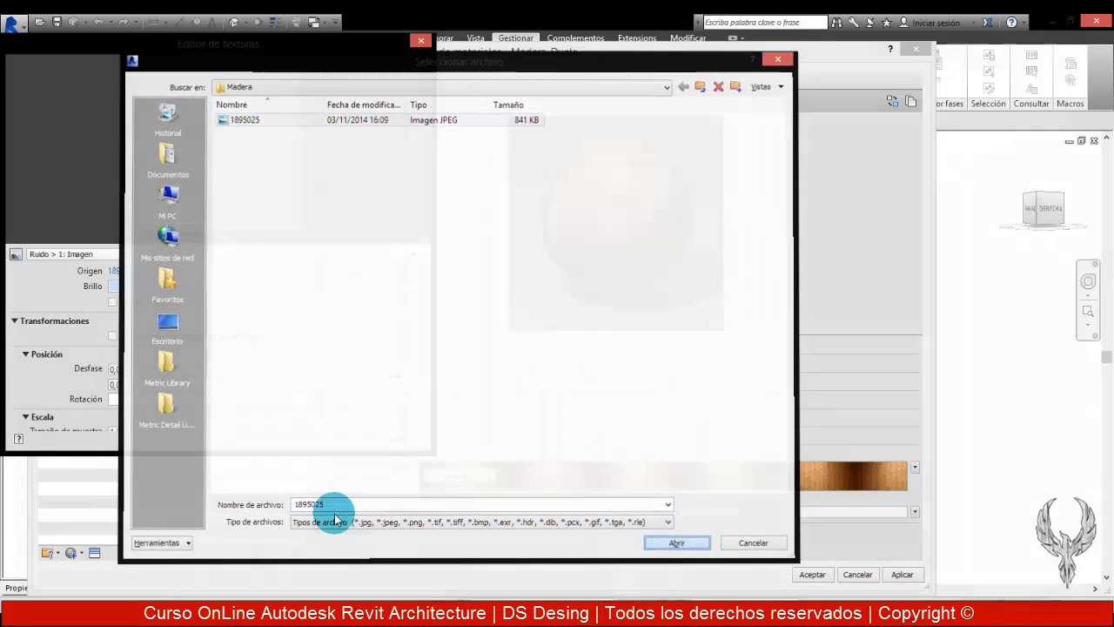
Replace the Color 2 image of the Relieve noise texture with 1895025 and finish the texture editing
{"action": "left_click", "coordinate": [70, 254]}
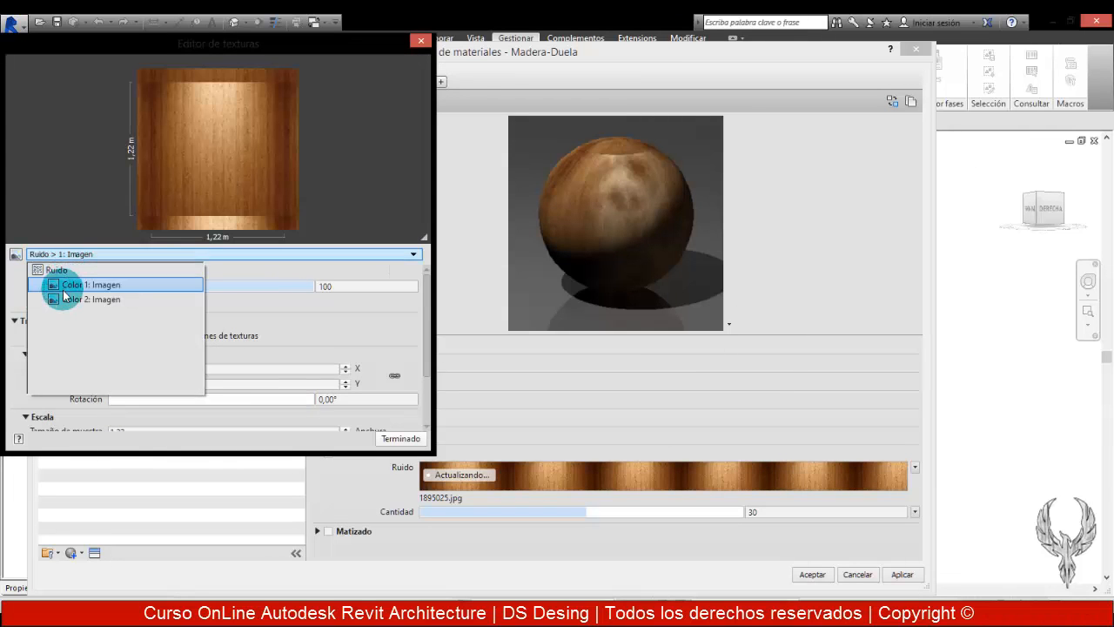
{"action": "left_click", "coordinate": [64, 296]}
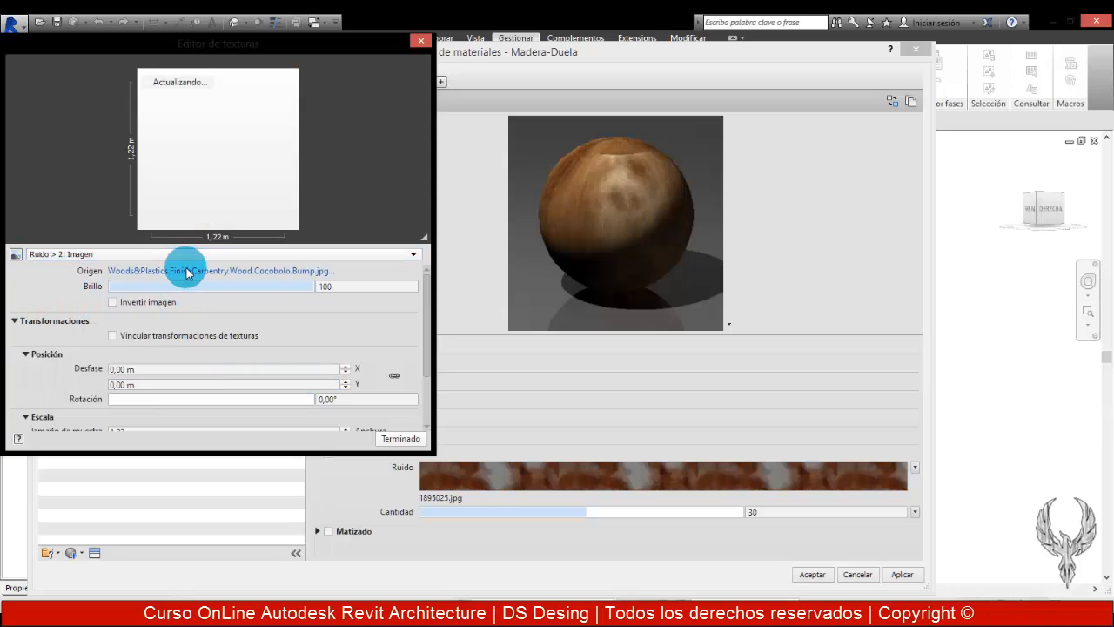
{"action": "left_click", "coordinate": [186, 273]}
{"action": "left_click", "coordinate": [280, 119]}
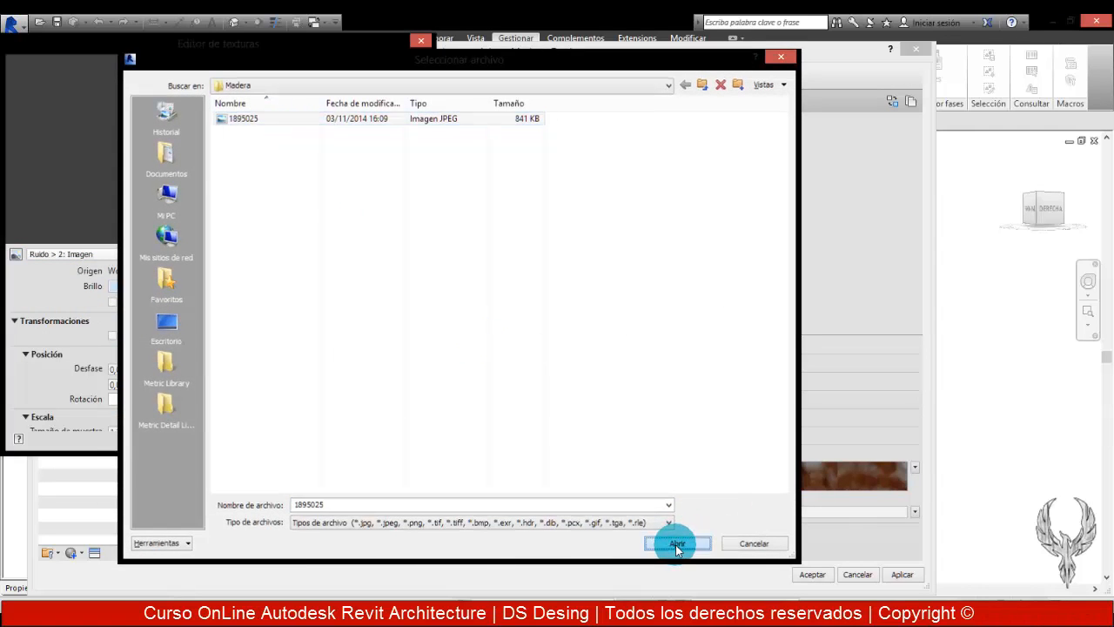
{"action": "left_click", "coordinate": [676, 543]}
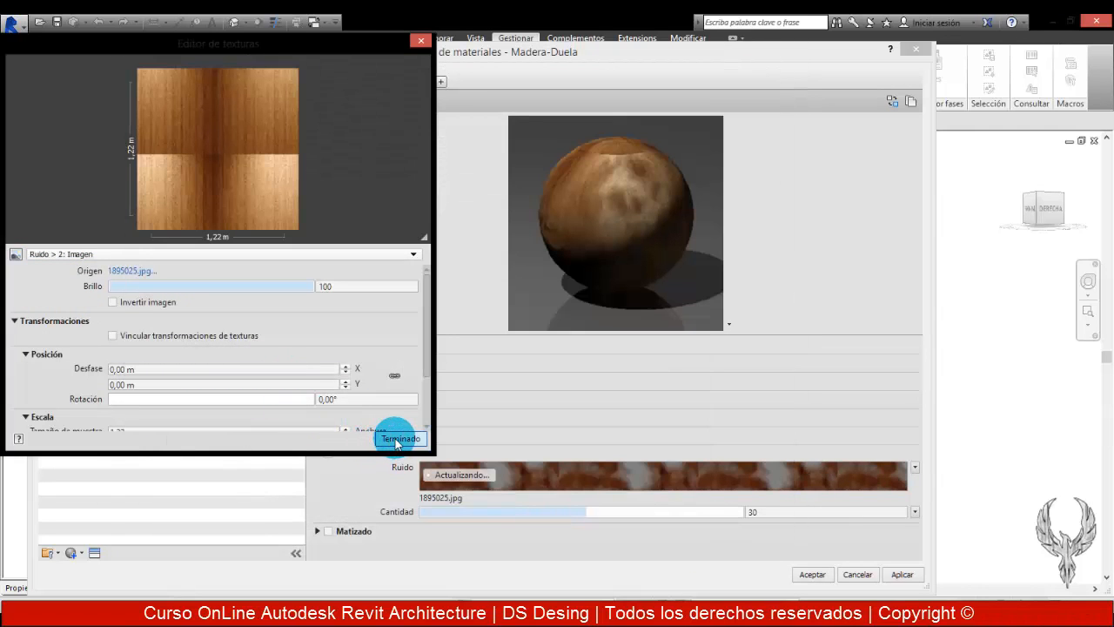
{"action": "left_click", "coordinate": [398, 439]}
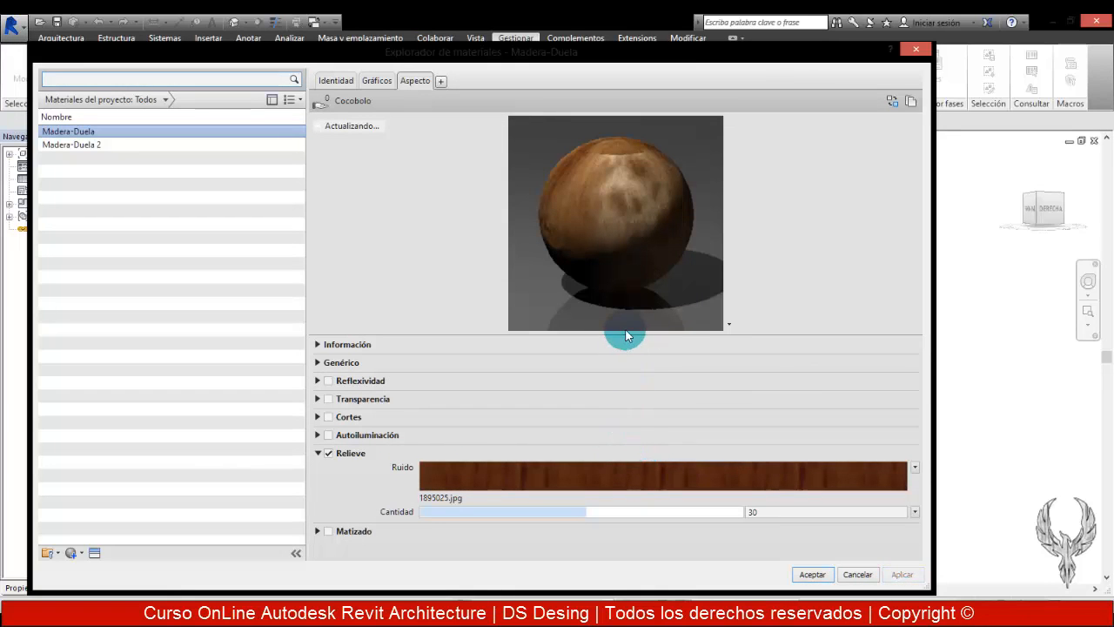
Enlarge the Cocobolo preview to examine the wood texture, then shrink it and collapse the Relieve settings
{"action": "left_click_drag", "start_coordinate": [639, 345], "coordinate": [660, 523]}
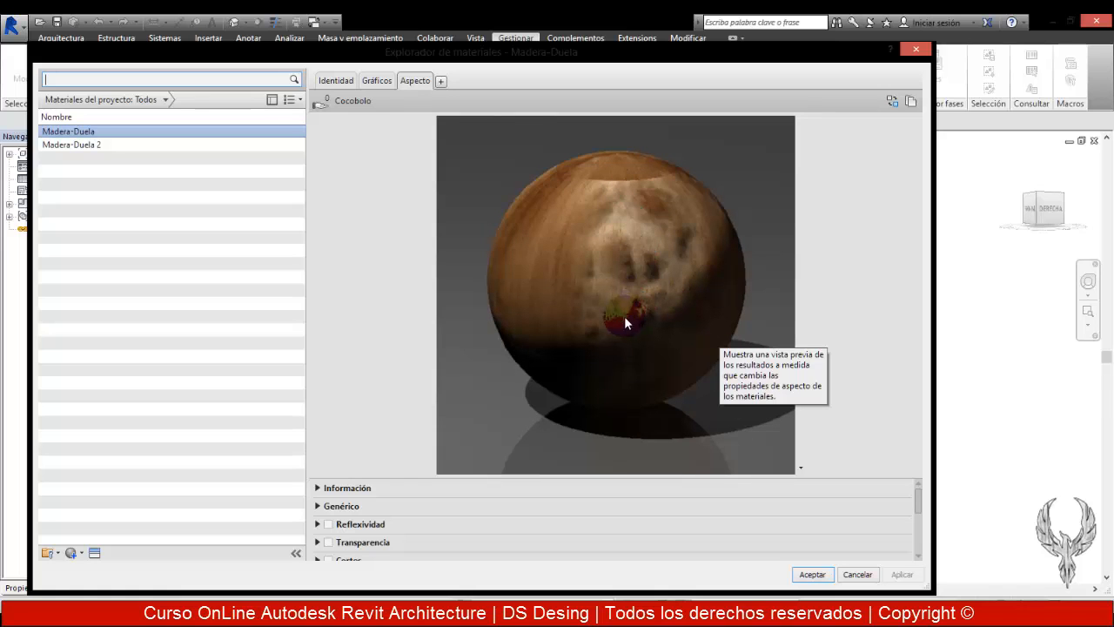
{"action": "left_click_drag", "start_coordinate": [617, 480], "coordinate": [615, 288]}
{"action": "left_click", "coordinate": [318, 392]}
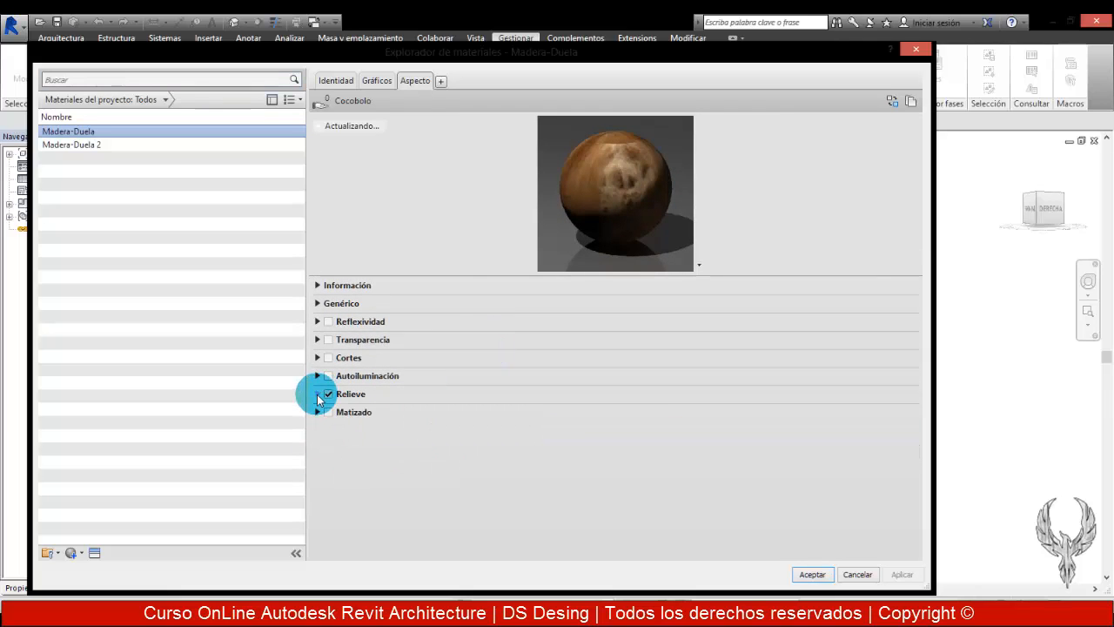
Switch the material preview shape to Cilindro, reduce the preview size and accept the Madera-Duela material changes
{"action": "left_click", "coordinate": [684, 266]}
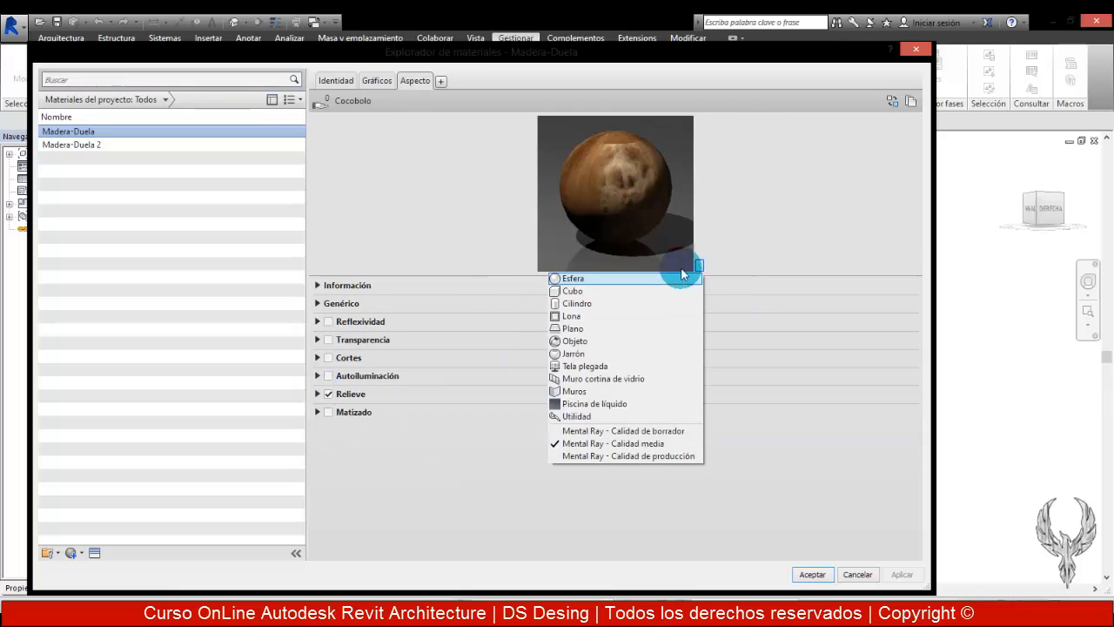
{"action": "left_click", "coordinate": [603, 304]}
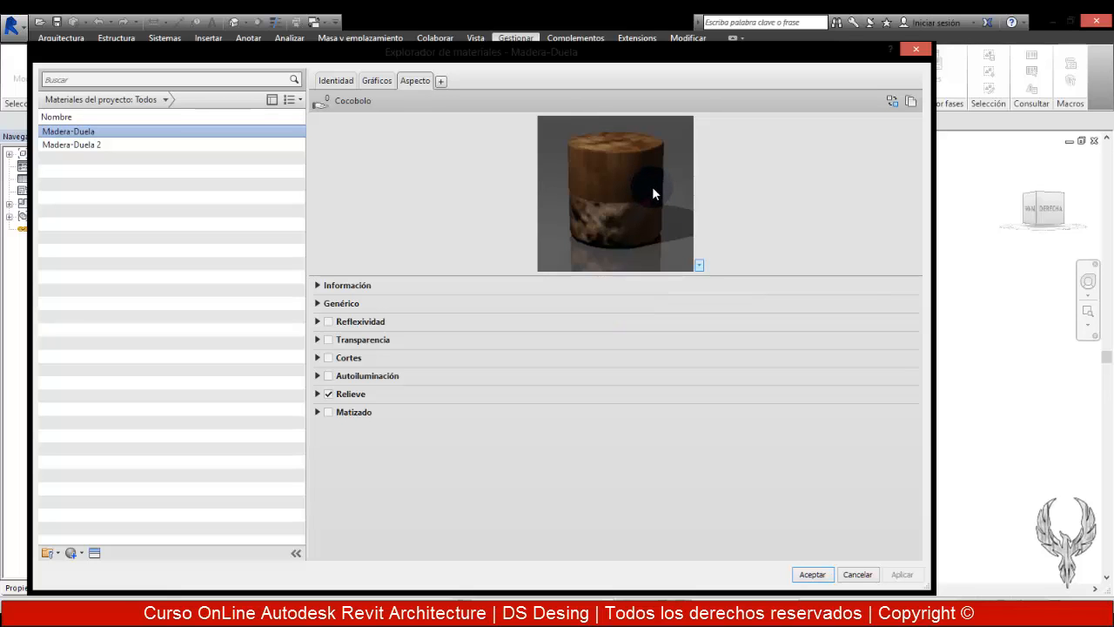
{"action": "left_click_drag", "start_coordinate": [606, 276], "coordinate": [601, 214]}
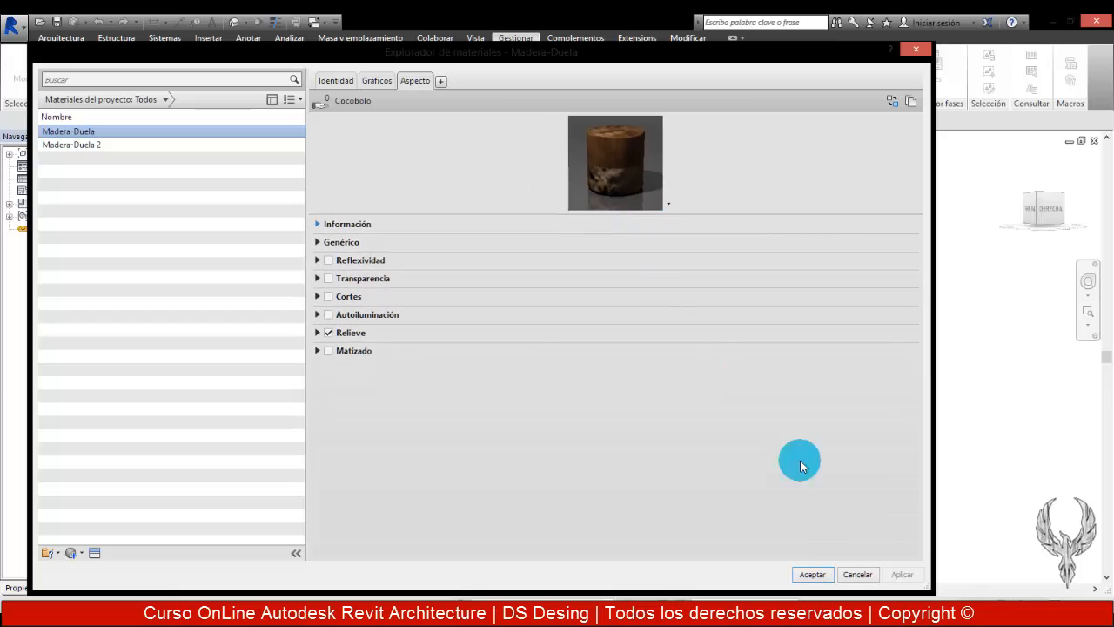
{"action": "left_click", "coordinate": [813, 574]}
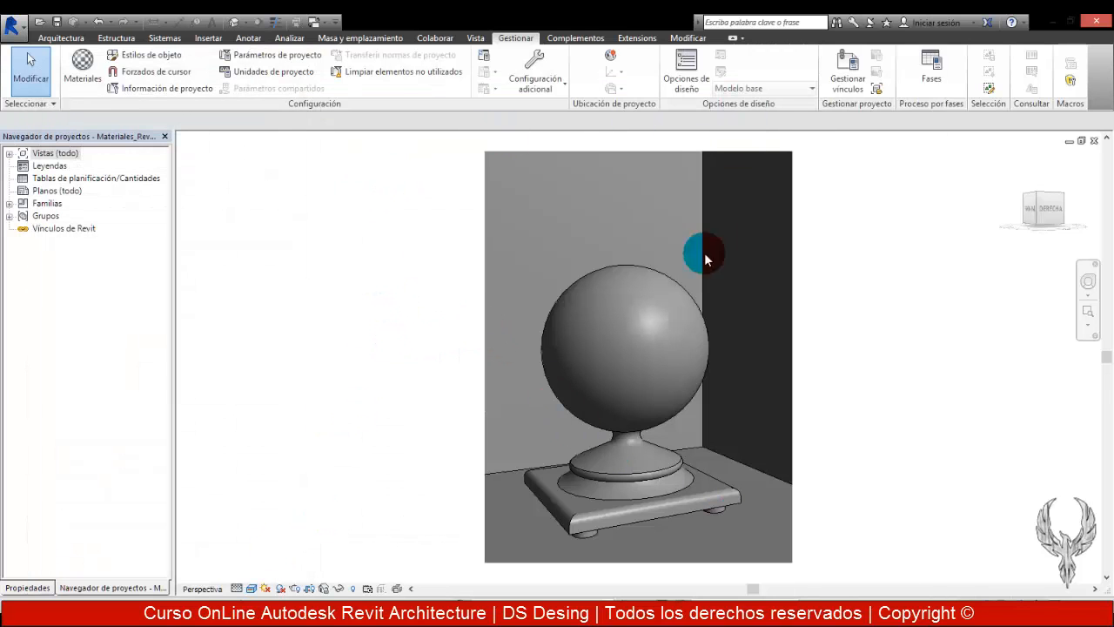
Assign the Madera-Duela material to the Material Trebejo parameter of the sphere model and deselect it
{"action": "left_click", "coordinate": [648, 330]}
{"action": "left_click", "coordinate": [28, 587]}
{"action": "left_click", "coordinate": [148, 295]}
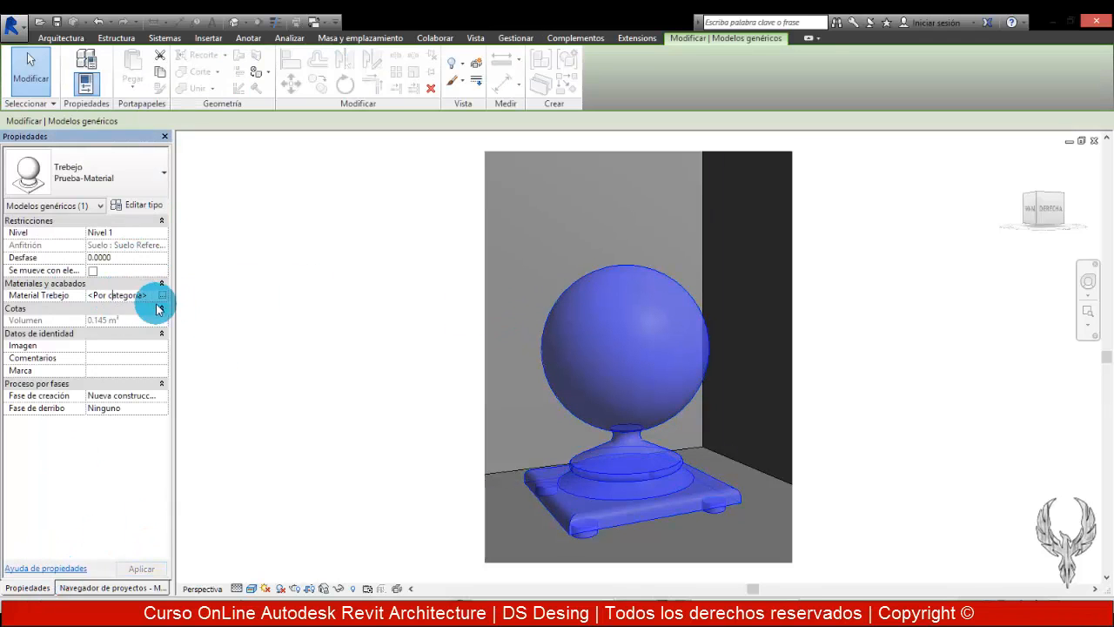
{"action": "left_click", "coordinate": [162, 295]}
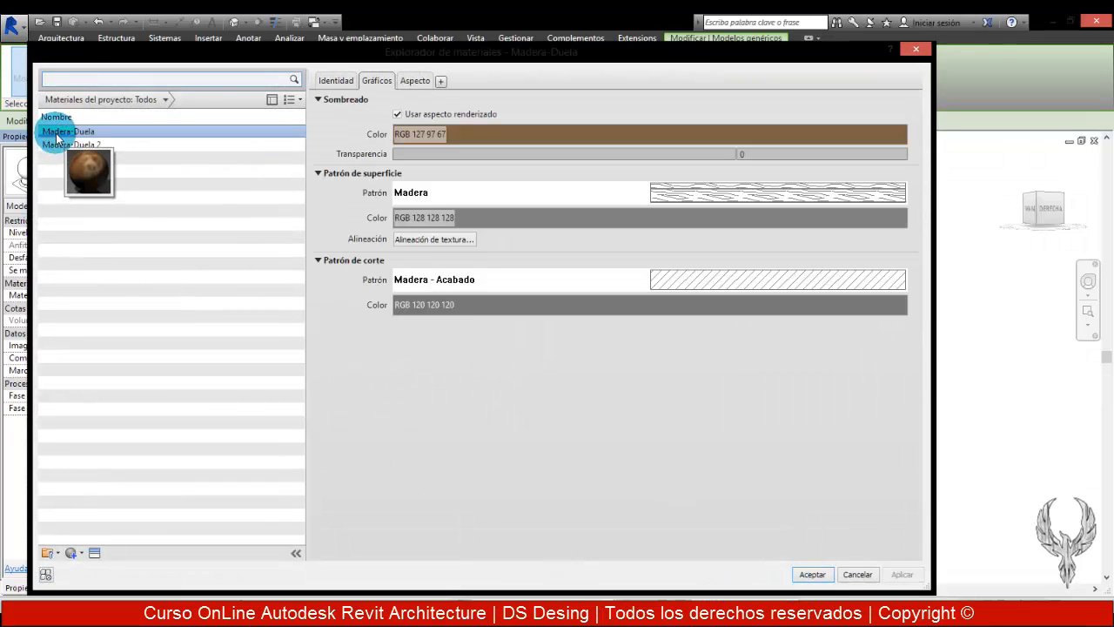
{"action": "left_click", "coordinate": [812, 574]}
{"action": "left_click", "coordinate": [926, 407]}
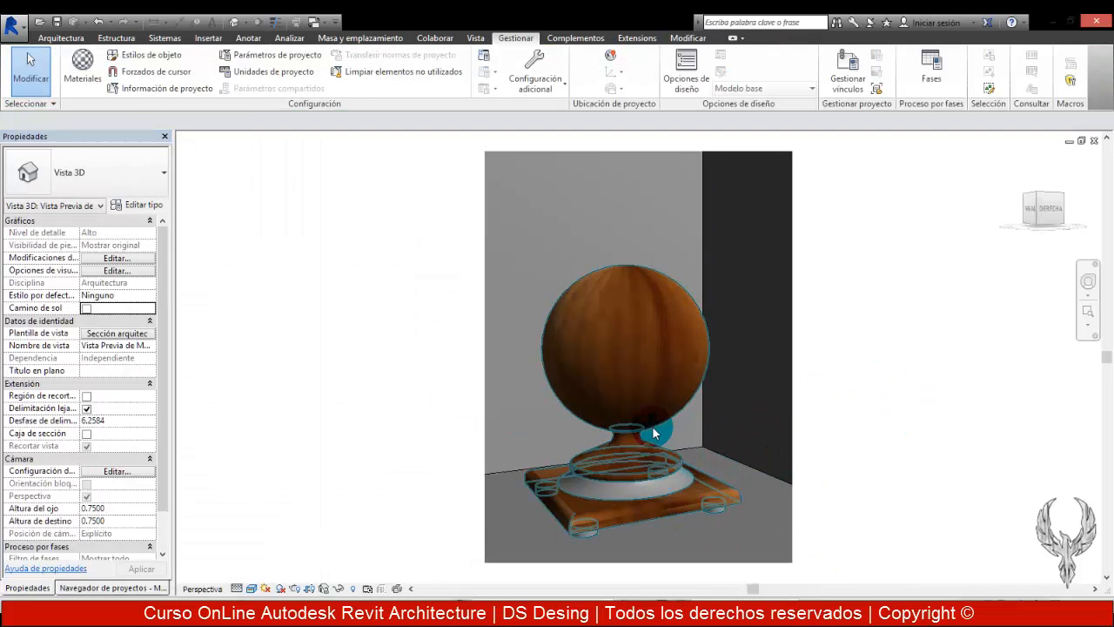
Render the perspective view with Media quality, screen resolution and the Exterior: Sólo sol lighting scheme
{"action": "left_click", "coordinate": [281, 590]}
{"action": "left_click", "coordinate": [279, 590]}
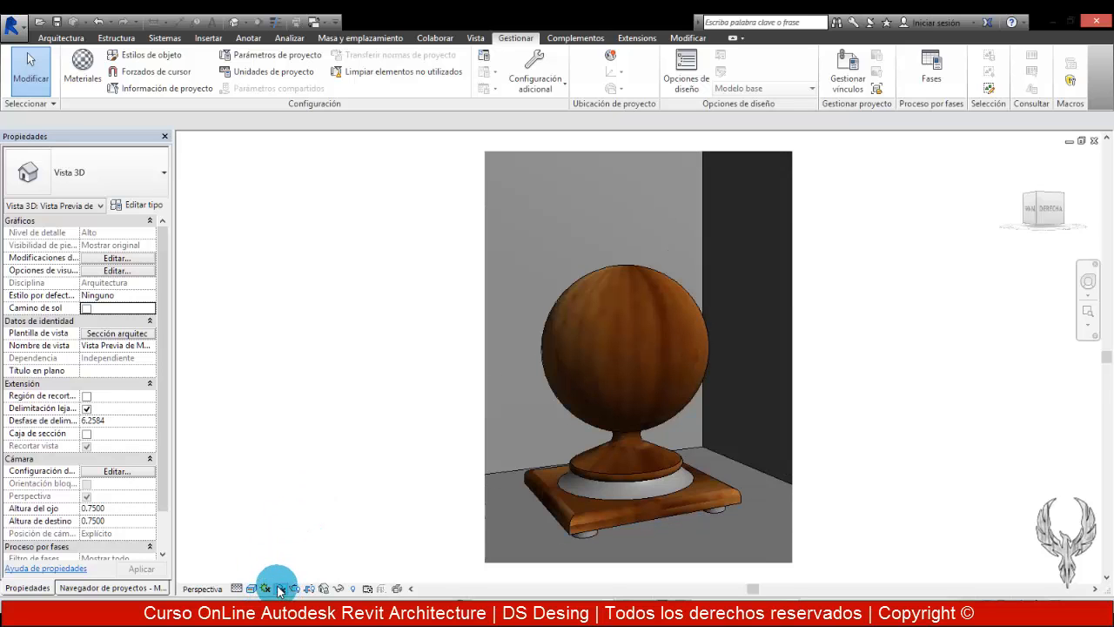
{"action": "left_click", "coordinate": [296, 590]}
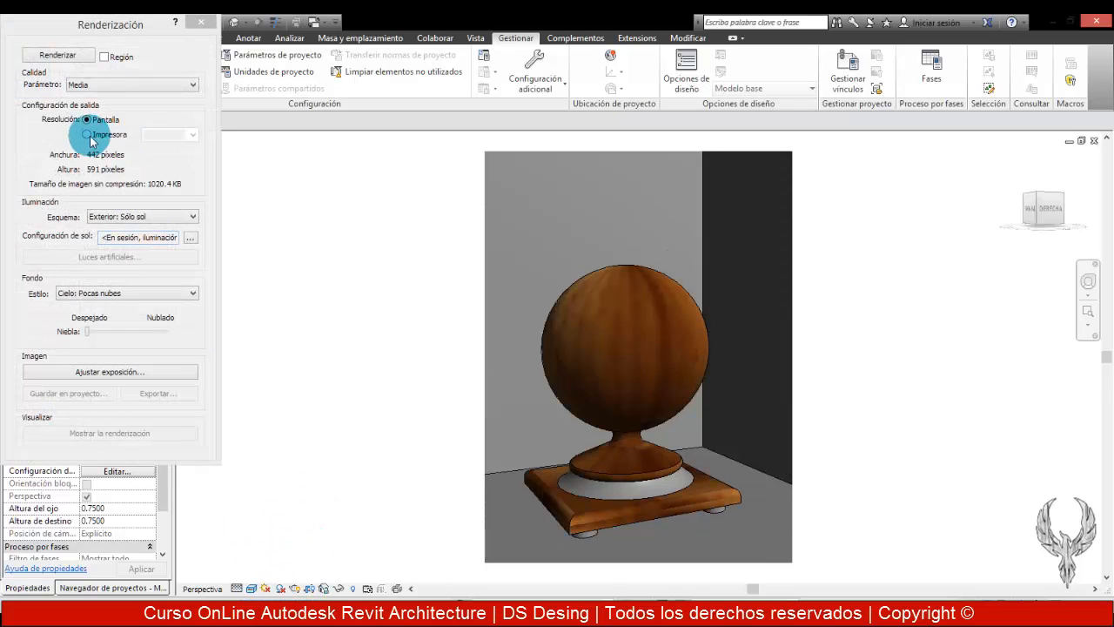
{"action": "left_click", "coordinate": [55, 59]}
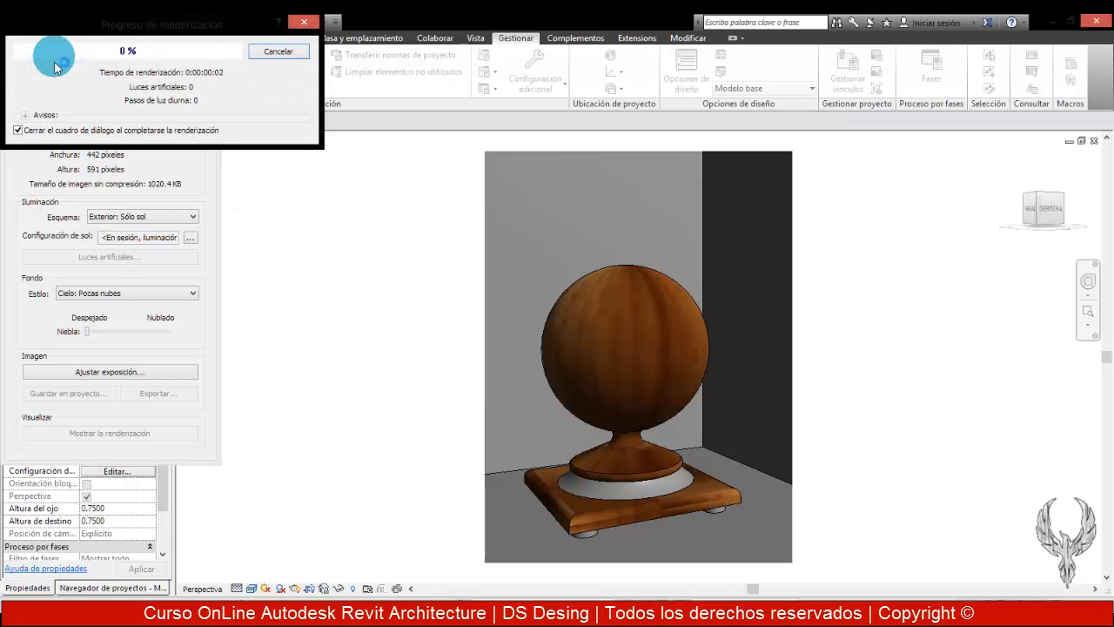
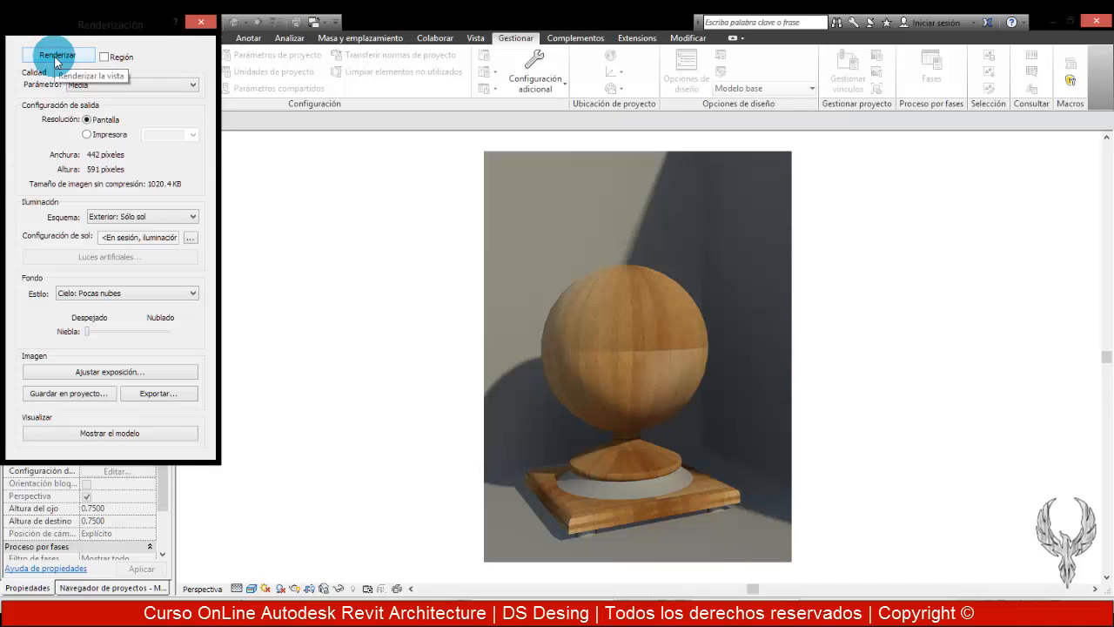
Examine the wood texture on the rendered sphere and its base up close and as a whole
{"action": "scroll", "coordinate": [609, 399], "scroll_direction": "up", "scroll_amount": 5}
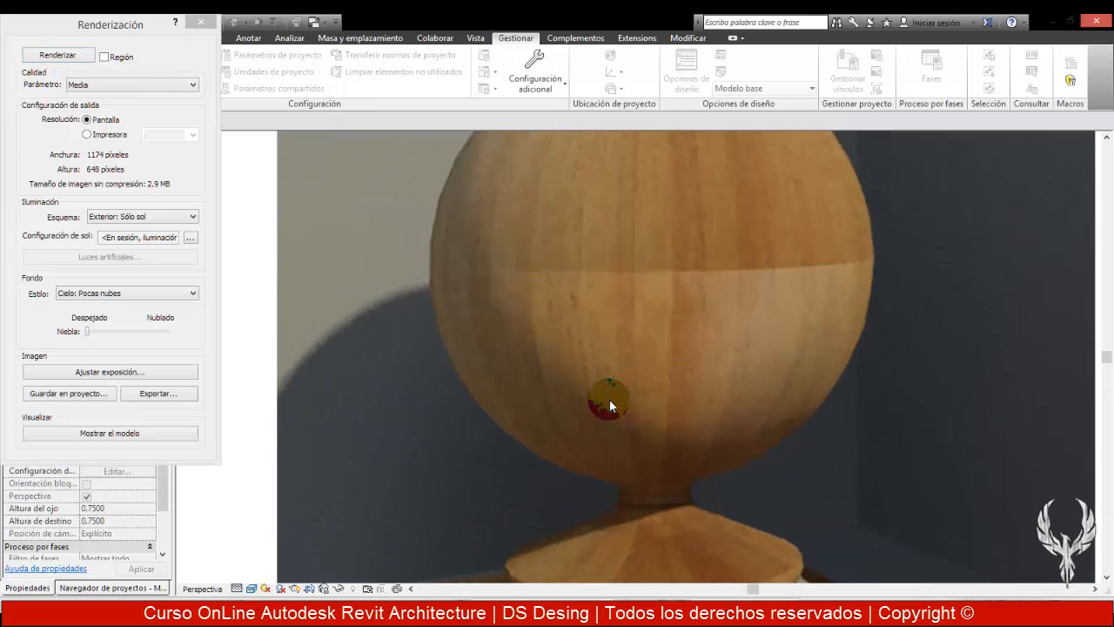
{"action": "scroll", "coordinate": [622, 390], "scroll_direction": "down", "scroll_amount": 4}
{"action": "scroll", "coordinate": [661, 328], "scroll_direction": "up", "scroll_amount": 3}
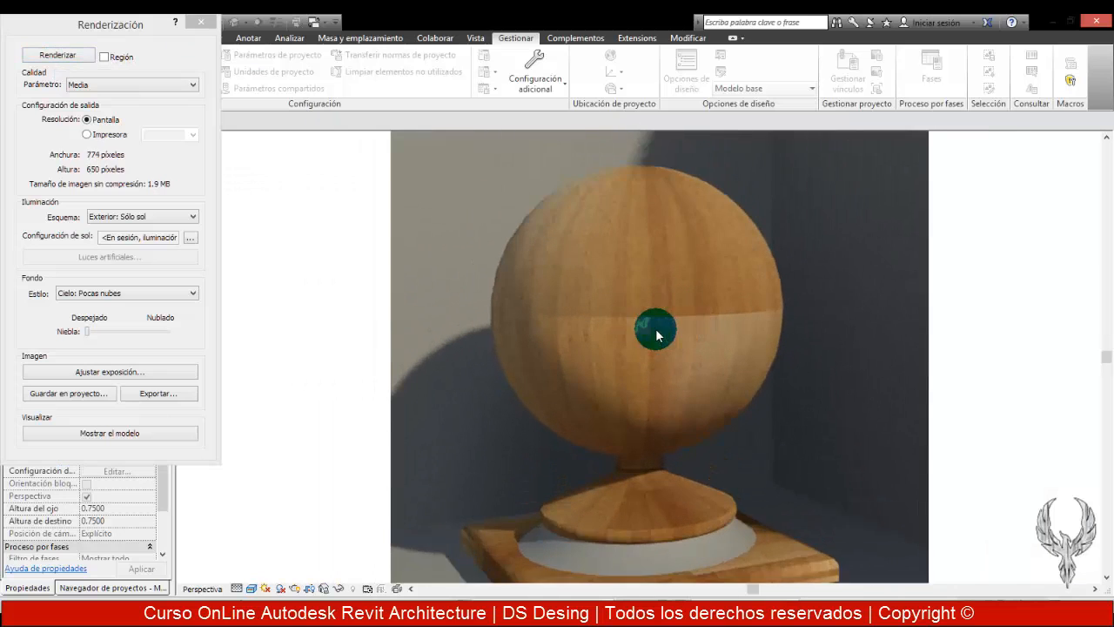
{"action": "scroll", "coordinate": [586, 328], "scroll_direction": "down", "scroll_amount": 4}
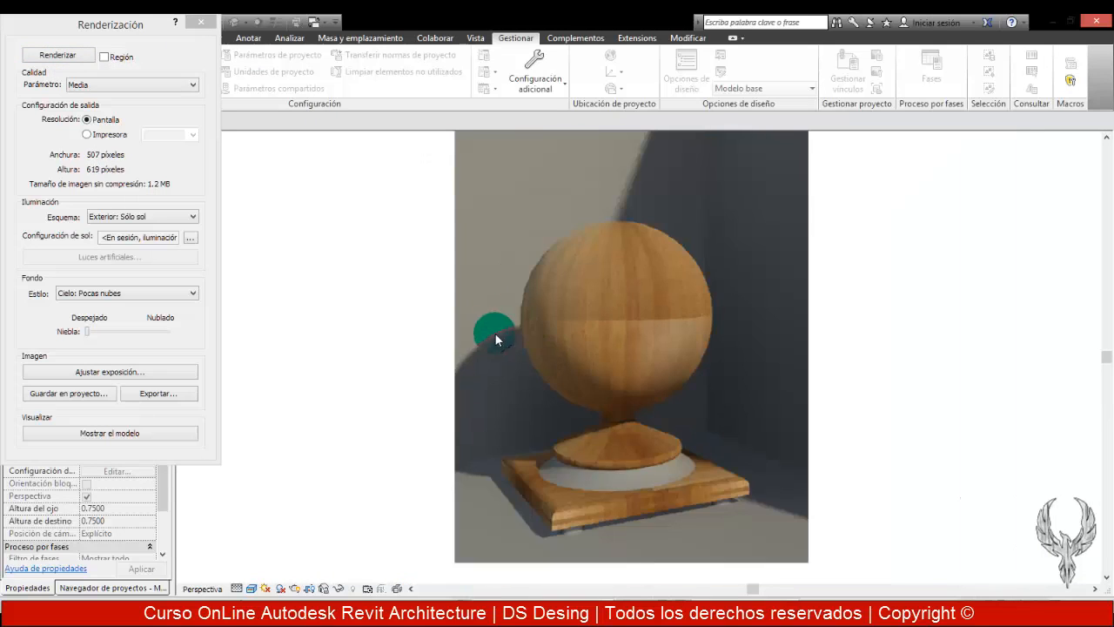
{"action": "scroll", "coordinate": [625, 329], "scroll_direction": "up", "scroll_amount": 3}
{"action": "scroll", "coordinate": [582, 311], "scroll_direction": "down", "scroll_amount": 2}
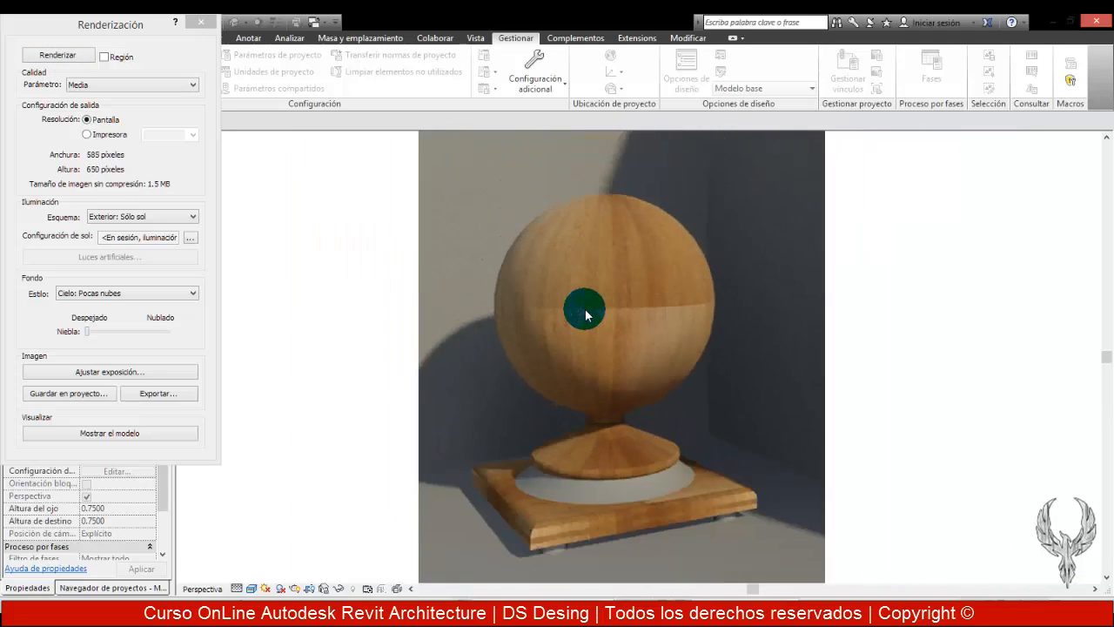
{"action": "scroll", "coordinate": [586, 315], "scroll_direction": "up", "scroll_amount": 2}
{"action": "scroll", "coordinate": [706, 319], "scroll_direction": "up", "scroll_amount": 2}
{"action": "scroll", "coordinate": [631, 323], "scroll_direction": "down", "scroll_amount": 4}
{"action": "scroll", "coordinate": [633, 329], "scroll_direction": "up", "scroll_amount": 3}
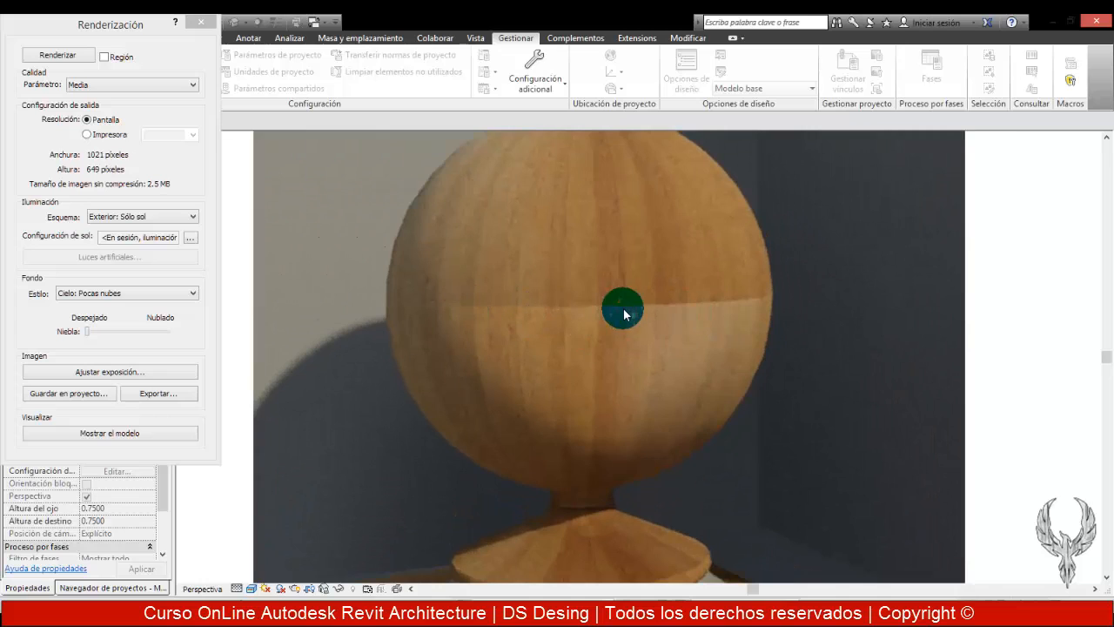
Inspect the rendered wooden sphere and base, and close the rendering settings
{"action": "scroll", "coordinate": [622, 308], "scroll_direction": "down", "scroll_amount": 2}
{"action": "scroll", "coordinate": [641, 533], "scroll_direction": "up", "scroll_amount": 1}
{"action": "scroll", "coordinate": [641, 533], "scroll_direction": "down", "scroll_amount": 3}
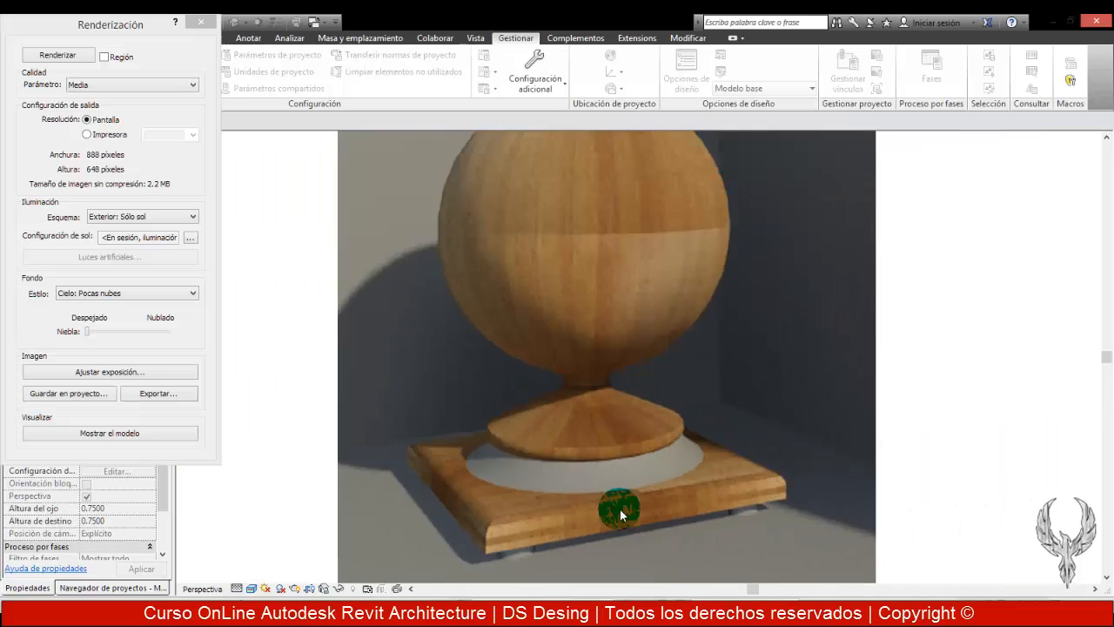
{"action": "scroll", "coordinate": [476, 341], "scroll_direction": "down", "scroll_amount": 1}
{"action": "scroll", "coordinate": [476, 341], "scroll_direction": "up", "scroll_amount": 1}
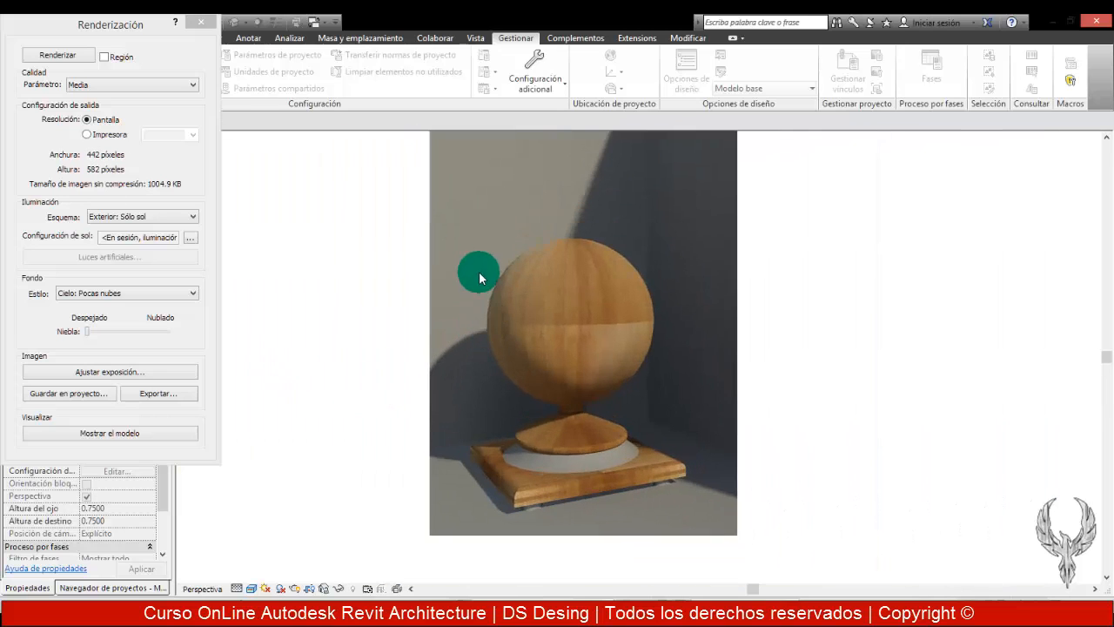
{"action": "left_click", "coordinate": [201, 22]}
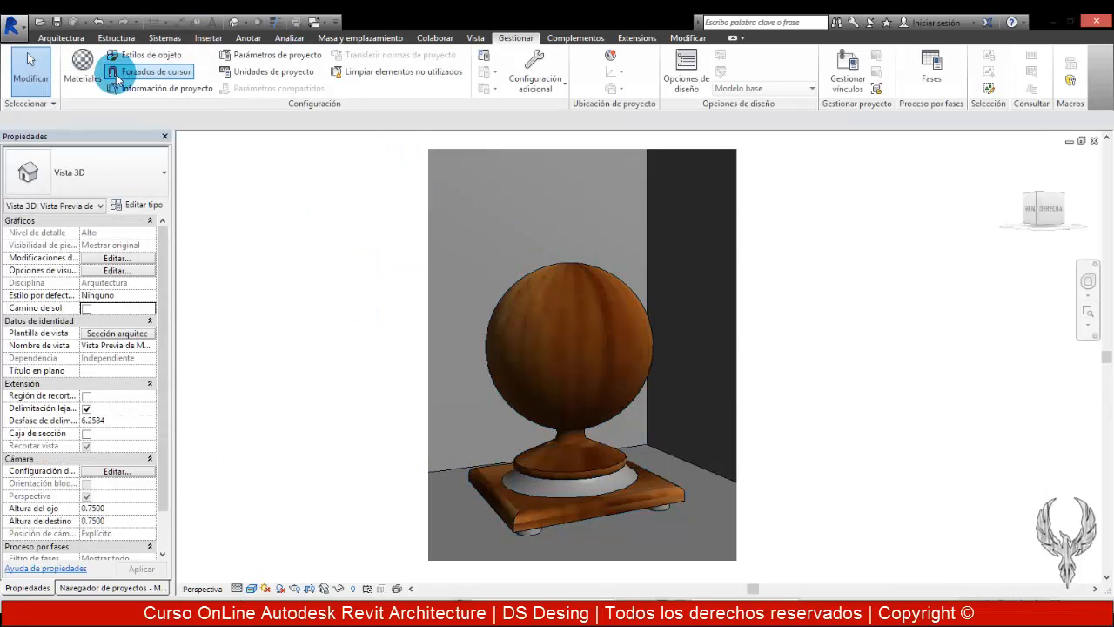
Show the generic appearance settings of the Madera-Duela material with an enlarged preview
{"action": "left_click", "coordinate": [83, 65]}
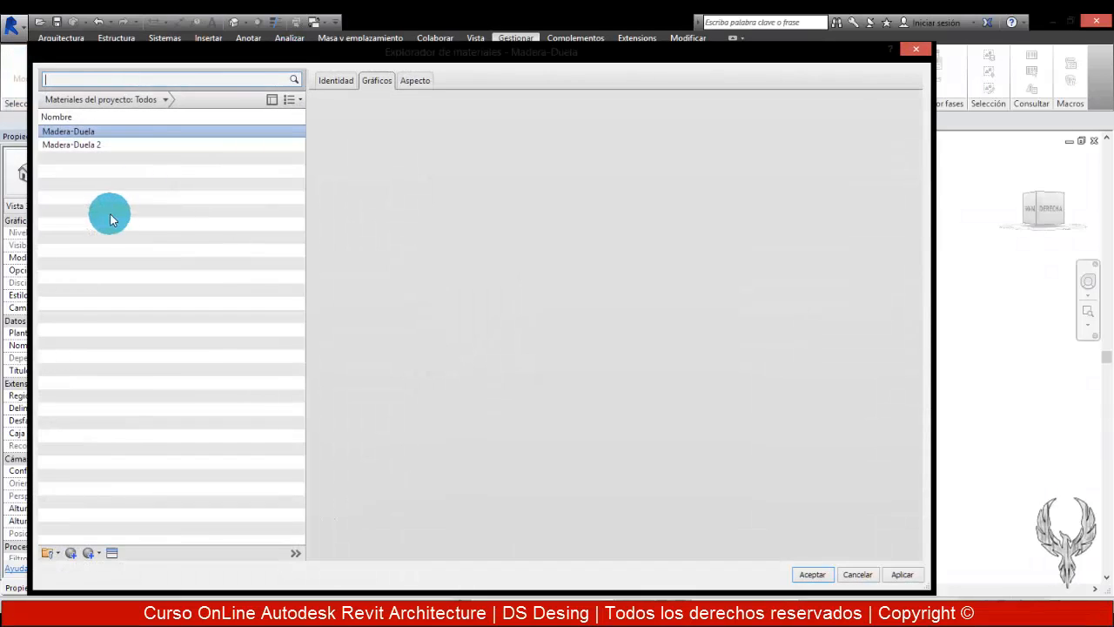
{"action": "left_click", "coordinate": [402, 83]}
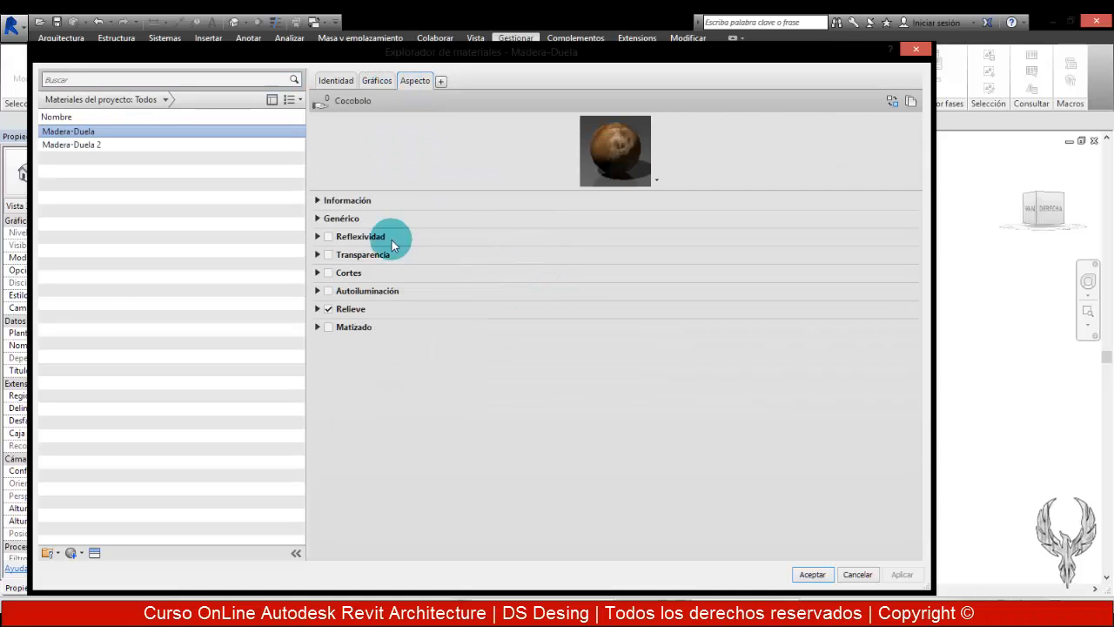
{"action": "left_click", "coordinate": [335, 218]}
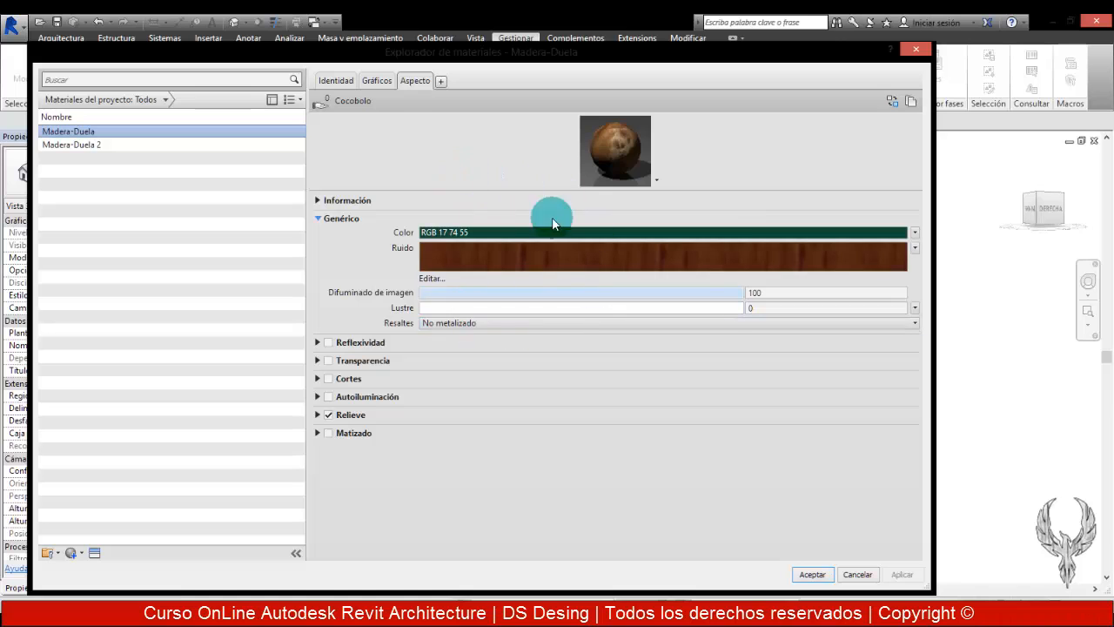
{"action": "left_click_drag", "start_coordinate": [620, 201], "coordinate": [600, 304]}
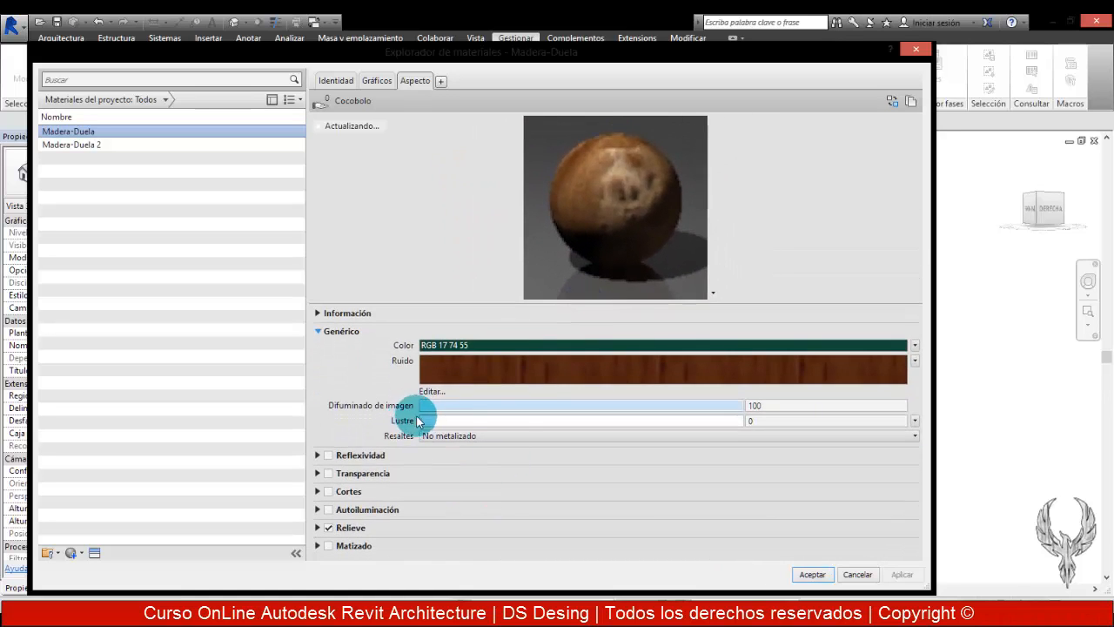
Try image fade values of 49, 5 and 0 on the Madera-Duela texture and restore the fade to 100
{"action": "left_click", "coordinate": [915, 421]}
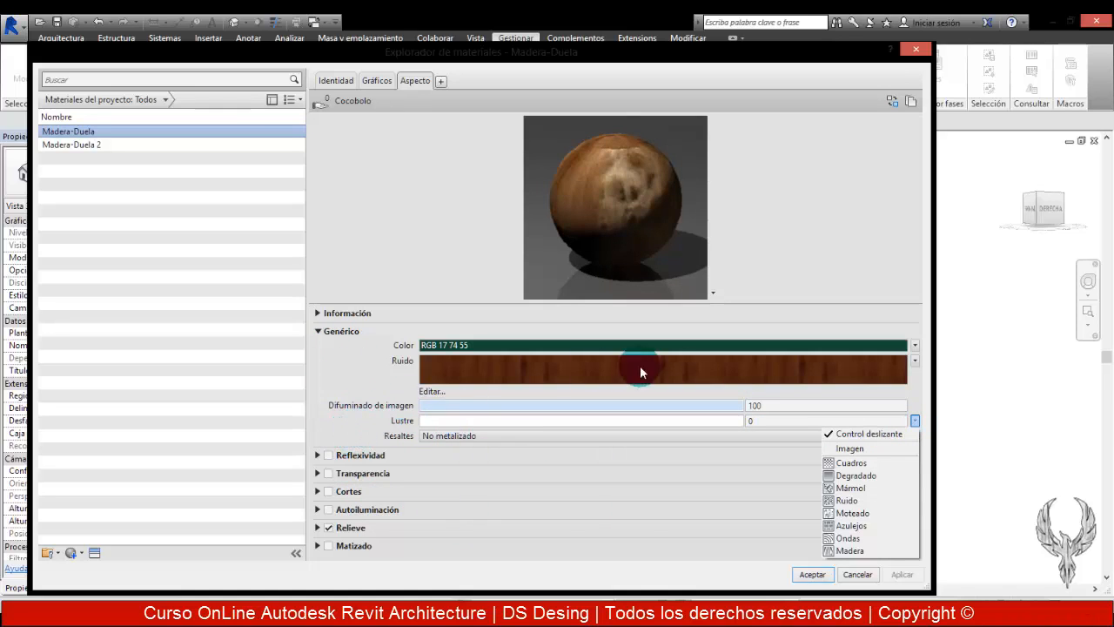
{"action": "left_click", "coordinate": [517, 408]}
{"action": "left_click_drag", "start_coordinate": [517, 408], "coordinate": [345, 406]}
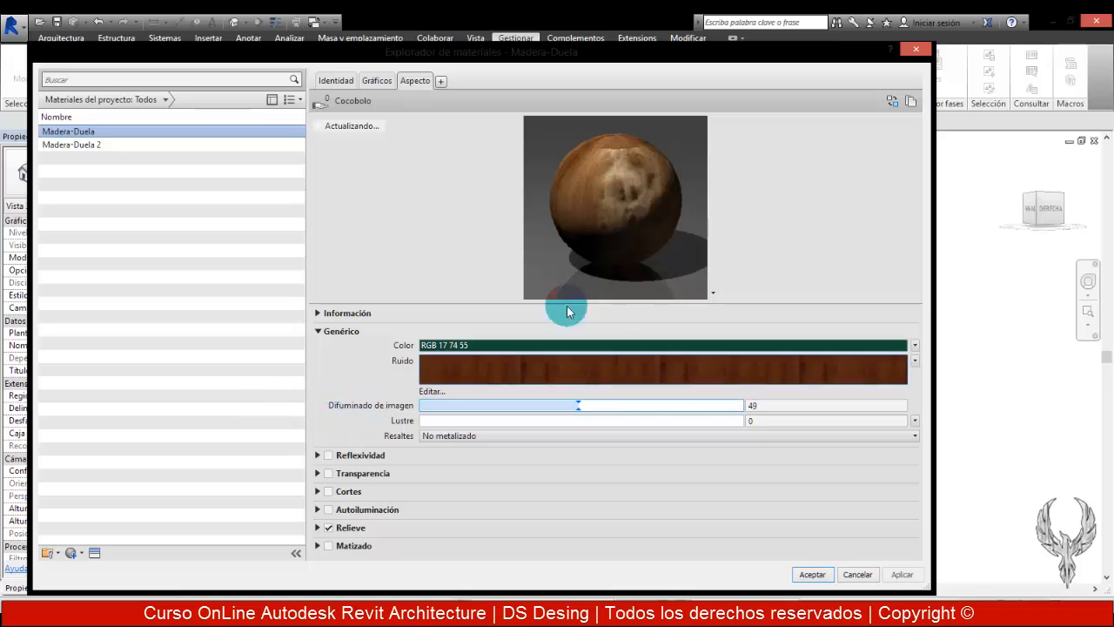
{"action": "left_click", "coordinate": [753, 334]}
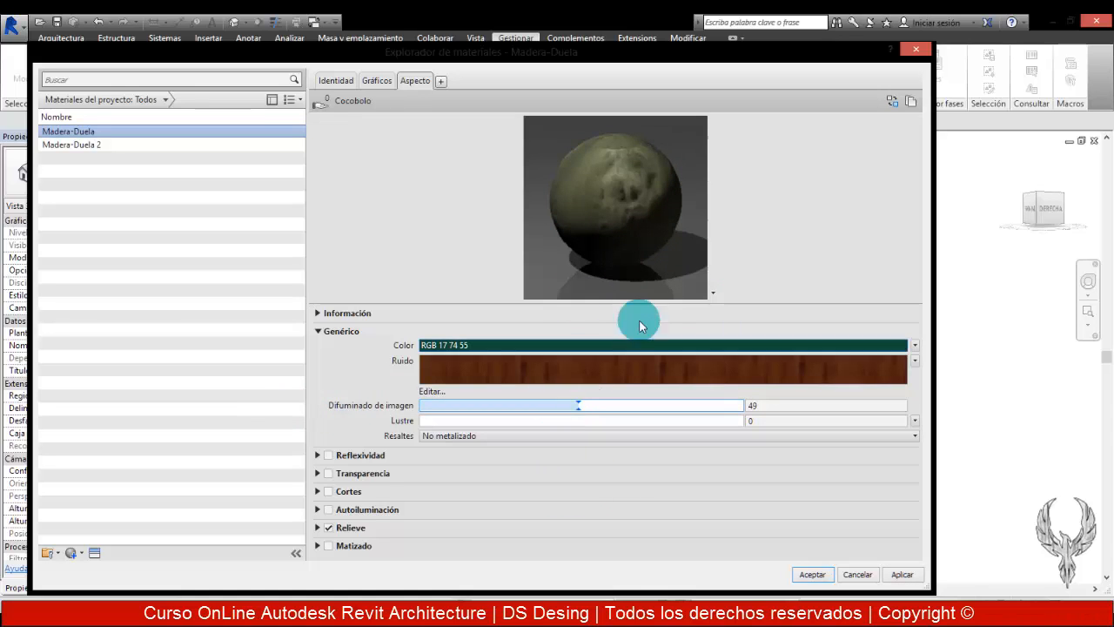
{"action": "left_click_drag", "start_coordinate": [600, 405], "coordinate": [436, 409]}
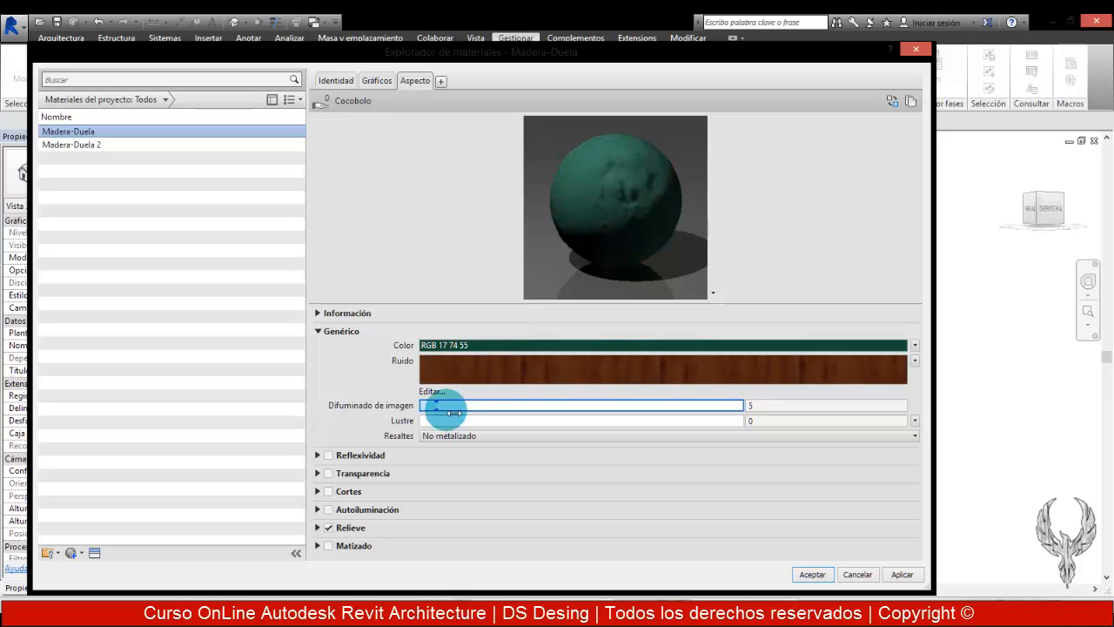
{"action": "left_click_drag", "start_coordinate": [439, 409], "coordinate": [401, 434]}
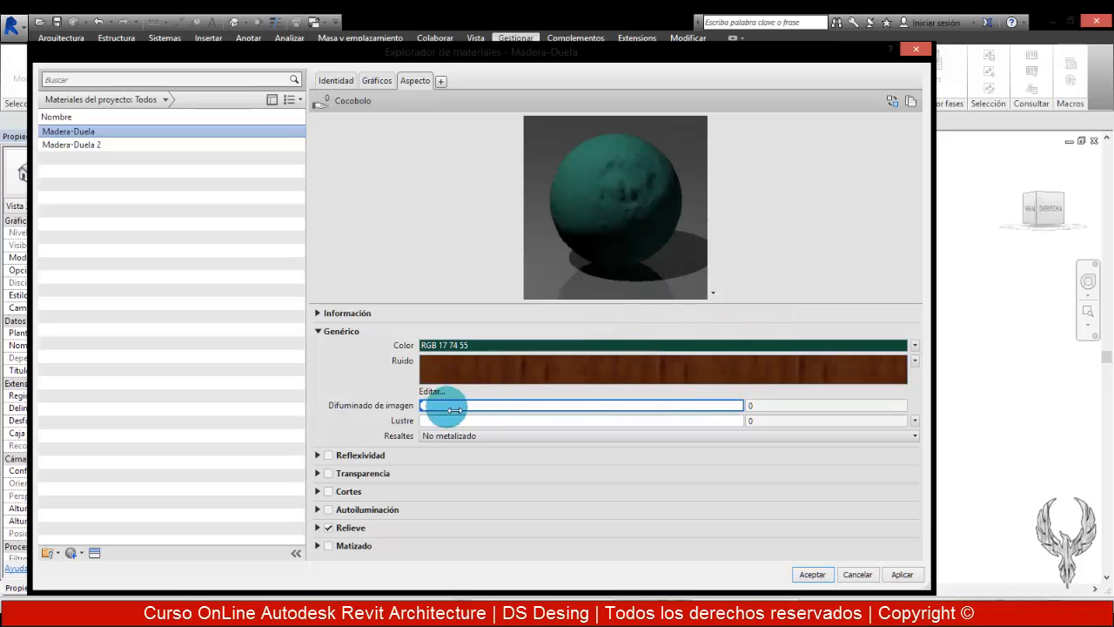
{"action": "left_click_drag", "start_coordinate": [425, 405], "coordinate": [805, 409]}
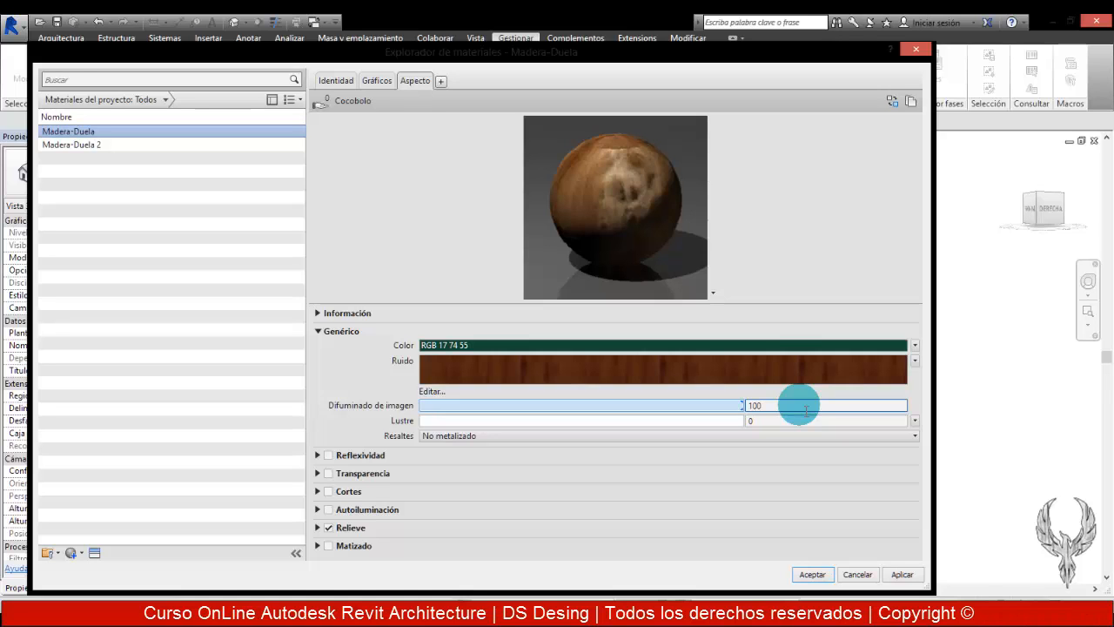
Set the Madera-Duela material's generic color to dark brown, RGB 98 49 0
{"action": "left_click", "coordinate": [761, 343]}
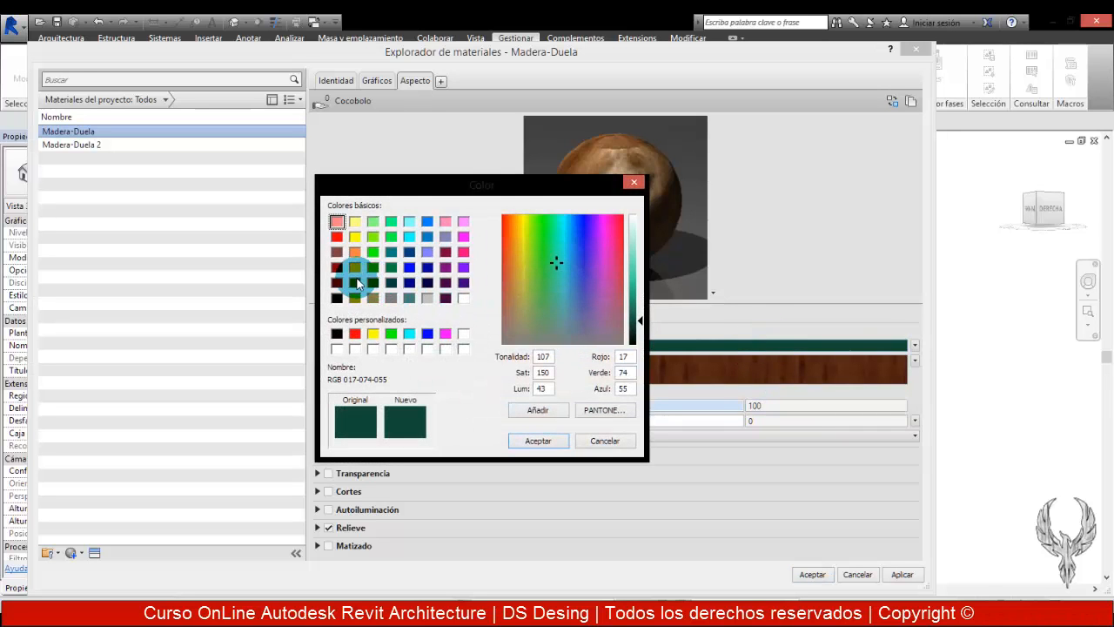
{"action": "left_click", "coordinate": [356, 282]}
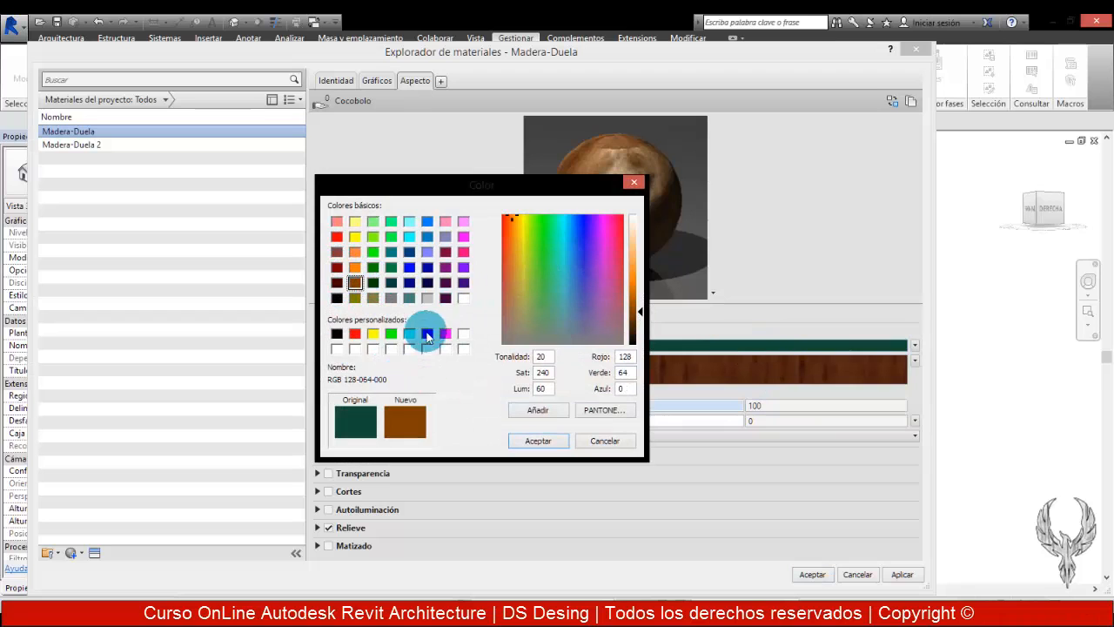
{"action": "left_click_drag", "start_coordinate": [641, 317], "coordinate": [640, 320]}
{"action": "left_click", "coordinate": [532, 441]}
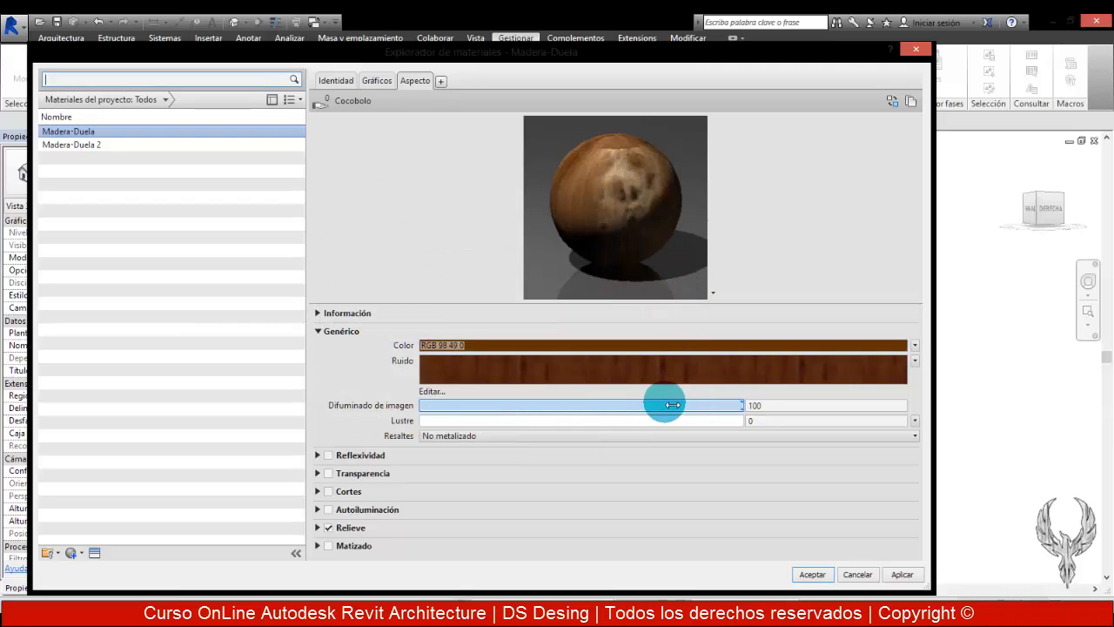
Lower the Madera-Duela image fade to 33 so the brown base color blends with the wood texture
{"action": "left_click_drag", "start_coordinate": [698, 411], "coordinate": [602, 411]}
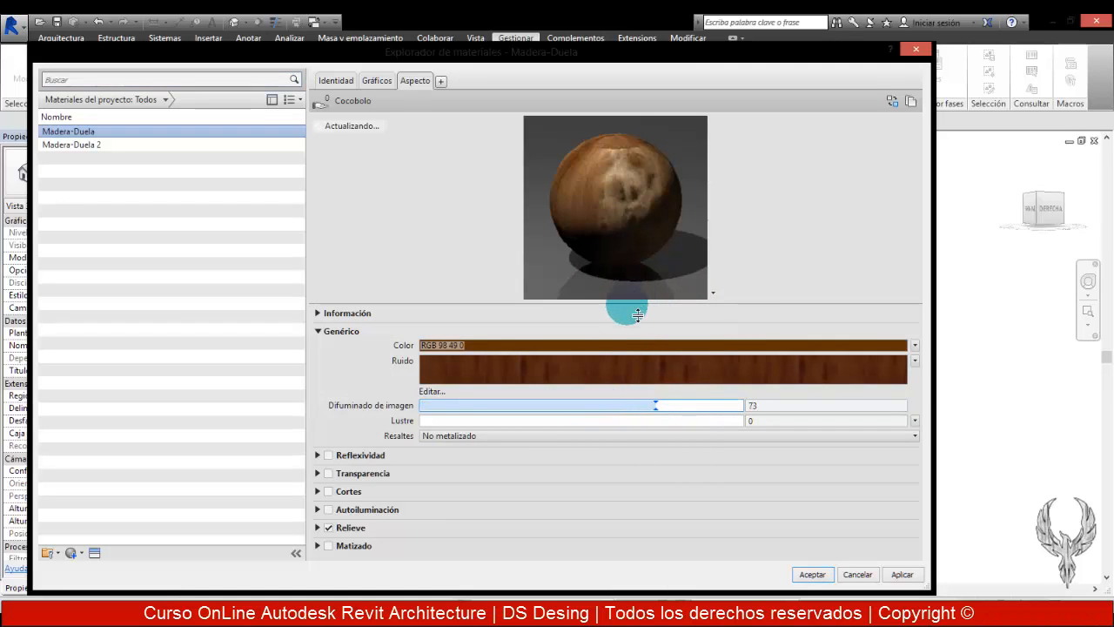
{"action": "left_click_drag", "start_coordinate": [597, 405], "coordinate": [528, 411]}
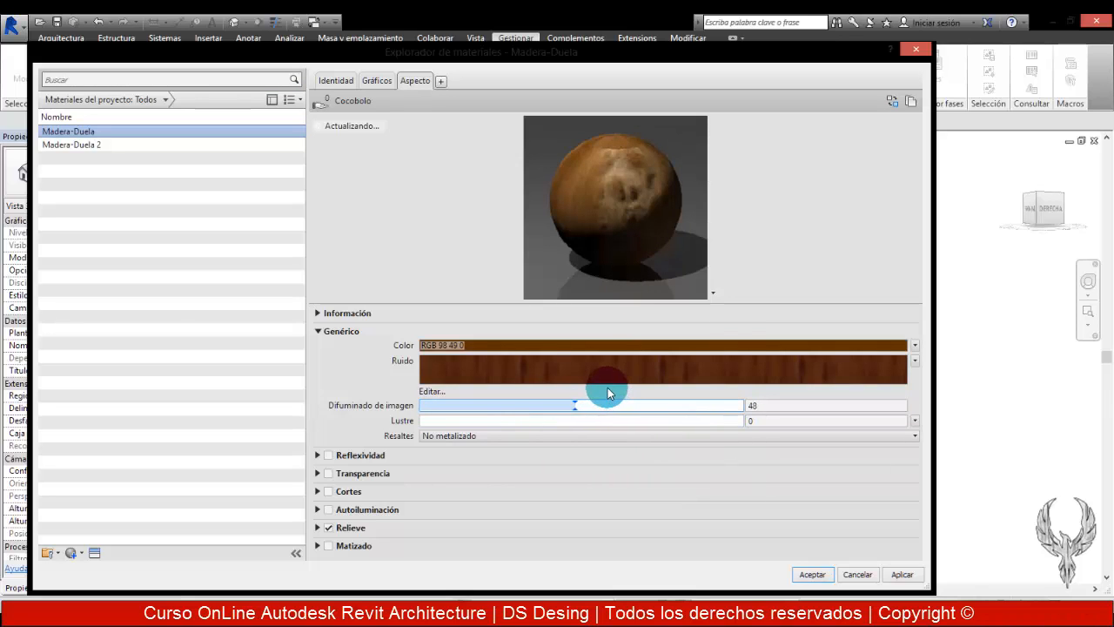
{"action": "left_click", "coordinate": [592, 229]}
{"action": "left_click", "coordinate": [563, 404]}
{"action": "left_click_drag", "start_coordinate": [555, 408], "coordinate": [506, 405]}
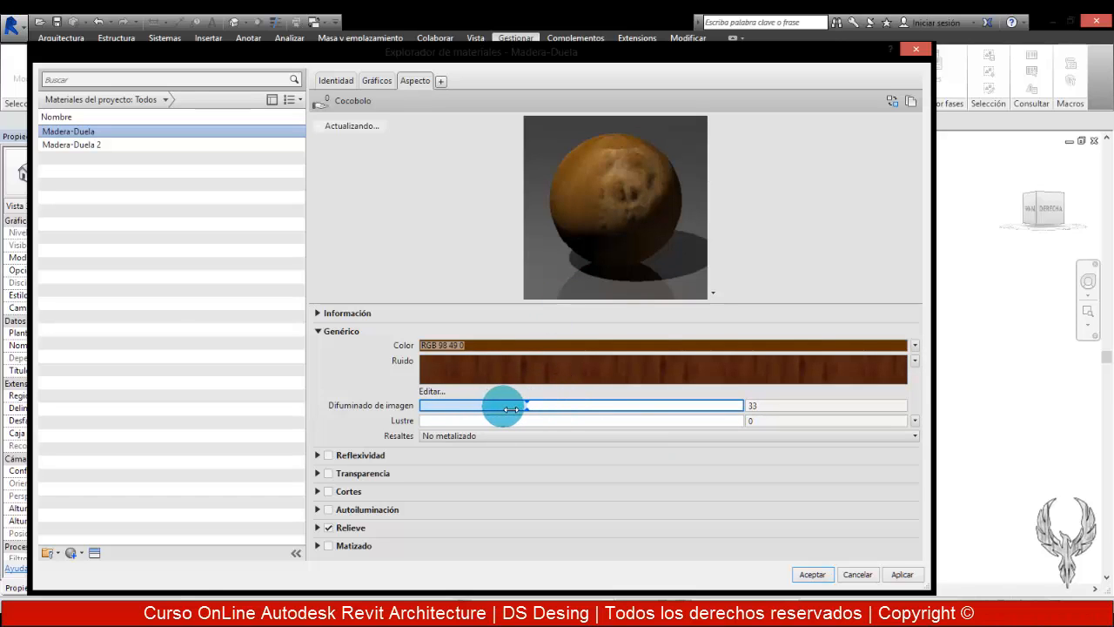
{"action": "left_click", "coordinate": [685, 373]}
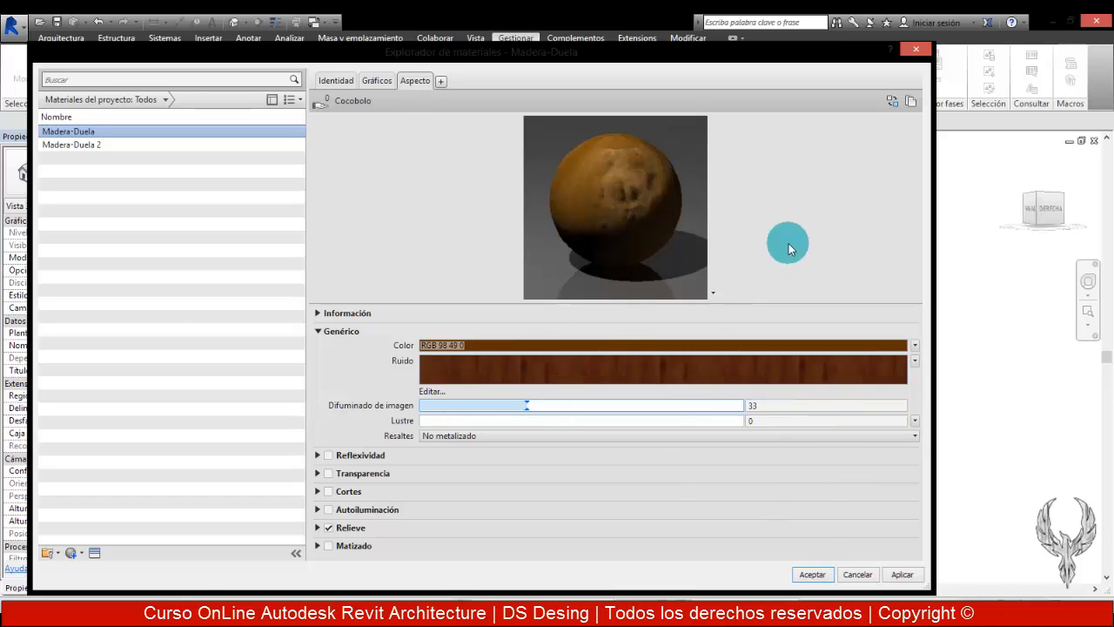
{"action": "left_click", "coordinate": [570, 228]}
{"action": "left_click", "coordinate": [677, 249]}
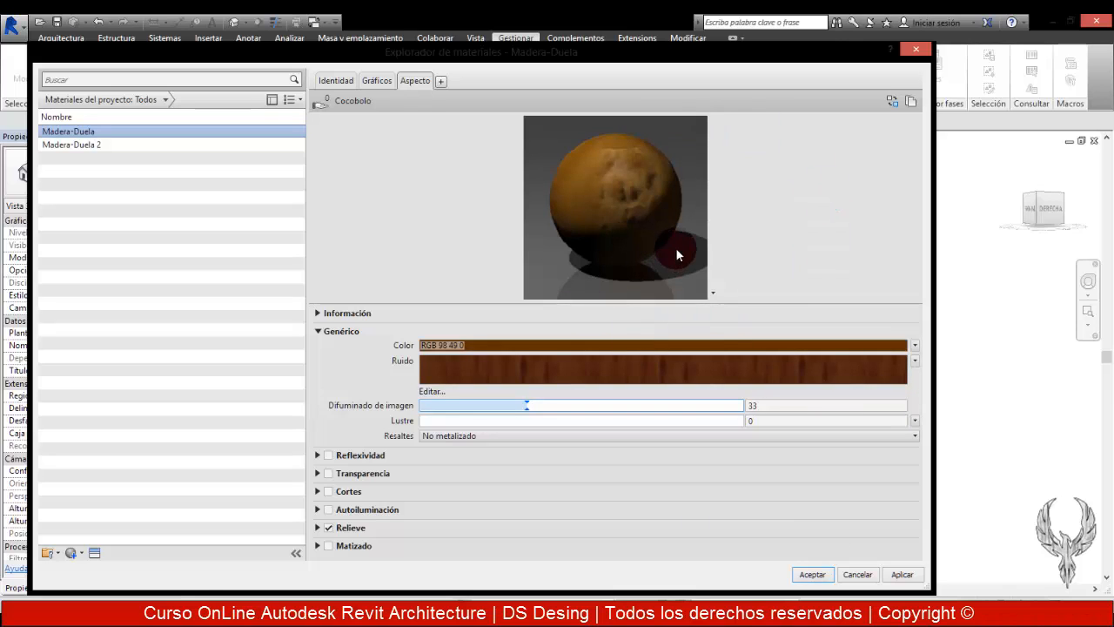
{"action": "left_click", "coordinate": [701, 245]}
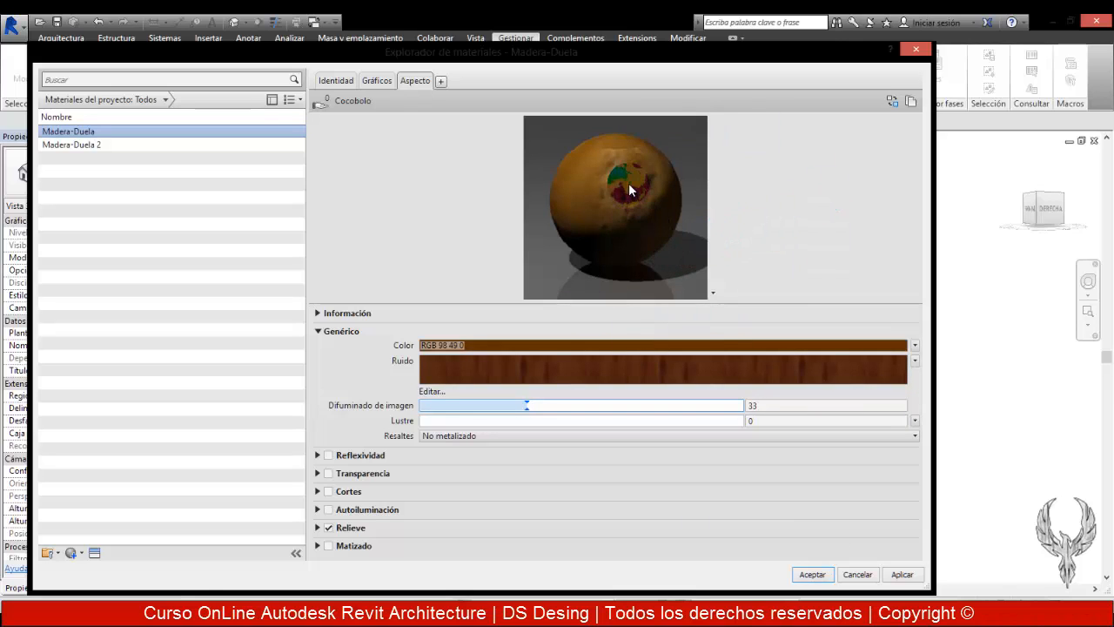
Try glossiness values of 51, 77 and 100 on the Madera-Duela material and return the glossiness to 0
{"action": "left_click", "coordinate": [456, 424]}
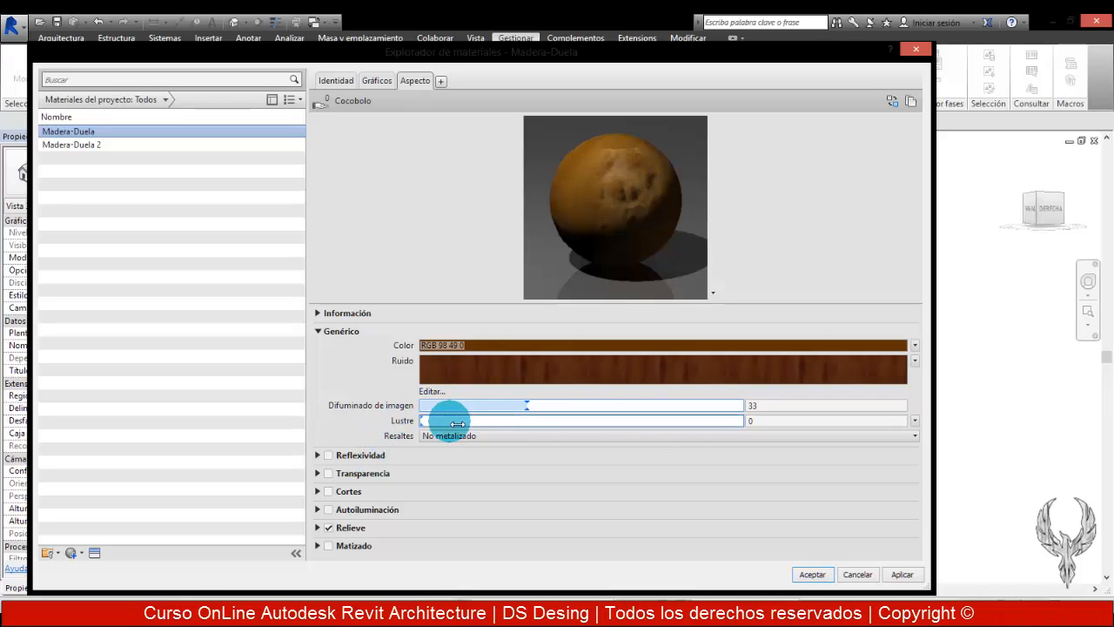
{"action": "left_click", "coordinate": [460, 433]}
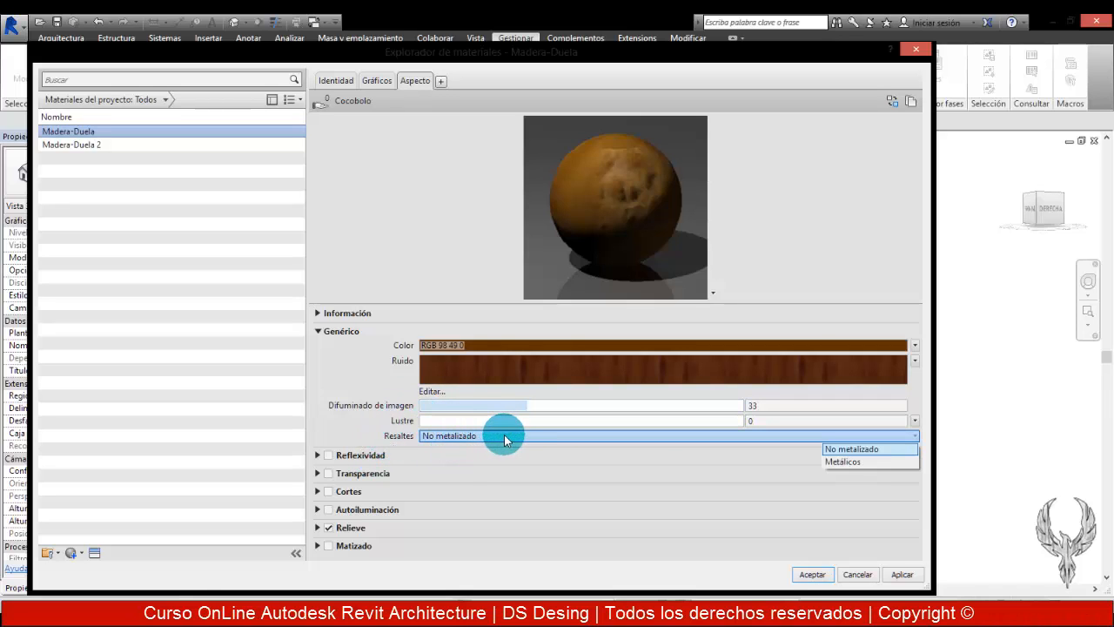
{"action": "left_click", "coordinate": [409, 418]}
{"action": "left_click_drag", "start_coordinate": [421, 421], "coordinate": [604, 423]}
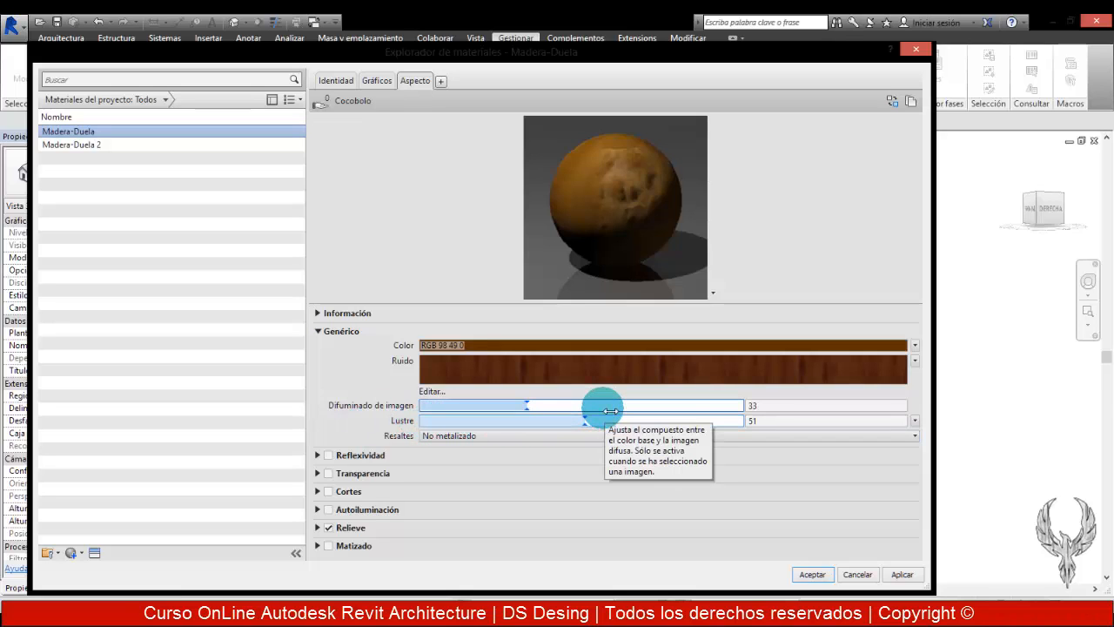
{"action": "left_click_drag", "start_coordinate": [641, 420], "coordinate": [731, 426]}
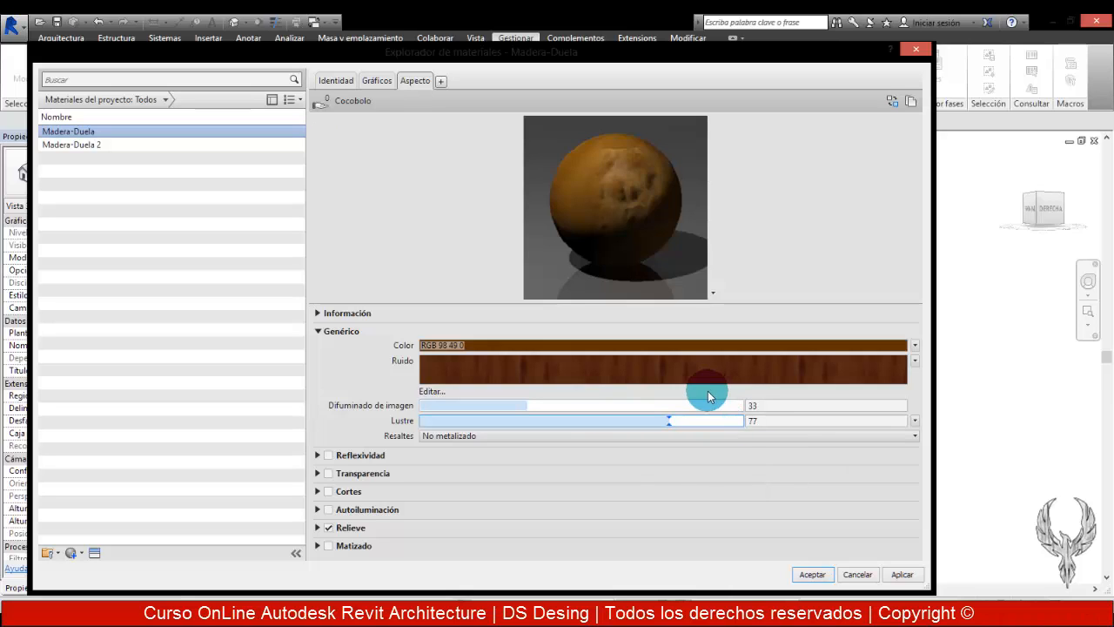
{"action": "left_click_drag", "start_coordinate": [714, 425], "coordinate": [810, 427]}
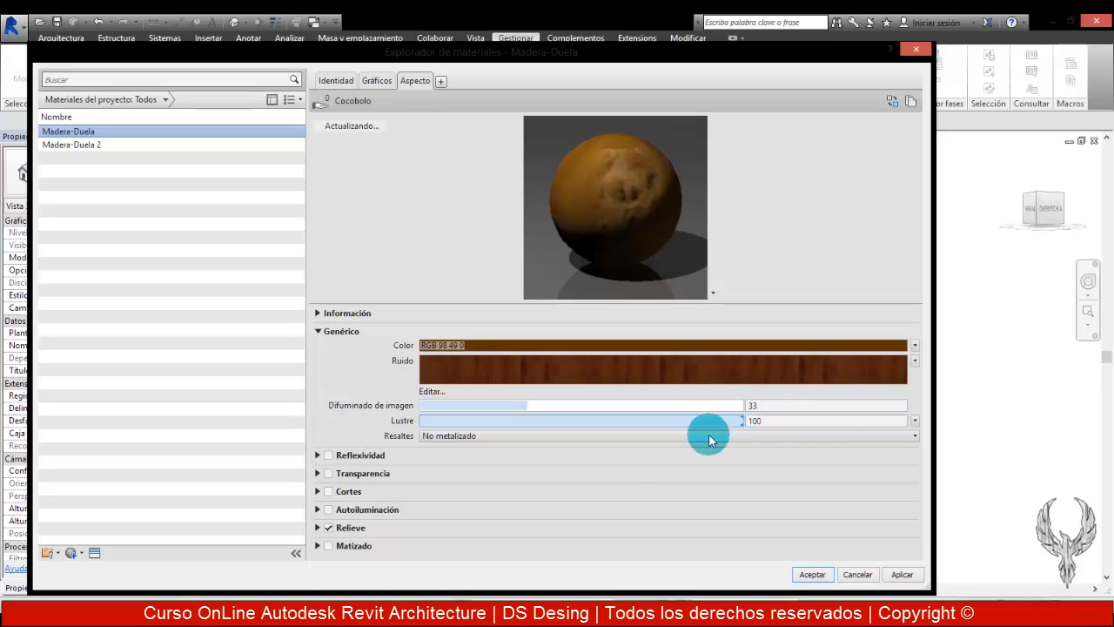
{"action": "left_click_drag", "start_coordinate": [657, 421], "coordinate": [405, 415]}
Check the information and tint properties of the Madera-Duela appearance, and collapse the generic settings
{"action": "left_click", "coordinate": [317, 315]}
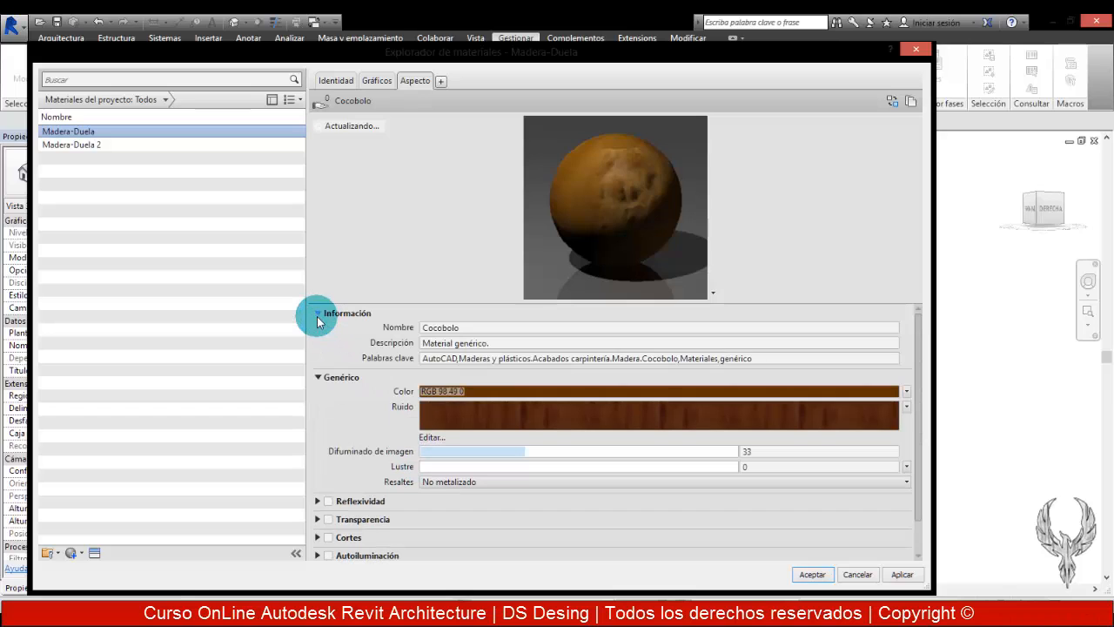
{"action": "left_click", "coordinate": [318, 315]}
{"action": "left_click", "coordinate": [318, 330]}
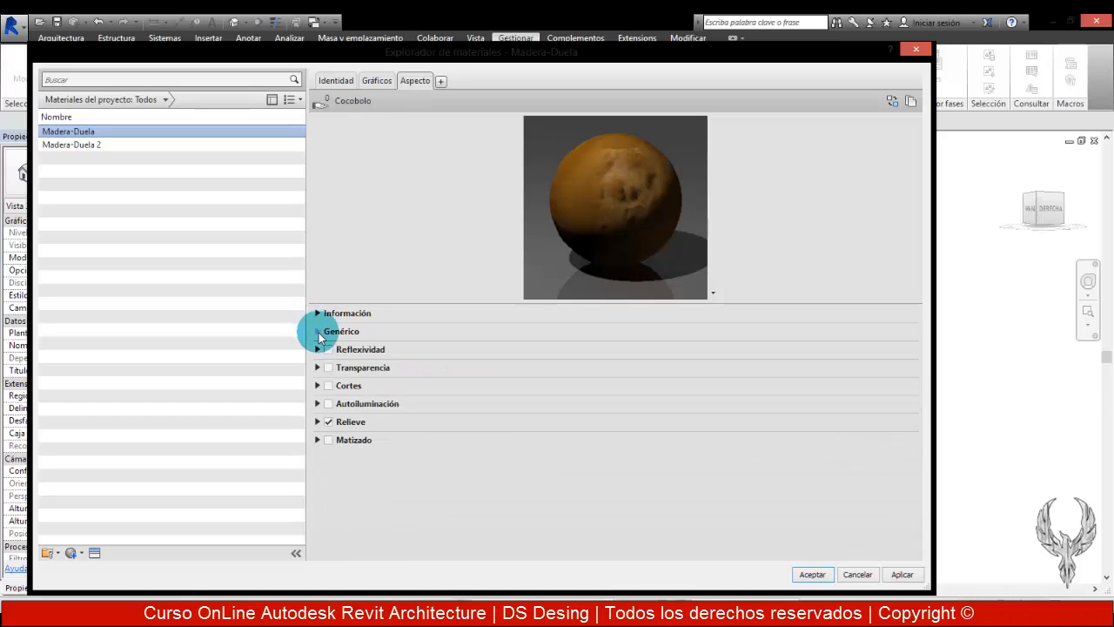
{"action": "left_click", "coordinate": [349, 444]}
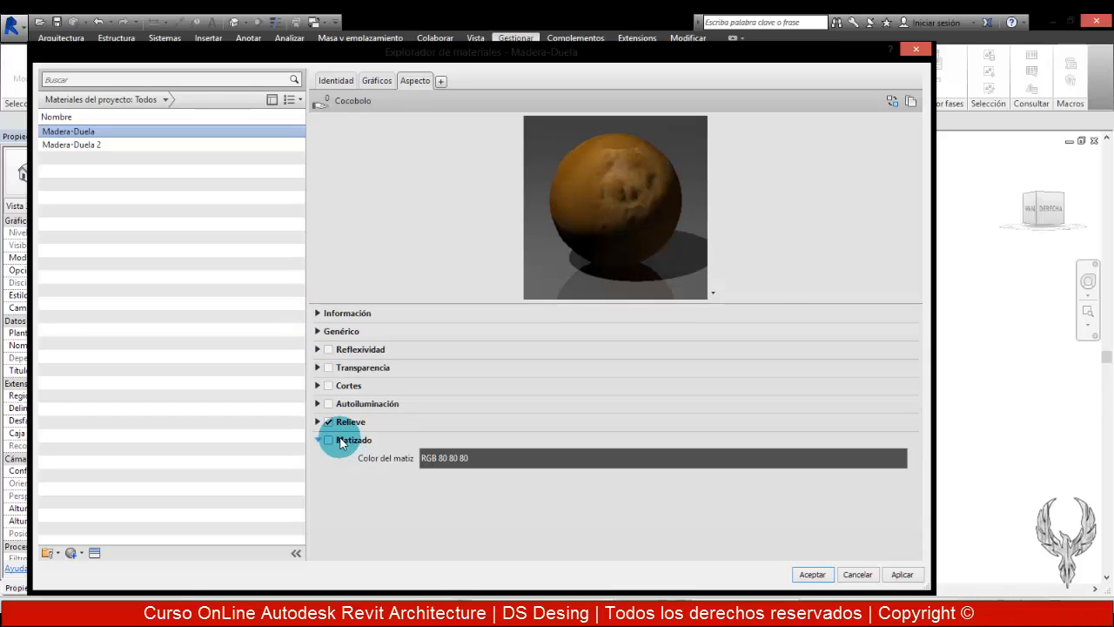
{"action": "left_click", "coordinate": [341, 442]}
Enable reflectivity for Madera-Duela with direct at 2 and oblique at 0, and apply the material changes
{"action": "left_click", "coordinate": [352, 352]}
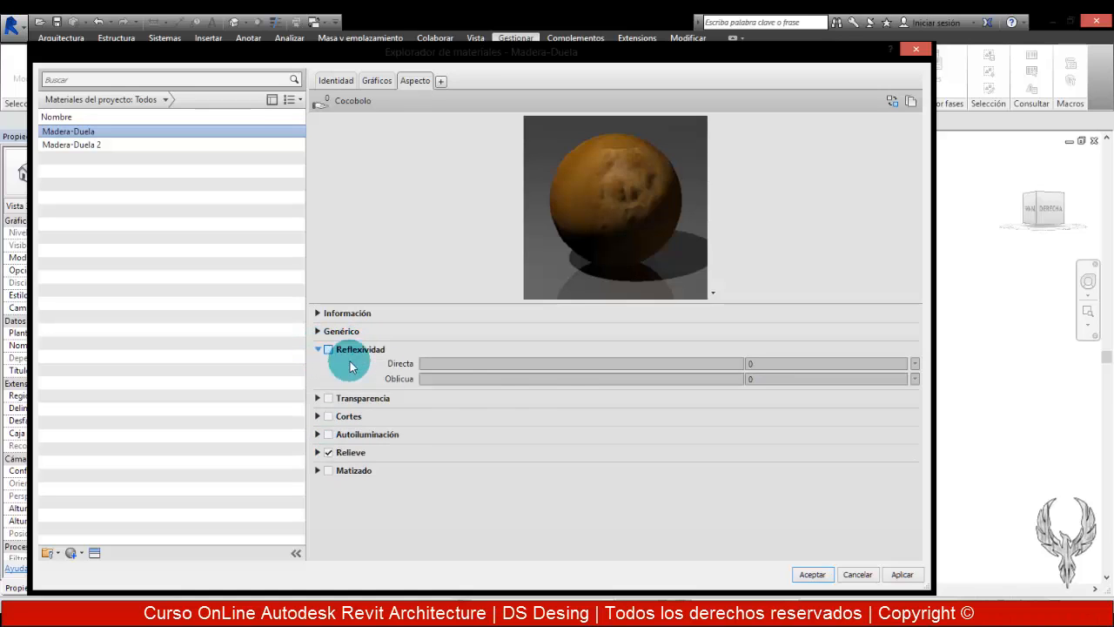
{"action": "left_click", "coordinate": [329, 350]}
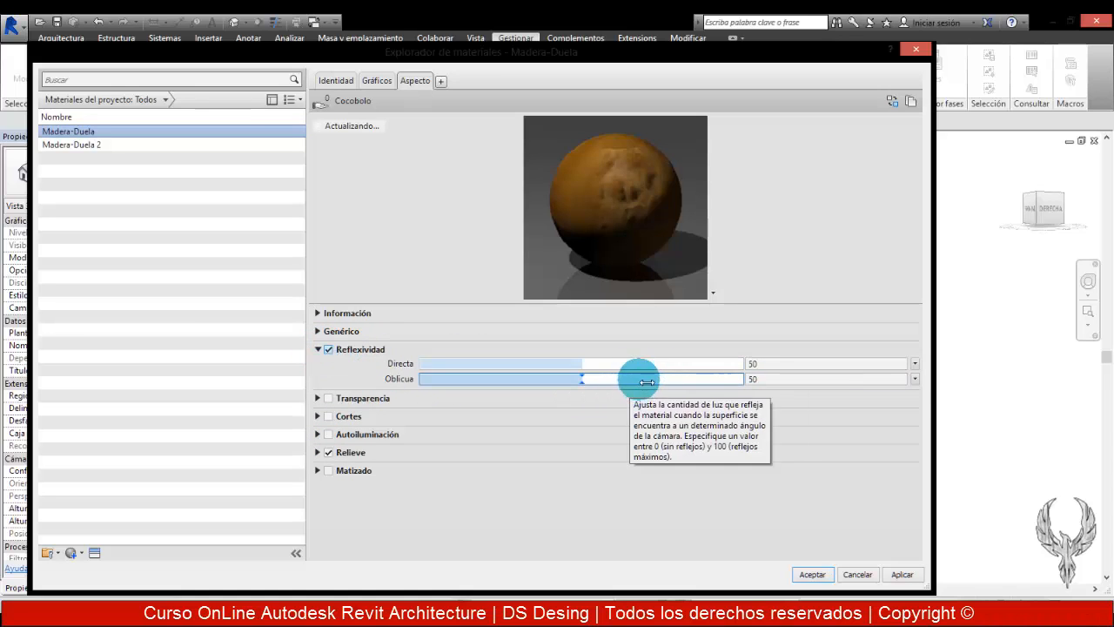
{"action": "left_click_drag", "start_coordinate": [584, 380], "coordinate": [356, 368]}
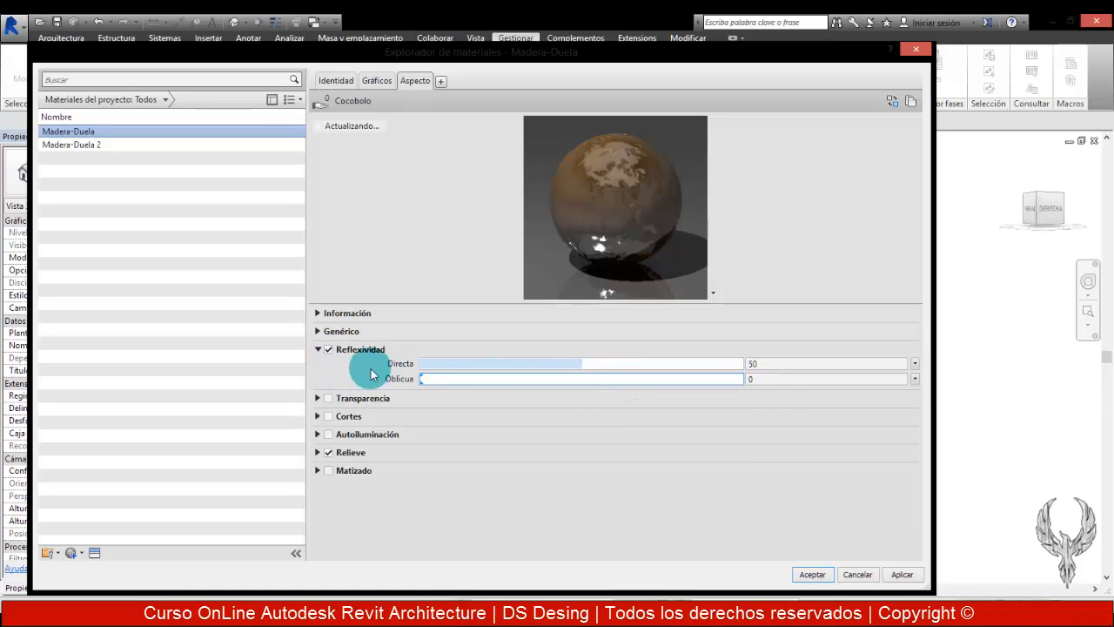
{"action": "left_click", "coordinate": [676, 362]}
{"action": "left_click_drag", "start_coordinate": [582, 362], "coordinate": [427, 363]}
{"action": "left_click", "coordinate": [771, 363]}
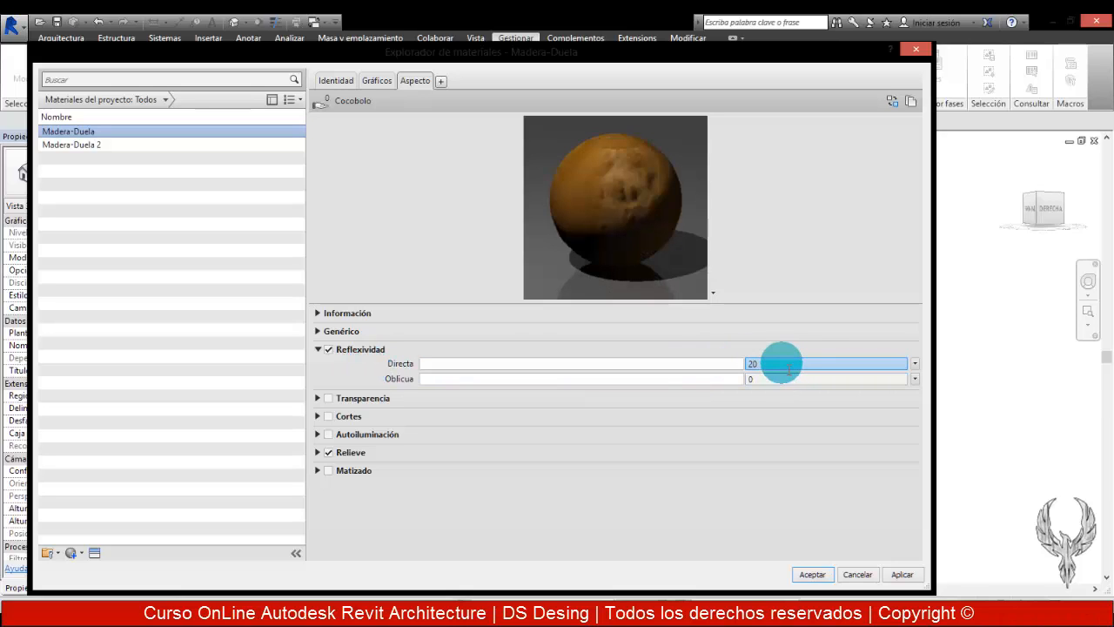
{"action": "left_click", "coordinate": [899, 573]}
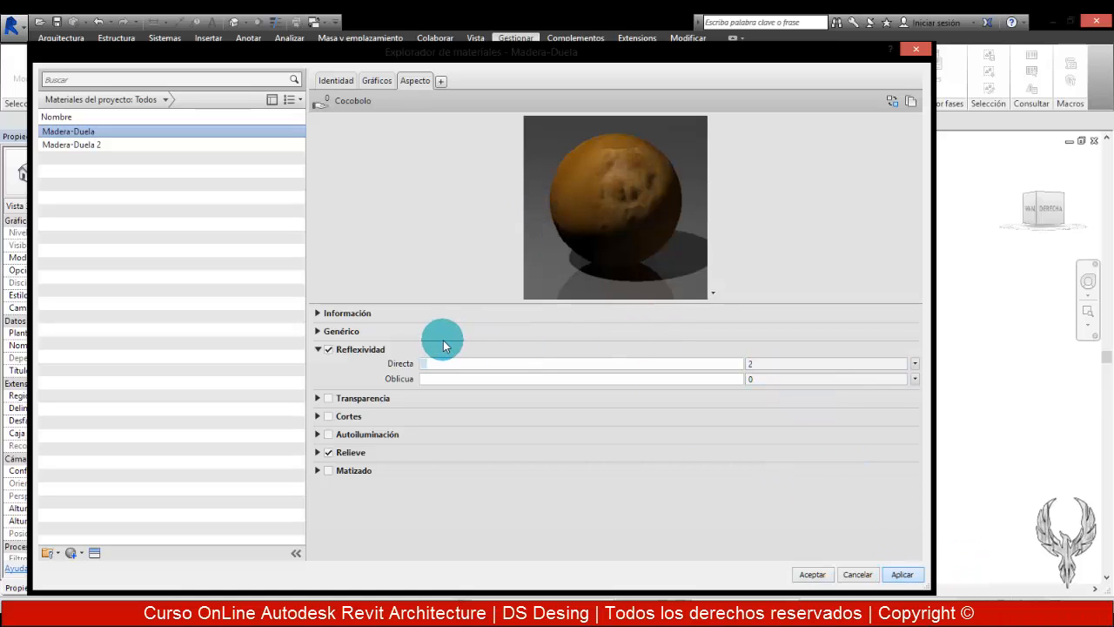
Set the direct reflectivity of Madera-Duela to 5, apply the change and close the material browser
{"action": "left_click", "coordinate": [551, 200]}
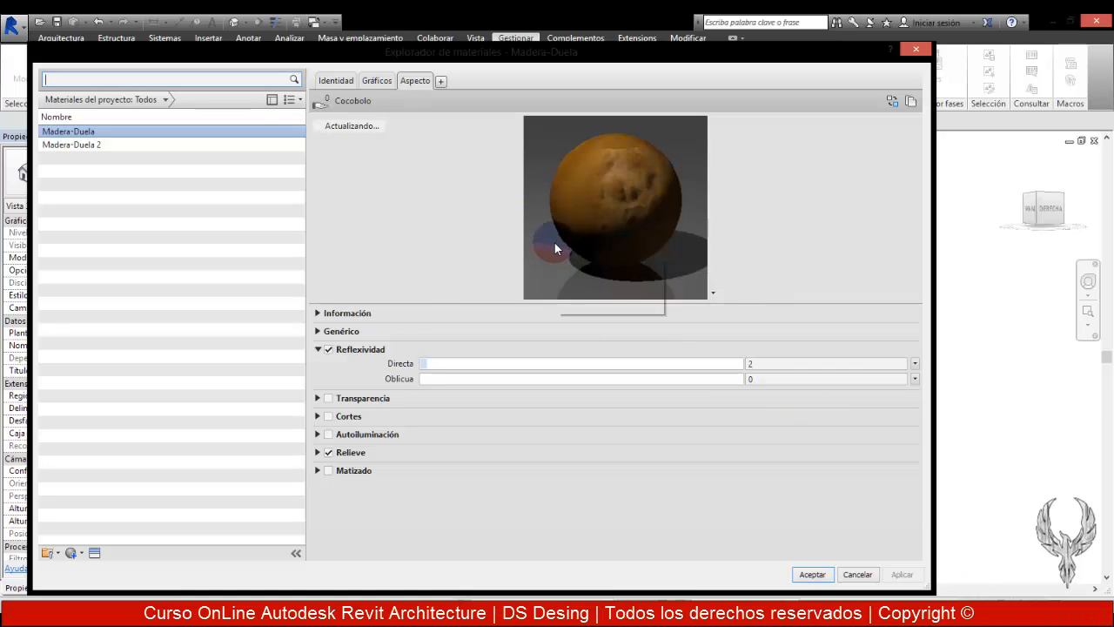
{"action": "left_click", "coordinate": [432, 307]}
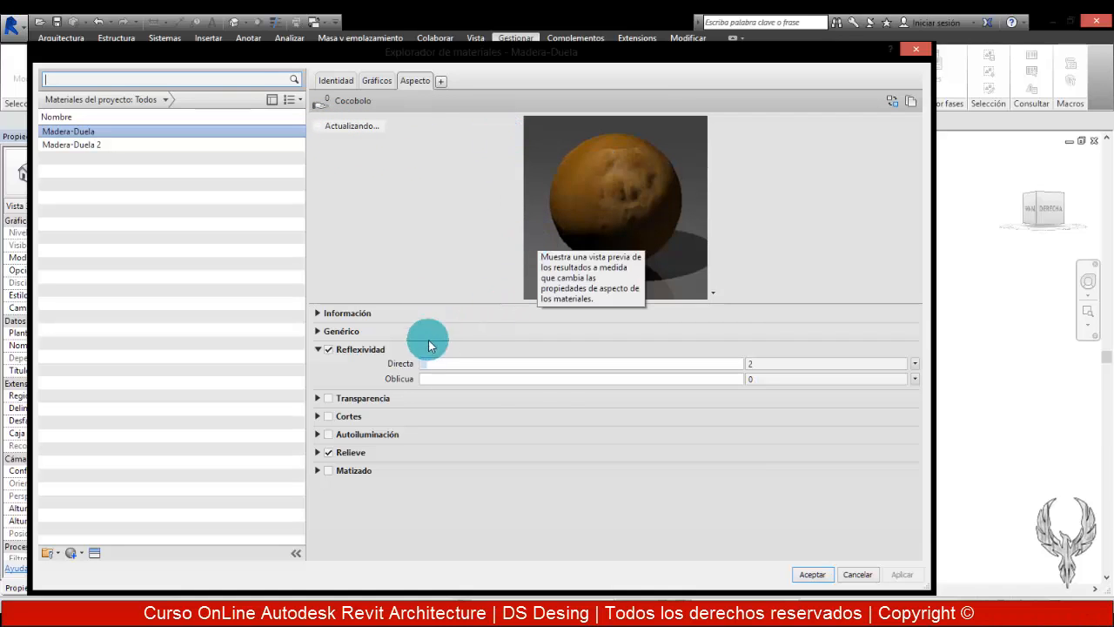
{"action": "left_click", "coordinate": [746, 362]}
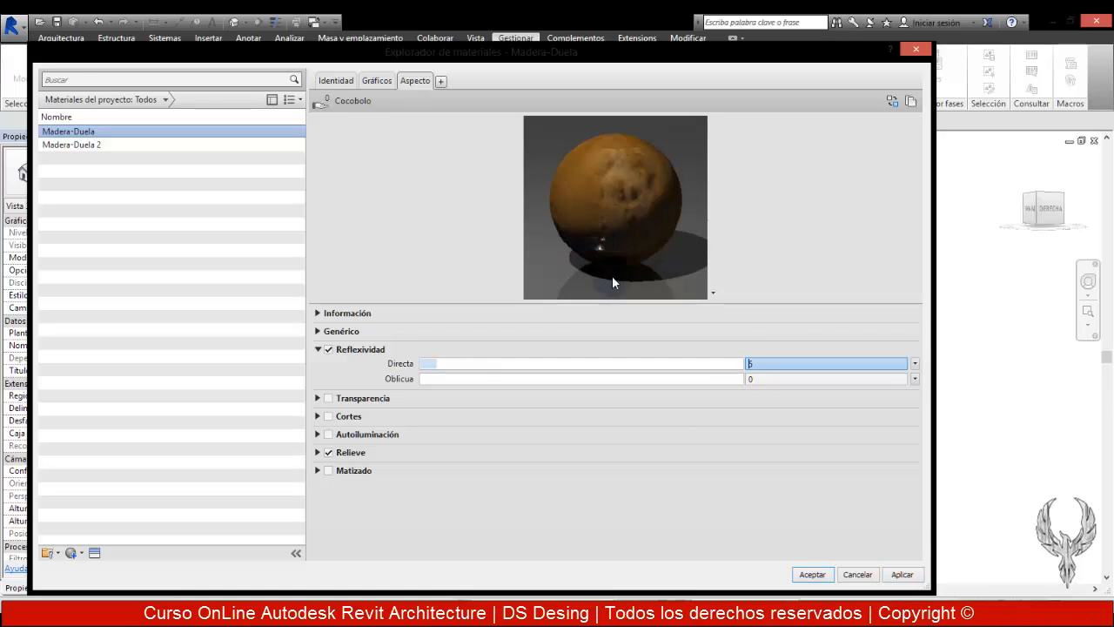
{"action": "left_click", "coordinate": [900, 574]}
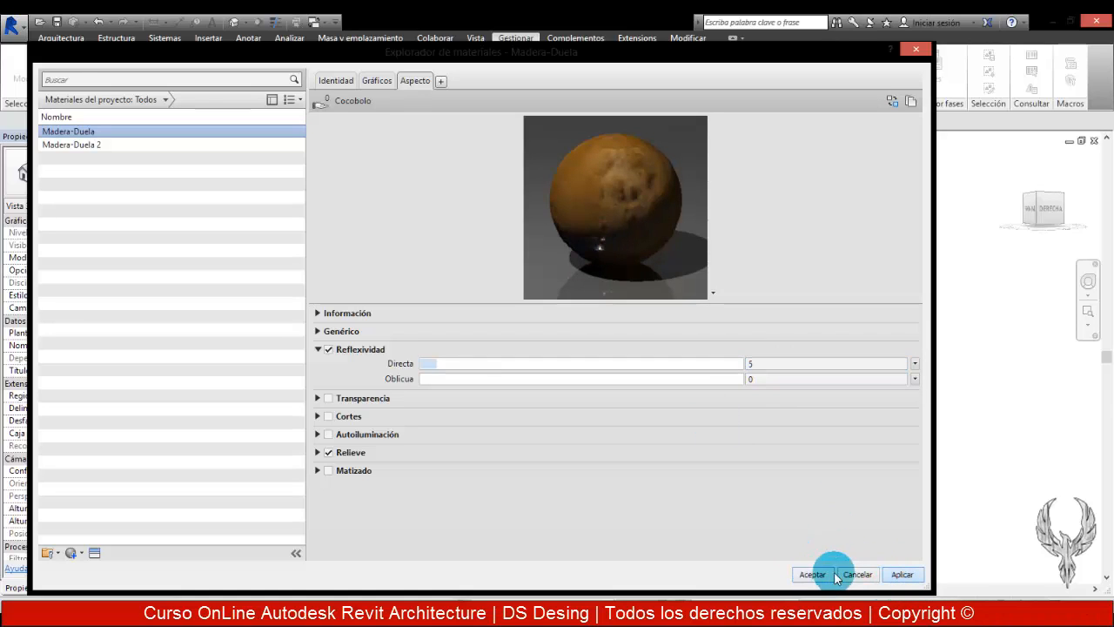
{"action": "key", "text": "Escape"}
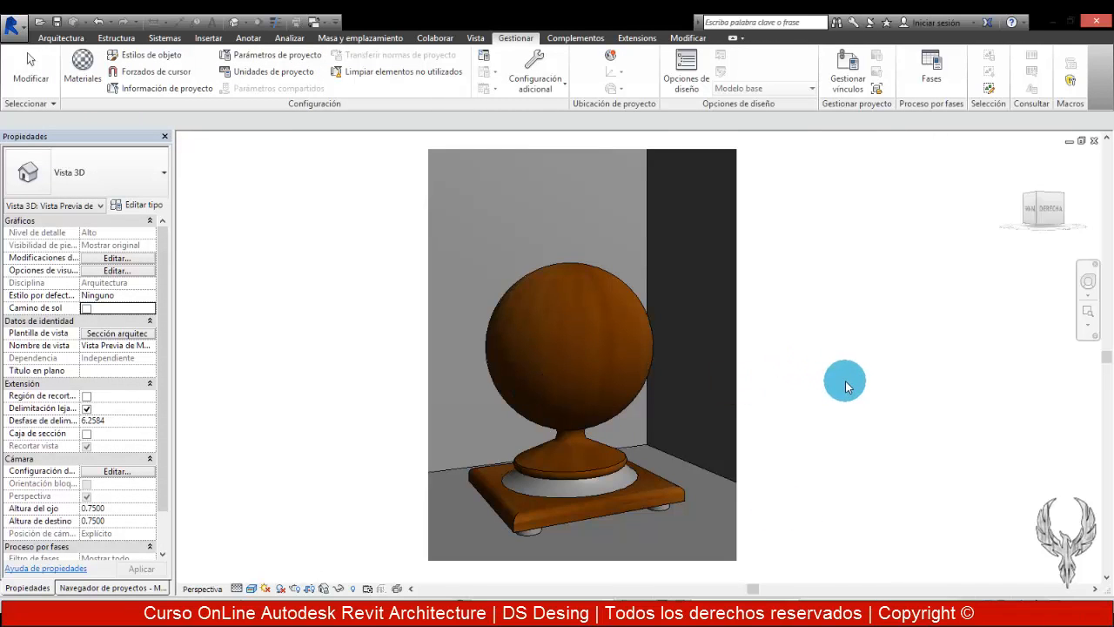
Render the perspective view of the material test object at medium quality
{"action": "left_click", "coordinate": [562, 386]}
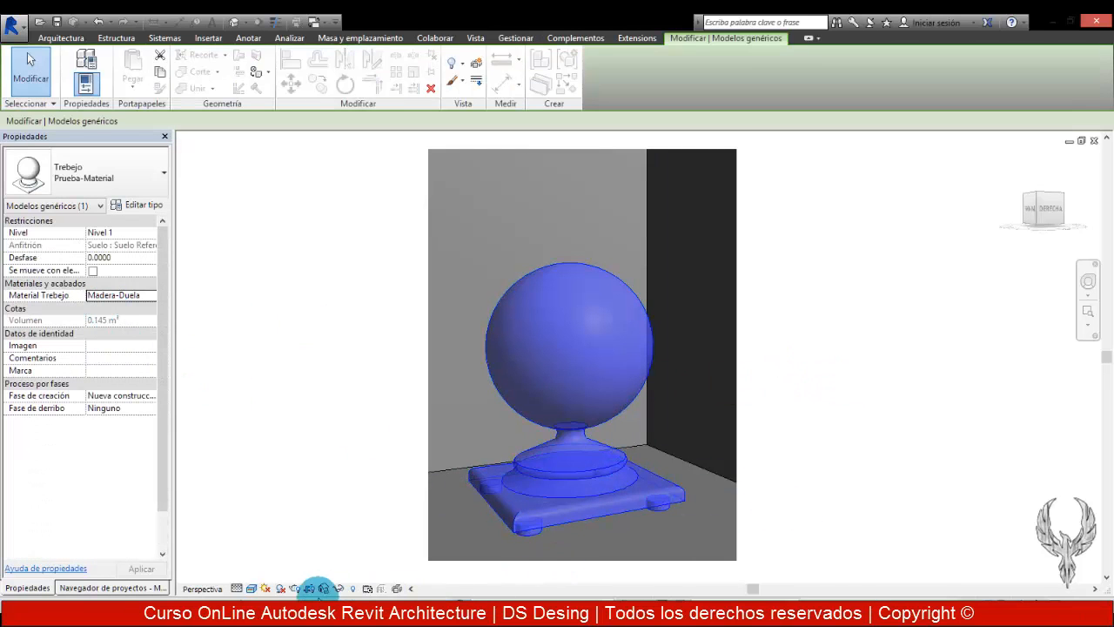
{"action": "left_click", "coordinate": [292, 590]}
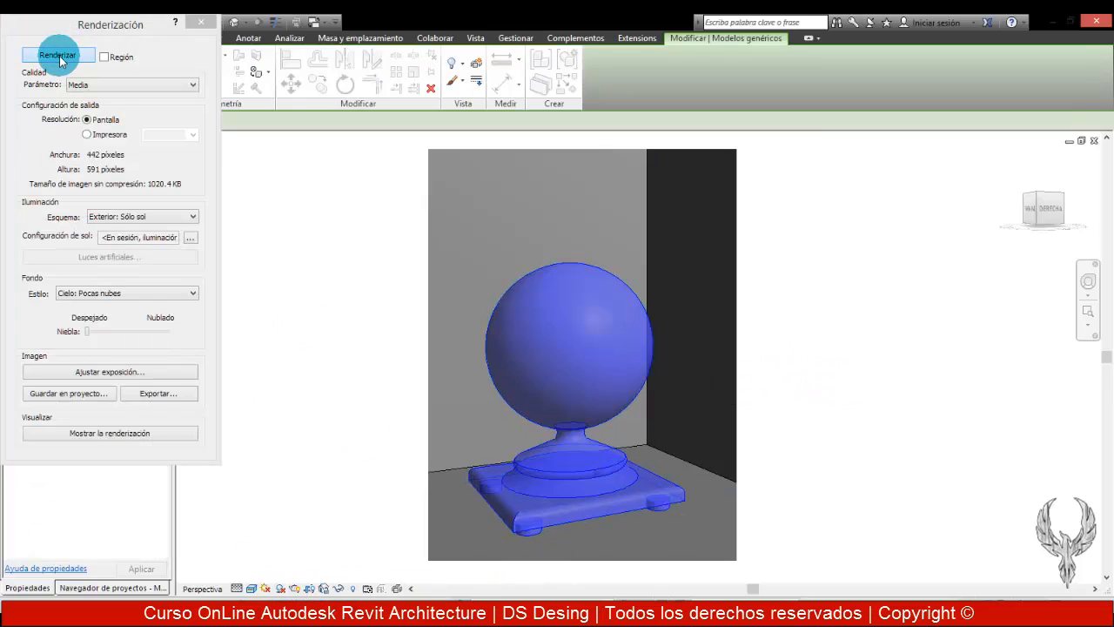
{"action": "left_click", "coordinate": [56, 50]}
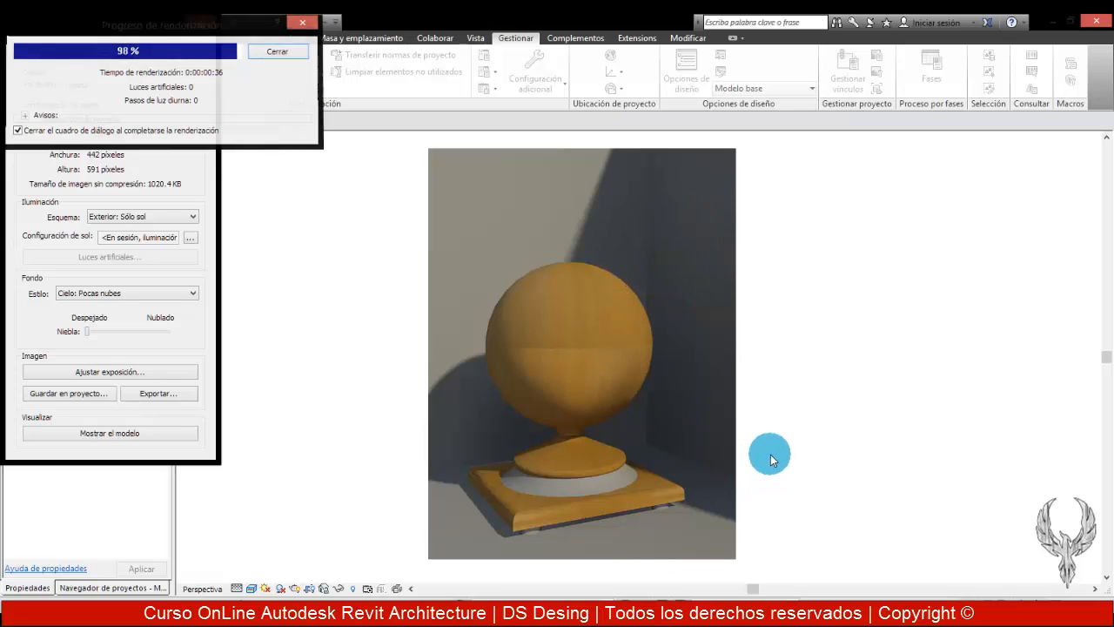
Examine the rendered wood finish closely on the sphere, neck and base, and close the rendering settings
{"action": "scroll", "coordinate": [647, 484], "scroll_direction": "up", "scroll_amount": 3}
{"action": "scroll", "coordinate": [600, 504], "scroll_direction": "up", "scroll_amount": 2}
{"action": "scroll", "coordinate": [600, 503], "scroll_direction": "down", "scroll_amount": 2}
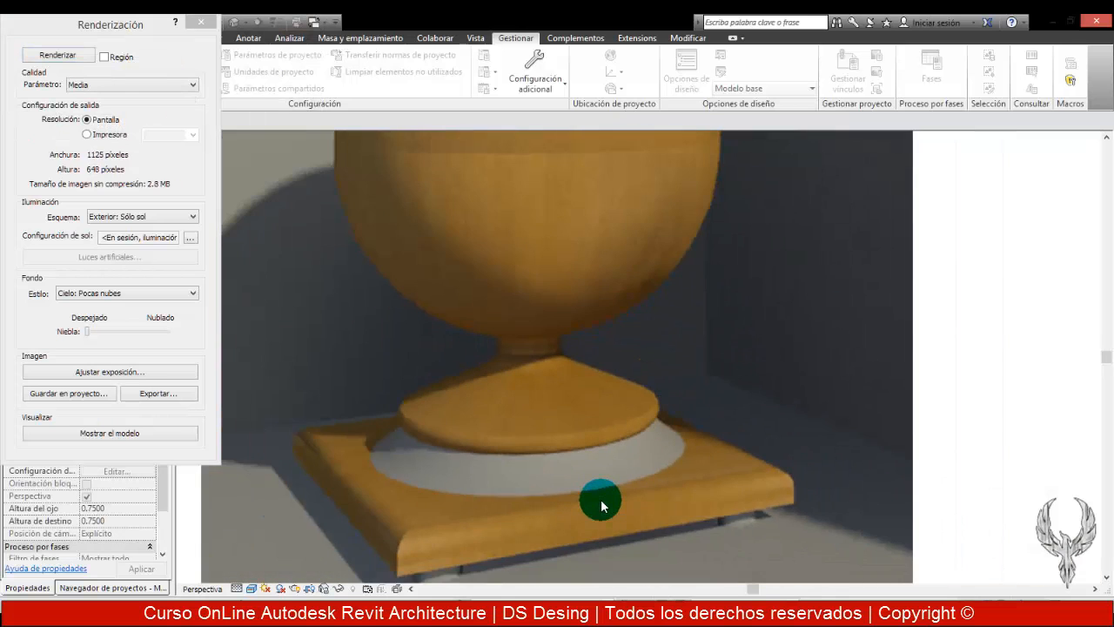
{"action": "scroll", "coordinate": [744, 524], "scroll_direction": "up", "scroll_amount": 3}
{"action": "scroll", "coordinate": [443, 497], "scroll_direction": "down", "scroll_amount": 4}
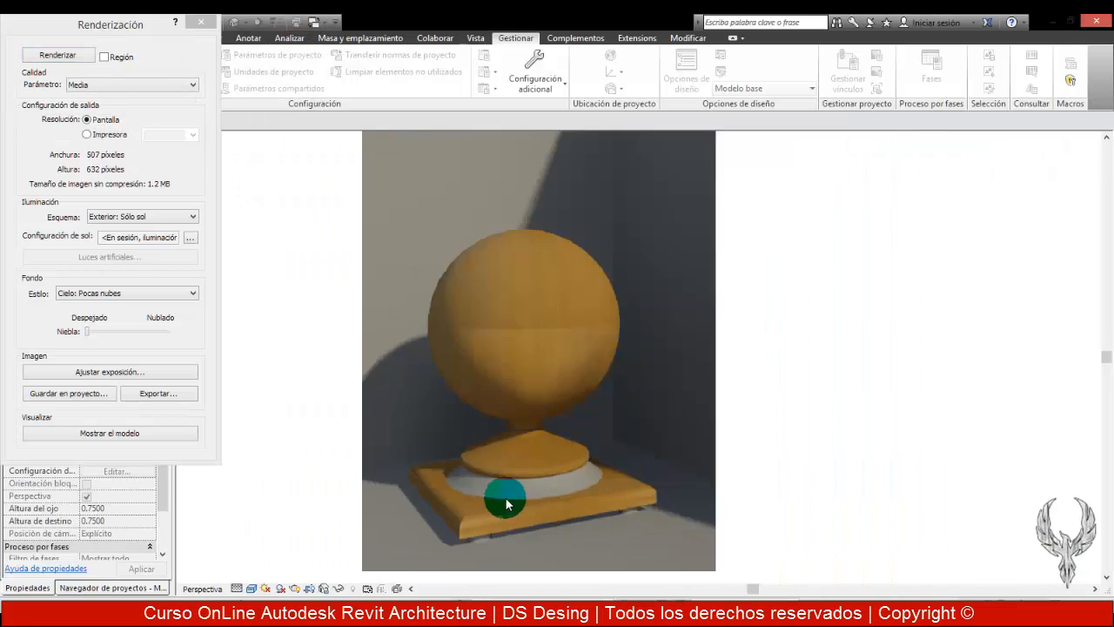
{"action": "scroll", "coordinate": [524, 415], "scroll_direction": "up", "scroll_amount": 4}
{"action": "scroll", "coordinate": [600, 400], "scroll_direction": "up", "scroll_amount": 3}
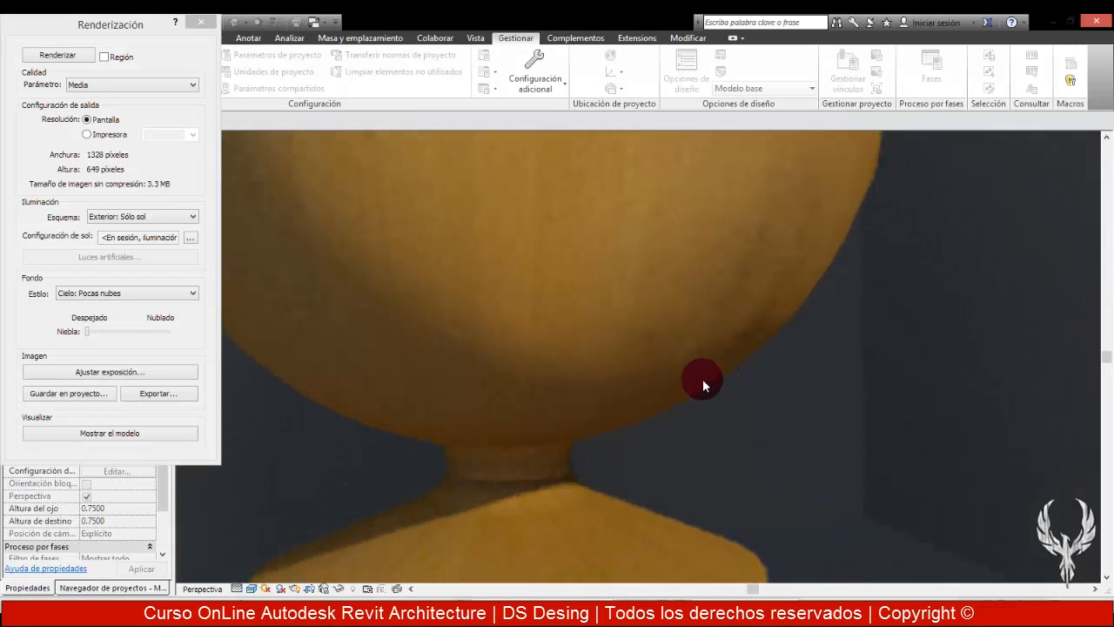
{"action": "scroll", "coordinate": [609, 416], "scroll_direction": "down", "scroll_amount": 4}
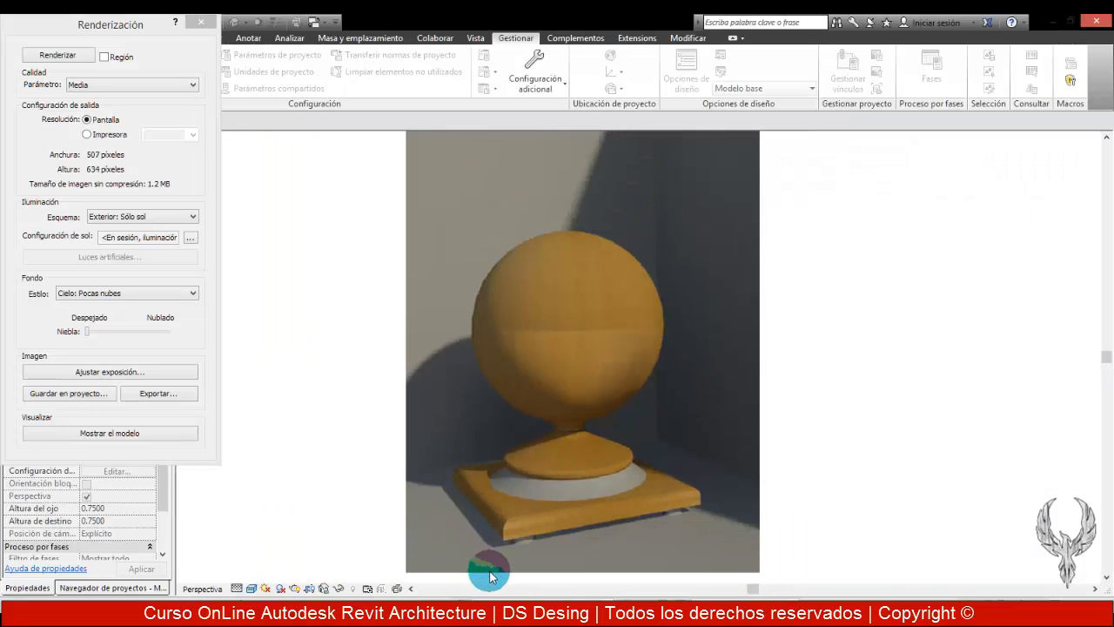
{"action": "scroll", "coordinate": [489, 571], "scroll_direction": "up", "scroll_amount": 4}
{"action": "scroll", "coordinate": [534, 391], "scroll_direction": "down", "scroll_amount": 4}
{"action": "scroll", "coordinate": [534, 391], "scroll_direction": "up", "scroll_amount": 5}
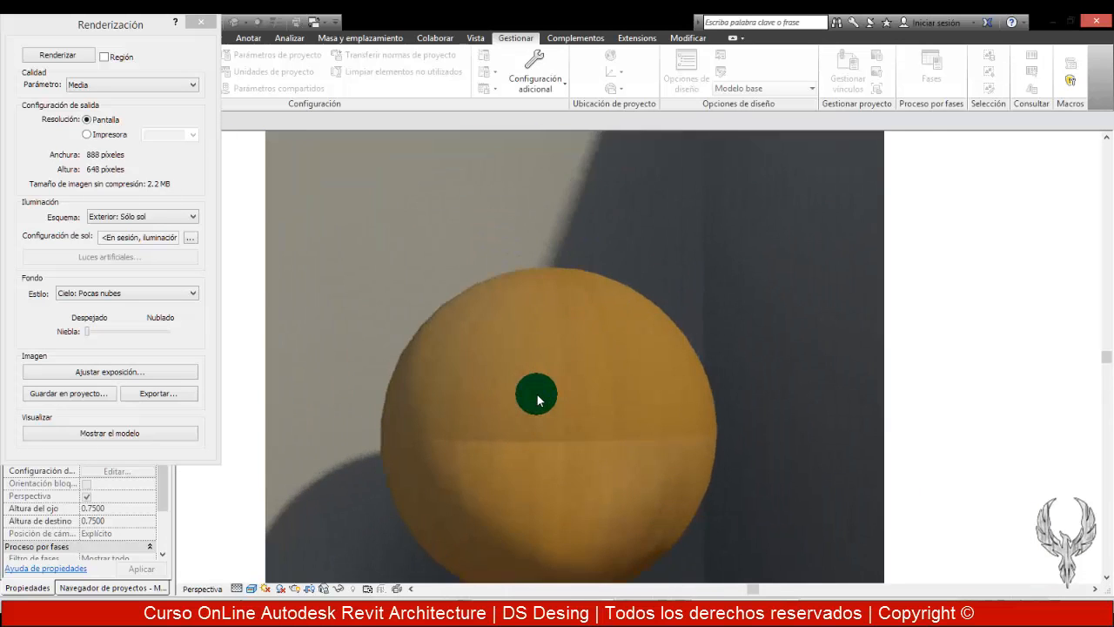
{"action": "scroll", "coordinate": [536, 397], "scroll_direction": "down", "scroll_amount": 2}
{"action": "scroll", "coordinate": [537, 398], "scroll_direction": "down", "scroll_amount": 2}
{"action": "scroll", "coordinate": [537, 398], "scroll_direction": "up", "scroll_amount": 4}
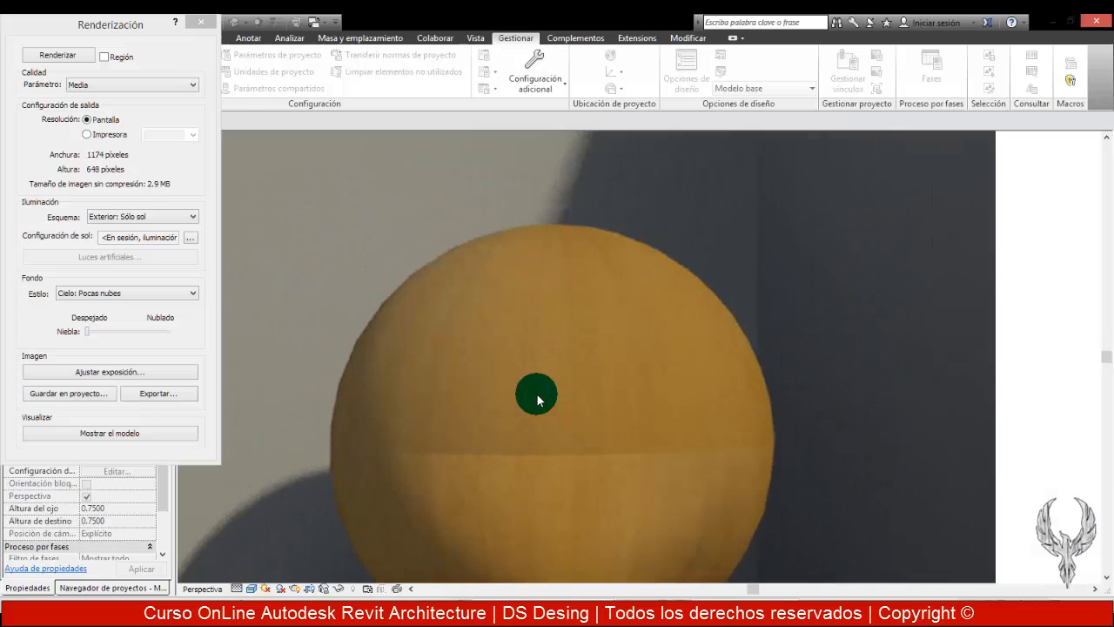
{"action": "scroll", "coordinate": [581, 390], "scroll_direction": "up", "scroll_amount": 1}
{"action": "scroll", "coordinate": [581, 390], "scroll_direction": "down", "scroll_amount": 5}
{"action": "scroll", "coordinate": [574, 380], "scroll_direction": "up", "scroll_amount": 3}
{"action": "mouse_move", "coordinate": [574, 380]}
{"action": "middle_mouse_down"}
{"action": "mouse_move", "coordinate": [565, 438]}
{"action": "mouse_move", "coordinate": [588, 386]}
{"action": "middle_mouse_up"}
{"action": "scroll", "coordinate": [585, 320], "scroll_direction": "down", "scroll_amount": 1}
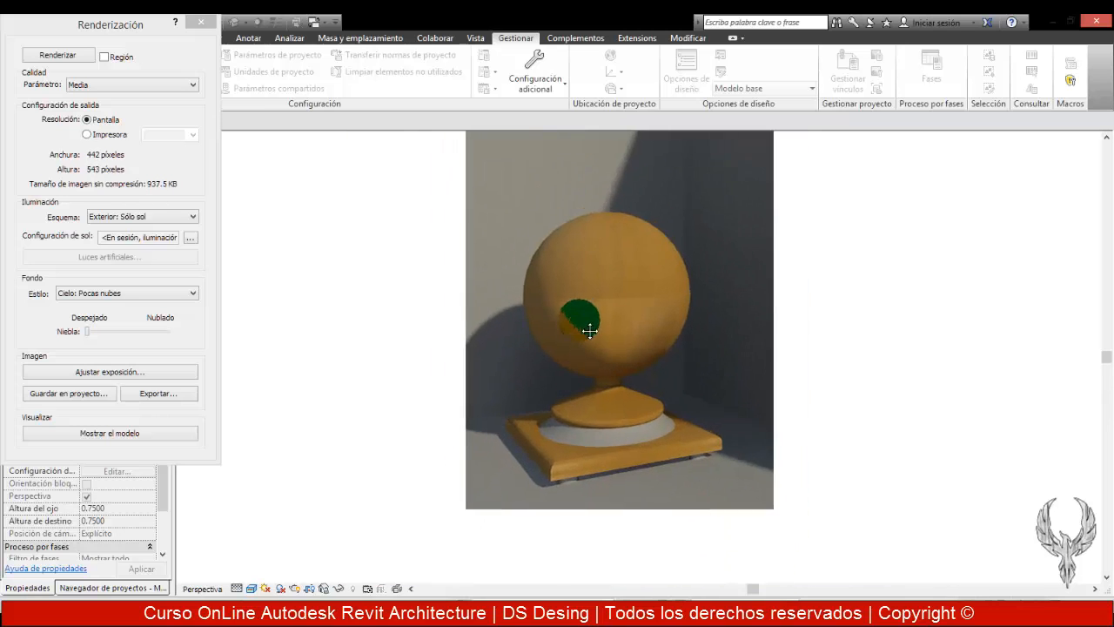
{"action": "middle_click_drag", "start_coordinate": [591, 326], "coordinate": [529, 358]}
{"action": "scroll", "coordinate": [532, 361], "scroll_direction": "down", "scroll_amount": 1}
{"action": "left_click", "coordinate": [200, 21]}
Enlarge the Madera-Duela appearance preview, raise the direct reflectivity to 45 and accept the material changes
{"action": "left_click", "coordinate": [83, 72]}
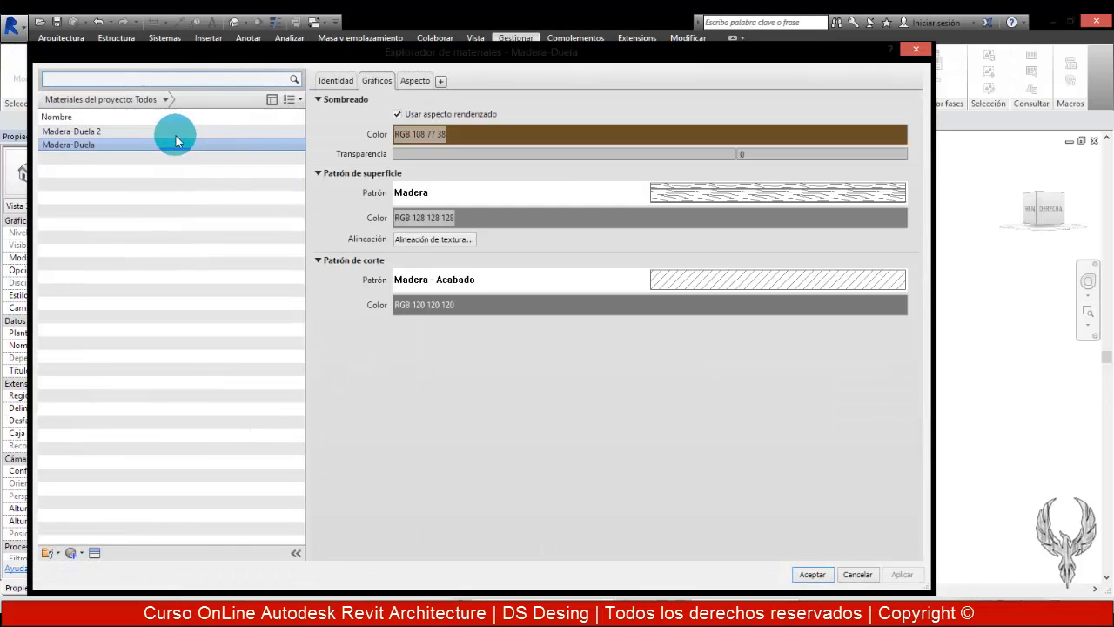
{"action": "left_click", "coordinate": [183, 132]}
{"action": "left_click", "coordinate": [158, 145]}
{"action": "left_click", "coordinate": [413, 80]}
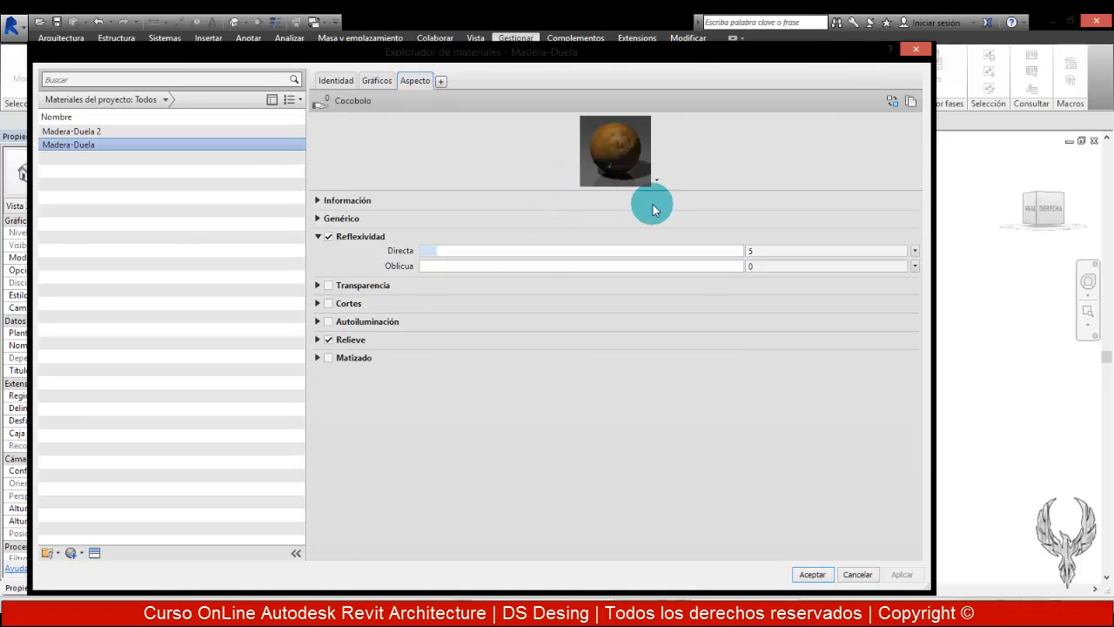
{"action": "left_click_drag", "start_coordinate": [640, 188], "coordinate": [620, 366]}
{"action": "left_click_drag", "start_coordinate": [485, 415], "coordinate": [636, 415]}
{"action": "left_click", "coordinate": [771, 414]}
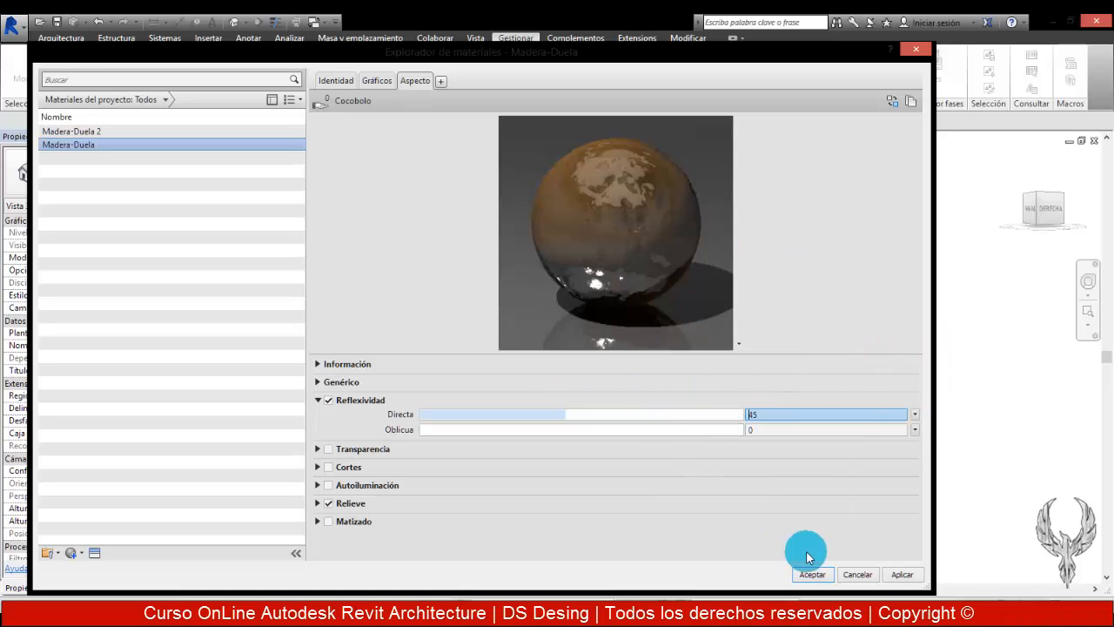
{"action": "left_click", "coordinate": [890, 574]}
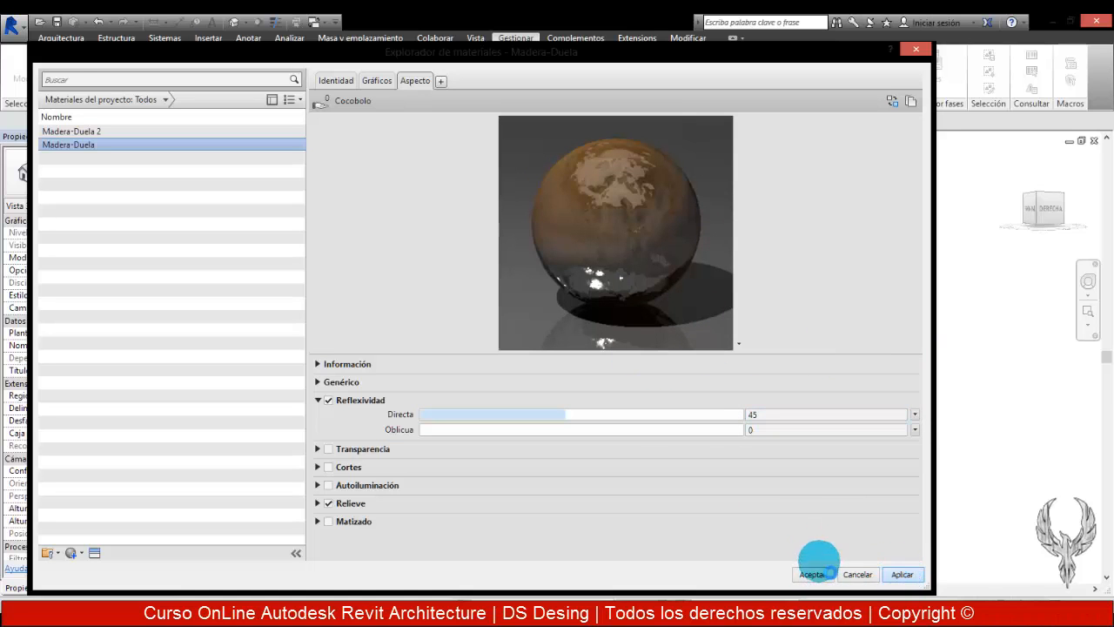
{"action": "left_click", "coordinate": [814, 573]}
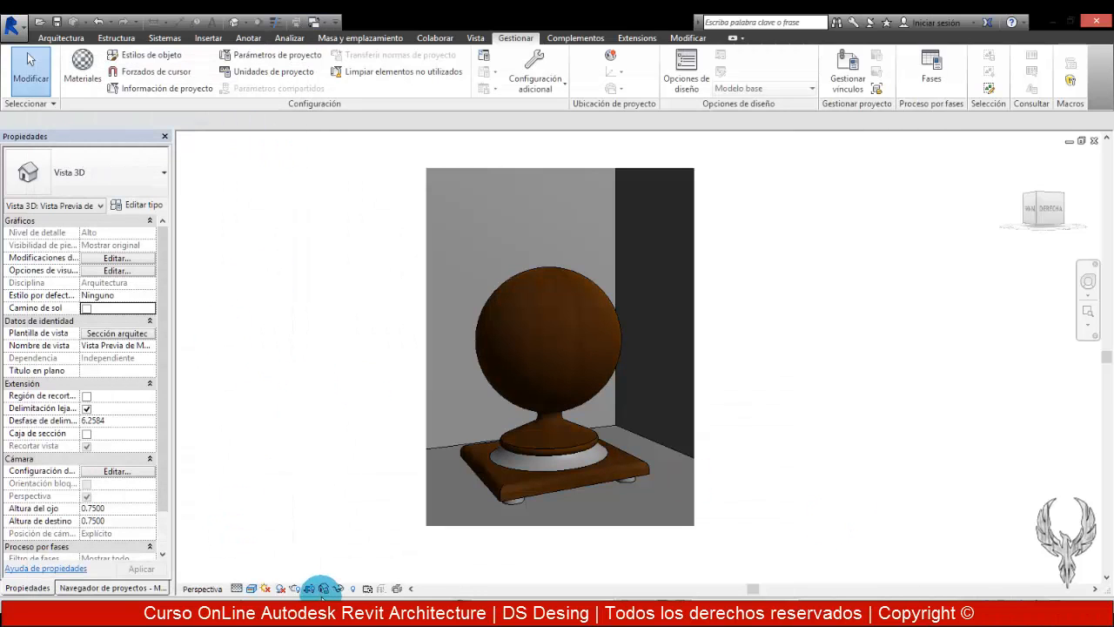
Render the test object again and examine how the stronger reflectivity affects the wood on the sphere and base
{"action": "left_click", "coordinate": [296, 590]}
{"action": "left_click", "coordinate": [38, 54]}
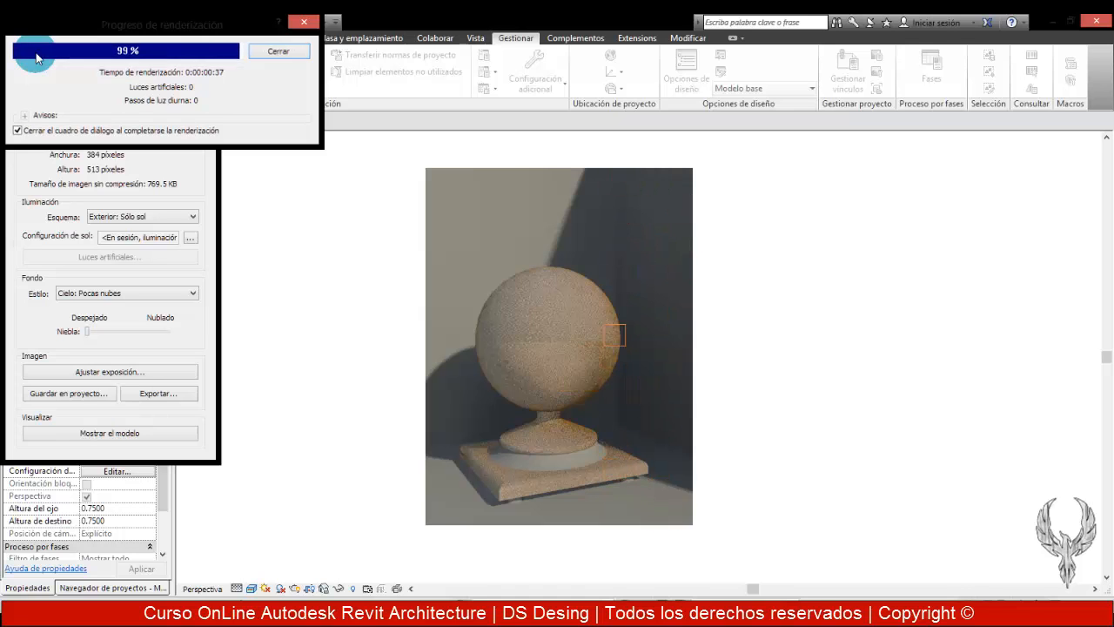
{"action": "left_click", "coordinate": [588, 330]}
{"action": "scroll", "coordinate": [622, 378], "scroll_direction": "up", "scroll_amount": 5}
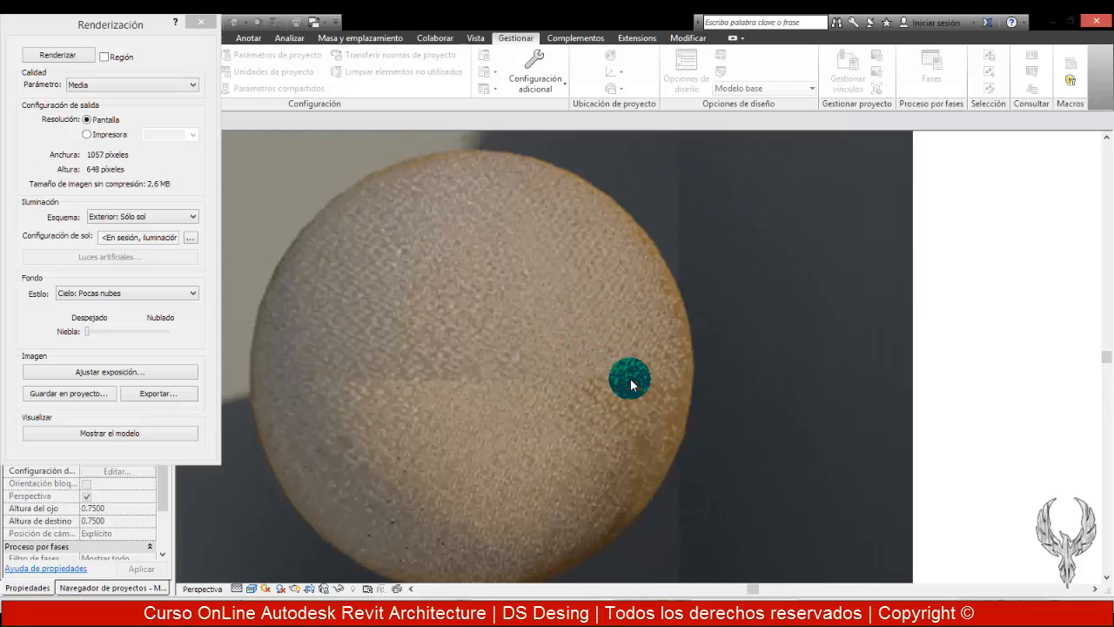
{"action": "scroll", "coordinate": [632, 316], "scroll_direction": "down", "scroll_amount": 3}
{"action": "scroll", "coordinate": [624, 213], "scroll_direction": "down", "scroll_amount": 3}
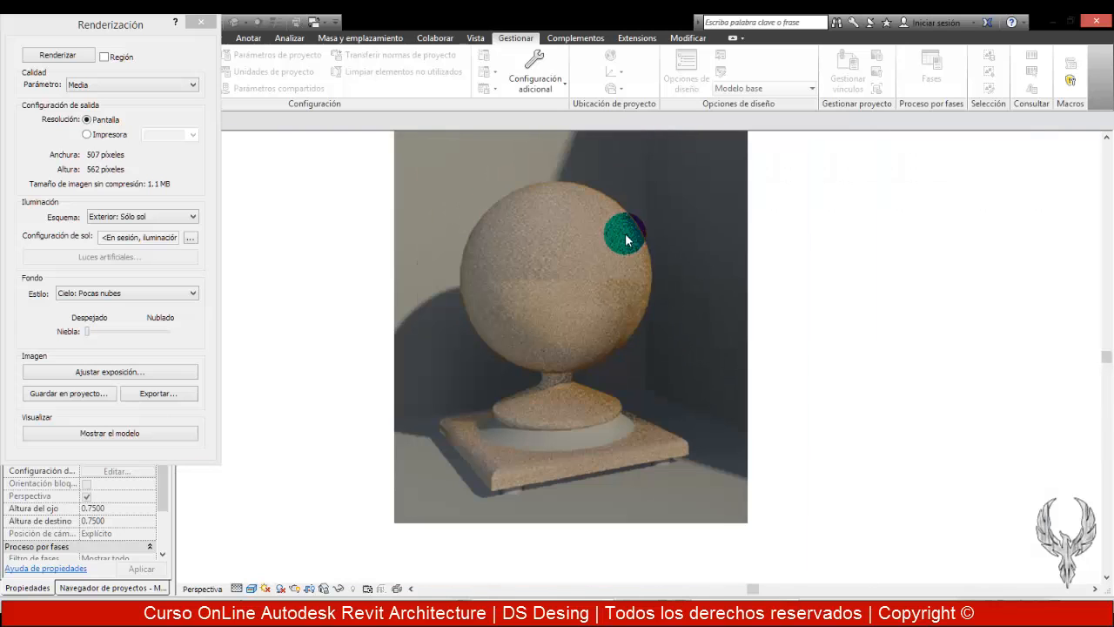
{"action": "scroll", "coordinate": [597, 449], "scroll_direction": "up", "scroll_amount": 2}
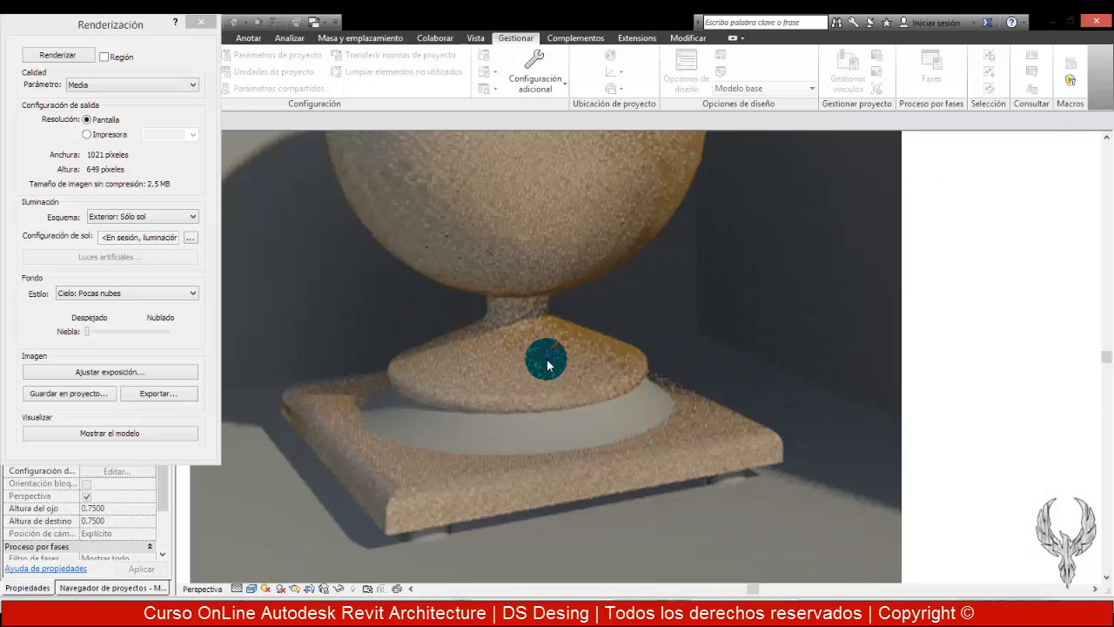
{"action": "scroll", "coordinate": [505, 462], "scroll_direction": "up", "scroll_amount": 2}
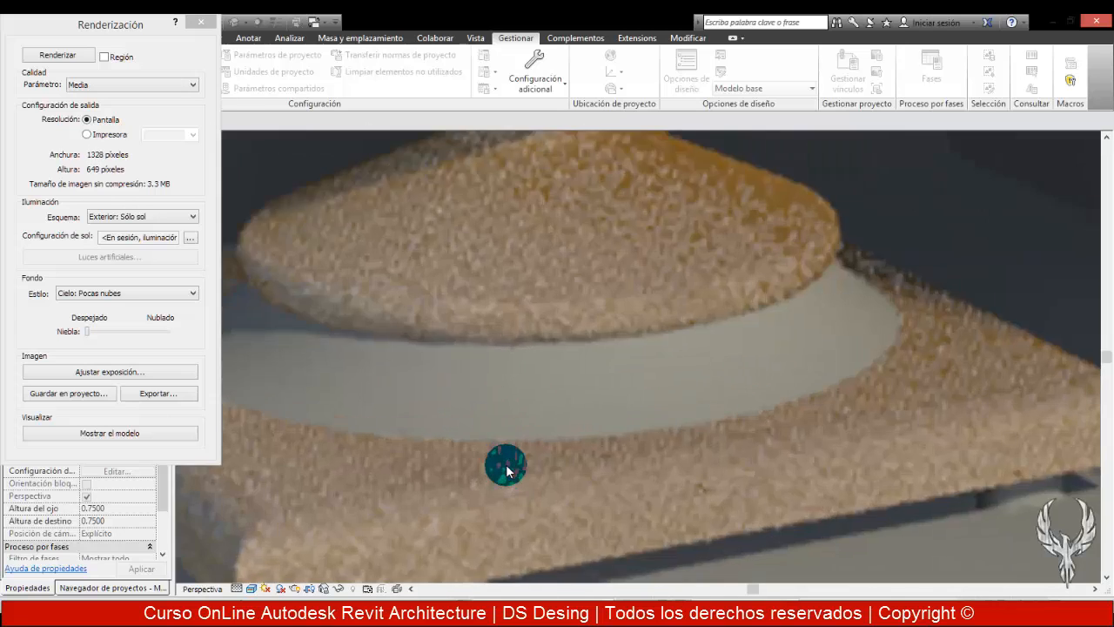
{"action": "scroll", "coordinate": [490, 458], "scroll_direction": "down", "scroll_amount": 4}
{"action": "scroll", "coordinate": [491, 443], "scroll_direction": "down", "scroll_amount": 2}
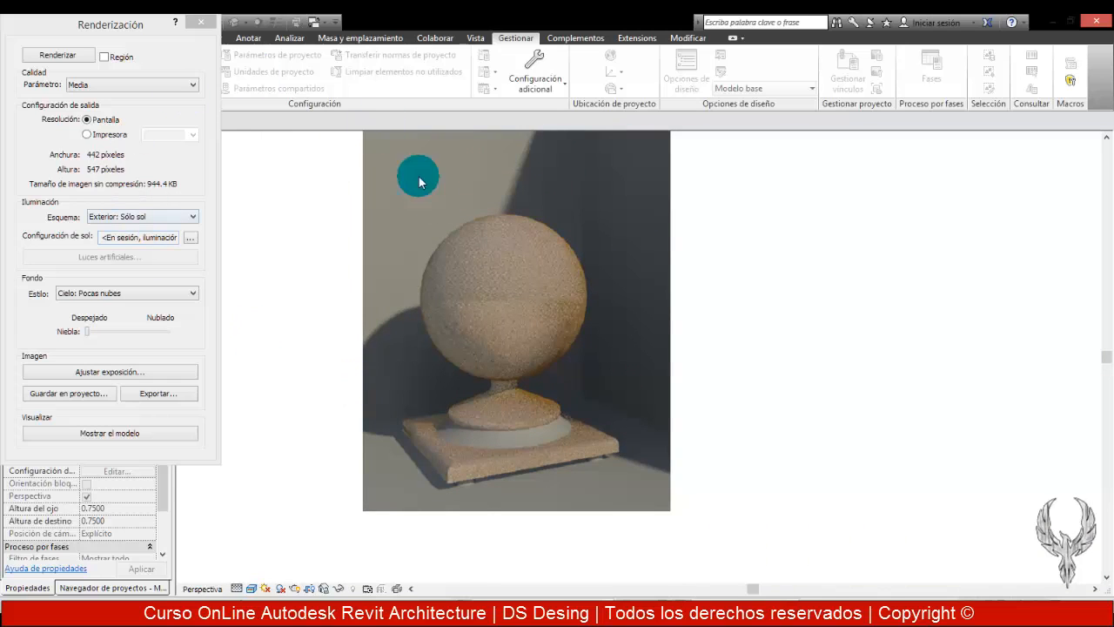
{"action": "left_click", "coordinate": [201, 22]}
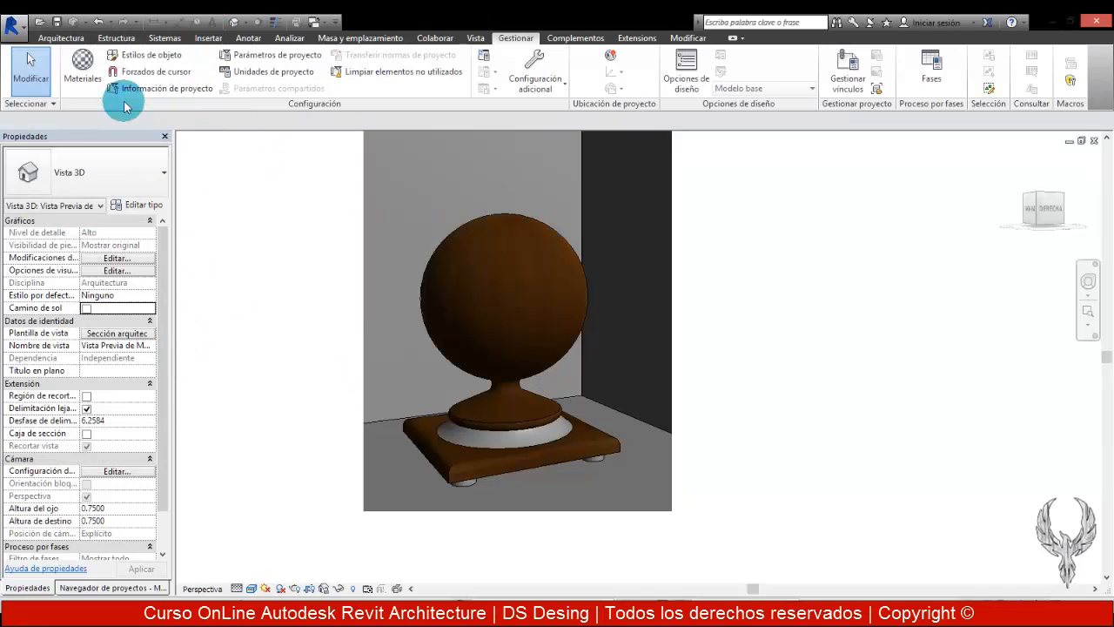
Disable reflectivity in the Madera-Duela appearance and collapse its settings
{"action": "left_click", "coordinate": [83, 68]}
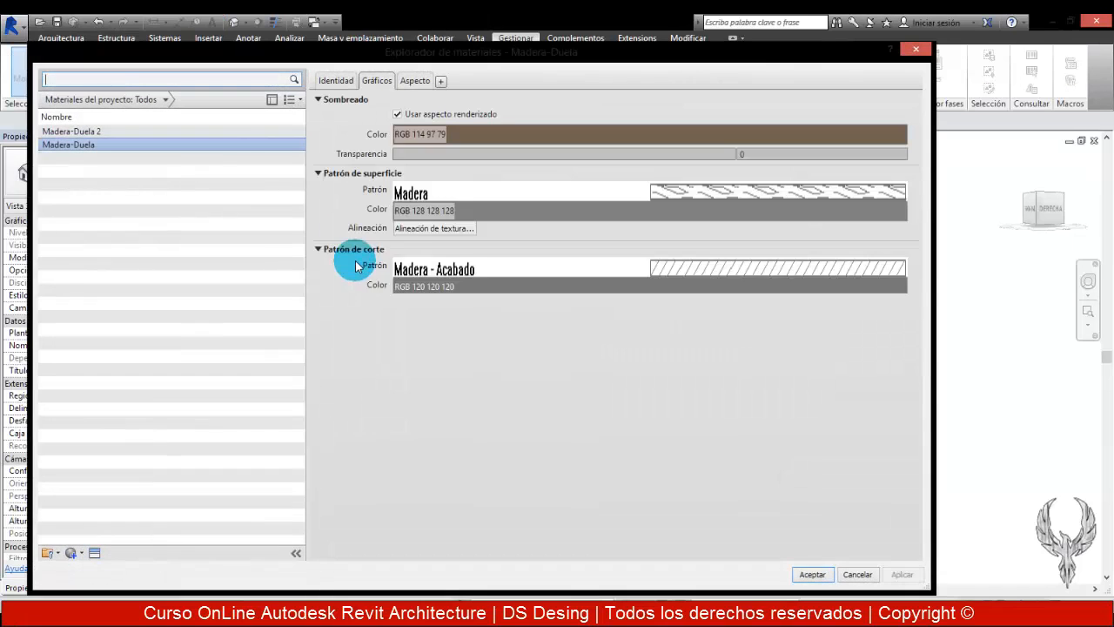
{"action": "left_click", "coordinate": [416, 80]}
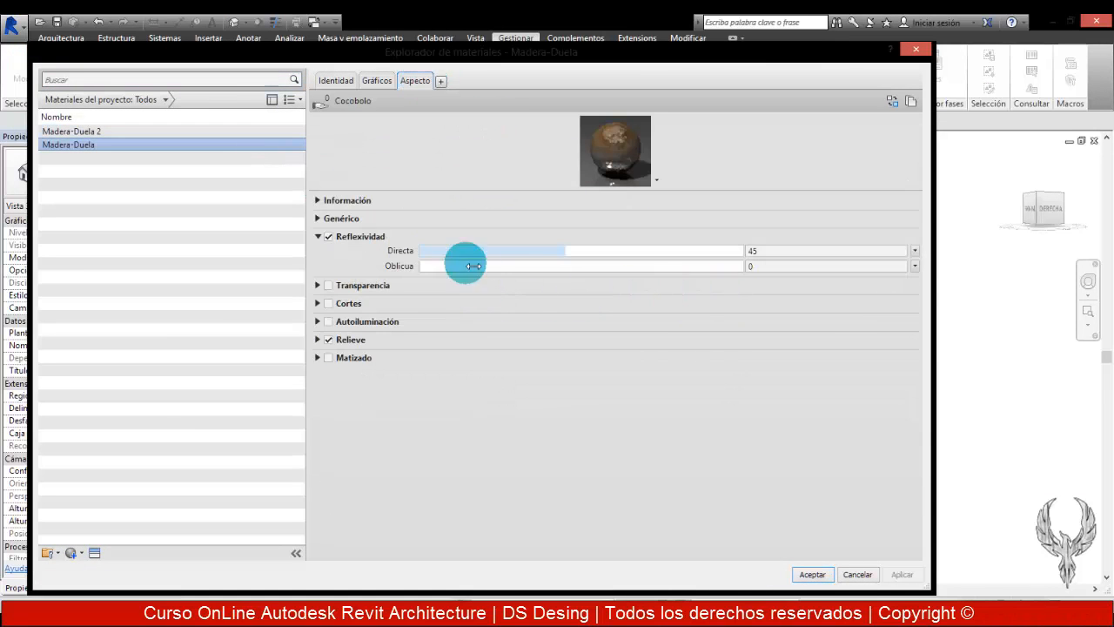
{"action": "left_click", "coordinate": [327, 236]}
{"action": "left_click", "coordinate": [318, 236]}
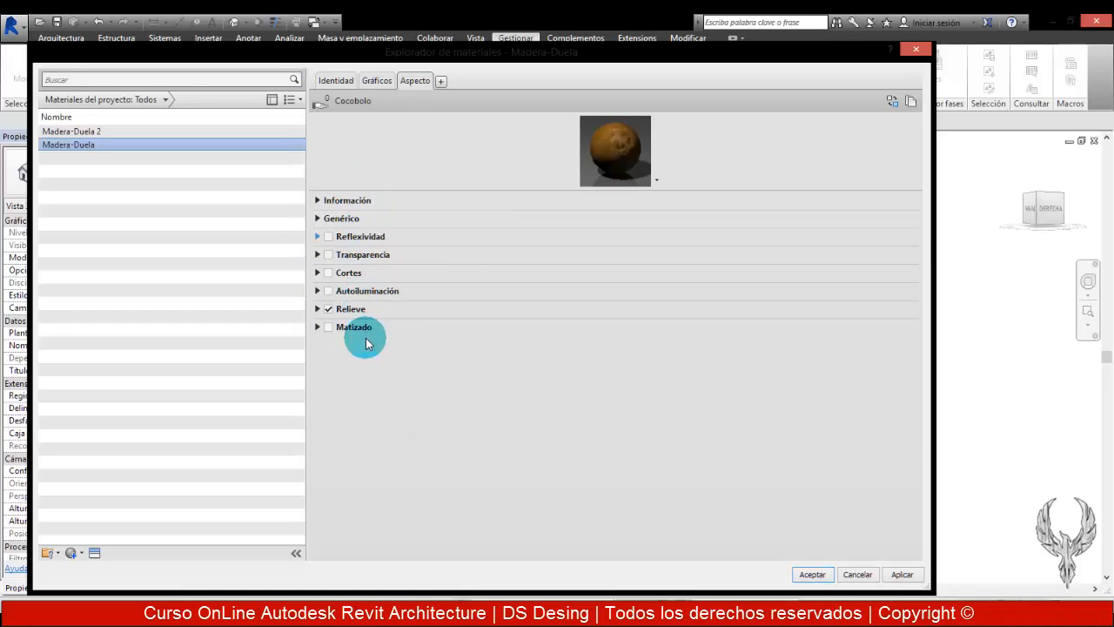
{"action": "left_click_drag", "start_coordinate": [612, 198], "coordinate": [417, 182]}
Display the Madera-Duela 2 appearance, enlarge its preview and change the preview shape to Esfera
{"action": "left_click", "coordinate": [126, 132]}
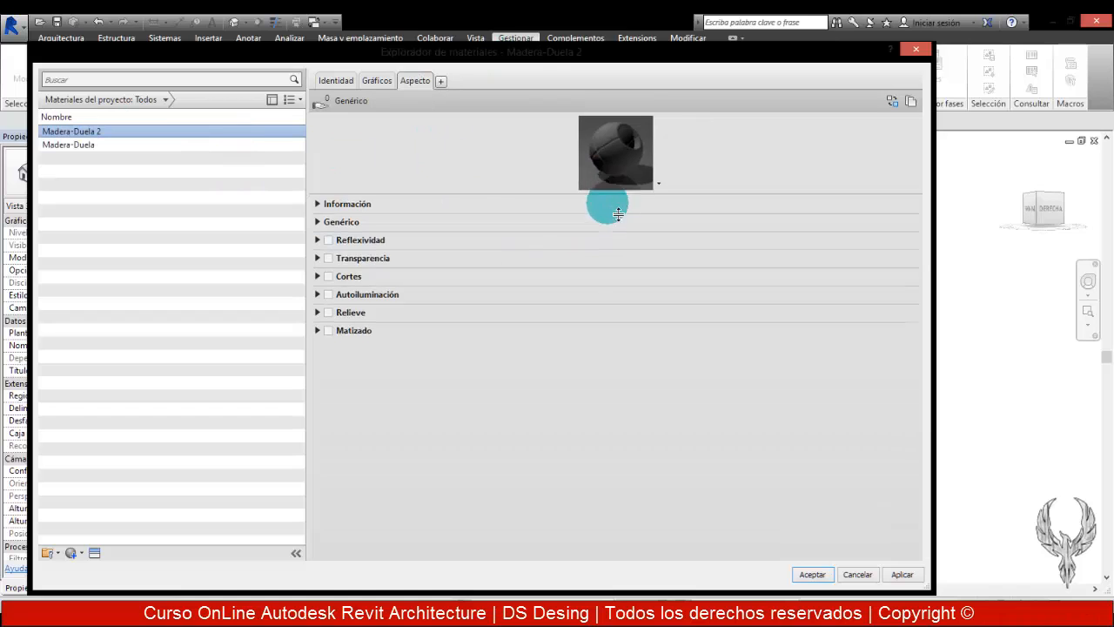
{"action": "left_click_drag", "start_coordinate": [620, 205], "coordinate": [597, 366]}
{"action": "left_click", "coordinate": [740, 347]}
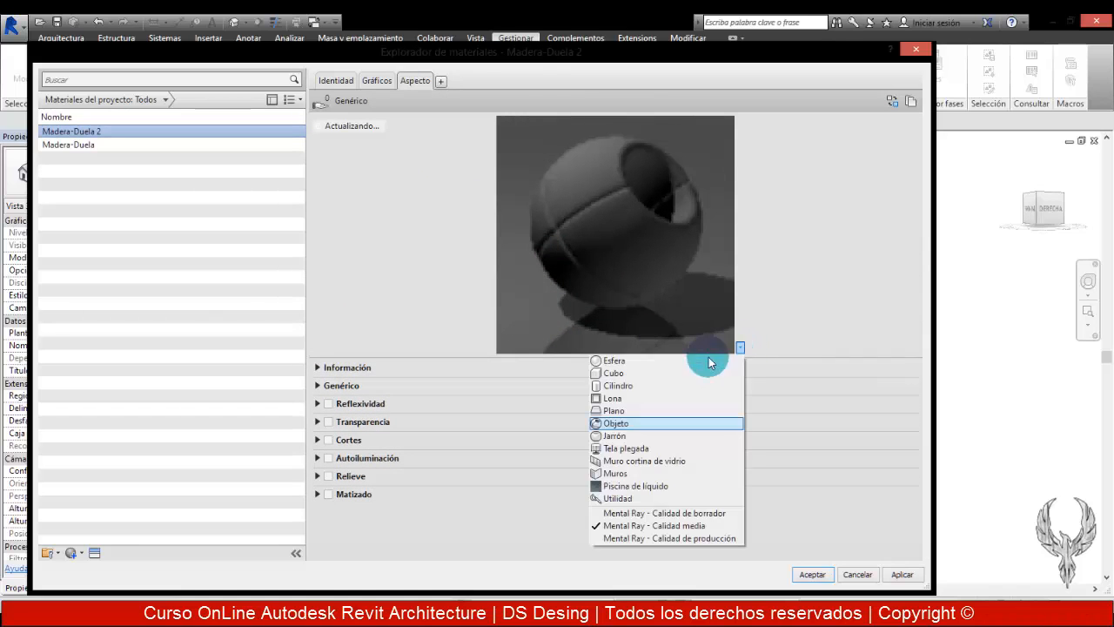
{"action": "left_click", "coordinate": [618, 361]}
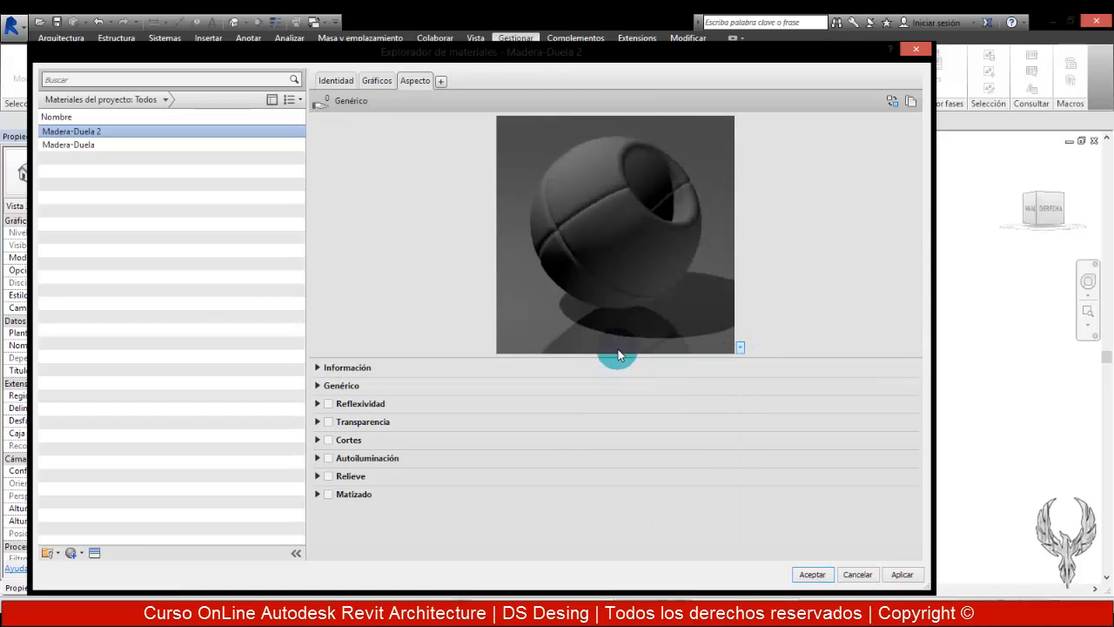
{"action": "left_click", "coordinate": [377, 83]}
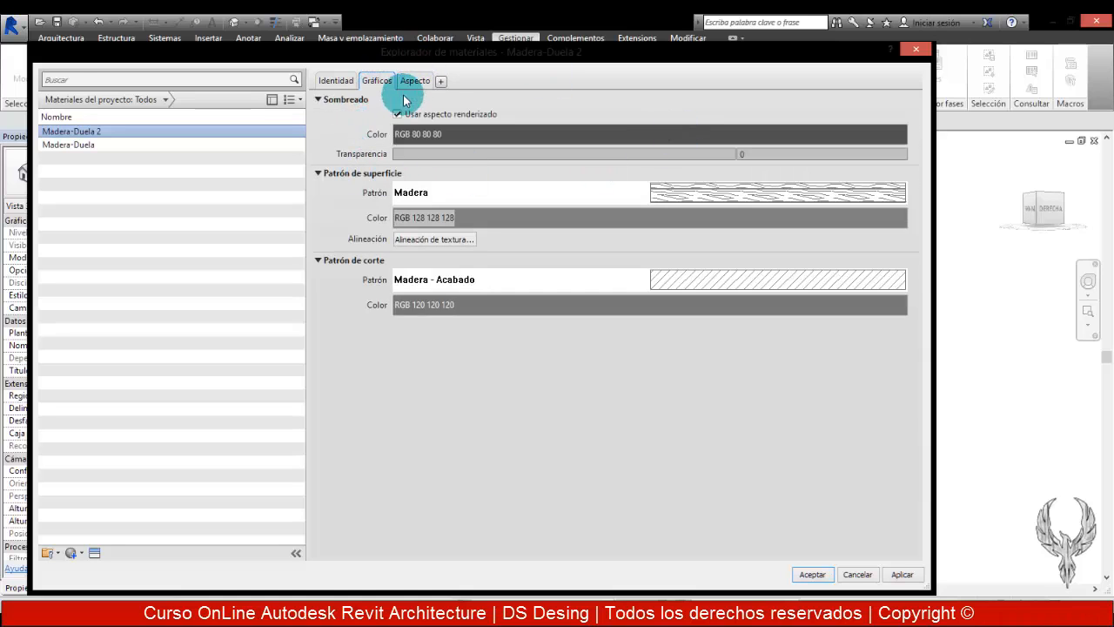
{"action": "left_click", "coordinate": [414, 80]}
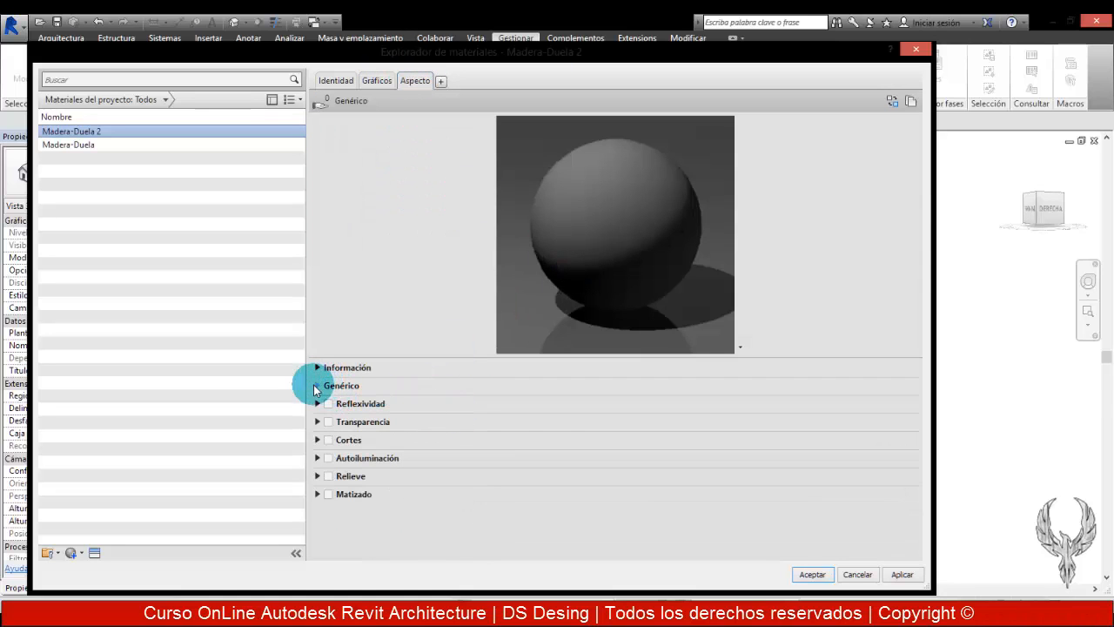
Load the 1895025 JPEG from the Madera folder as the generic image of Madera-Duela 2 and apply the change
{"action": "left_click", "coordinate": [316, 385]}
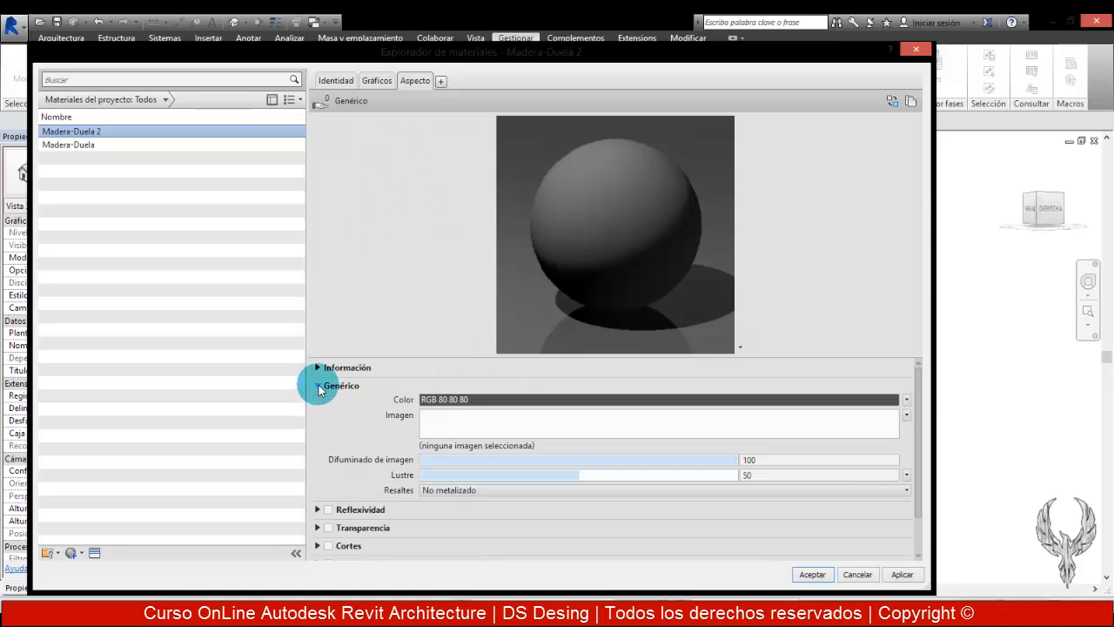
{"action": "left_click", "coordinate": [511, 423]}
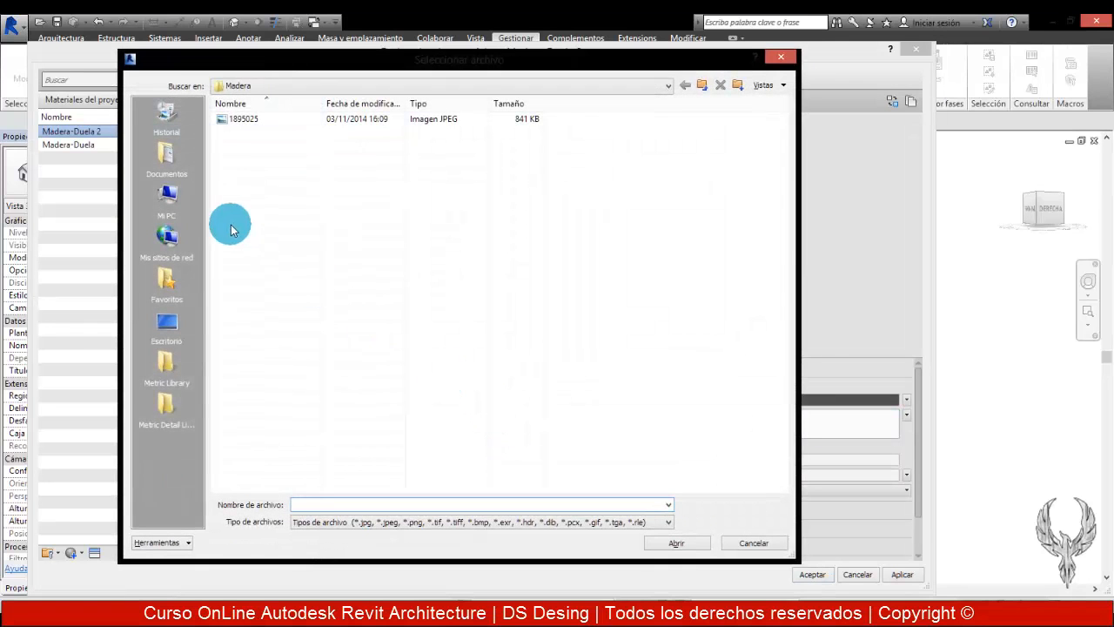
{"action": "left_click", "coordinate": [243, 118]}
{"action": "left_click", "coordinate": [677, 543]}
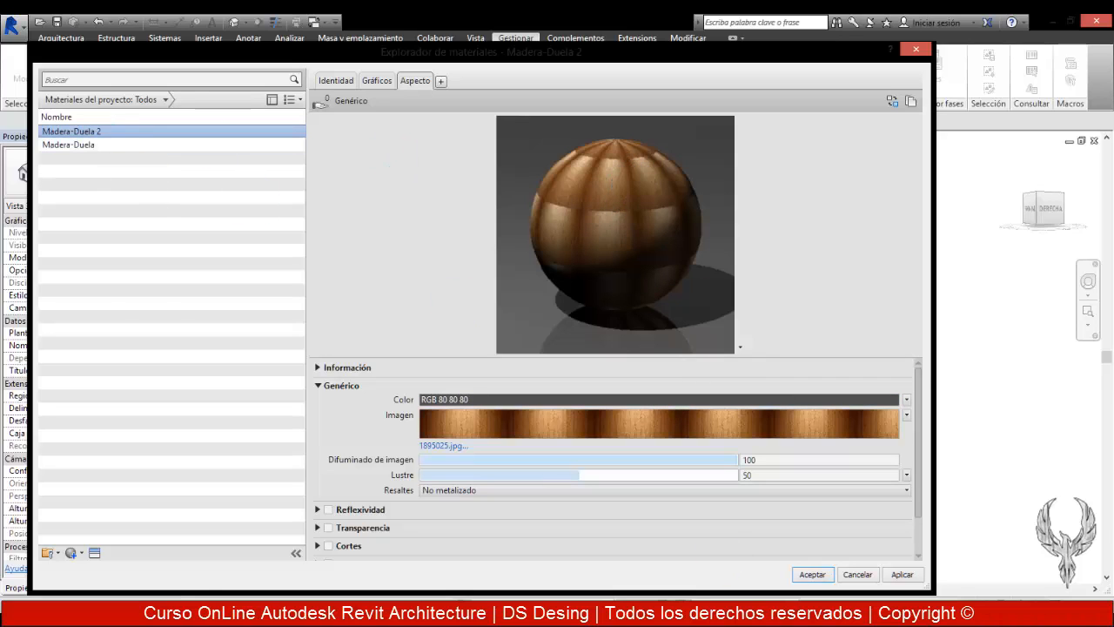
{"action": "left_click", "coordinate": [900, 574]}
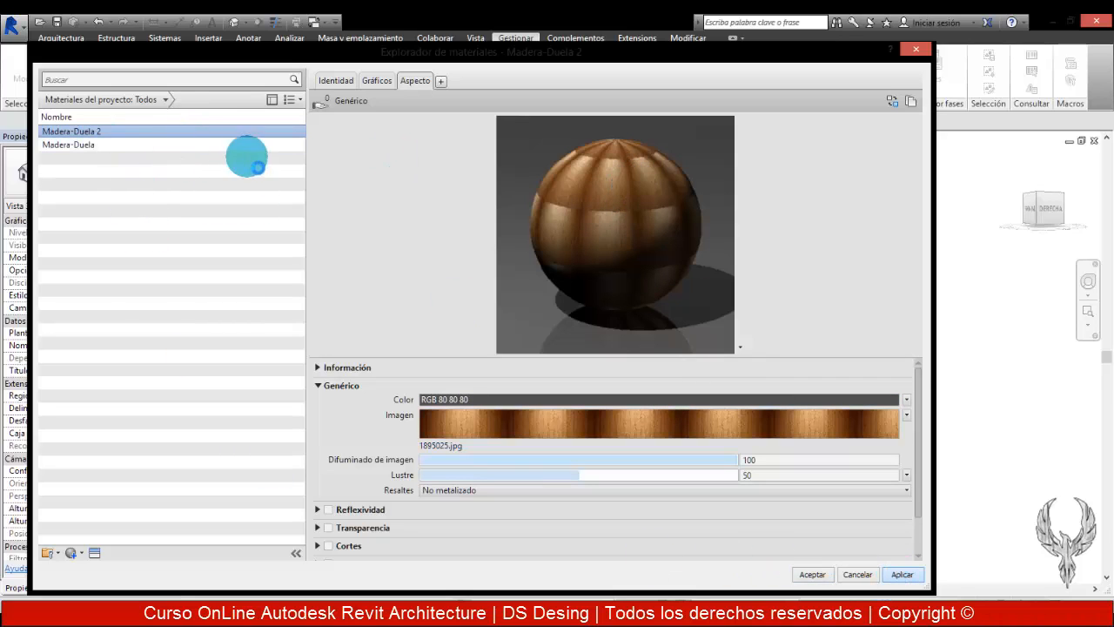
Examine the scale settings of the first image inside Madera-Duela's noise texture and close the texture editor
{"action": "left_click", "coordinate": [110, 144]}
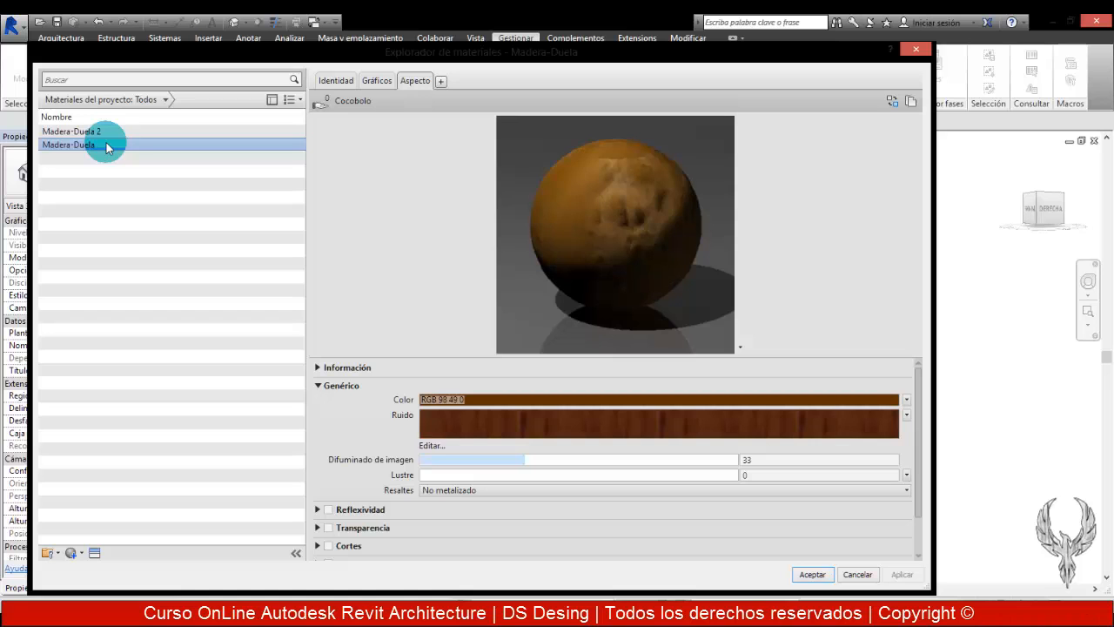
{"action": "left_click", "coordinate": [478, 425]}
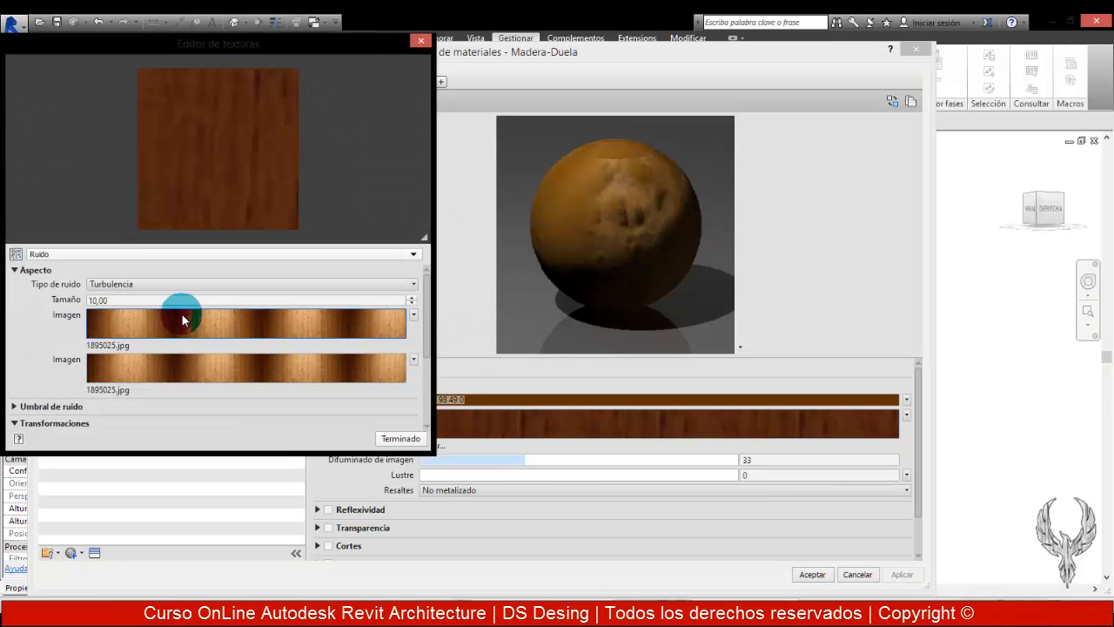
{"action": "left_click_drag", "start_coordinate": [423, 323], "coordinate": [423, 293]}
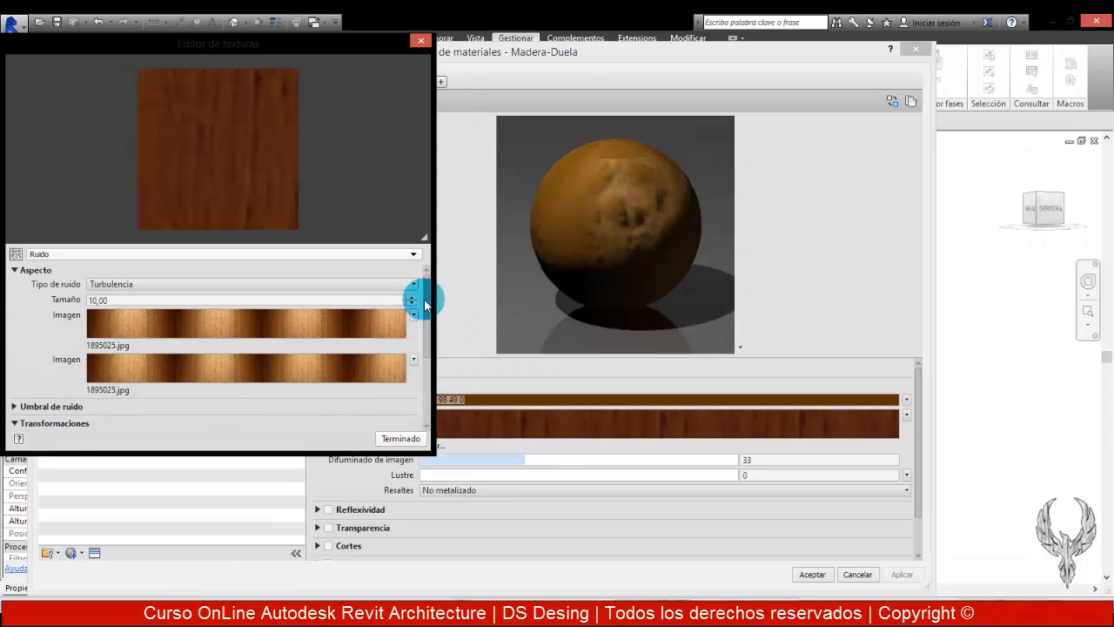
{"action": "left_click", "coordinate": [167, 329]}
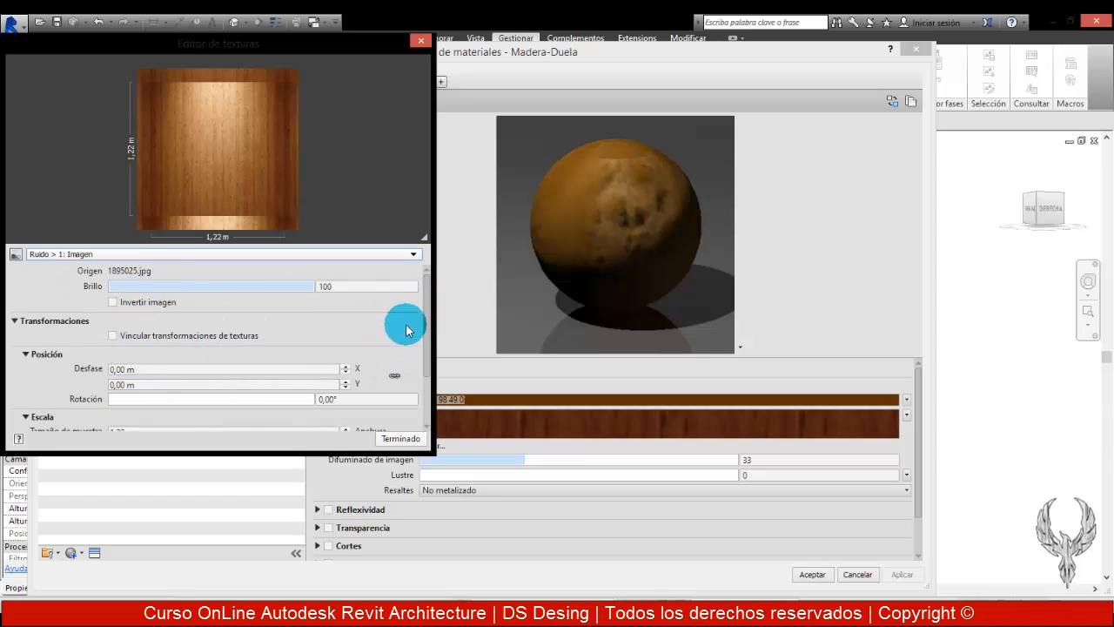
{"action": "scroll", "coordinate": [424, 320], "scroll_direction": "down", "scroll_amount": 3}
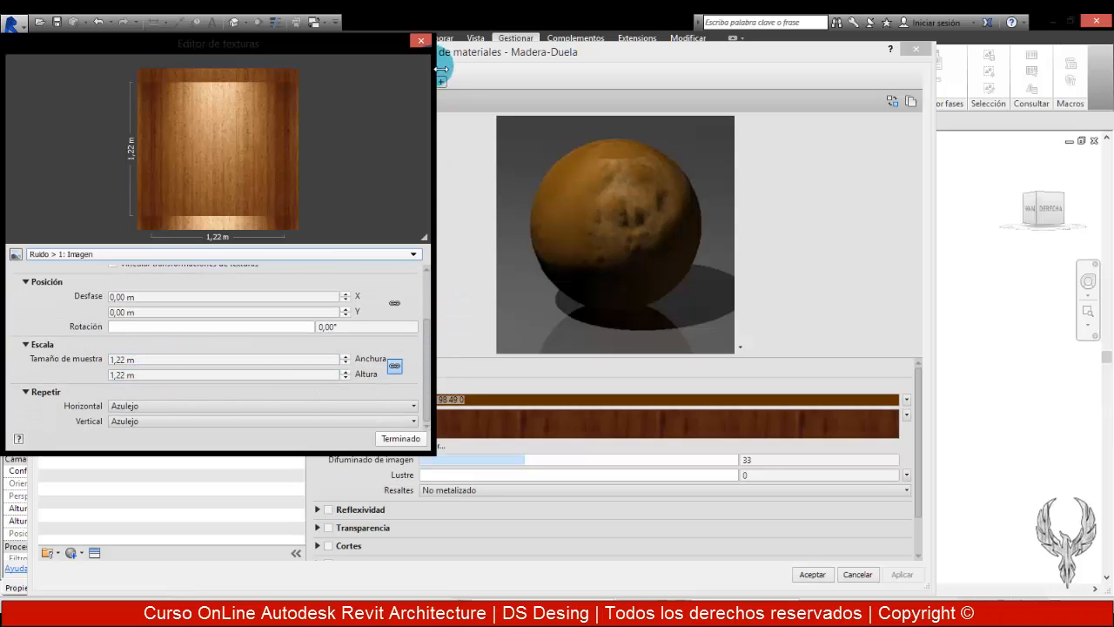
{"action": "left_click", "coordinate": [420, 44]}
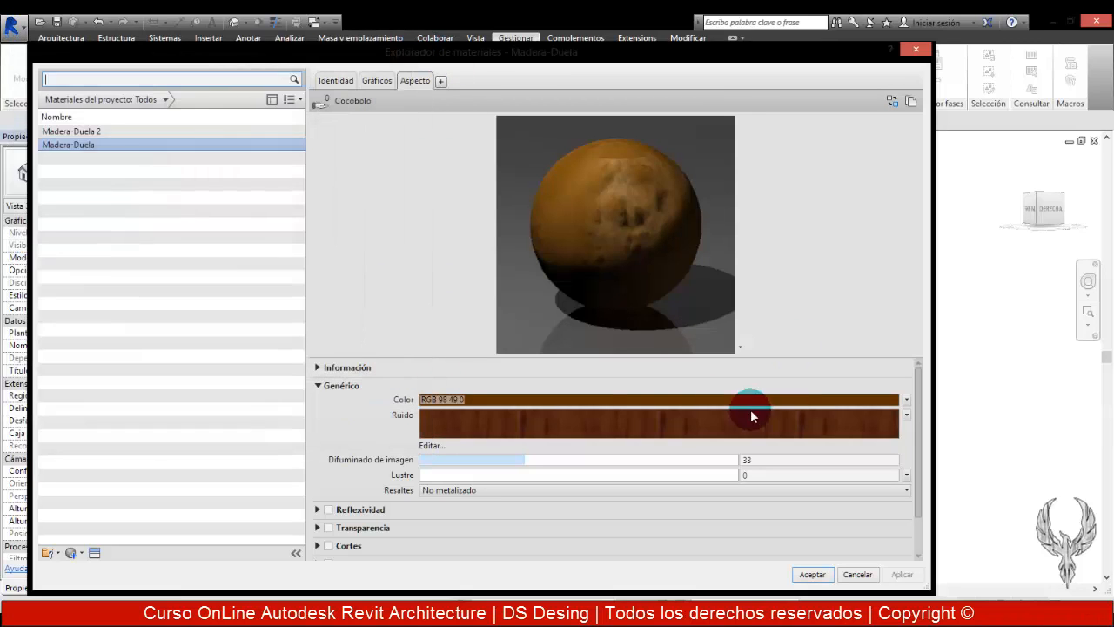
Set the sample size of Madera-Duela 2's wood image to 1,22 m in width and height
{"action": "left_click", "coordinate": [157, 130]}
{"action": "left_click", "coordinate": [595, 422]}
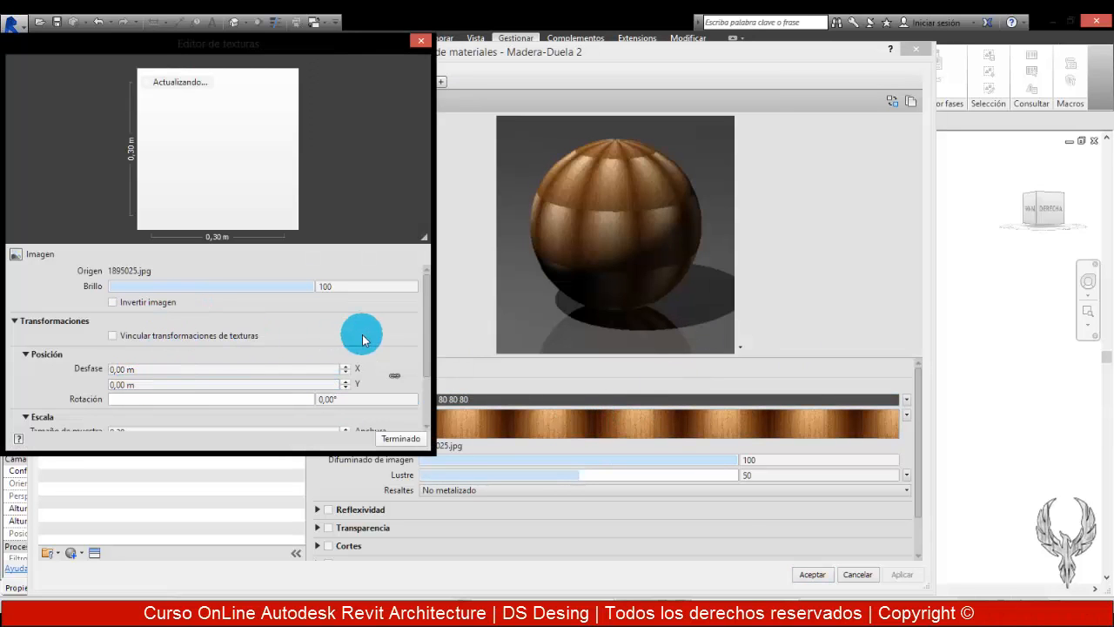
{"action": "left_click_drag", "start_coordinate": [426, 302], "coordinate": [425, 279]}
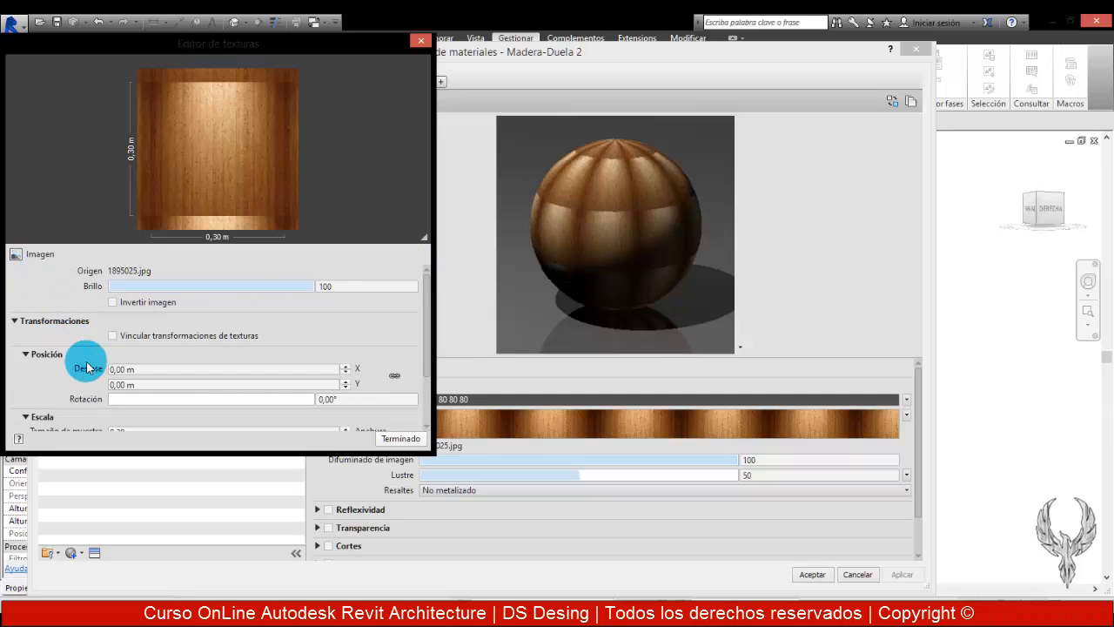
{"action": "left_click_drag", "start_coordinate": [427, 310], "coordinate": [423, 365]}
{"action": "left_click_drag", "start_coordinate": [239, 360], "coordinate": [165, 368]}
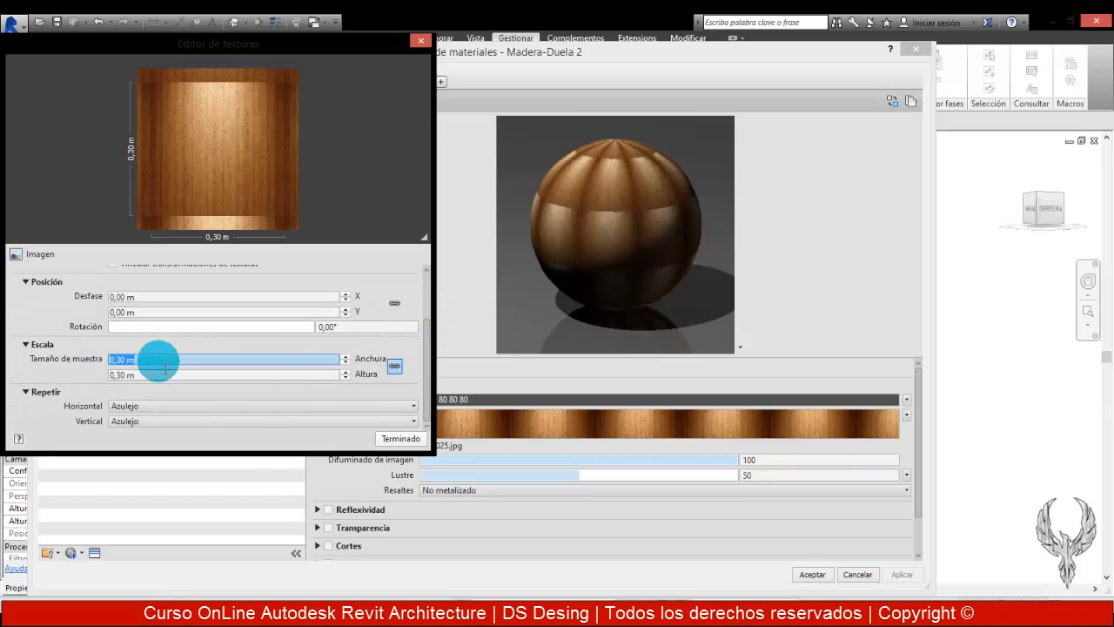
{"action": "type", "text": "1,22"}
{"action": "key", "text": "Tab"}
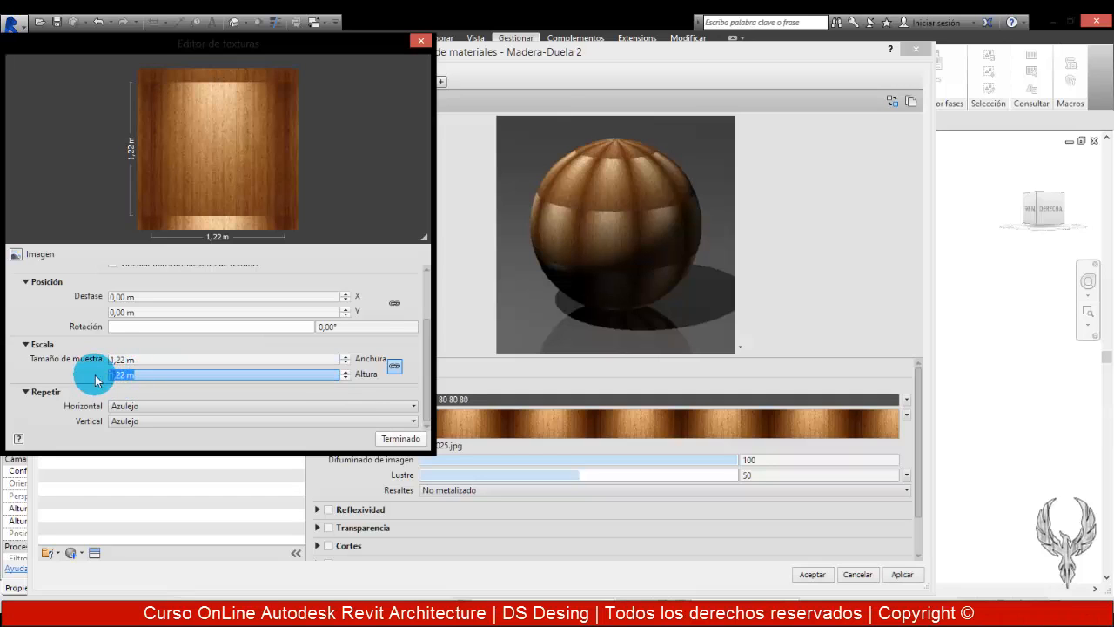
{"action": "left_click", "coordinate": [414, 350]}
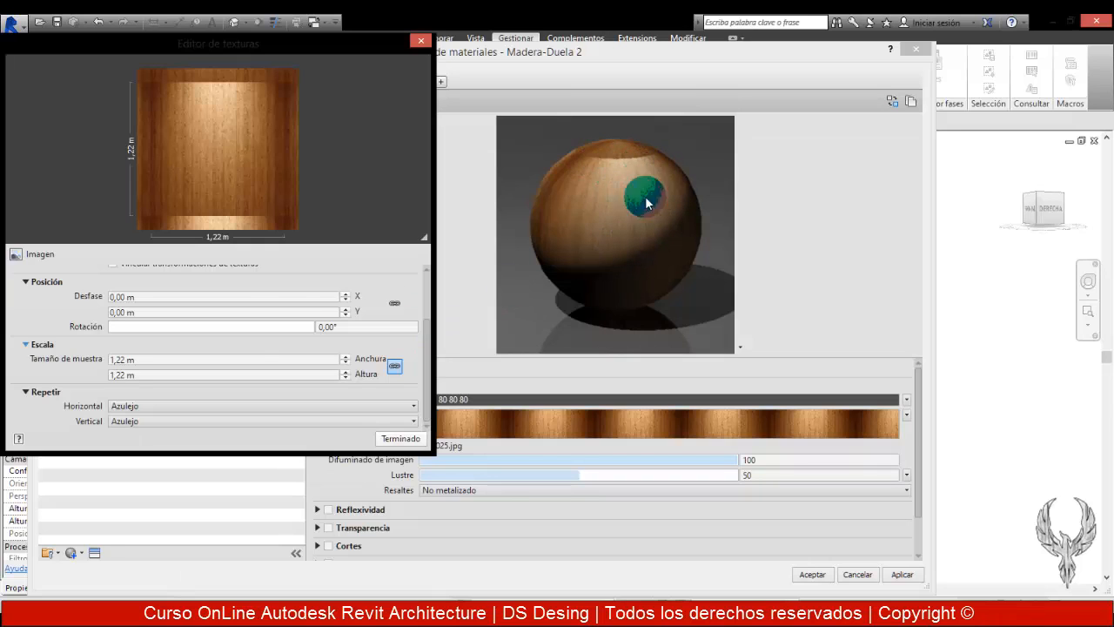
Try sample sizes of 2 m and 10 m for the wood image, comparing the effect on the sphere preview
{"action": "left_click", "coordinate": [165, 359]}
{"action": "left_click_drag", "start_coordinate": [168, 366], "coordinate": [95, 366]}
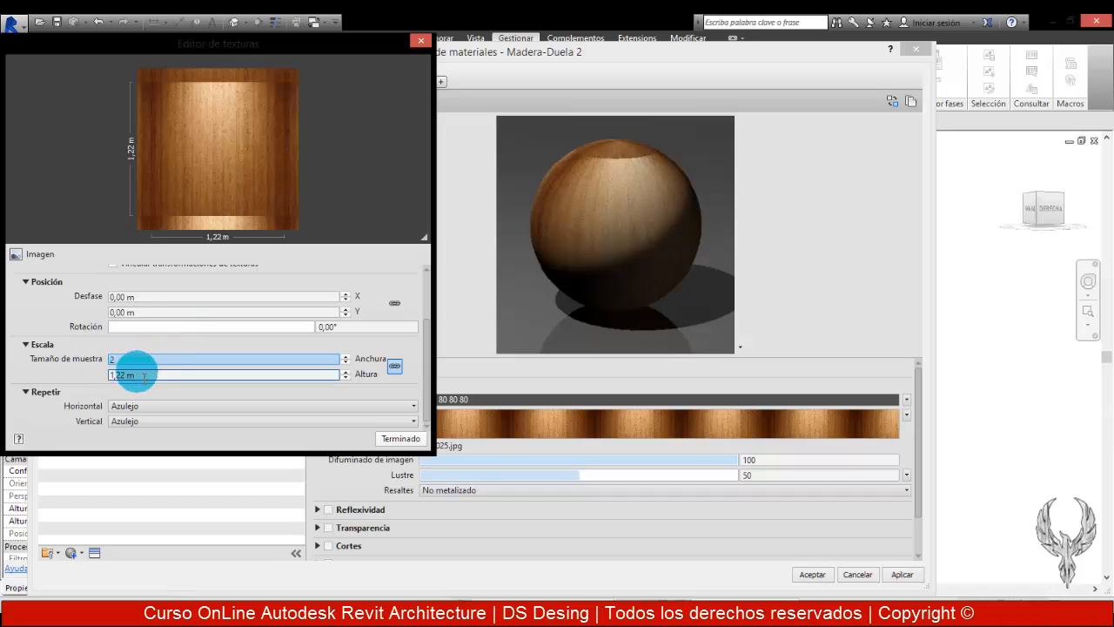
{"action": "key", "text": "Tab"}
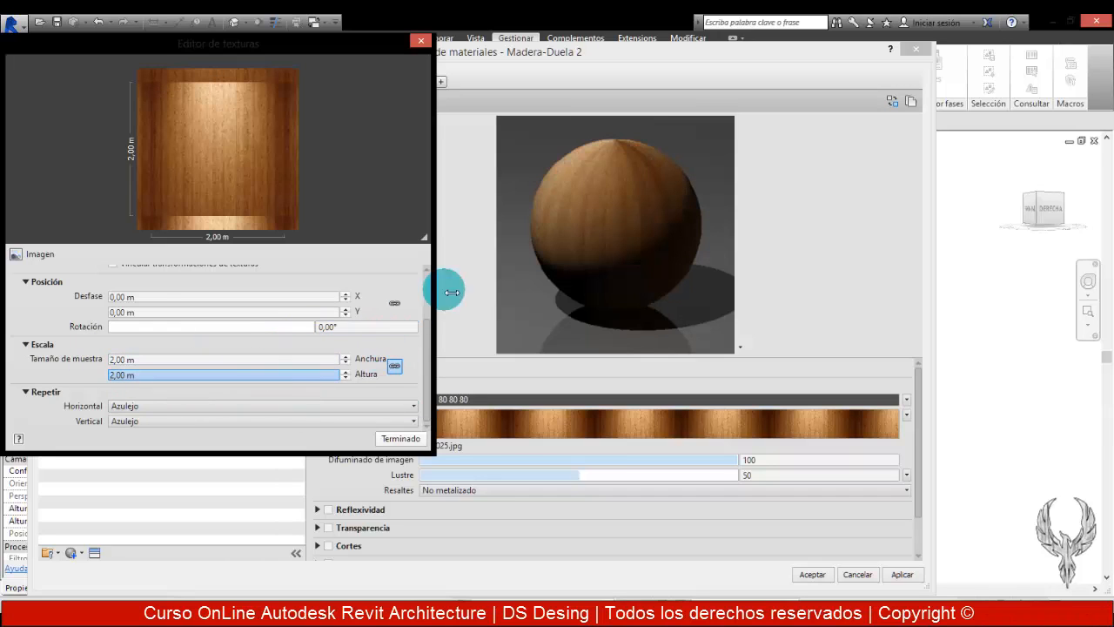
{"action": "left_click", "coordinate": [176, 372]}
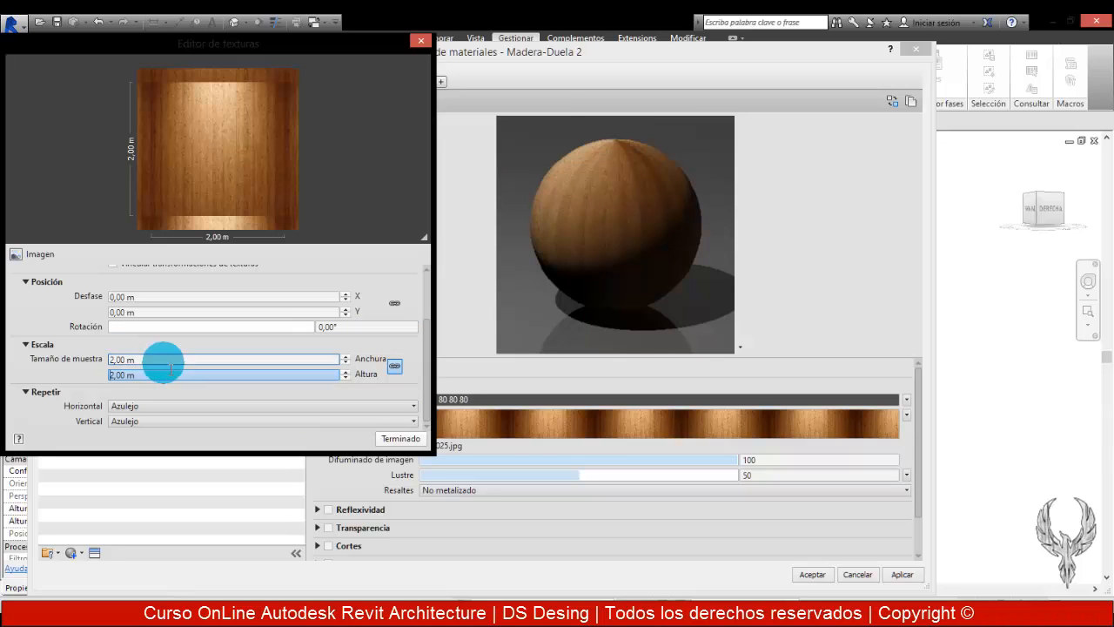
{"action": "left_click_drag", "start_coordinate": [111, 359], "coordinate": [119, 359]}
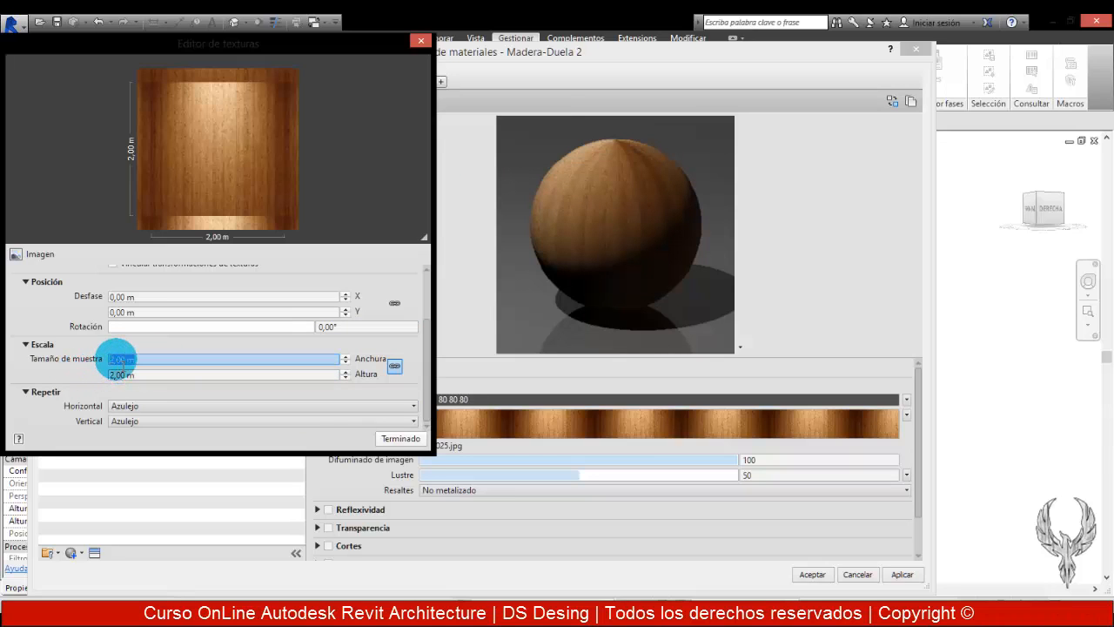
{"action": "type", "text": "10"}
{"action": "key", "text": "Return"}
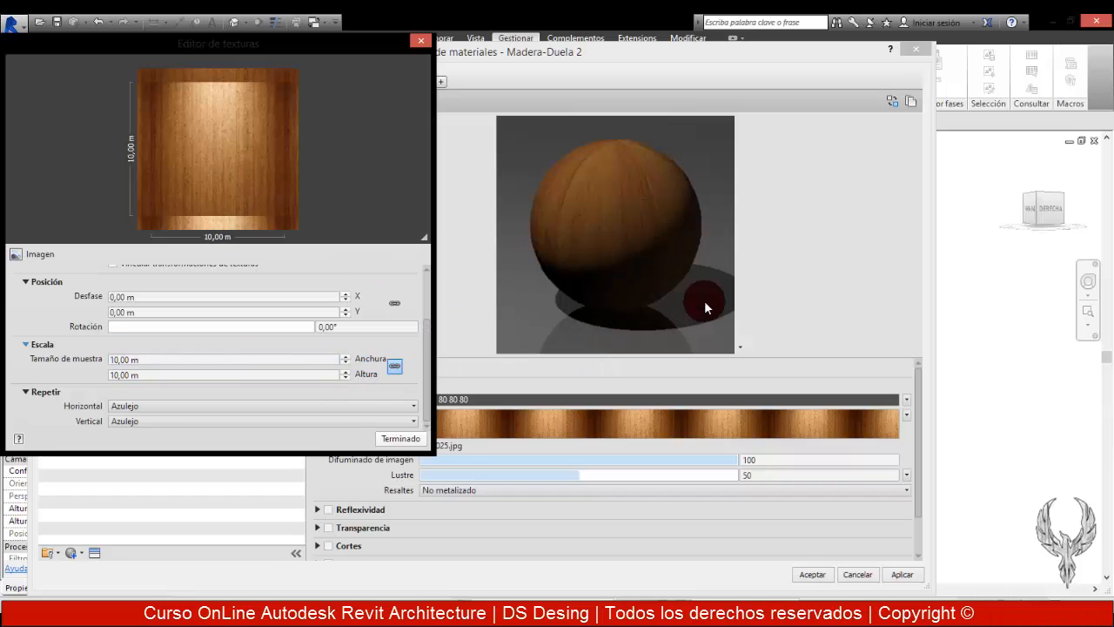
Reduce the wood image's sample size to 1 m in width and height
{"action": "left_click", "coordinate": [210, 359]}
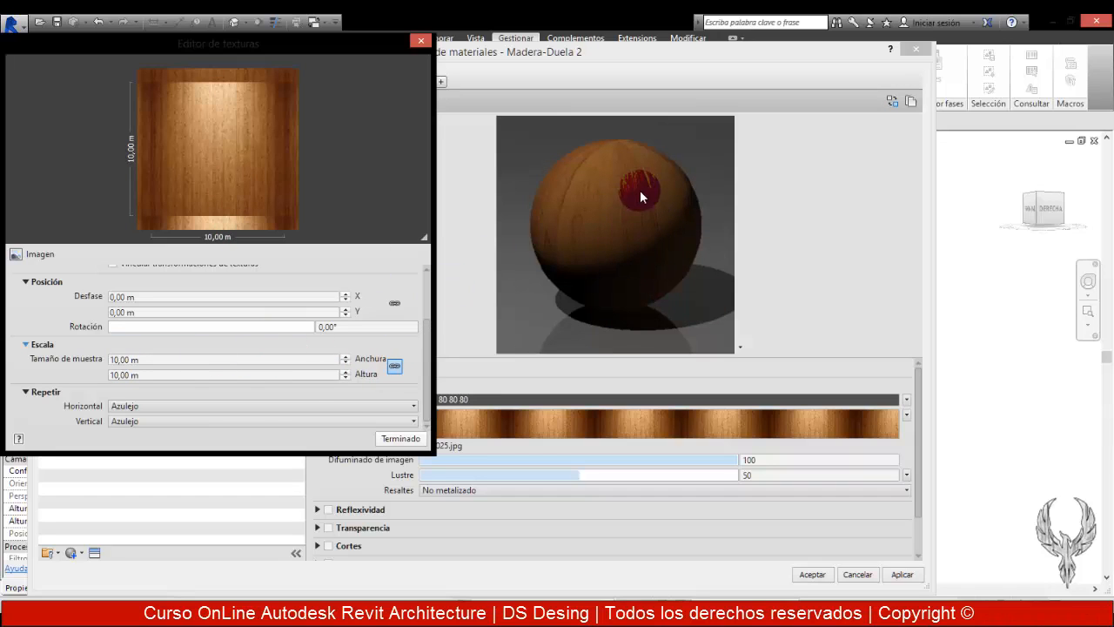
{"action": "left_click", "coordinate": [192, 360]}
{"action": "double_click", "coordinate": [179, 362]}
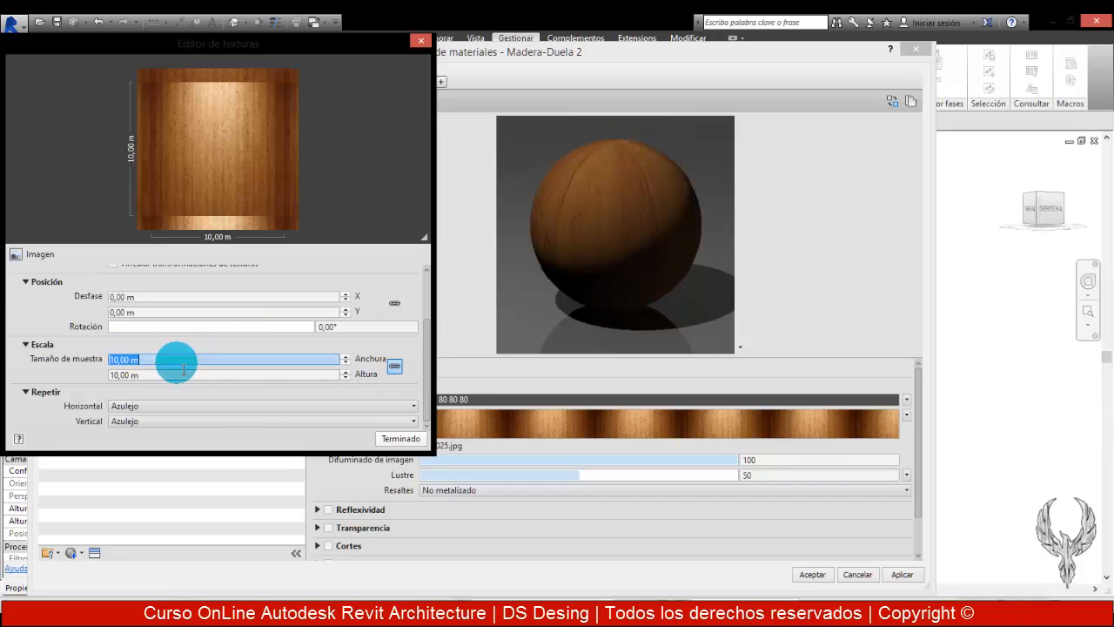
{"action": "type", "text": "1"}
{"action": "double_click", "coordinate": [164, 375]}
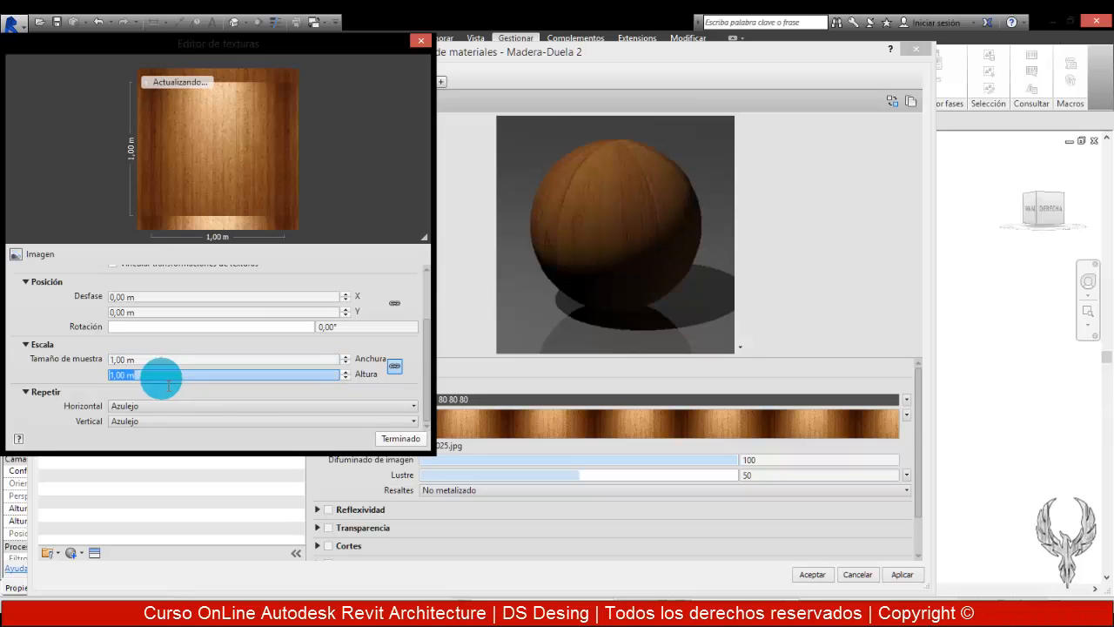
{"action": "type", "text": "1"}
{"action": "left_click", "coordinate": [399, 345]}
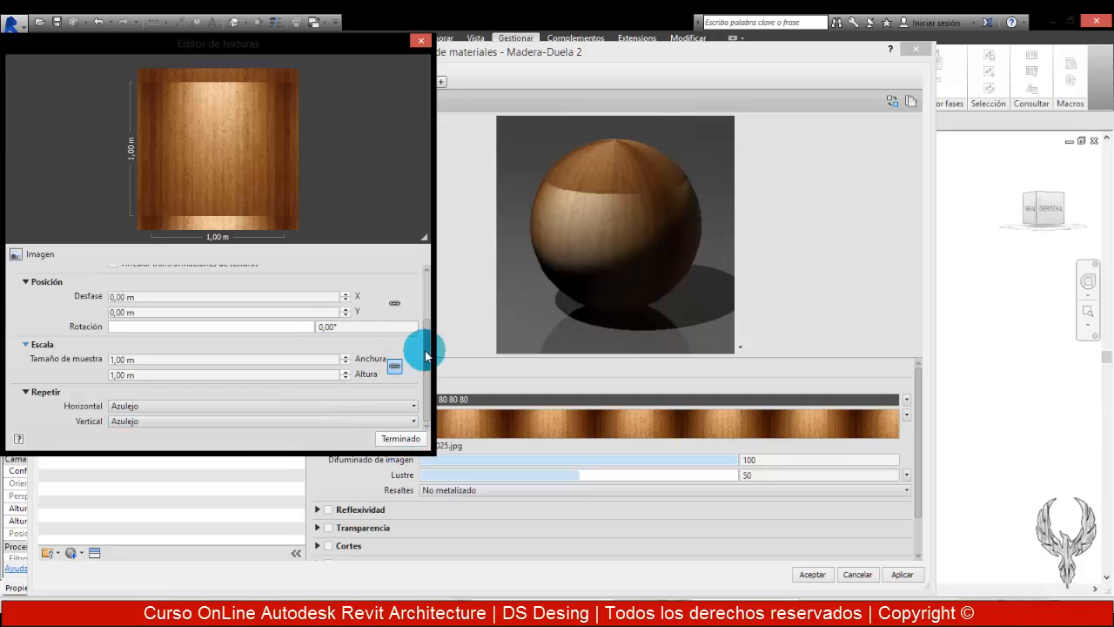
Set the wood image's horizontal repeat to Ninguno and finish the texture edit
{"action": "left_click", "coordinate": [245, 405]}
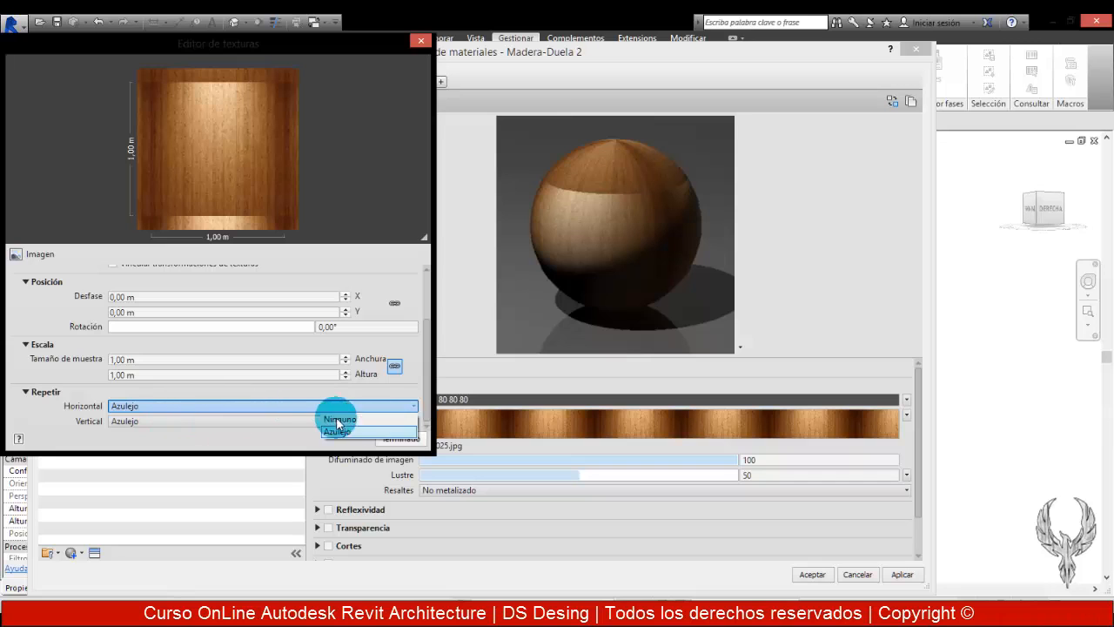
{"action": "left_click", "coordinate": [359, 419]}
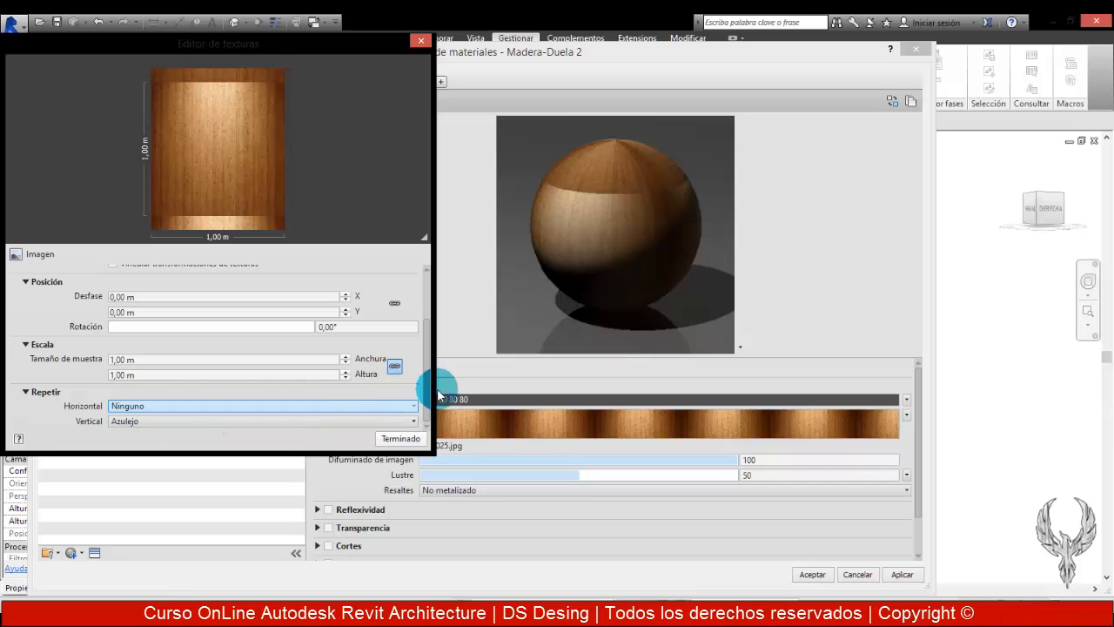
{"action": "left_click", "coordinate": [397, 440]}
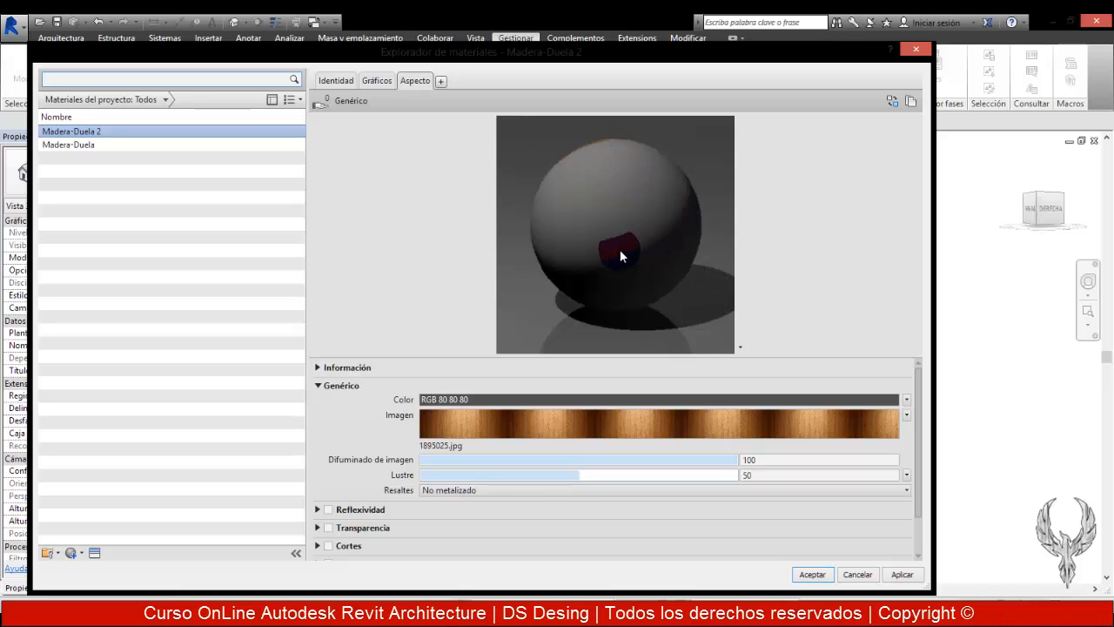
Reopen the wood image's texture settings, restore the horizontal repeat to Azulejo and finish the edit
{"action": "left_click", "coordinate": [571, 404]}
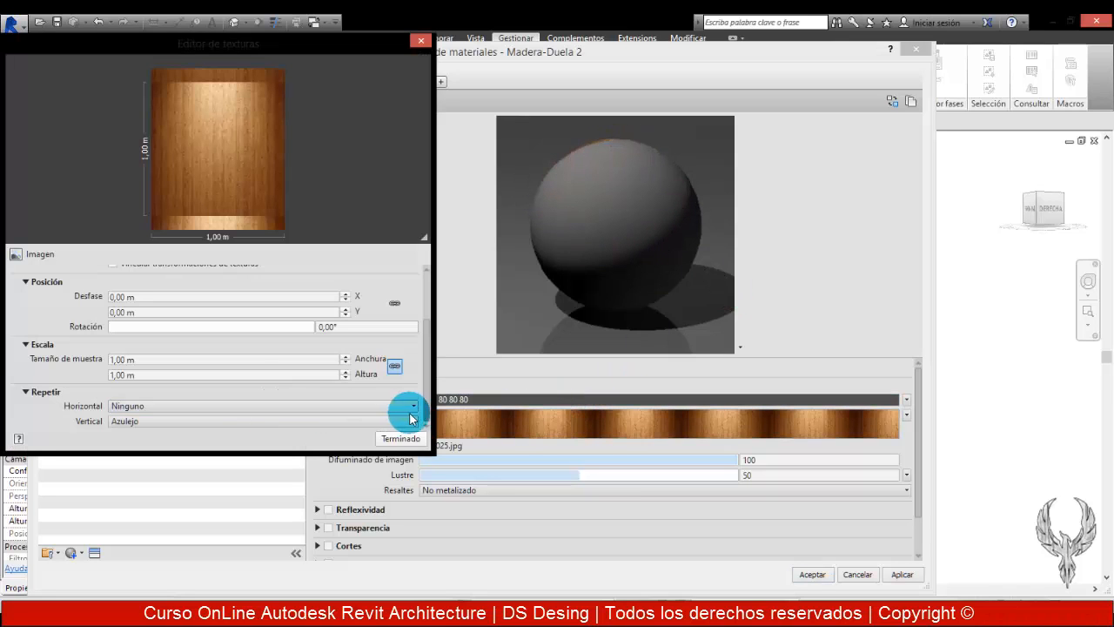
{"action": "left_click", "coordinate": [412, 407]}
{"action": "left_click", "coordinate": [348, 430]}
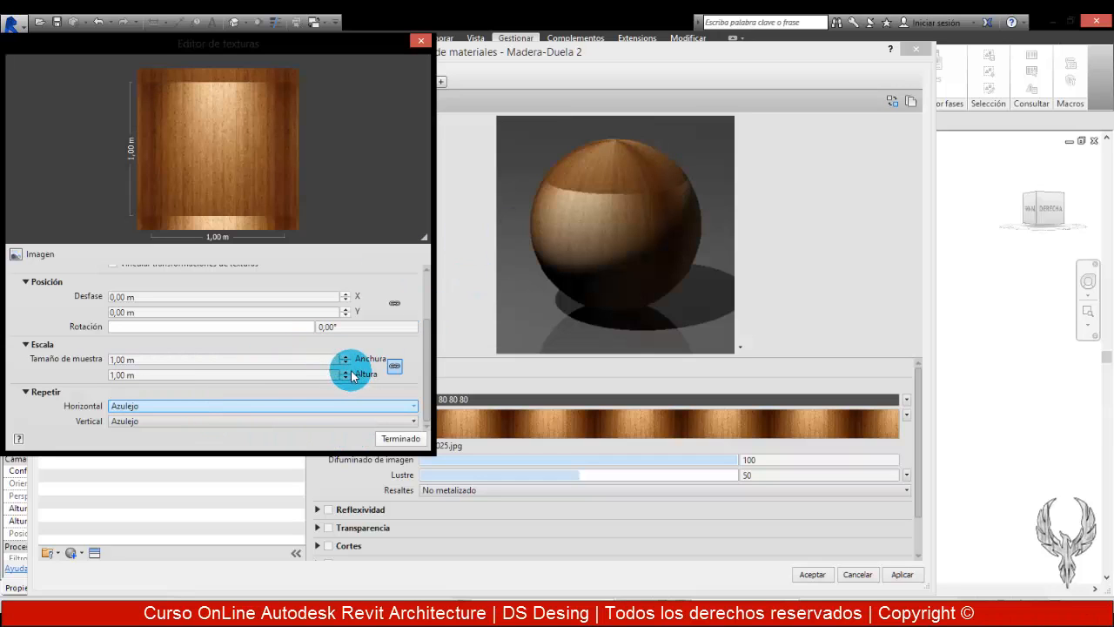
{"action": "left_click", "coordinate": [400, 437]}
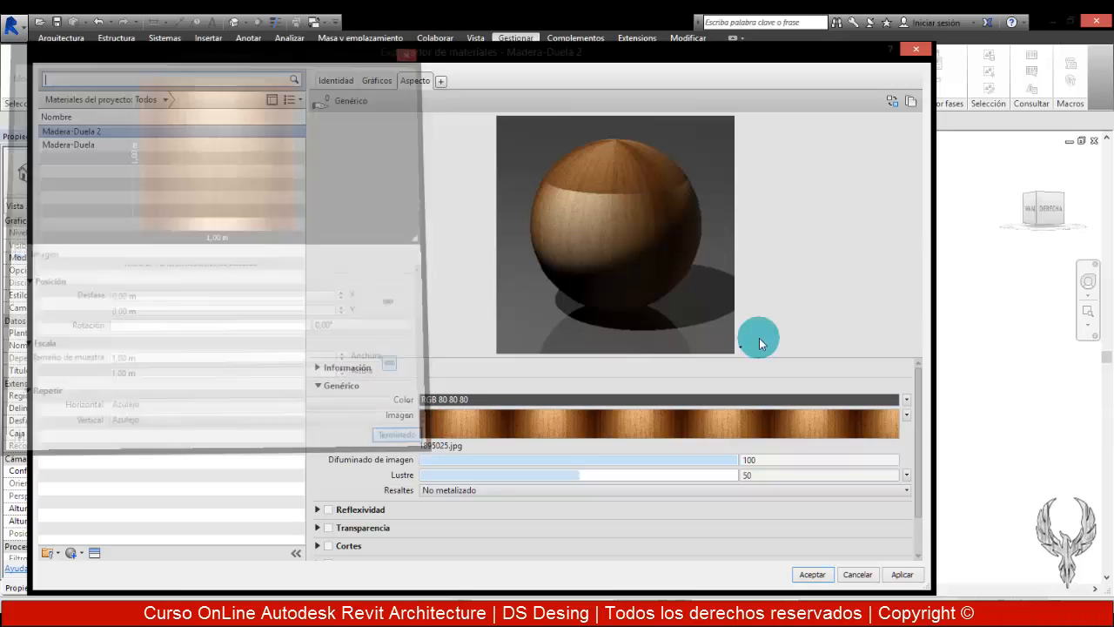
Try a 2 m sample size for the Madera-Duela 2 image, raise it to 2,5 m and finish the texture edit
{"action": "left_click", "coordinate": [728, 423]}
{"action": "double_click", "coordinate": [154, 359]}
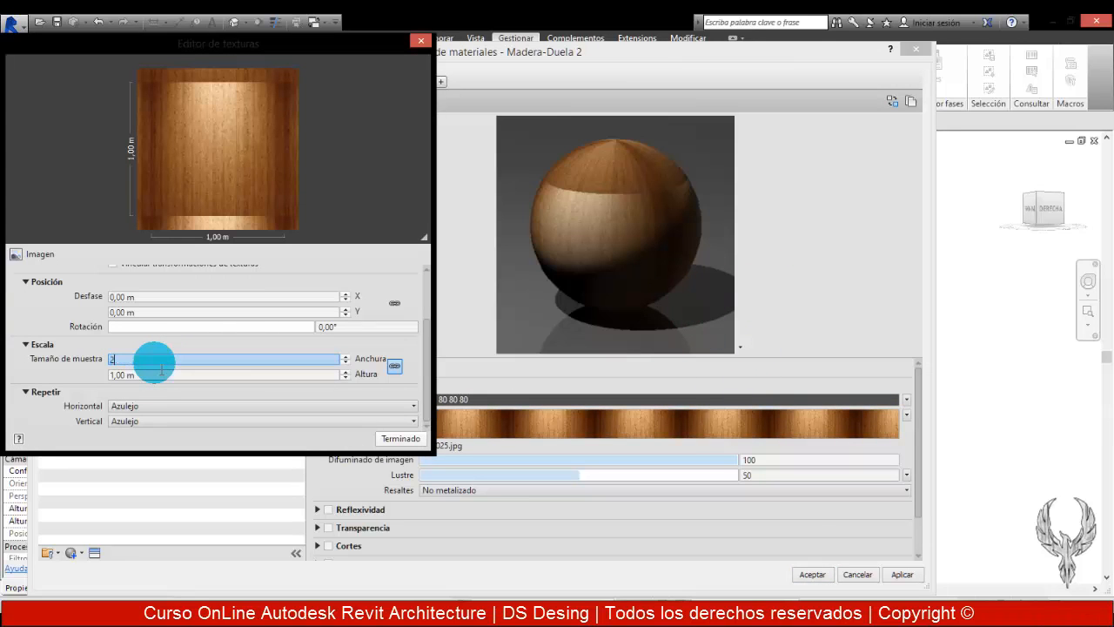
{"action": "key", "text": "Tab"}
{"action": "double_click", "coordinate": [167, 359]}
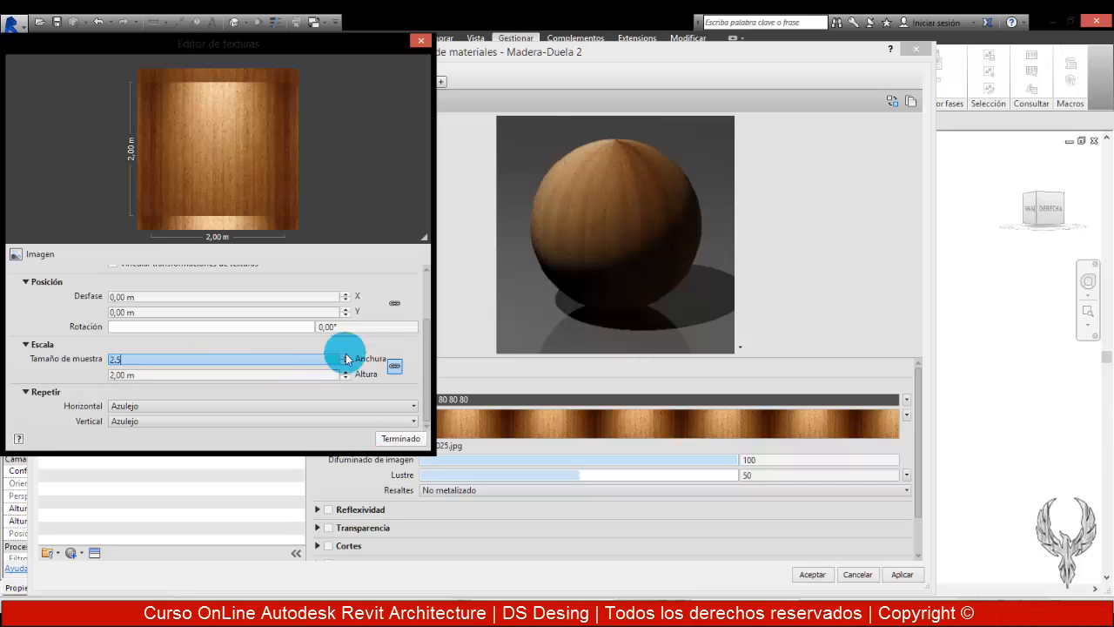
{"action": "left_click", "coordinate": [429, 443]}
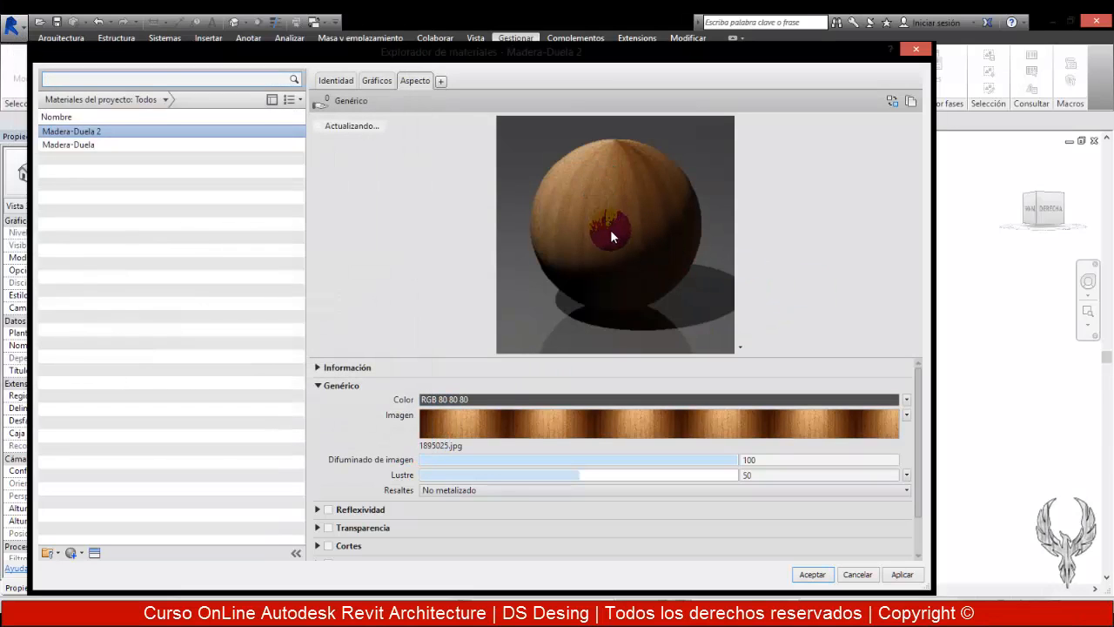
Compare the appearance previews of Madera-Duela and Madera-Duela 2, ending with Madera-Duela 2 selected
{"action": "left_click", "coordinate": [137, 144]}
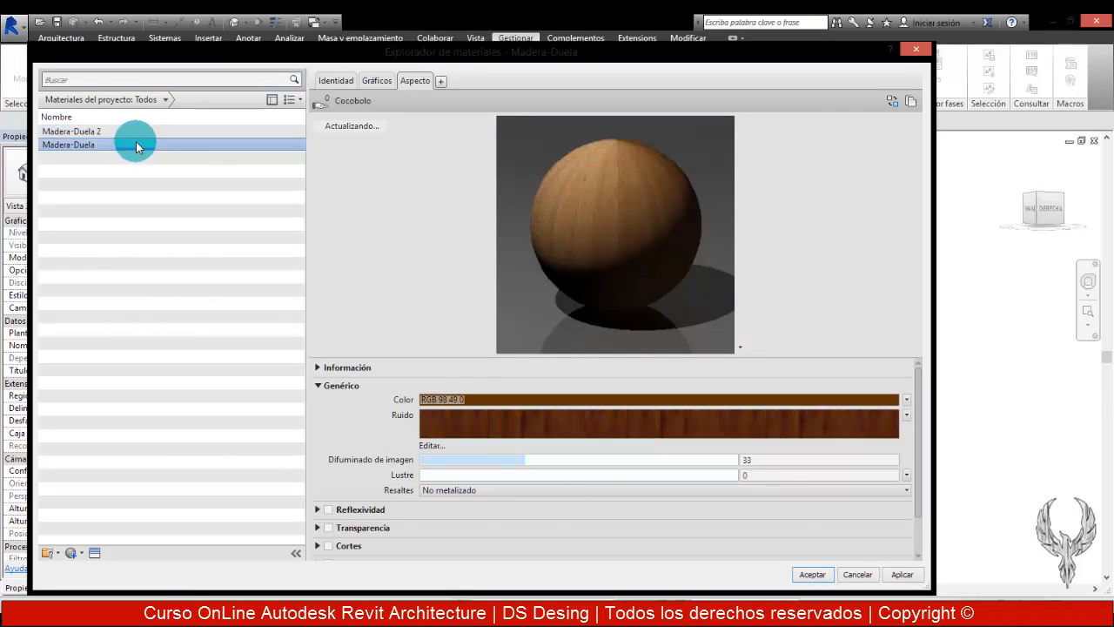
{"action": "left_click", "coordinate": [136, 132], "text": "shift"}
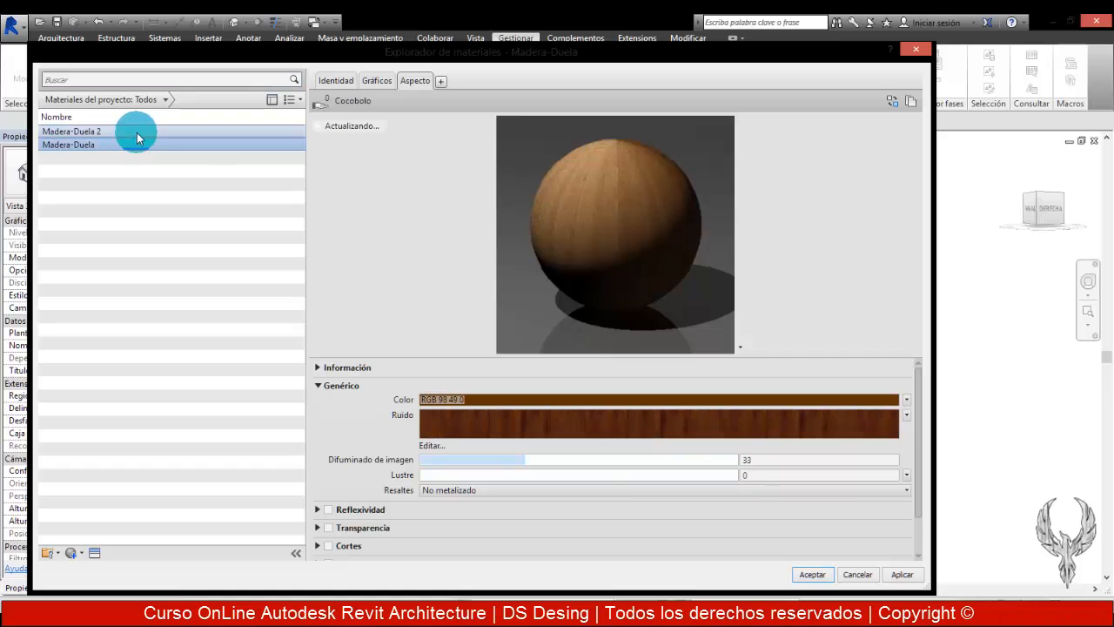
{"action": "left_click", "coordinate": [136, 132]}
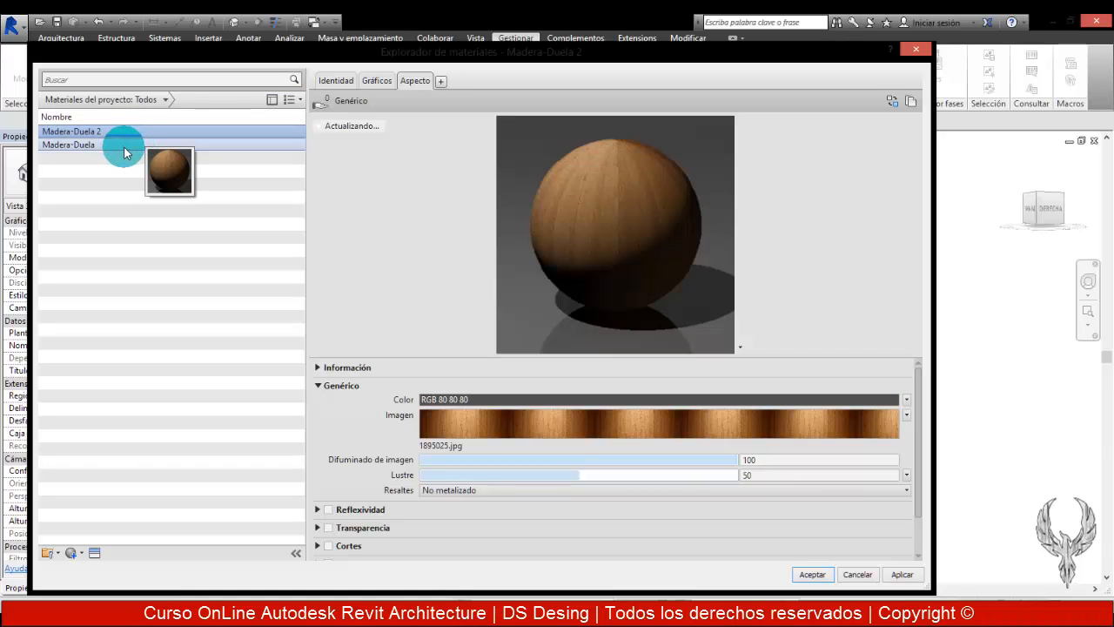
{"action": "left_click", "coordinate": [124, 146]}
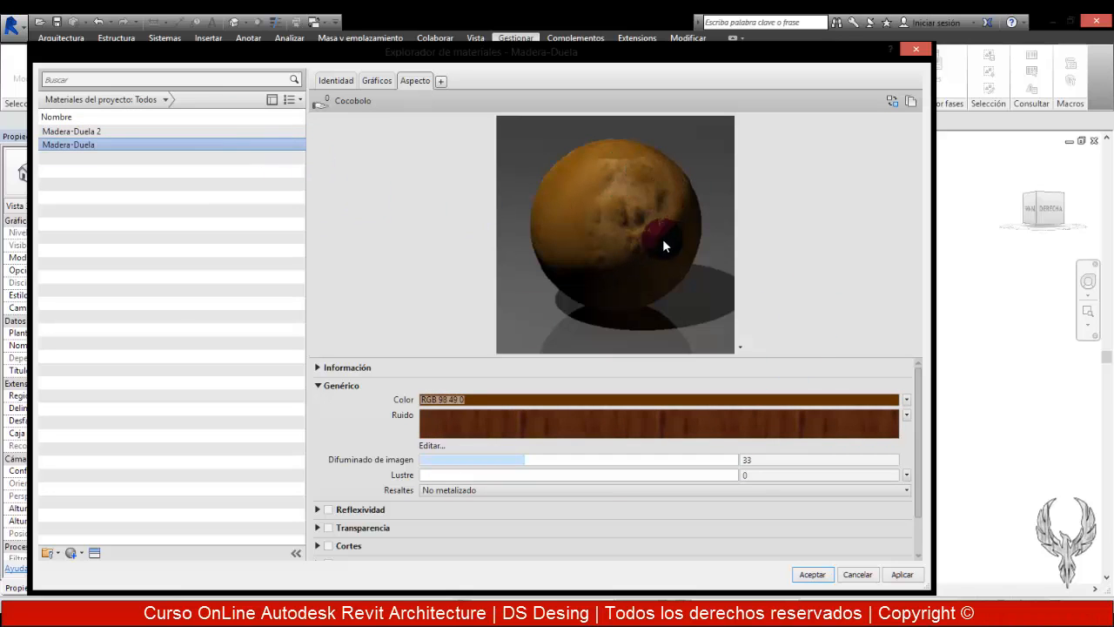
{"action": "left_click", "coordinate": [180, 131]}
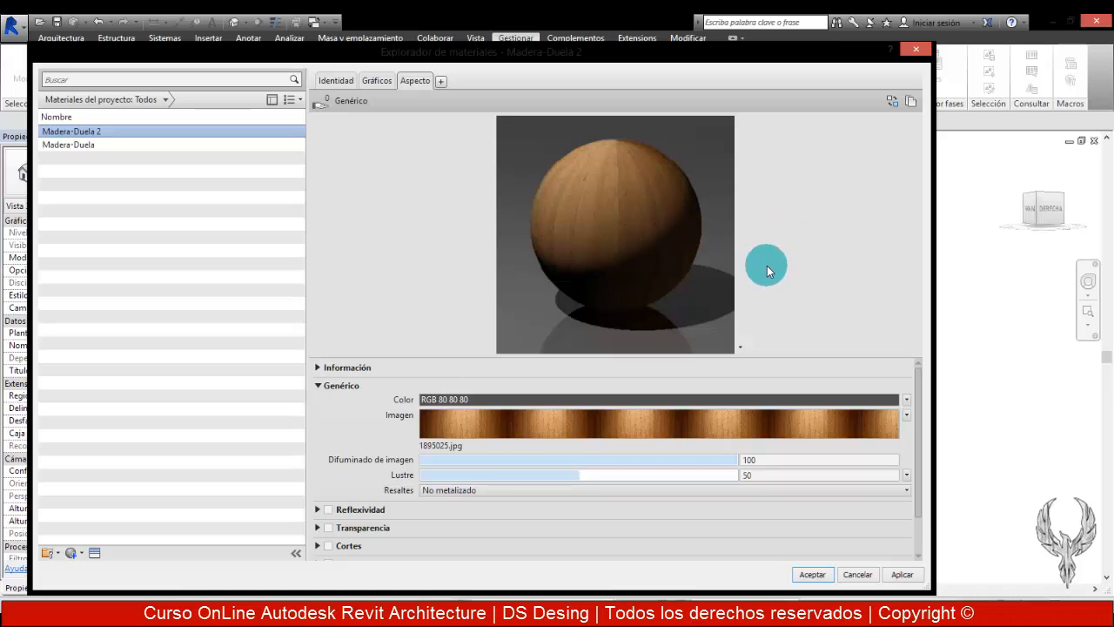
Try a green base colour, RGB 36 123 86, on Madera-Duela 2, lower its image fade to 4 and return it to 100
{"action": "left_click", "coordinate": [572, 403]}
{"action": "left_click", "coordinate": [554, 276]}
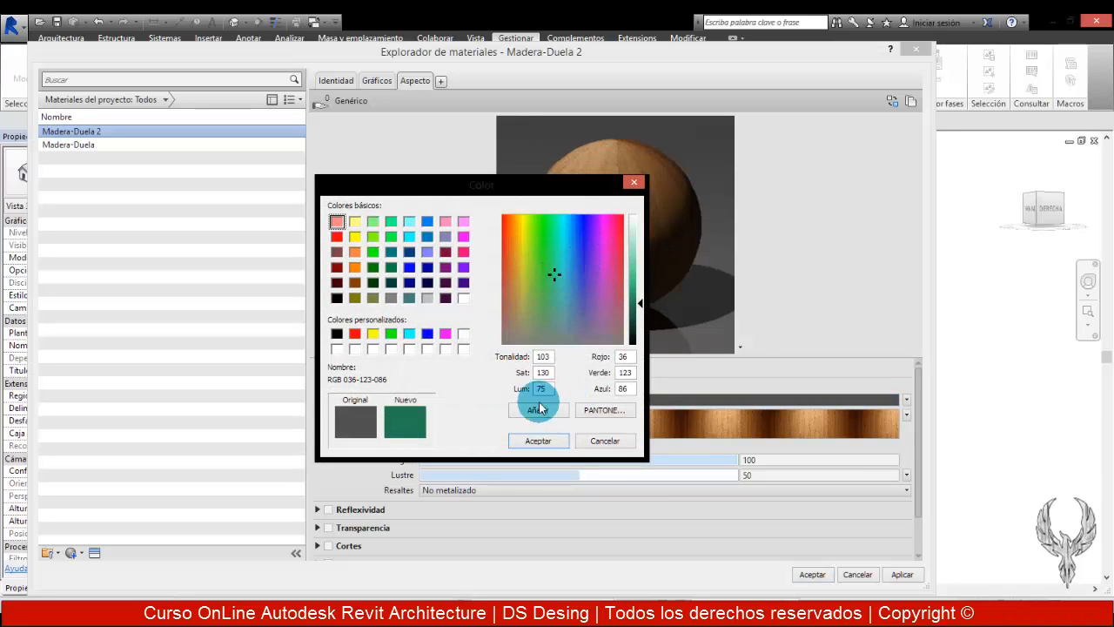
{"action": "left_click", "coordinate": [537, 440]}
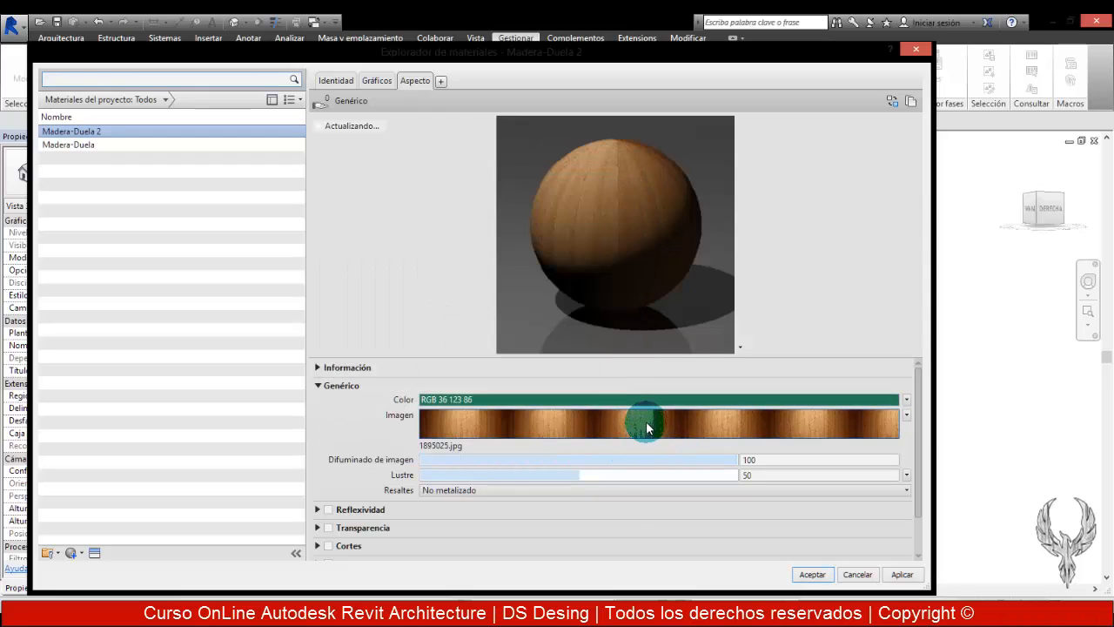
{"action": "mouse_move", "coordinate": [646, 424]}
{"action": "left_click_drag", "start_coordinate": [659, 460], "coordinate": [393, 473]}
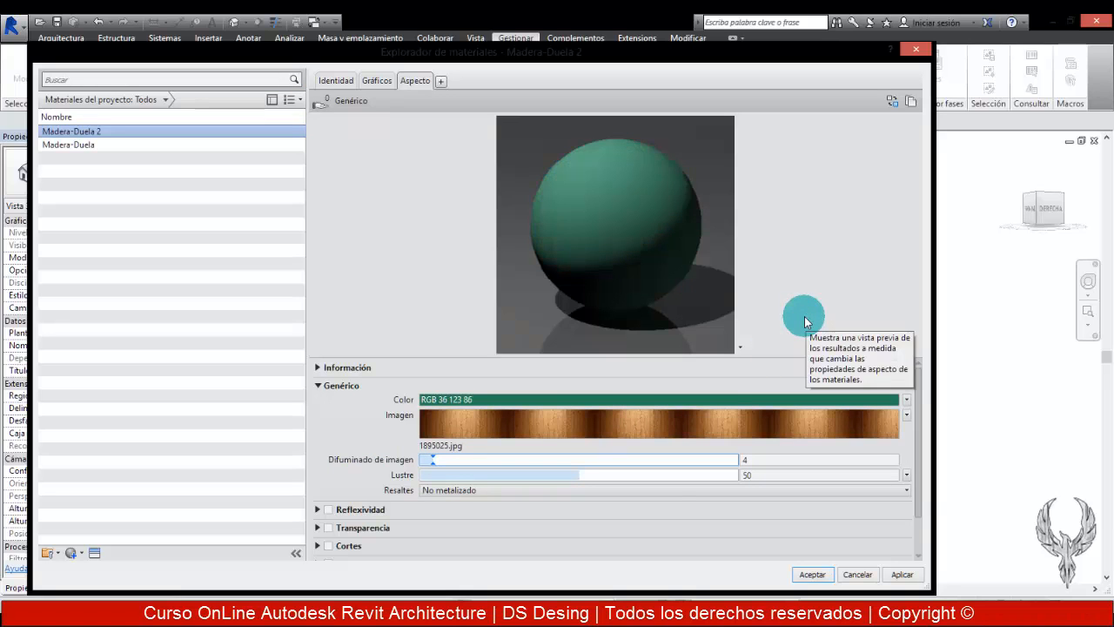
{"action": "mouse_move", "coordinate": [545, 459]}
{"action": "left_mouse_down"}
{"action": "mouse_move", "coordinate": [696, 471]}
{"action": "mouse_move", "coordinate": [765, 449]}
{"action": "left_mouse_up"}
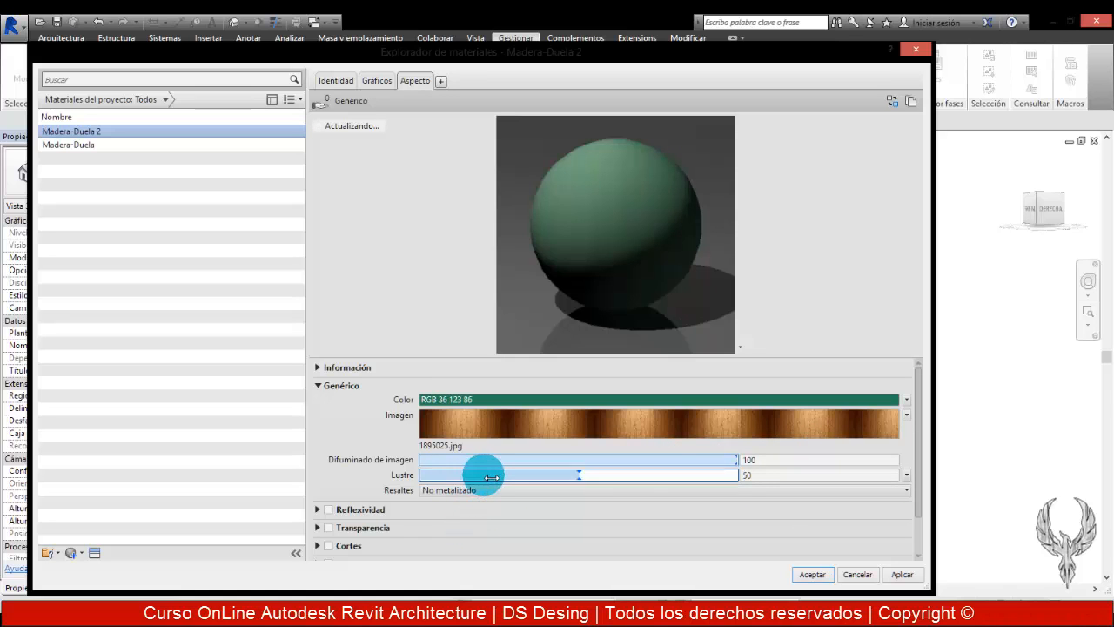
Set the gloss of Madera-Duela 2 to 10 and its base colour to grey RGB 128 128 128
{"action": "left_click_drag", "start_coordinate": [492, 477], "coordinate": [452, 475]}
{"action": "left_click", "coordinate": [424, 398]}
{"action": "left_click", "coordinate": [390, 297]}
{"action": "left_click", "coordinate": [539, 441]}
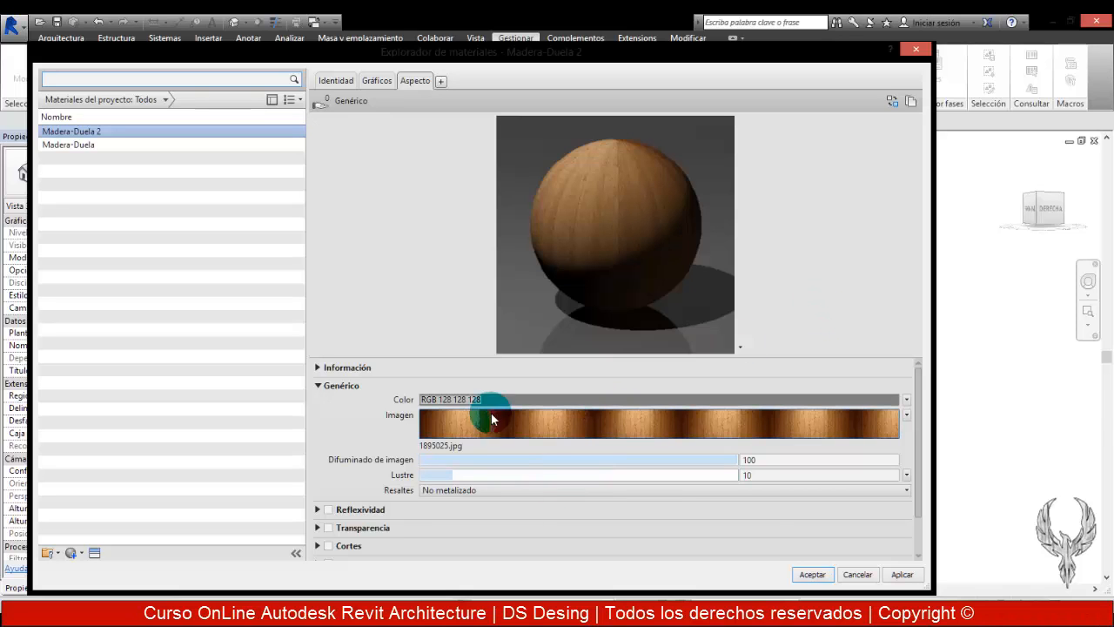
Assign the image 1895025.jpg from the Madera folder to the material's gloss and finish the texture edit
{"action": "left_click", "coordinate": [906, 475]}
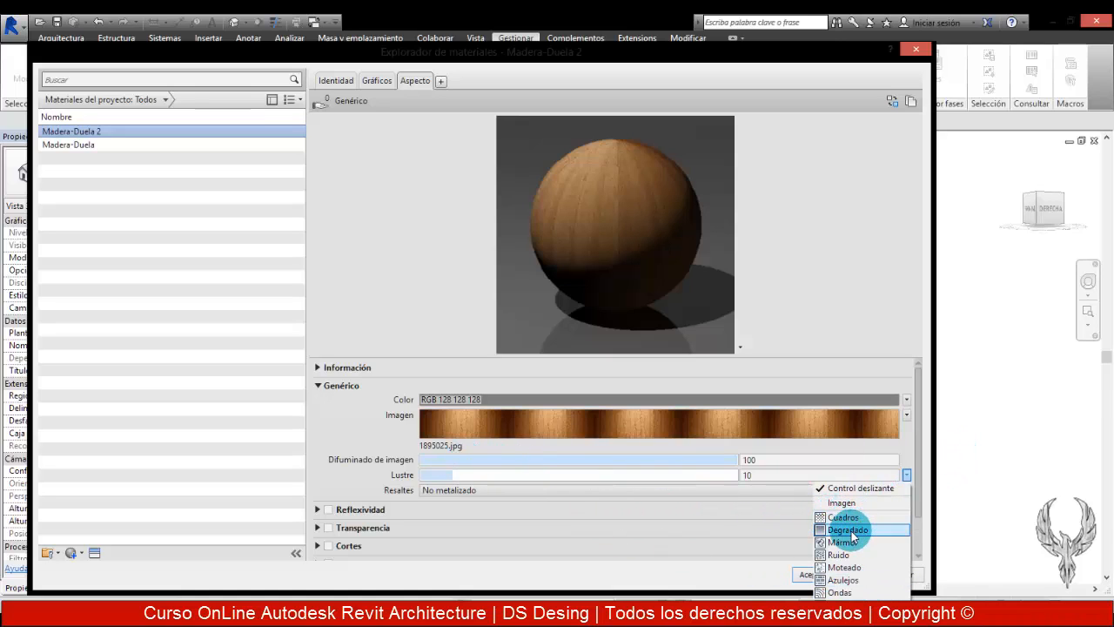
{"action": "left_click", "coordinate": [861, 504]}
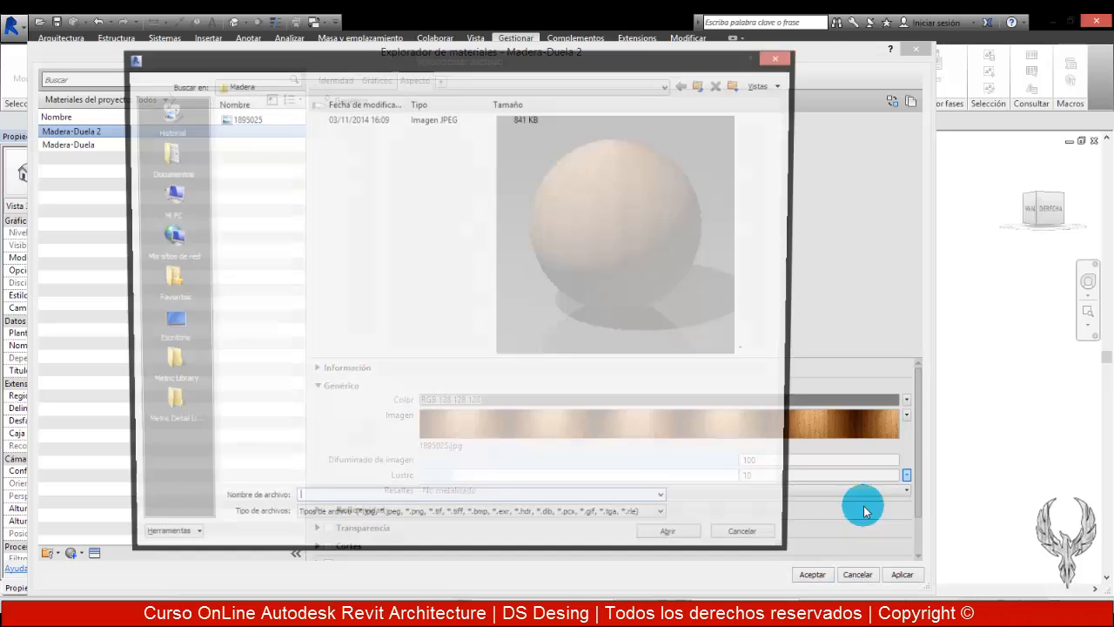
{"action": "left_click", "coordinate": [340, 120]}
{"action": "left_click", "coordinate": [691, 541]}
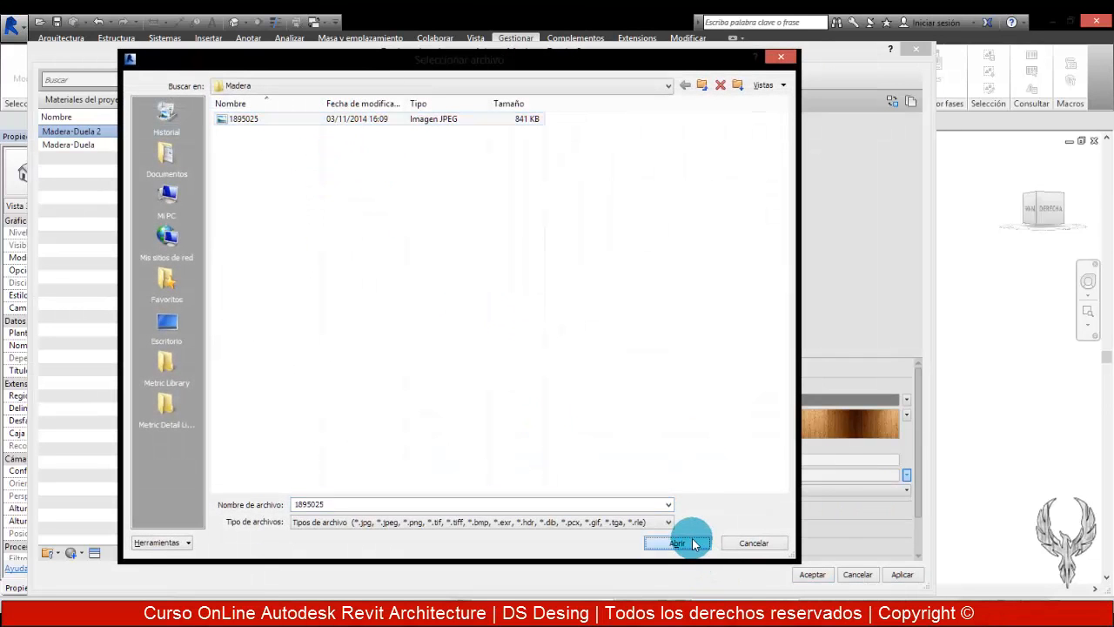
{"action": "left_click", "coordinate": [180, 372]}
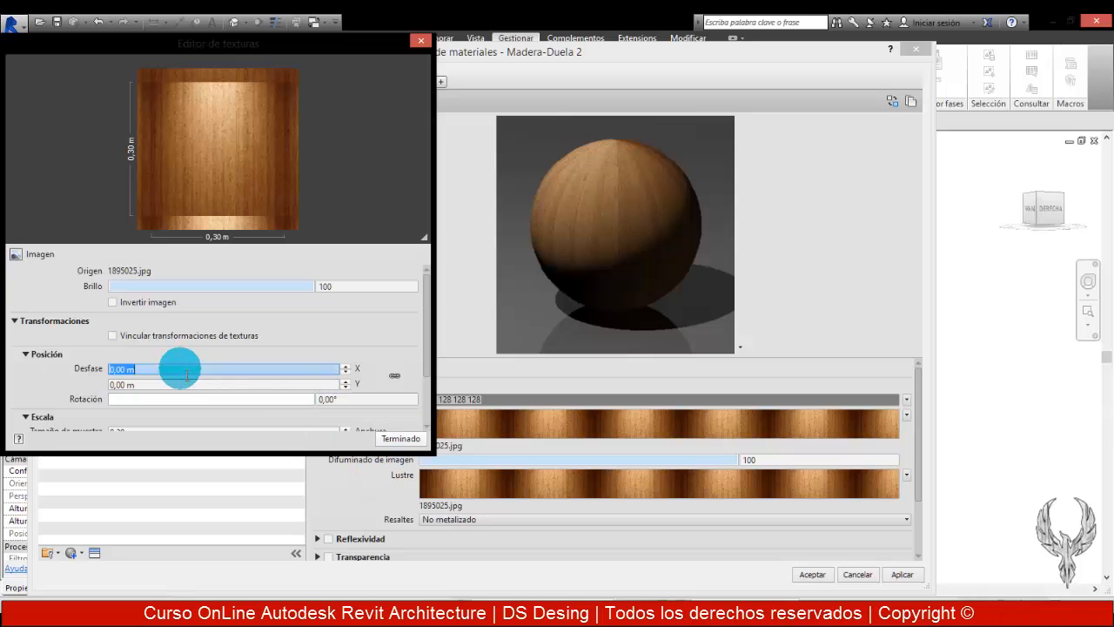
{"action": "left_click", "coordinate": [400, 437]}
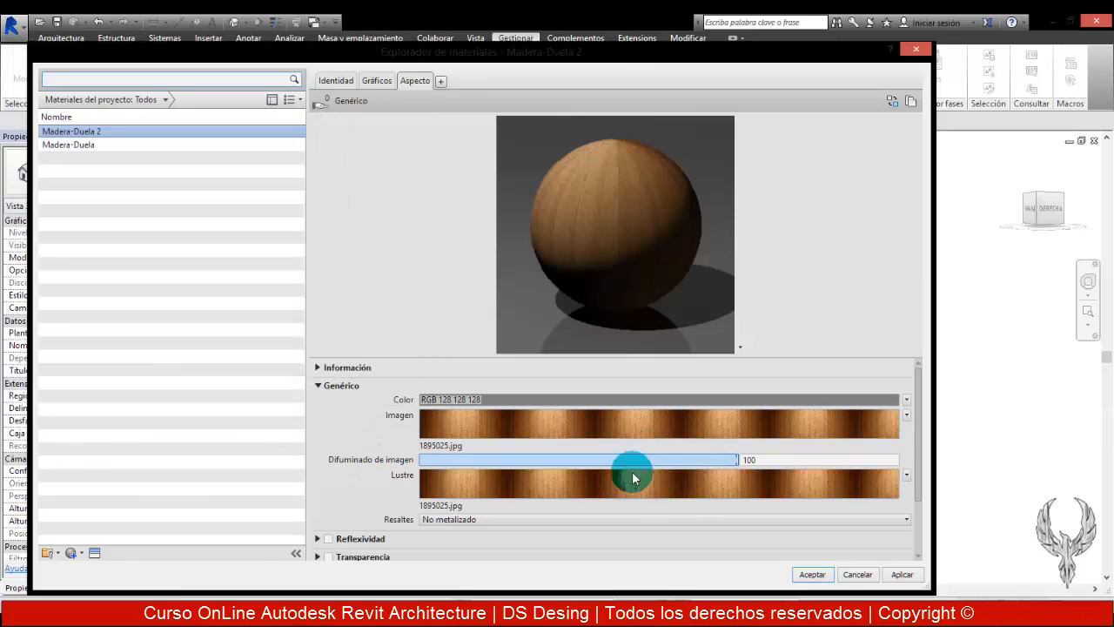
Try a lower image fade for Madera-Duela 2, return it to 100 and set the highlights to Metálicos
{"action": "left_click_drag", "start_coordinate": [728, 461], "coordinate": [514, 462]}
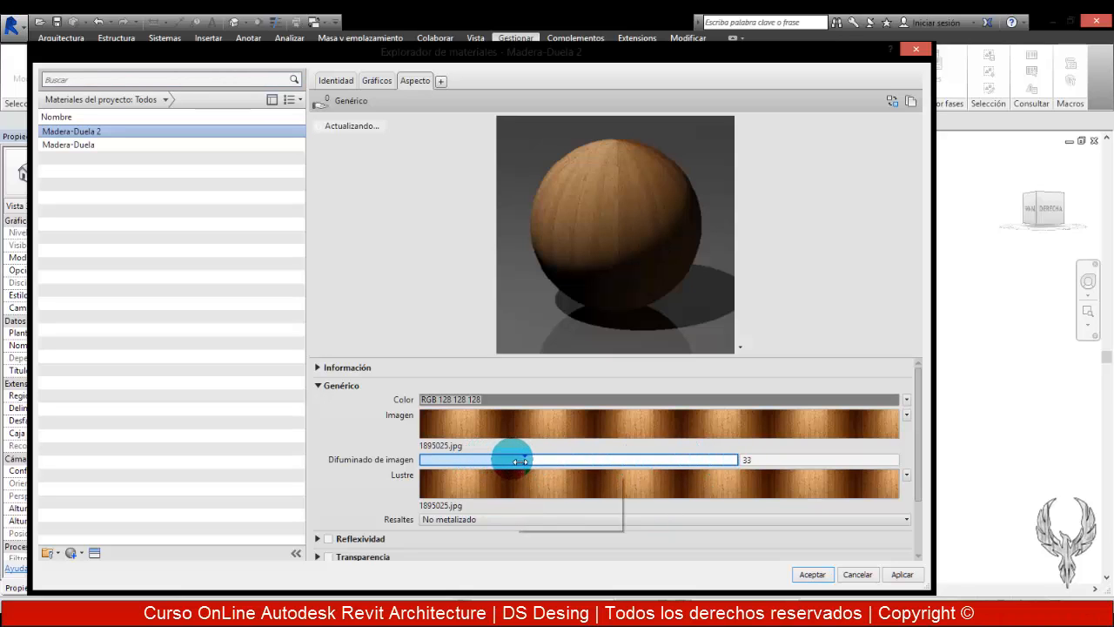
{"action": "left_click_drag", "start_coordinate": [519, 461], "coordinate": [731, 471]}
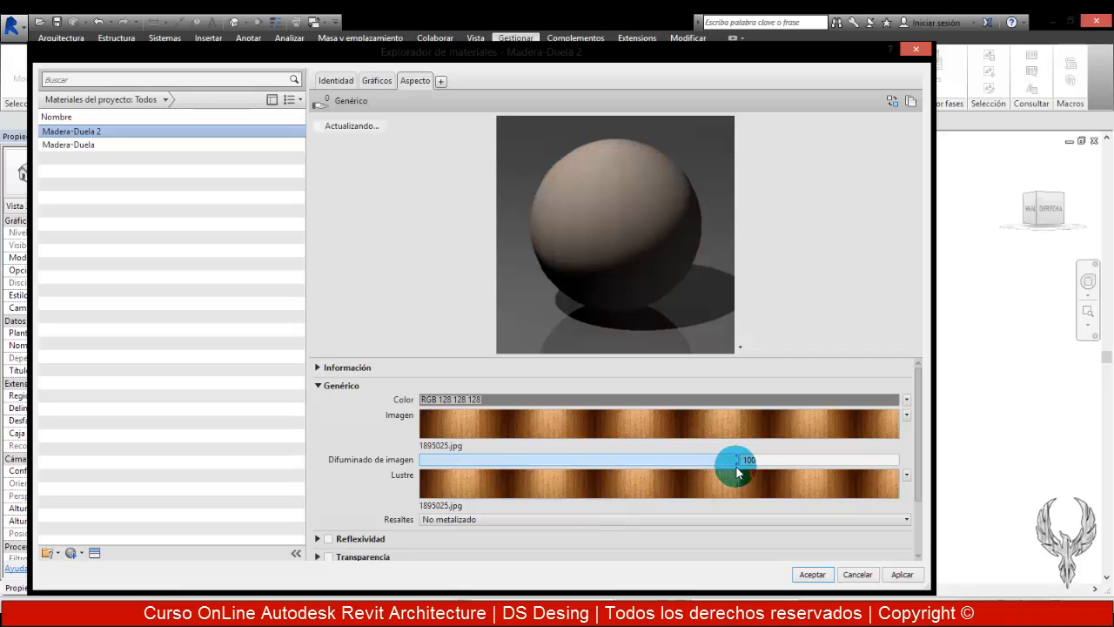
{"action": "left_click", "coordinate": [557, 519]}
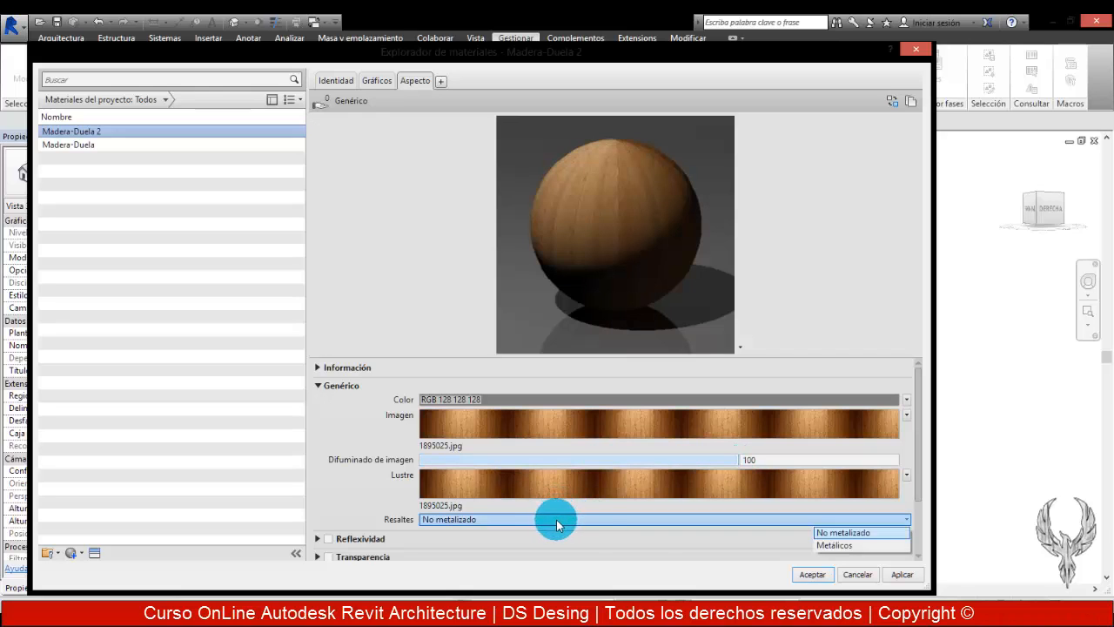
{"action": "left_click", "coordinate": [828, 545]}
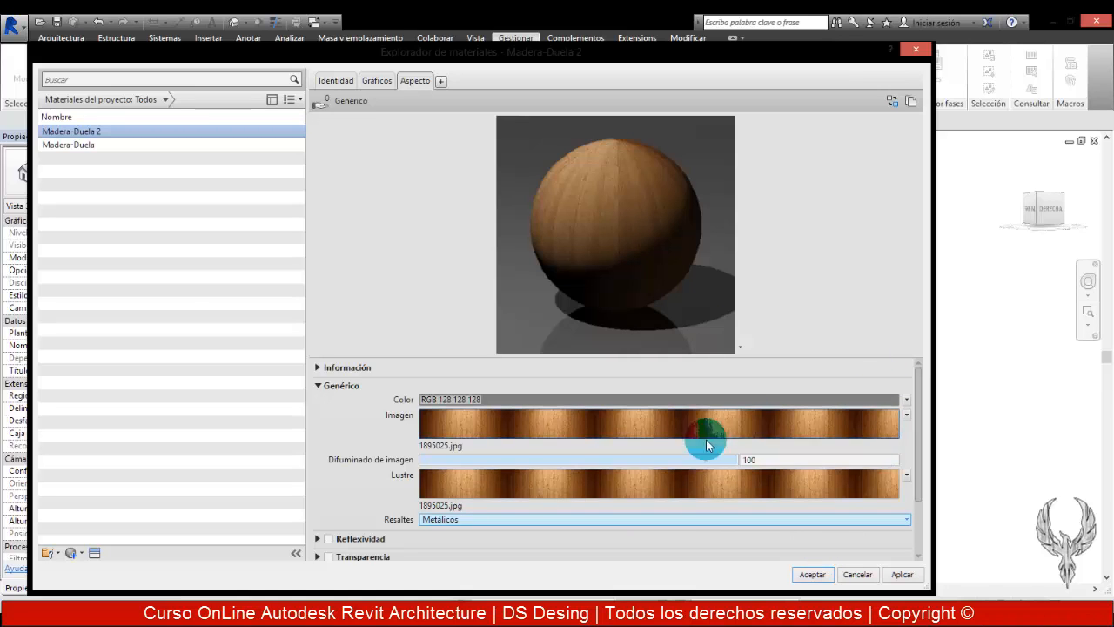
Enable Relieve for Madera-Duela 2 and load 1895025.jpg as its bump image
{"action": "left_click", "coordinate": [319, 386]}
{"action": "left_click_drag", "start_coordinate": [483, 358], "coordinate": [479, 282]}
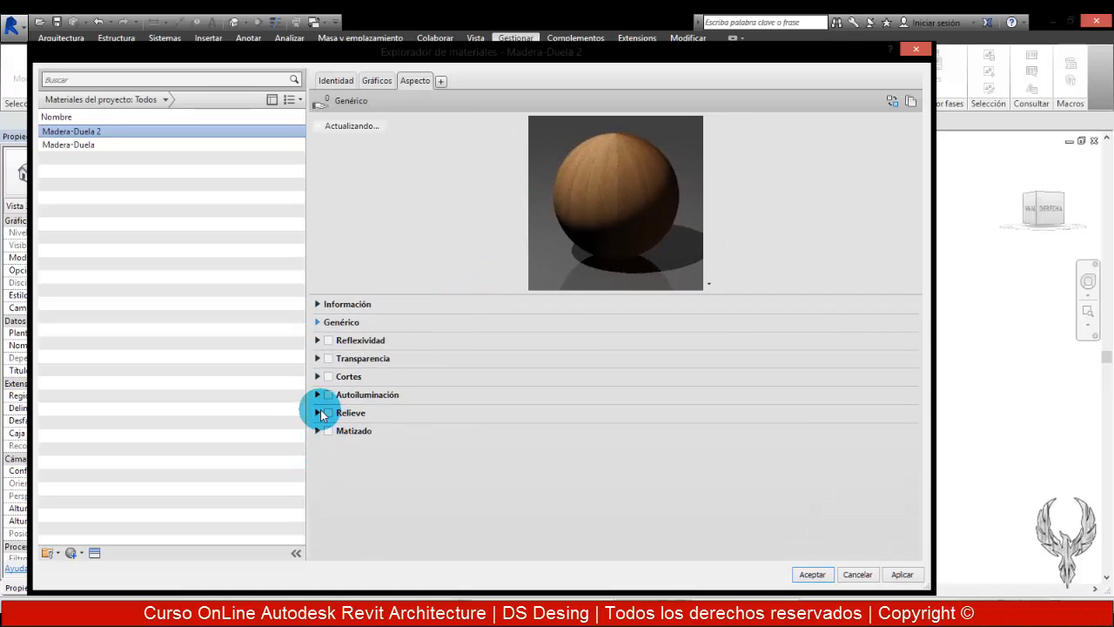
{"action": "left_click", "coordinate": [322, 416]}
{"action": "left_click", "coordinate": [393, 424]}
{"action": "left_click", "coordinate": [358, 120]}
{"action": "left_click", "coordinate": [674, 542]}
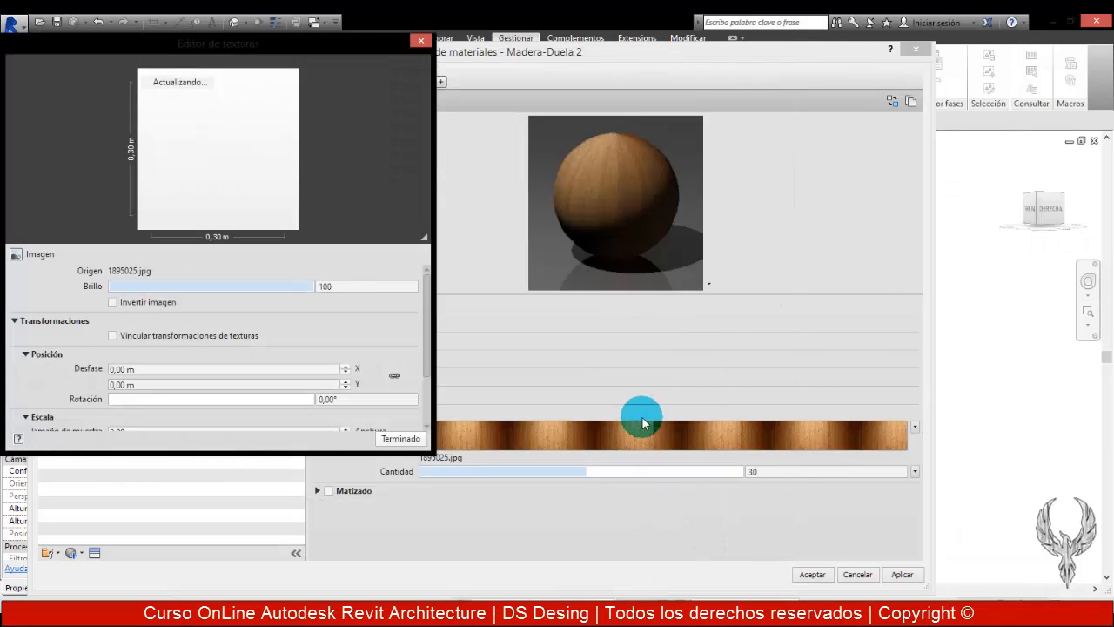
Set the bump image's sample size to 2 m in width and height and finish the texture edit
{"action": "left_click", "coordinate": [178, 383]}
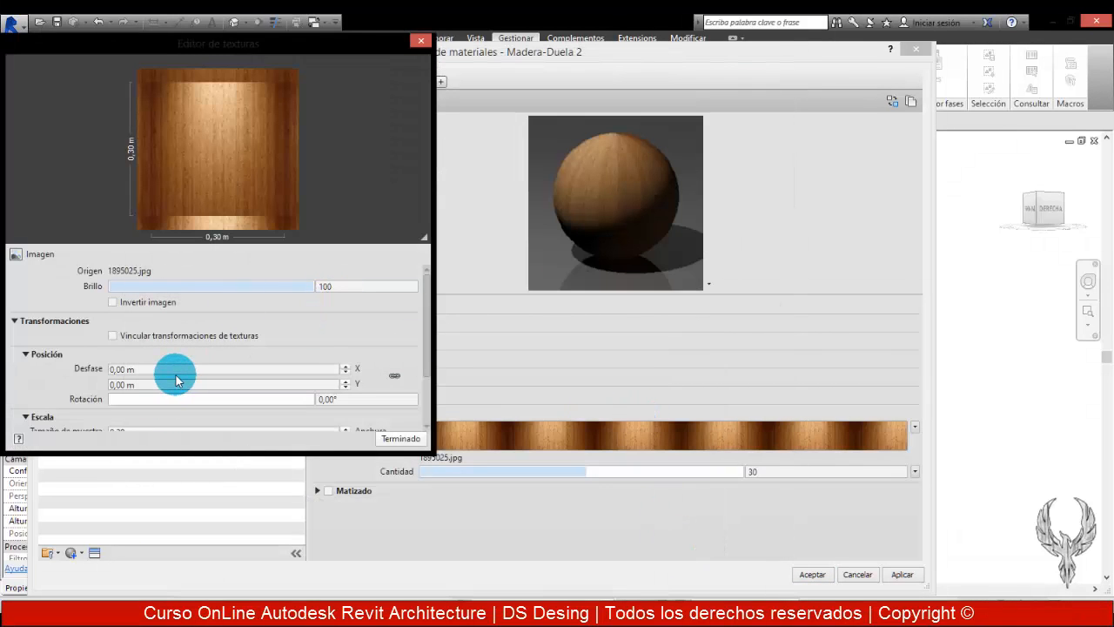
{"action": "left_click", "coordinate": [426, 323]}
{"action": "left_click_drag", "start_coordinate": [423, 322], "coordinate": [419, 371]}
{"action": "left_click_drag", "start_coordinate": [111, 359], "coordinate": [150, 364]}
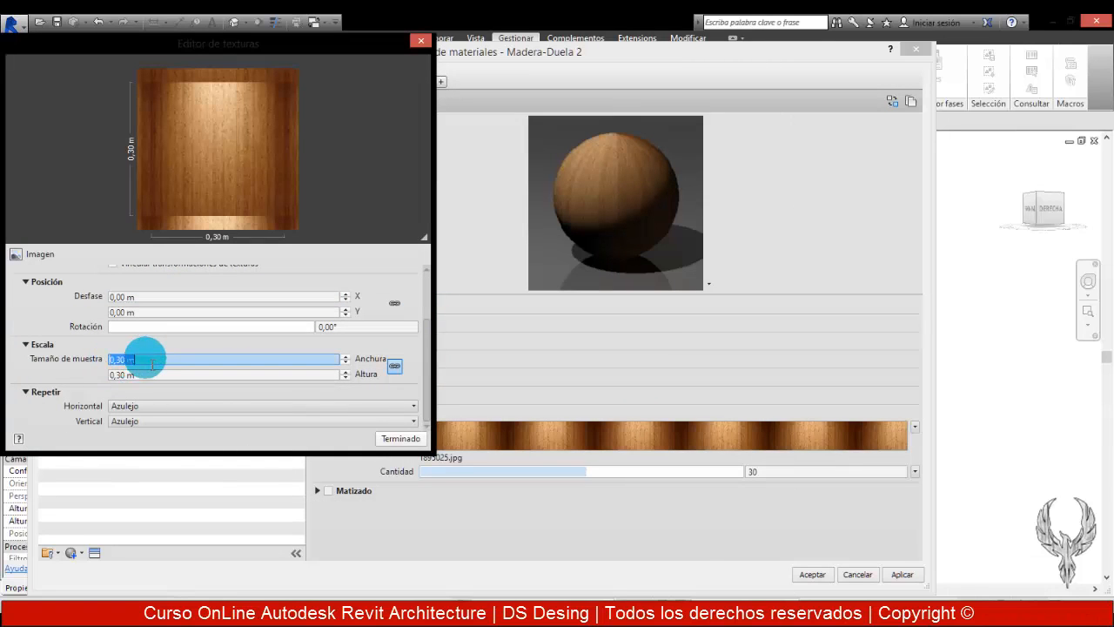
{"action": "key", "text": "Tab"}
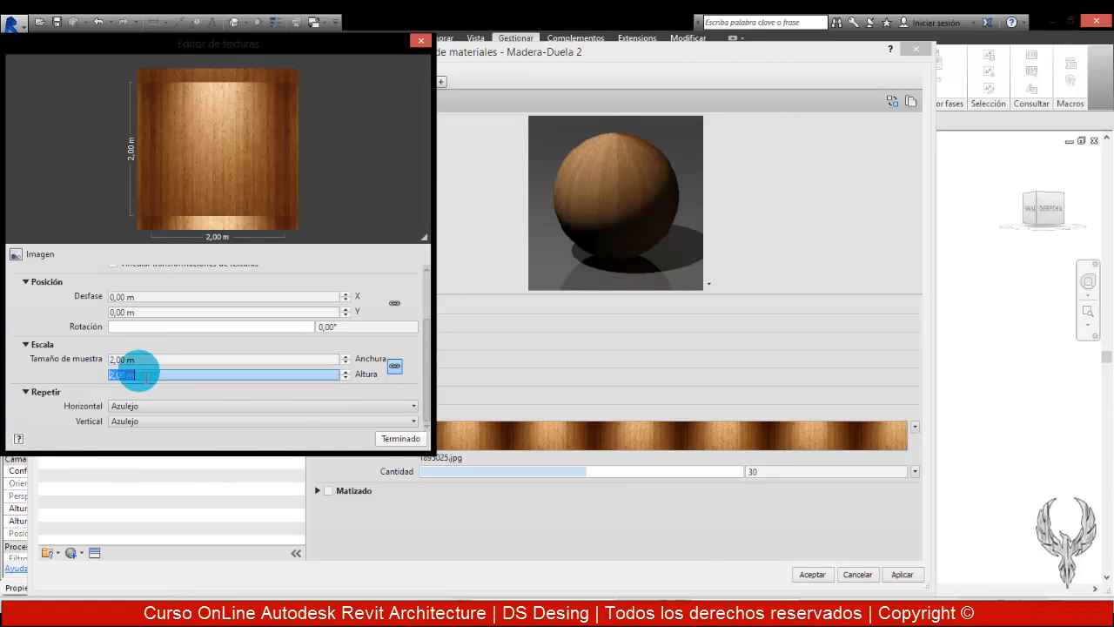
{"action": "left_click", "coordinate": [402, 439]}
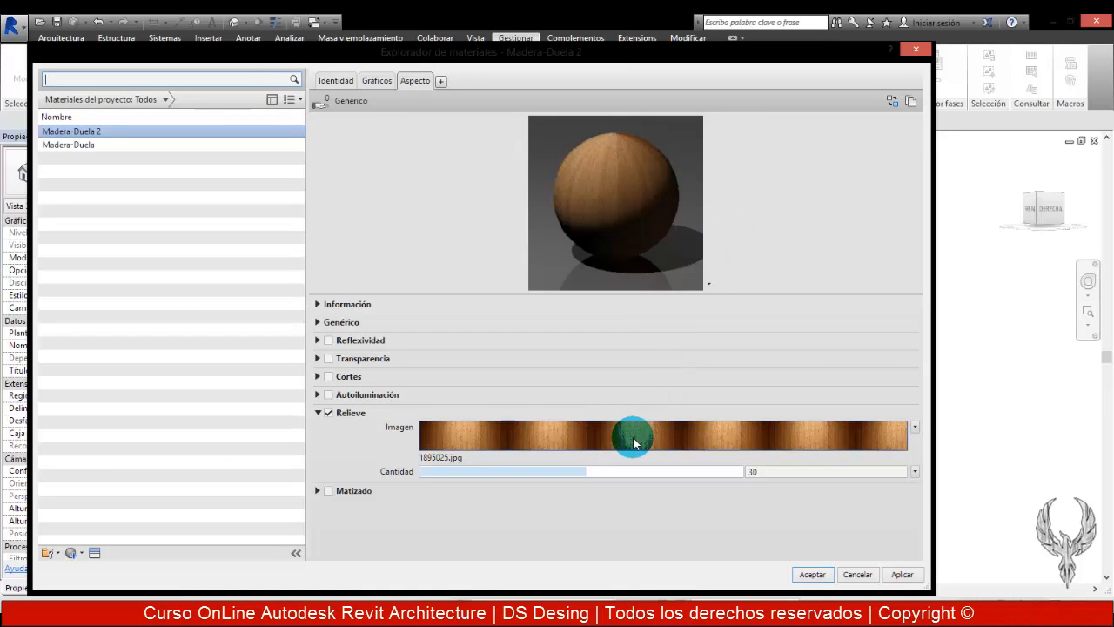
Raise the Relieve amount to about 413, enlarge the material preview and accept the material changes
{"action": "left_click_drag", "start_coordinate": [624, 294], "coordinate": [642, 367]}
{"action": "mouse_move", "coordinate": [688, 532]}
{"action": "left_mouse_down"}
{"action": "mouse_move", "coordinate": [592, 529]}
{"action": "mouse_move", "coordinate": [681, 533]}
{"action": "left_mouse_up"}
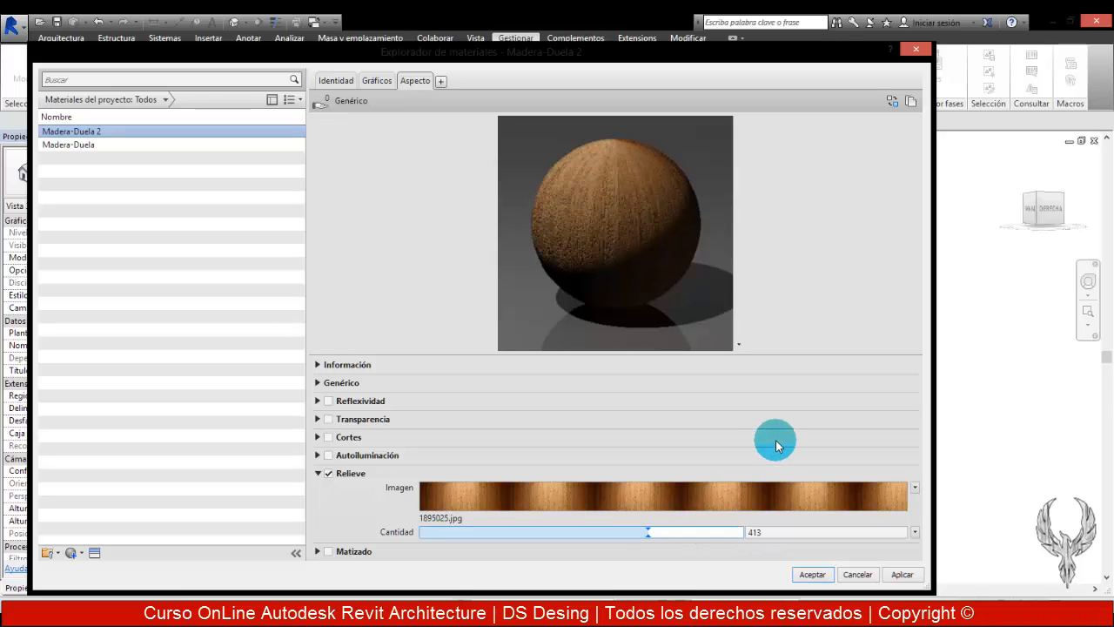
{"action": "left_click_drag", "start_coordinate": [650, 355], "coordinate": [678, 536]}
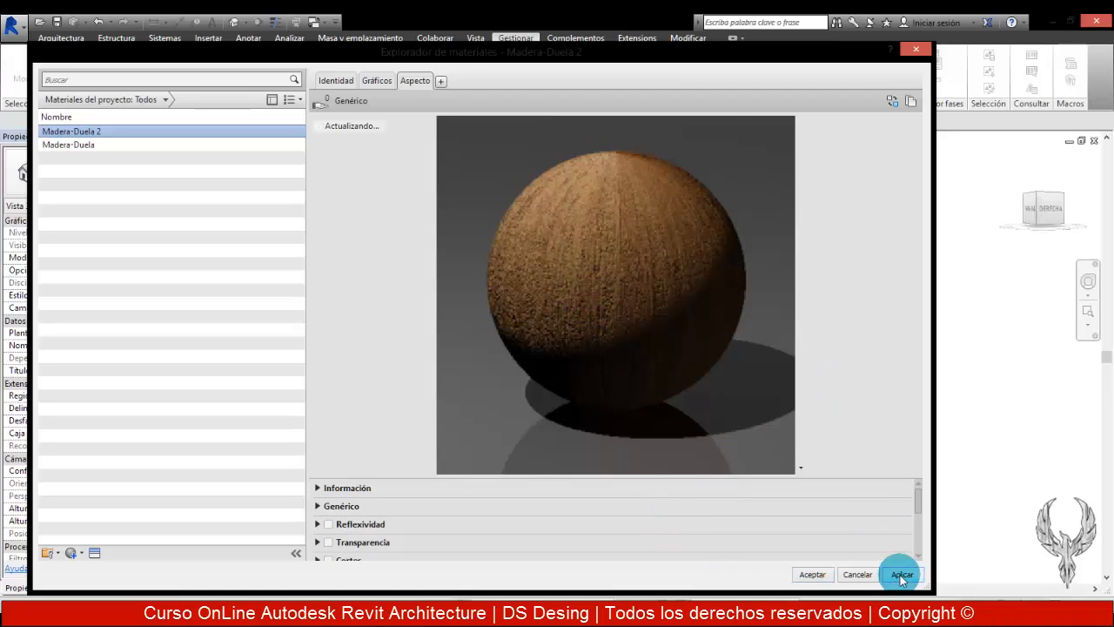
{"action": "left_click", "coordinate": [812, 575]}
Assign Madera-Duela 2 to the Trebejo model's Material Trebejo parameter
{"action": "middle_click_drag", "start_coordinate": [795, 316], "coordinate": [734, 308]}
{"action": "left_click", "coordinate": [646, 340]}
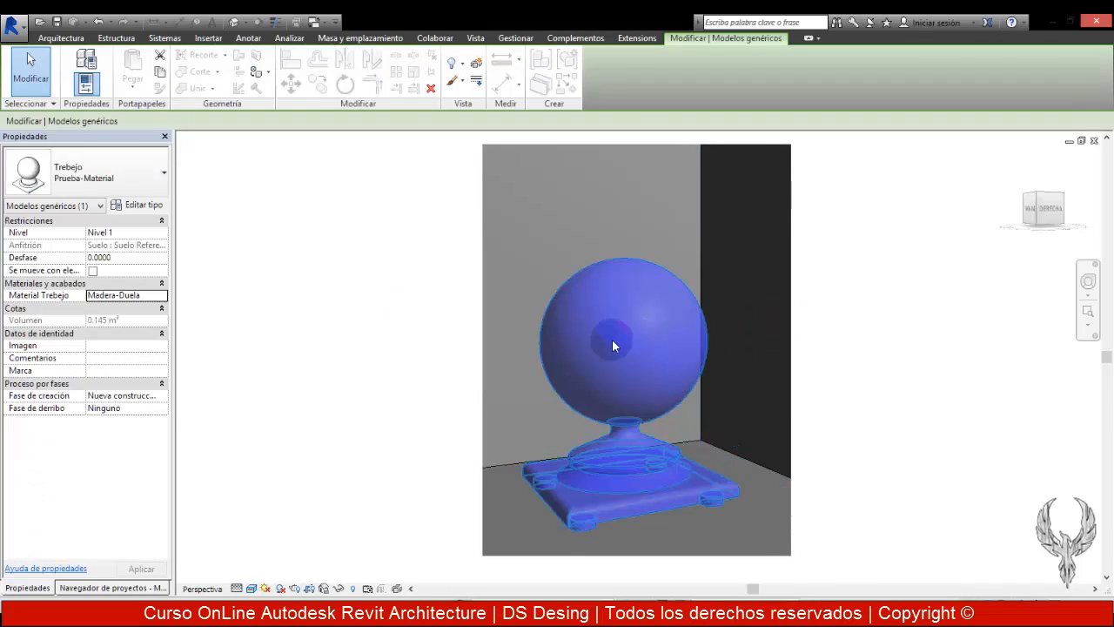
{"action": "left_click", "coordinate": [165, 296]}
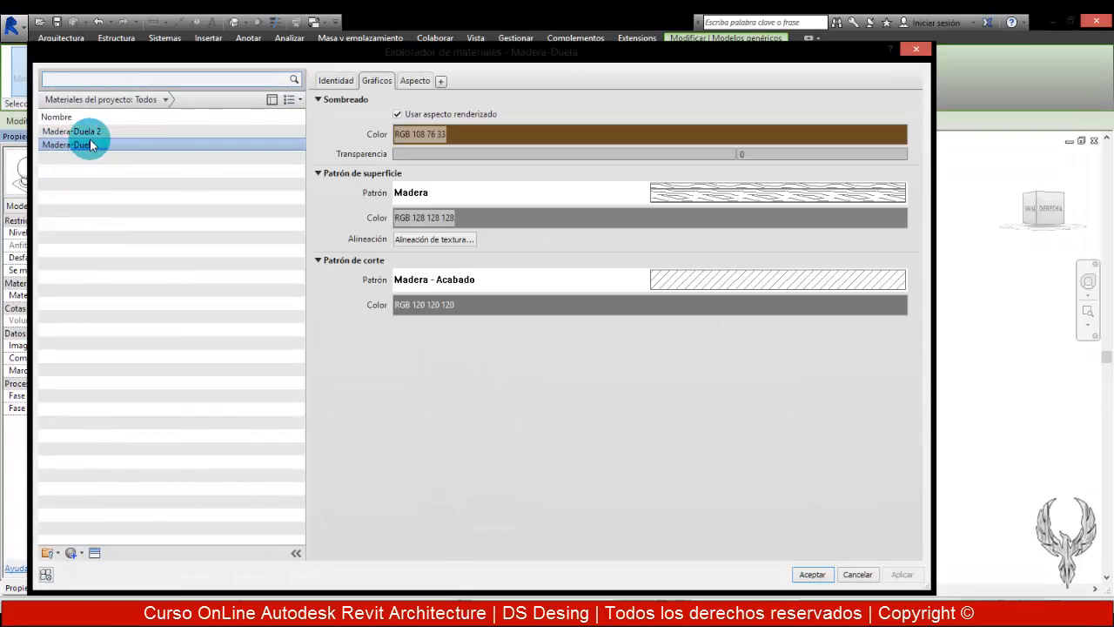
{"action": "left_click", "coordinate": [87, 131]}
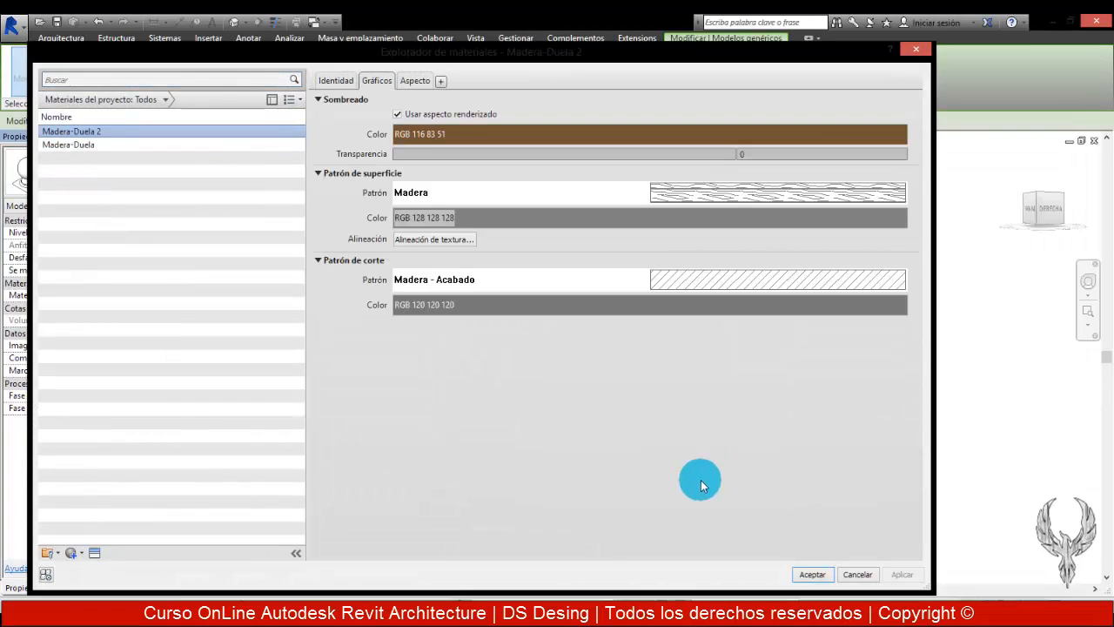
{"action": "left_click", "coordinate": [812, 574]}
{"action": "left_click", "coordinate": [914, 398]}
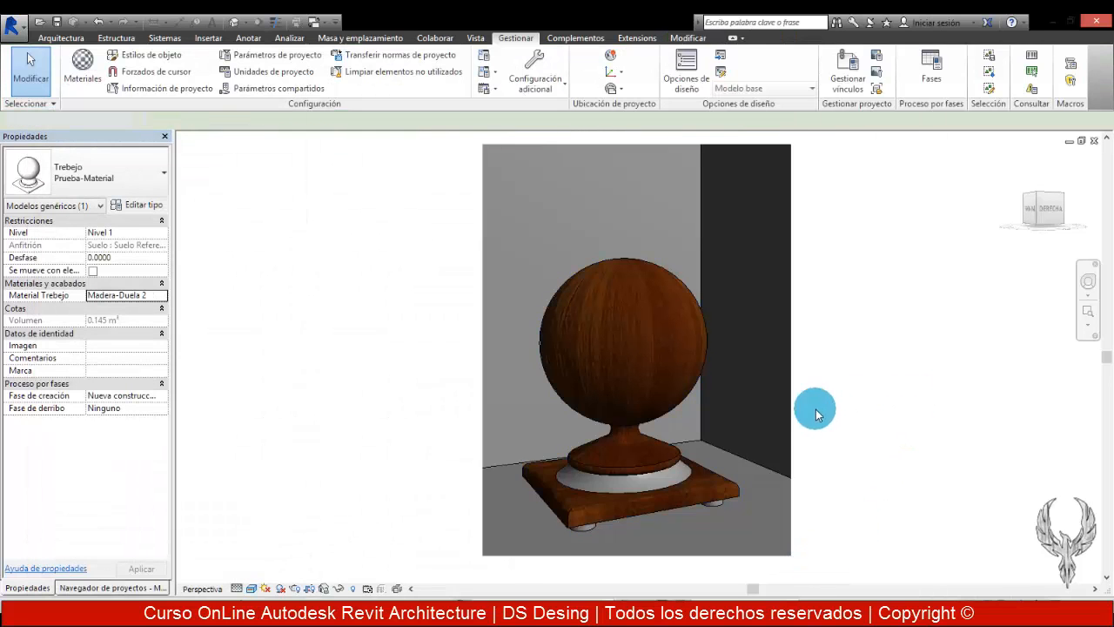
Render the perspective view of the Trebejo model and examine the wood relief on the rendered sphere
{"action": "scroll", "coordinate": [629, 323], "scroll_direction": "up", "scroll_amount": 5}
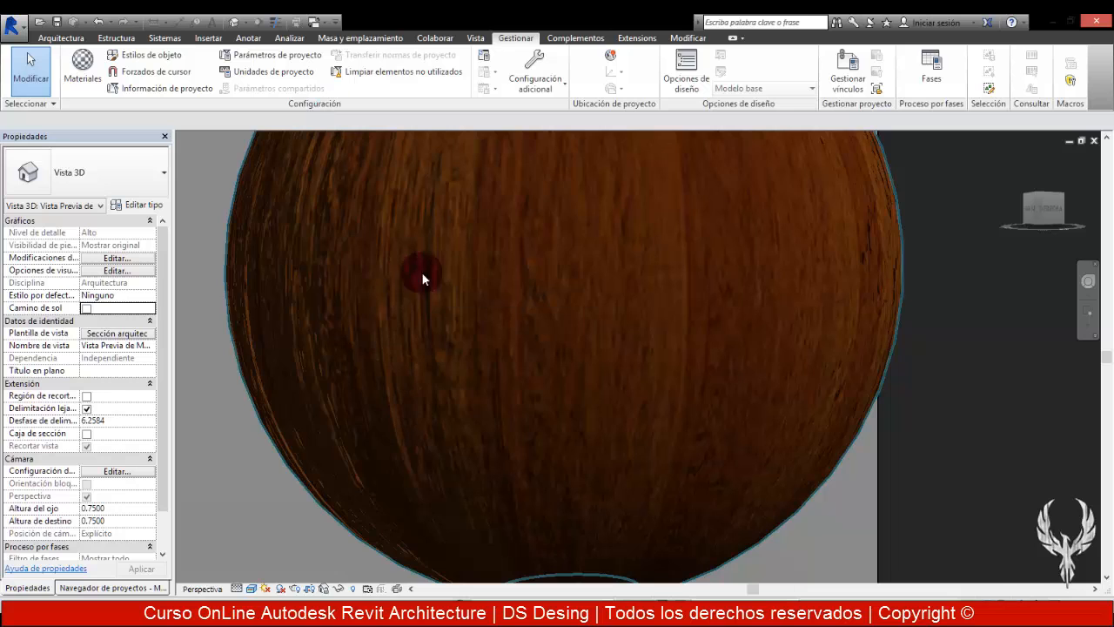
{"action": "scroll", "coordinate": [467, 299], "scroll_direction": "down", "scroll_amount": 5}
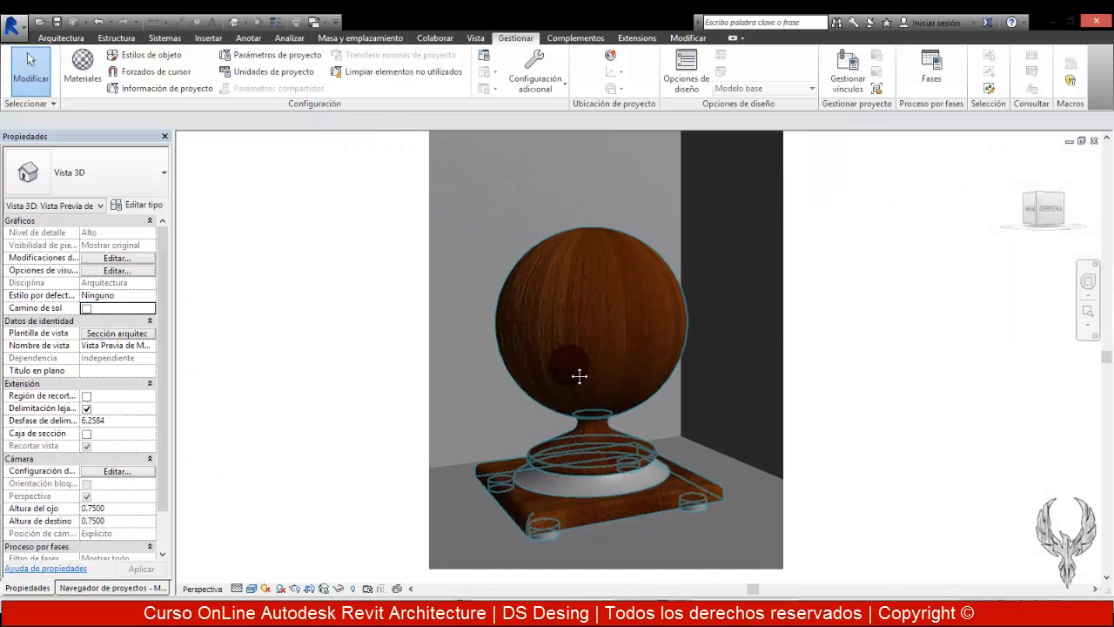
{"action": "left_click", "coordinate": [317, 589]}
{"action": "left_click", "coordinate": [296, 588]}
{"action": "left_click", "coordinate": [59, 53]}
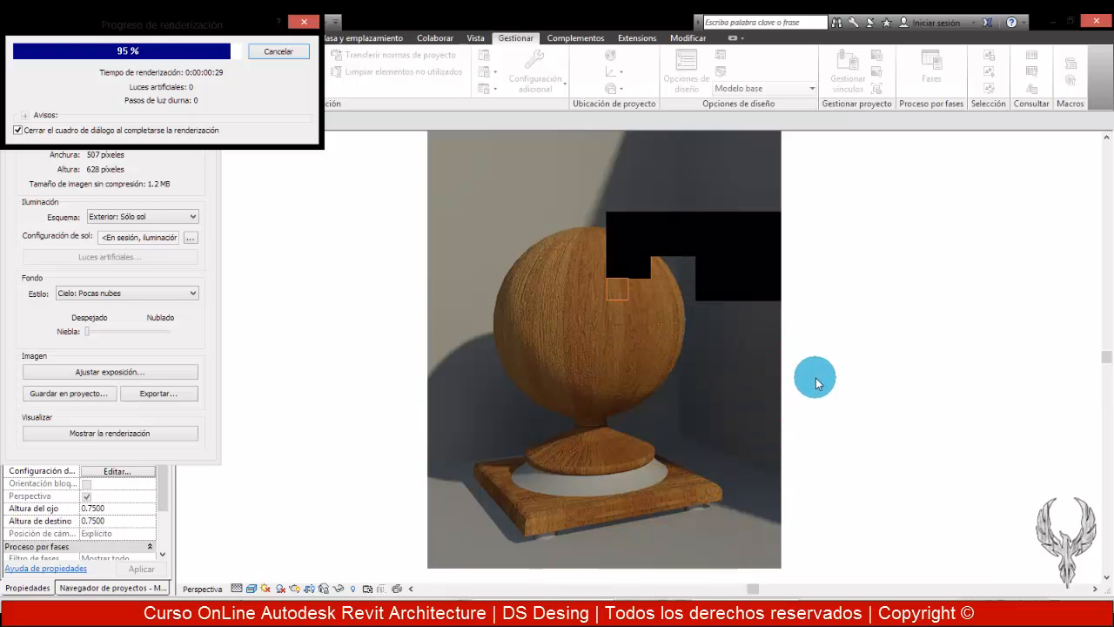
{"action": "scroll", "coordinate": [584, 366], "scroll_direction": "up", "scroll_amount": 5}
{"action": "scroll", "coordinate": [561, 287], "scroll_direction": "up", "scroll_amount": 3}
{"action": "scroll", "coordinate": [561, 284], "scroll_direction": "down", "scroll_amount": 5}
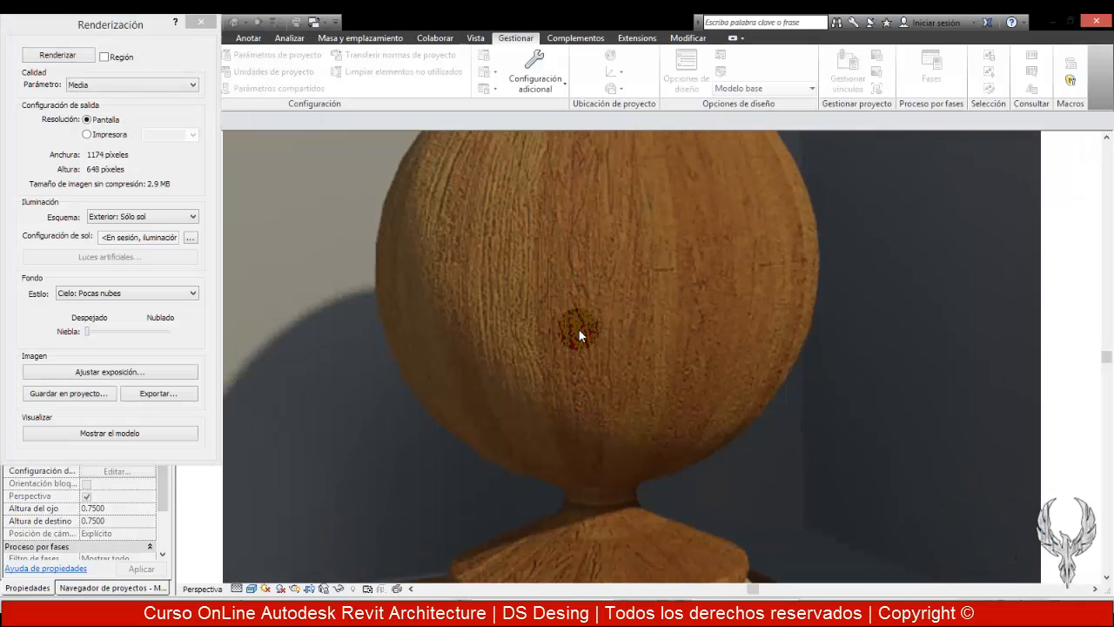
Examine the rendered wood grain and relief on the sphere, pedestal and square base at different magnifications
{"action": "scroll", "coordinate": [569, 262], "scroll_direction": "down", "scroll_amount": 4}
{"action": "scroll", "coordinate": [571, 258], "scroll_direction": "up", "scroll_amount": 6}
{"action": "scroll", "coordinate": [553, 268], "scroll_direction": "down", "scroll_amount": 3}
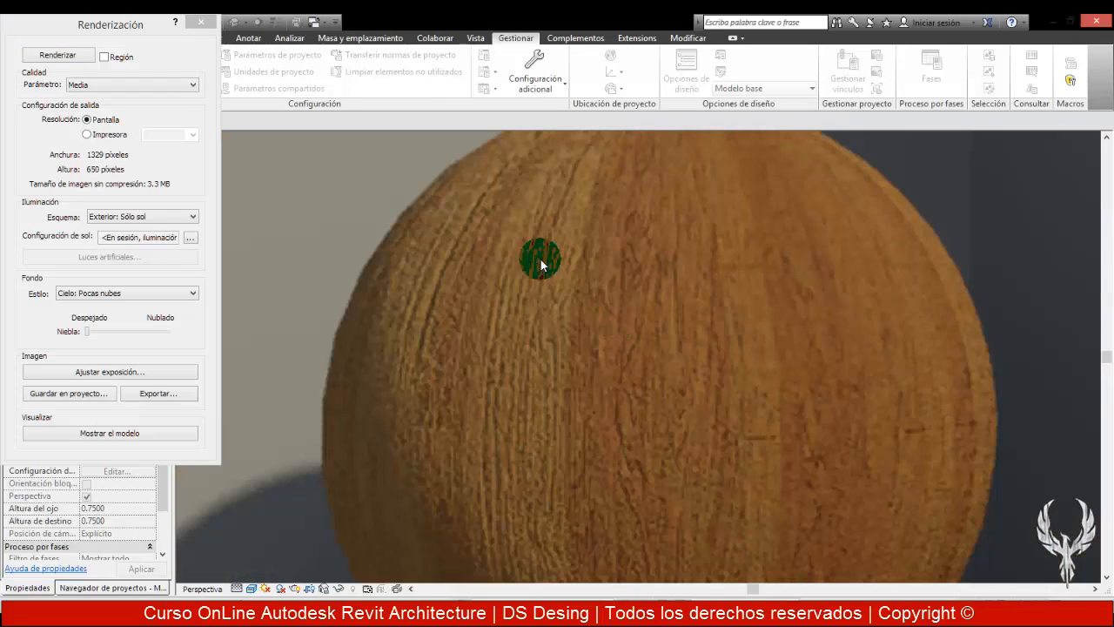
{"action": "scroll", "coordinate": [668, 348], "scroll_direction": "down", "scroll_amount": 4}
{"action": "scroll", "coordinate": [661, 409], "scroll_direction": "up", "scroll_amount": 4}
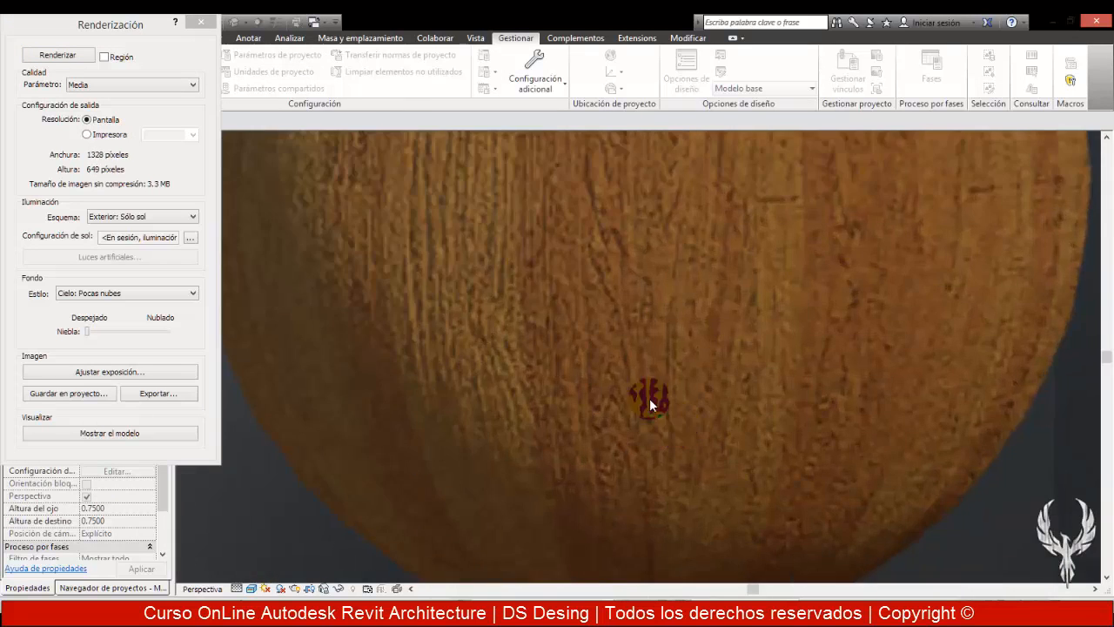
{"action": "scroll", "coordinate": [665, 374], "scroll_direction": "down", "scroll_amount": 2}
{"action": "scroll", "coordinate": [642, 331], "scroll_direction": "down", "scroll_amount": 2}
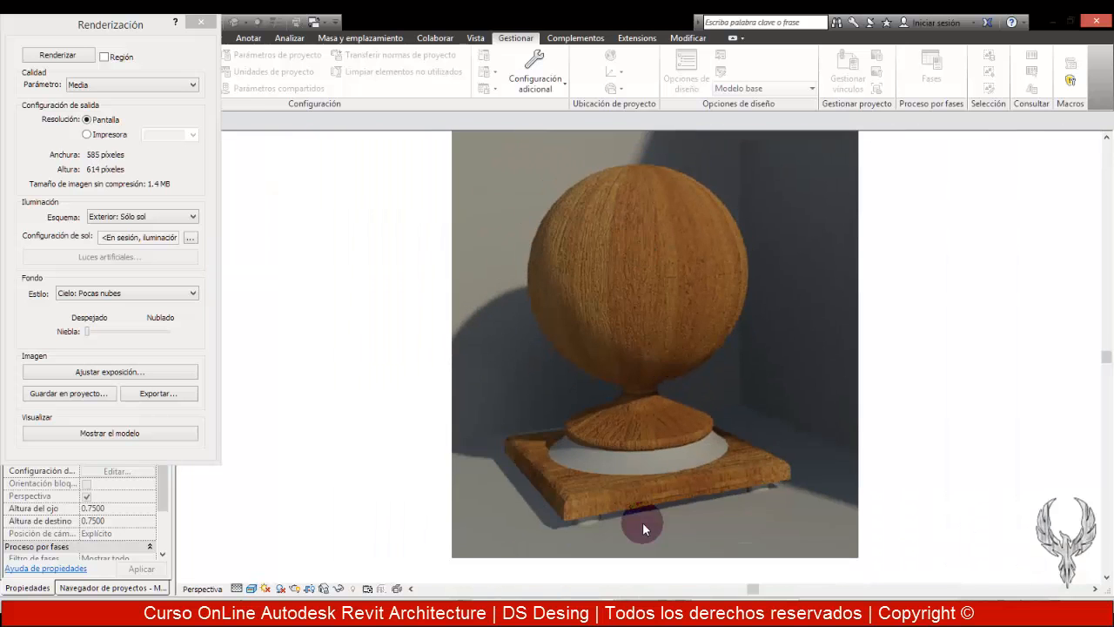
{"action": "scroll", "coordinate": [642, 523], "scroll_direction": "up", "scroll_amount": 3}
{"action": "scroll", "coordinate": [606, 472], "scroll_direction": "up", "scroll_amount": 2}
{"action": "scroll", "coordinate": [619, 276], "scroll_direction": "down", "scroll_amount": 3}
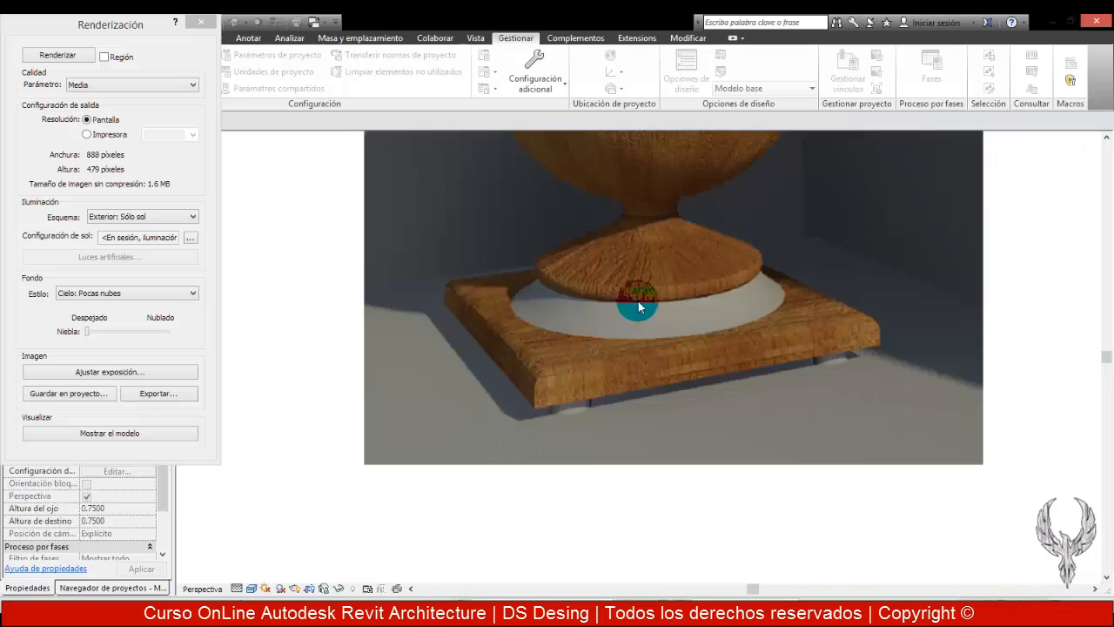
{"action": "scroll", "coordinate": [643, 365], "scroll_direction": "up", "scroll_amount": 3}
{"action": "scroll", "coordinate": [709, 347], "scroll_direction": "down", "scroll_amount": 4}
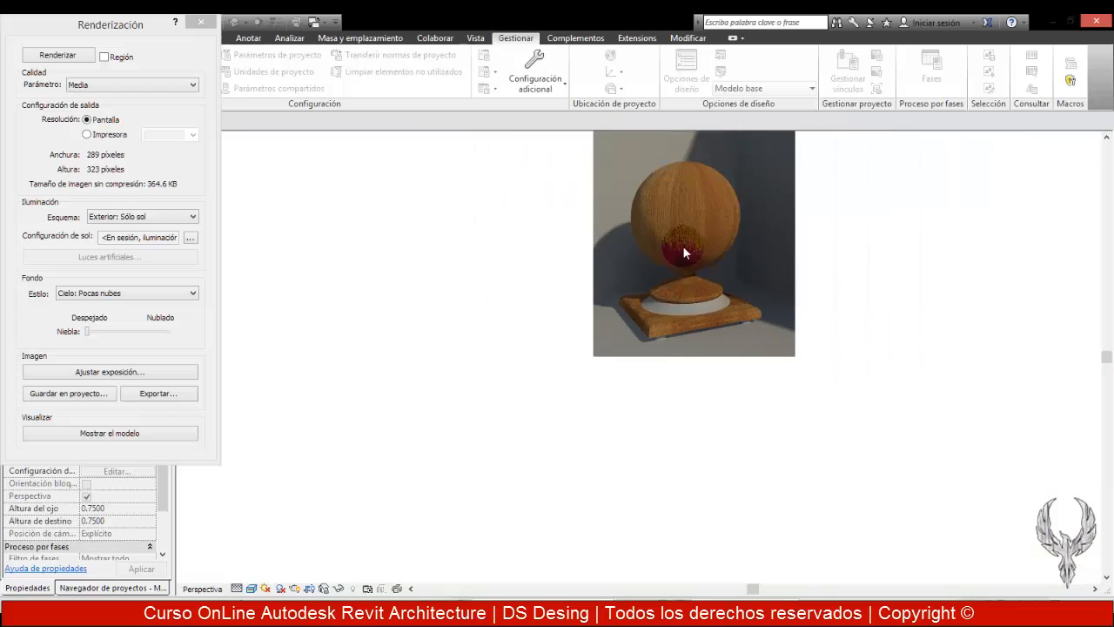
{"action": "scroll", "coordinate": [706, 293], "scroll_direction": "up", "scroll_amount": 1}
{"action": "scroll", "coordinate": [678, 307], "scroll_direction": "up", "scroll_amount": 4}
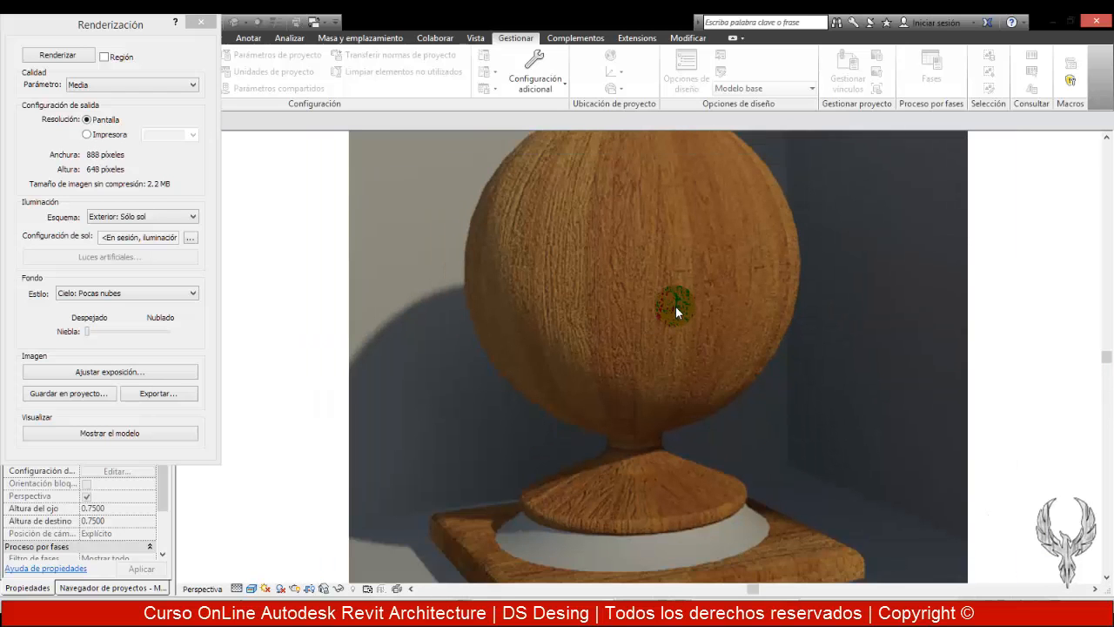
Export the rendering to the desktop (Escritorio) as the JPEG image duela2 and close the rendering settings
{"action": "left_click", "coordinate": [157, 393]}
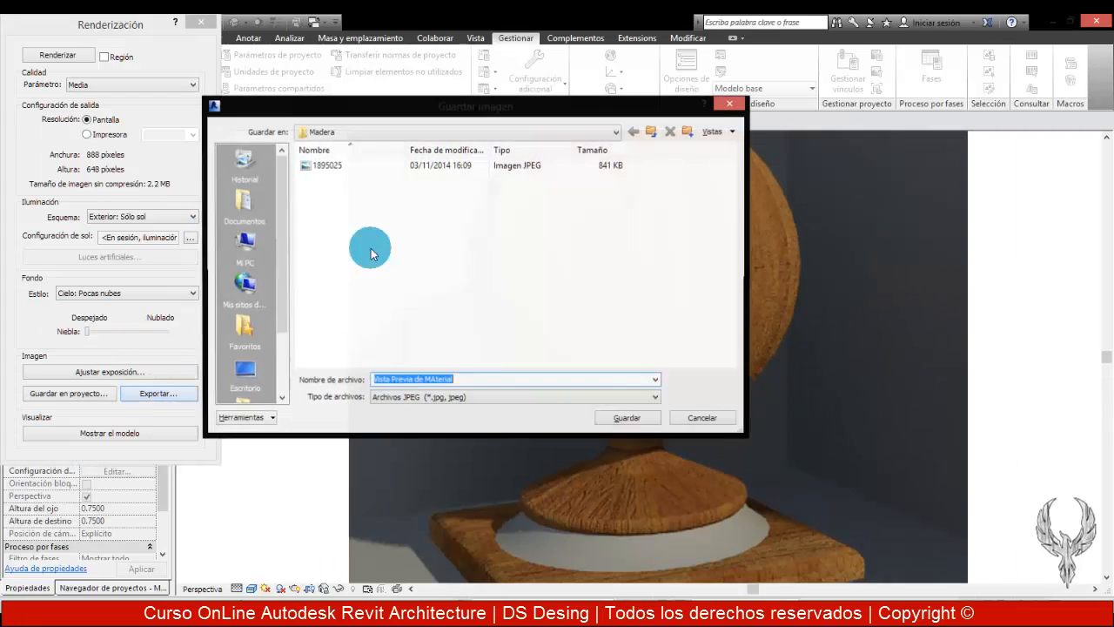
{"action": "left_click", "coordinate": [245, 373]}
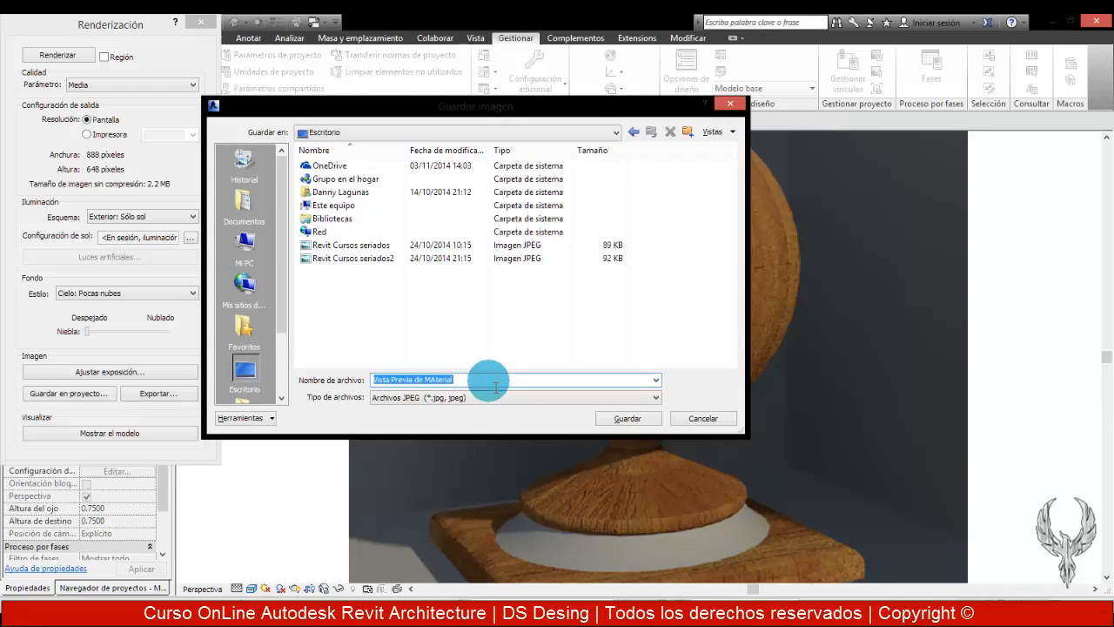
{"action": "type", "text": "duela2"}
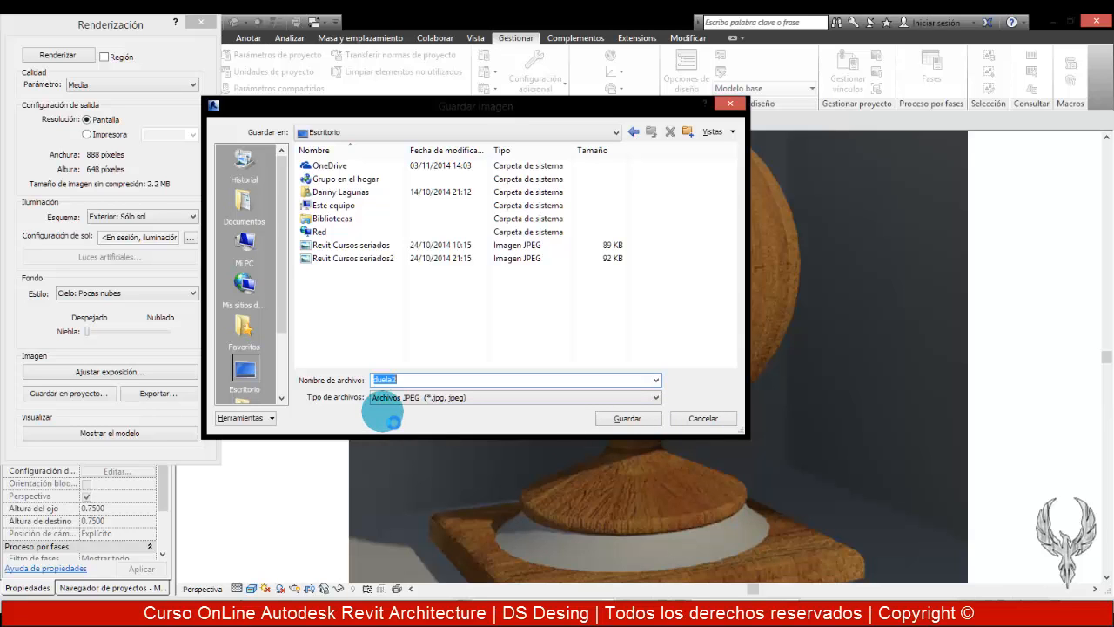
{"action": "left_click", "coordinate": [600, 418]}
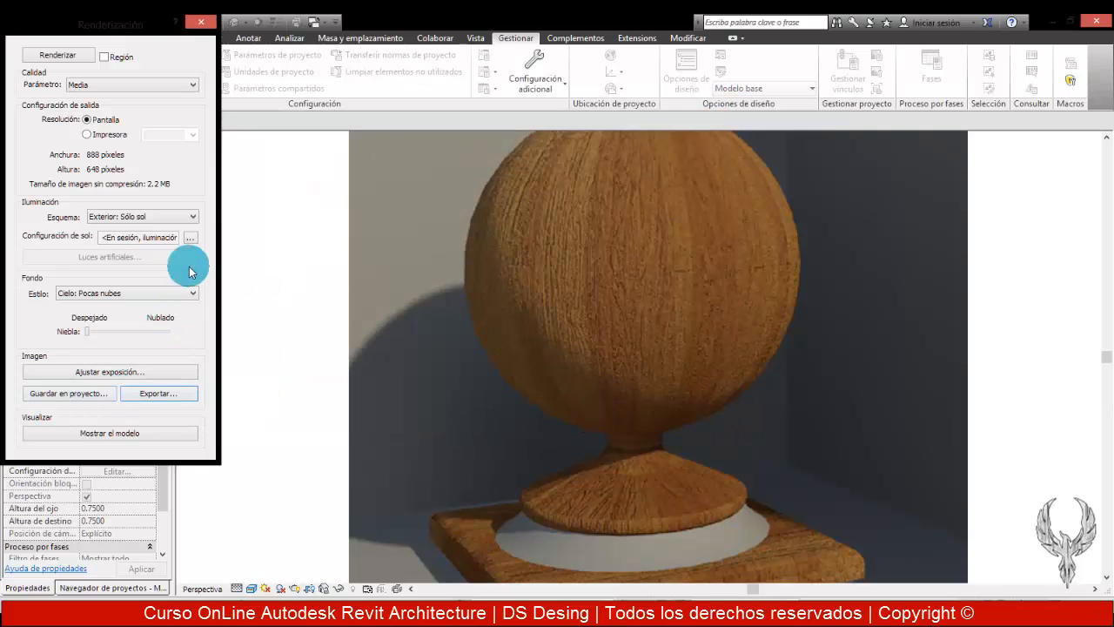
{"action": "left_click", "coordinate": [200, 21]}
Raise the Relieve amount of the Trebejo model's Madera-Duela 2 material to its maximum, 1.000, and accept the material changes
{"action": "left_click", "coordinate": [771, 315]}
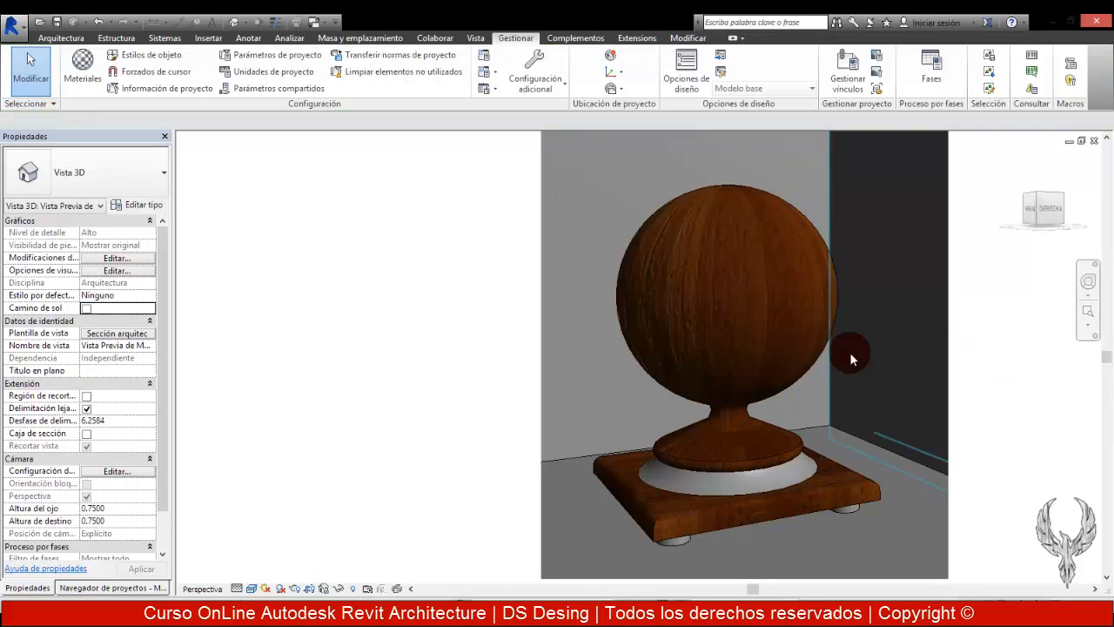
{"action": "scroll", "coordinate": [850, 351], "scroll_direction": "up", "scroll_amount": 3}
{"action": "left_click", "coordinate": [632, 327]}
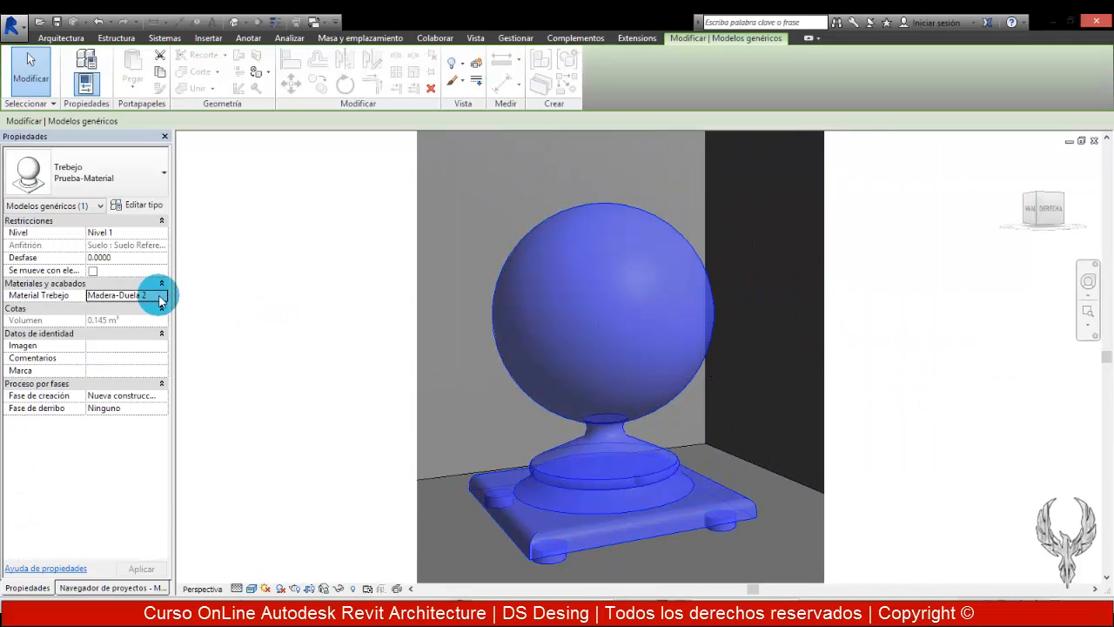
{"action": "left_click", "coordinate": [161, 297]}
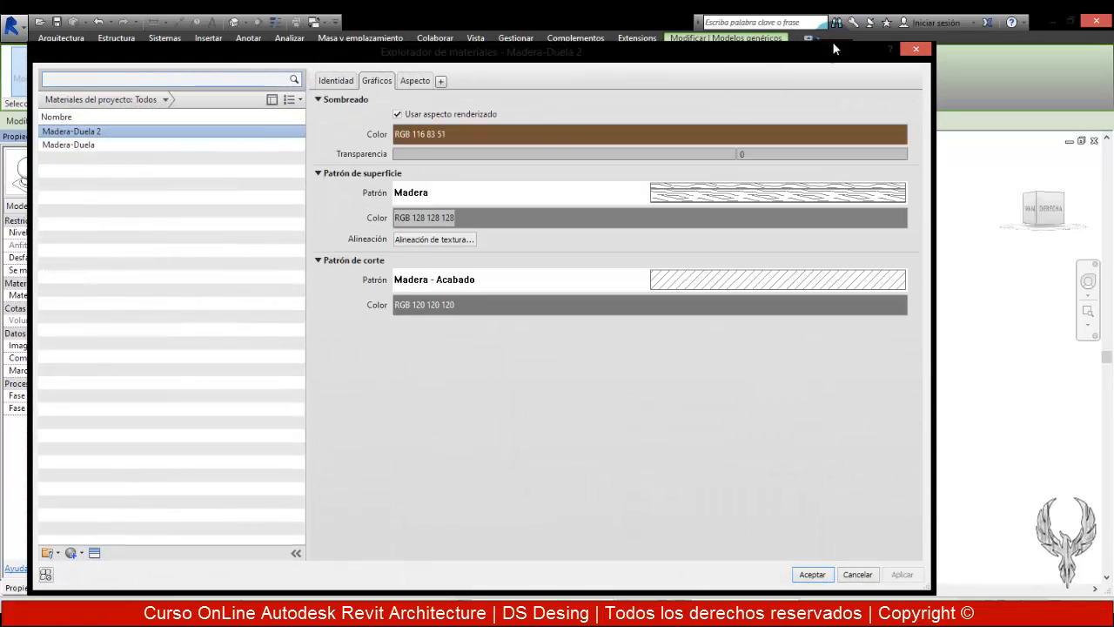
{"action": "left_click", "coordinate": [414, 81]}
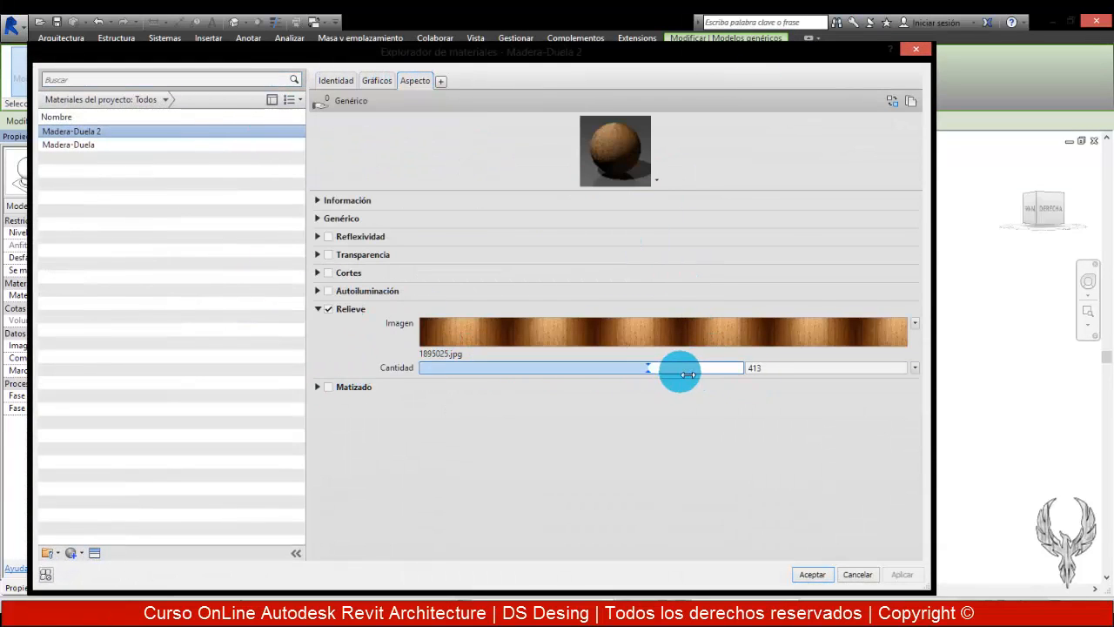
{"action": "left_click_drag", "start_coordinate": [650, 371], "coordinate": [753, 370]}
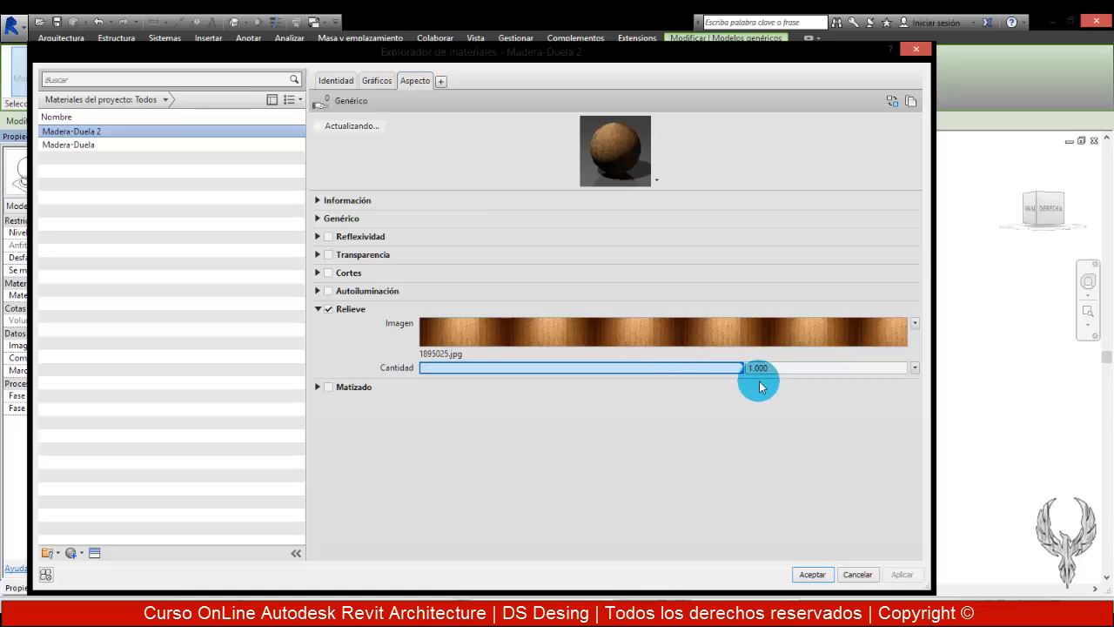
{"action": "left_click", "coordinate": [903, 574]}
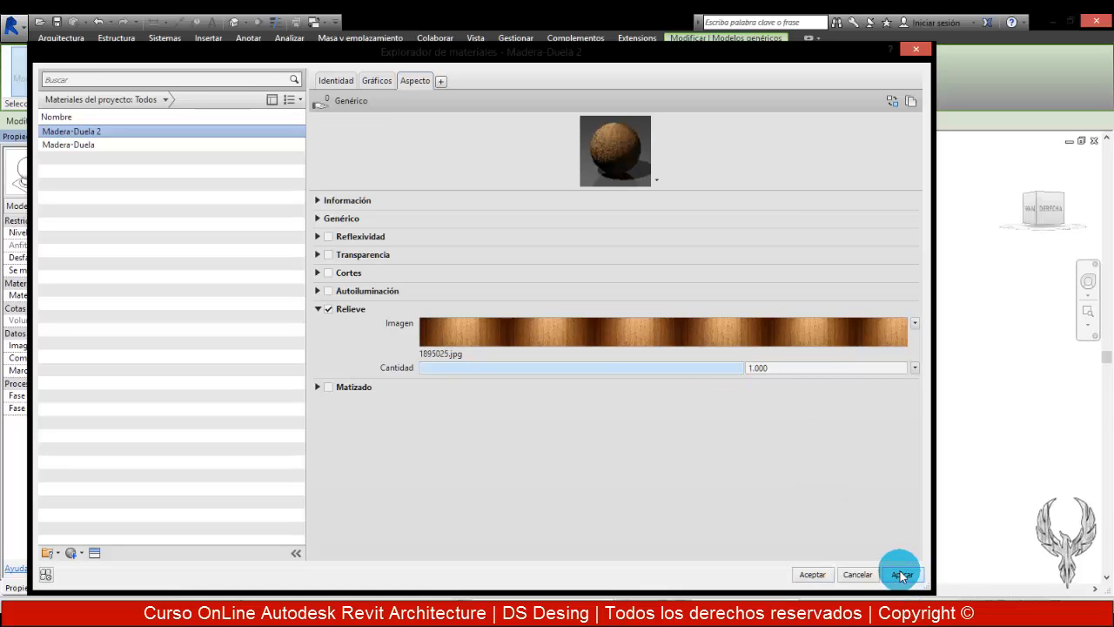
{"action": "left_click", "coordinate": [827, 570]}
{"action": "left_click", "coordinate": [828, 392]}
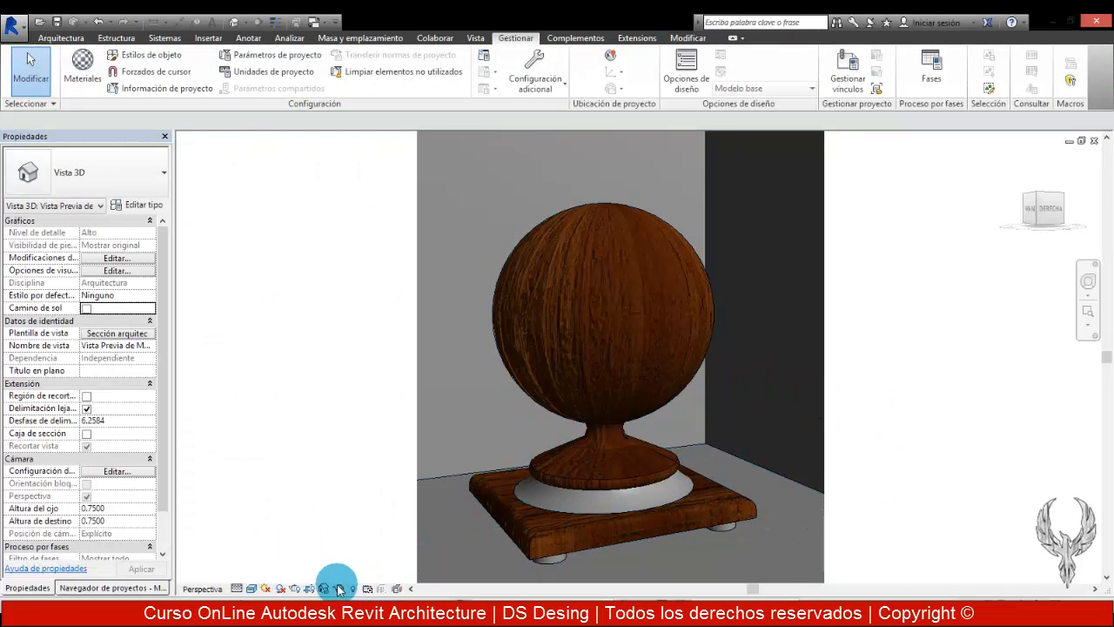
Render the perspective view with the stronger relief and examine the wood texture on the sphere
{"action": "left_click", "coordinate": [294, 588]}
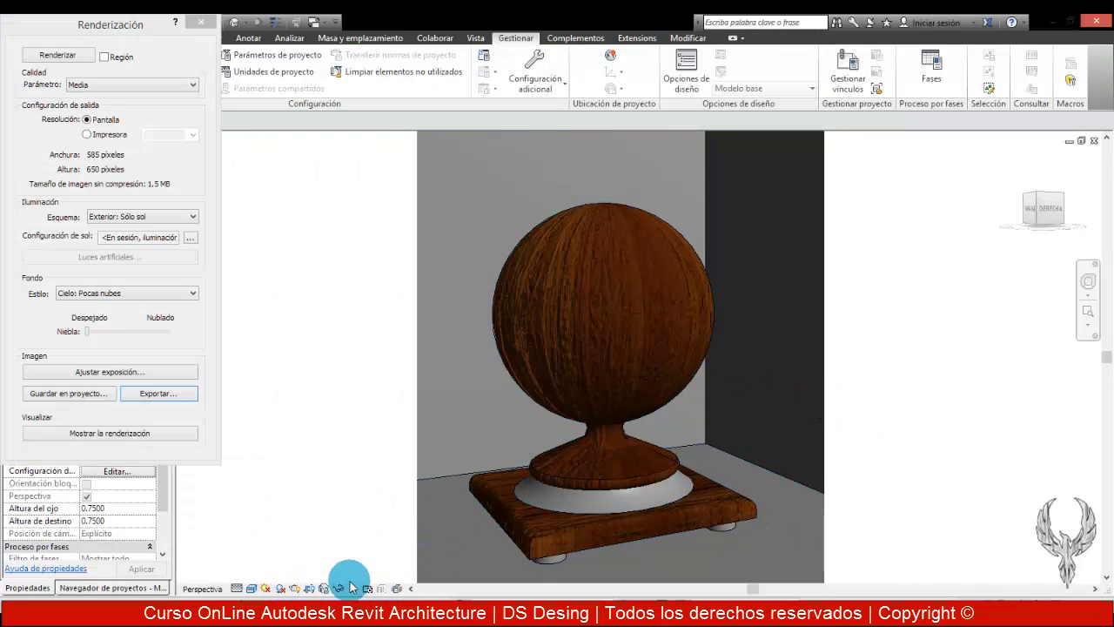
{"action": "left_click", "coordinate": [57, 55]}
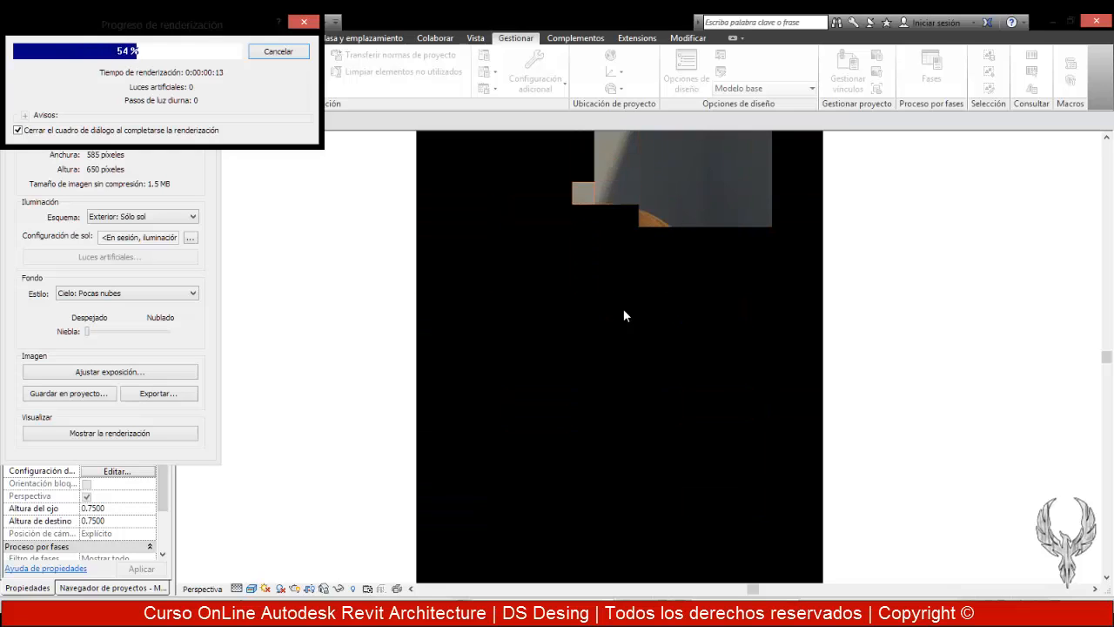
{"action": "left_click", "coordinate": [515, 242]}
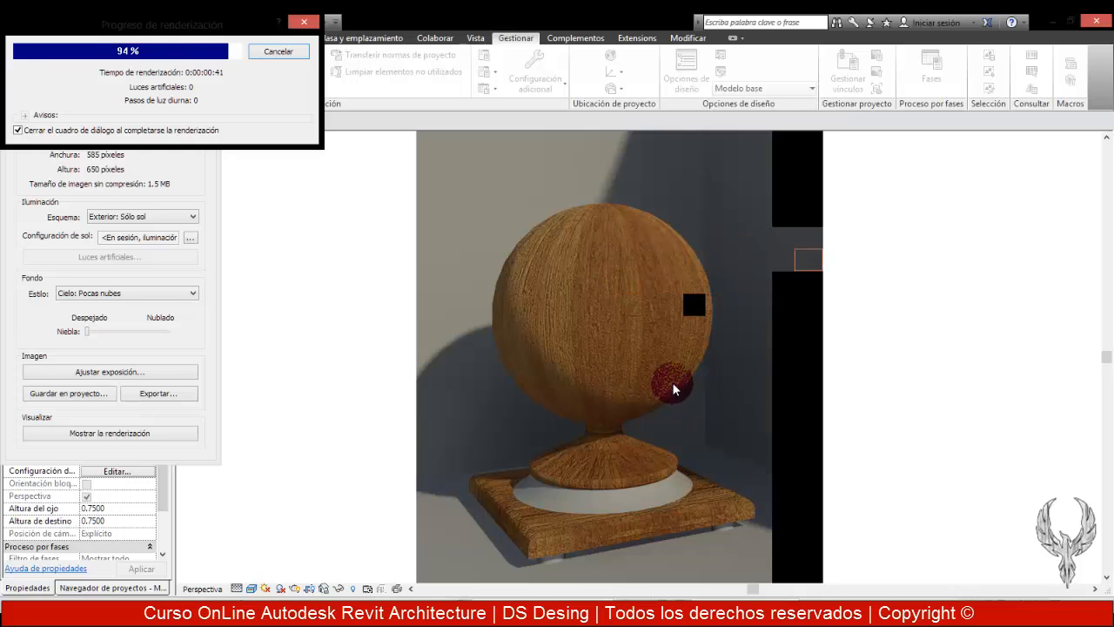
{"action": "scroll", "coordinate": [616, 328], "scroll_direction": "up", "scroll_amount": 5}
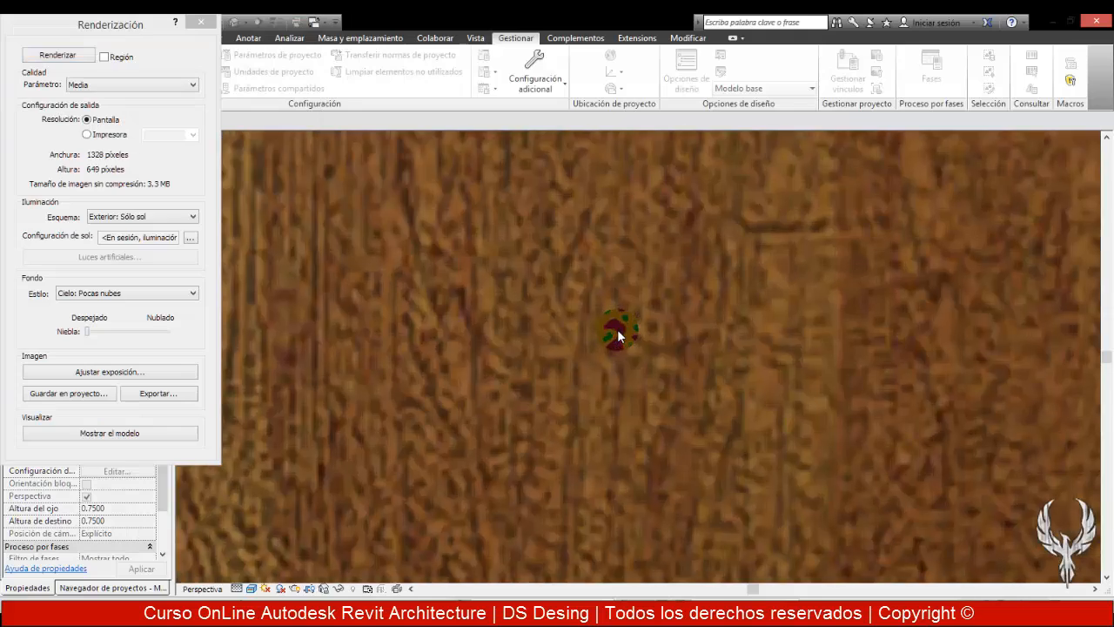
{"action": "scroll", "coordinate": [618, 329], "scroll_direction": "down", "scroll_amount": 3}
{"action": "scroll", "coordinate": [717, 318], "scroll_direction": "up", "scroll_amount": 2}
{"action": "scroll", "coordinate": [717, 319], "scroll_direction": "down", "scroll_amount": 4}
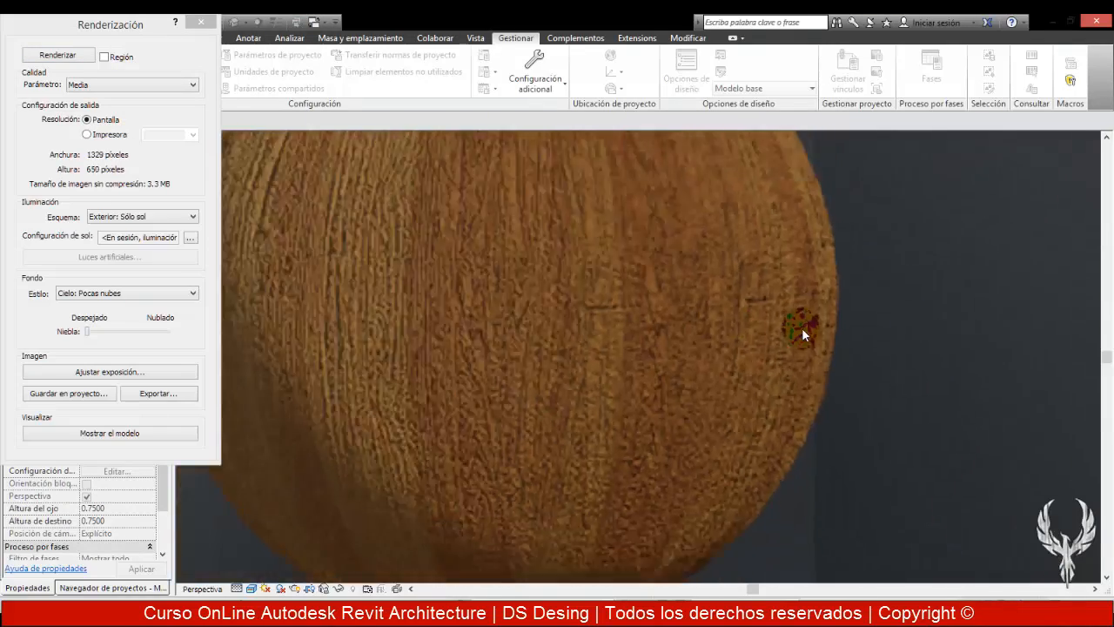
{"action": "scroll", "coordinate": [715, 322], "scroll_direction": "up", "scroll_amount": 2}
{"action": "scroll", "coordinate": [666, 313], "scroll_direction": "down", "scroll_amount": 4}
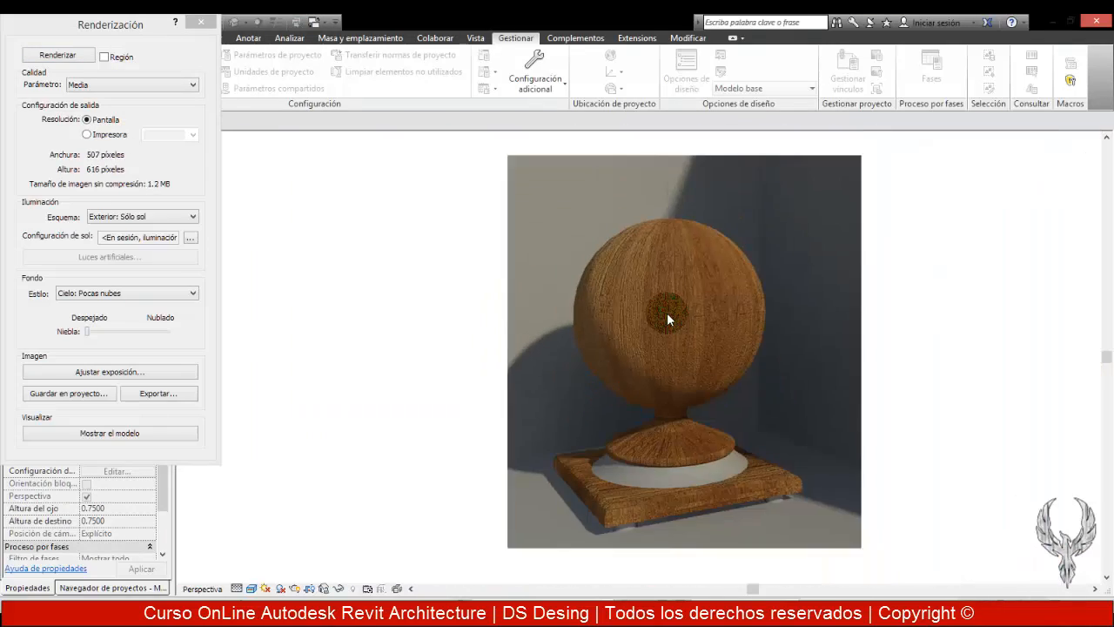
Export the strong-relief rendering to the desktop as the JPEG image duela3 and close the rendering settings
{"action": "left_click", "coordinate": [165, 393]}
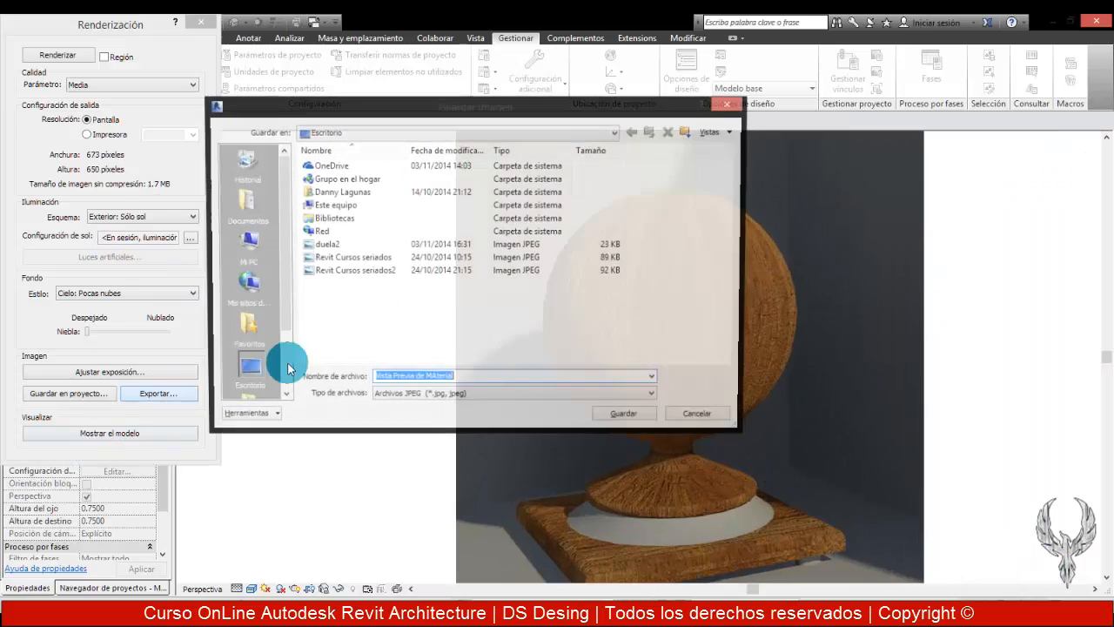
{"action": "left_click", "coordinate": [364, 247]}
{"action": "double_click", "coordinate": [460, 381]}
{"action": "key", "text": "Return"}
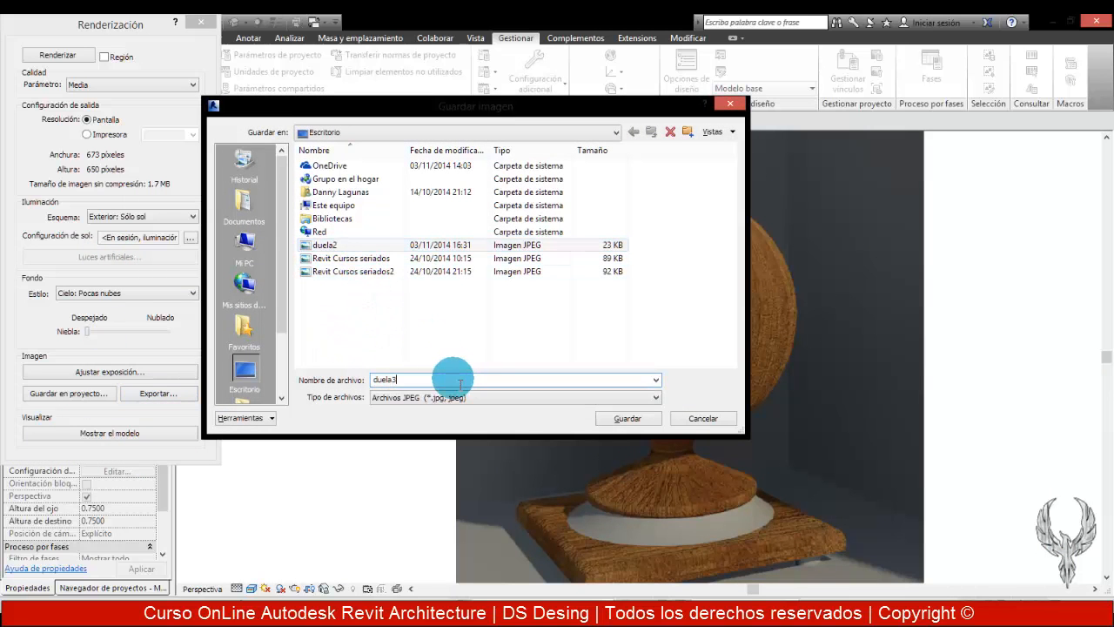
{"action": "key", "text": "Return"}
{"action": "left_click", "coordinate": [205, 26]}
Assign the Madera-Duela material to the Trebejo model's Material Trebejo parameter and deselect the model
{"action": "left_click", "coordinate": [627, 287]}
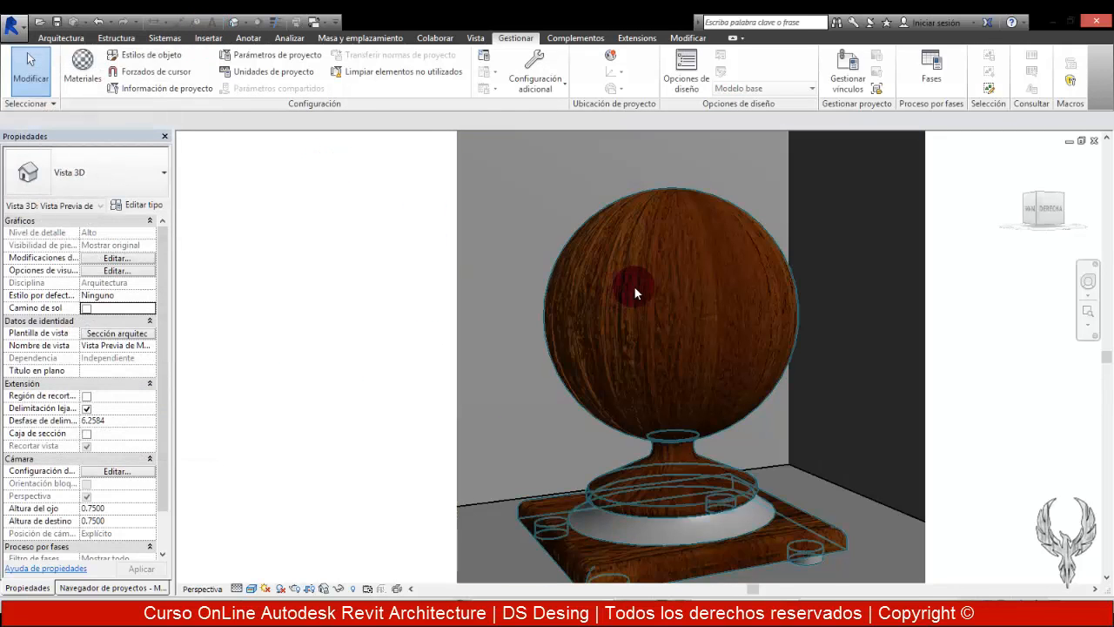
{"action": "left_click", "coordinate": [161, 297]}
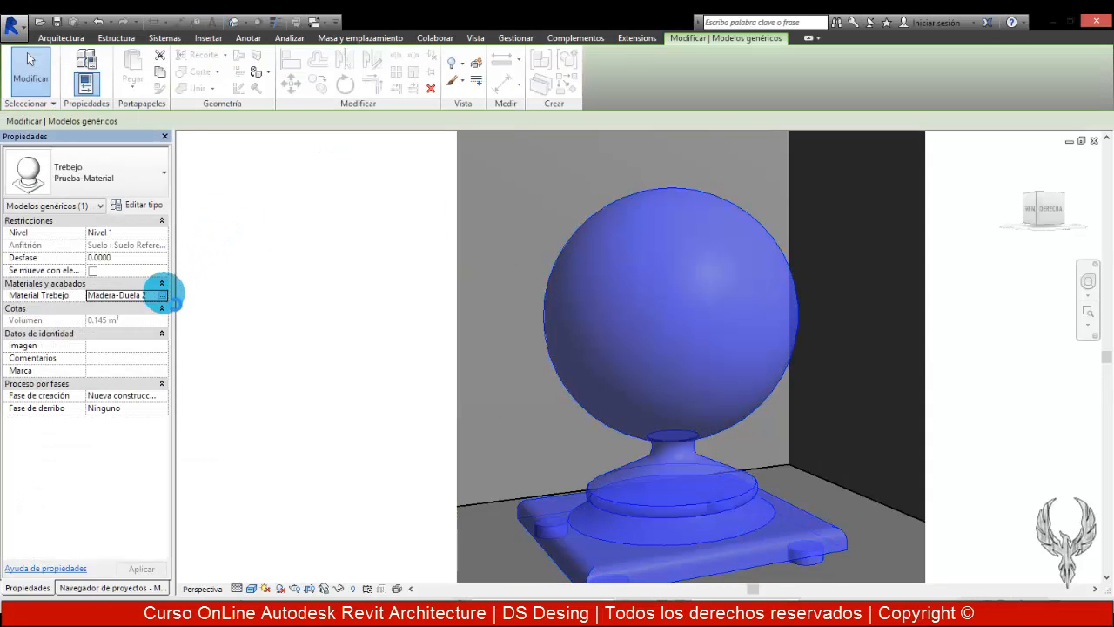
{"action": "left_click", "coordinate": [163, 295]}
{"action": "left_click", "coordinate": [99, 144]}
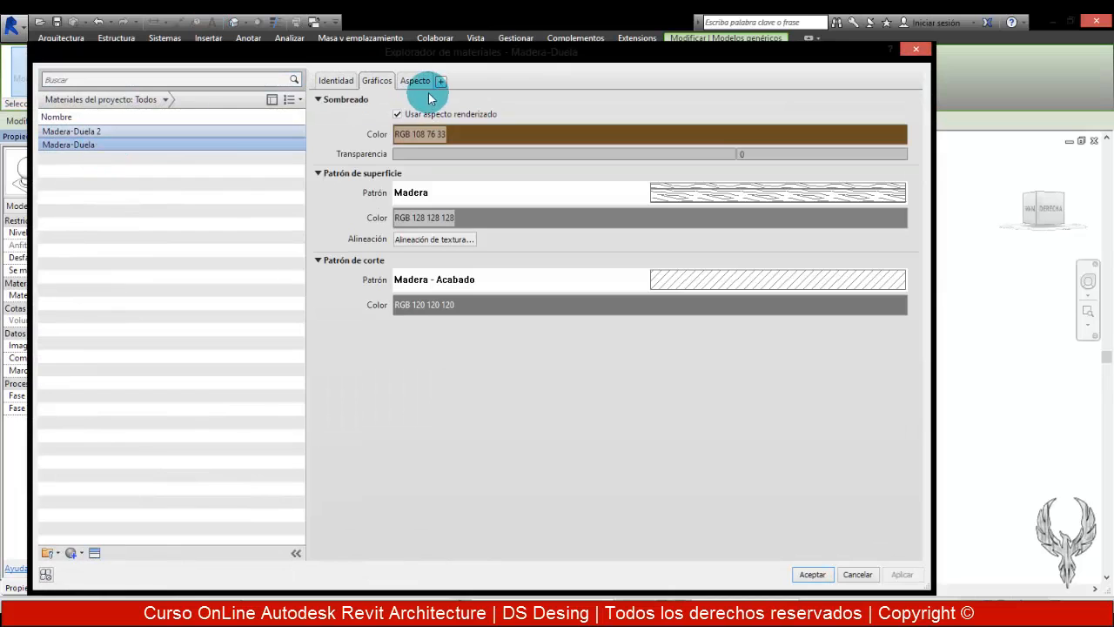
{"action": "left_click", "coordinate": [418, 80]}
{"action": "left_click", "coordinate": [813, 573]}
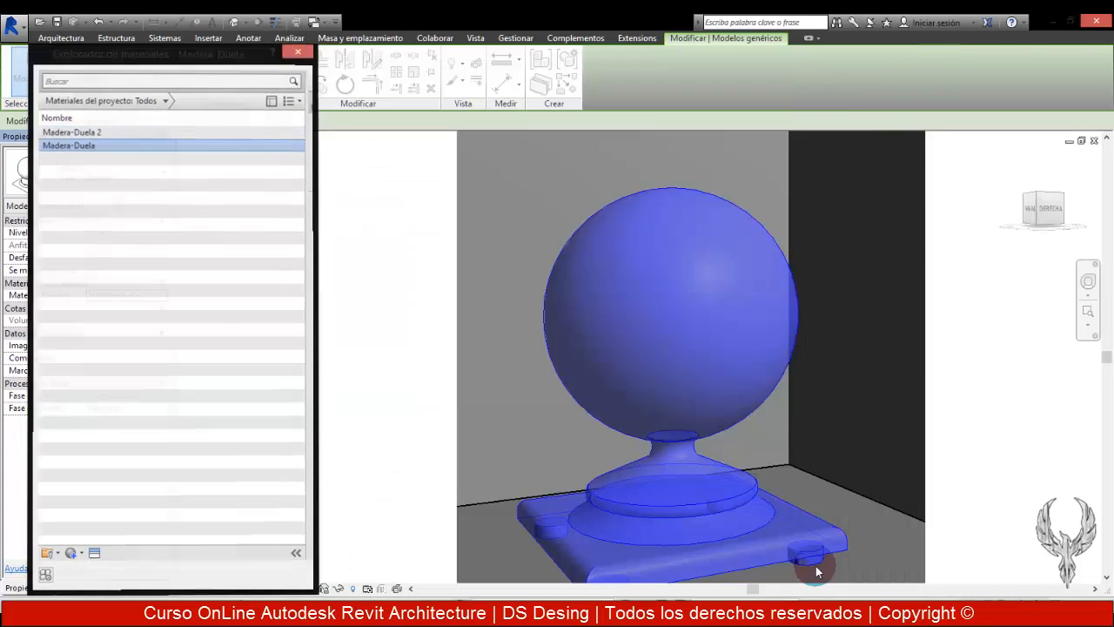
{"action": "left_click", "coordinate": [927, 380]}
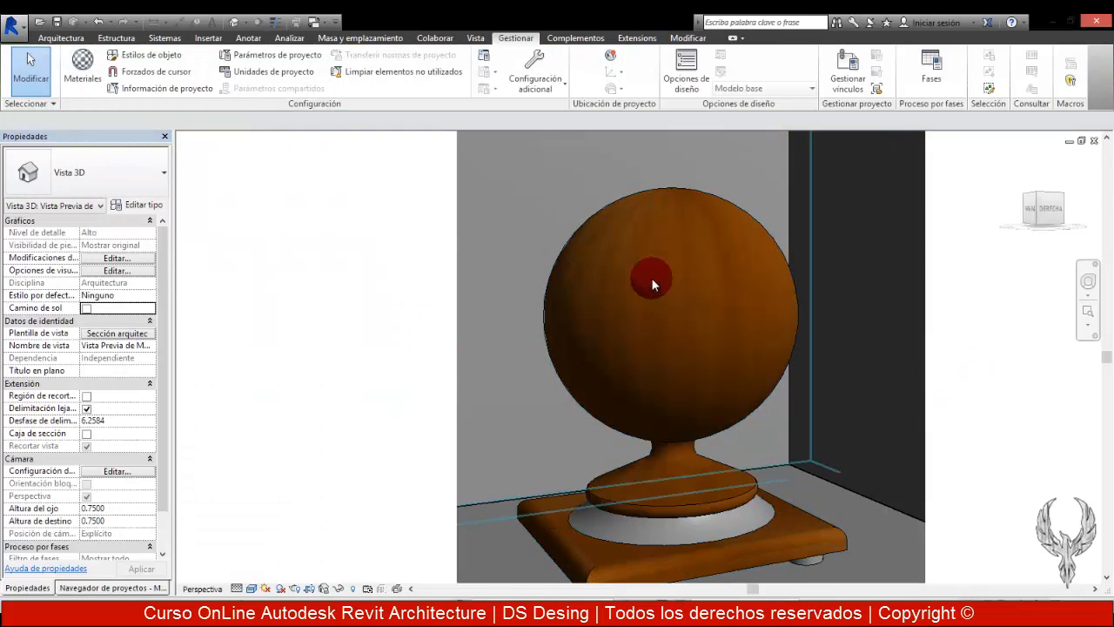
Render the perspective view of the Trebejo model with the Madera-Duela material
{"action": "left_click", "coordinate": [295, 588]}
{"action": "left_click", "coordinate": [37, 56]}
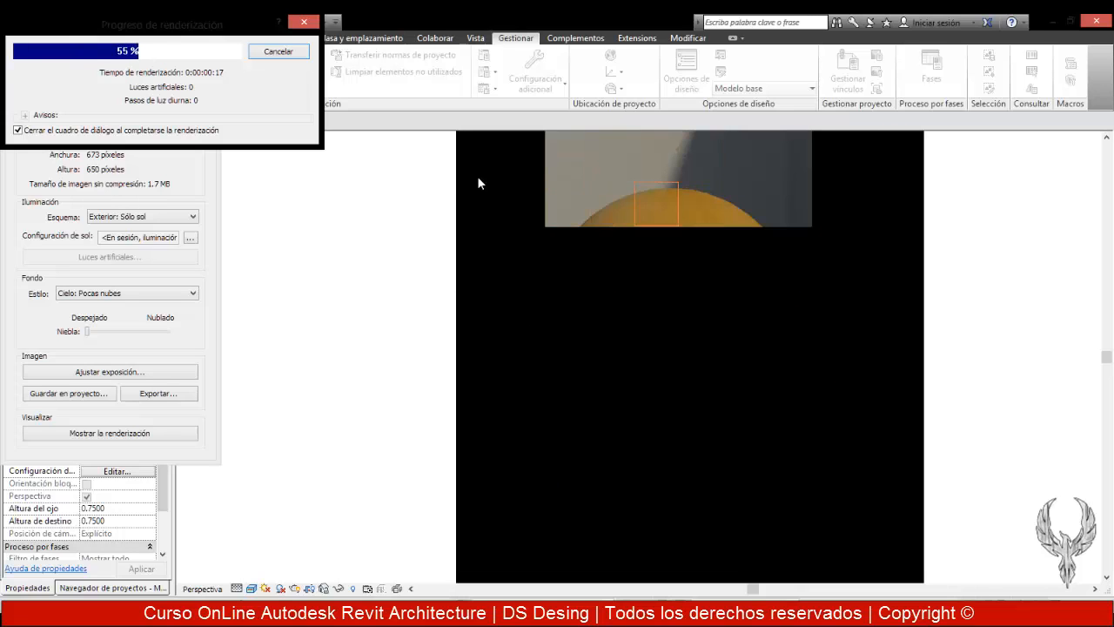
{"action": "left_click", "coordinate": [478, 182]}
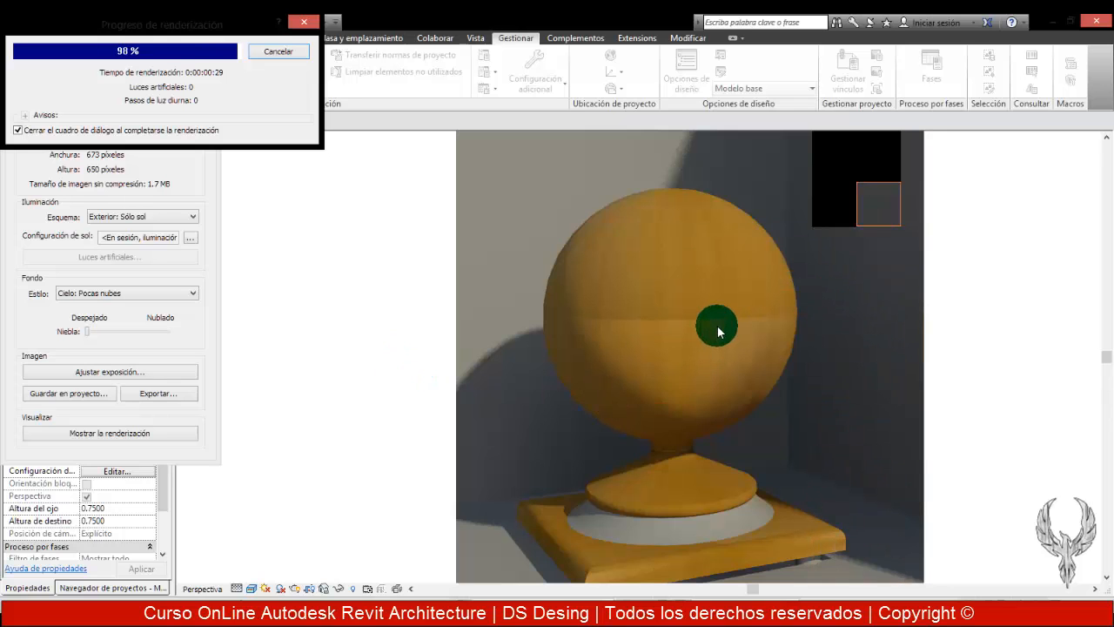
Export the Madera-Duela rendering to the desktop as the JPEG image duela1
{"action": "left_click", "coordinate": [152, 395]}
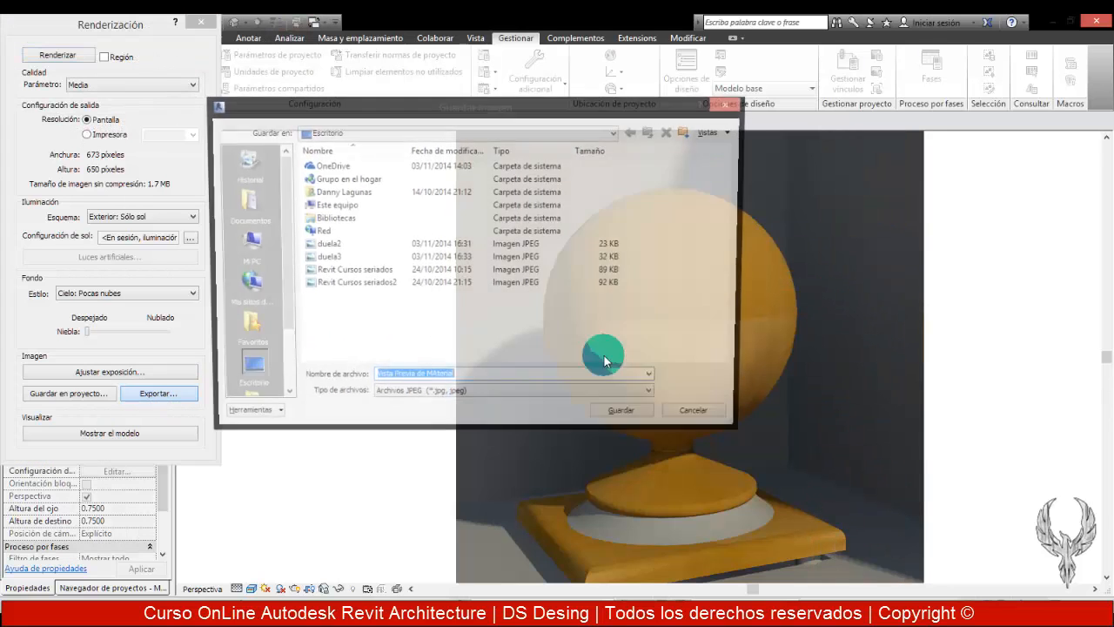
{"action": "left_click", "coordinate": [354, 259]}
{"action": "left_click", "coordinate": [447, 397]}
{"action": "left_click", "coordinate": [439, 382]}
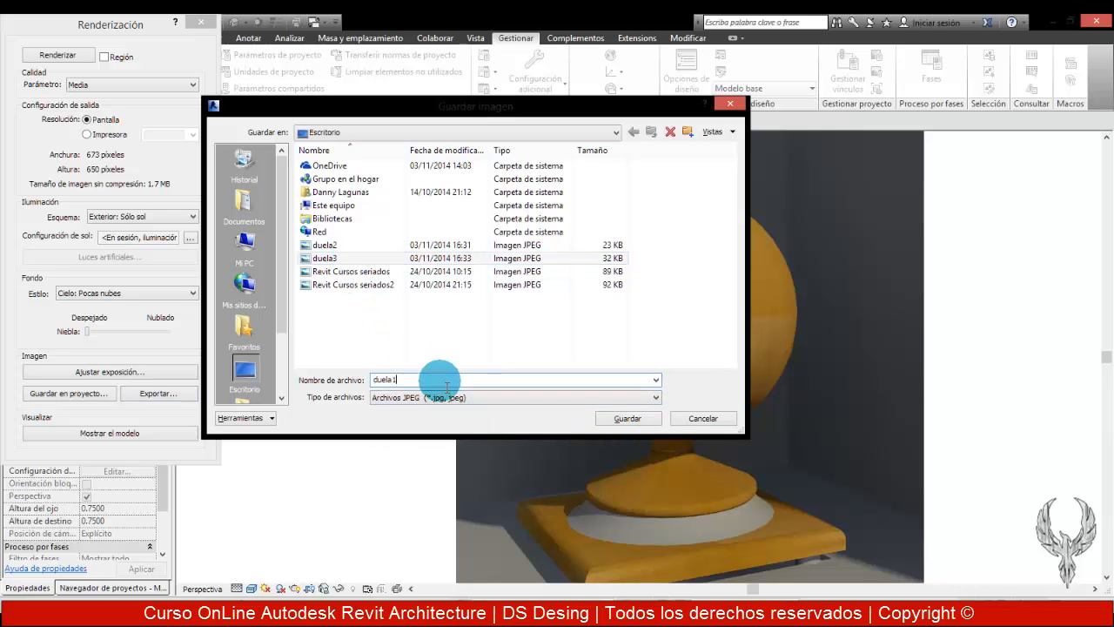
{"action": "key", "text": "Return"}
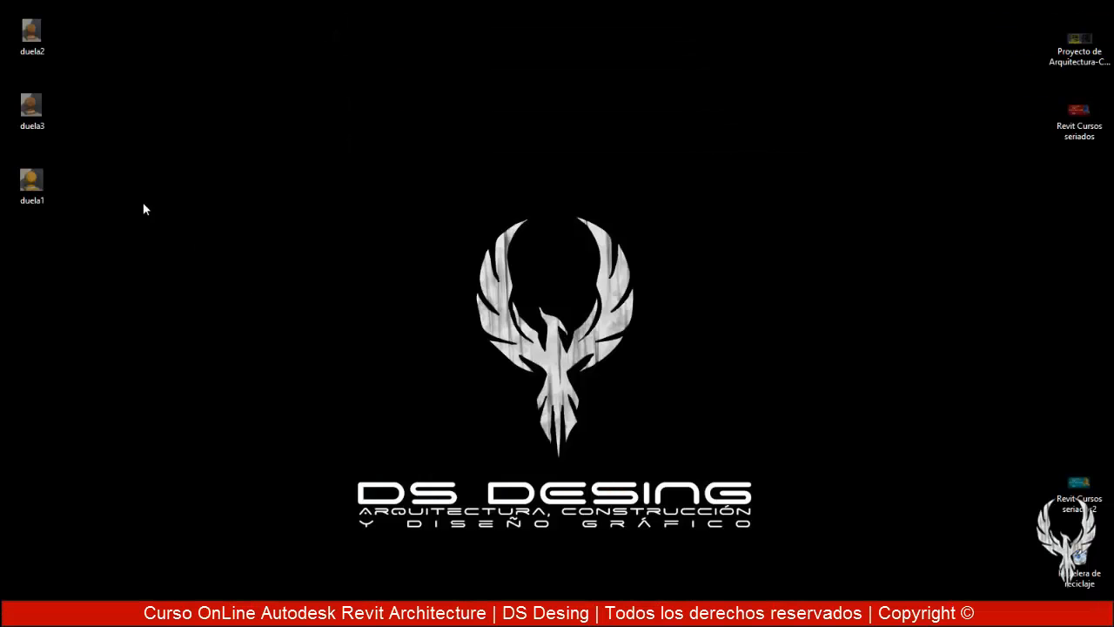
Open the exported duela1 image from the desktop in the photo viewer and examine its wood finish up close
{"action": "left_click", "coordinate": [48, 177]}
{"action": "right_click", "coordinate": [47, 177]}
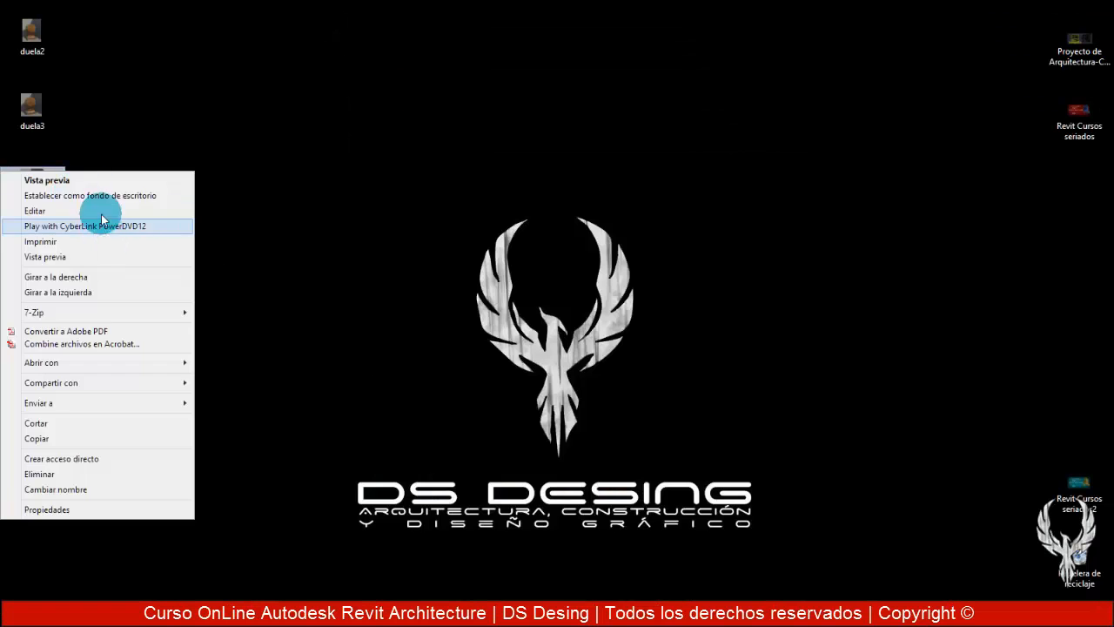
{"action": "left_click", "coordinate": [76, 180]}
{"action": "scroll", "coordinate": [596, 370], "scroll_direction": "up", "scroll_amount": 5}
{"action": "scroll", "coordinate": [567, 373], "scroll_direction": "down", "scroll_amount": 5}
{"action": "scroll", "coordinate": [574, 374], "scroll_direction": "up", "scroll_amount": 1}
{"action": "scroll", "coordinate": [570, 348], "scroll_direction": "down", "scroll_amount": 1}
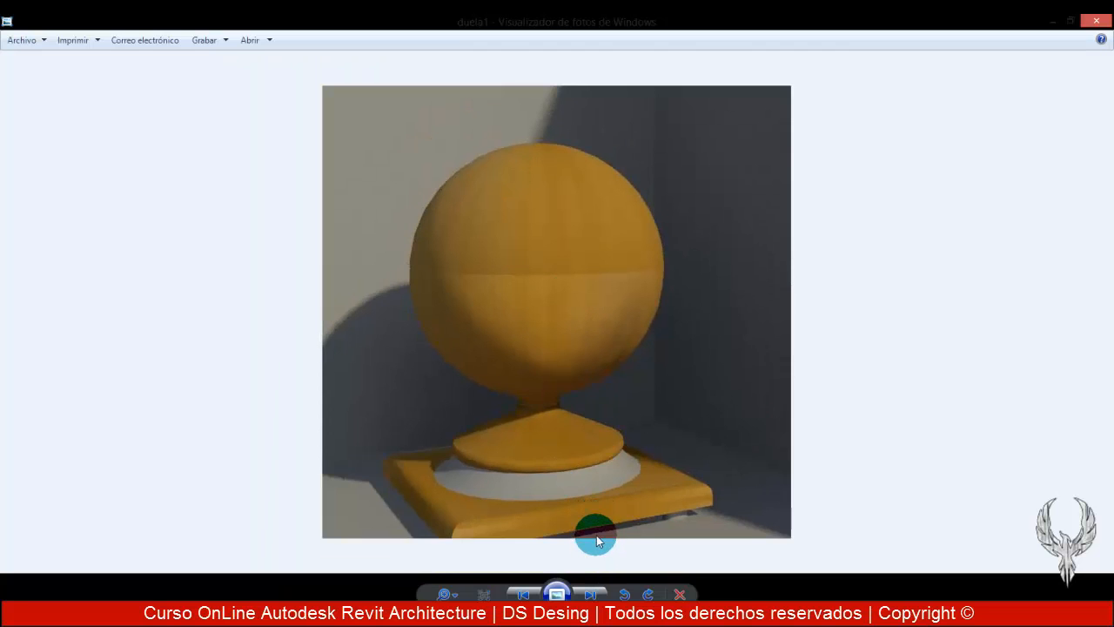
Browse from duela1 to the duela2 image and examine its wood grain and relief on the sphere and base up close
{"action": "left_click", "coordinate": [590, 595]}
{"action": "left_click", "coordinate": [525, 595]}
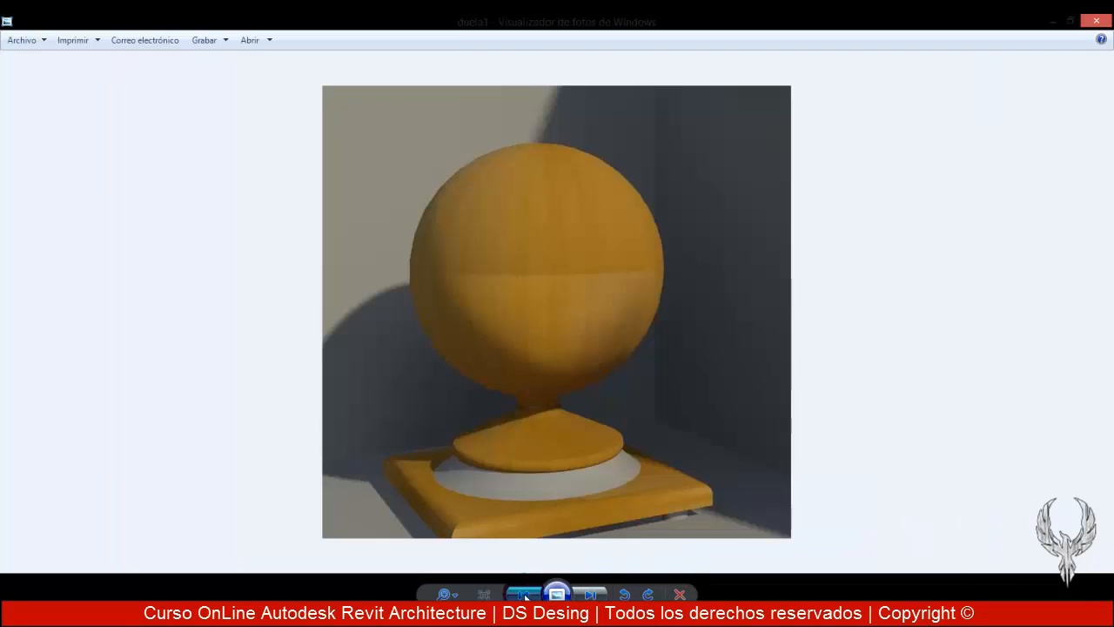
{"action": "left_click", "coordinate": [524, 595]}
{"action": "left_click", "coordinate": [525, 596]}
{"action": "scroll", "coordinate": [539, 405], "scroll_direction": "up", "scroll_amount": 3}
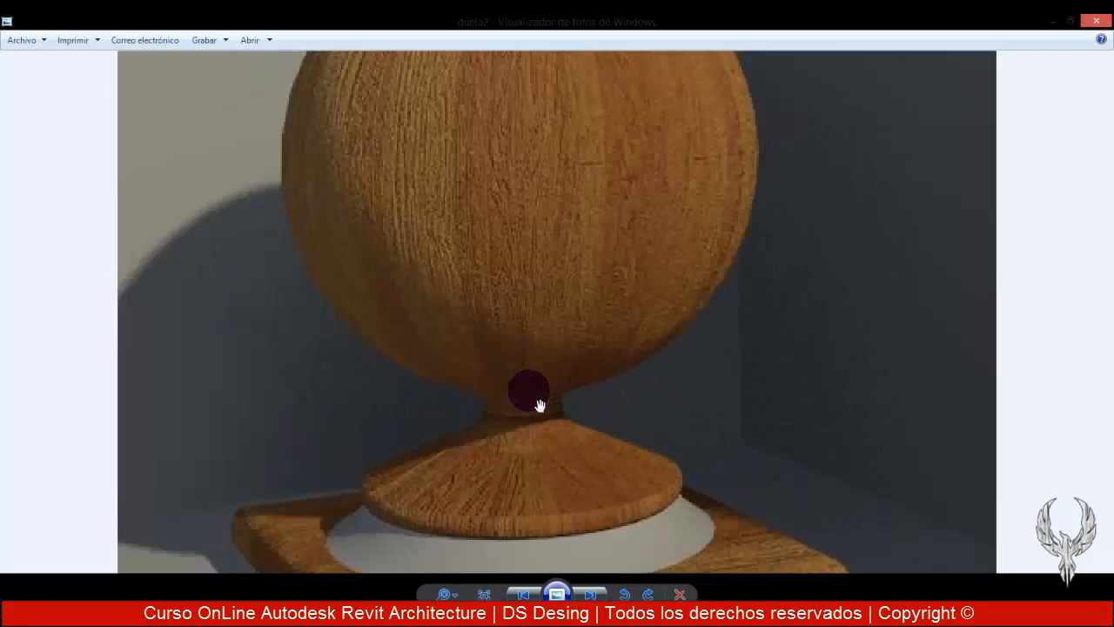
{"action": "scroll", "coordinate": [539, 406], "scroll_direction": "down", "scroll_amount": 3}
{"action": "scroll", "coordinate": [531, 392], "scroll_direction": "up", "scroll_amount": 2}
{"action": "scroll", "coordinate": [537, 405], "scroll_direction": "down", "scroll_amount": 1}
{"action": "scroll", "coordinate": [538, 406], "scroll_direction": "up", "scroll_amount": 1}
{"action": "scroll", "coordinate": [538, 405], "scroll_direction": "down", "scroll_amount": 2}
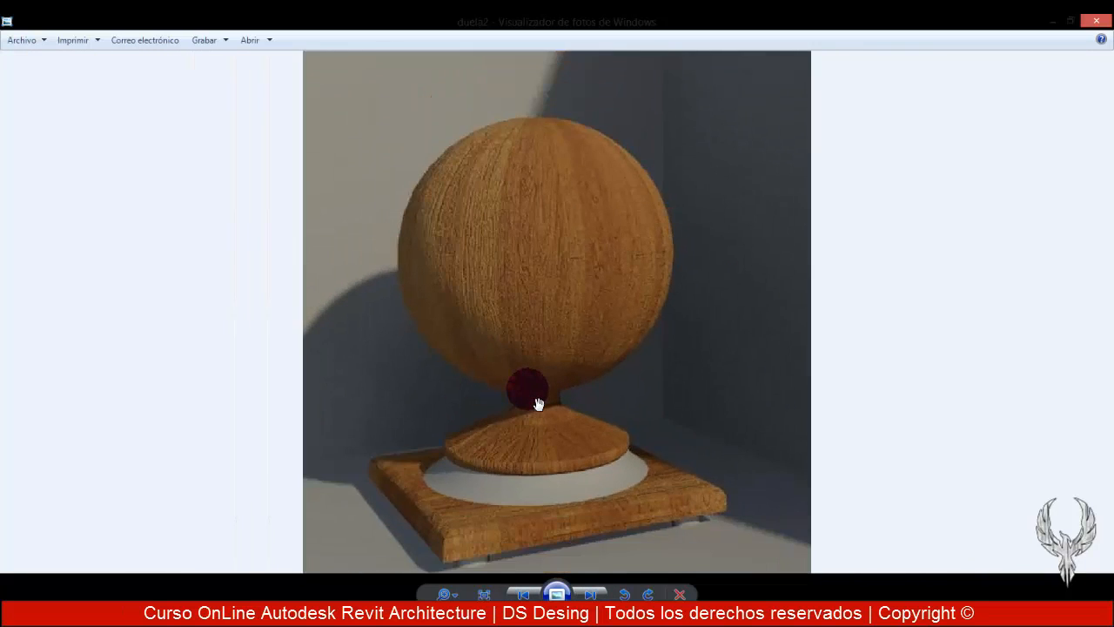
{"action": "scroll", "coordinate": [537, 398], "scroll_direction": "up", "scroll_amount": 4}
{"action": "scroll", "coordinate": [536, 397], "scroll_direction": "down", "scroll_amount": 5}
{"action": "scroll", "coordinate": [544, 351], "scroll_direction": "up", "scroll_amount": 4}
{"action": "scroll", "coordinate": [542, 347], "scroll_direction": "down", "scroll_amount": 4}
{"action": "scroll", "coordinate": [541, 348], "scroll_direction": "up", "scroll_amount": 4}
{"action": "scroll", "coordinate": [541, 347], "scroll_direction": "down", "scroll_amount": 4}
{"action": "scroll", "coordinate": [541, 347], "scroll_direction": "up", "scroll_amount": 1}
{"action": "scroll", "coordinate": [541, 347], "scroll_direction": "up", "scroll_amount": 6}
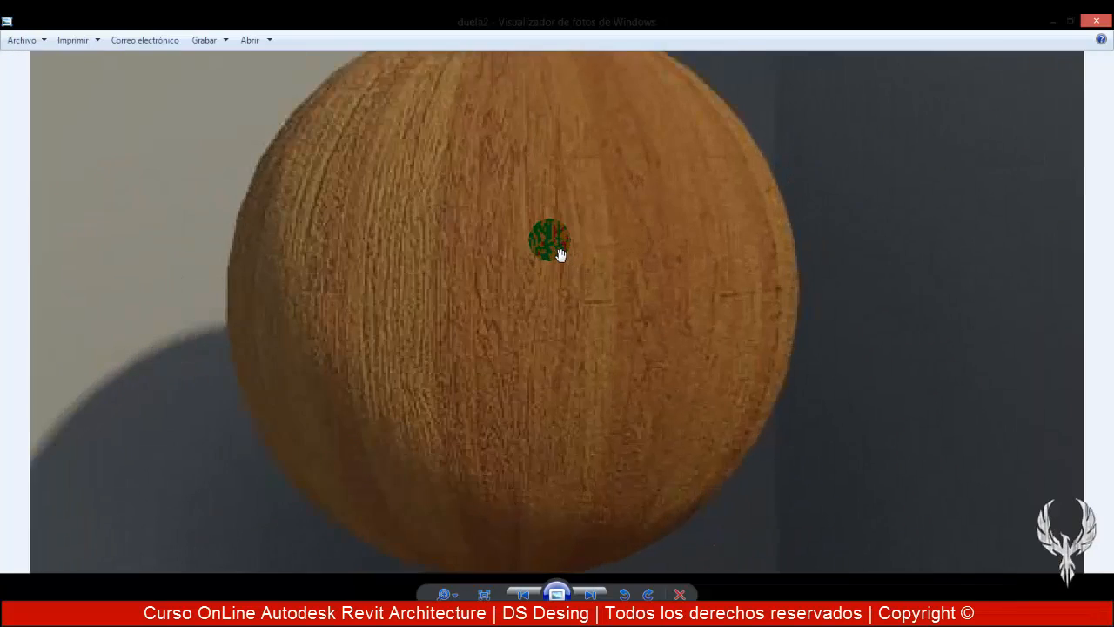
{"action": "scroll", "coordinate": [592, 304], "scroll_direction": "down", "scroll_amount": 6}
{"action": "scroll", "coordinate": [583, 535], "scroll_direction": "down", "scroll_amount": 5}
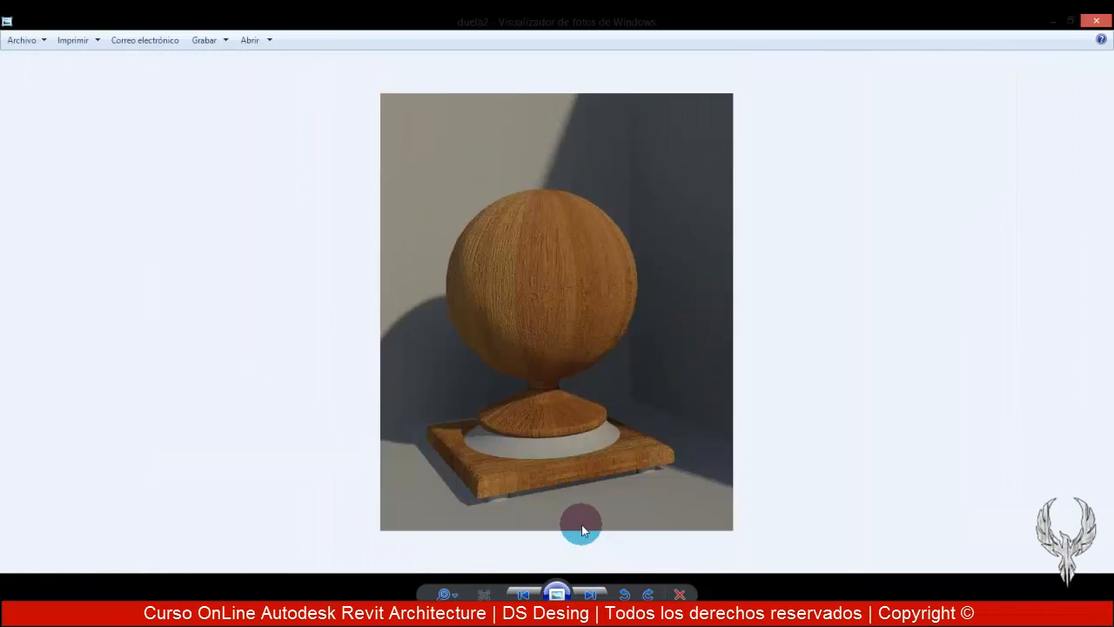
{"action": "scroll", "coordinate": [563, 430], "scroll_direction": "up", "scroll_amount": 2}
View the duela3 image and compare the exported renderings in a full-screen slideshow, ending it on duela1
{"action": "left_click", "coordinate": [591, 594]}
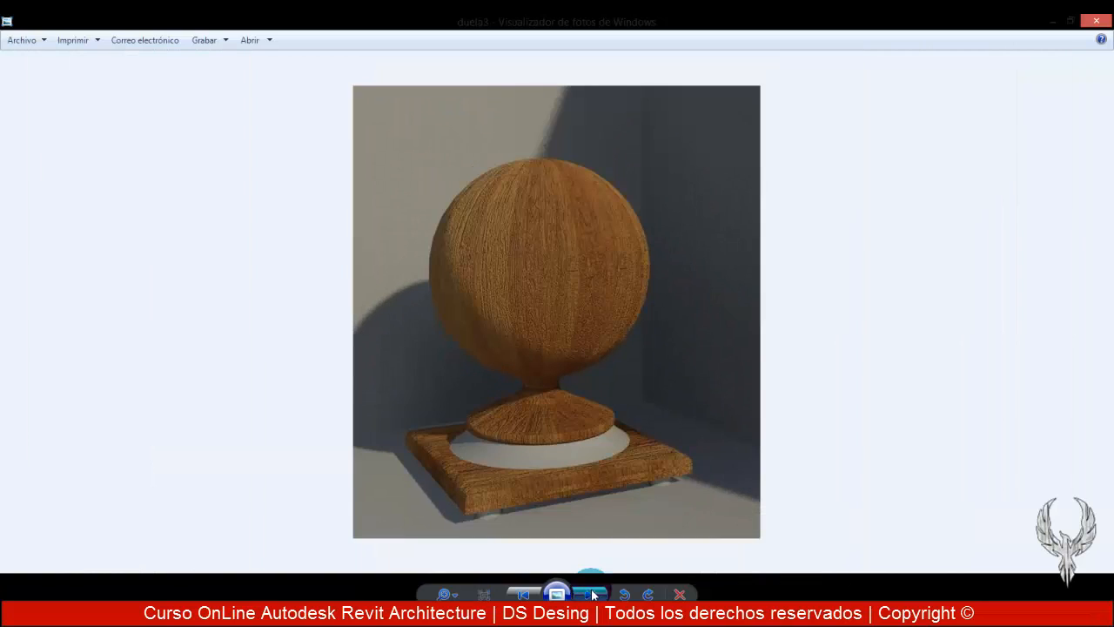
{"action": "left_click", "coordinate": [558, 595]}
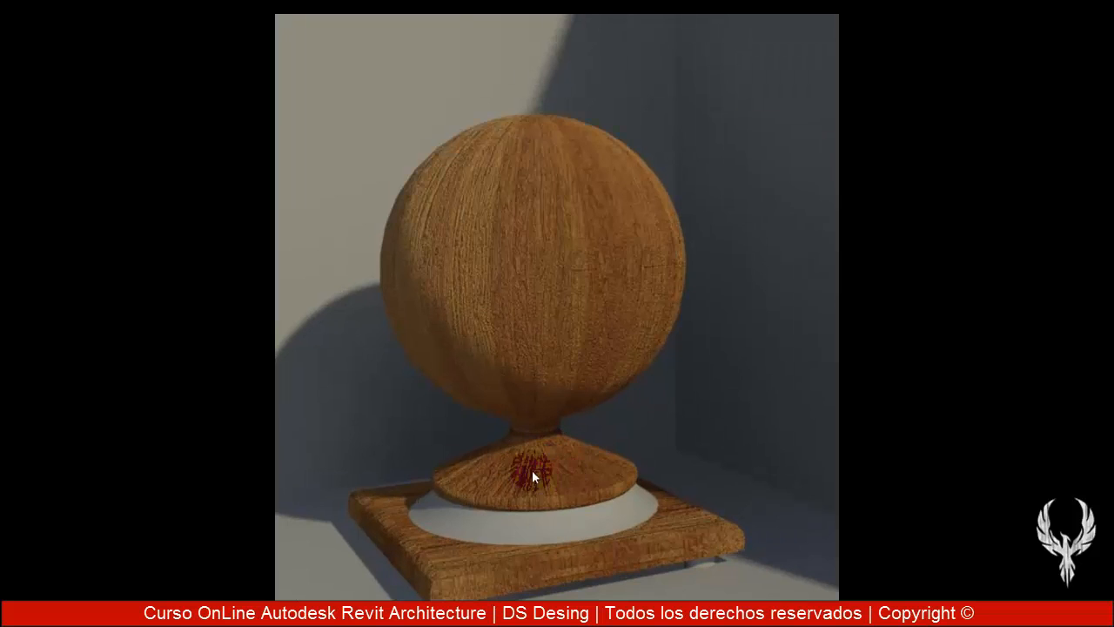
{"action": "left_click", "coordinate": [525, 396]}
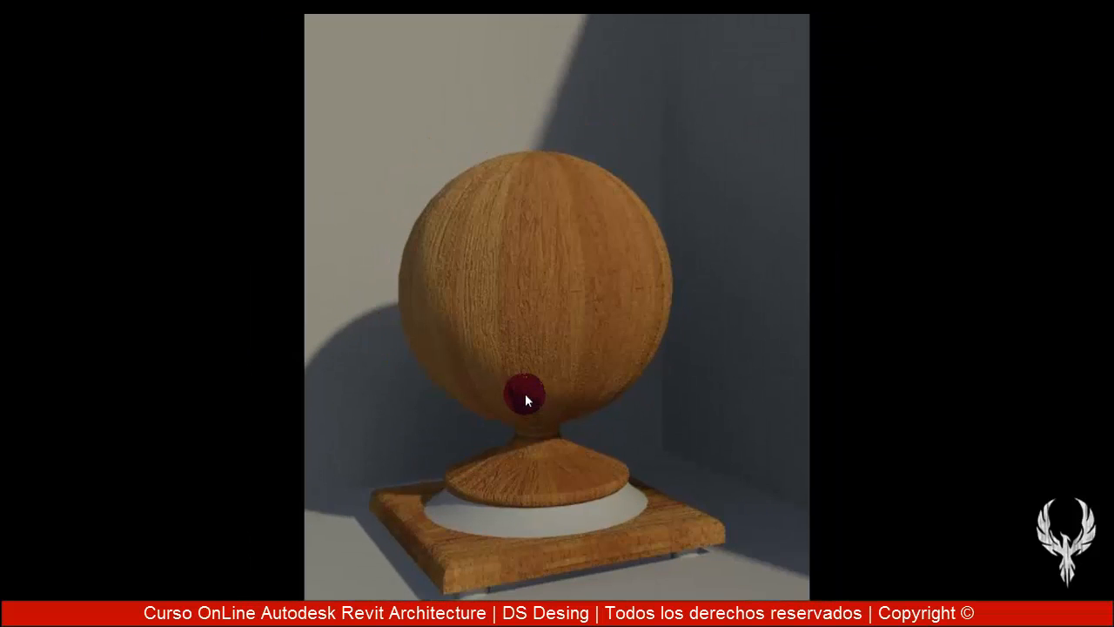
{"action": "left_click", "coordinate": [552, 271]}
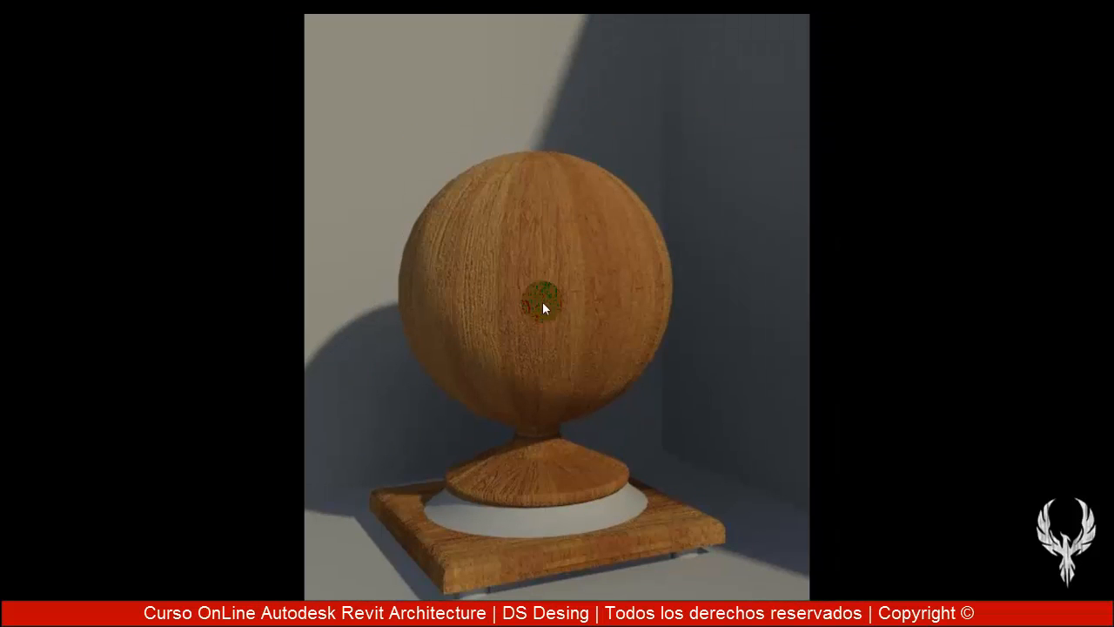
{"action": "left_click", "coordinate": [593, 228]}
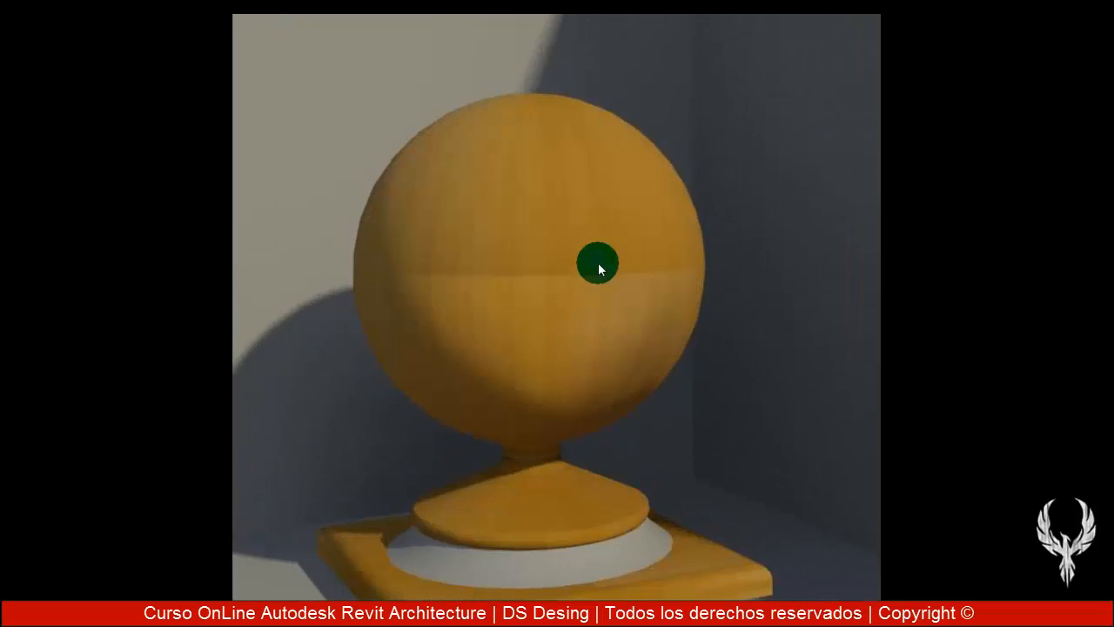
{"action": "left_click", "coordinate": [627, 589]}
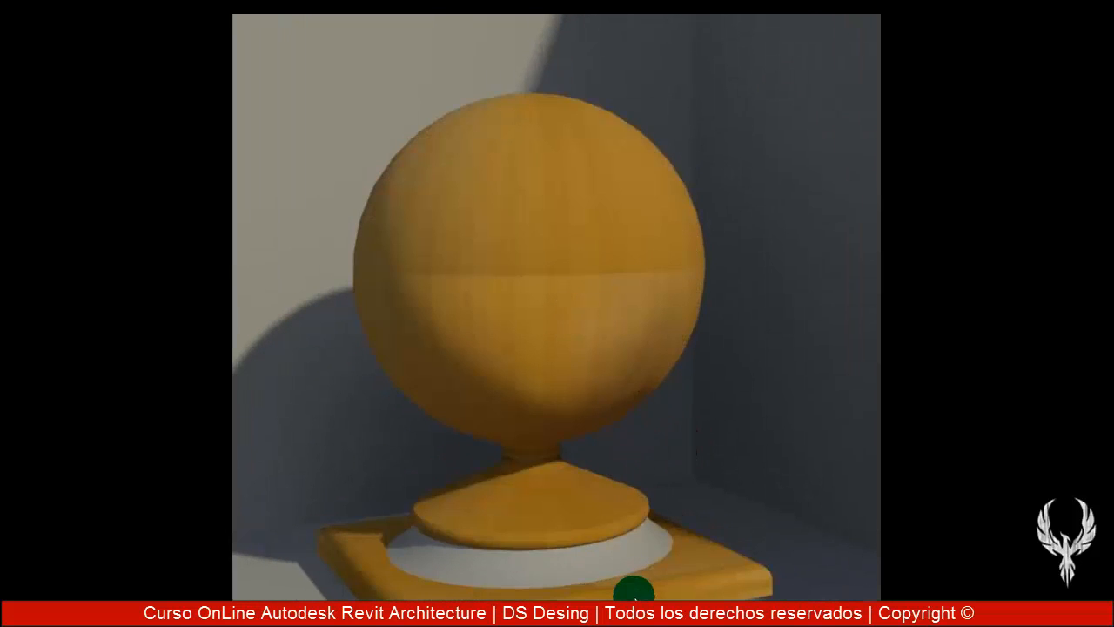
{"action": "key", "text": "Escape"}
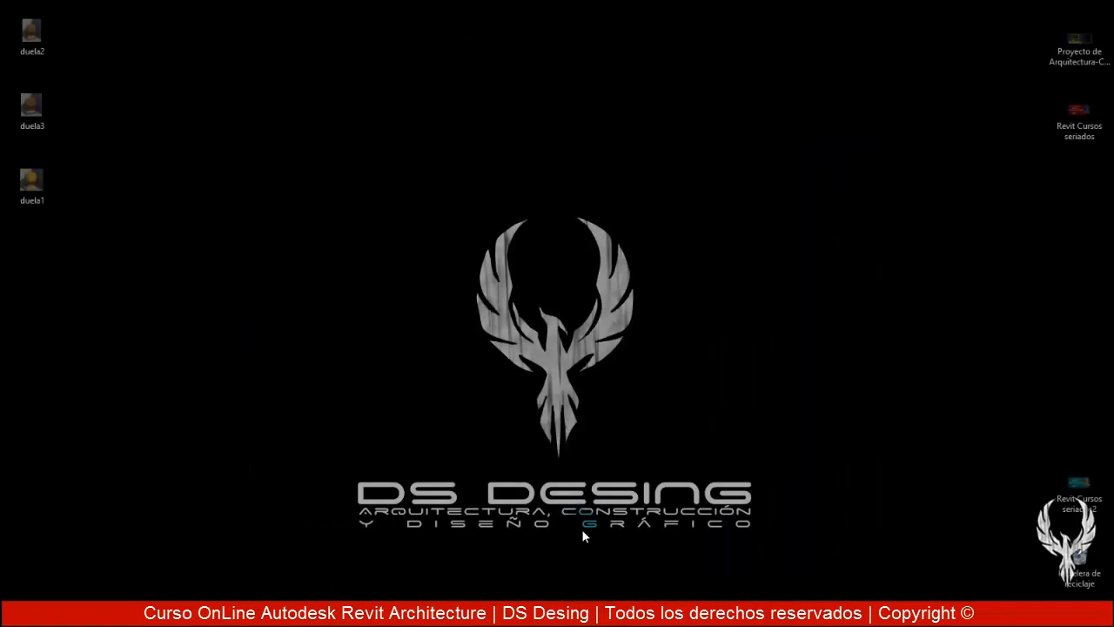
Compare the duela2 and duela1 renderings once more in the photo viewer and close it
{"action": "right_click", "coordinate": [474, 343]}
{"action": "scroll", "coordinate": [533, 353], "scroll_direction": "down", "scroll_amount": 1}
{"action": "scroll", "coordinate": [533, 352], "scroll_direction": "up", "scroll_amount": 1}
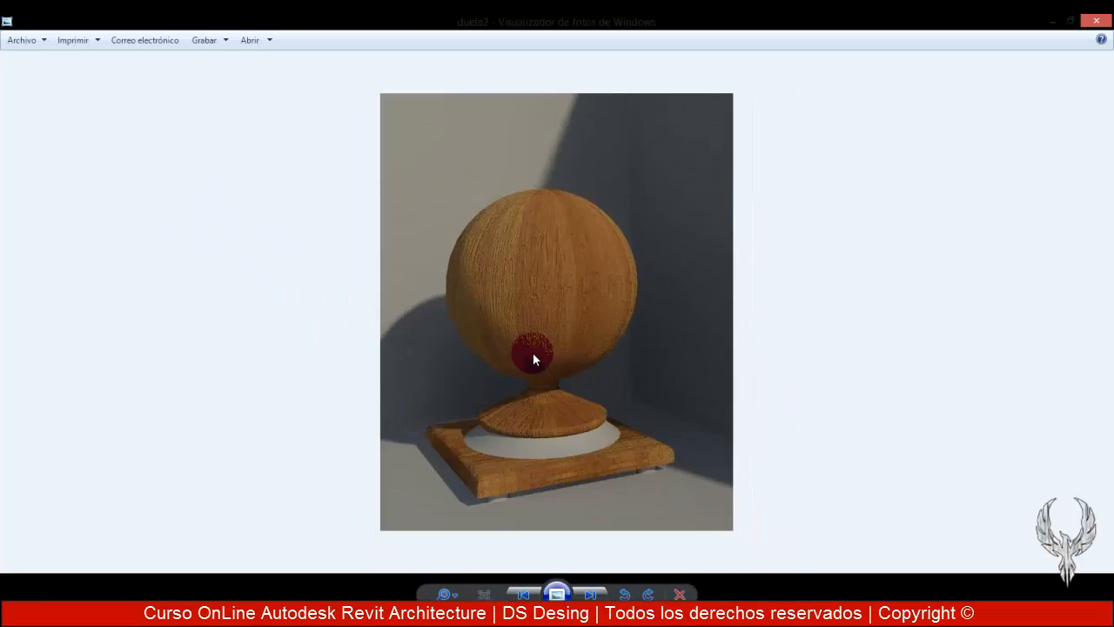
{"action": "scroll", "coordinate": [533, 352], "scroll_direction": "down", "scroll_amount": 1}
{"action": "scroll", "coordinate": [533, 353], "scroll_direction": "up", "scroll_amount": 1}
{"action": "scroll", "coordinate": [533, 352], "scroll_direction": "down", "scroll_amount": 1}
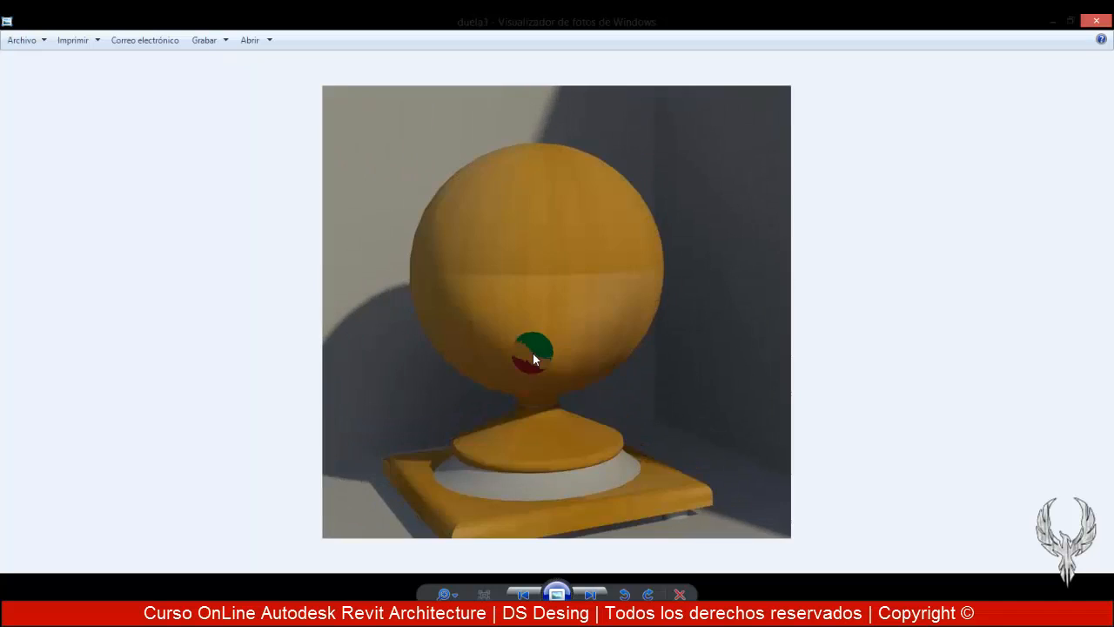
{"action": "left_click", "coordinate": [1109, 19]}
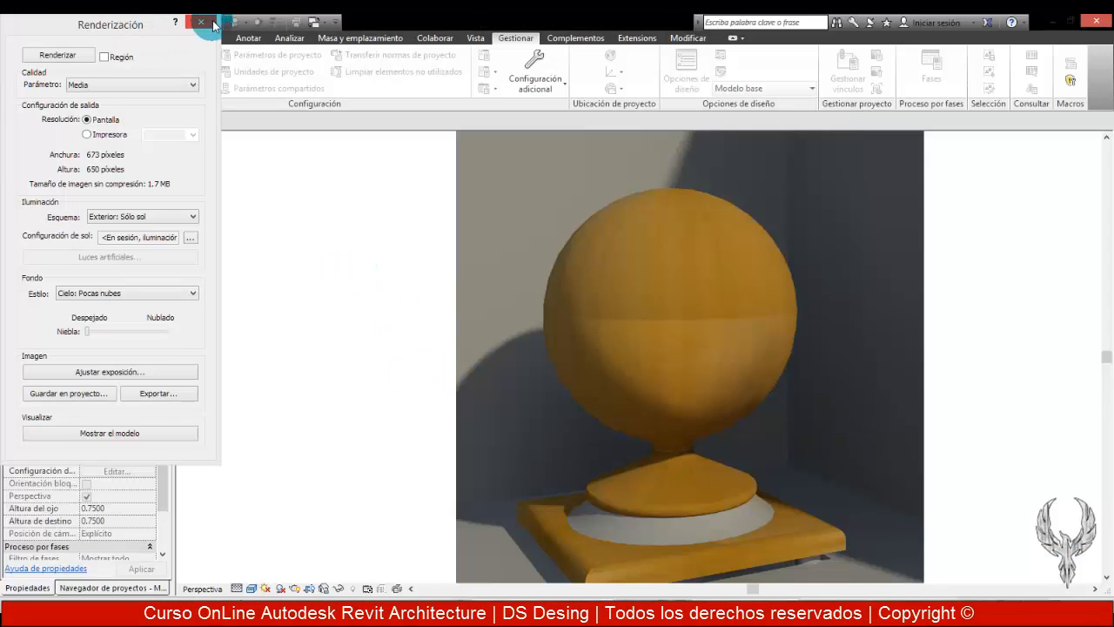
Close the rendering settings and open the appearance properties of the Madera-Duela material in the material browser
{"action": "left_click", "coordinate": [208, 23]}
{"action": "left_click", "coordinate": [758, 298]}
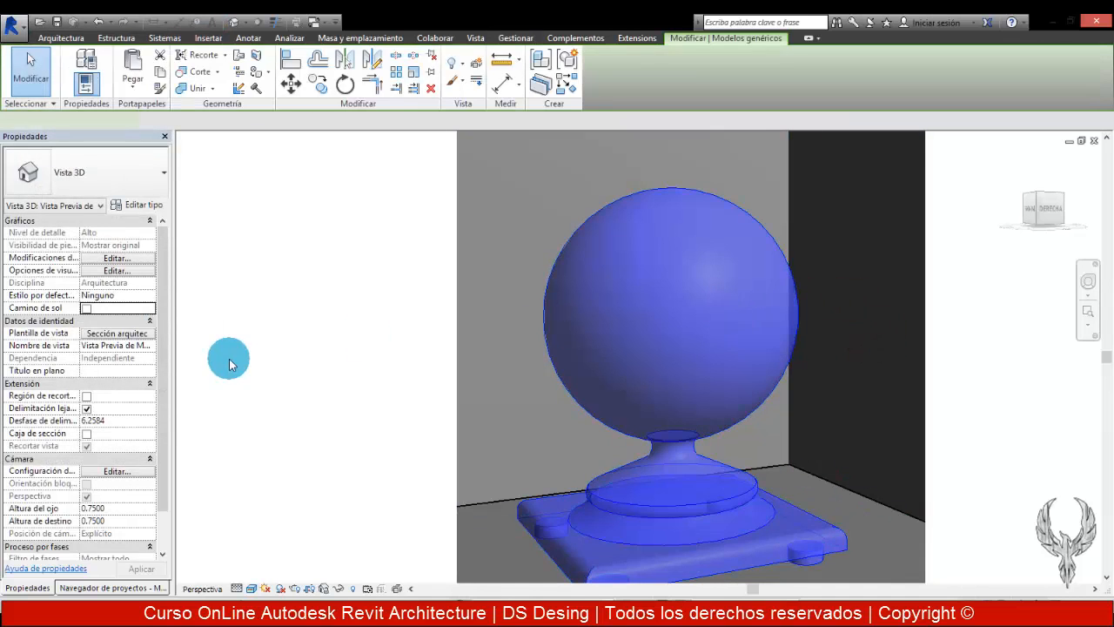
{"action": "left_click", "coordinate": [324, 259]}
{"action": "left_click", "coordinate": [86, 70]}
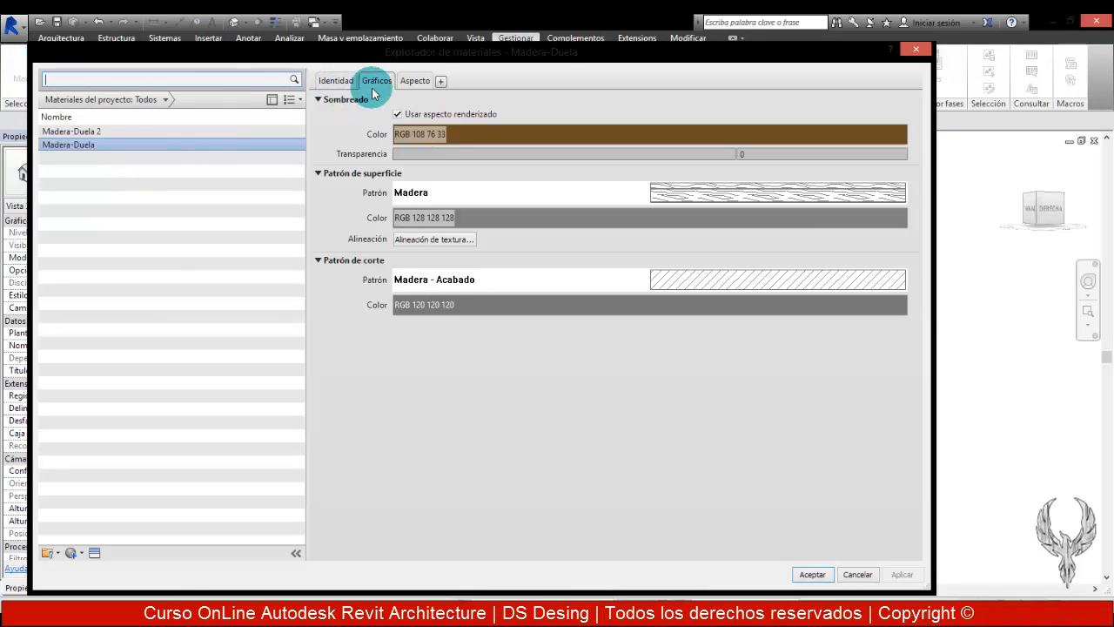
{"action": "left_click", "coordinate": [413, 82]}
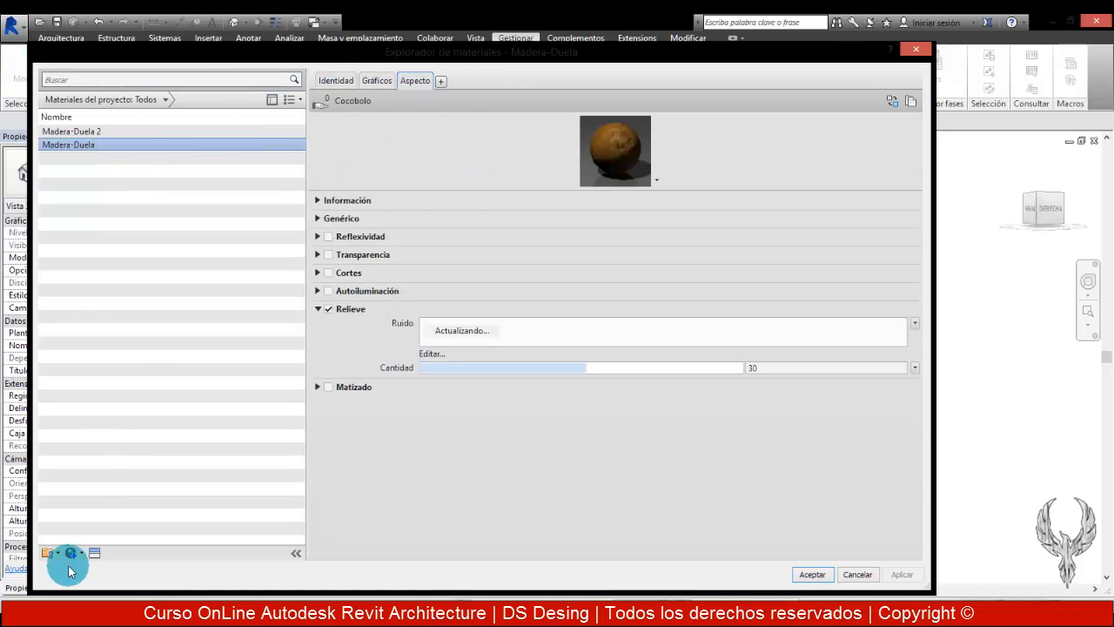
{"action": "left_click", "coordinate": [92, 553]}
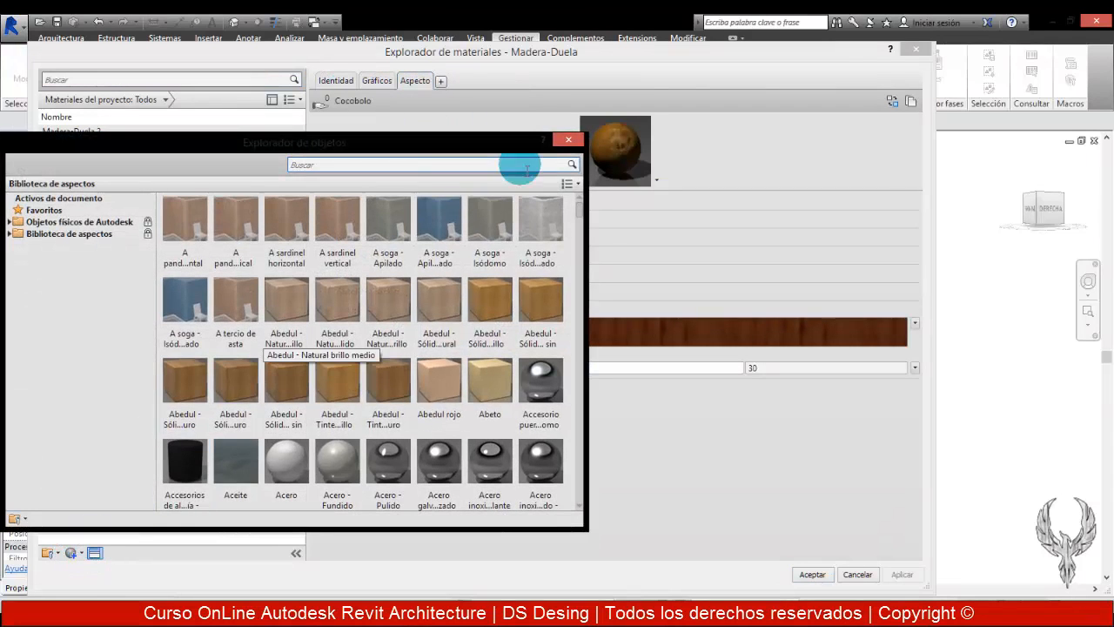
{"action": "left_click", "coordinate": [567, 141]}
{"action": "left_click", "coordinate": [92, 552]}
{"action": "left_click", "coordinate": [92, 565]}
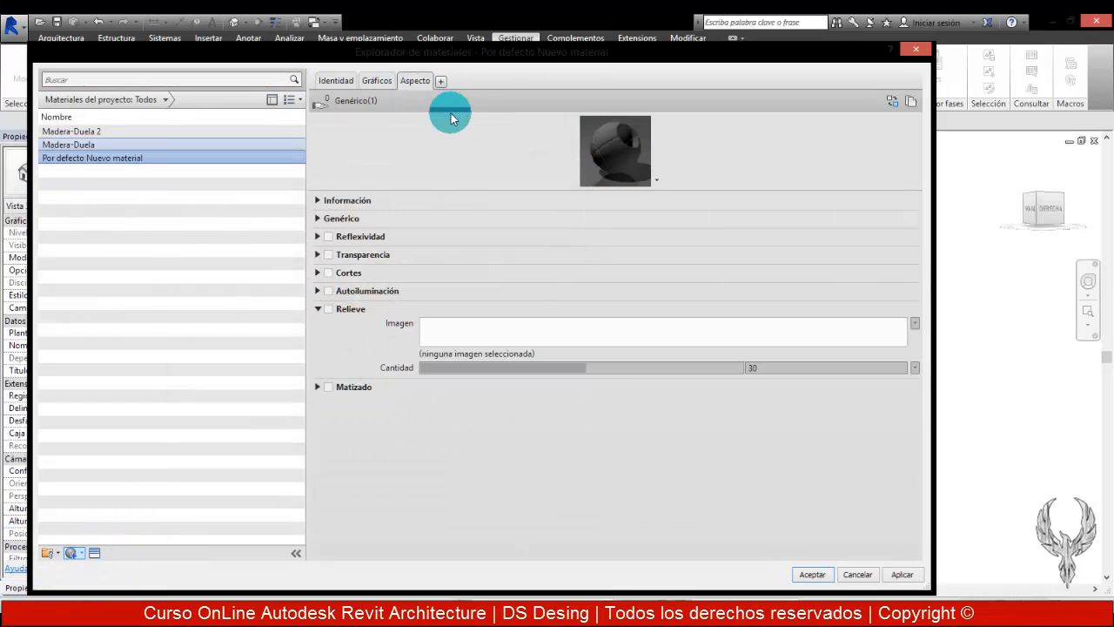
{"action": "left_click_drag", "start_coordinate": [632, 191], "coordinate": [637, 350]}
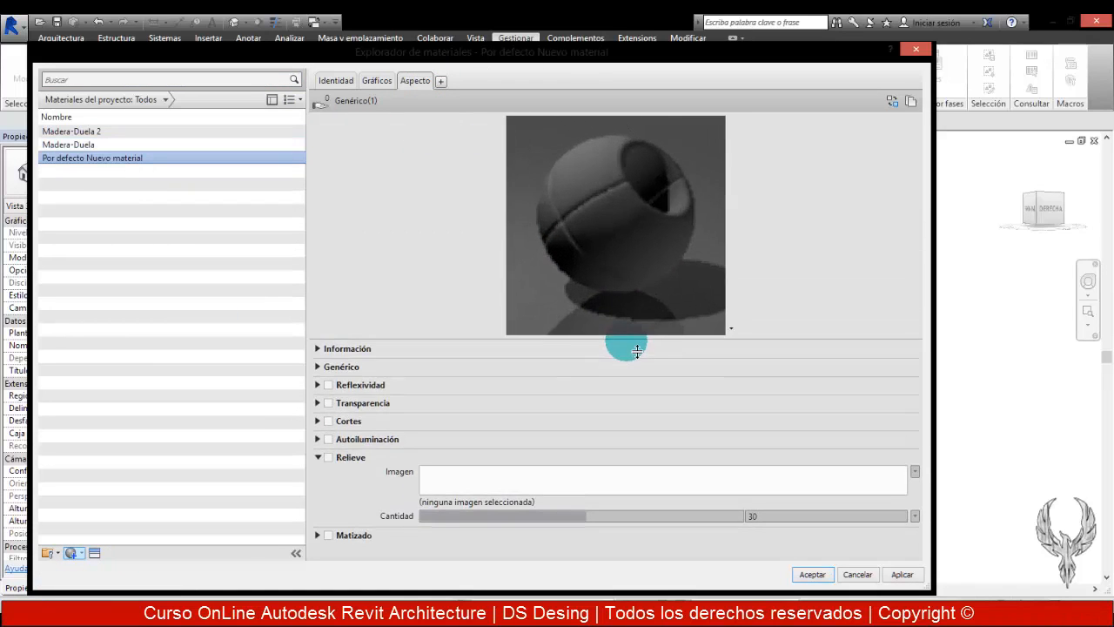
{"action": "right_click", "coordinate": [146, 165]}
{"action": "left_click", "coordinate": [183, 213]}
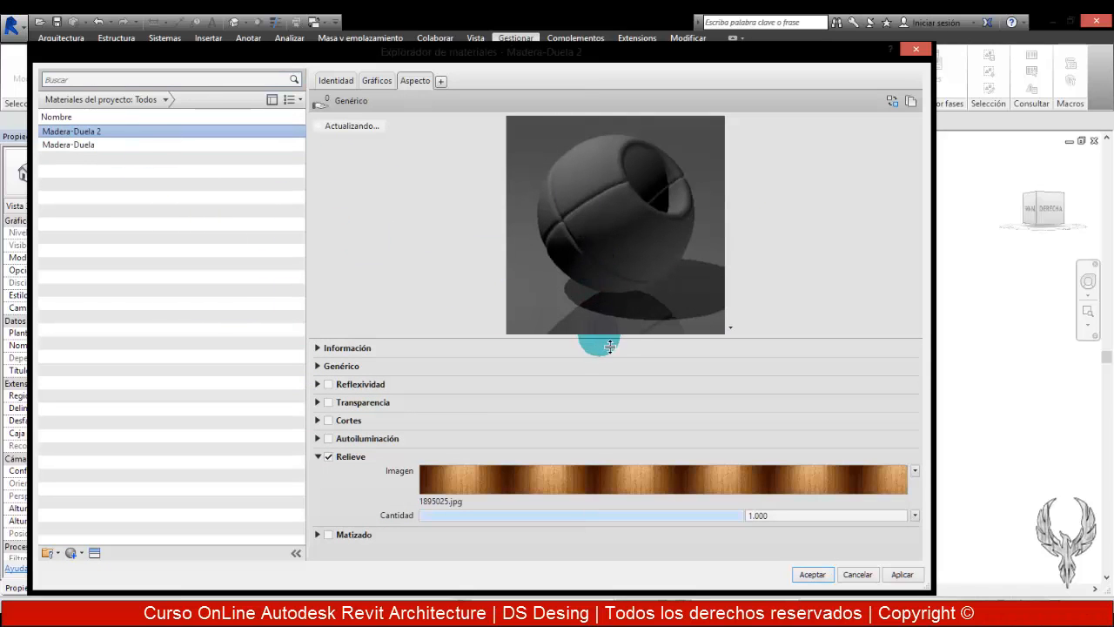
Shrink the Madera-Duela 2 material preview and set the material's relief amount to 30
{"action": "left_click_drag", "start_coordinate": [642, 347], "coordinate": [636, 273]}
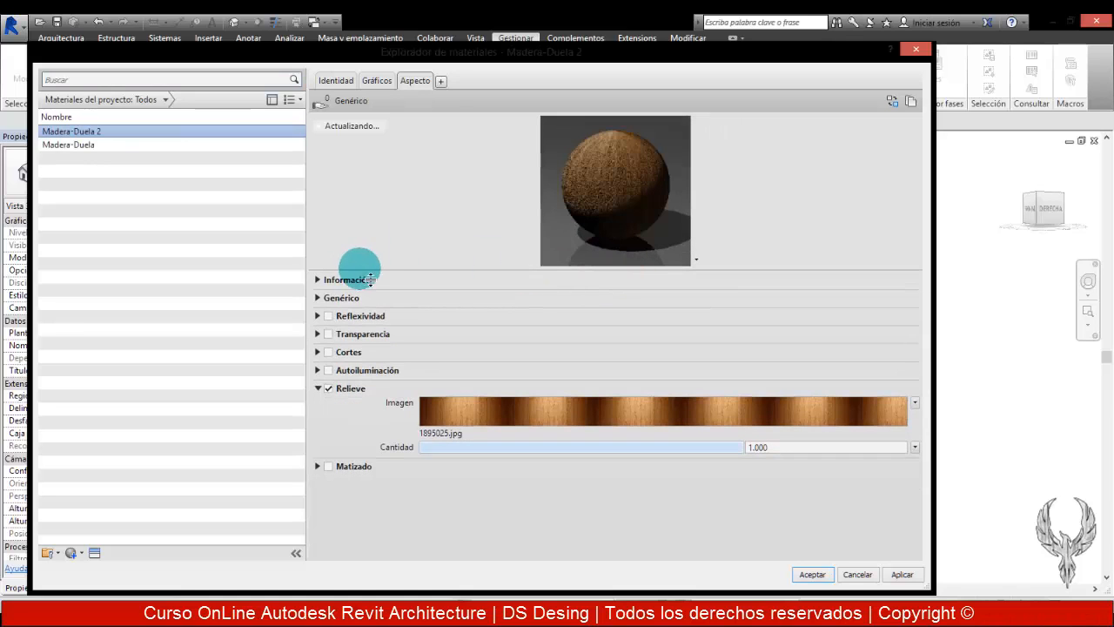
{"action": "left_click_drag", "start_coordinate": [689, 447], "coordinate": [515, 458]}
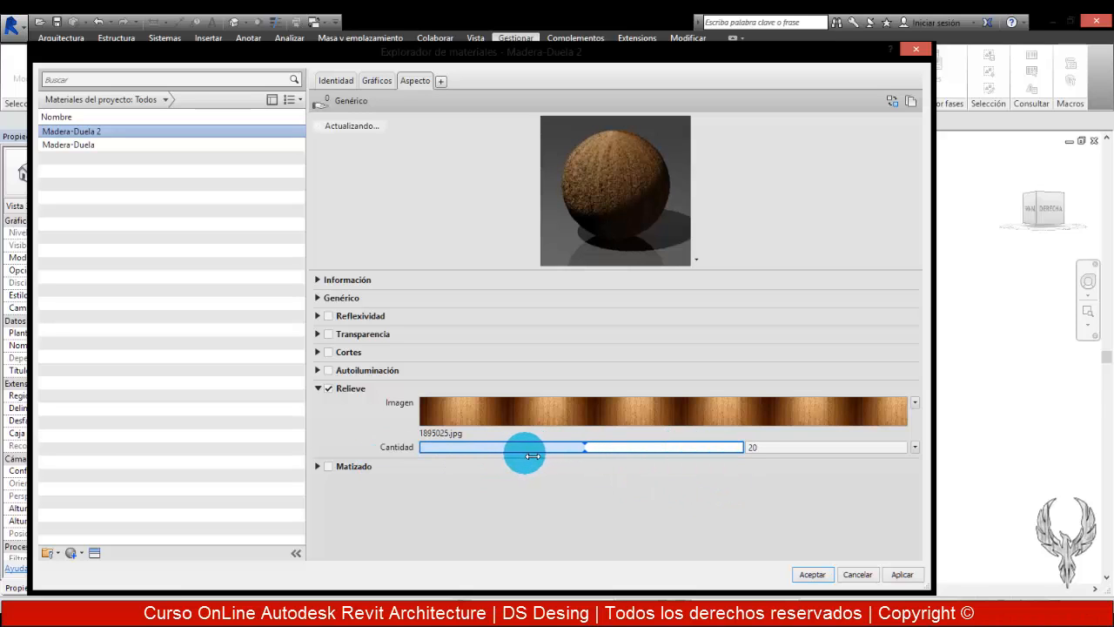
{"action": "left_click", "coordinate": [770, 448]}
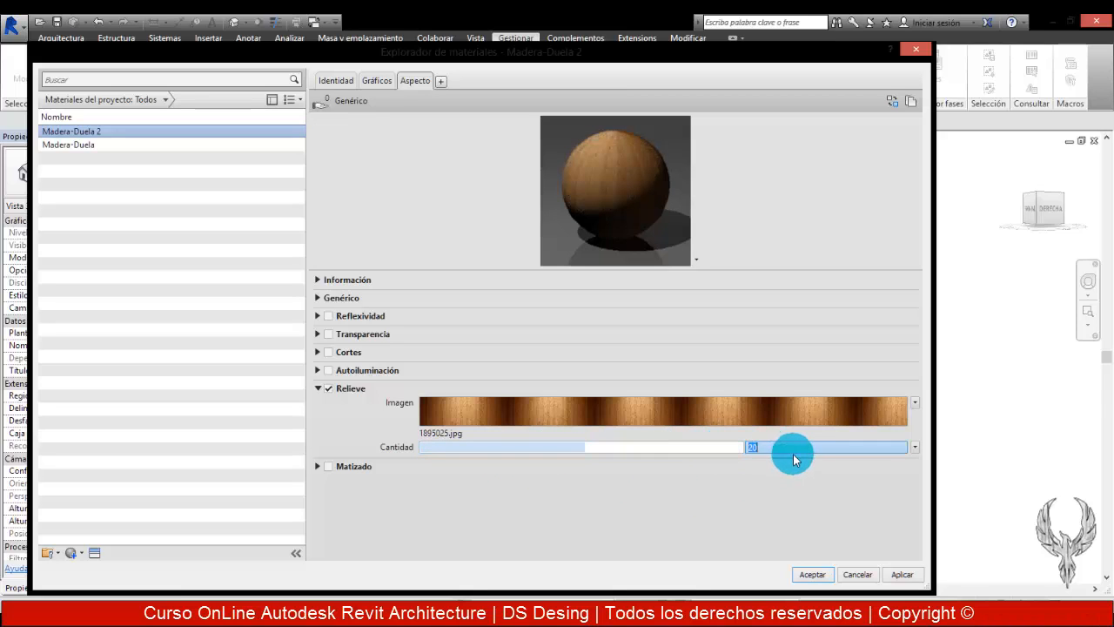
{"action": "type", "text": "30"}
{"action": "key", "text": "Return"}
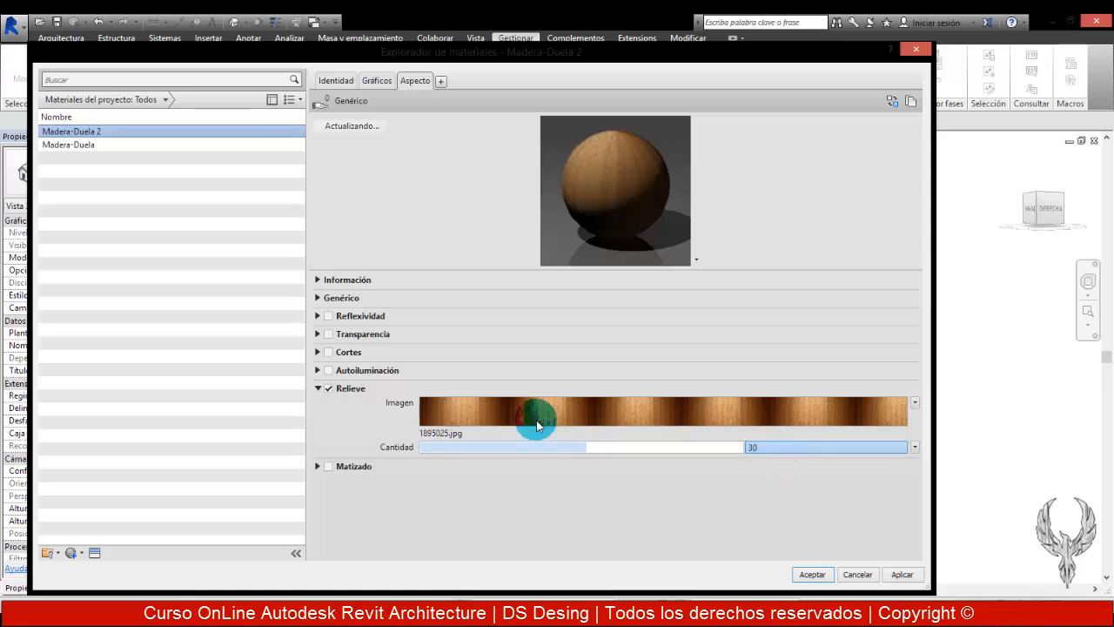
Enable reflectivity for the Madera-Duela 2 material and set its direct reflectivity to 15, checking the gloss in an enlarged preview
{"action": "left_click", "coordinate": [318, 388]}
{"action": "left_click", "coordinate": [318, 316]}
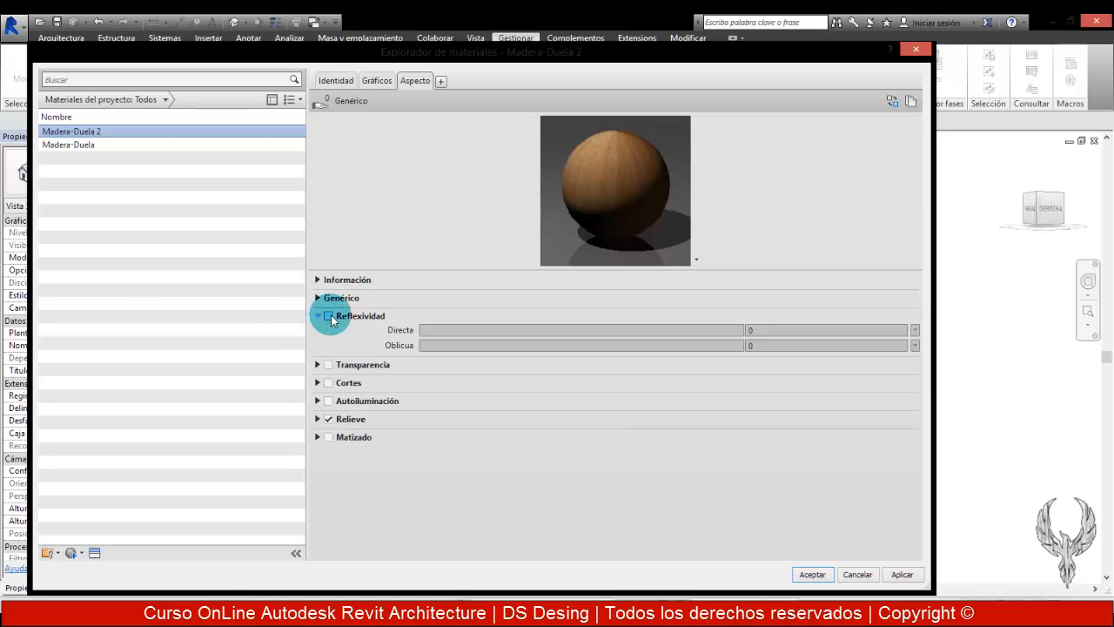
{"action": "left_click", "coordinate": [328, 317]}
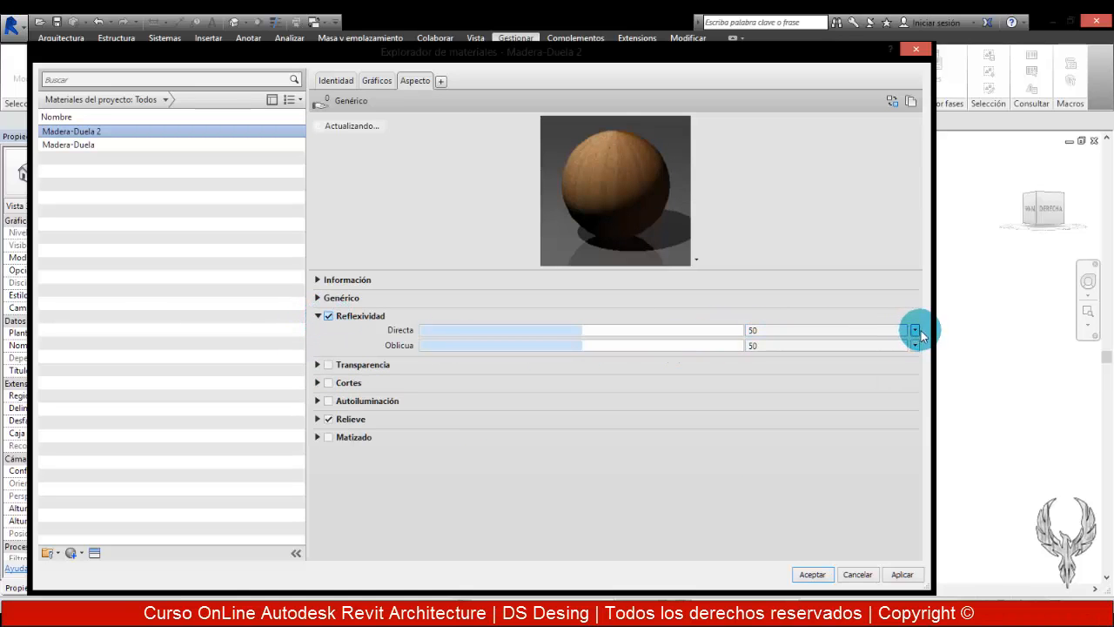
{"action": "left_click", "coordinate": [914, 331]}
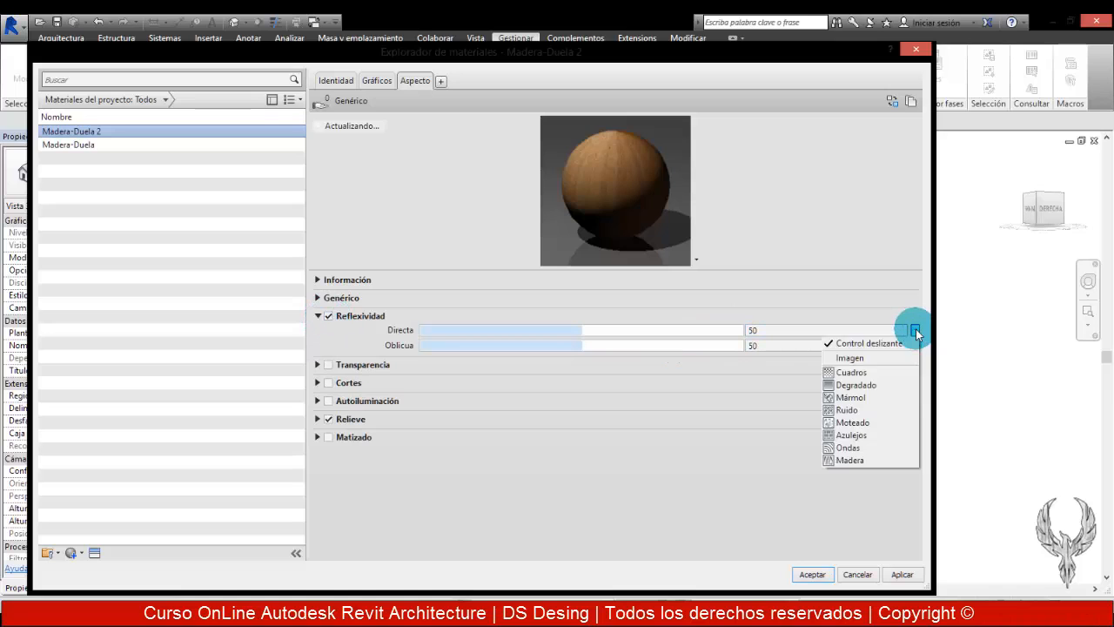
{"action": "left_click", "coordinate": [771, 237]}
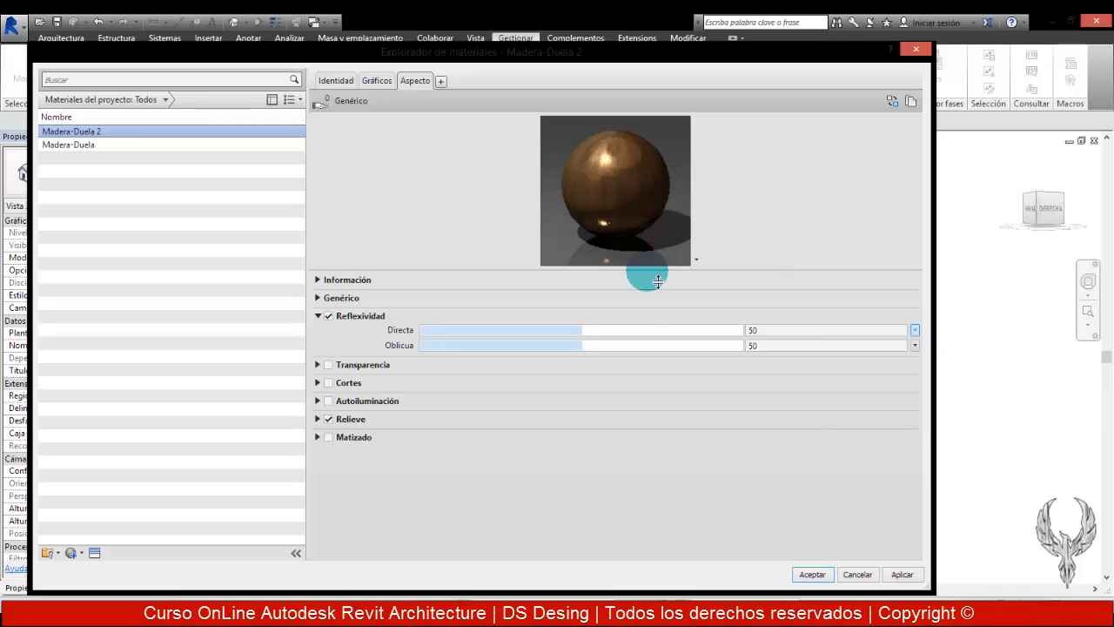
{"action": "left_click_drag", "start_coordinate": [658, 281], "coordinate": [636, 465]}
{"action": "left_click", "coordinate": [592, 237]}
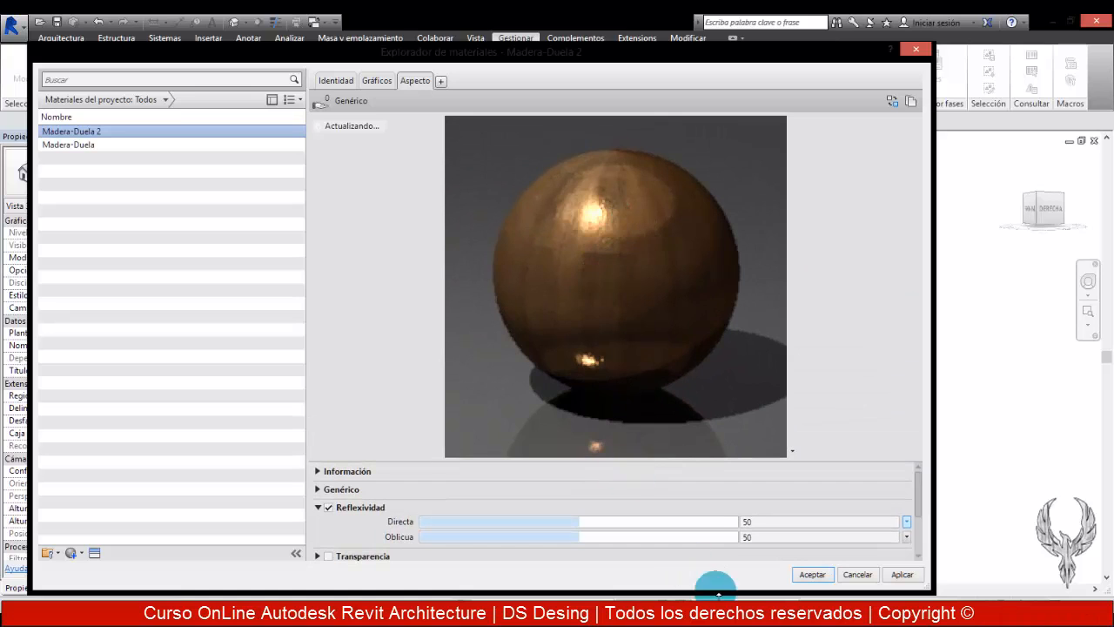
{"action": "left_click_drag", "start_coordinate": [654, 456], "coordinate": [651, 336]}
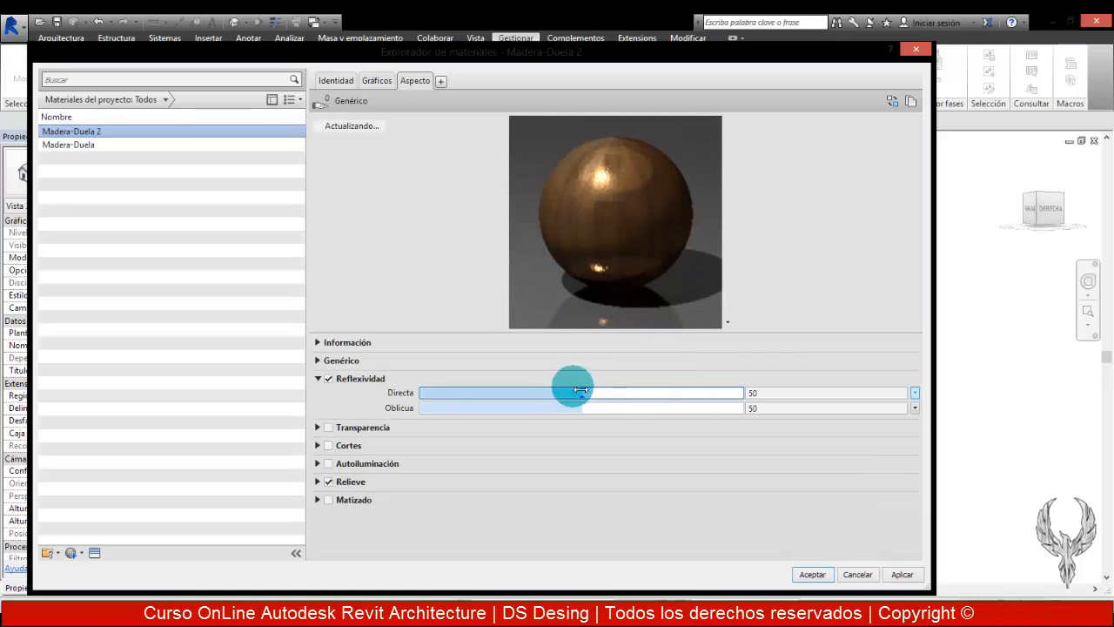
{"action": "left_click_drag", "start_coordinate": [580, 396], "coordinate": [464, 403]}
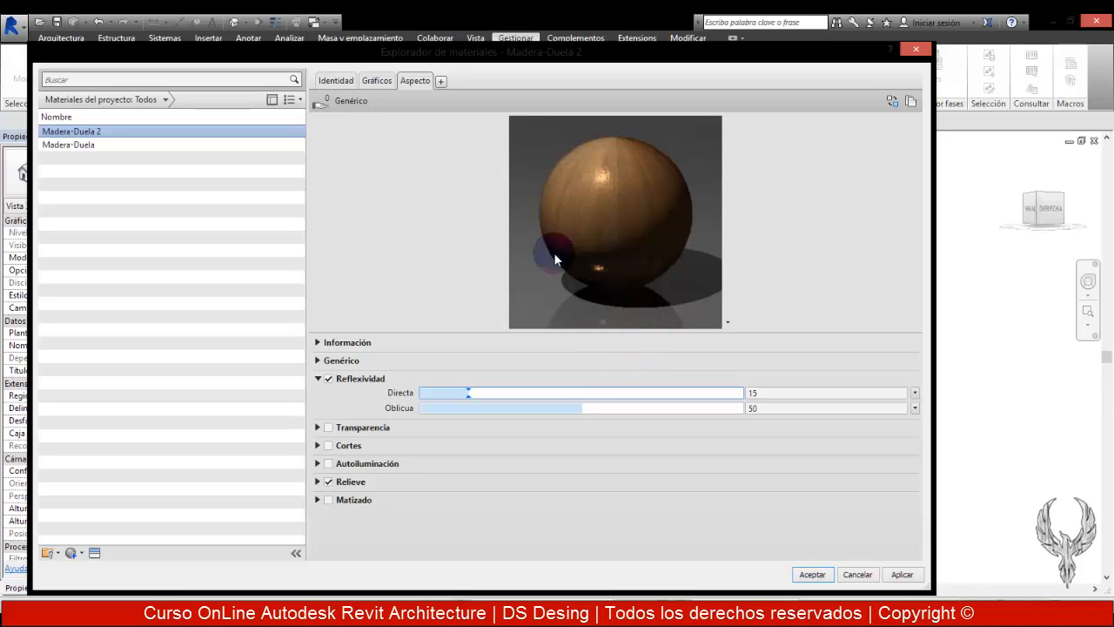
Set the direct reflectivity of the Madera-Duela 2 material to 10 and accept the material changes
{"action": "left_click", "coordinate": [471, 392]}
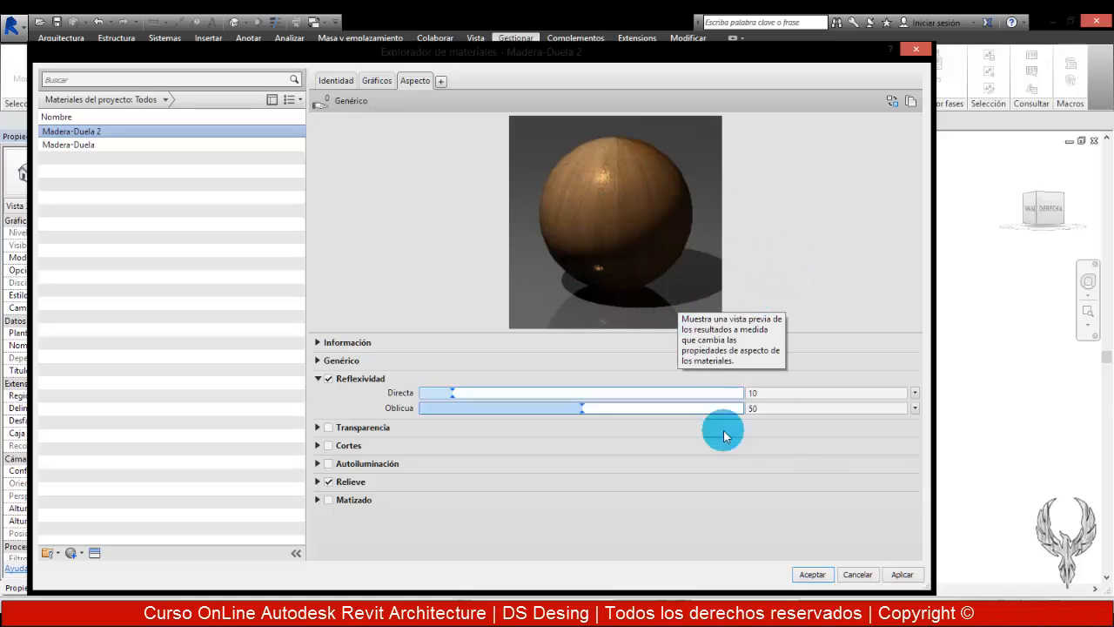
{"action": "left_click", "coordinate": [902, 574]}
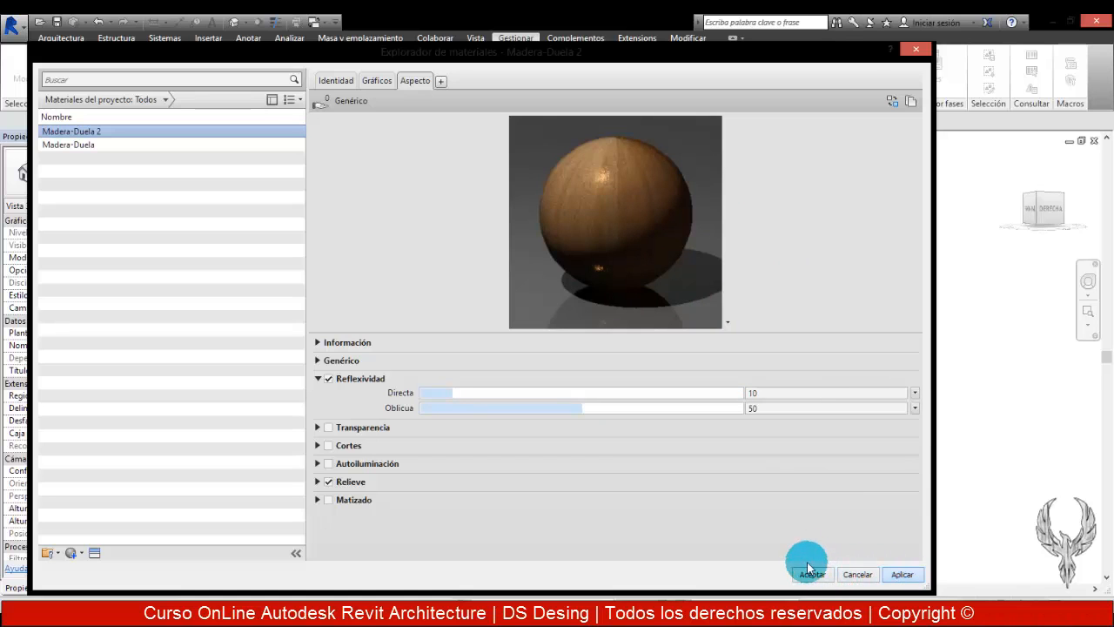
{"action": "left_click", "coordinate": [810, 574]}
Assign the Madera-Duela 2 material to the Trebejo model's material parameter and deselect the model
{"action": "left_click", "coordinate": [668, 364]}
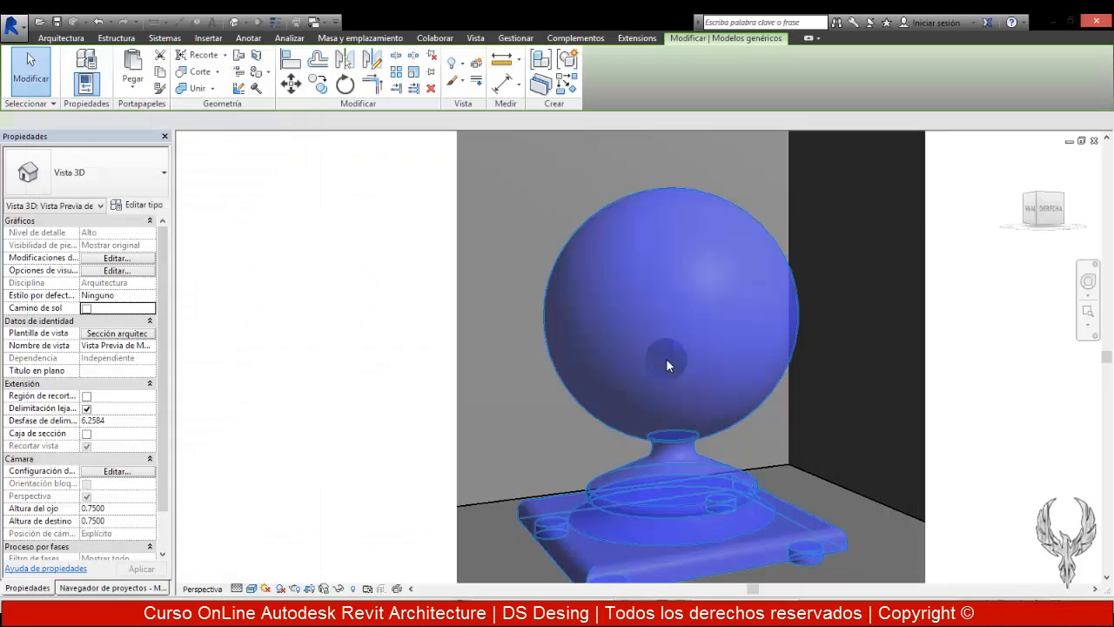
{"action": "left_click", "coordinate": [160, 295]}
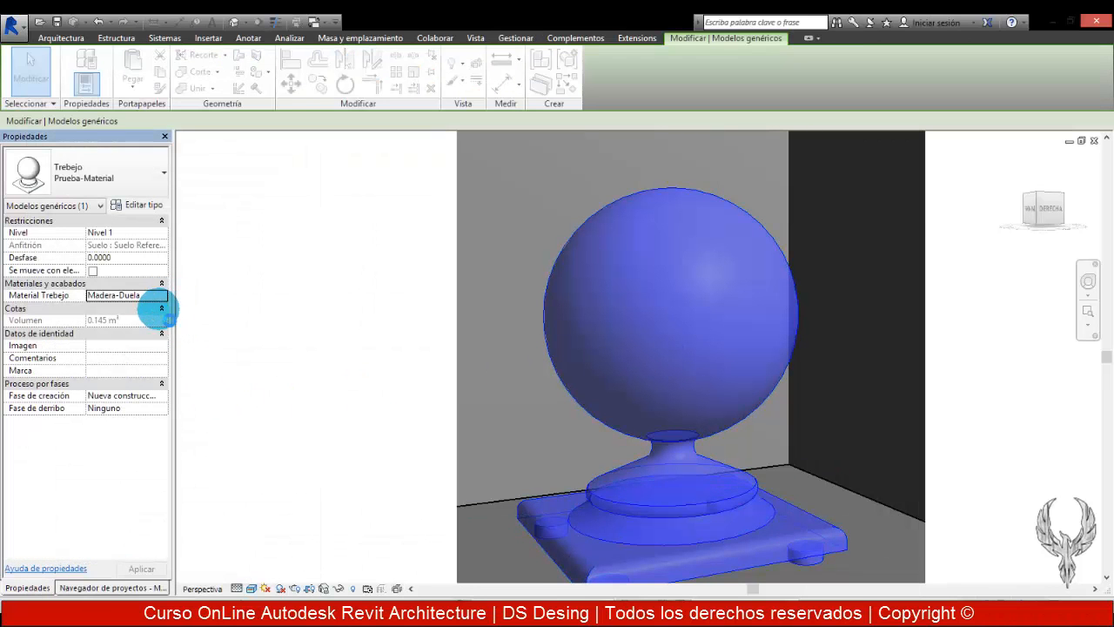
{"action": "left_click", "coordinate": [161, 296]}
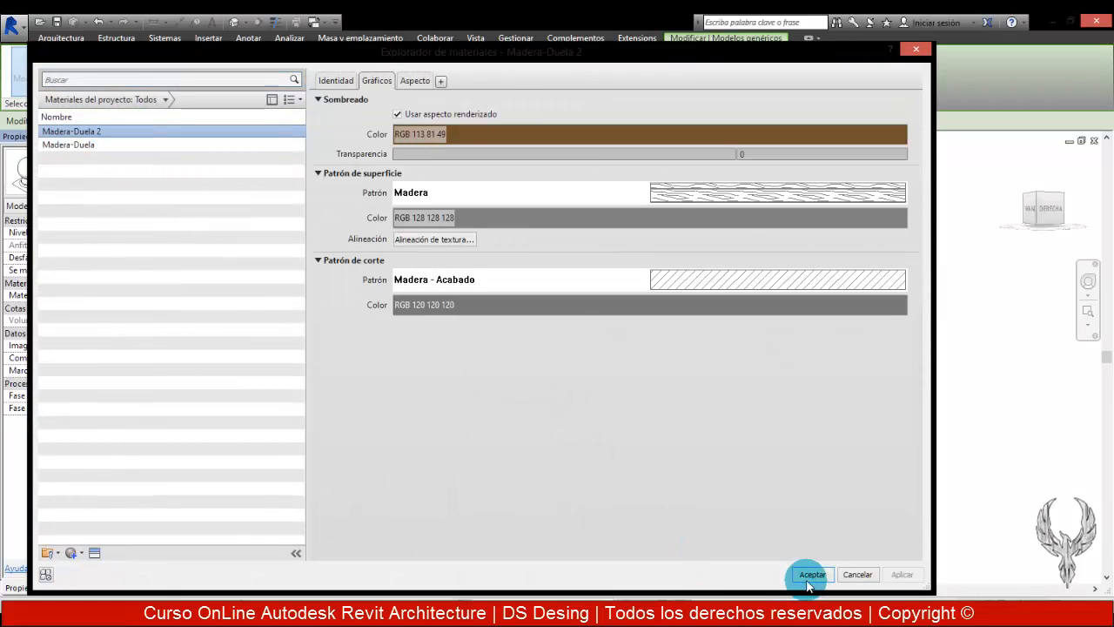
{"action": "left_click", "coordinate": [810, 574]}
{"action": "left_click", "coordinate": [989, 438]}
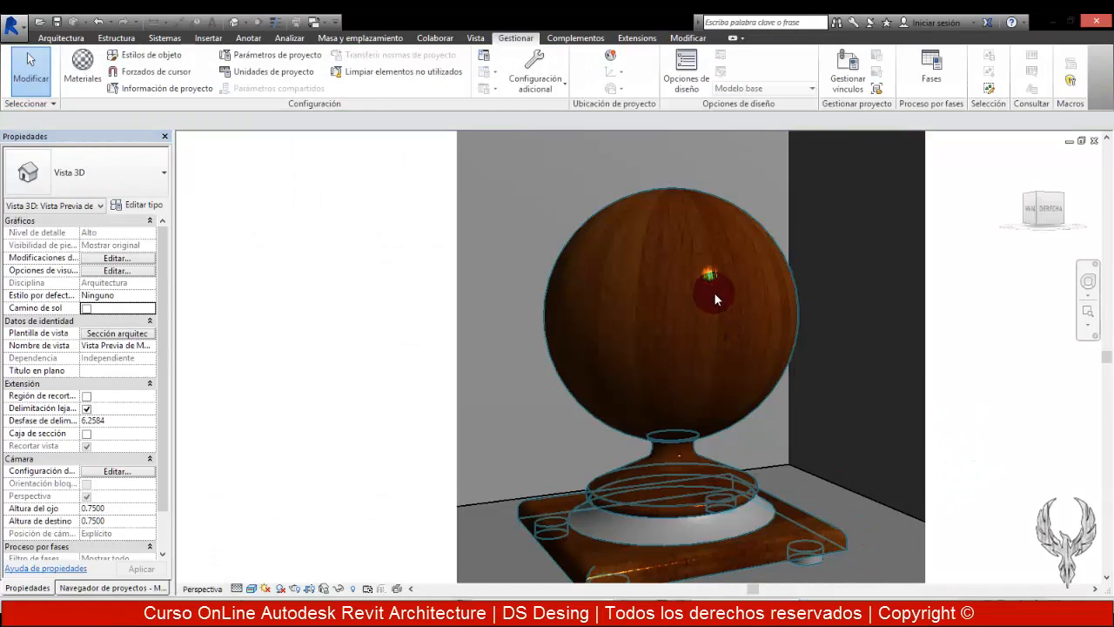
{"action": "left_click", "coordinate": [714, 292]}
{"action": "left_click", "coordinate": [990, 351]}
Render the perspective view of the Trebejo at Media quality with the Exterior: Sólo sol lighting scheme
{"action": "scroll", "coordinate": [816, 306], "scroll_direction": "up", "scroll_amount": 5}
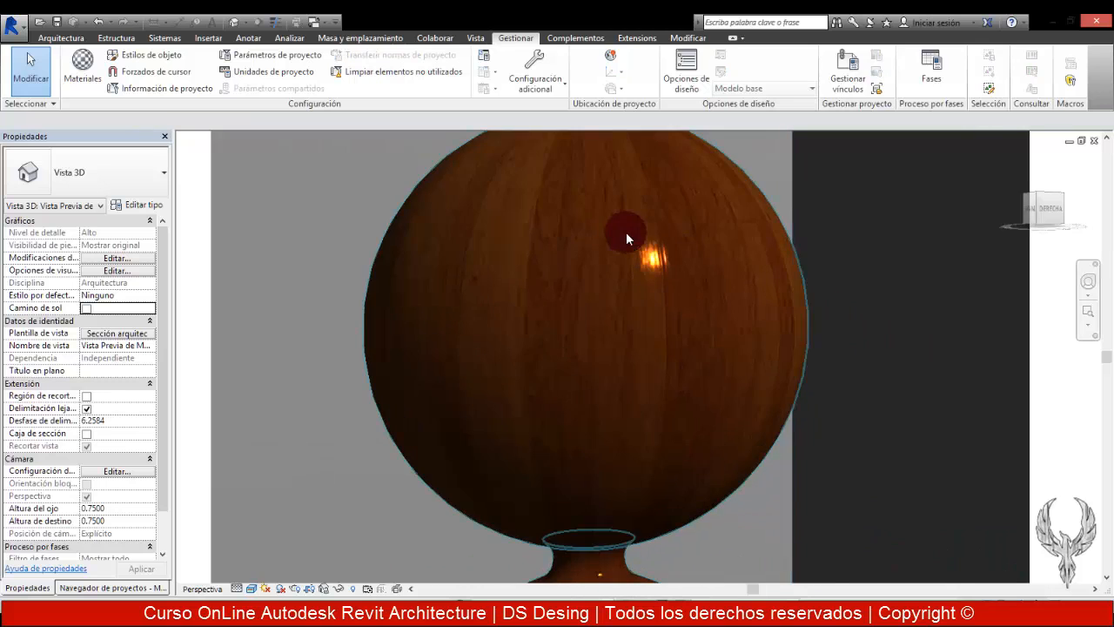
{"action": "scroll", "coordinate": [626, 233], "scroll_direction": "up", "scroll_amount": 3}
{"action": "scroll", "coordinate": [679, 306], "scroll_direction": "down", "scroll_amount": 6}
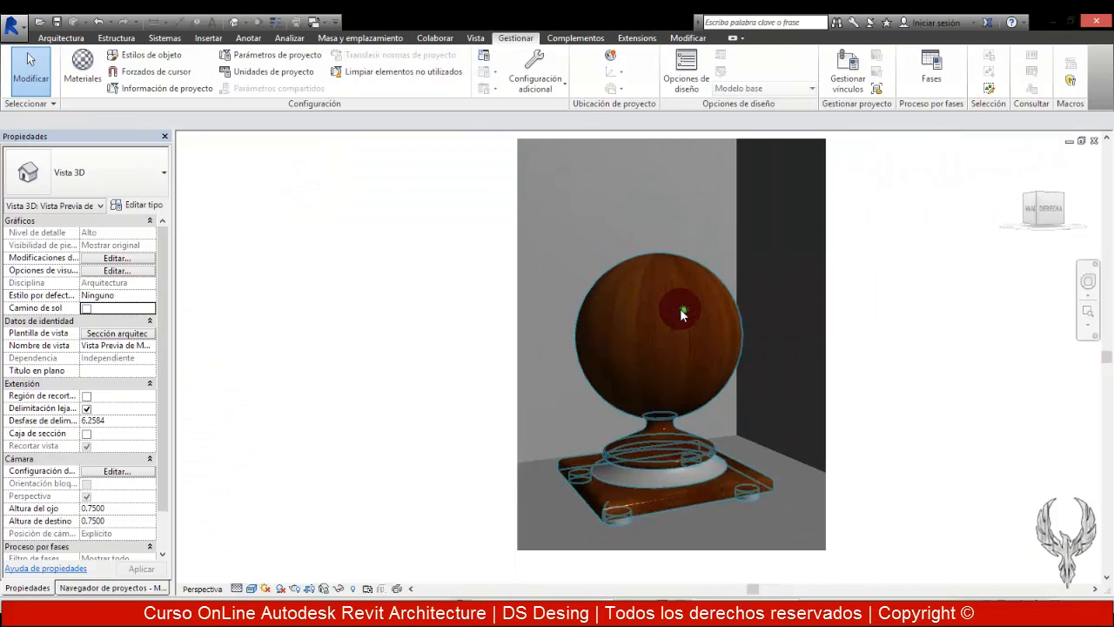
{"action": "scroll", "coordinate": [682, 315], "scroll_direction": "up", "scroll_amount": 2}
{"action": "left_click", "coordinate": [295, 588]}
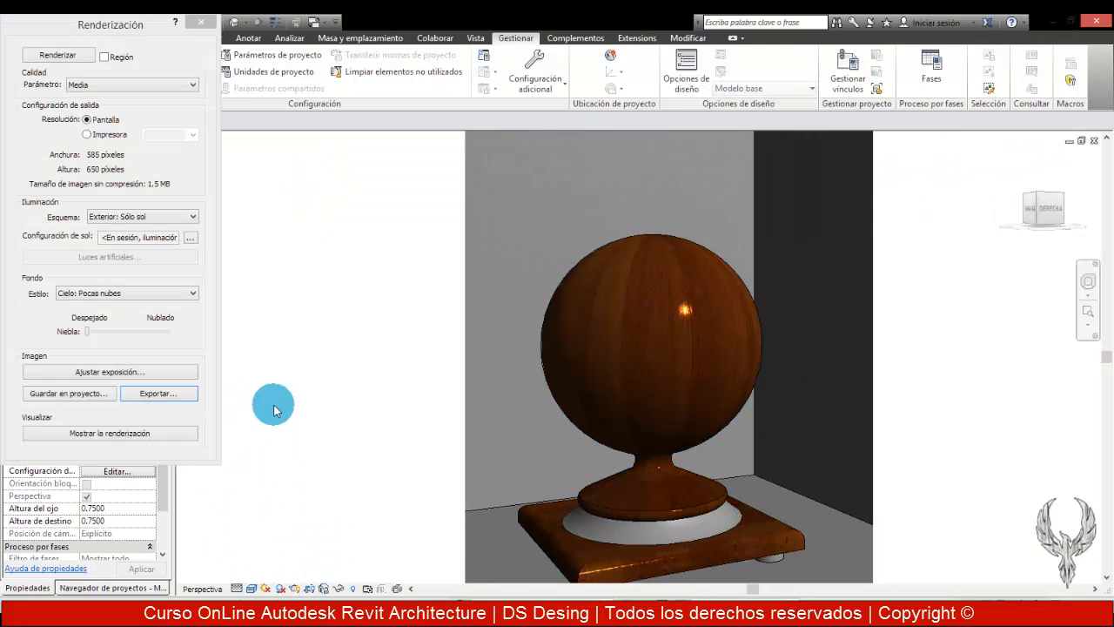
{"action": "left_click", "coordinate": [52, 57]}
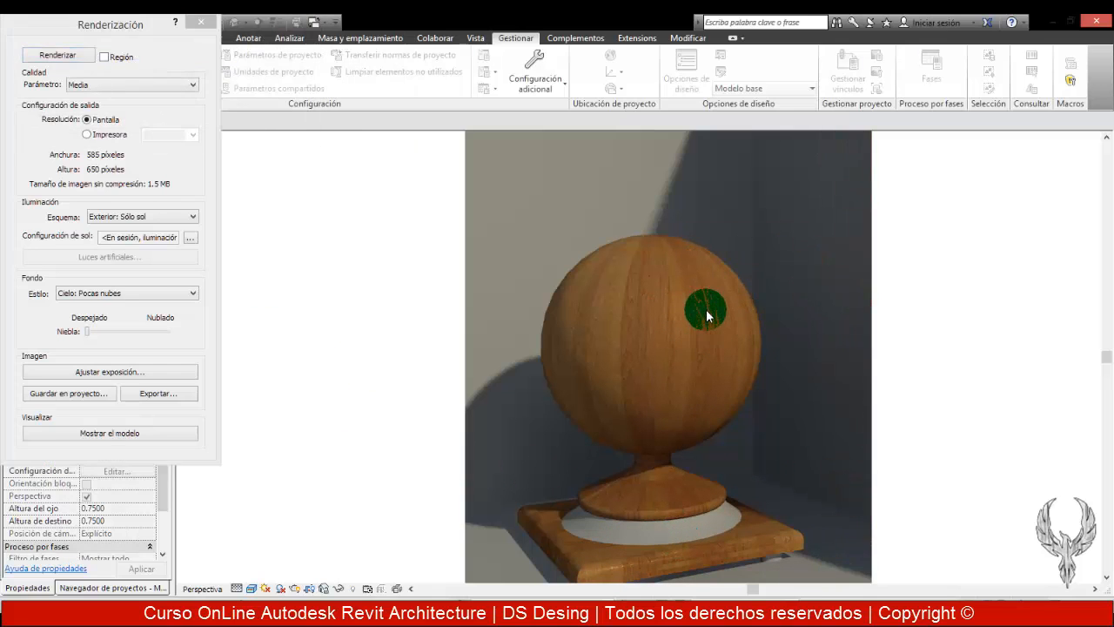
Examine the new rendering up close, focusing on the reflections along the wooden base's front edge
{"action": "scroll", "coordinate": [708, 320], "scroll_direction": "up", "scroll_amount": 5}
{"action": "scroll", "coordinate": [705, 307], "scroll_direction": "down", "scroll_amount": 5}
{"action": "scroll", "coordinate": [696, 265], "scroll_direction": "down", "scroll_amount": 4}
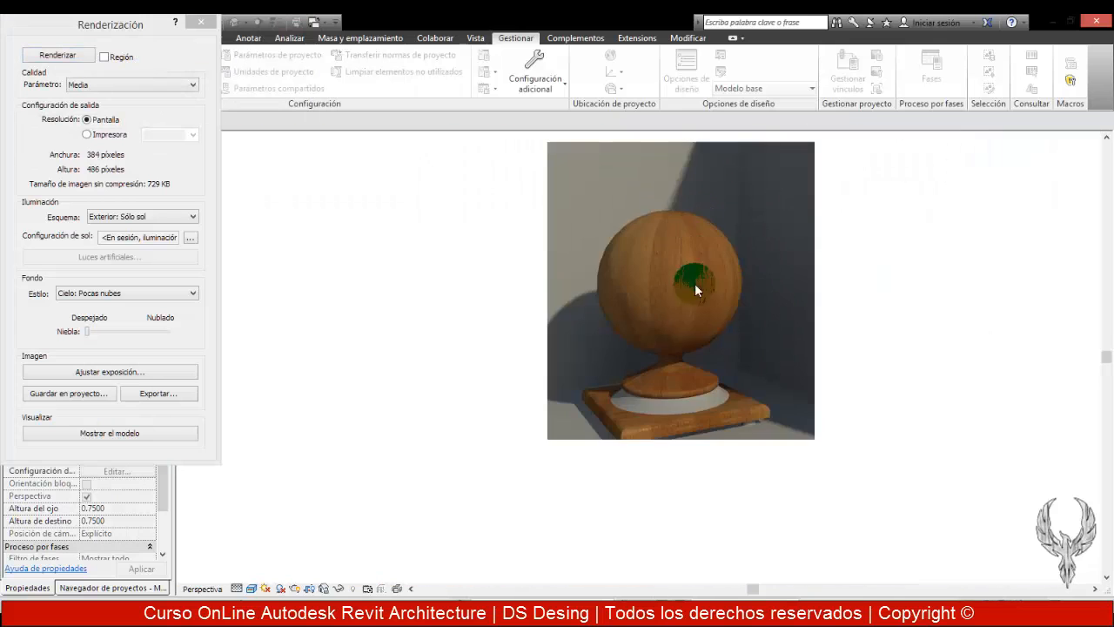
{"action": "scroll", "coordinate": [634, 462], "scroll_direction": "up", "scroll_amount": 6}
{"action": "scroll", "coordinate": [718, 274], "scroll_direction": "up", "scroll_amount": 2}
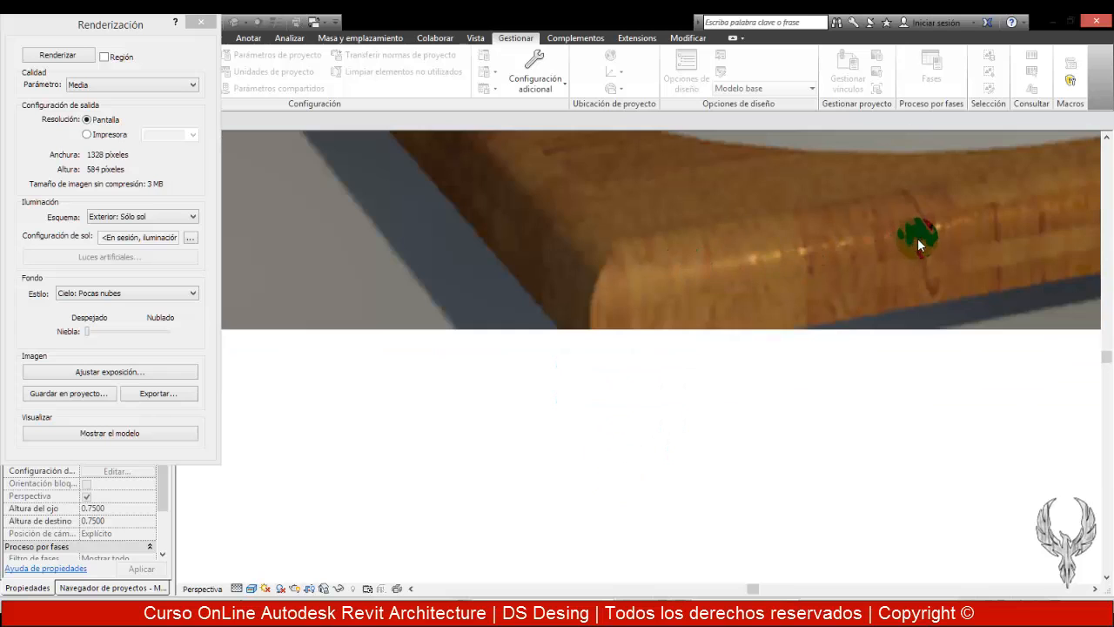
{"action": "scroll", "coordinate": [532, 293], "scroll_direction": "down", "scroll_amount": 3}
{"action": "scroll", "coordinate": [848, 241], "scroll_direction": "down", "scroll_amount": 2}
{"action": "scroll", "coordinate": [960, 223], "scroll_direction": "up", "scroll_amount": 2}
{"action": "scroll", "coordinate": [810, 308], "scroll_direction": "down", "scroll_amount": 2}
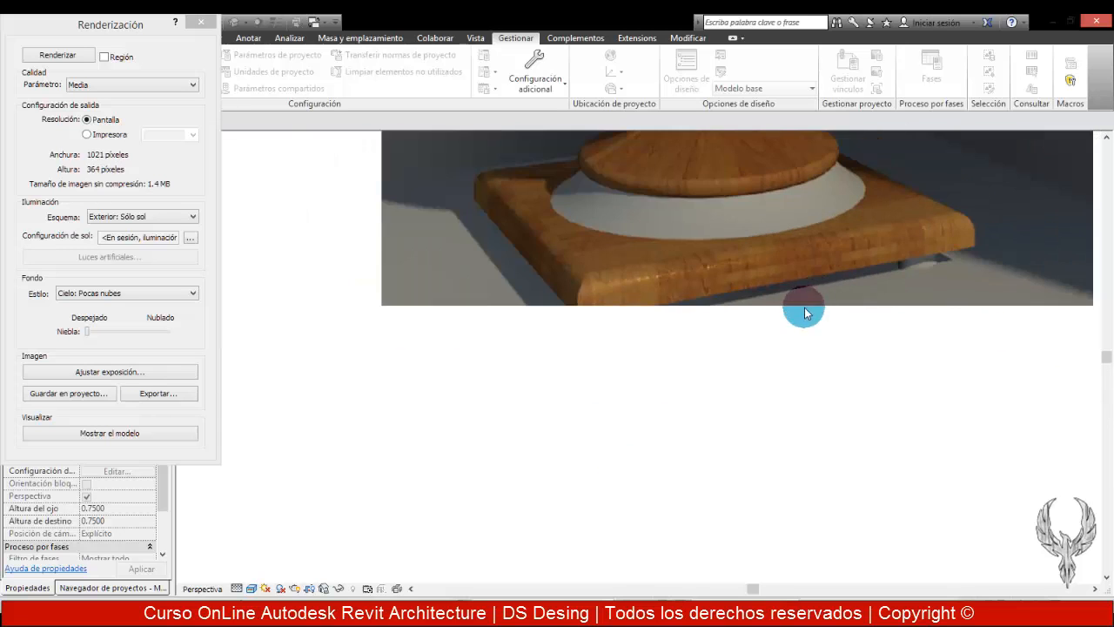
{"action": "scroll", "coordinate": [684, 244], "scroll_direction": "up", "scroll_amount": 3}
{"action": "scroll", "coordinate": [797, 321], "scroll_direction": "down", "scroll_amount": 3}
Examine the rendered sphere's wood grain and the edge of the shadow on the wall behind it
{"action": "scroll", "coordinate": [803, 261], "scroll_direction": "up", "scroll_amount": 4}
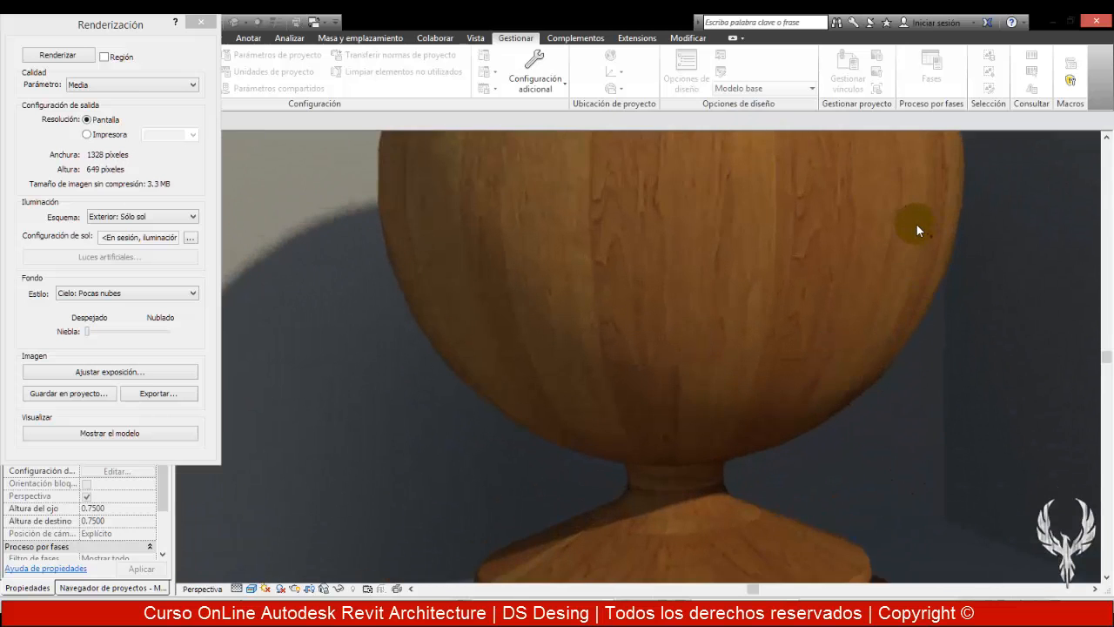
{"action": "scroll", "coordinate": [928, 191], "scroll_direction": "down", "scroll_amount": 3}
{"action": "scroll", "coordinate": [878, 286], "scroll_direction": "up", "scroll_amount": 4}
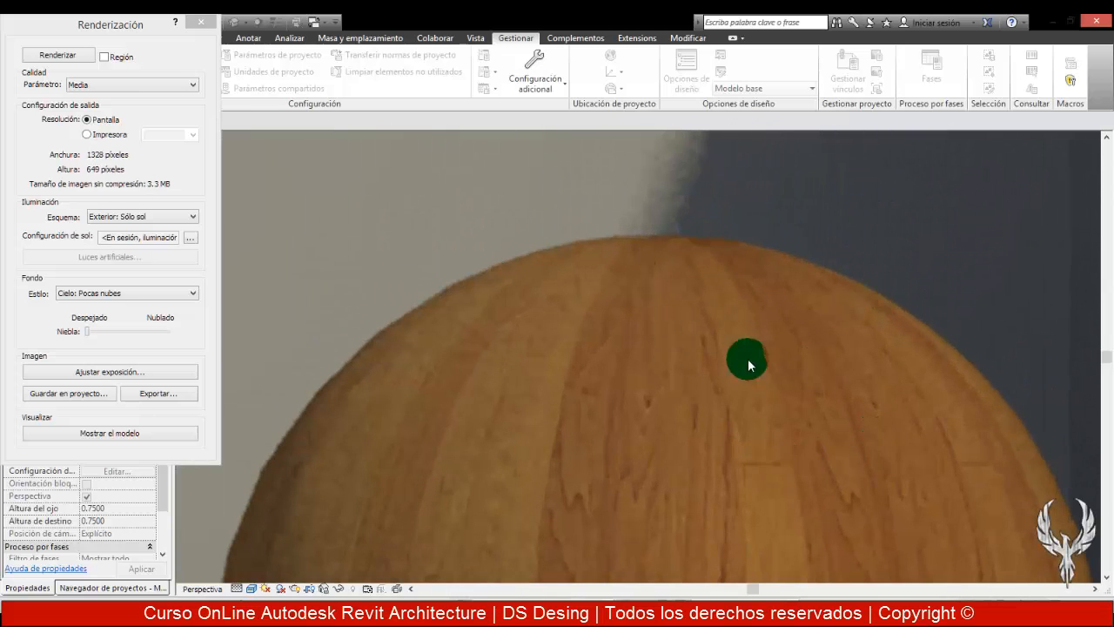
{"action": "scroll", "coordinate": [735, 347], "scroll_direction": "down", "scroll_amount": 3}
{"action": "scroll", "coordinate": [743, 248], "scroll_direction": "up", "scroll_amount": 4}
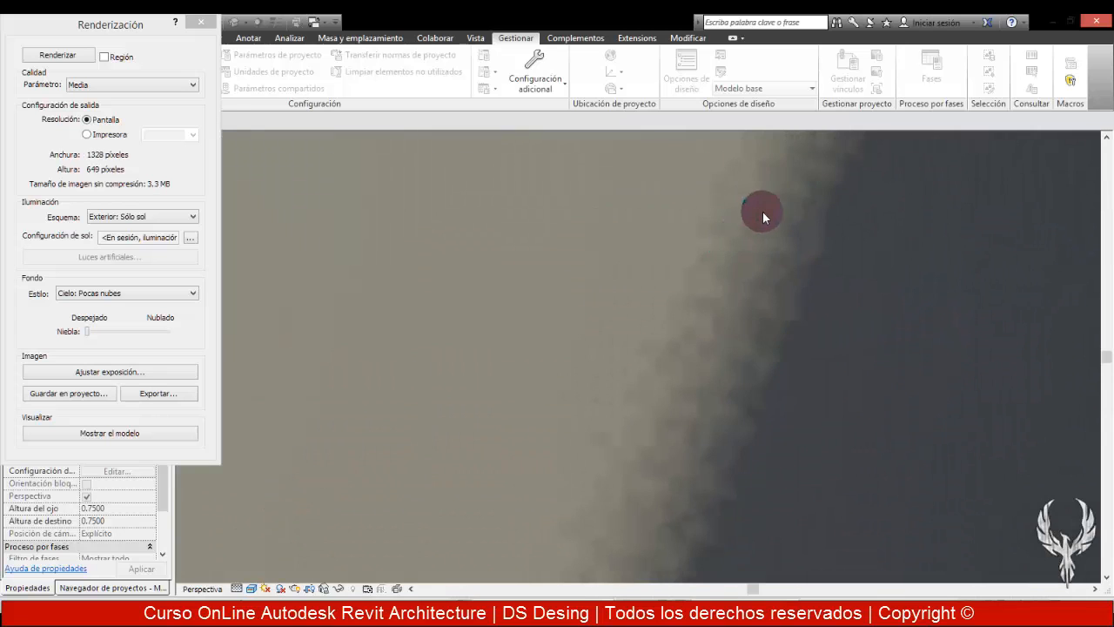
{"action": "scroll", "coordinate": [766, 289], "scroll_direction": "down", "scroll_amount": 1}
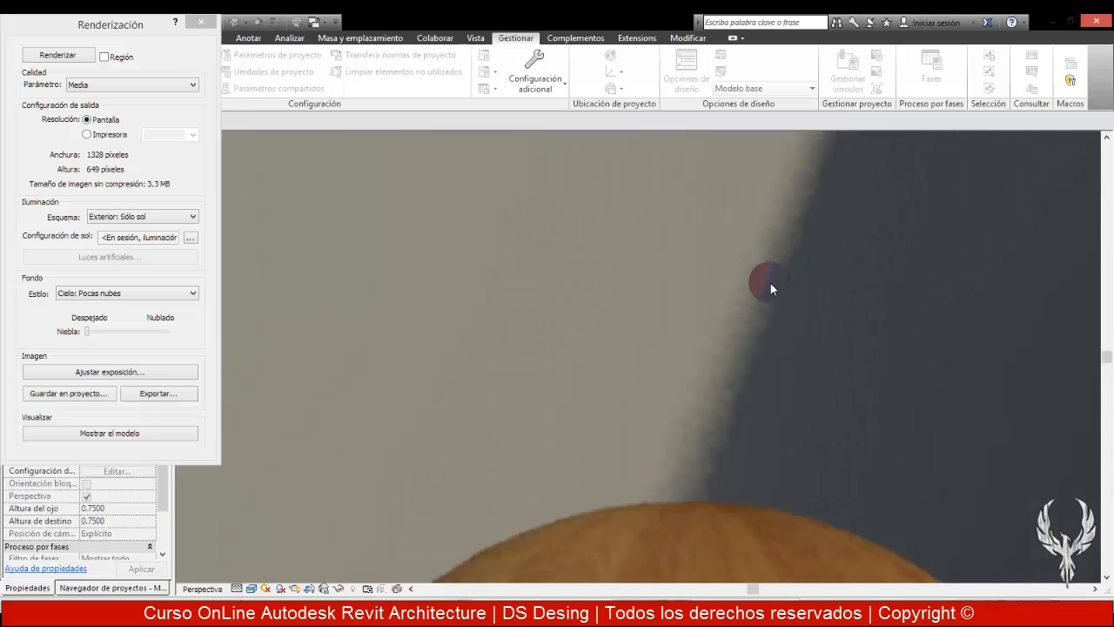
{"action": "scroll", "coordinate": [756, 328], "scroll_direction": "up", "scroll_amount": 1}
{"action": "scroll", "coordinate": [756, 328], "scroll_direction": "down", "scroll_amount": 1}
{"action": "scroll", "coordinate": [727, 334], "scroll_direction": "down", "scroll_amount": 3}
{"action": "scroll", "coordinate": [719, 344], "scroll_direction": "up", "scroll_amount": 4}
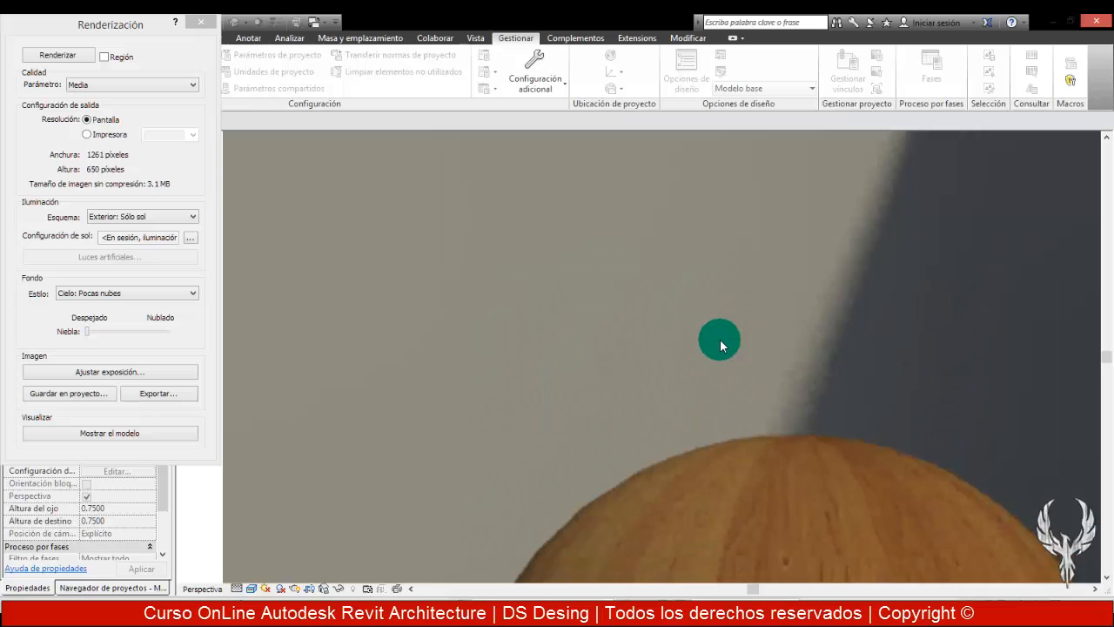
{"action": "scroll", "coordinate": [738, 322], "scroll_direction": "down", "scroll_amount": 4}
{"action": "scroll", "coordinate": [586, 474], "scroll_direction": "up", "scroll_amount": 5}
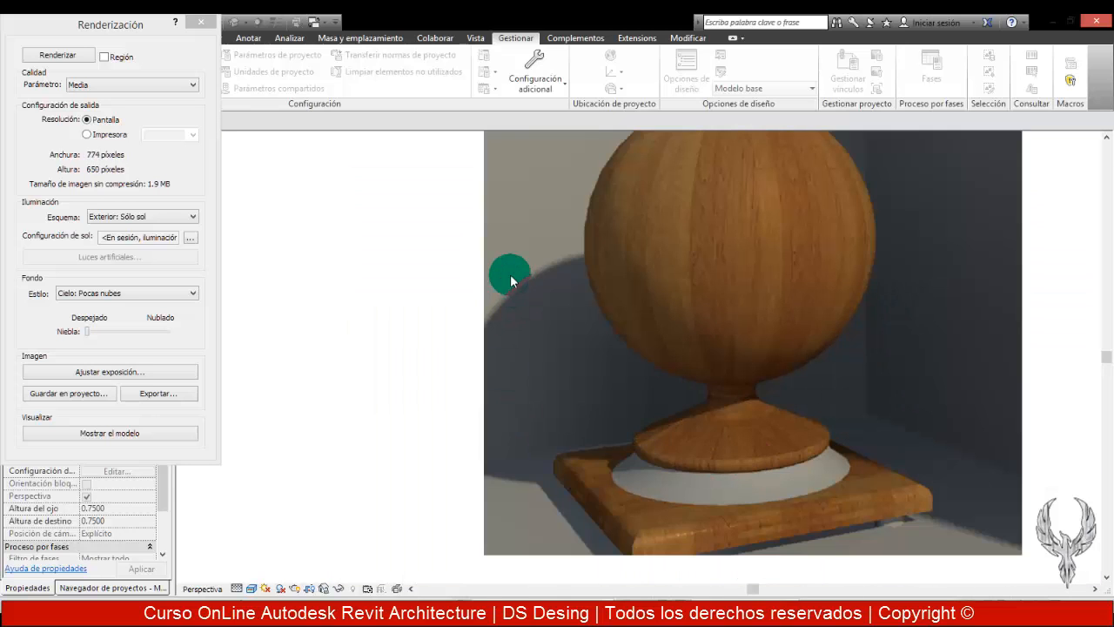
Examine the sphere's cast shadow and the rendered base, ending with the whole rendering in view
{"action": "scroll", "coordinate": [512, 280], "scroll_direction": "up", "scroll_amount": 3}
{"action": "scroll", "coordinate": [500, 258], "scroll_direction": "down", "scroll_amount": 1}
{"action": "scroll", "coordinate": [499, 259], "scroll_direction": "down", "scroll_amount": 3}
{"action": "scroll", "coordinate": [577, 338], "scroll_direction": "up", "scroll_amount": 2}
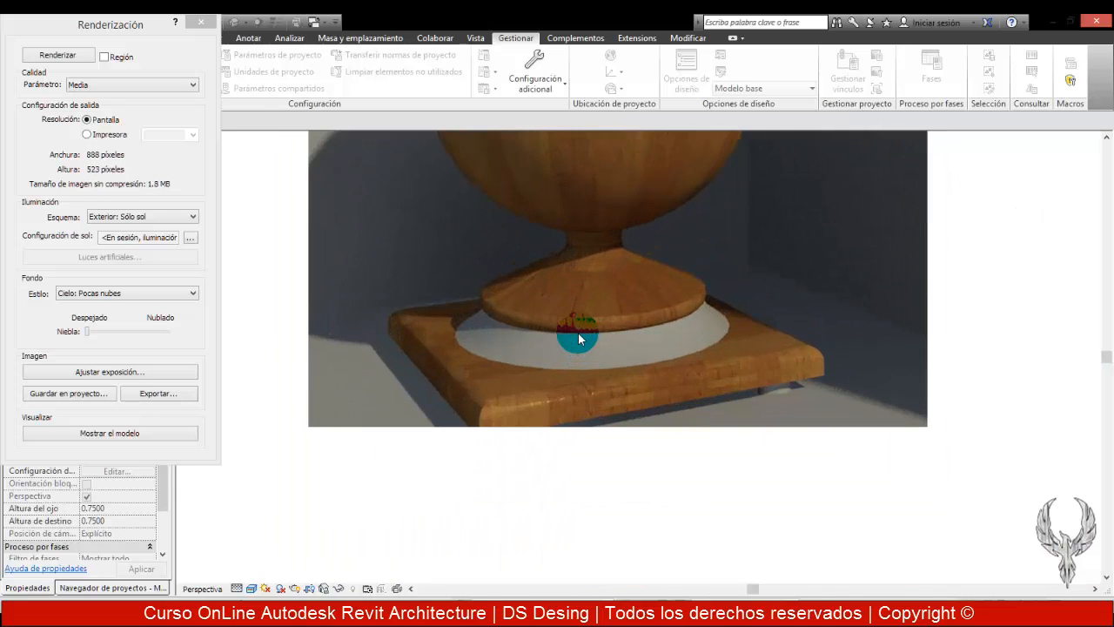
{"action": "scroll", "coordinate": [559, 283], "scroll_direction": "down", "scroll_amount": 3}
{"action": "scroll", "coordinate": [569, 266], "scroll_direction": "up", "scroll_amount": 3}
{"action": "scroll", "coordinate": [569, 265], "scroll_direction": "down", "scroll_amount": 2}
{"action": "scroll", "coordinate": [585, 292], "scroll_direction": "up", "scroll_amount": 1}
{"action": "scroll", "coordinate": [577, 241], "scroll_direction": "down", "scroll_amount": 2}
{"action": "middle_click_drag", "start_coordinate": [577, 241], "coordinate": [590, 326]}
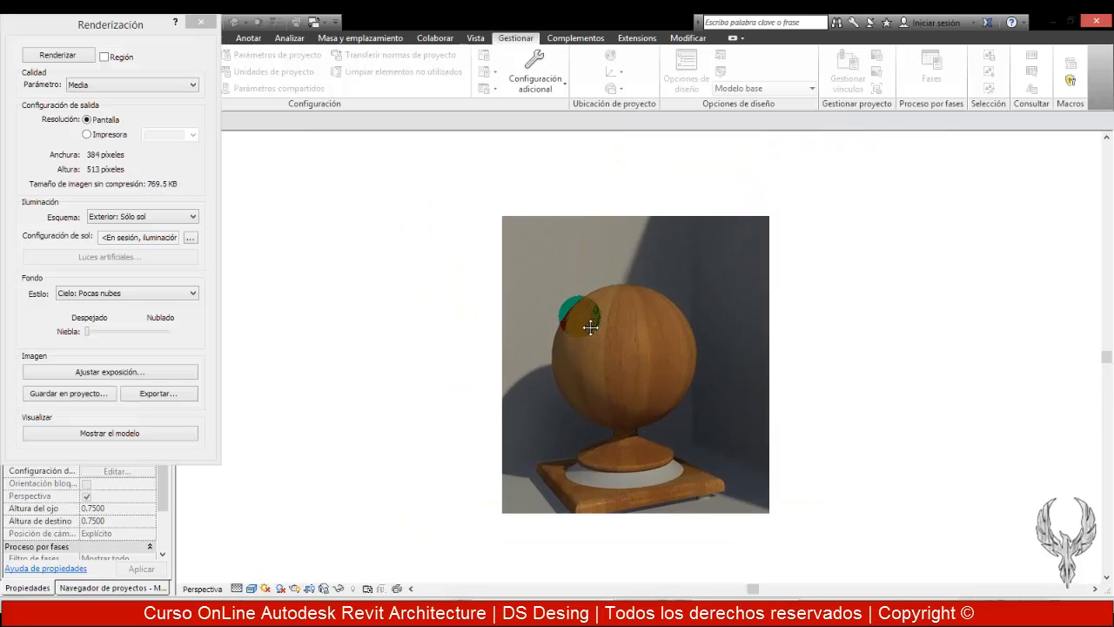
{"action": "scroll", "coordinate": [583, 320], "scroll_direction": "up", "scroll_amount": 3}
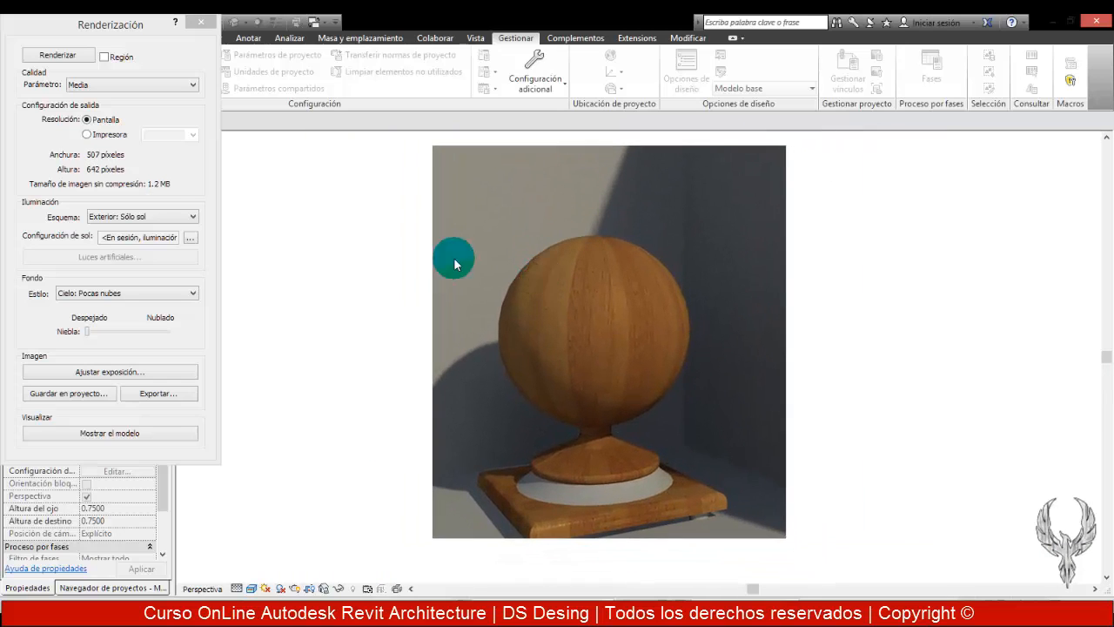
Try the Óptima render quality and restore the quality parameter to Media
{"action": "left_click", "coordinate": [110, 84]}
{"action": "left_click", "coordinate": [118, 106]}
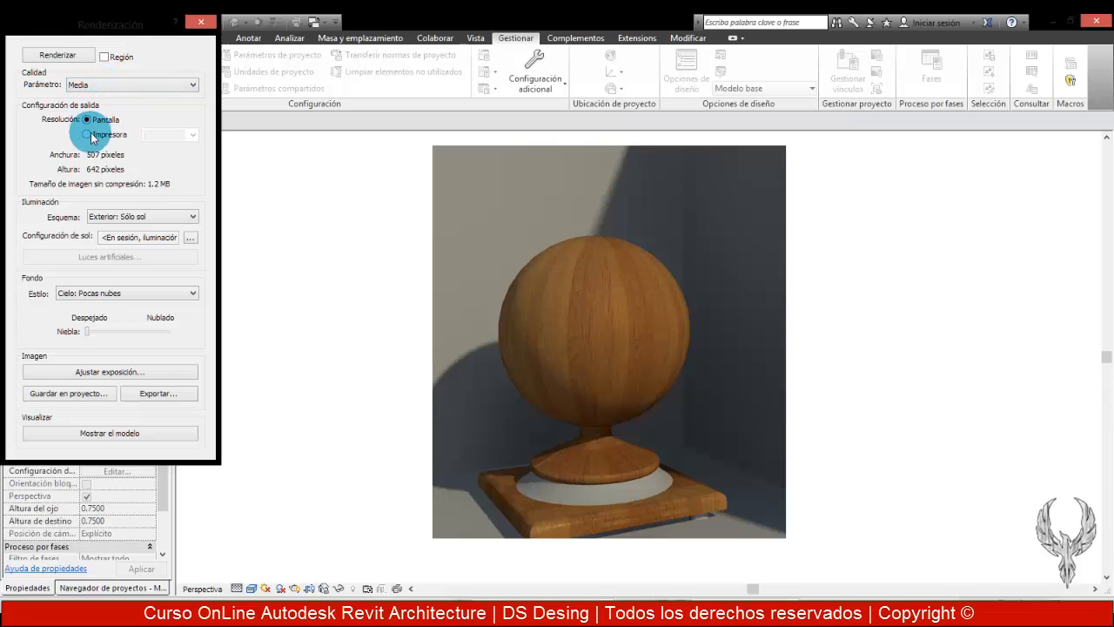
{"action": "left_click", "coordinate": [111, 86]}
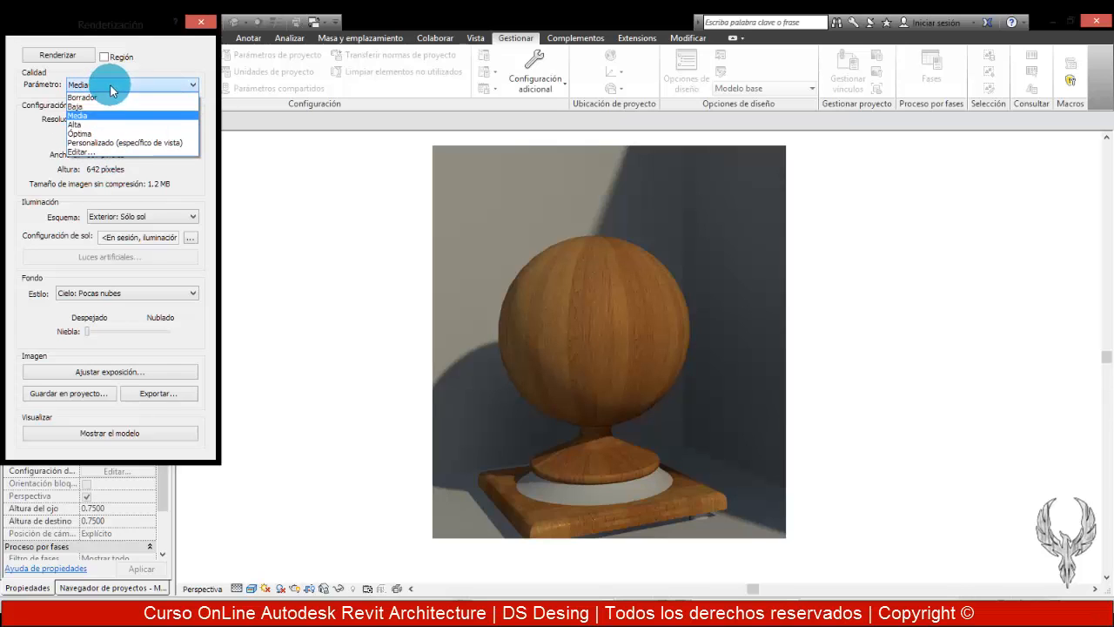
{"action": "left_click", "coordinate": [80, 134]}
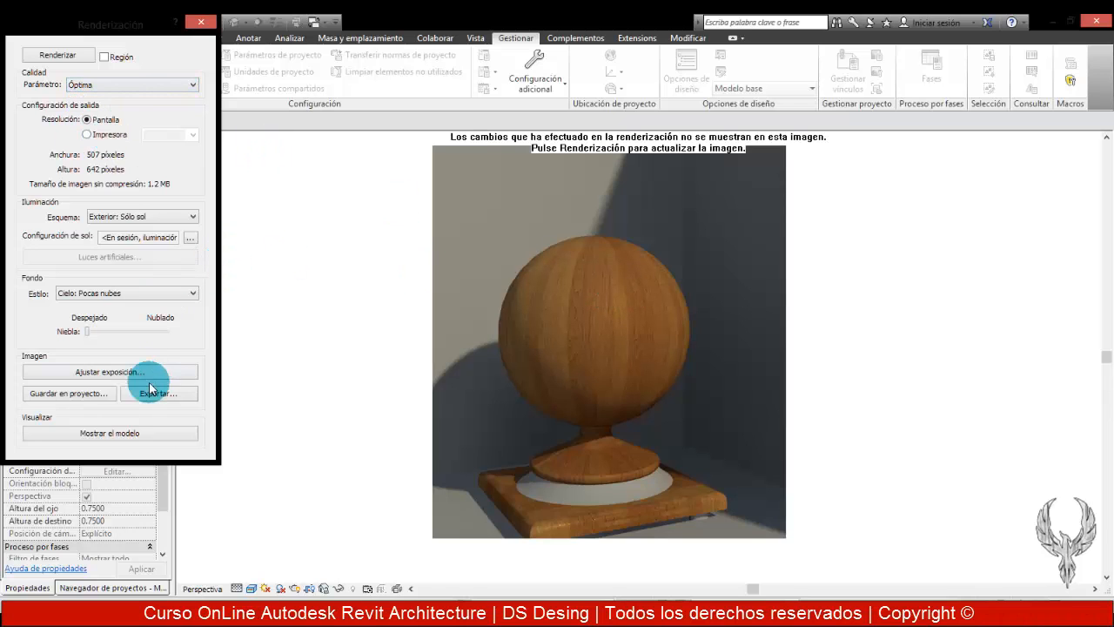
{"action": "left_click", "coordinate": [80, 86]}
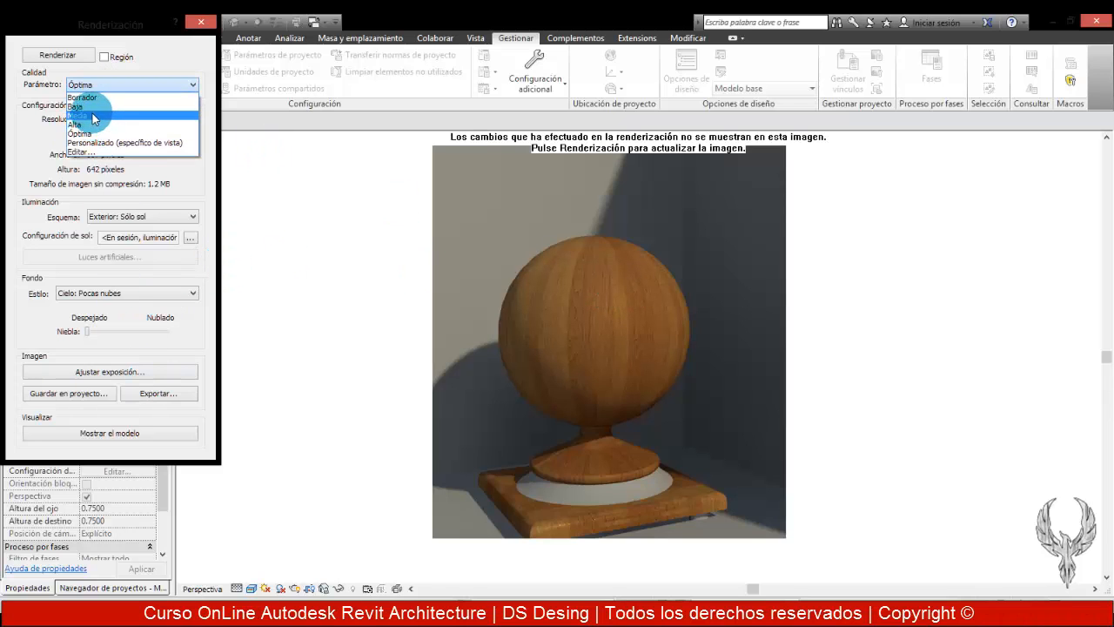
{"action": "left_click", "coordinate": [93, 115]}
{"action": "left_click", "coordinate": [831, 389]}
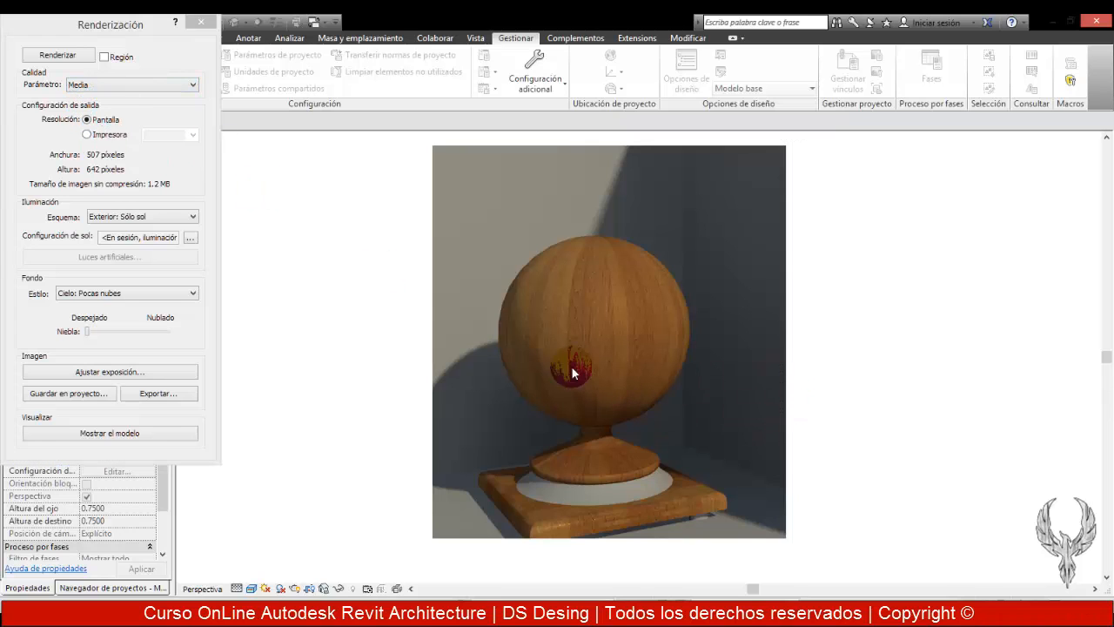
Close the rendering settings and examine the highlight on the sphere in the model view
{"action": "left_click", "coordinate": [202, 22]}
{"action": "left_click", "coordinate": [866, 400]}
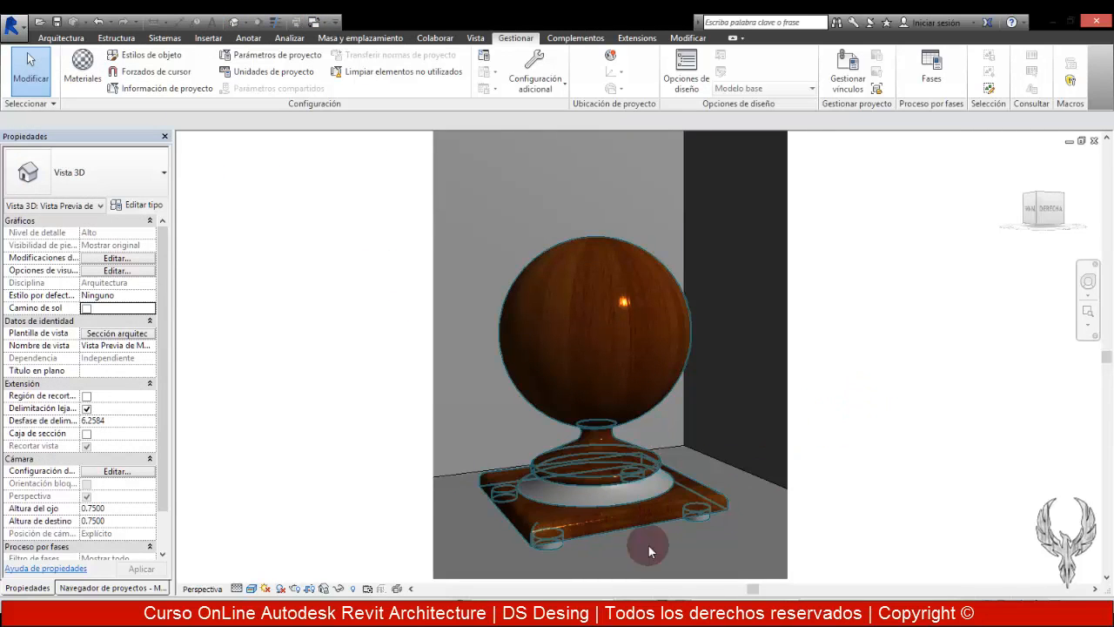
{"action": "scroll", "coordinate": [624, 309], "scroll_direction": "up", "scroll_amount": 4}
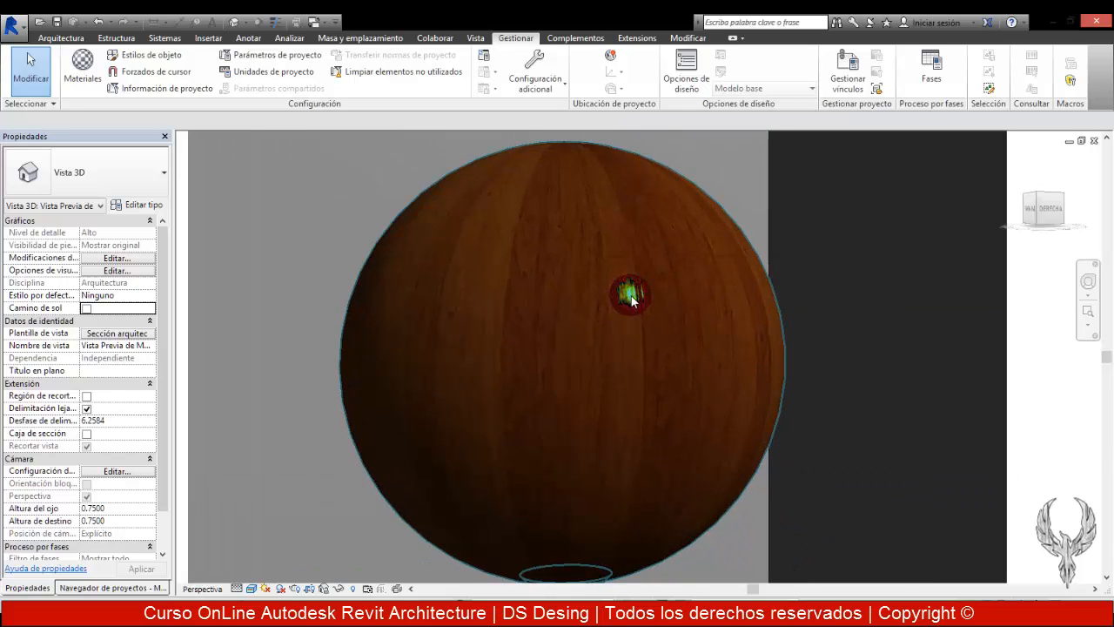
Reopen the rendering settings, examine the sphere's wood grain in the stored rendering, and switch back to the model display
{"action": "left_click", "coordinate": [294, 587]}
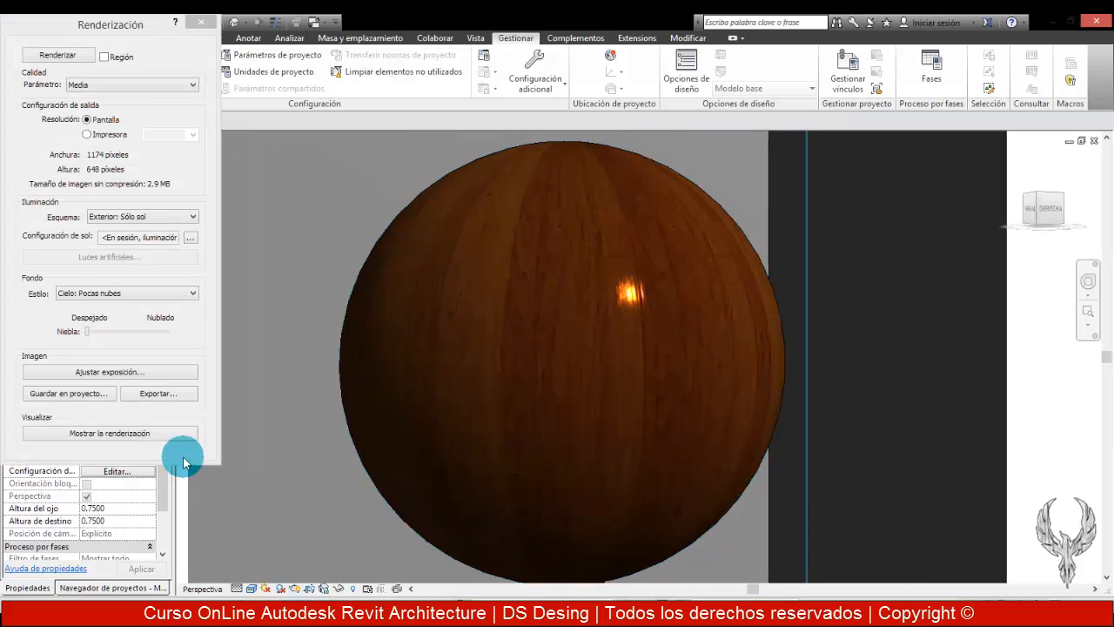
{"action": "left_click", "coordinate": [134, 431]}
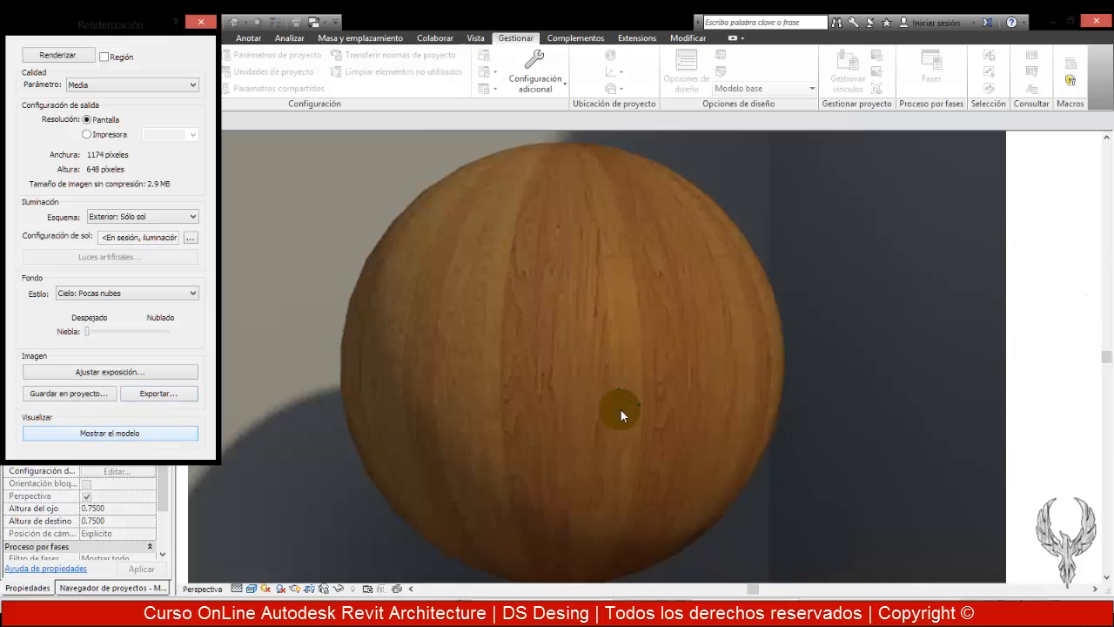
{"action": "scroll", "coordinate": [614, 302], "scroll_direction": "up", "scroll_amount": 3}
{"action": "scroll", "coordinate": [609, 322], "scroll_direction": "down", "scroll_amount": 3}
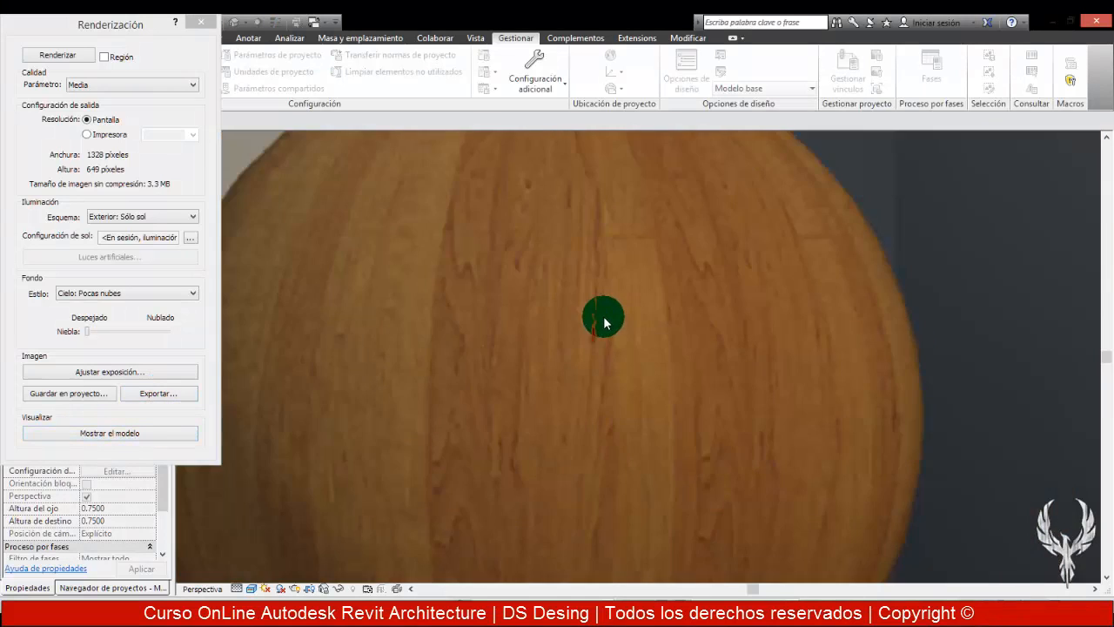
{"action": "scroll", "coordinate": [599, 316], "scroll_direction": "up", "scroll_amount": 4}
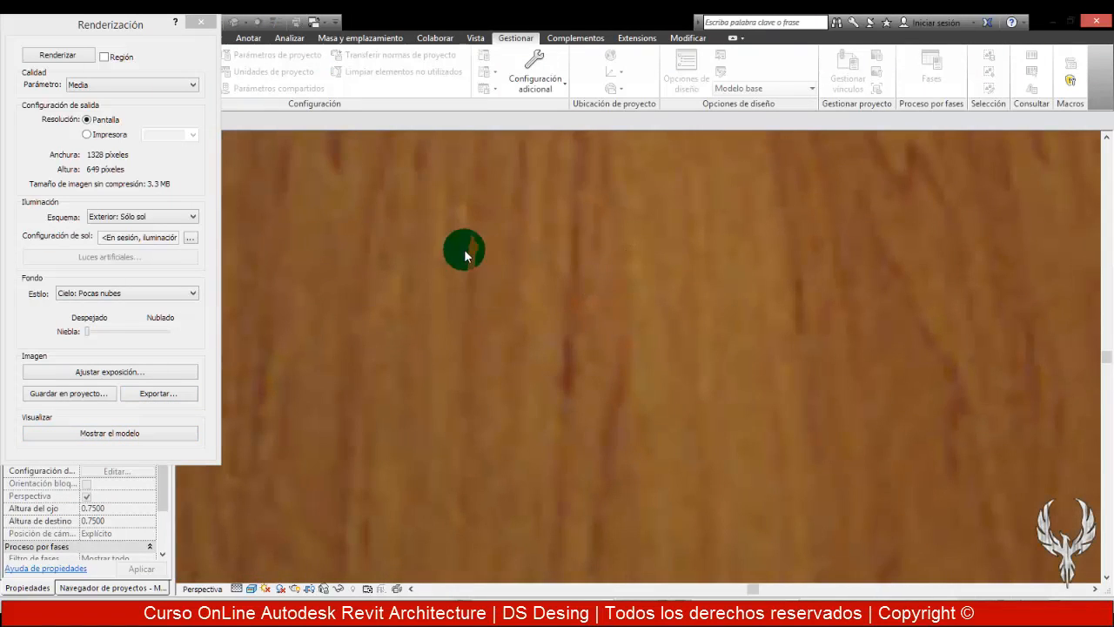
{"action": "scroll", "coordinate": [562, 446], "scroll_direction": "down", "scroll_amount": 5}
{"action": "scroll", "coordinate": [615, 307], "scroll_direction": "down", "scroll_amount": 1}
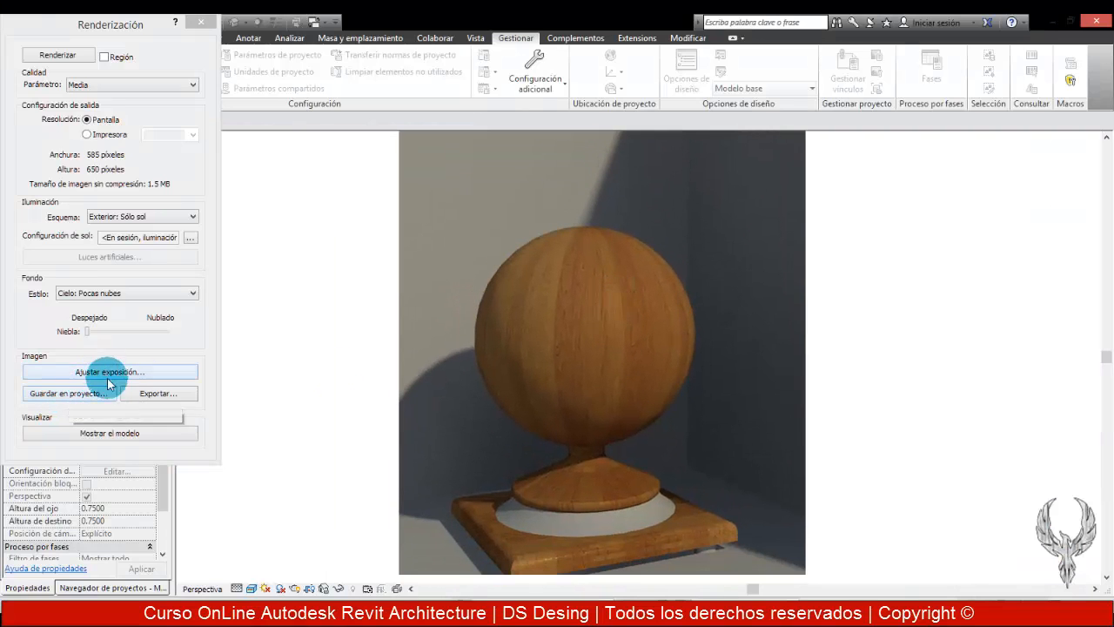
{"action": "left_click", "coordinate": [115, 432]}
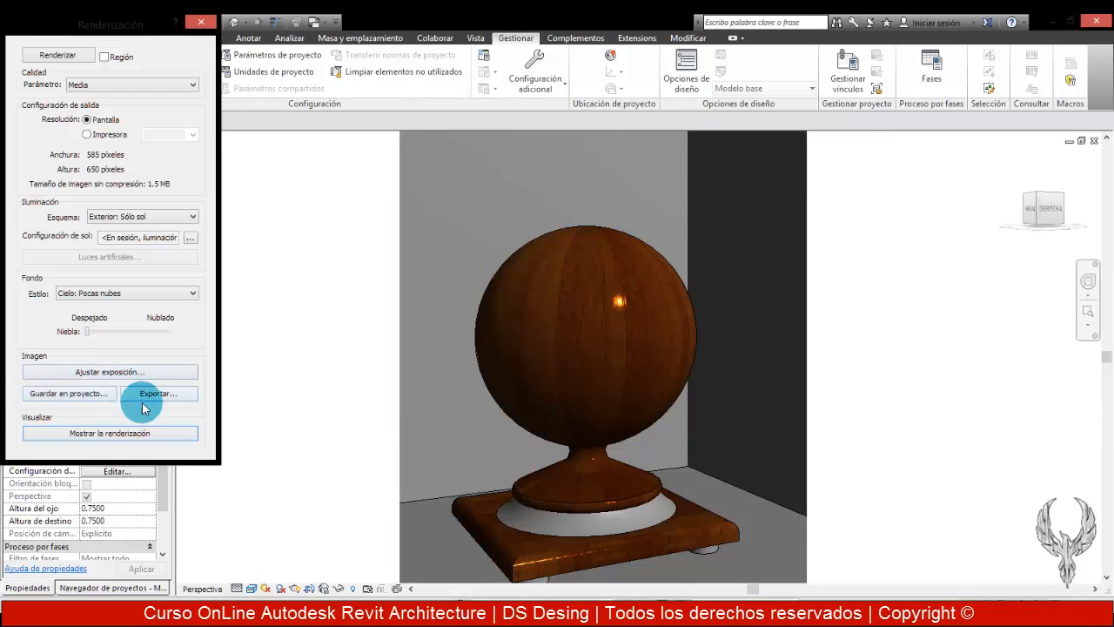
Show the stored rendering, examine the wood on the sphere and the base, and close the rendering settings
{"action": "left_click", "coordinate": [117, 435]}
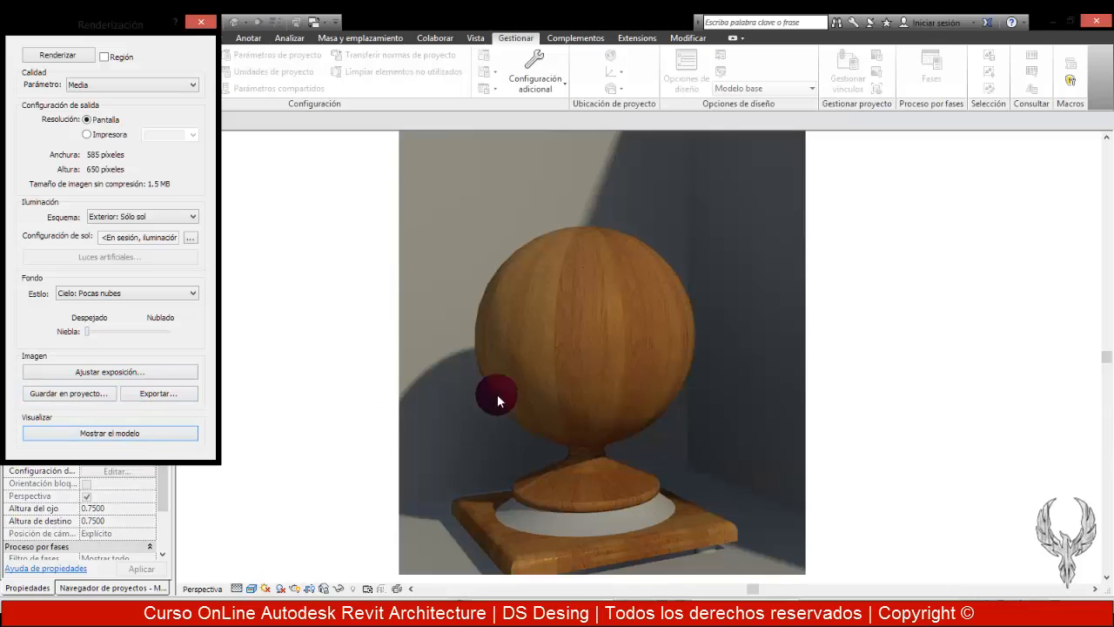
{"action": "scroll", "coordinate": [617, 296], "scroll_direction": "up", "scroll_amount": 5}
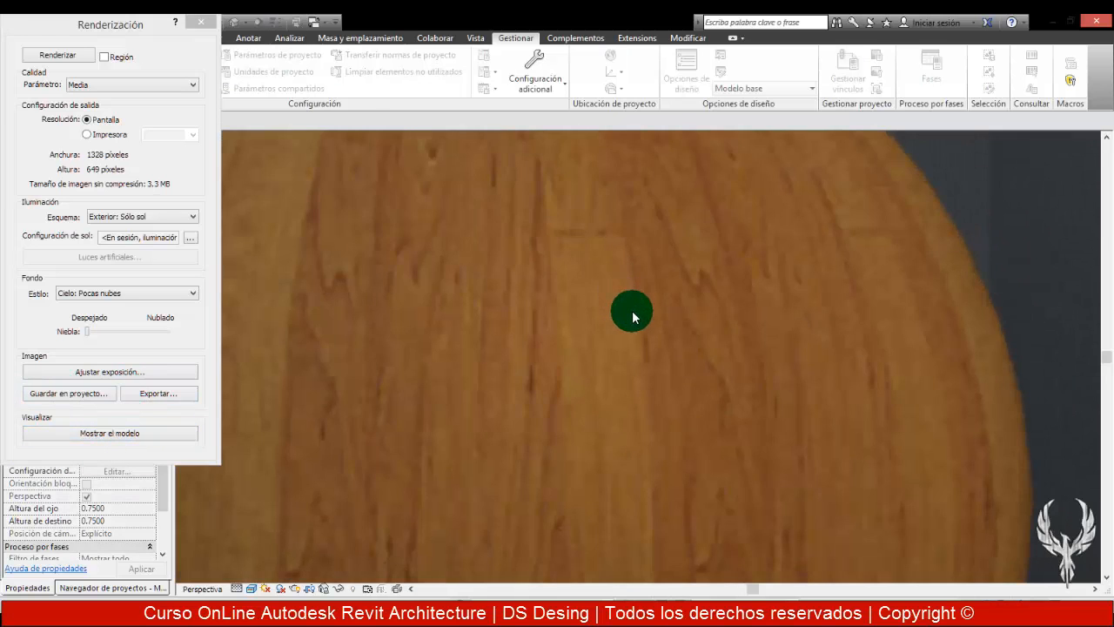
{"action": "scroll", "coordinate": [637, 333], "scroll_direction": "down", "scroll_amount": 6}
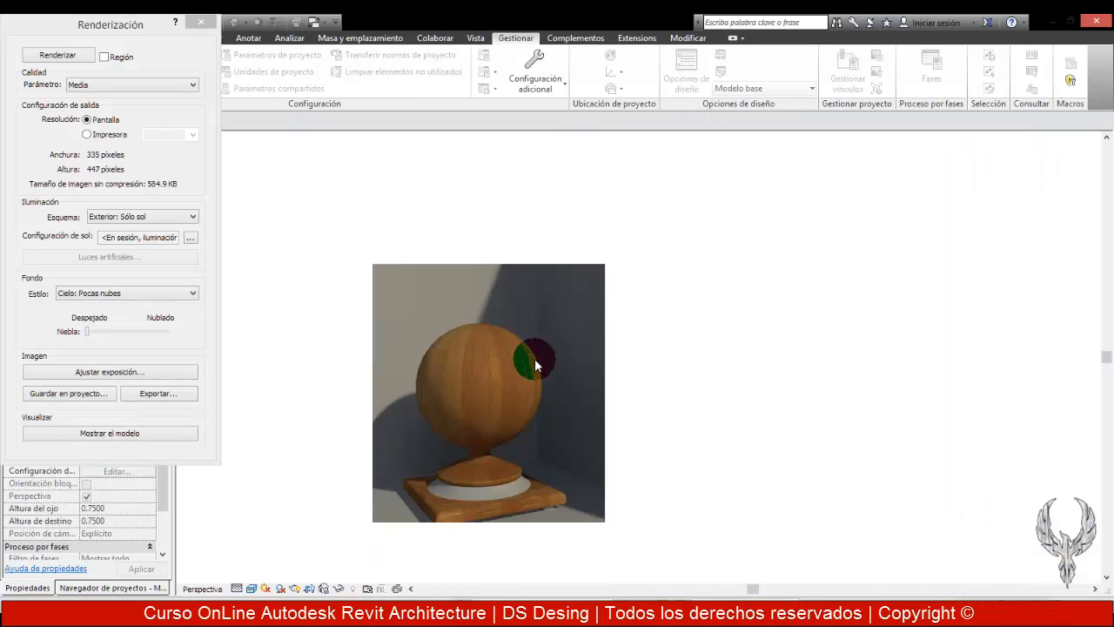
{"action": "scroll", "coordinate": [444, 523], "scroll_direction": "up", "scroll_amount": 3}
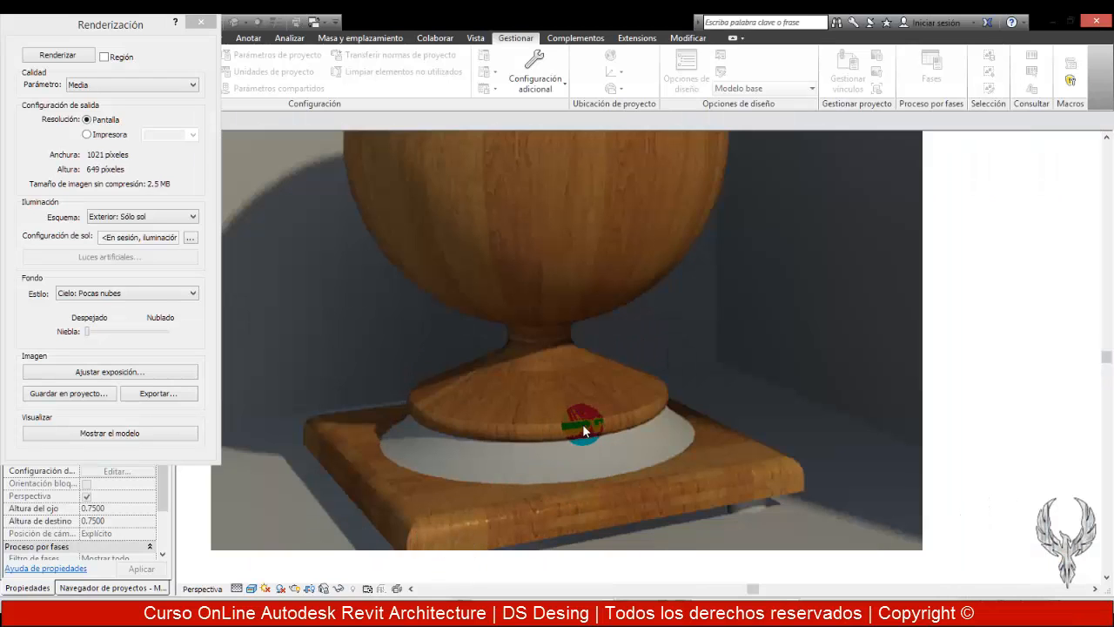
{"action": "scroll", "coordinate": [557, 353], "scroll_direction": "down", "scroll_amount": 4}
{"action": "left_click", "coordinate": [201, 21]}
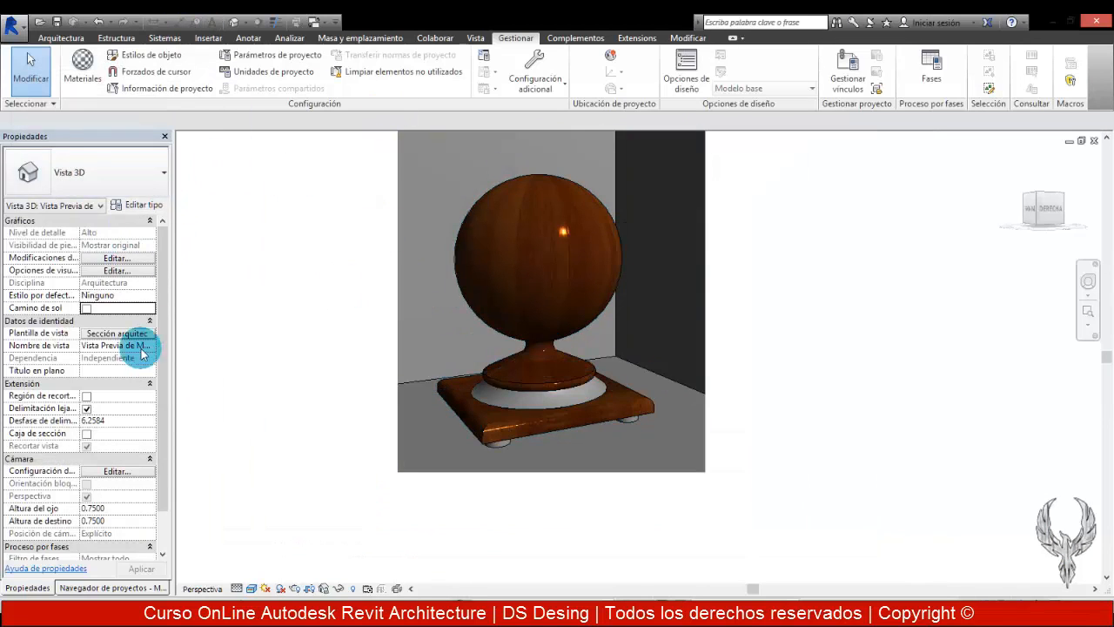
Set the direct reflectivity of the Trebejo's Madera-Duela 2 material to 30 and accept the material changes
{"action": "left_click", "coordinate": [471, 259]}
{"action": "left_click", "coordinate": [153, 297]}
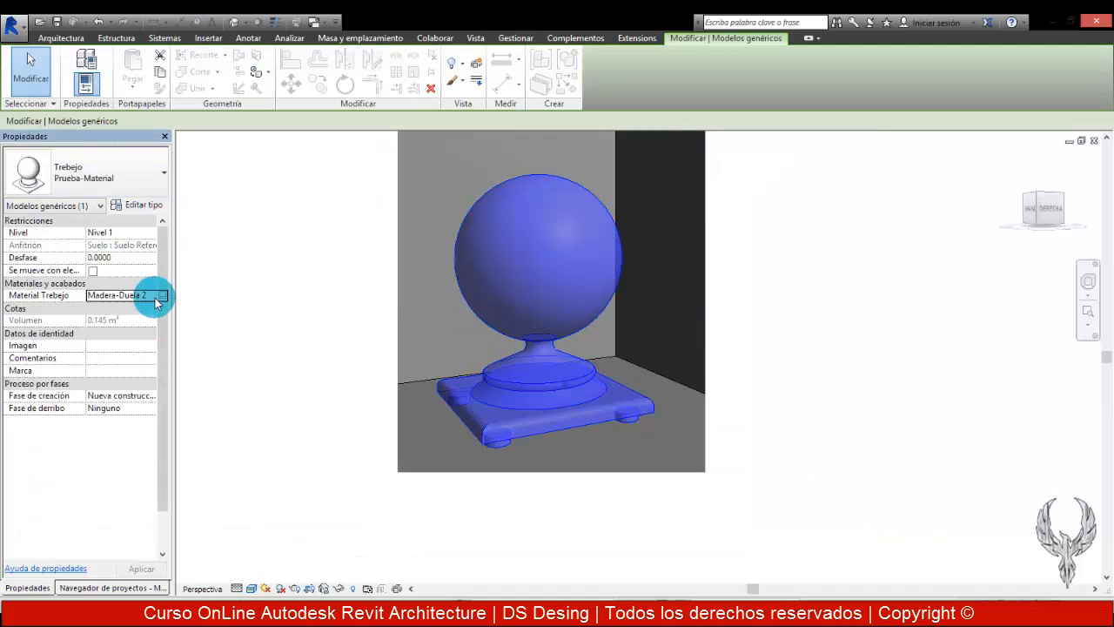
{"action": "left_click", "coordinate": [162, 296]}
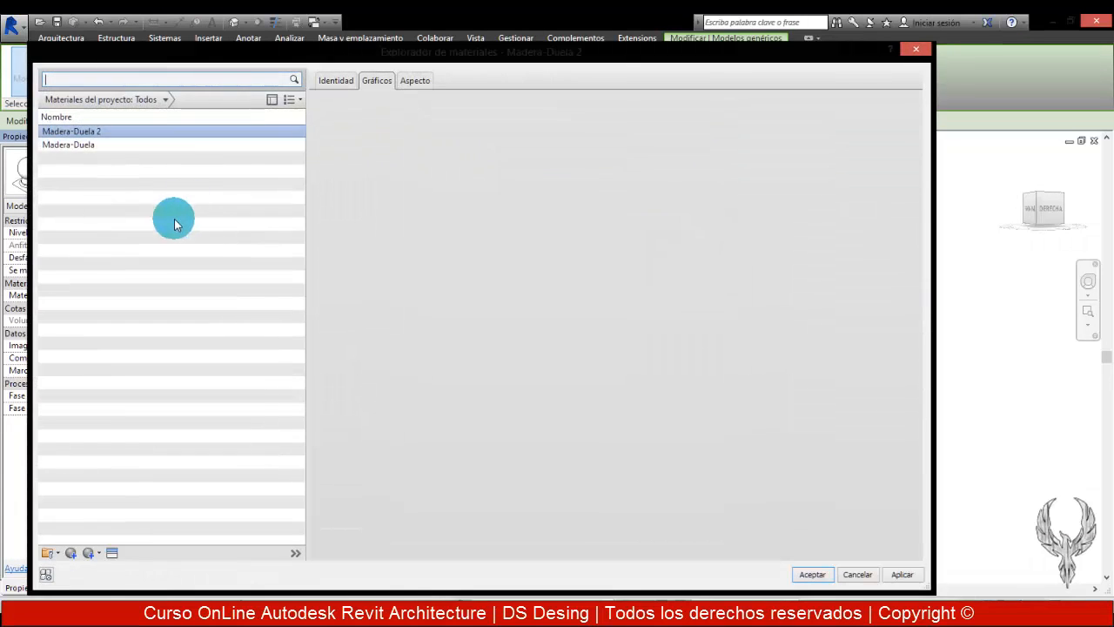
{"action": "left_click", "coordinate": [415, 80]}
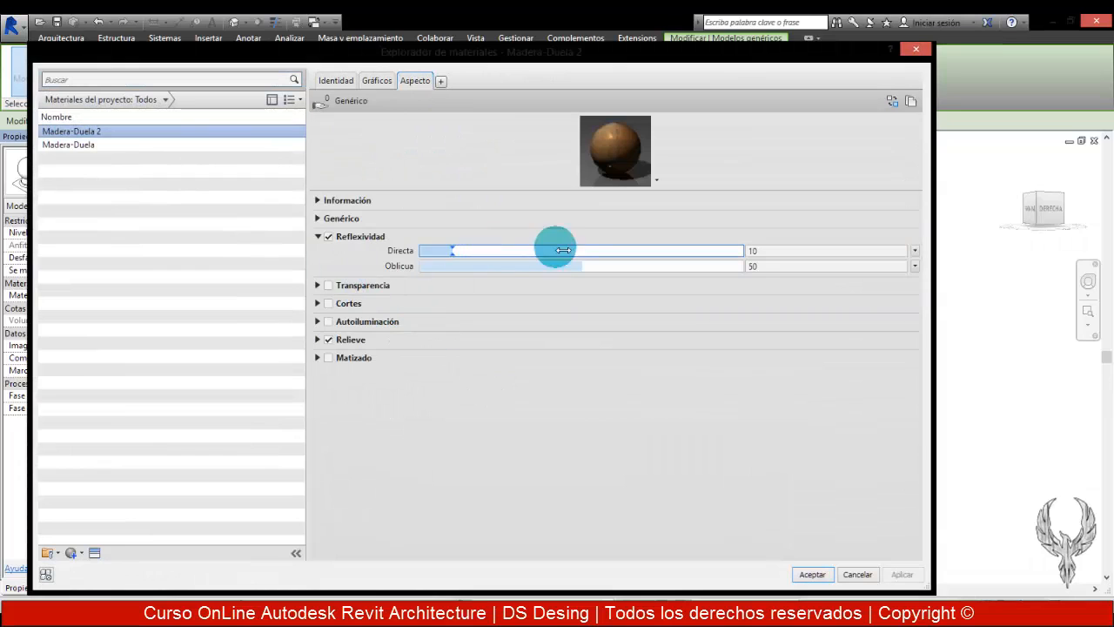
{"action": "left_click", "coordinate": [759, 251]}
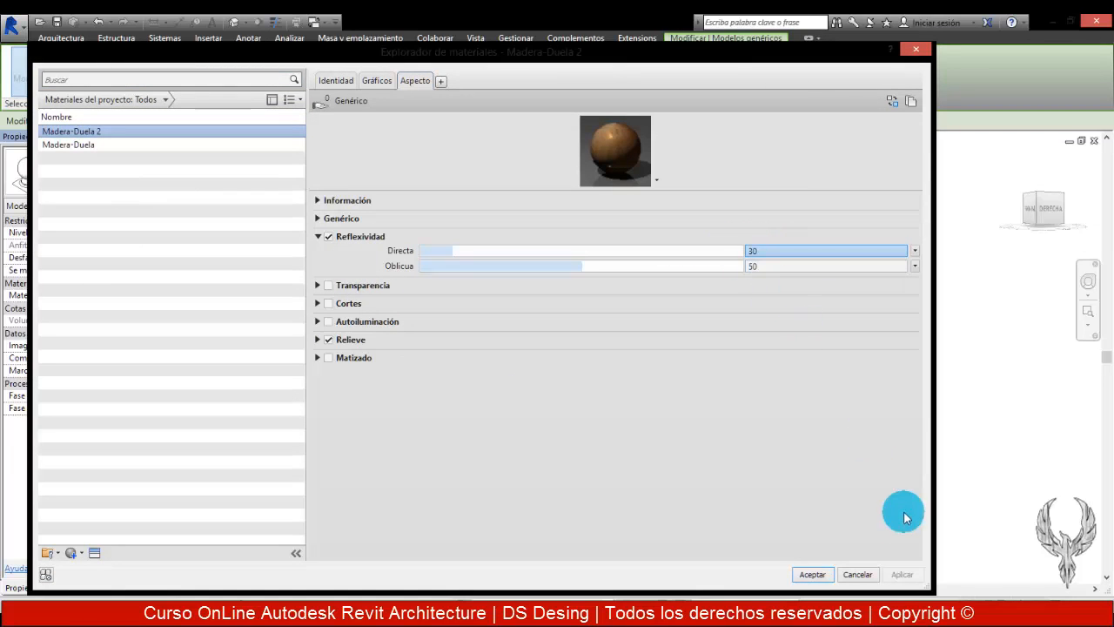
{"action": "left_click", "coordinate": [822, 576]}
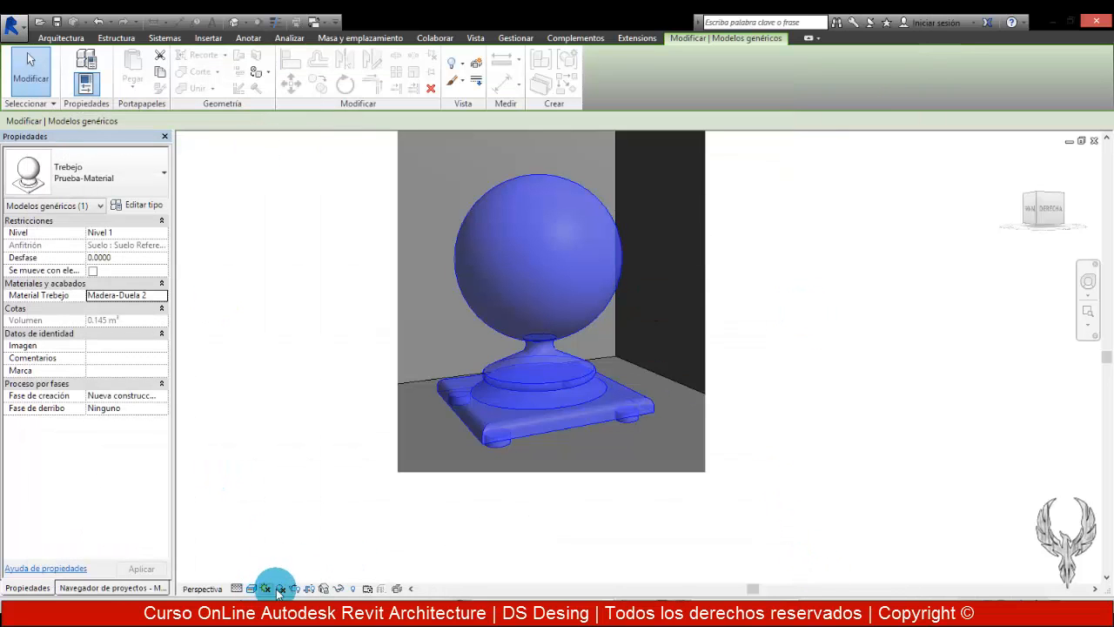
Render the view at Media quality and examine the highlight and wood grain on the sphere
{"action": "left_click", "coordinate": [296, 589]}
{"action": "left_click", "coordinate": [78, 47]}
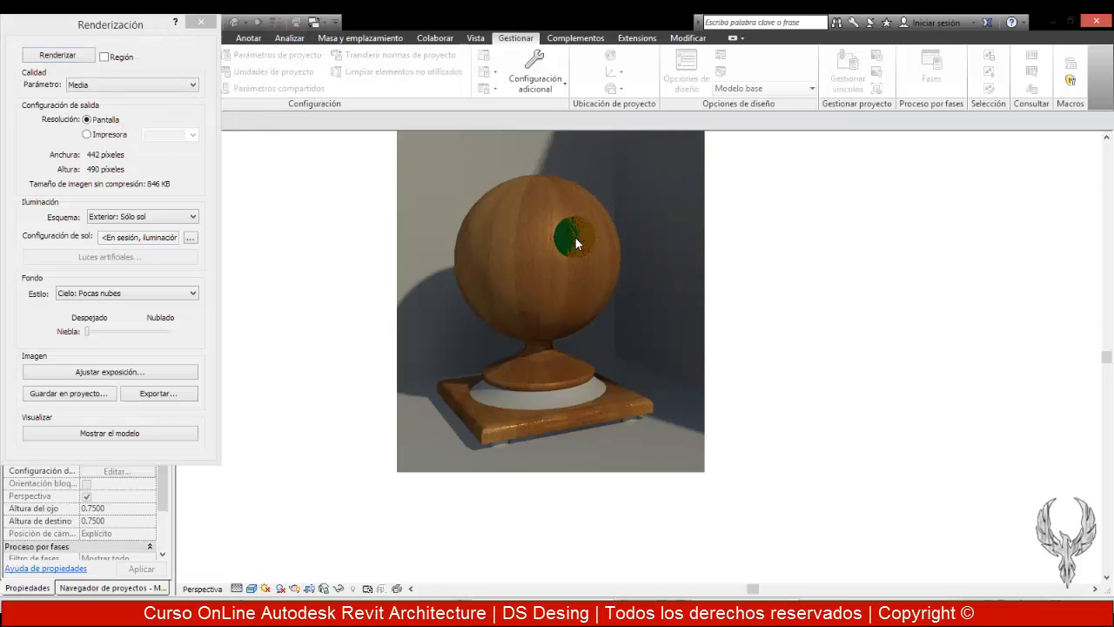
{"action": "scroll", "coordinate": [570, 233], "scroll_direction": "up", "scroll_amount": 4}
{"action": "scroll", "coordinate": [570, 234], "scroll_direction": "up", "scroll_amount": 2}
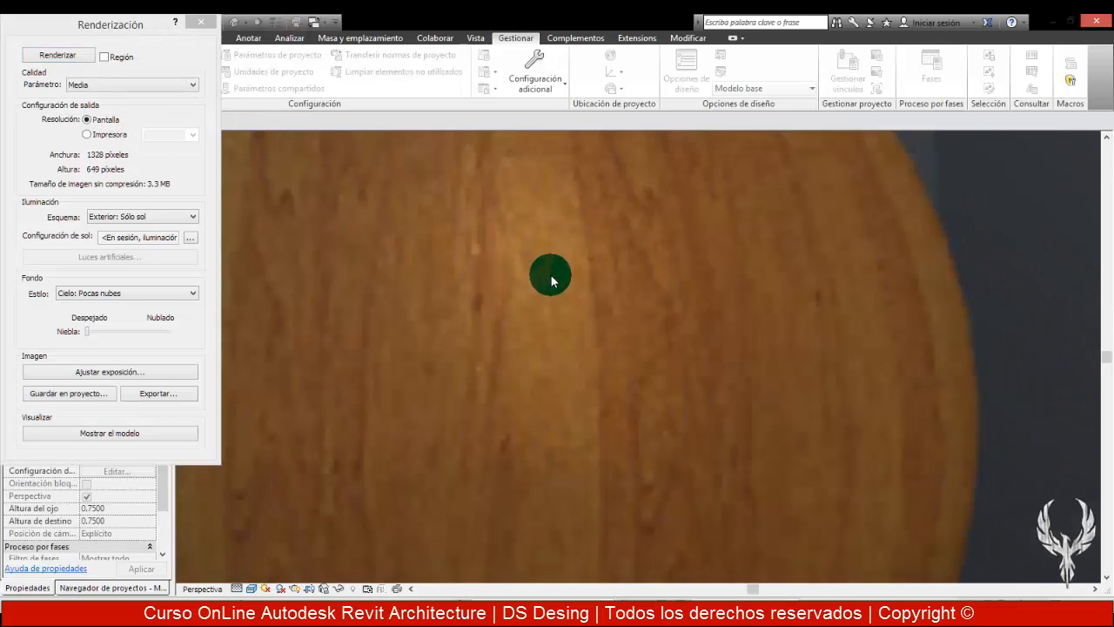
{"action": "scroll", "coordinate": [552, 296], "scroll_direction": "down", "scroll_amount": 5}
{"action": "scroll", "coordinate": [584, 291], "scroll_direction": "down", "scroll_amount": 3}
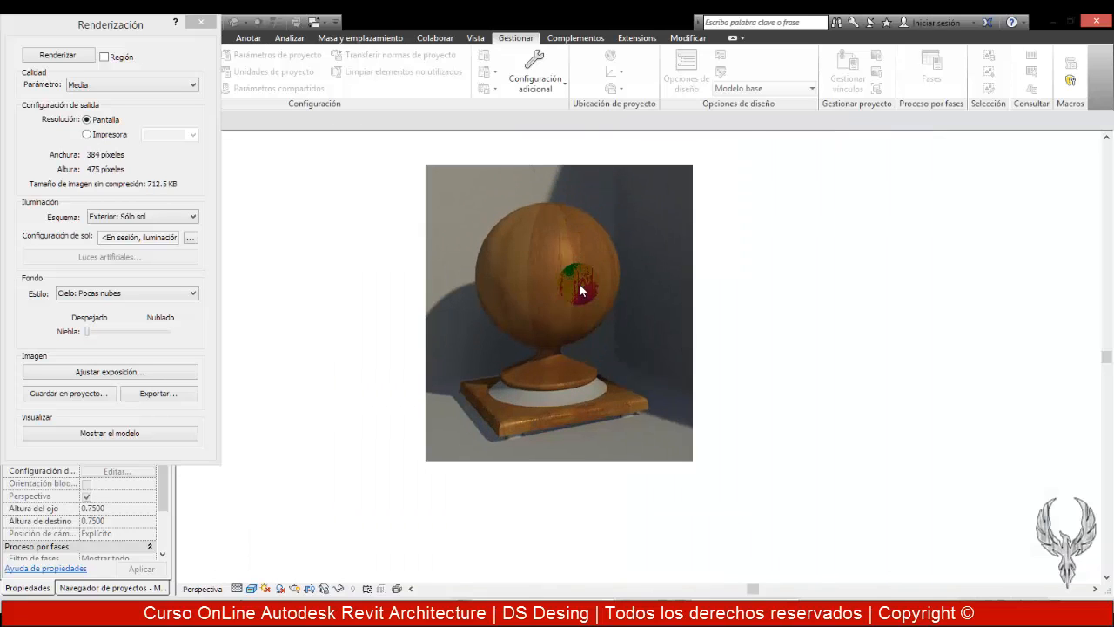
Examine the sphere, neck and base of the new rendering up close and as a whole
{"action": "scroll", "coordinate": [580, 290], "scroll_direction": "up", "scroll_amount": 2}
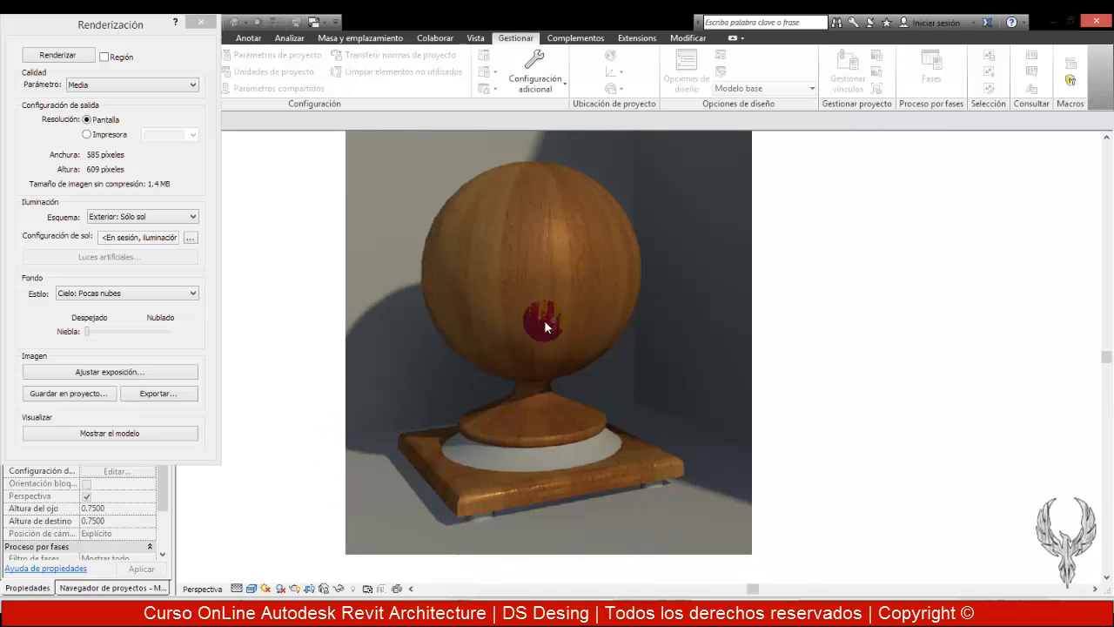
{"action": "scroll", "coordinate": [547, 401], "scroll_direction": "up", "scroll_amount": 3}
{"action": "scroll", "coordinate": [549, 400], "scroll_direction": "down", "scroll_amount": 5}
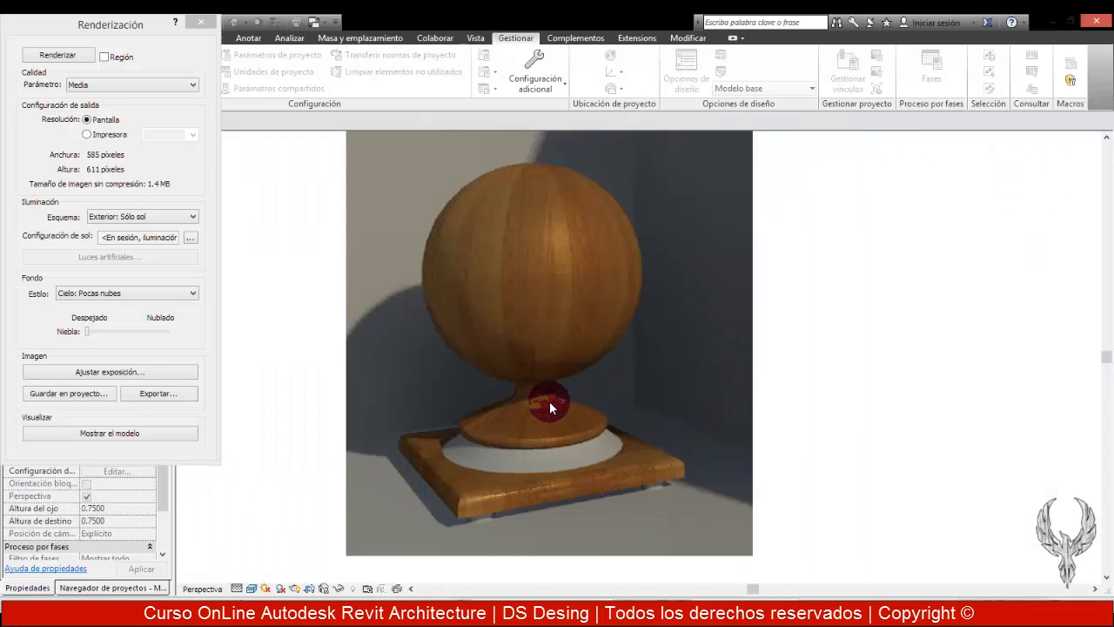
{"action": "scroll", "coordinate": [551, 357], "scroll_direction": "up", "scroll_amount": 4}
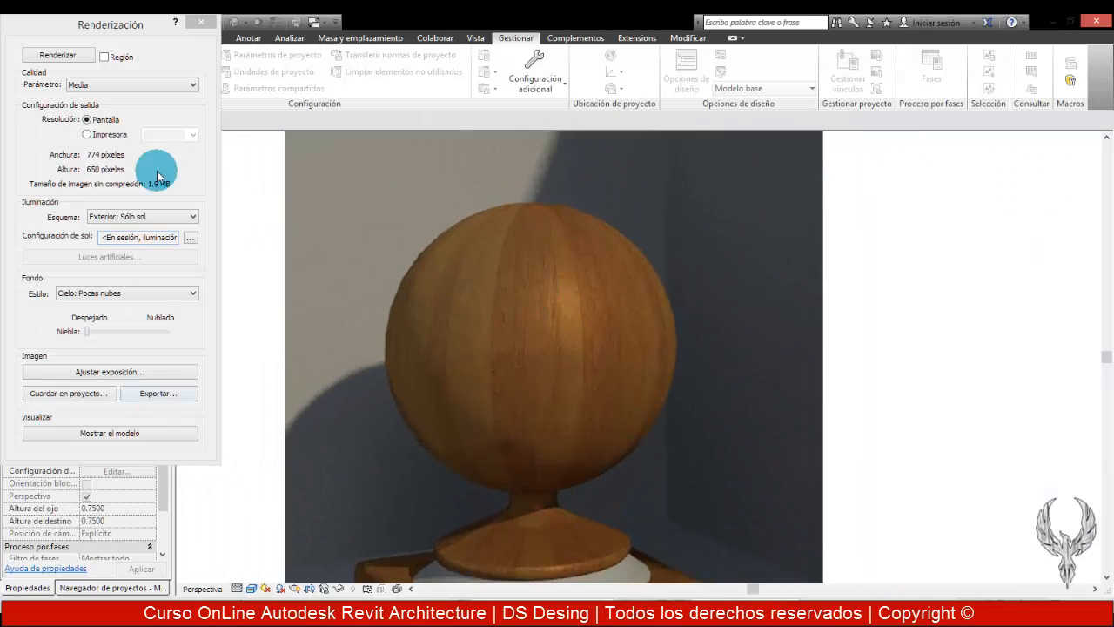
Close the rendering settings and frame the Trebejo in the model view to examine its sphere and base
{"action": "left_click", "coordinate": [202, 29]}
{"action": "scroll", "coordinate": [905, 372], "scroll_direction": "down", "scroll_amount": 5}
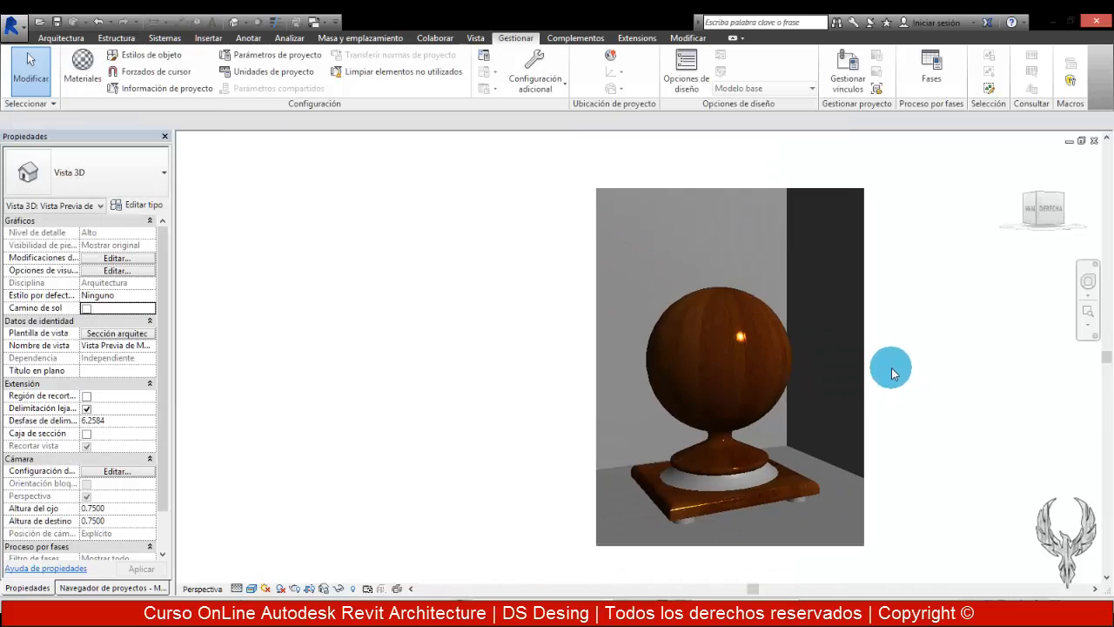
{"action": "middle_click_drag", "start_coordinate": [804, 364], "coordinate": [678, 352]}
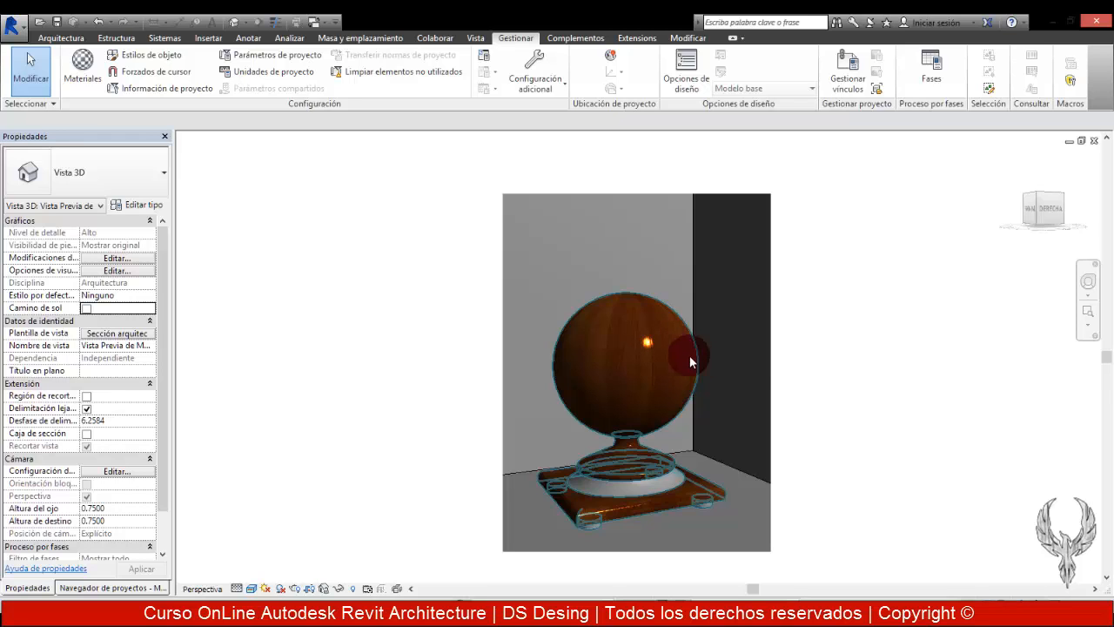
{"action": "scroll", "coordinate": [763, 346], "scroll_direction": "down", "scroll_amount": 1}
{"action": "middle_click_drag", "start_coordinate": [765, 346], "coordinate": [738, 344]}
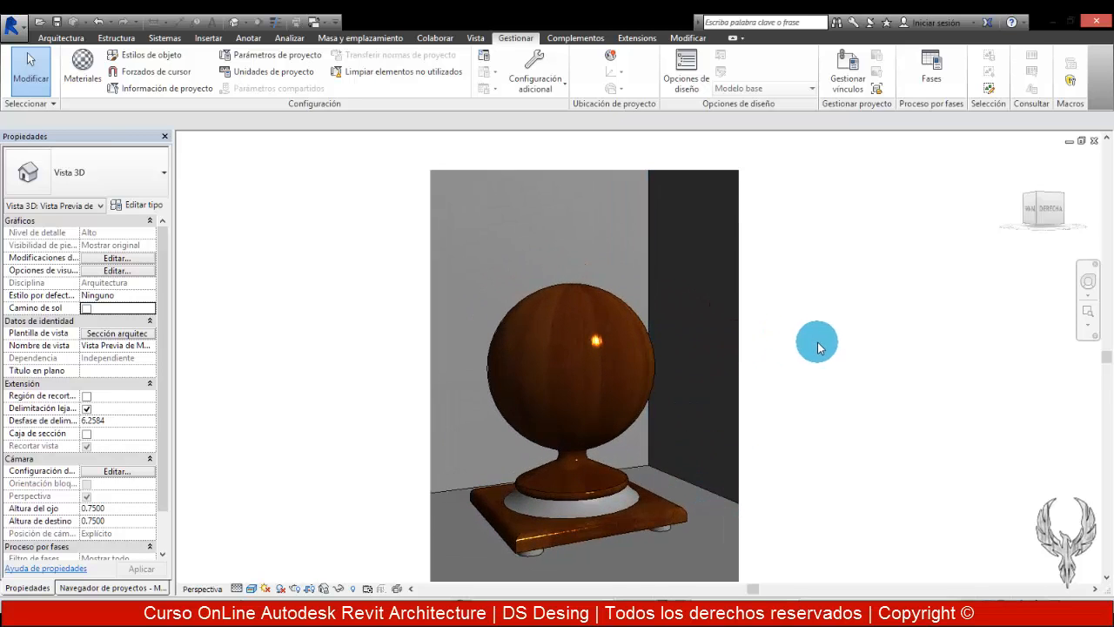
{"action": "scroll", "coordinate": [809, 327], "scroll_direction": "up", "scroll_amount": 3}
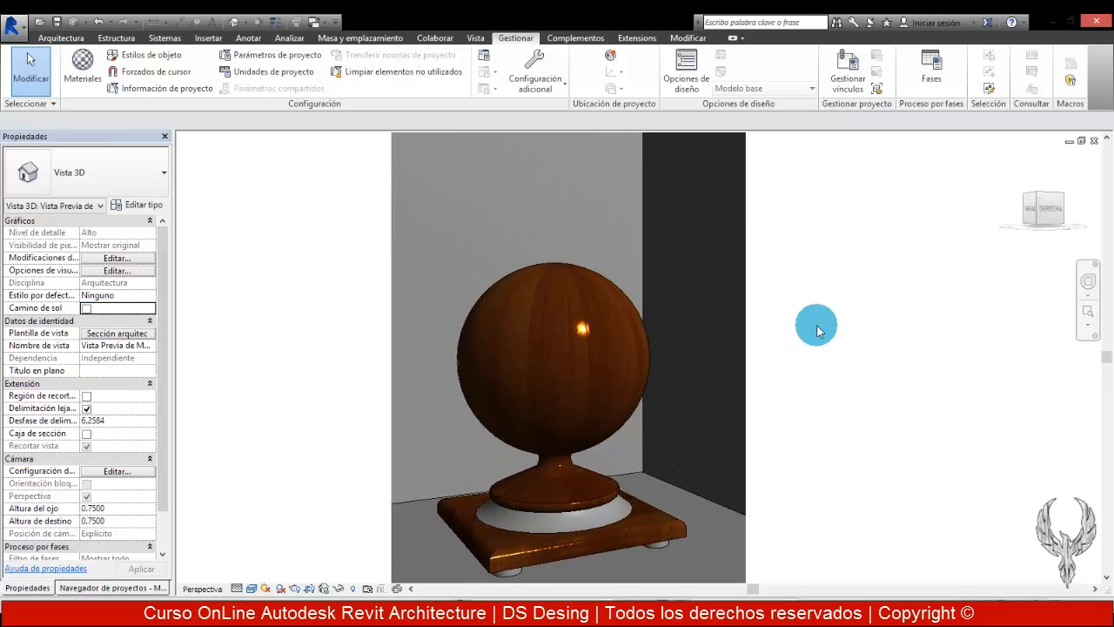